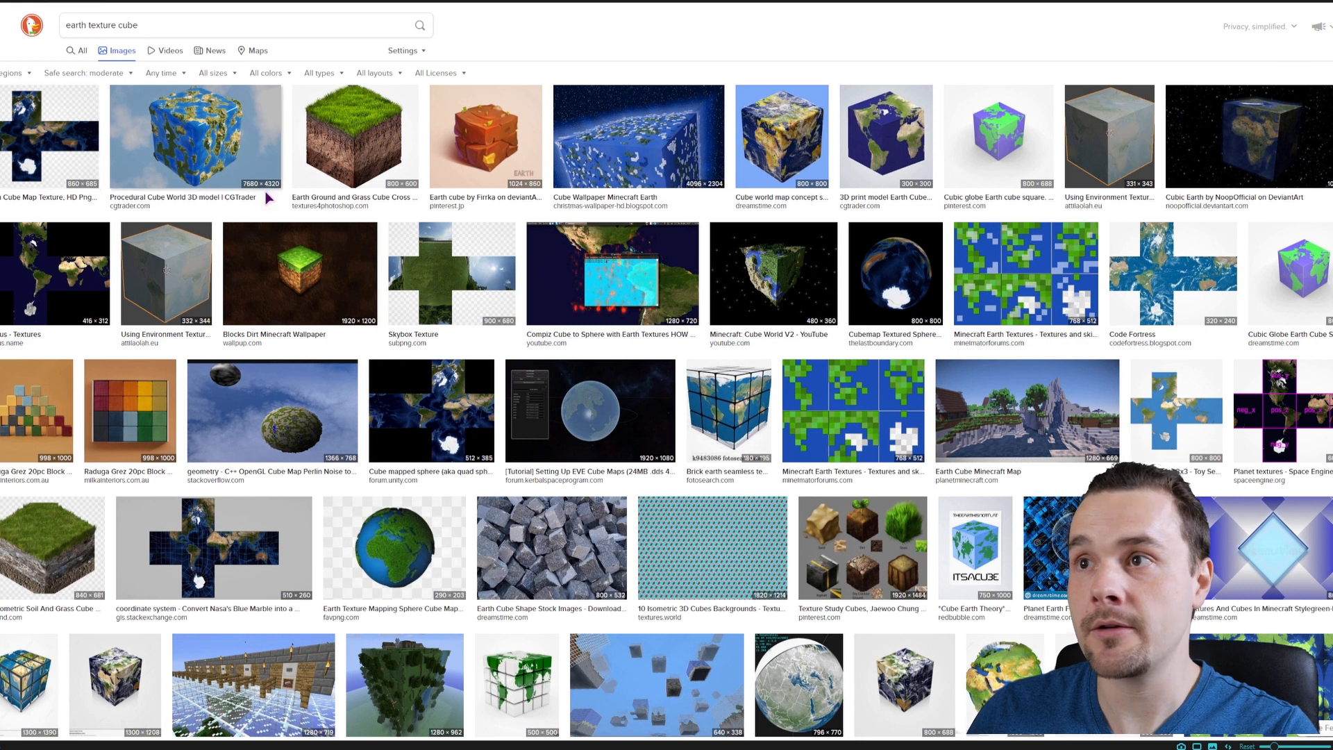
Change the image search to "earth texture"
left_click(118, 25)
left_click_drag(118, 25, 193, 25)
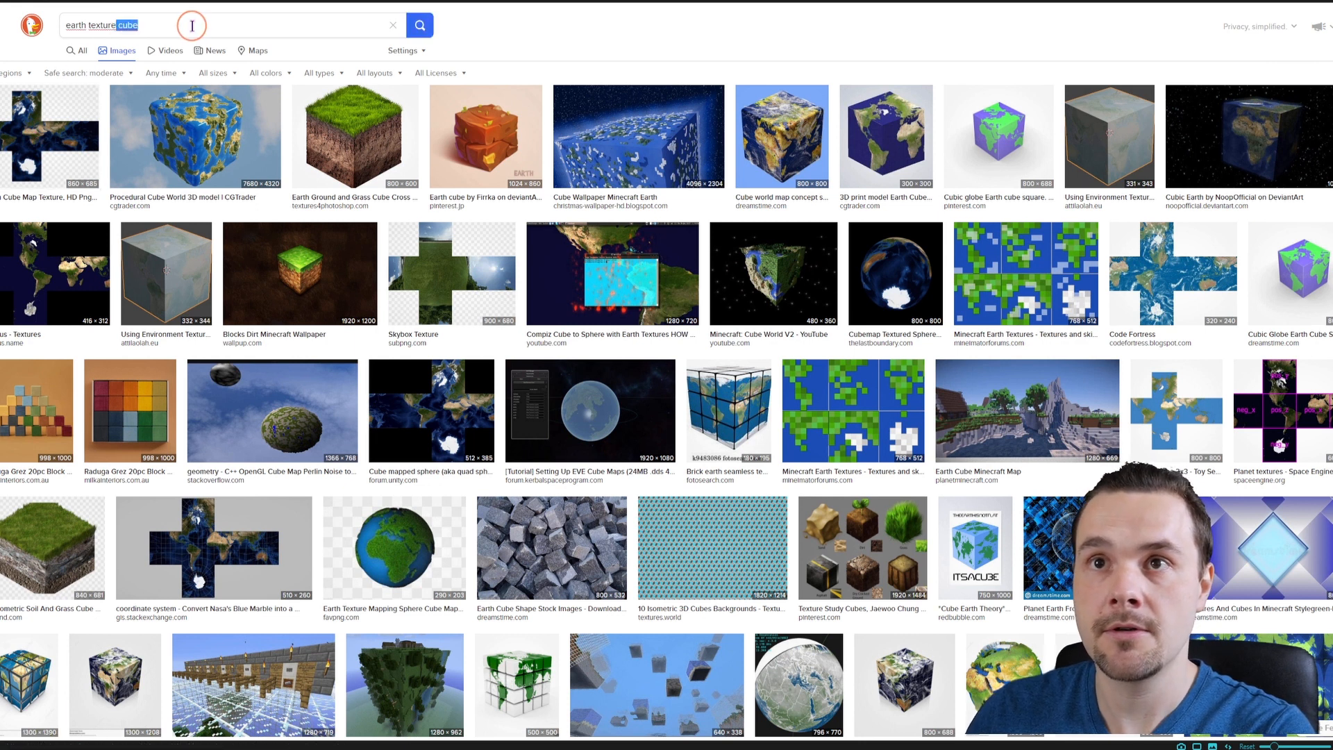
key("BackSpace")
key("Return")
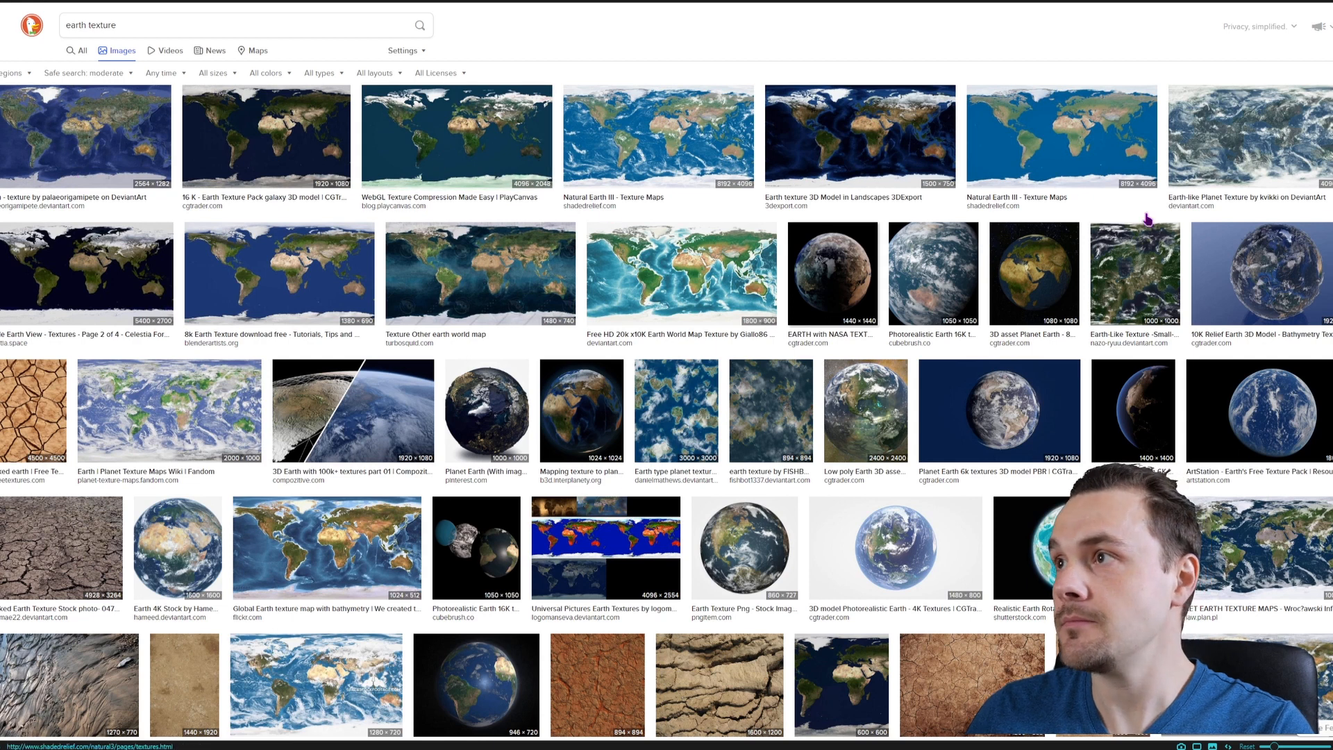
Switch to the Video Copilot ORB plug-in page and look through its feature sections
left_click(1224, 2)
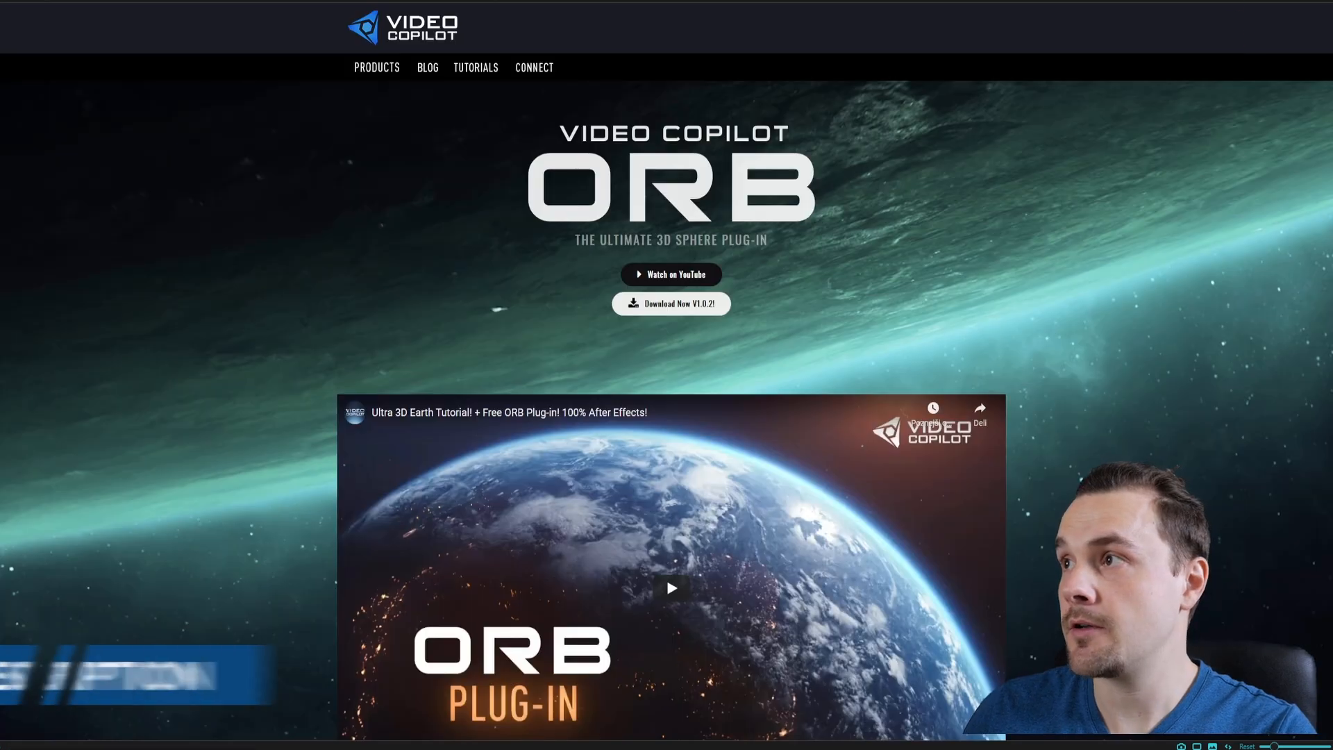
scroll(666, 410, "down", 12)
scroll(667, 410, "down", 20)
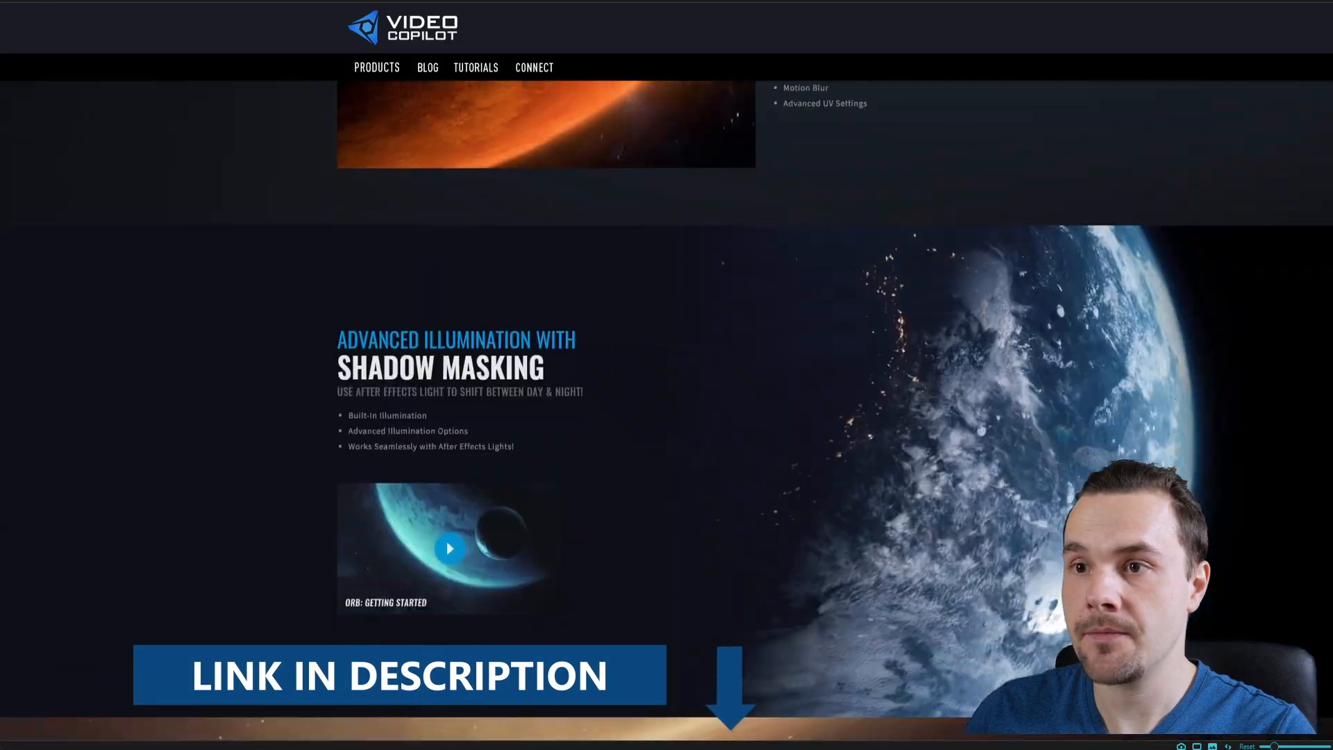
scroll(666, 409, "down", 8)
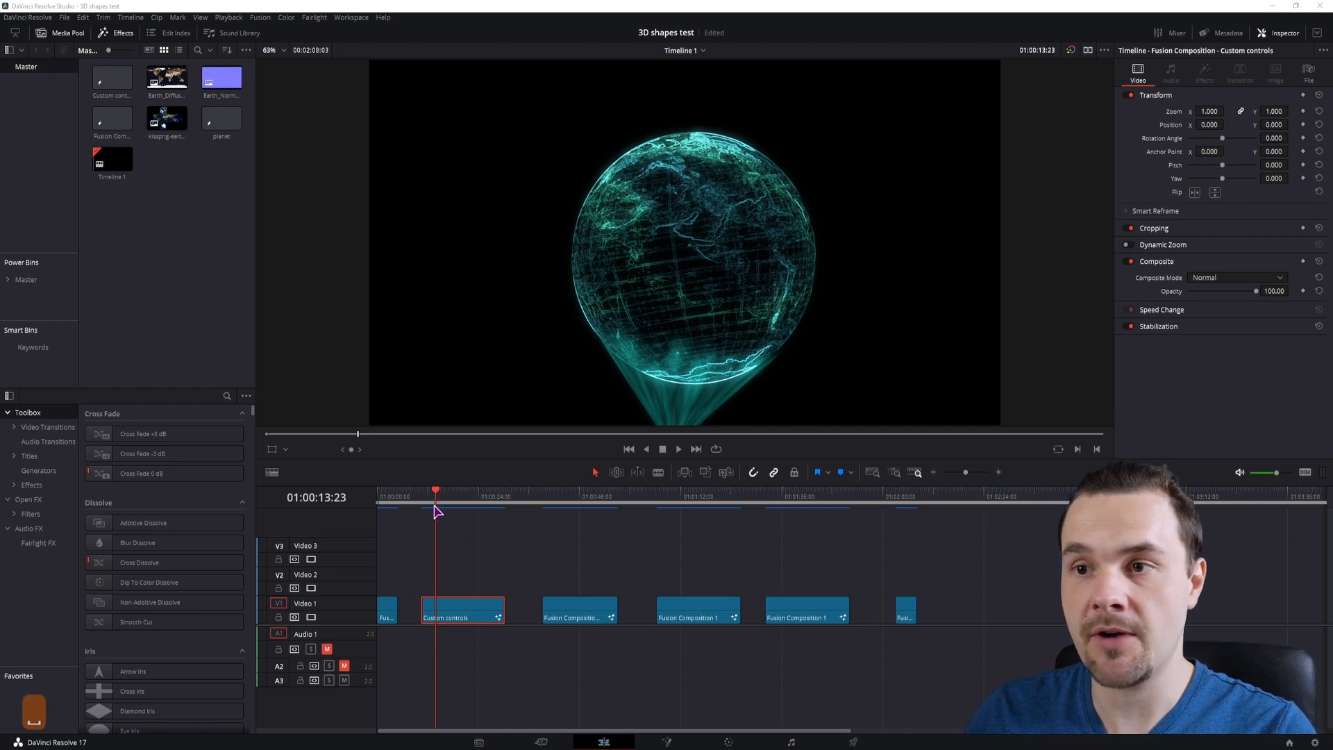
Switch to DaVinci Resolve and play part of the Custom controls clip to preview the holographic Earth
left_click(451, 534)
key("space")
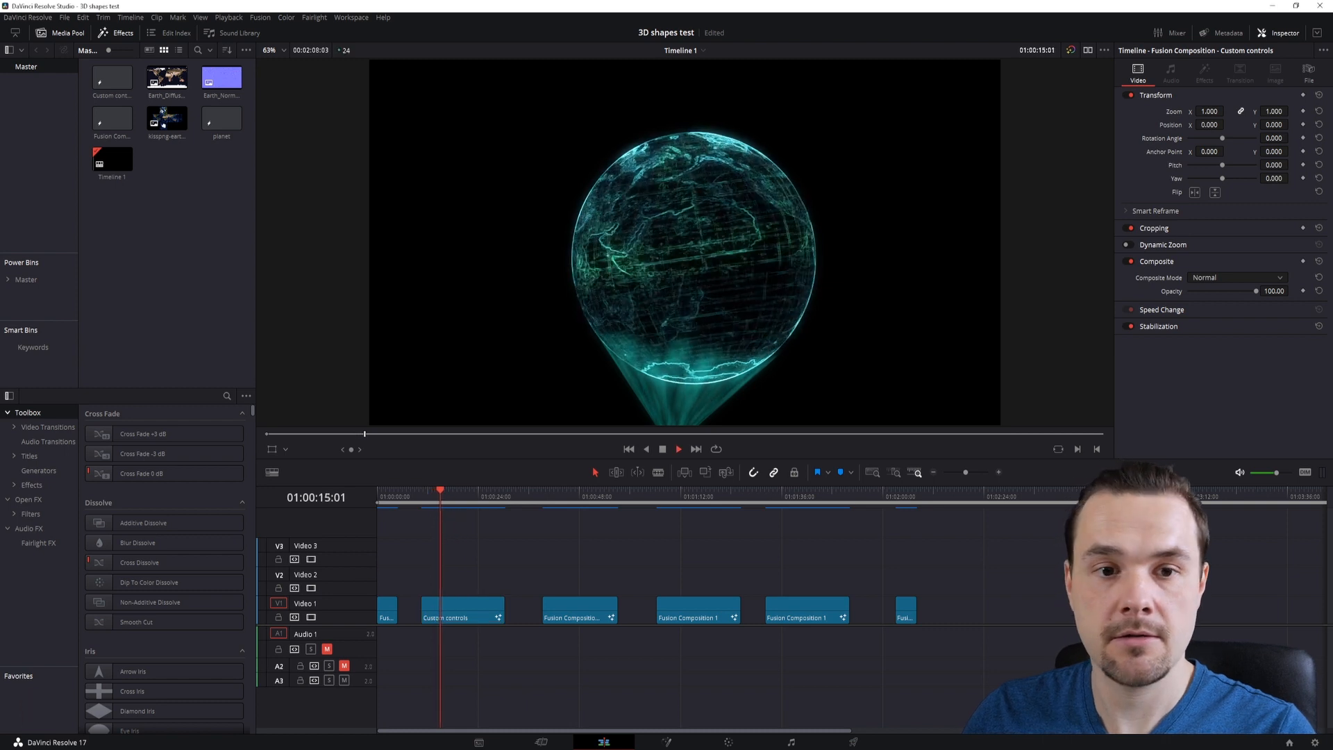
left_click(498, 578)
key("space")
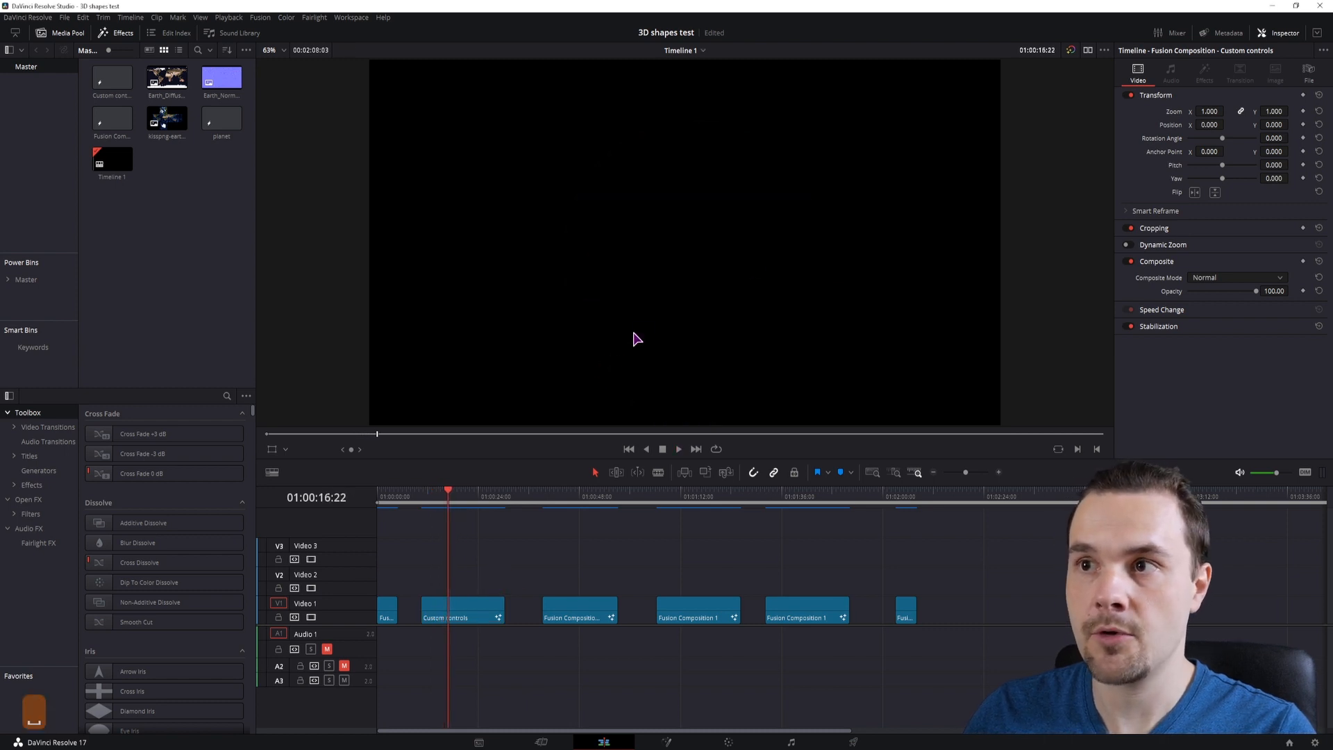
Open the composition of the Custom controls clip on the Fusion page
left_click(456, 497)
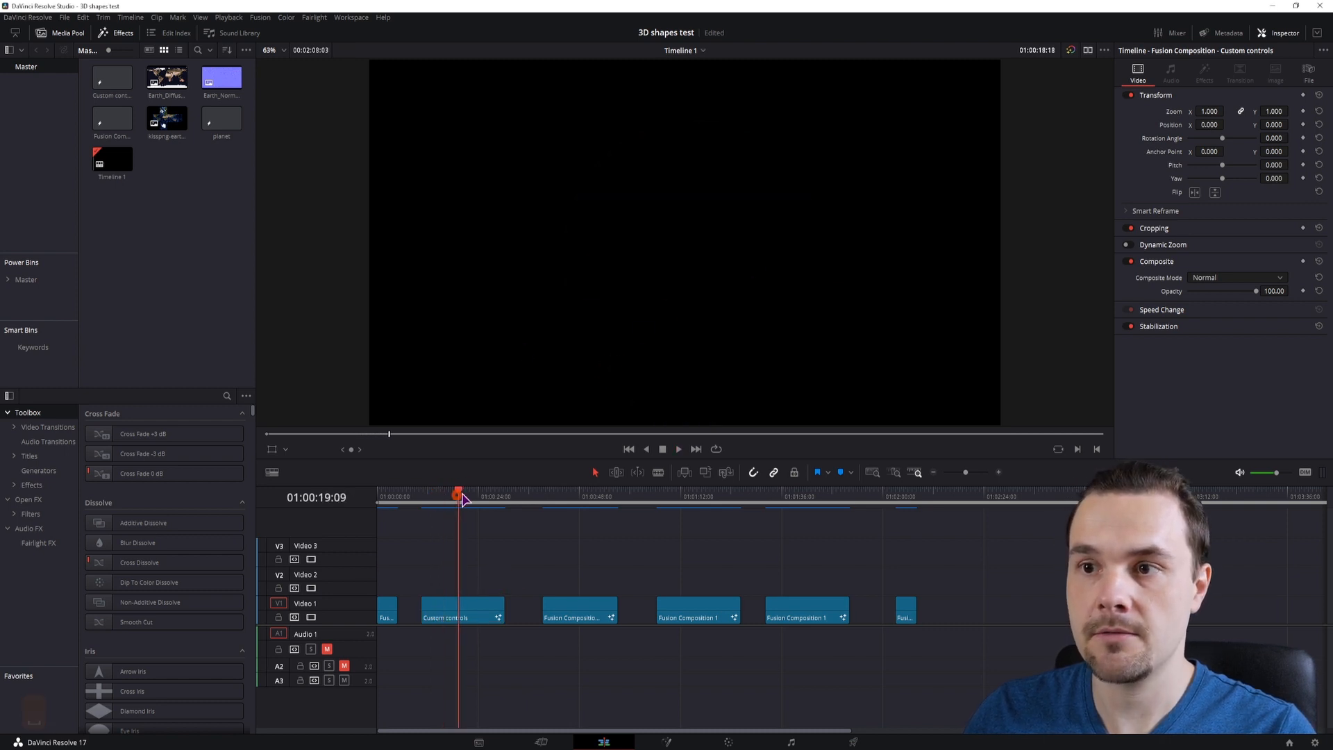
left_click(467, 604)
left_click(668, 742)
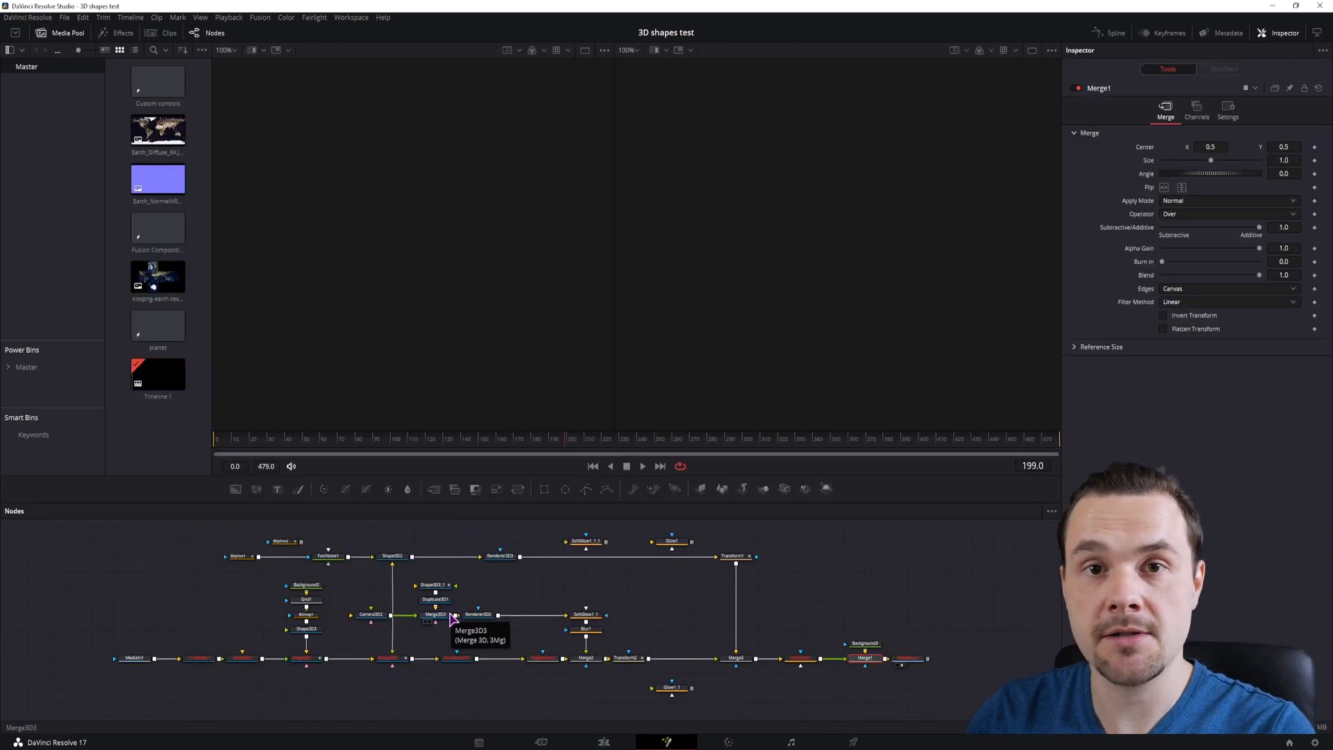
Play Holo Earth.mp4 from the Video projects folder, skim through it and pause playback
left_click(564, 595)
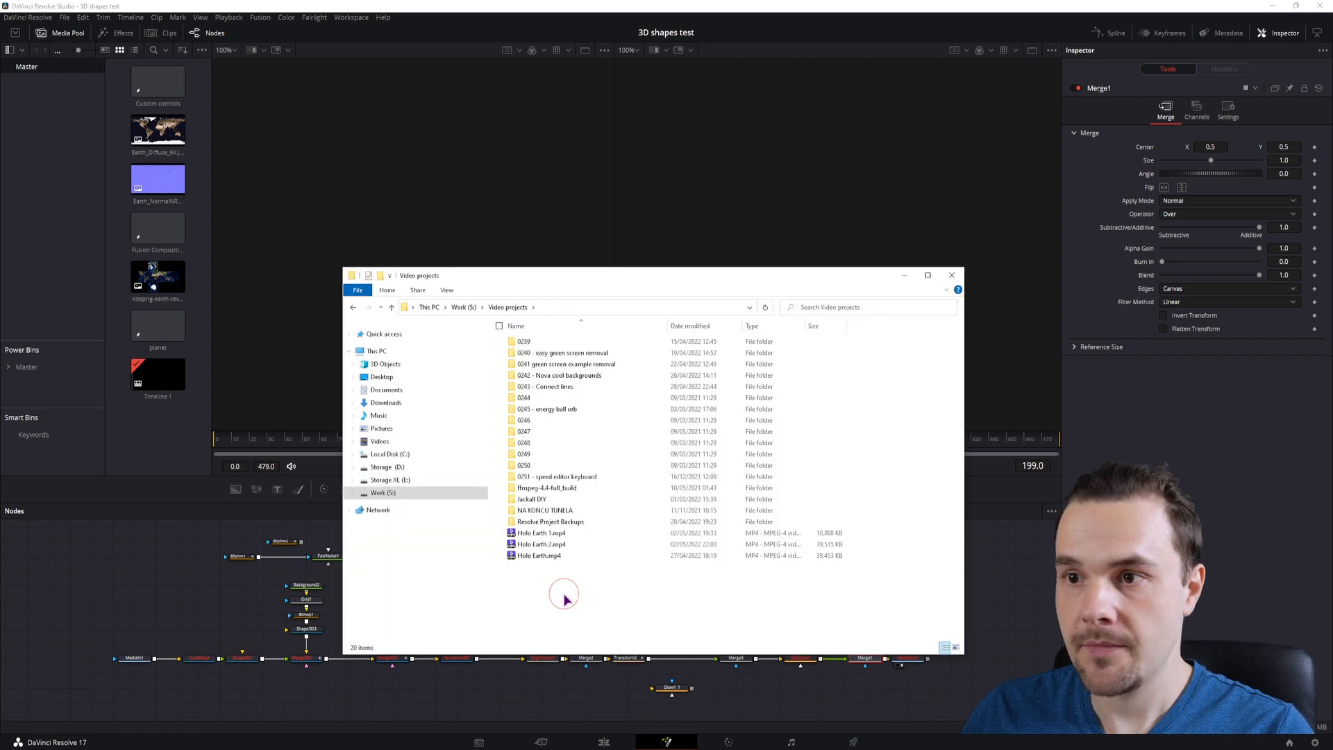
double_click(555, 555)
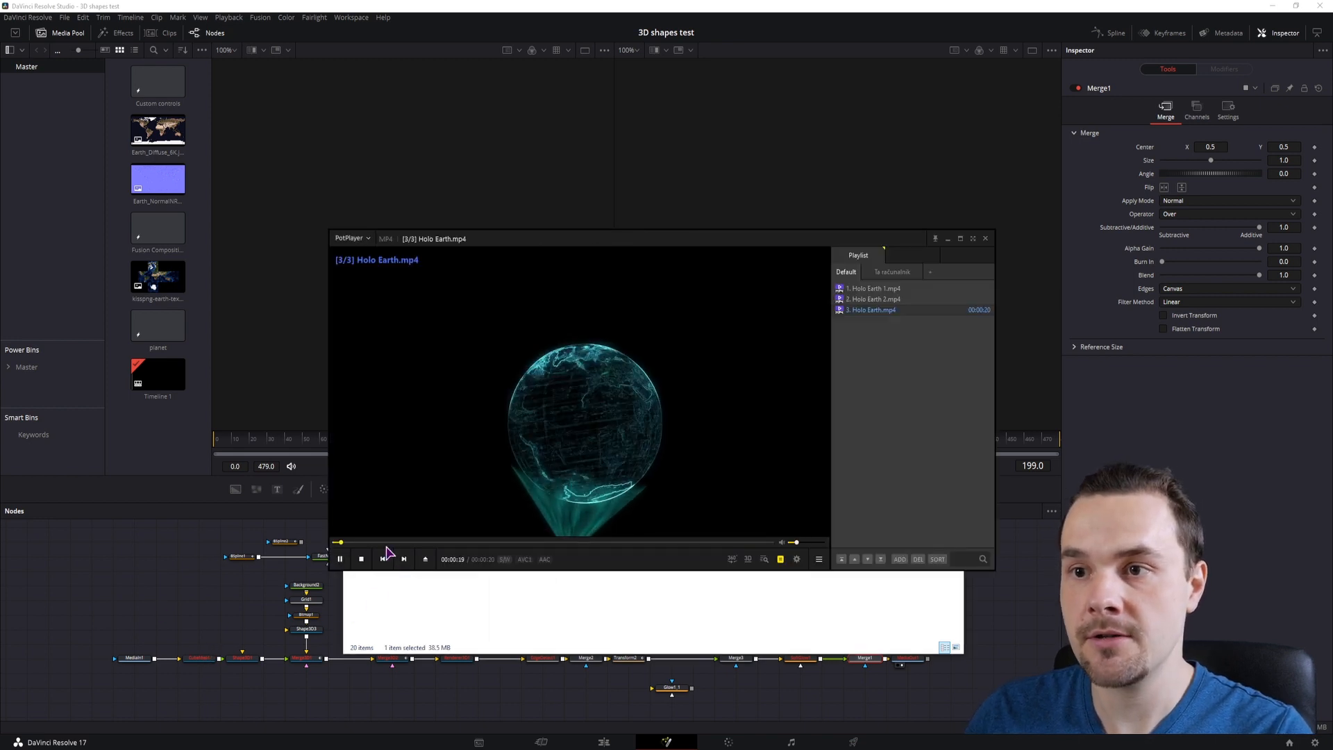
left_click(490, 542)
left_click_drag(547, 543, 714, 543)
left_click(340, 559)
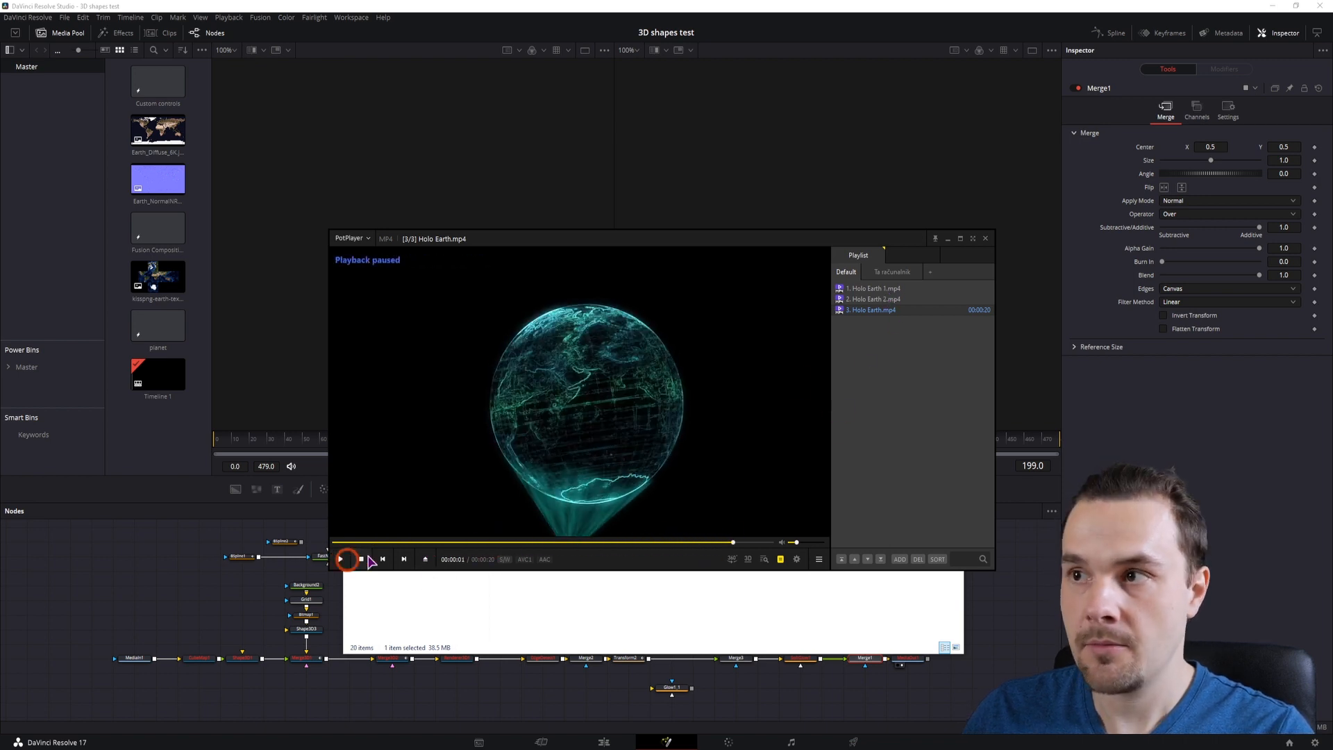
Play Holo Earth 1.mp4 from the playlist, then put away the player and the Video projects folder window
left_click(892, 289)
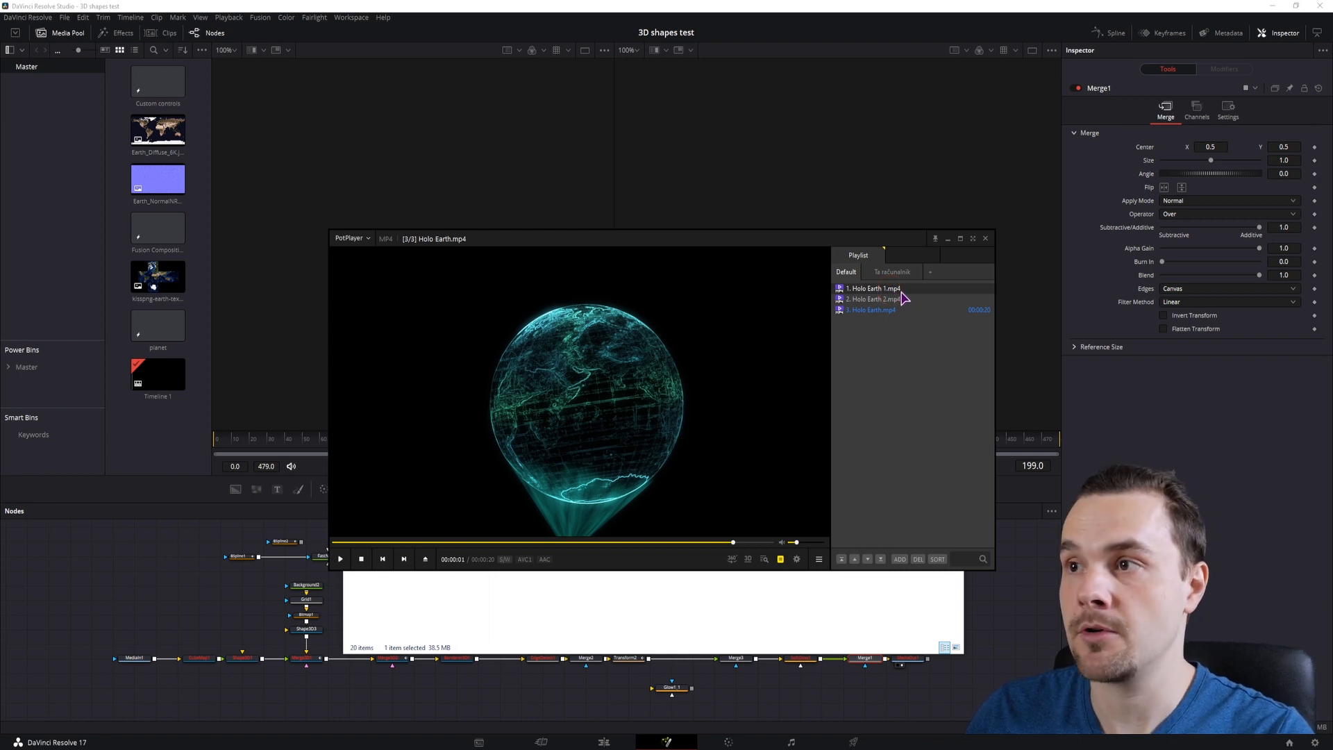
double_click(892, 289)
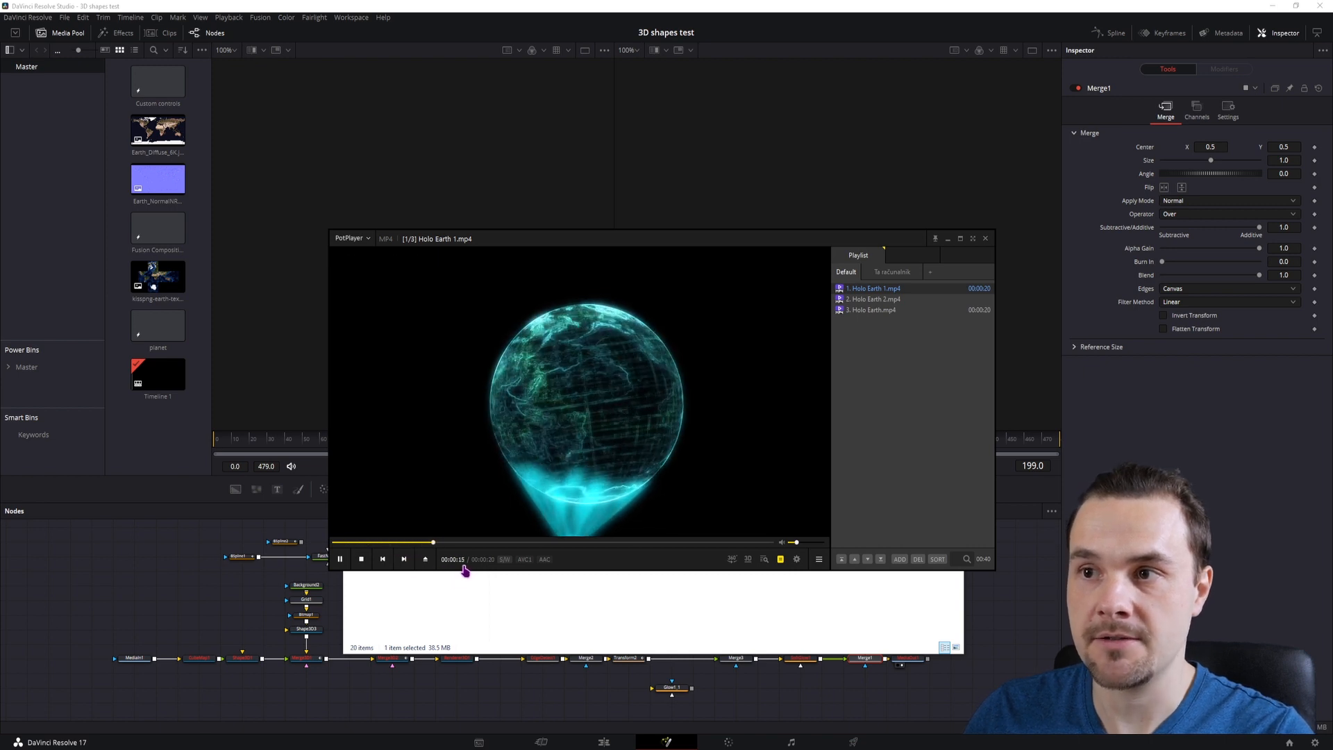
left_click(986, 239)
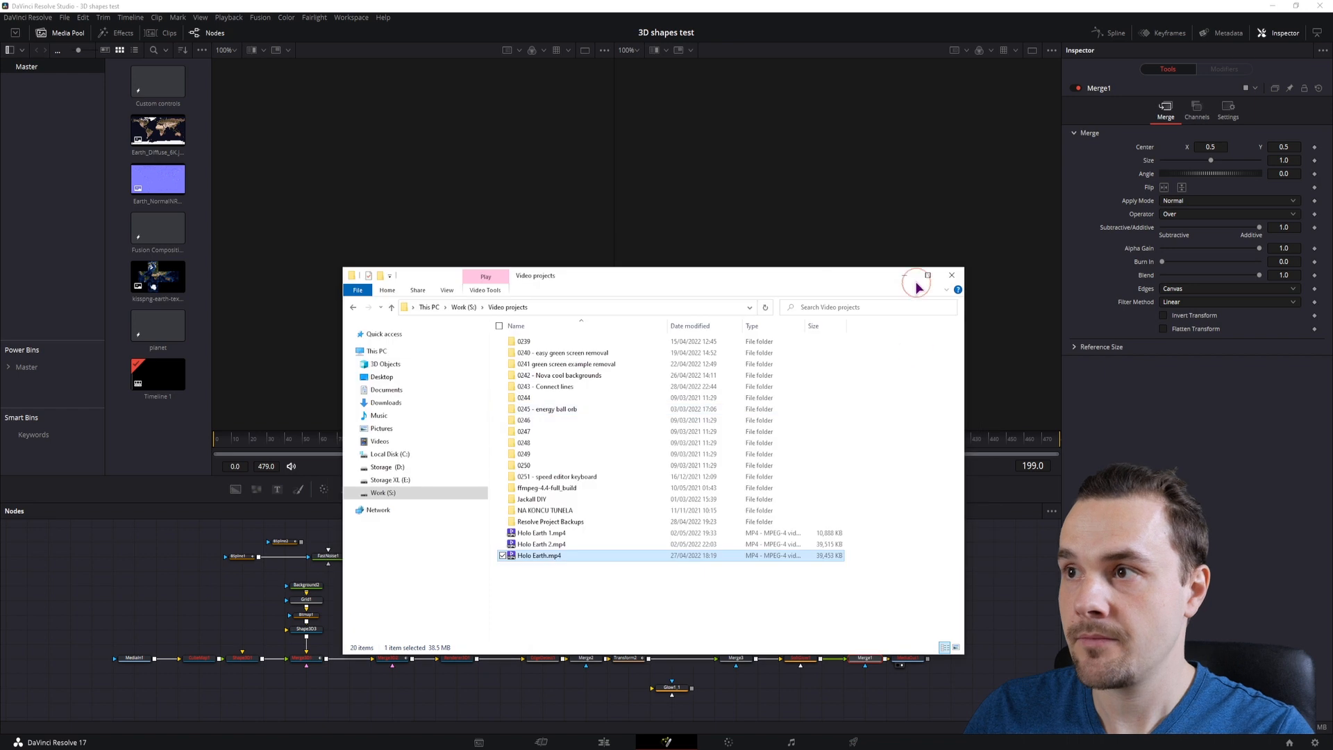
left_click(903, 264)
Inspect the CubeMap1 node's settings and view the finished composition at frame 120
left_click(202, 659)
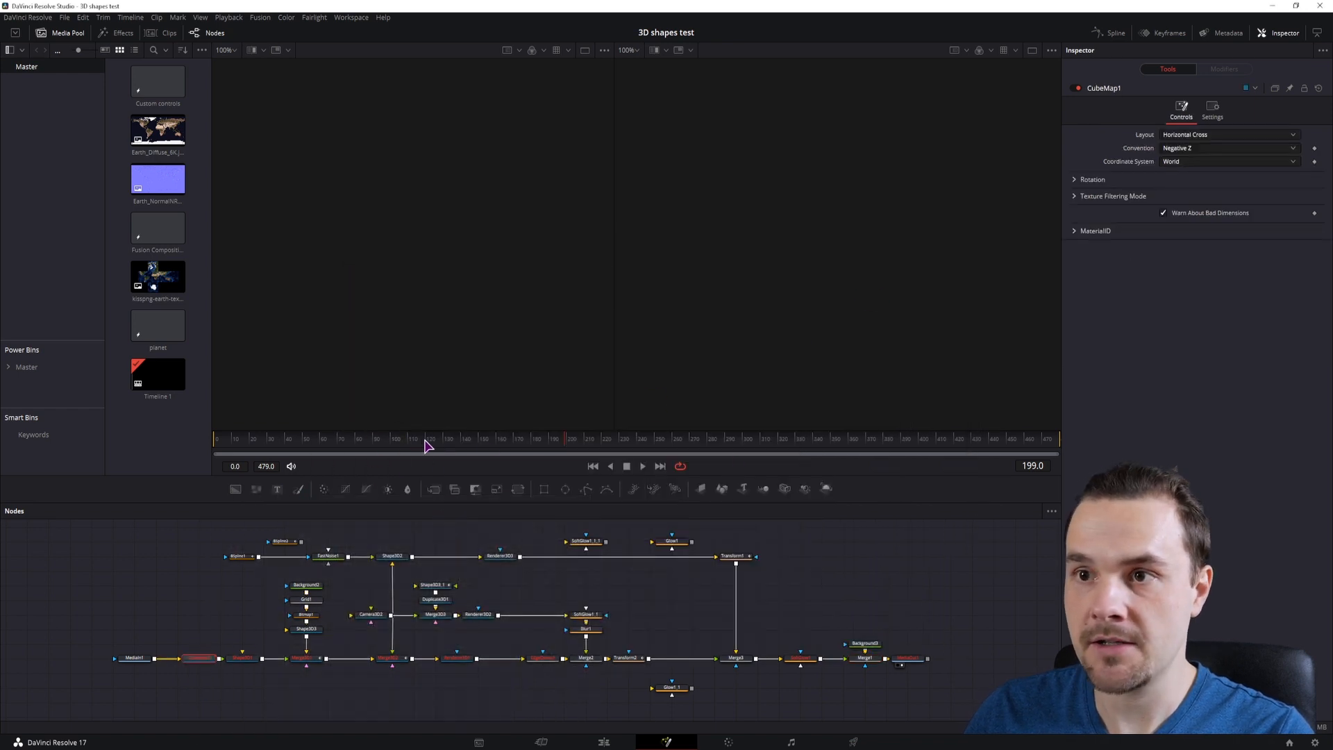
left_click(426, 443)
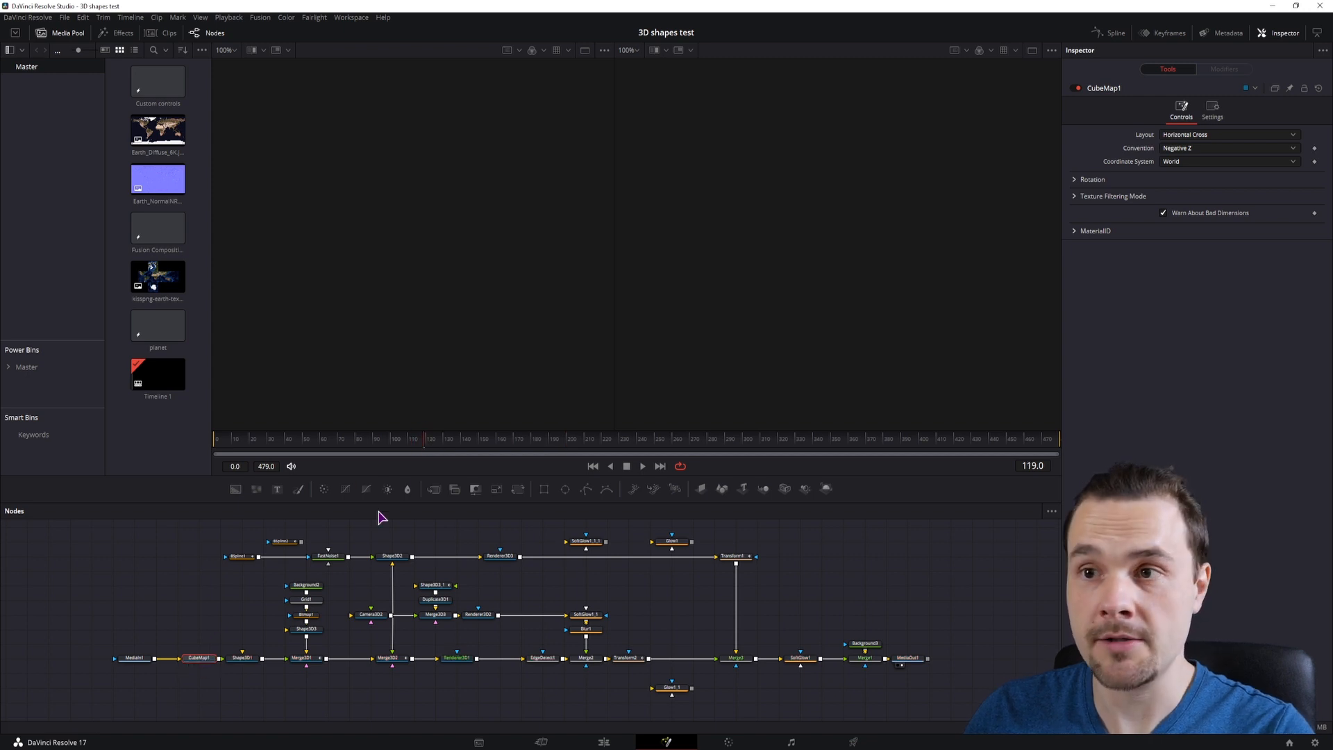
left_click(426, 439)
Detach the CubeMap1 node from the chain and put it back between MediaIn1 and Shape3D1
left_click_drag(202, 659, 251, 624)
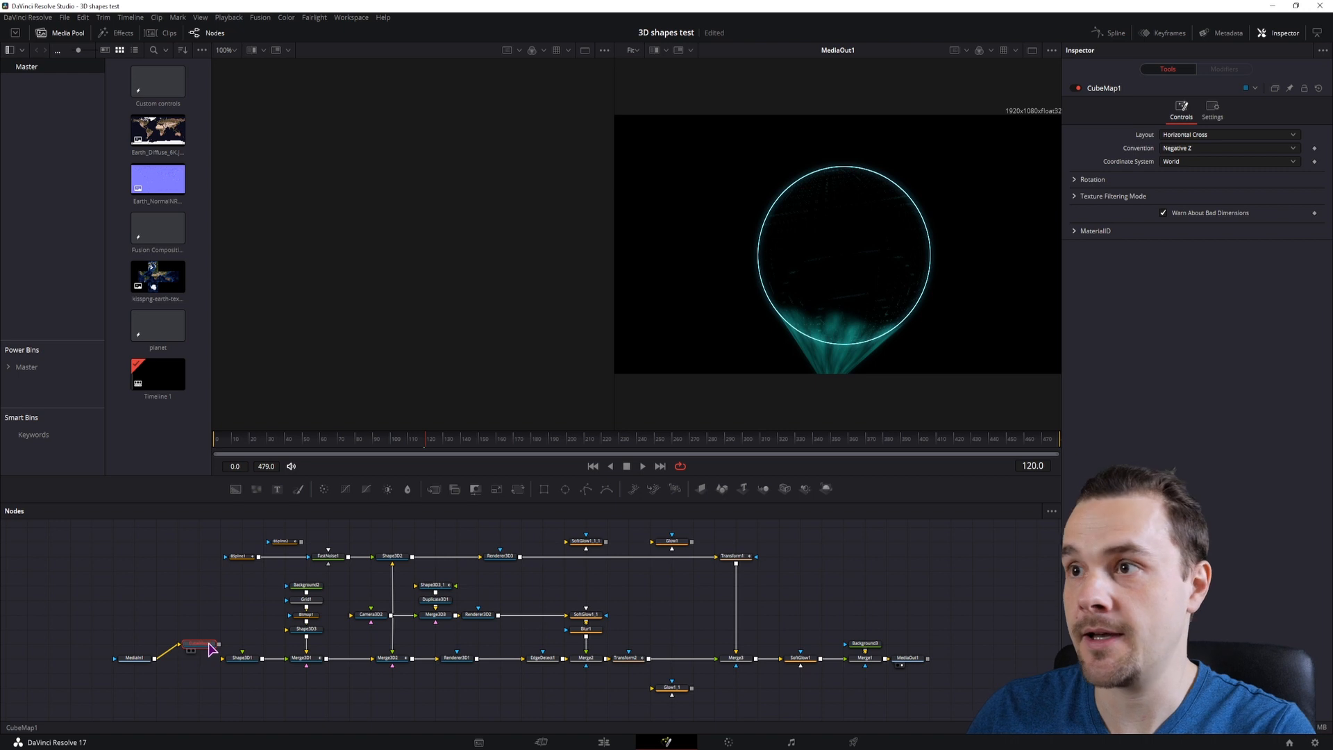
left_click_drag(210, 649, 200, 678)
left_click(200, 658)
View the cross-shaped Earth image of MediaIn1 and select all nodes to examine the whole node tree
left_click_drag(157, 129, 461, 229)
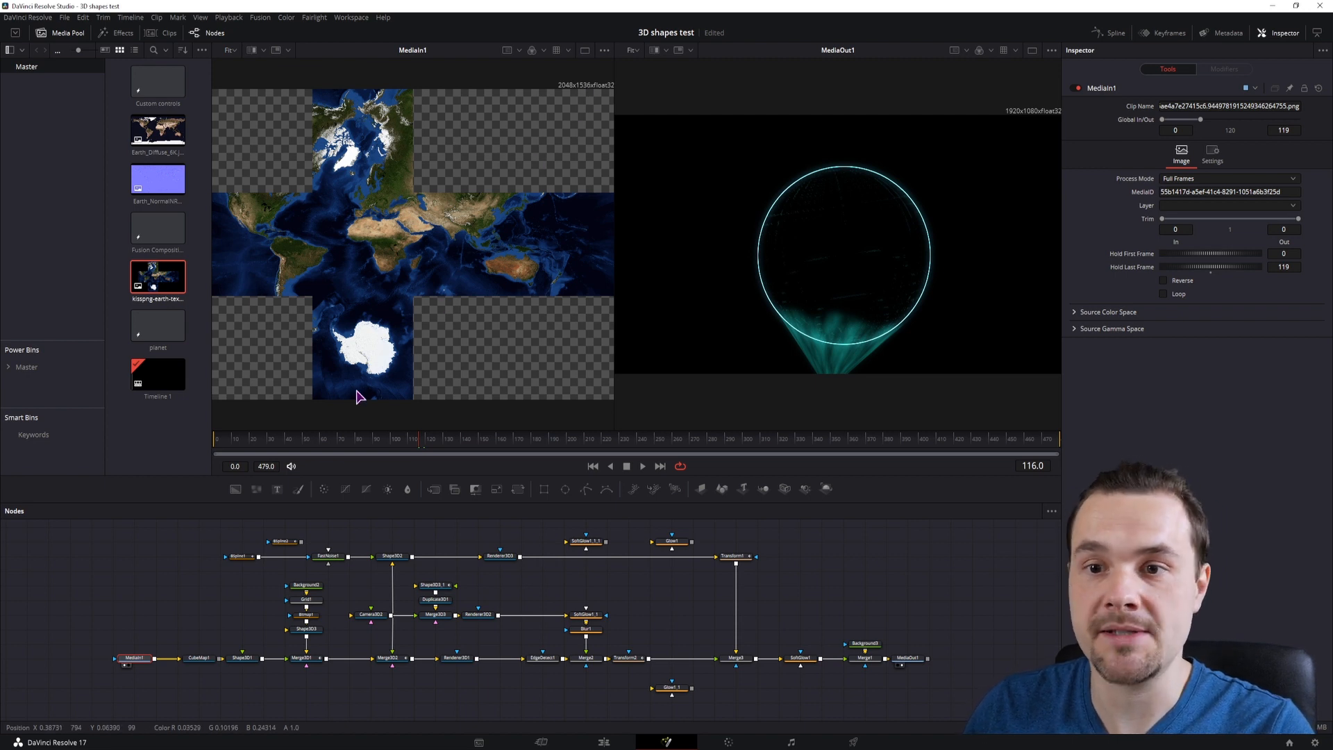
left_click_drag(99, 547, 986, 705)
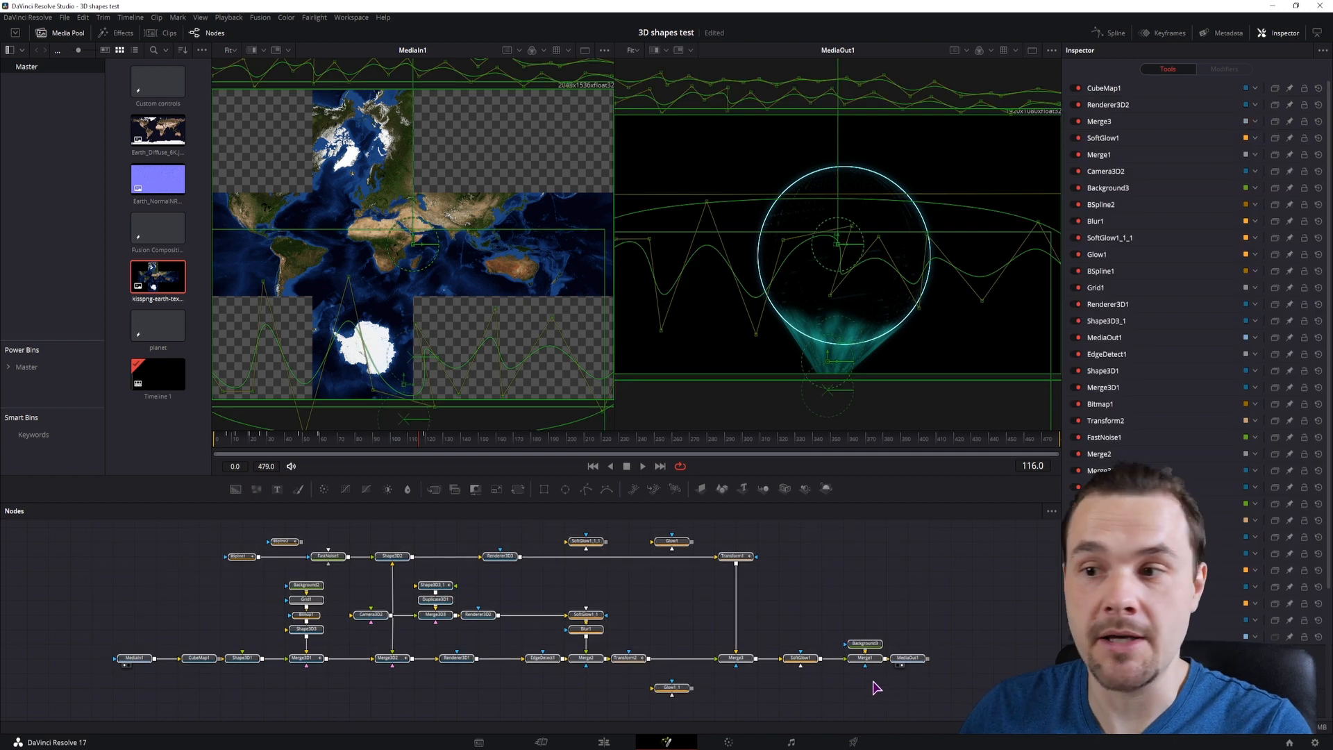
left_click(179, 179)
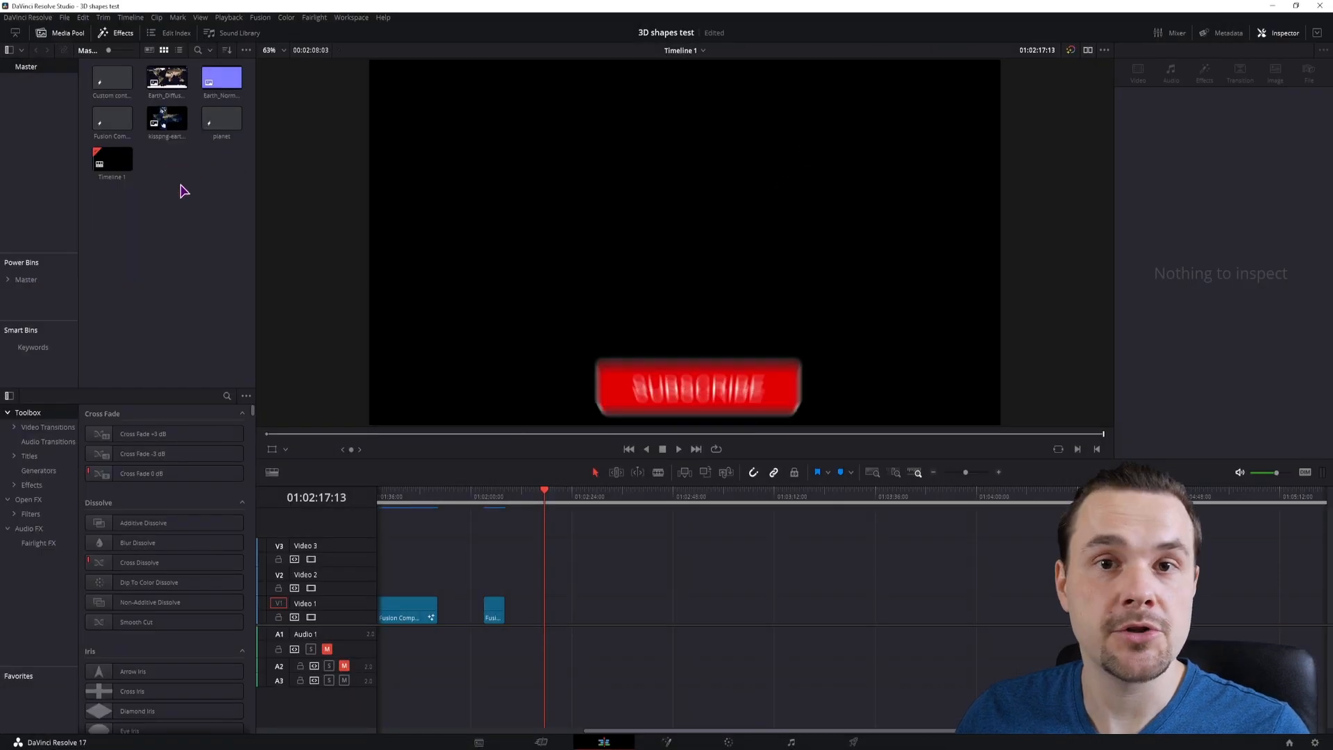
left_click(68, 36)
left_click(67, 36)
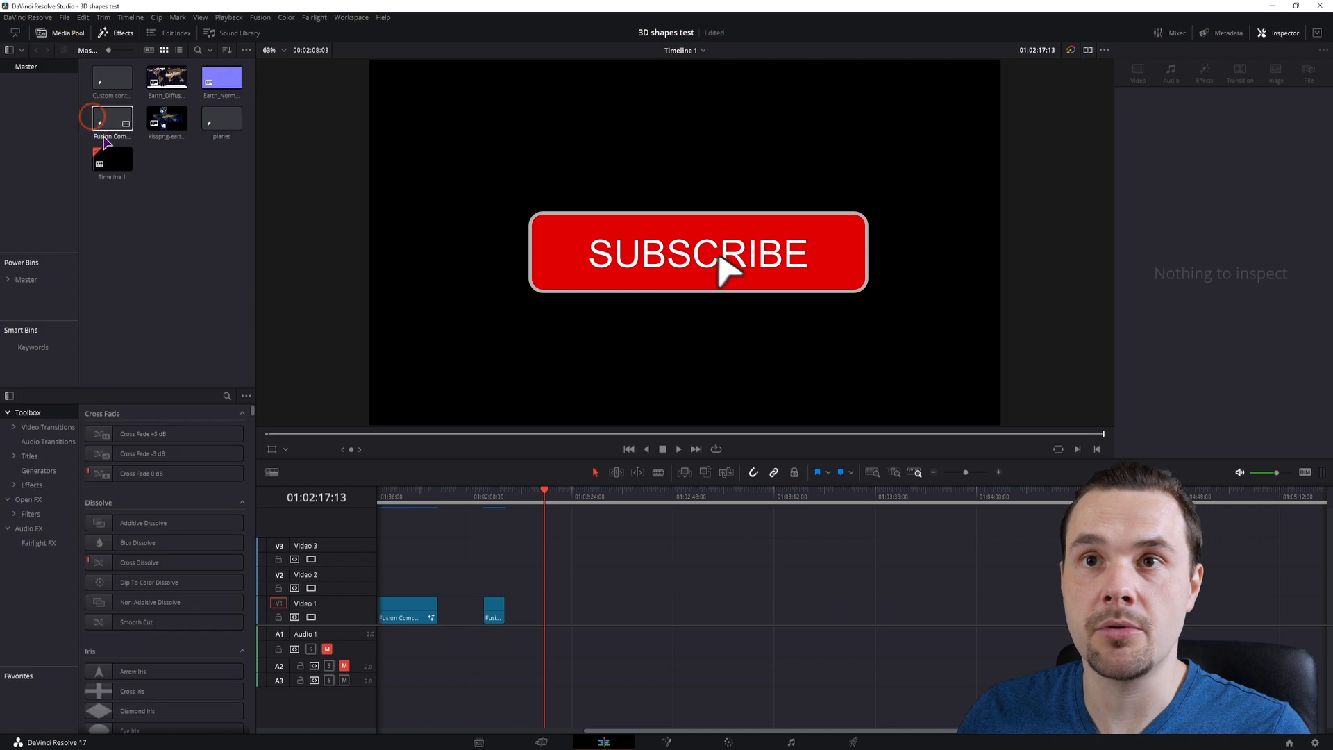
right_click(171, 200)
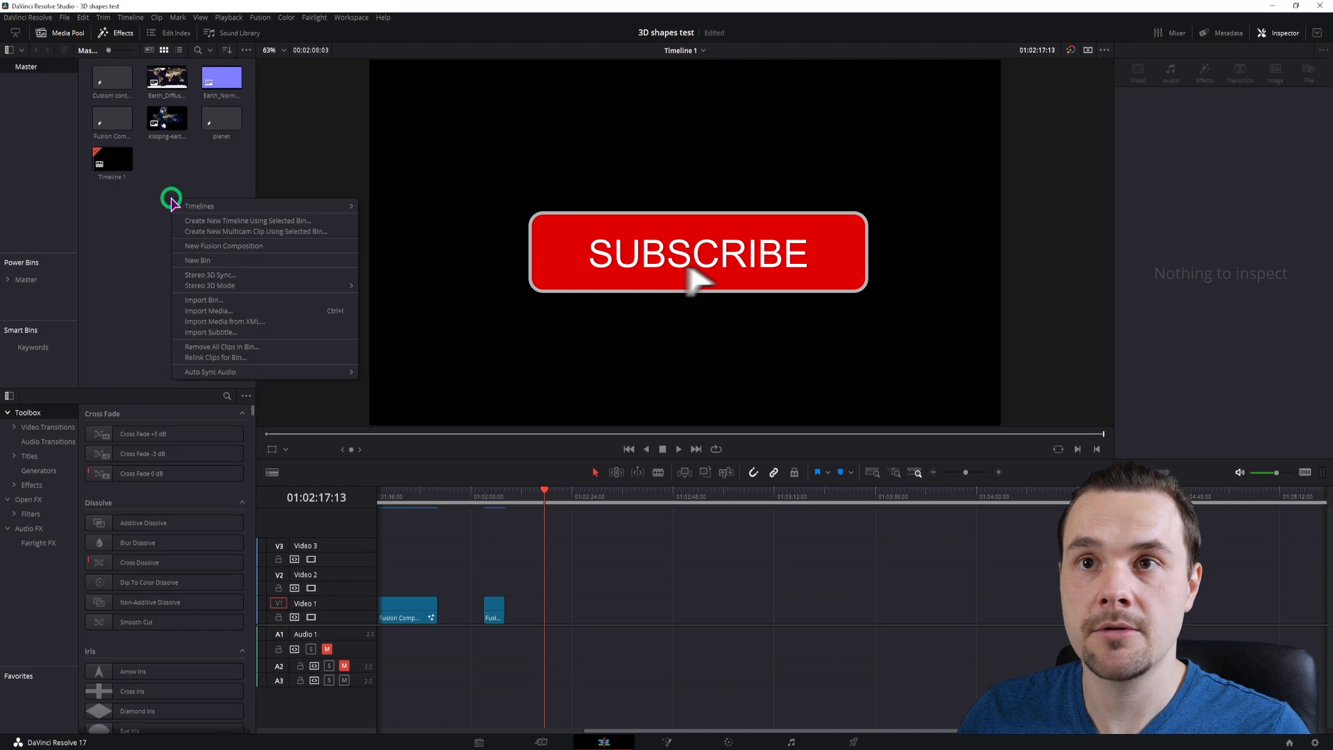
left_click(215, 247)
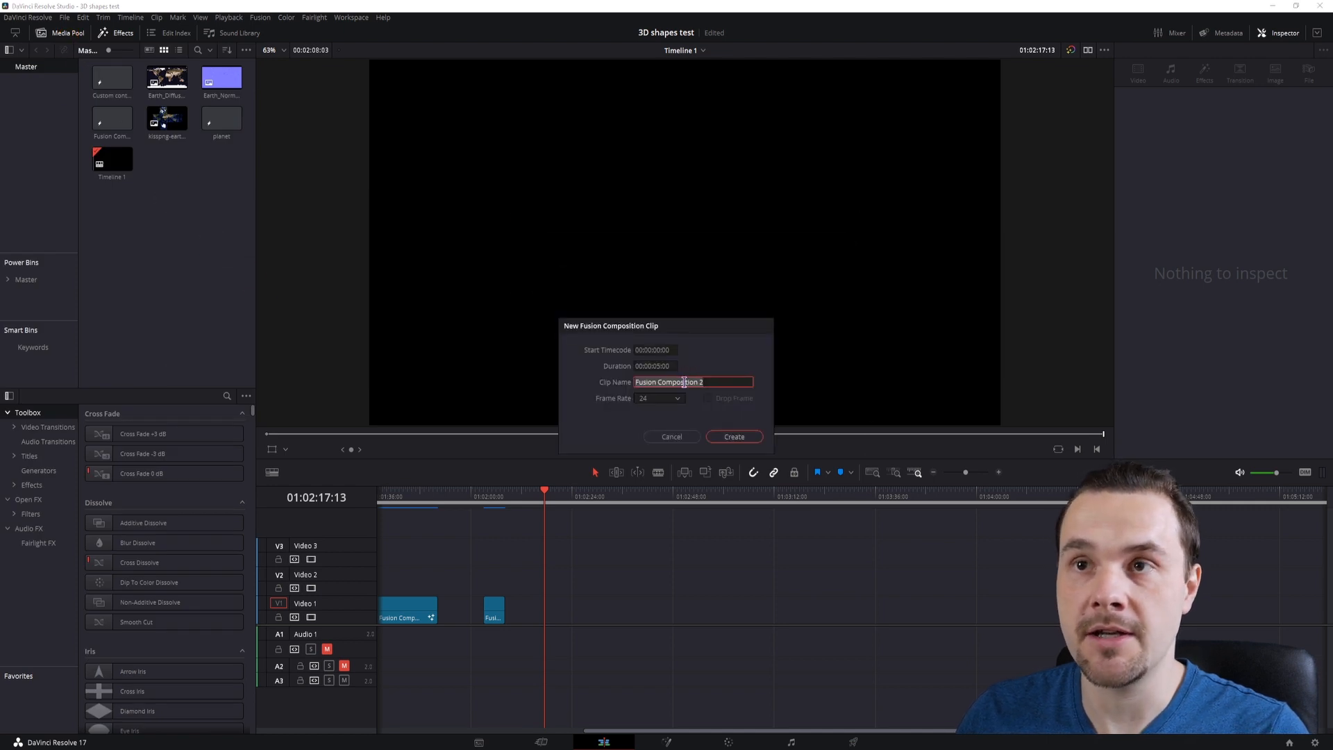
left_click(666, 366)
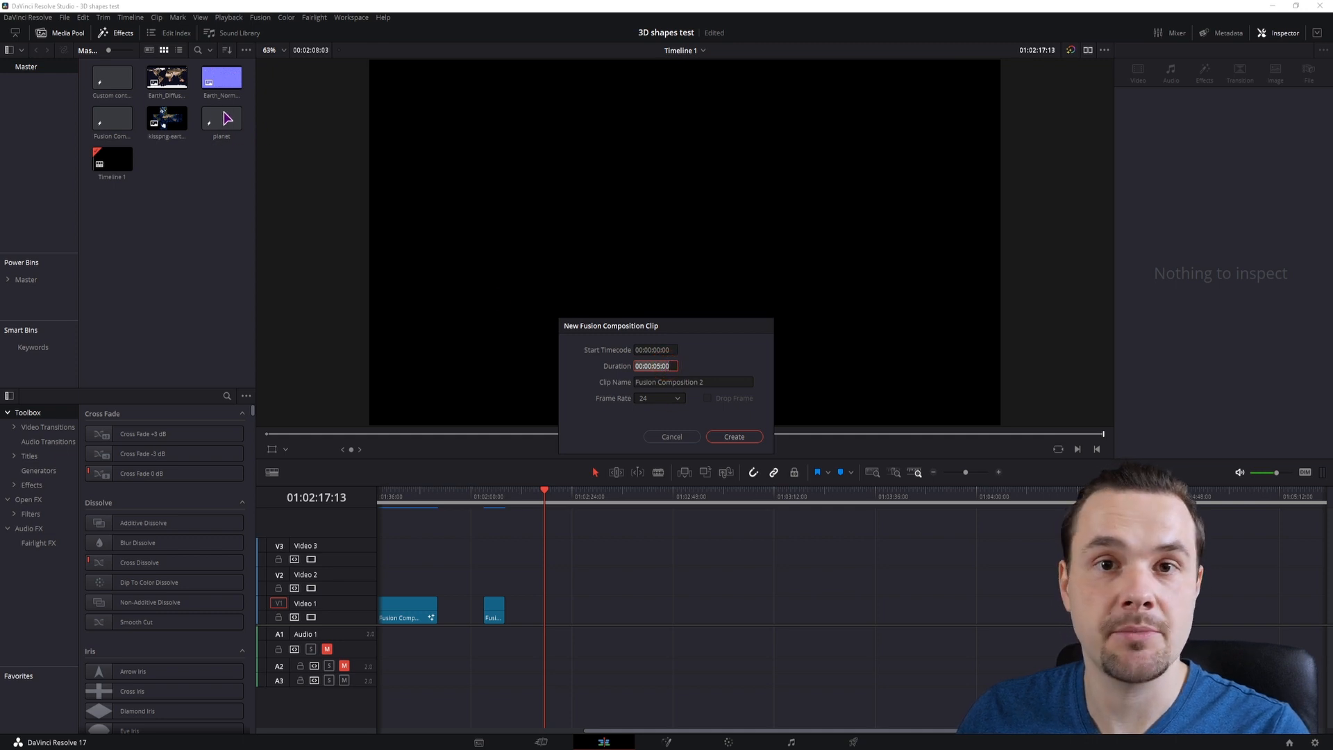
left_click_drag(669, 435, 622, 395)
left_click(678, 400)
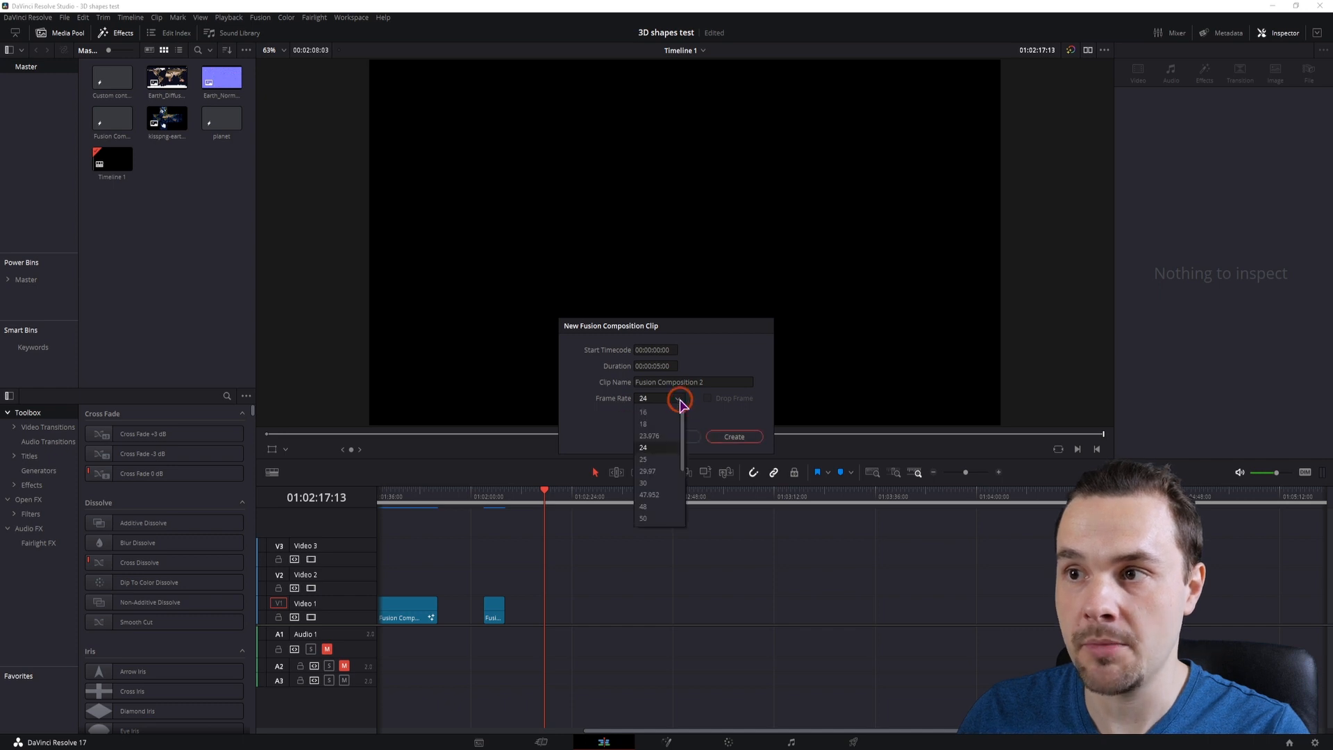
left_click(700, 417)
left_click(674, 439)
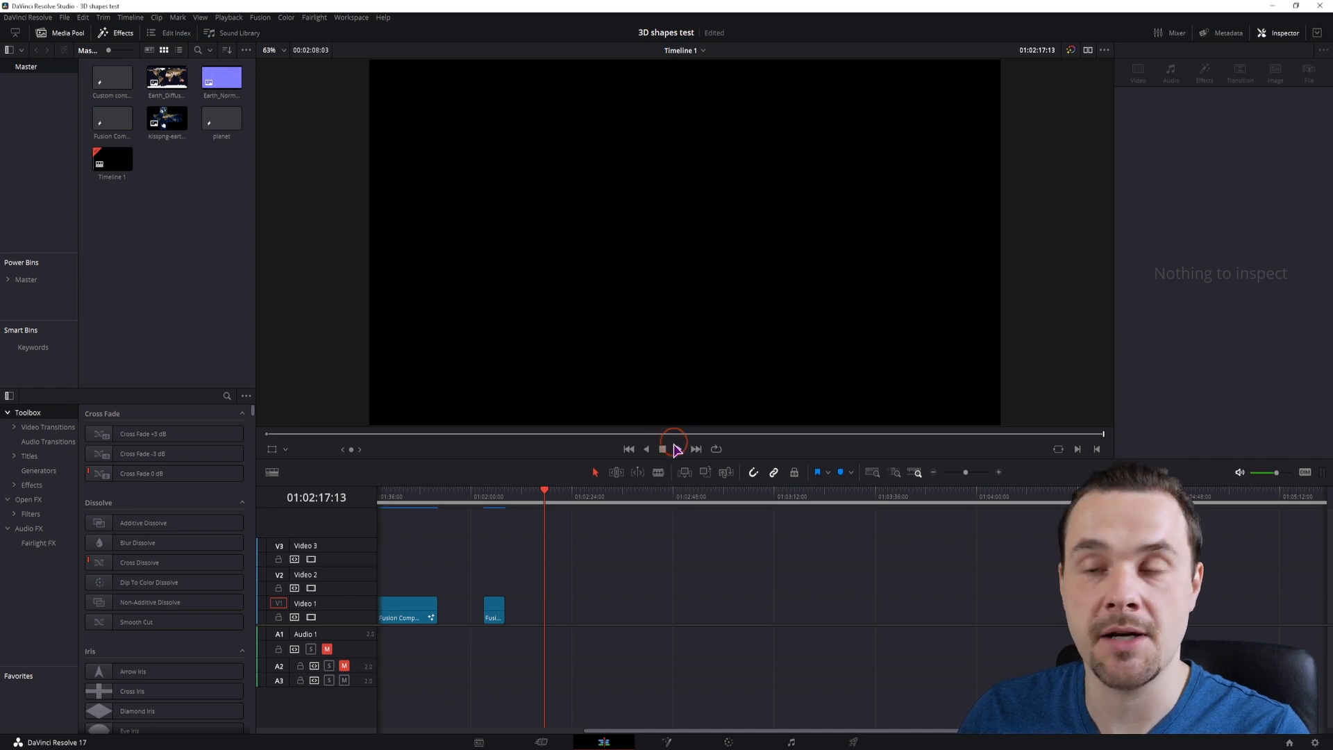
Check the timeline frame rate in the project settings and leave them without saving
left_click(1317, 743)
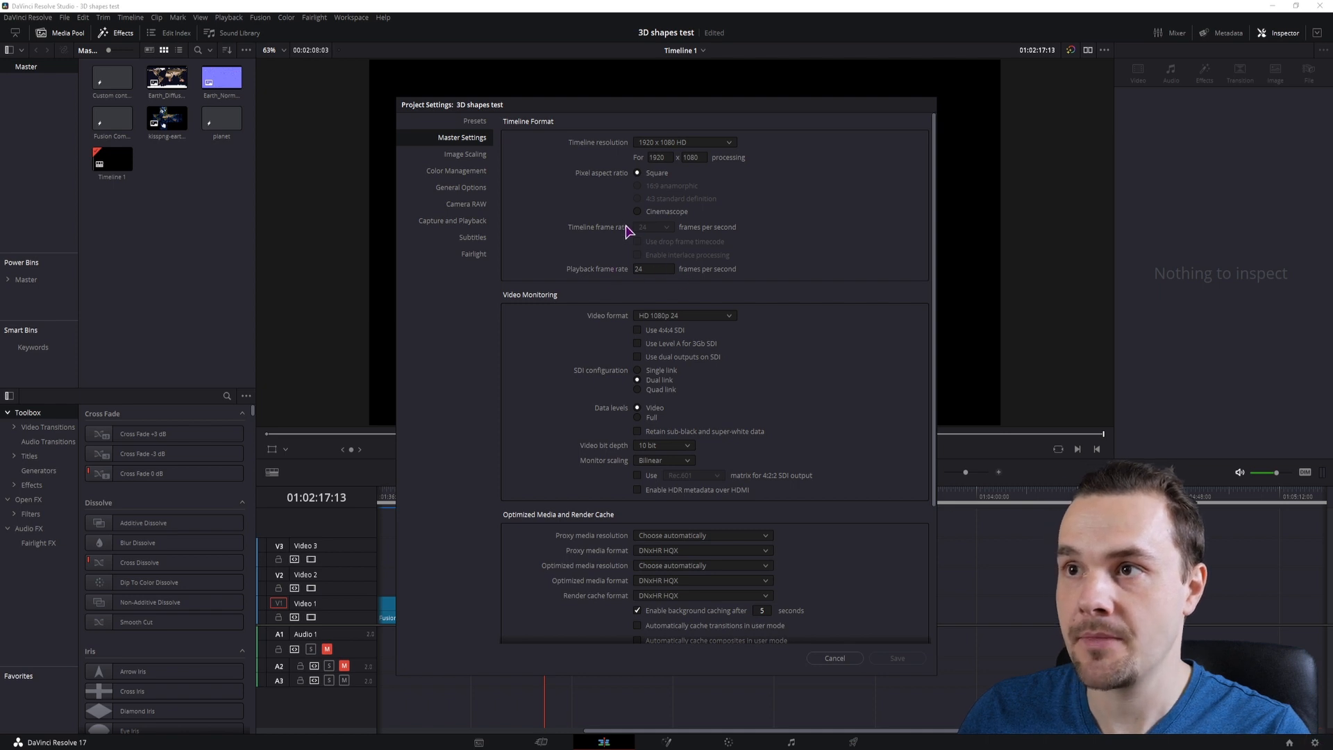
left_click(834, 658)
Place the planet composition on track Video 1 at 01:02:17:13 and open it on the Fusion page
left_click_drag(221, 120, 552, 628)
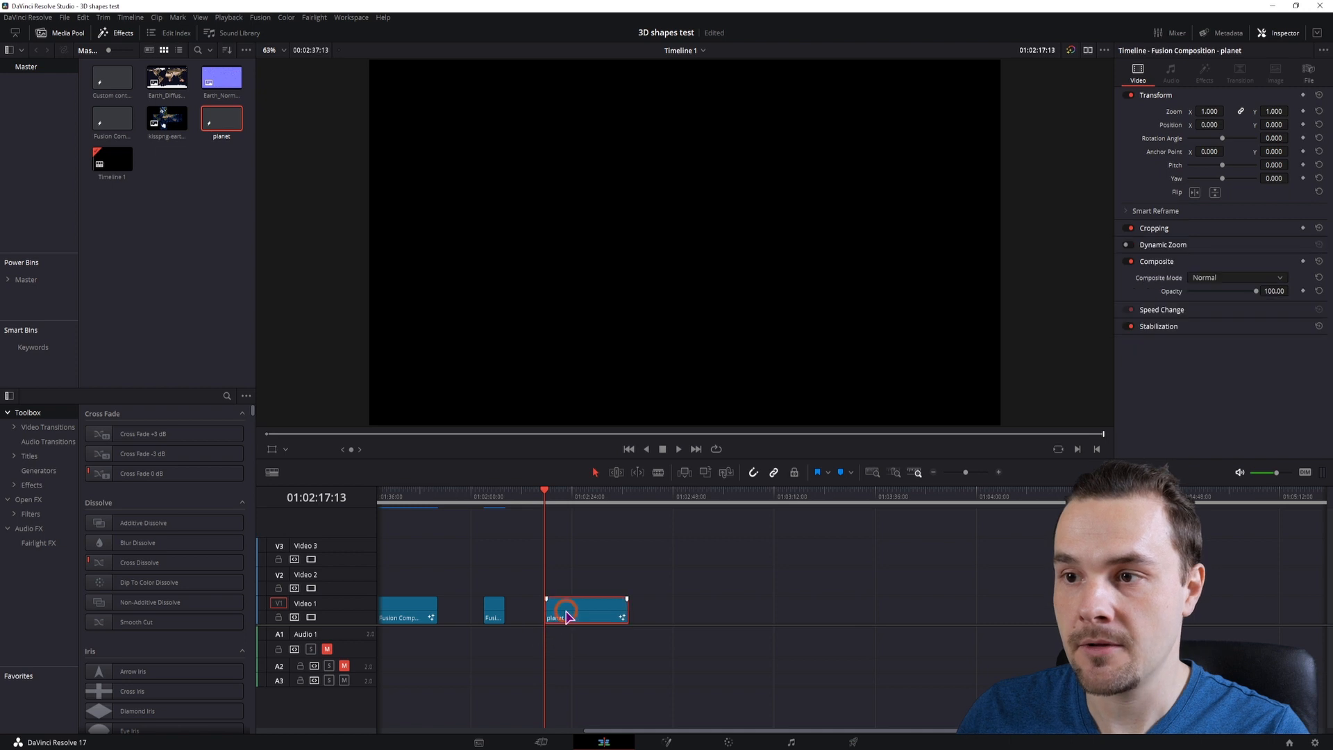
left_click(667, 743)
left_click(68, 33)
left_click(68, 33)
Add the cross-shaped Earth texture and Earth_Diffuse_6K.jpg to the node area as two separate media nodes
left_click_drag(158, 277, 246, 587)
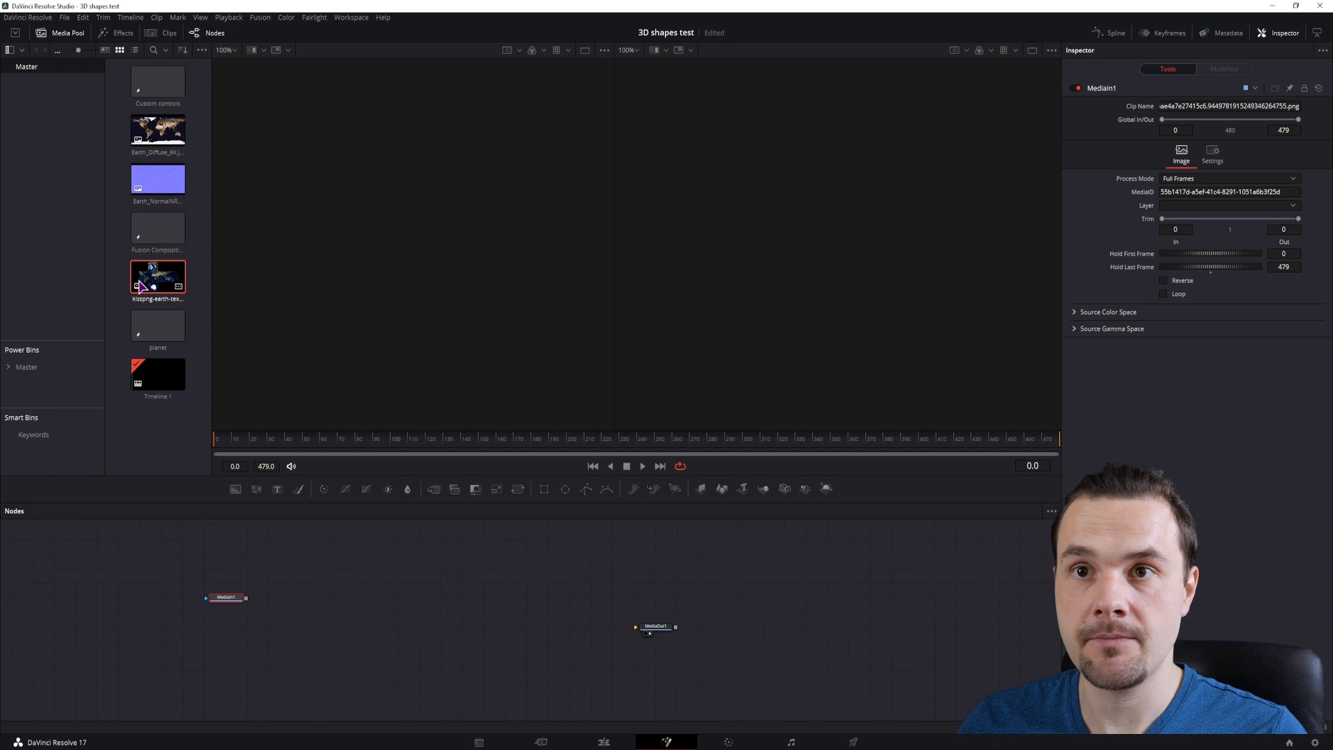
left_click_drag(157, 129, 221, 632)
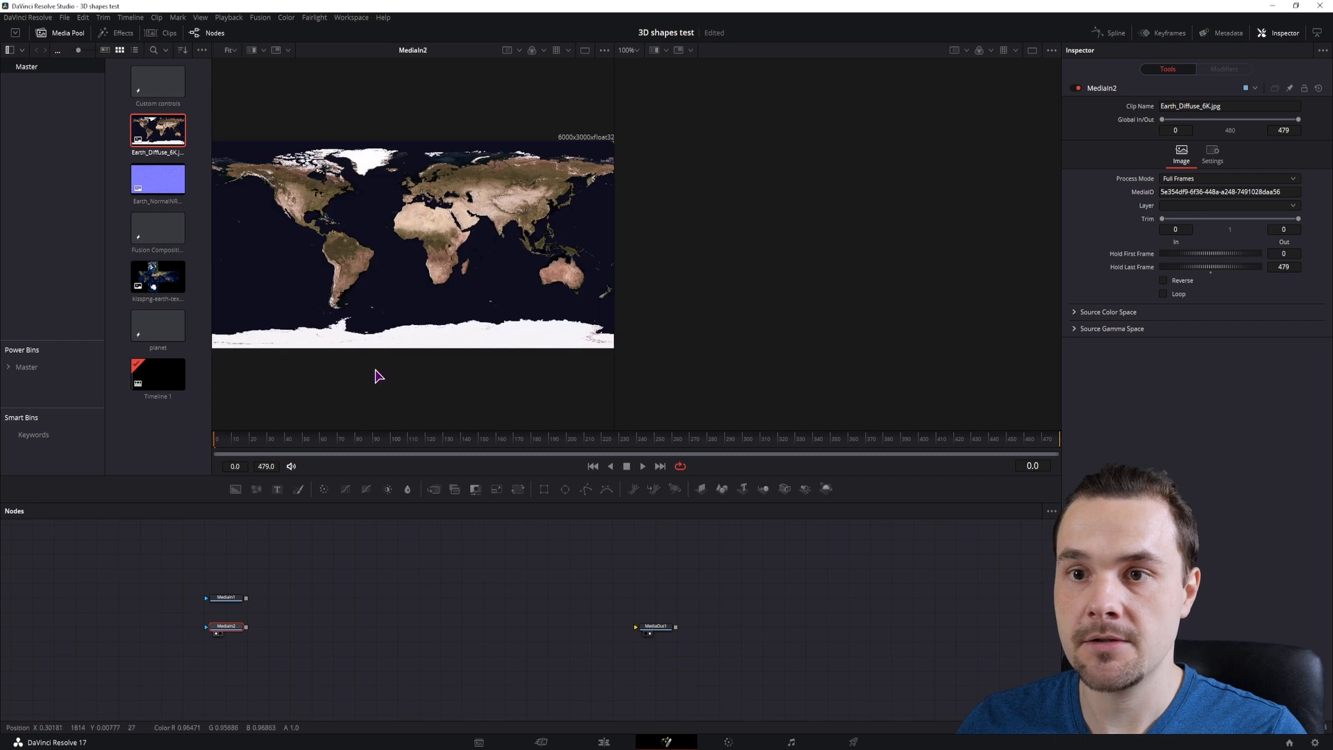
key("1")
Examine the texture images available in the Earth texture 6K folder, including Earth_Diffuse_6K.jpg
left_click(83, 748)
left_click(514, 553)
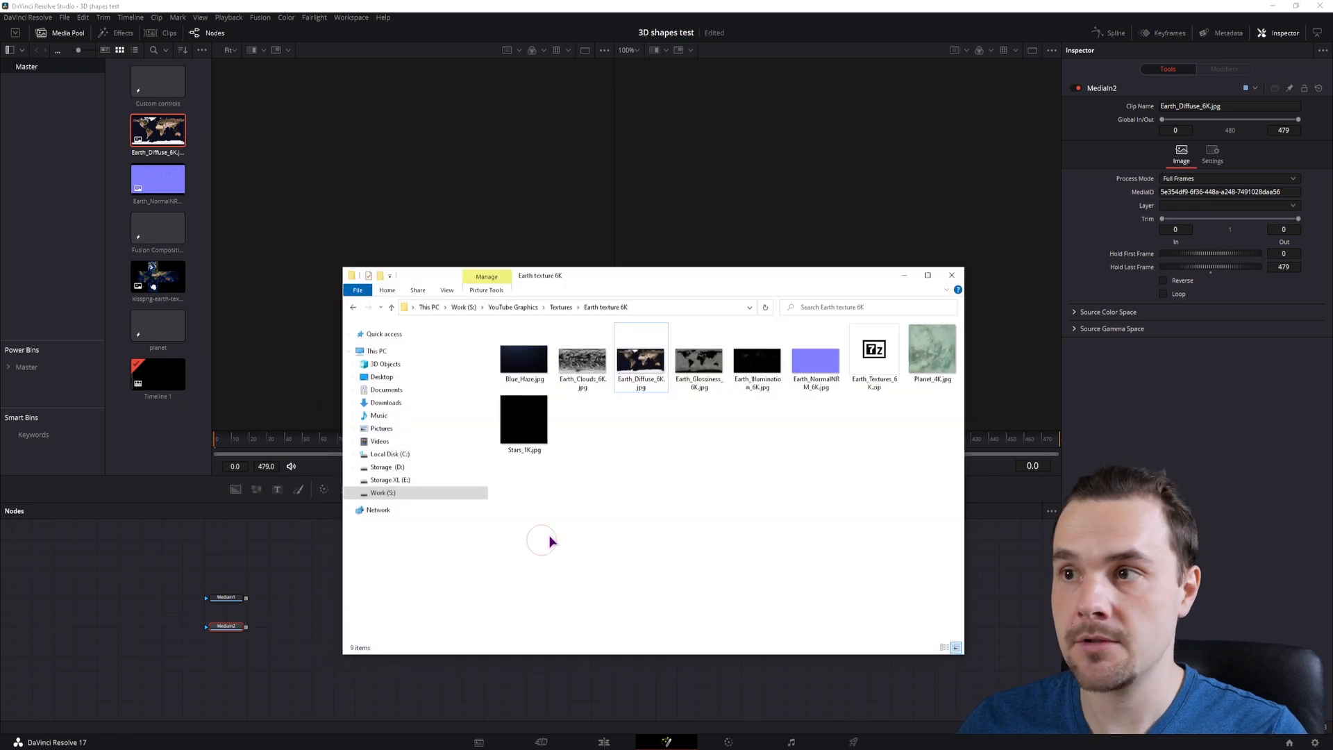
left_click(648, 354)
left_click_drag(515, 479, 816, 362)
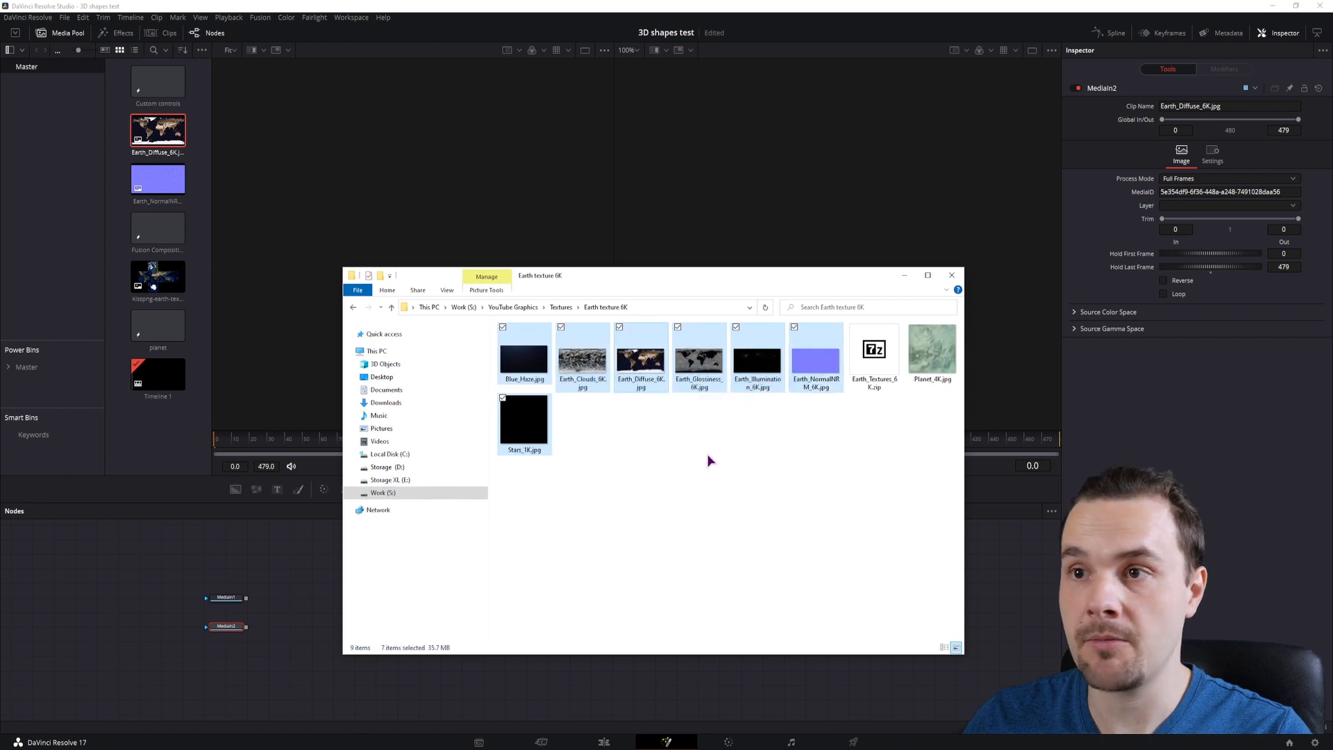
left_click(701, 461)
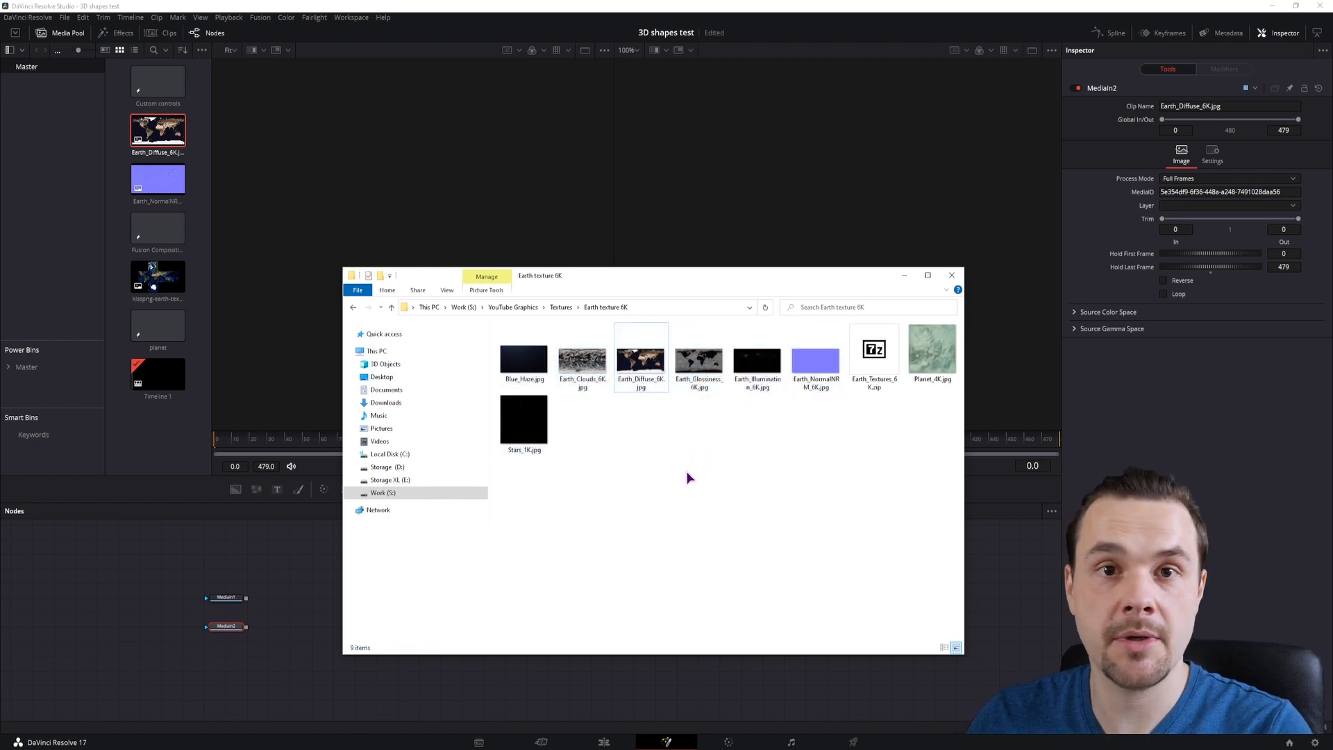
left_click(640, 358)
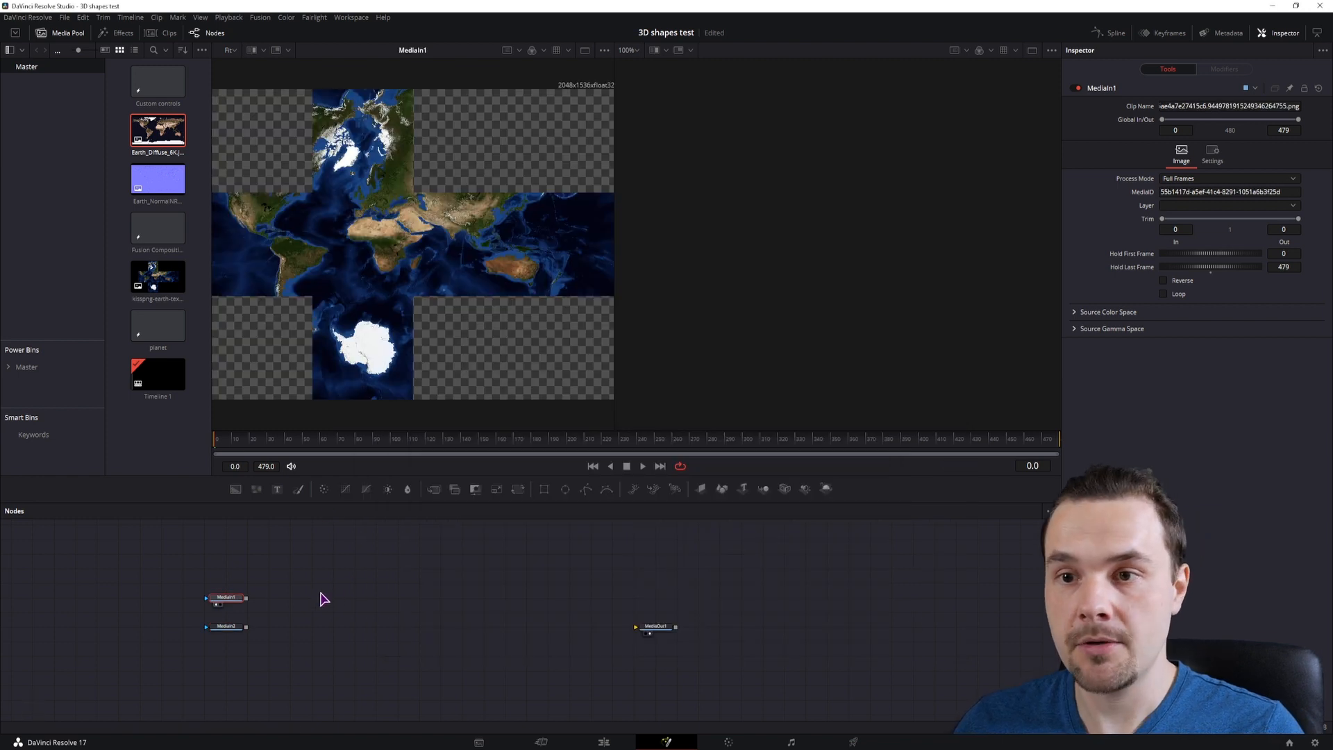
Add a CubeMap node to the node area beside the cross-shaped Earth texture's media node
left_click(321, 597)
key("ctrl+space")
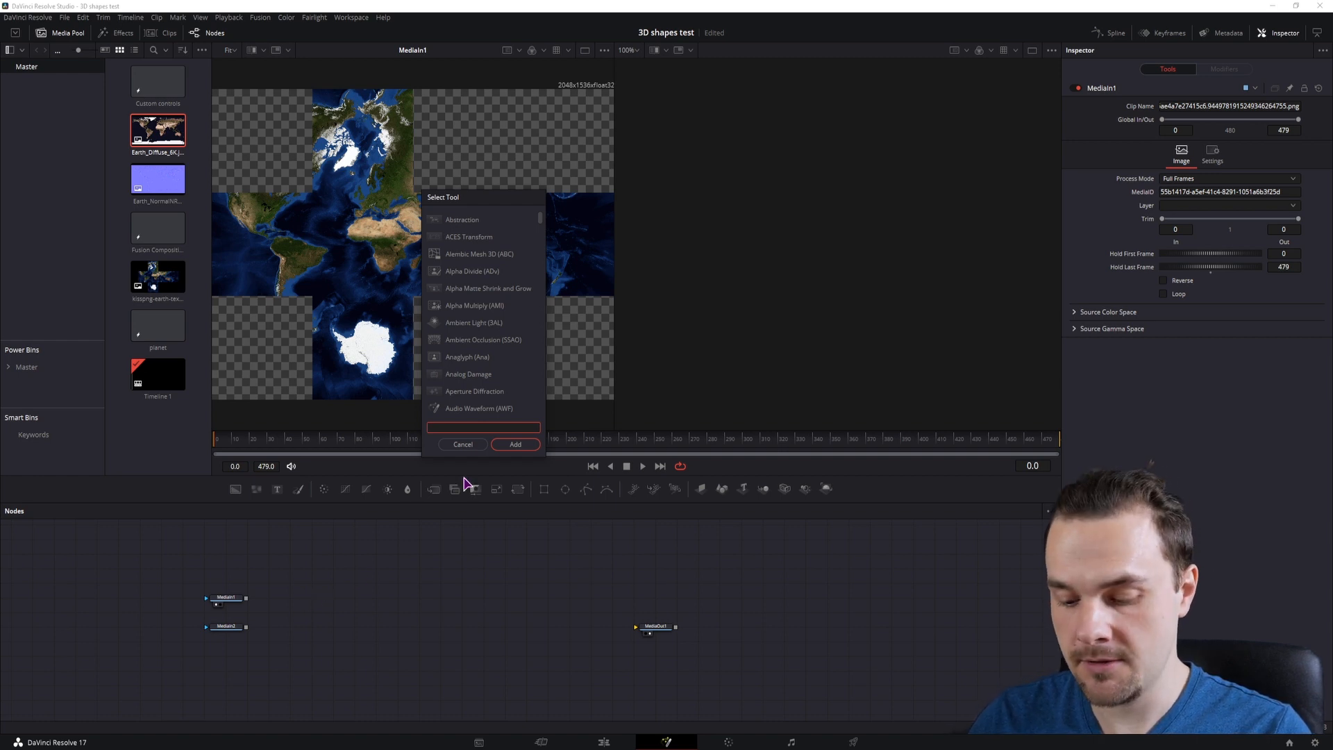
type("cube")
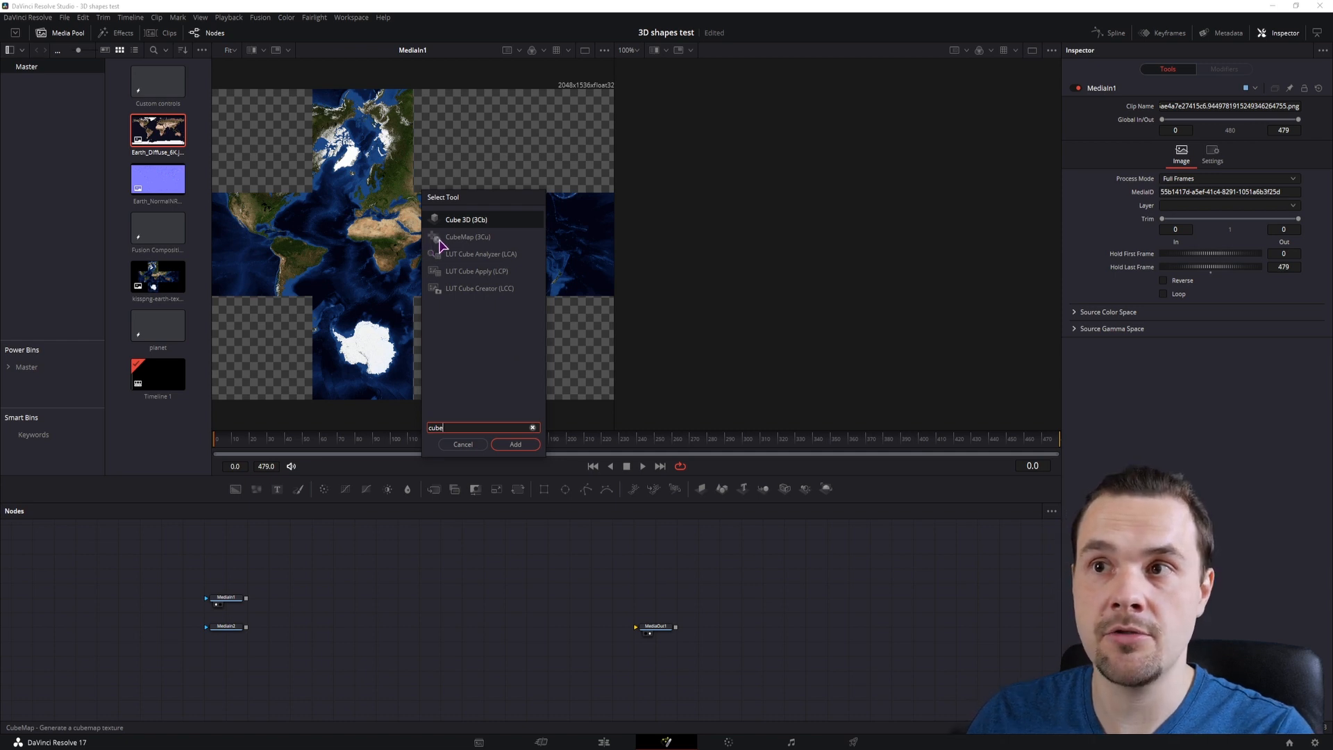
left_click(448, 236)
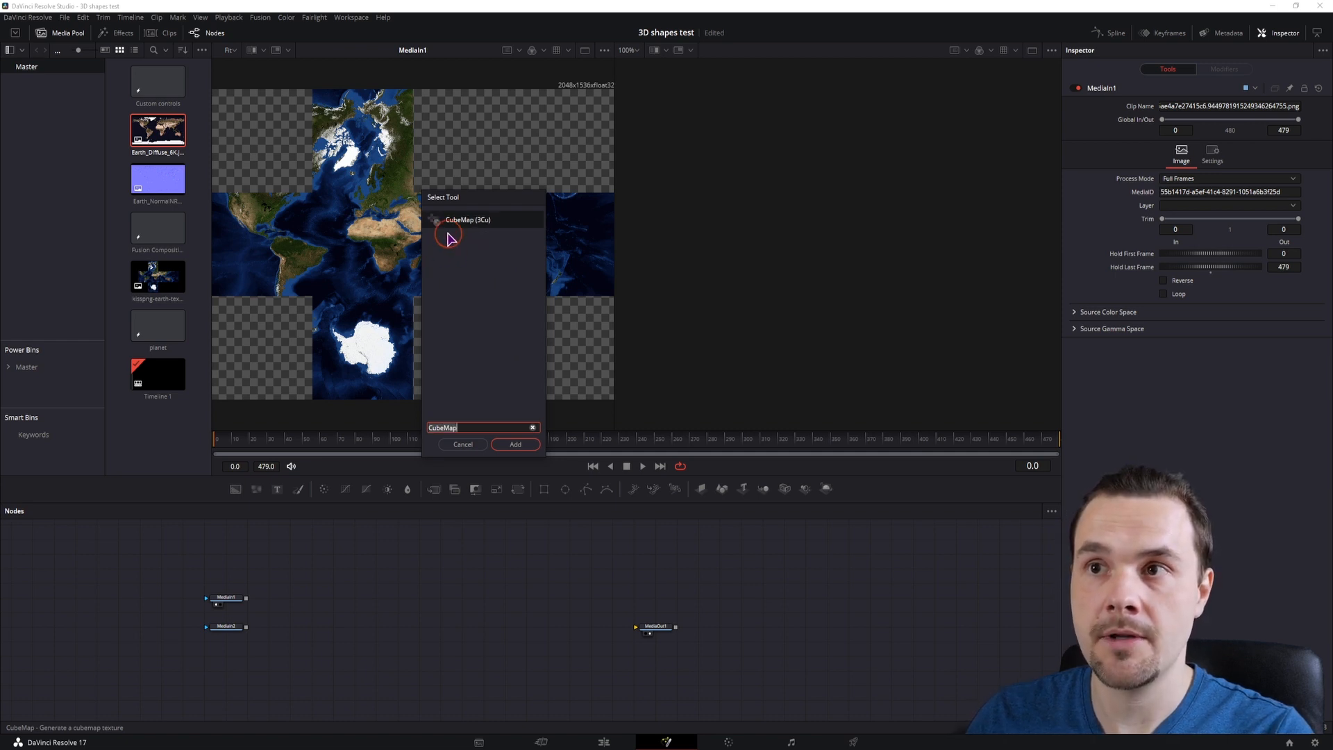
left_click(515, 444)
Connect the cross-shaped texture's media node to the CubeMap and show the CubeMap in the second viewer
left_click(241, 600)
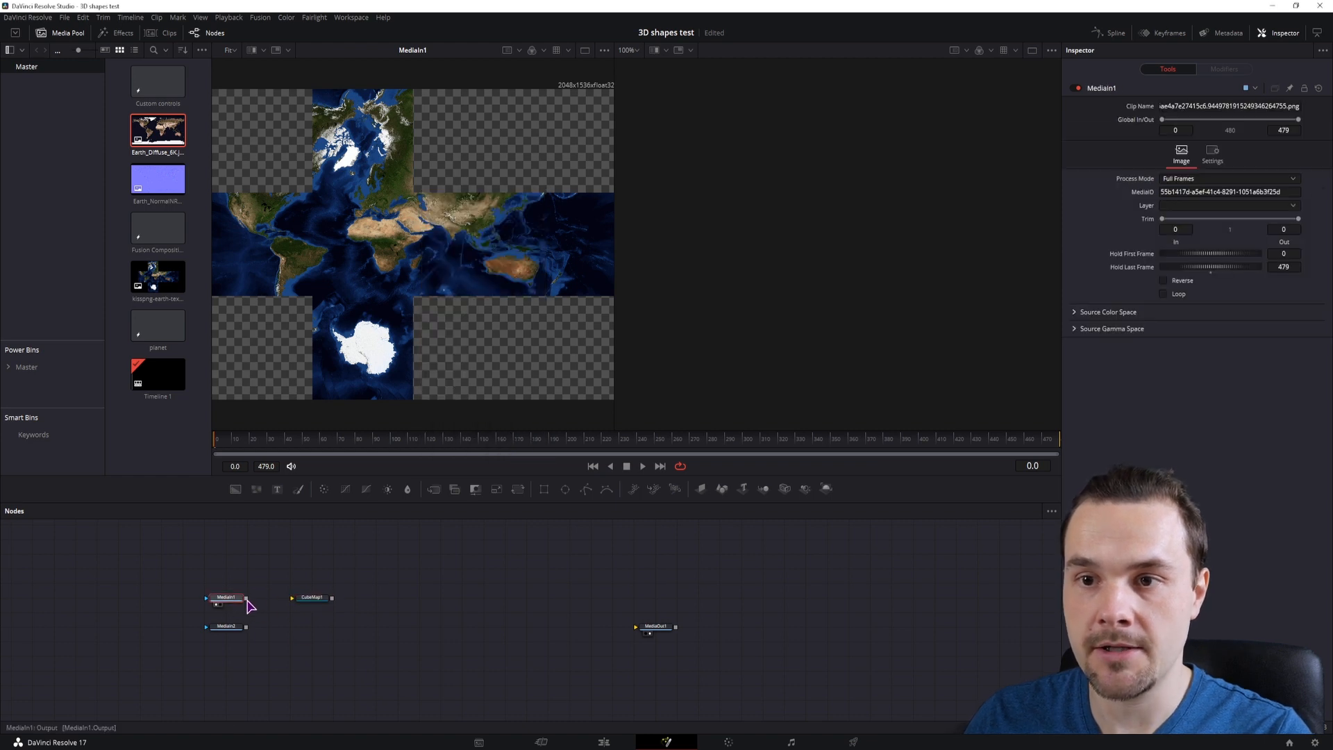
left_click_drag(247, 598, 305, 598)
key("2")
left_click(826, 283)
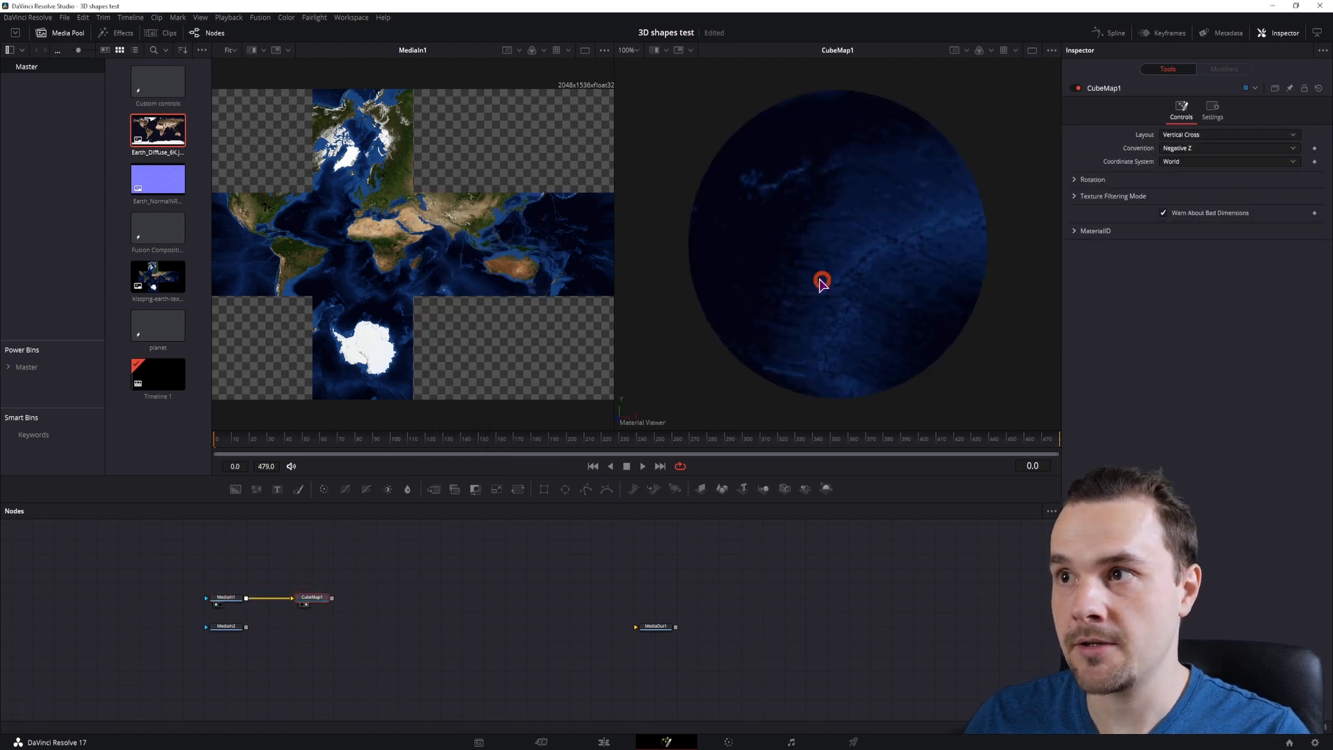
Add Shape 3D and Renderer 3D nodes after the CubeMap and connect the chain through to the MediaOut node
left_click(759, 518)
left_click_drag(722, 491, 379, 598)
left_click(655, 601)
left_click_drag(826, 488, 539, 600)
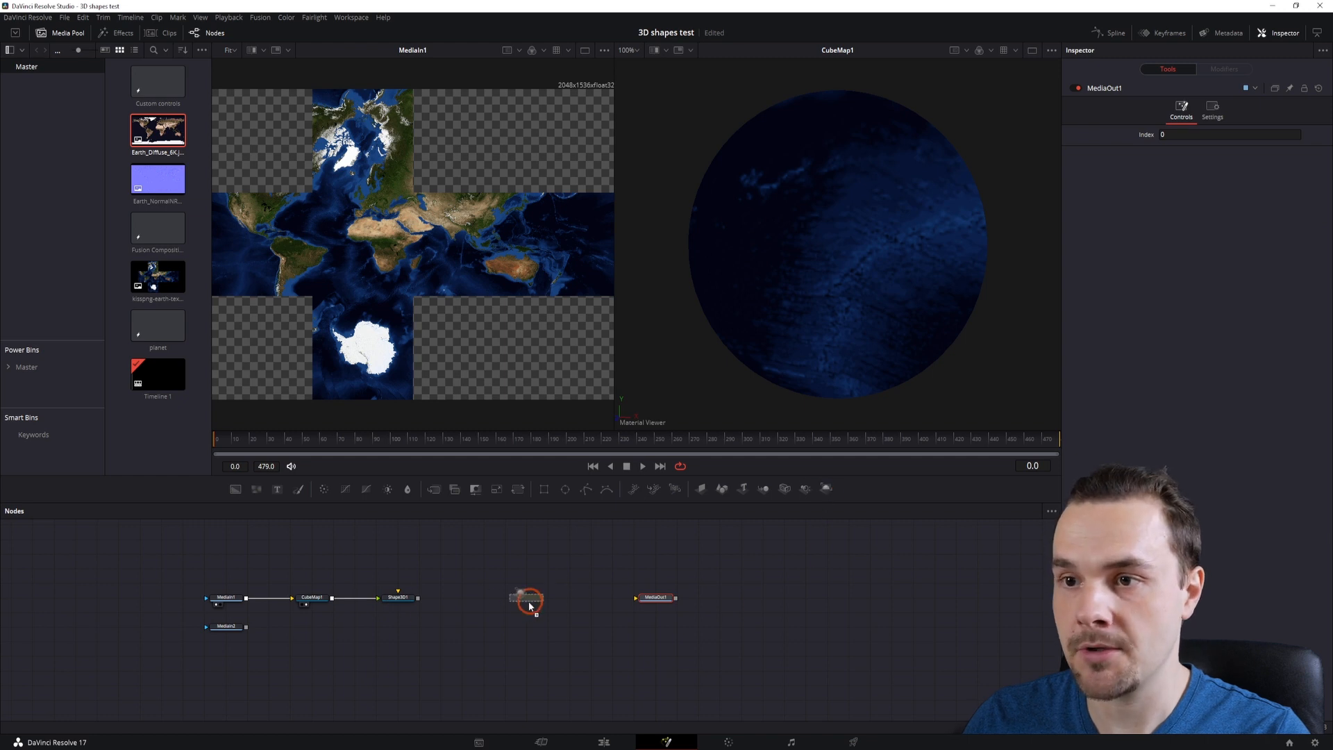
left_click_drag(417, 598, 486, 598)
left_click_drag(525, 598, 666, 606)
left_click(666, 602)
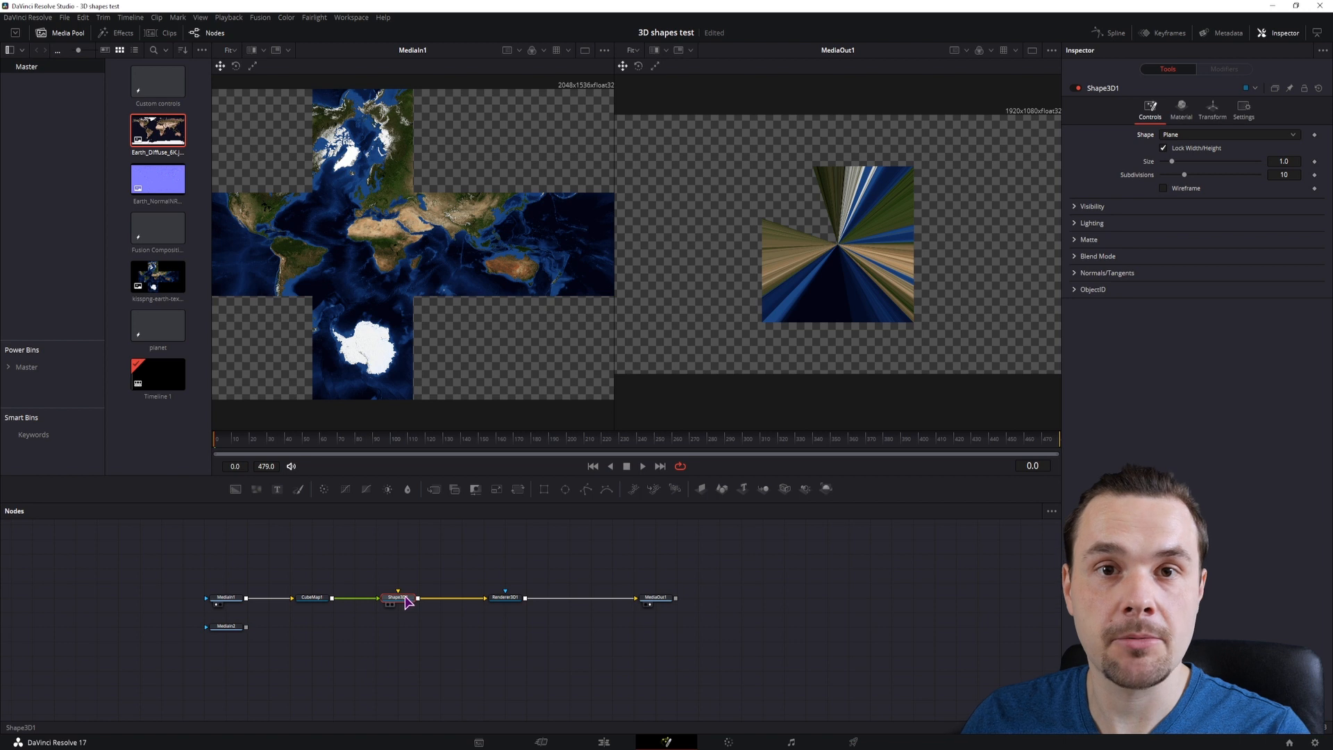
Turn the Shape 3D node into a Sphere and reduce its radius so the whole globe fits in the frame
left_click(1202, 135)
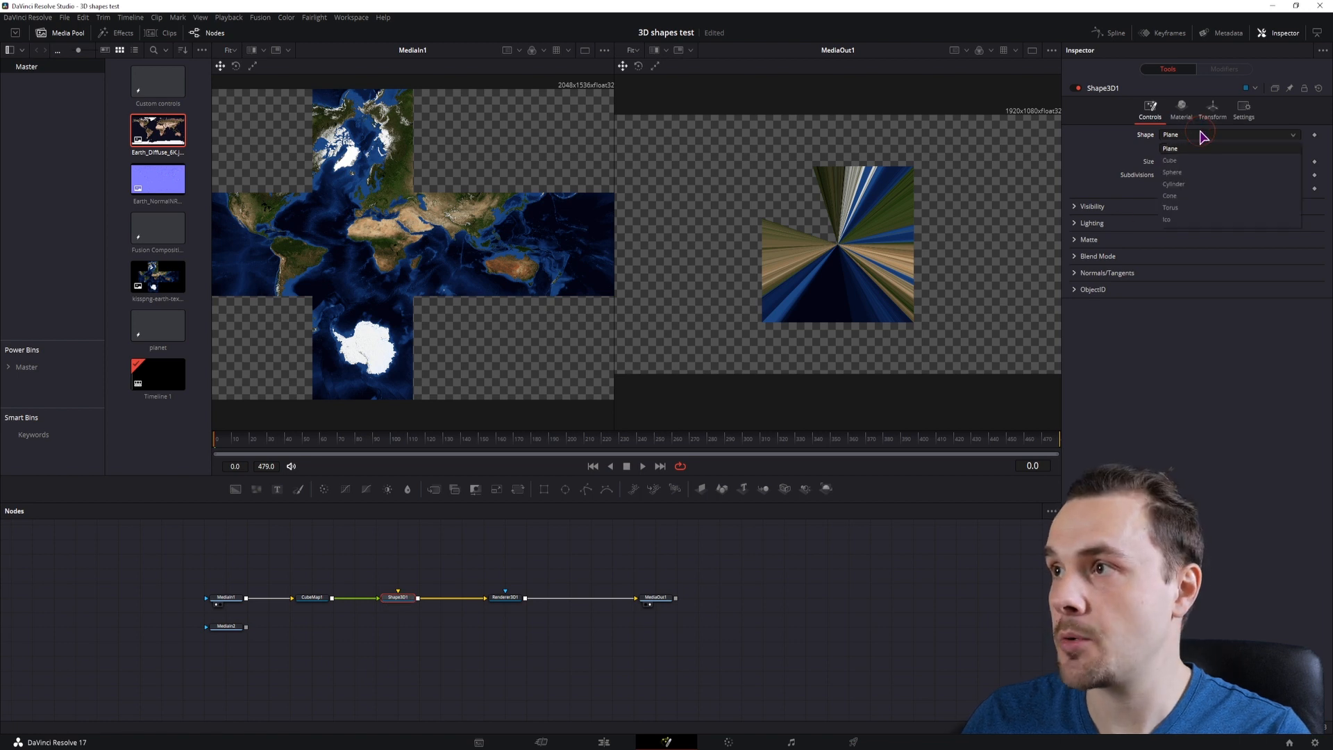
left_click(1182, 172)
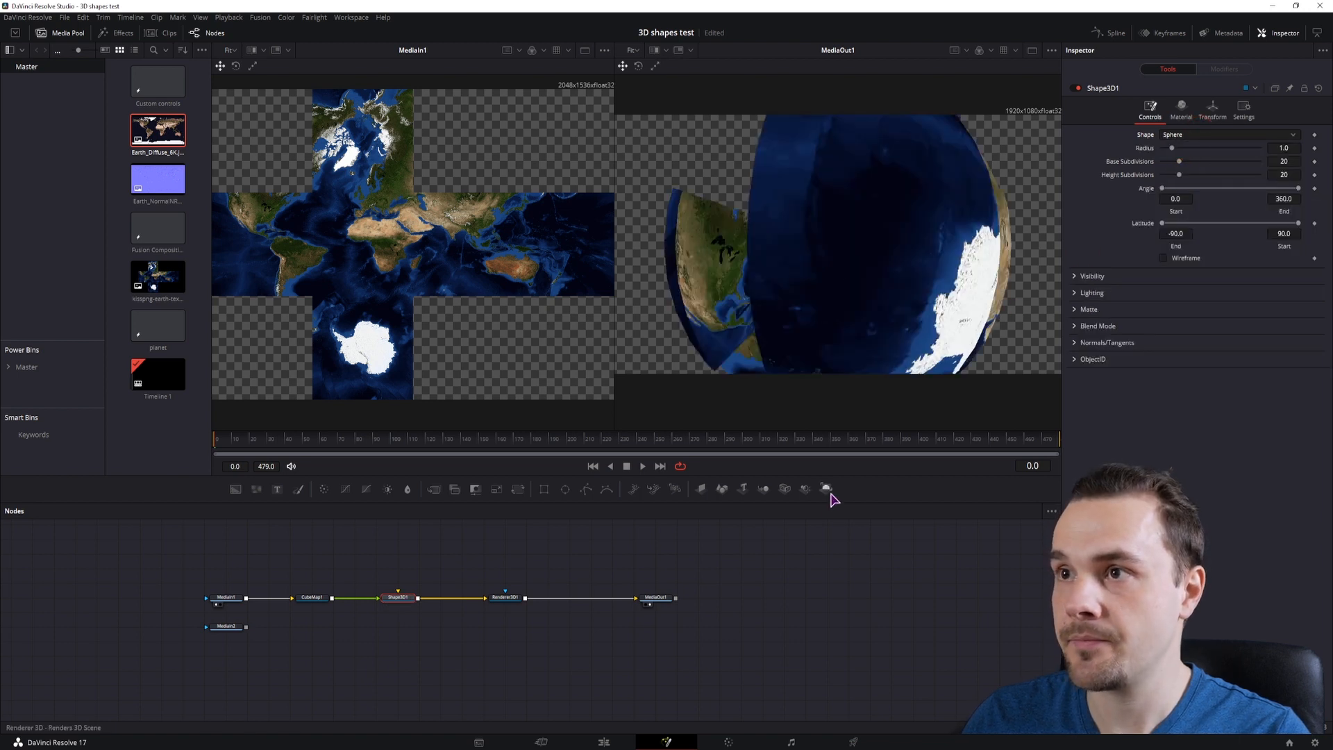
key("1")
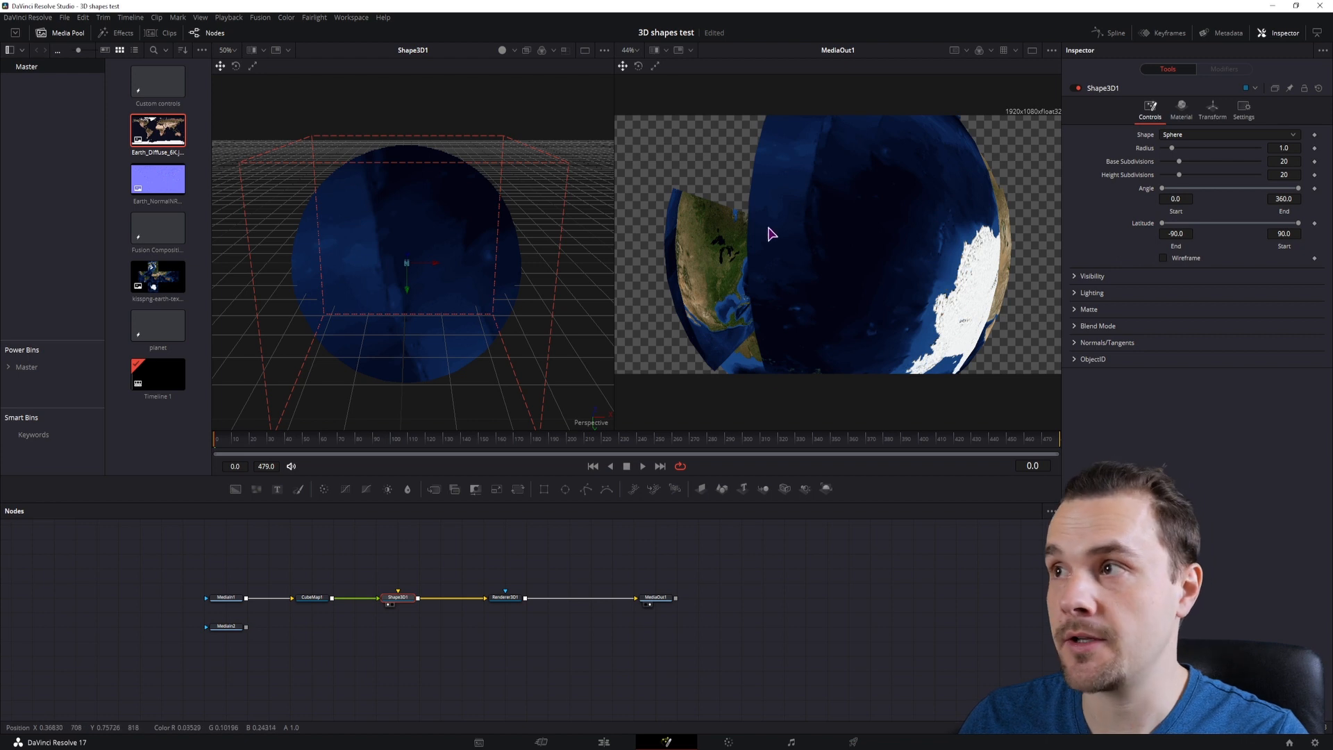
left_click_drag(1289, 148, 1261, 148)
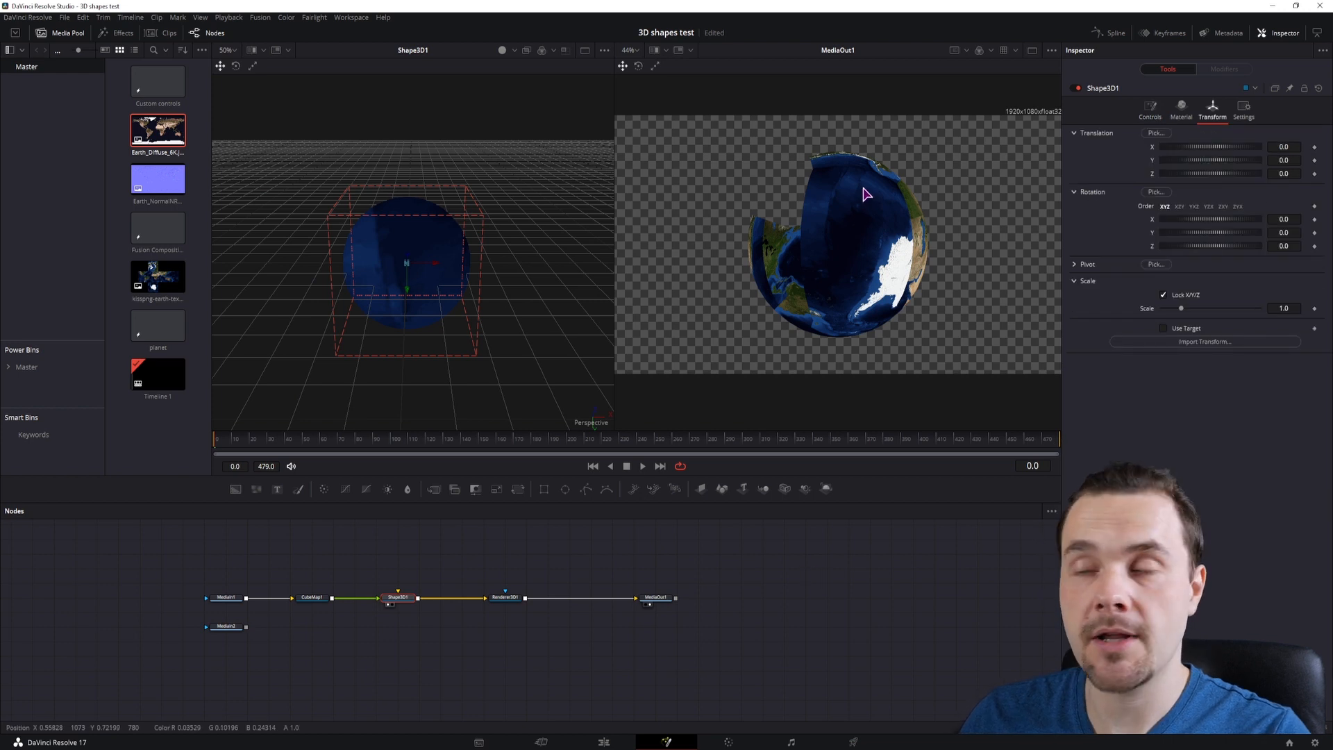
Set the CubeMap layout to Horizontal Cross to match the orientation of the cross-shaped Earth texture
left_click_drag(231, 598, 253, 262)
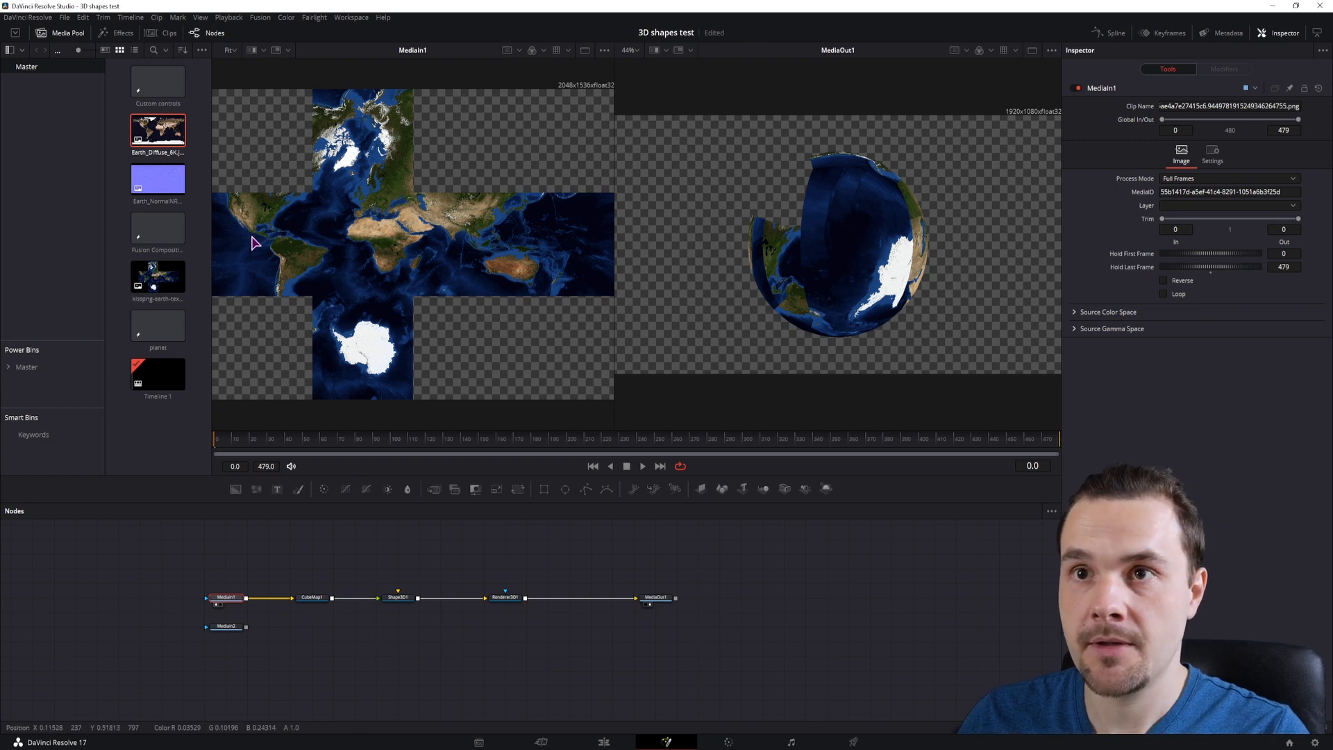
left_click(315, 599)
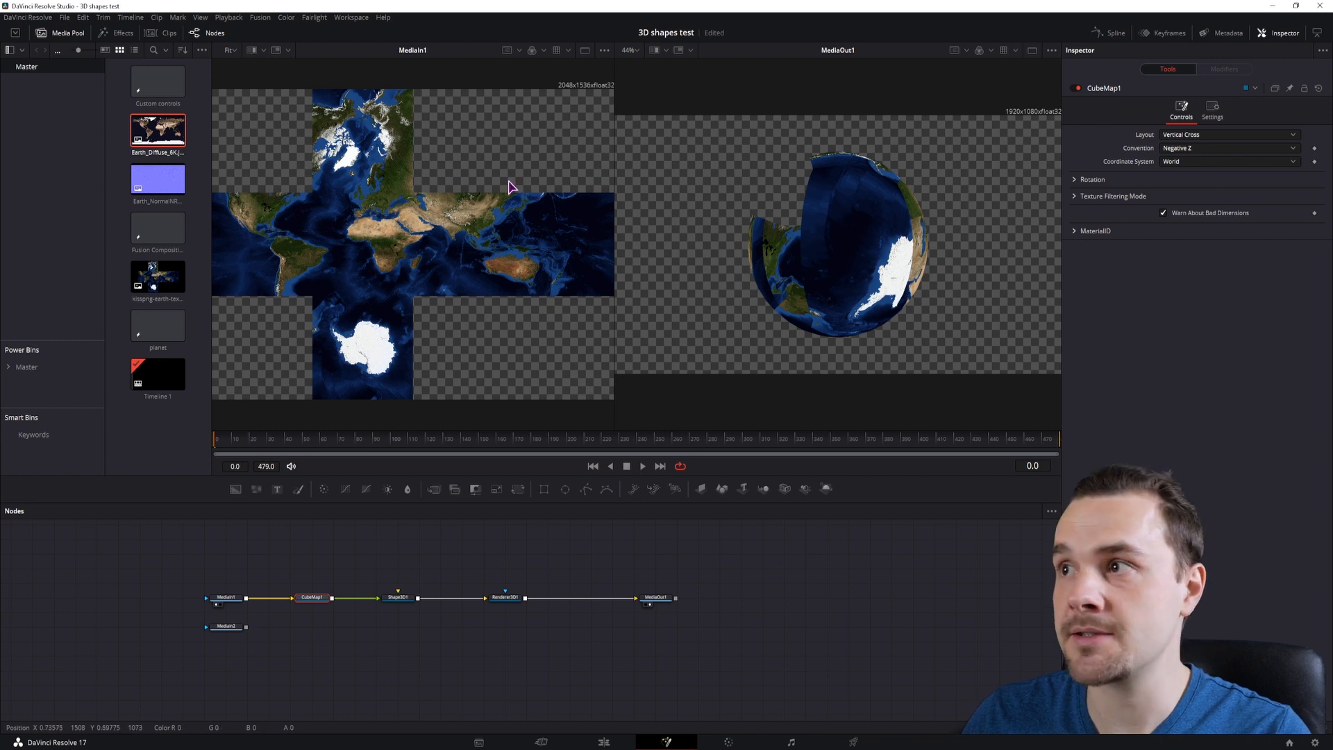
left_click(1189, 138)
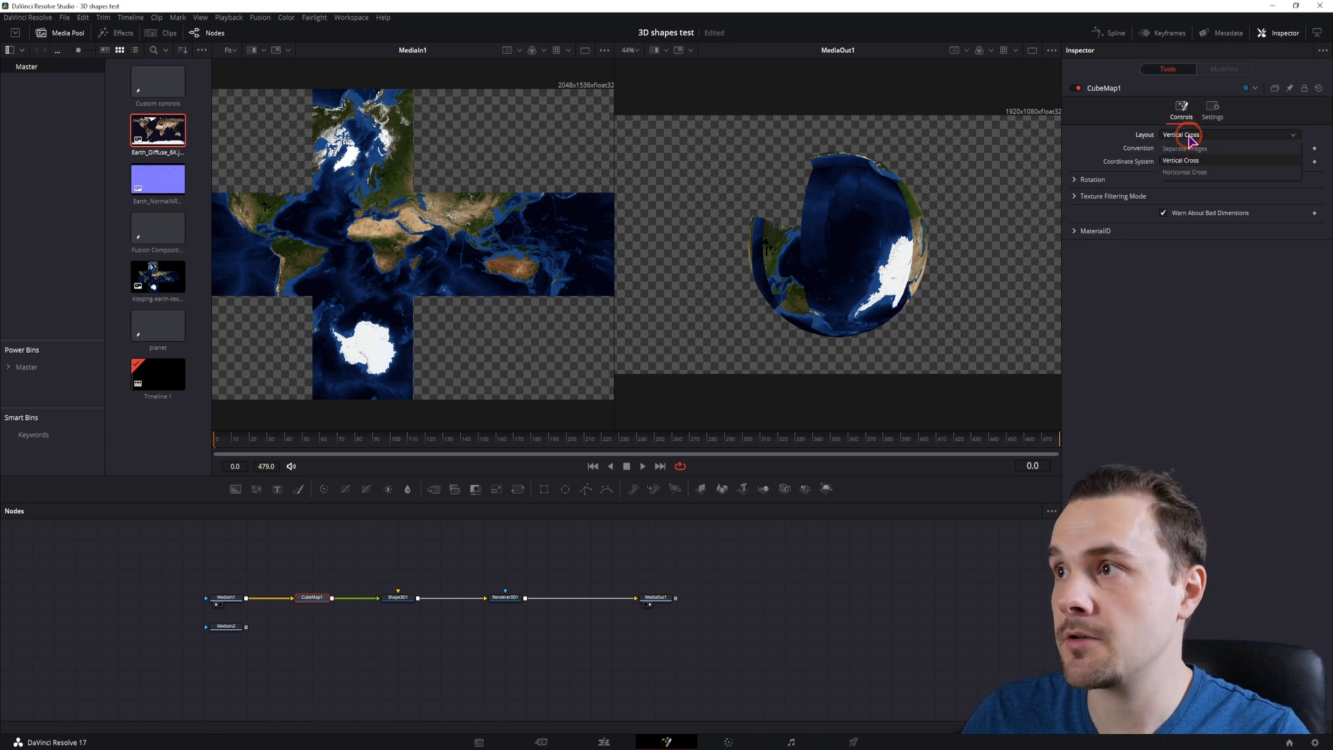
left_click(1192, 175)
left_click(780, 151)
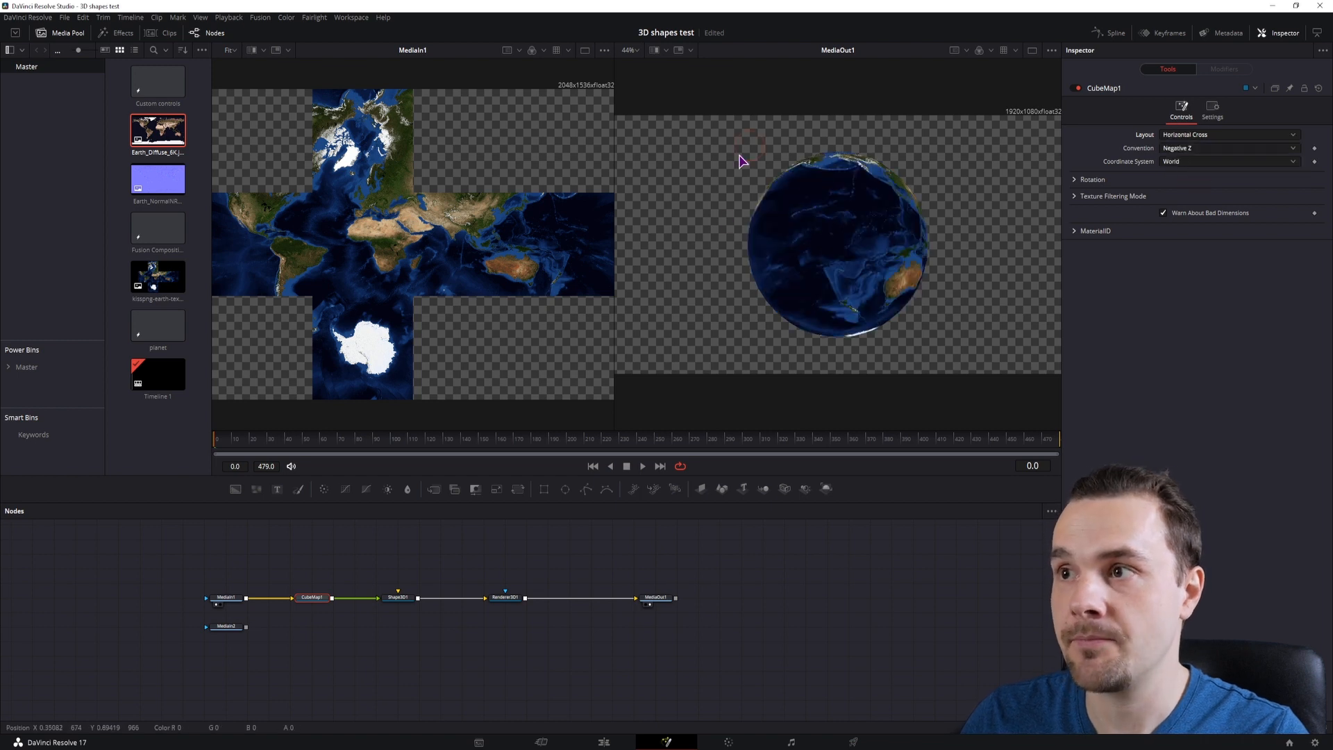
Compare the cross-shaped texture with Earth_Diffuse_6K.jpg by showing each media node in the first viewer
left_click(429, 635)
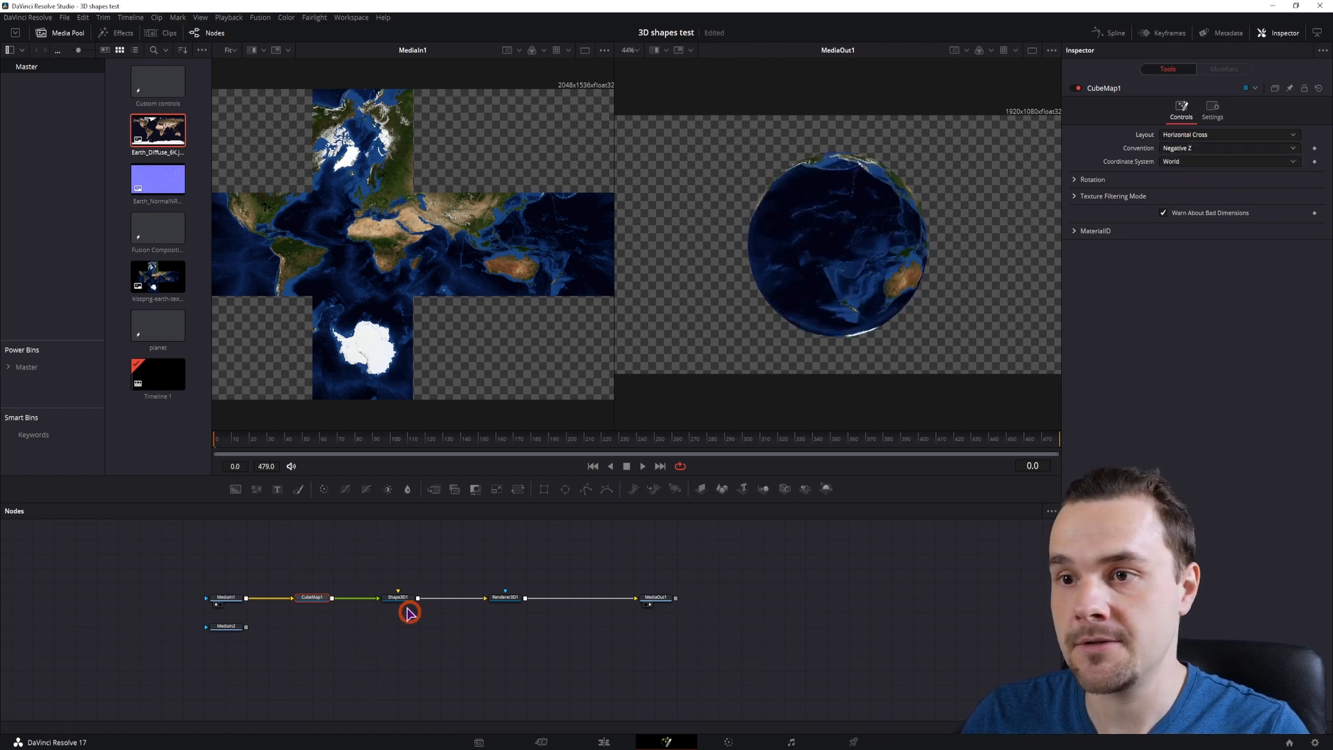
key("1")
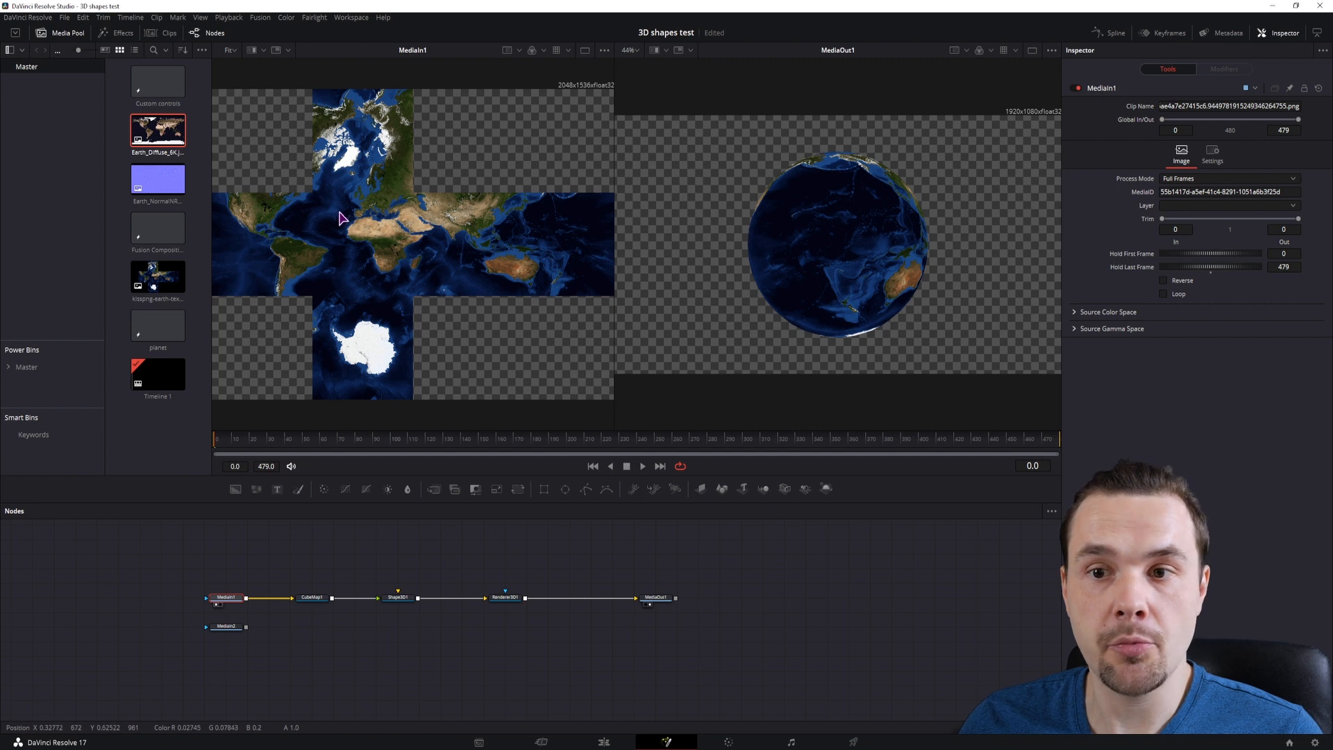
left_click(231, 627)
key("1")
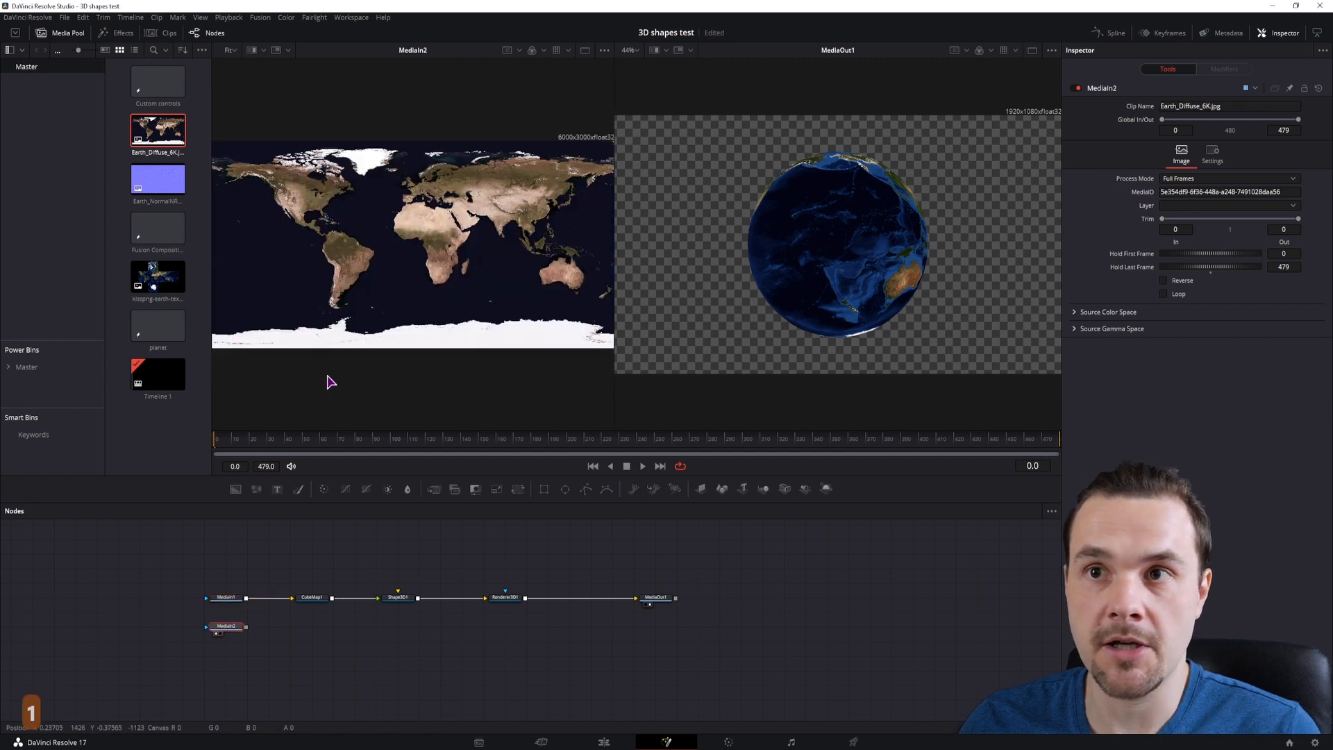
Try Earth_Diffuse_6K.jpg directly on the sphere with a Y rotation of 49.1, and restore the CubeMap input and zero rotation
left_click_drag(246, 627, 405, 604)
left_click(371, 599)
left_click_drag(247, 628, 295, 630)
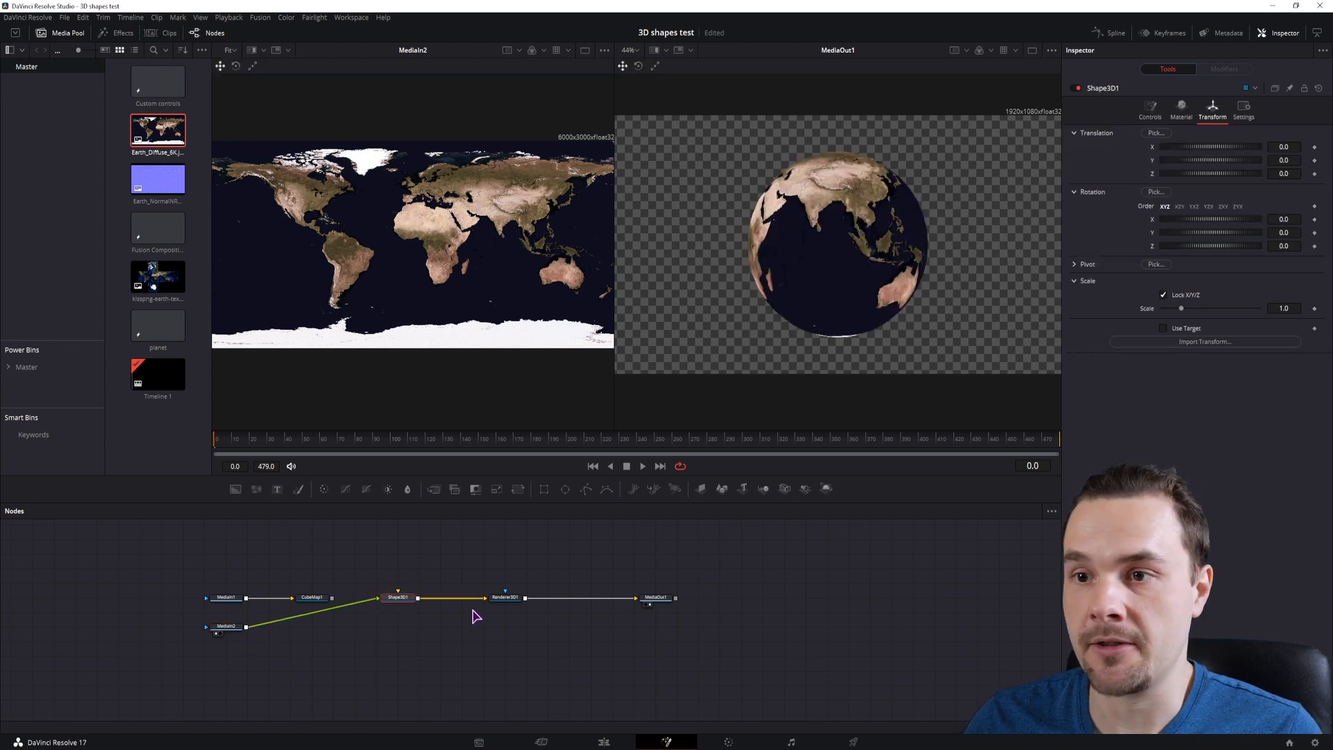
mouse_move(1211, 232)
left_mouse_down()
mouse_move(1257, 231)
mouse_move(1178, 231)
mouse_move(1250, 232)
mouse_move(1204, 232)
mouse_move(1218, 232)
left_mouse_up()
left_click_drag(366, 600, 323, 627)
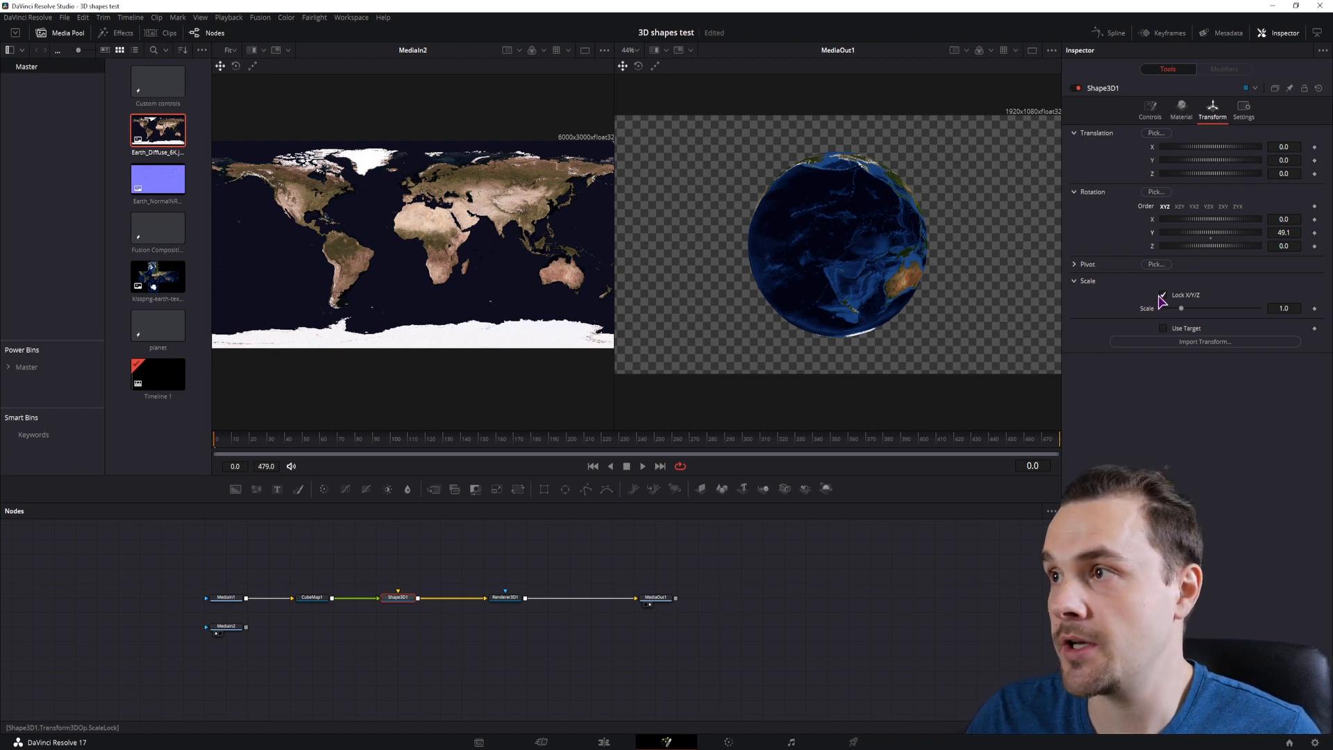
left_click_drag(1196, 235, 1209, 231)
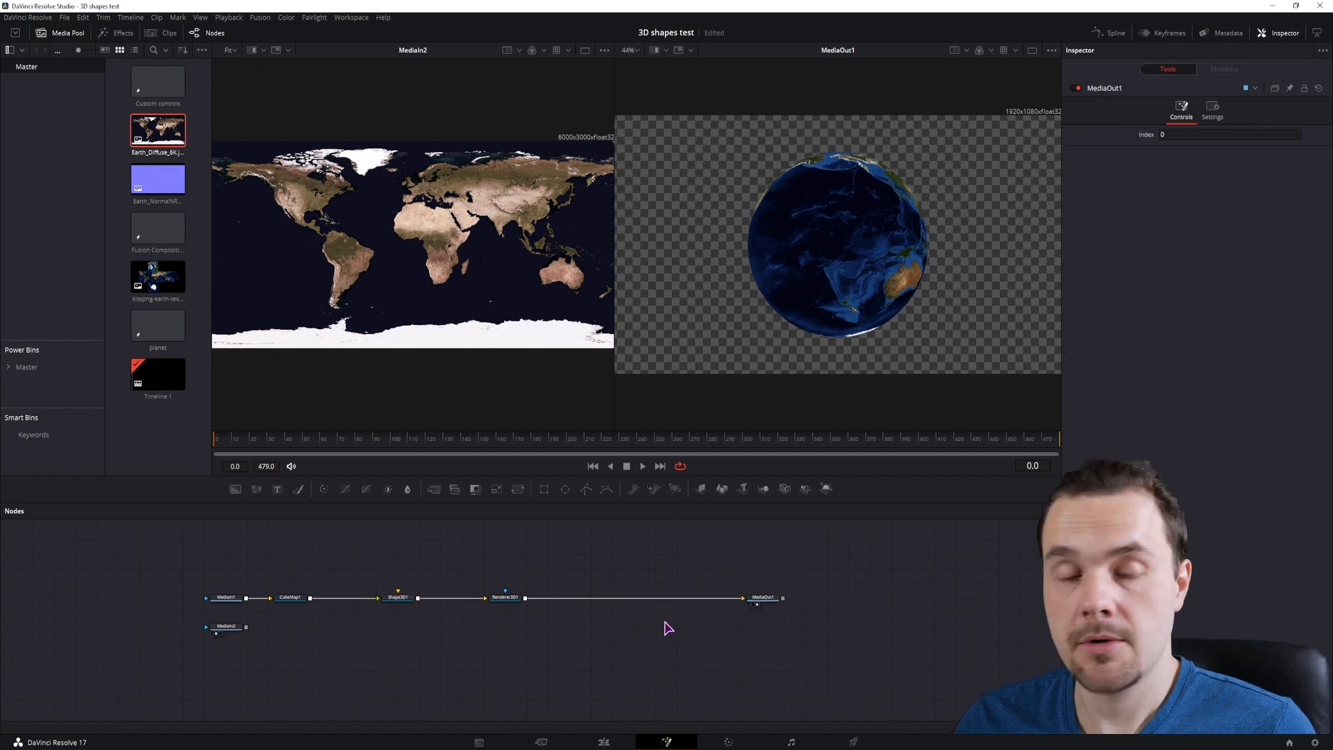
Add a Background node and merge it behind the rendered Earth, before the MediaOut node
left_click_drag(236, 489, 678, 628)
left_click_drag(525, 598, 703, 628)
left_click(679, 628)
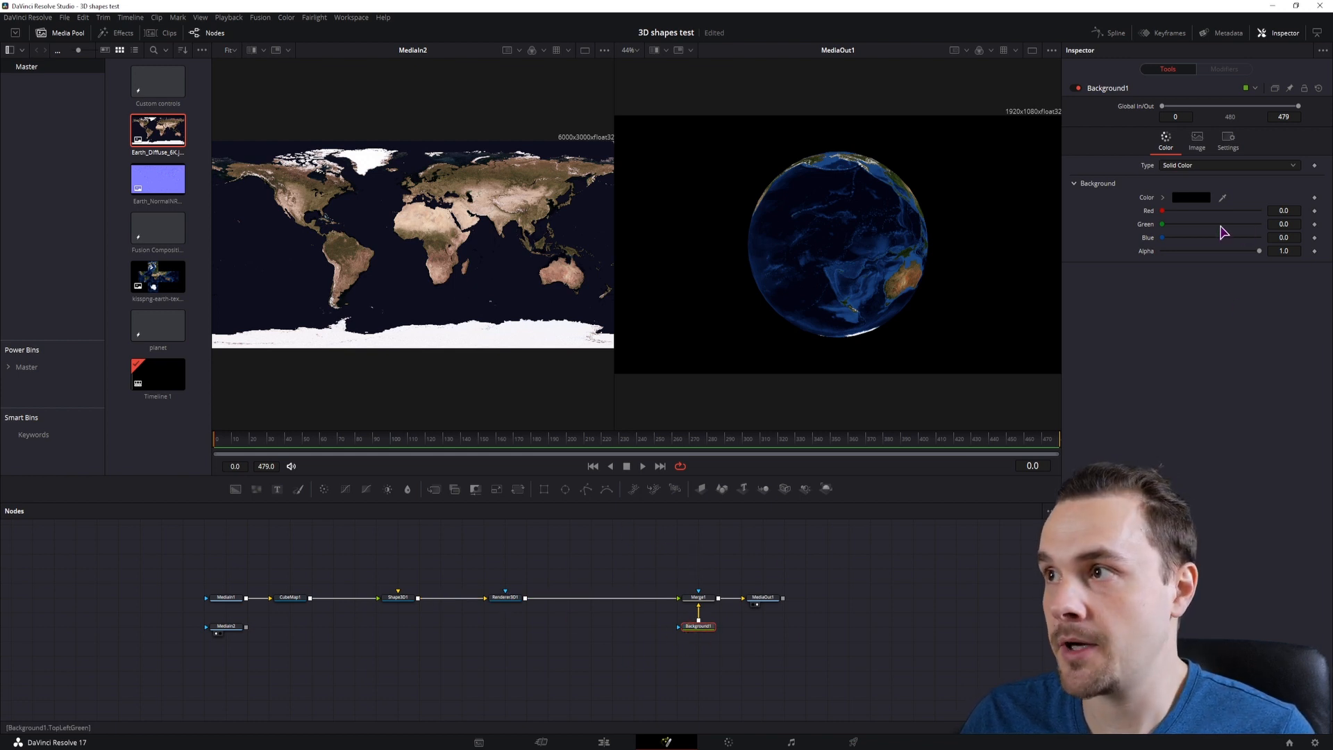
Make the background a linear gradient ending in dark blue, with its start point at about X -0.008, Y 1.054
mouse_move(1163, 211)
left_mouse_down()
mouse_move(1220, 206)
mouse_move(1153, 215)
left_mouse_up()
left_click(1181, 165)
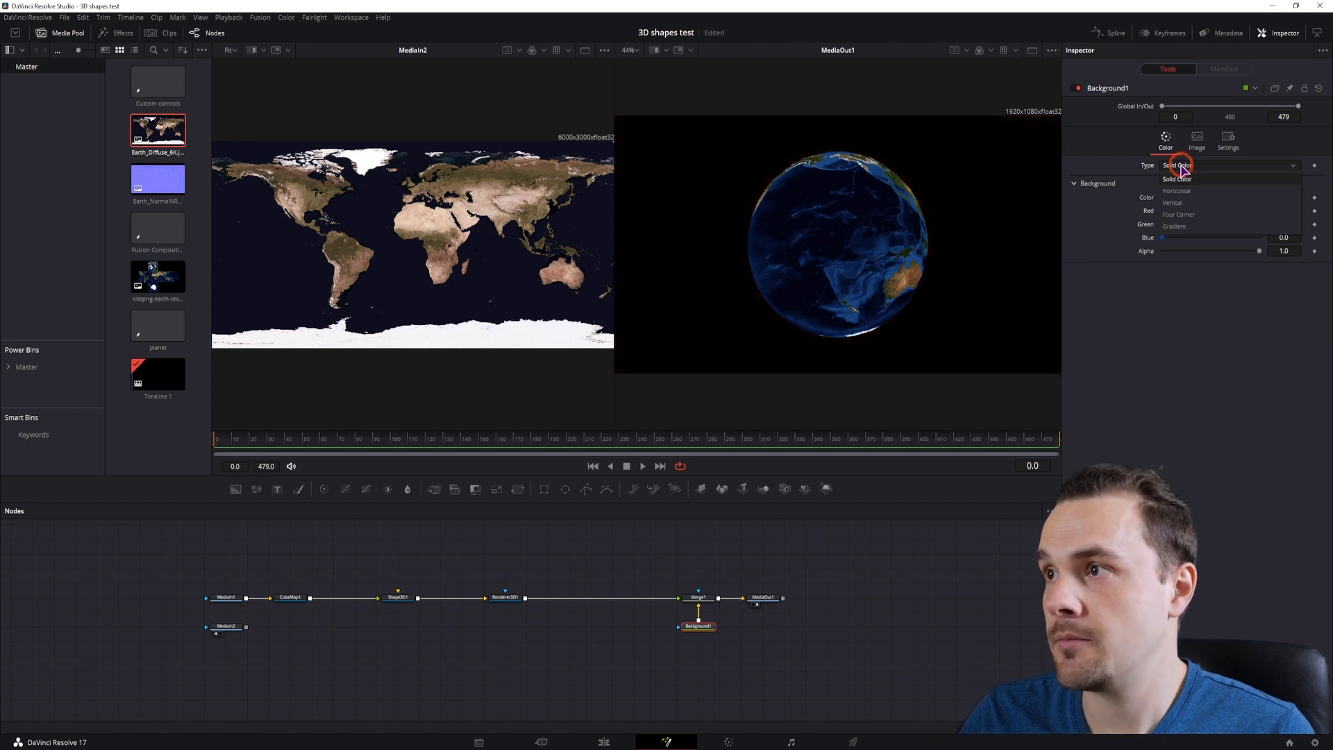
left_click(1189, 226)
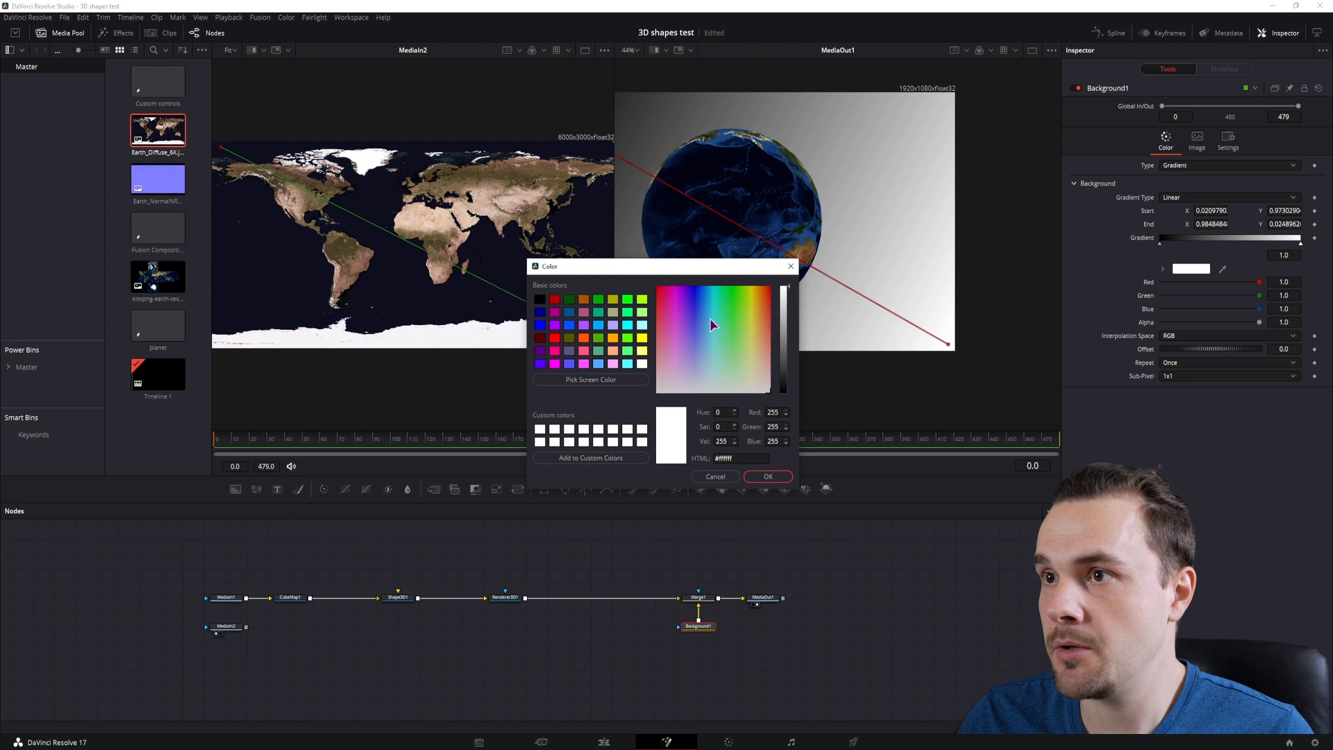
left_click(696, 290)
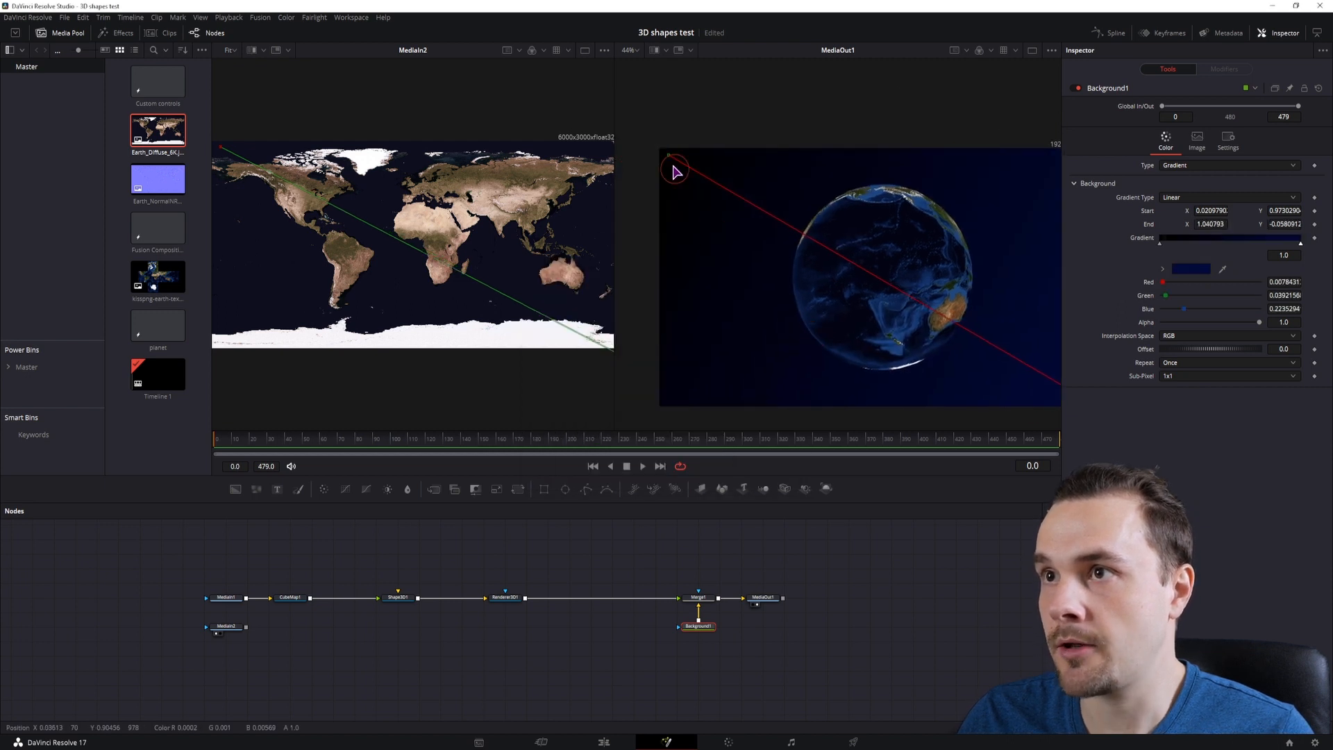
left_click_drag(667, 158, 655, 137)
left_click_drag(790, 300, 743, 270)
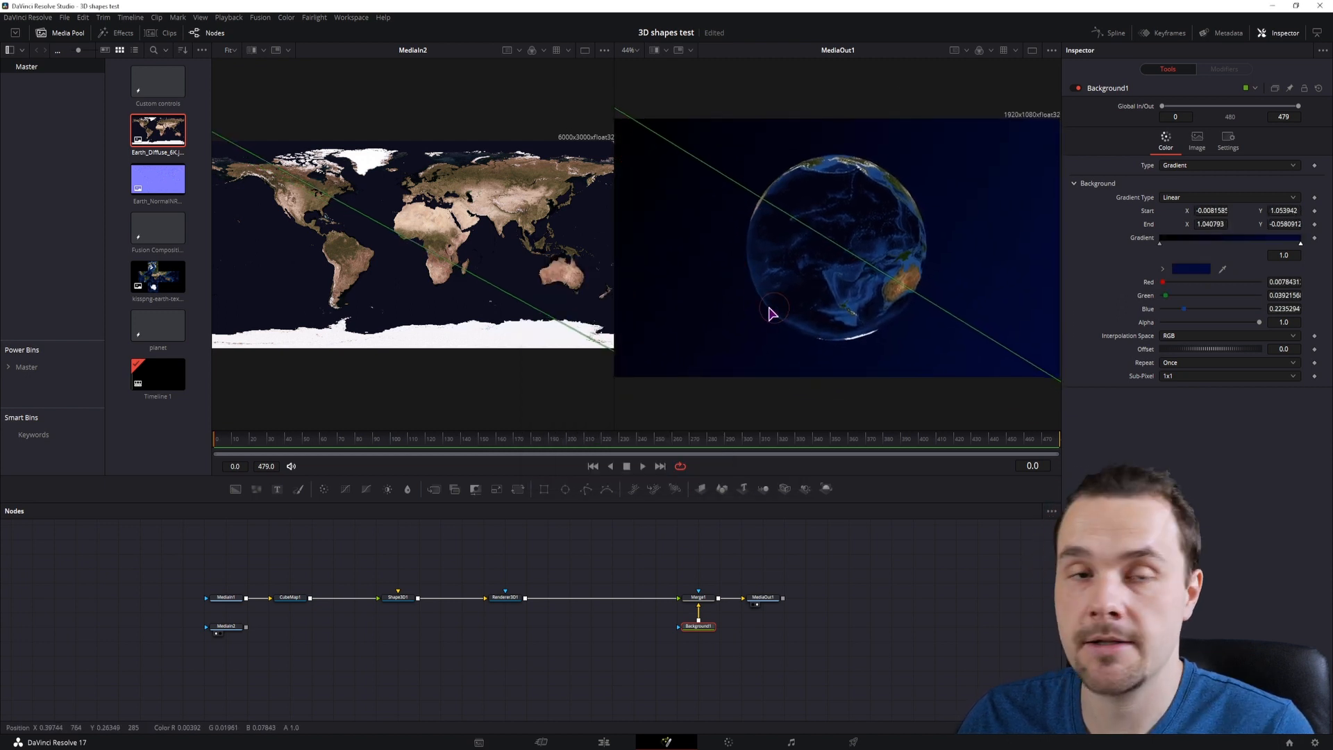
Add a Grid node above the sphere chain, show it in the first viewer, and feed it a new Background node
left_click_drag(702, 564, 661, 548)
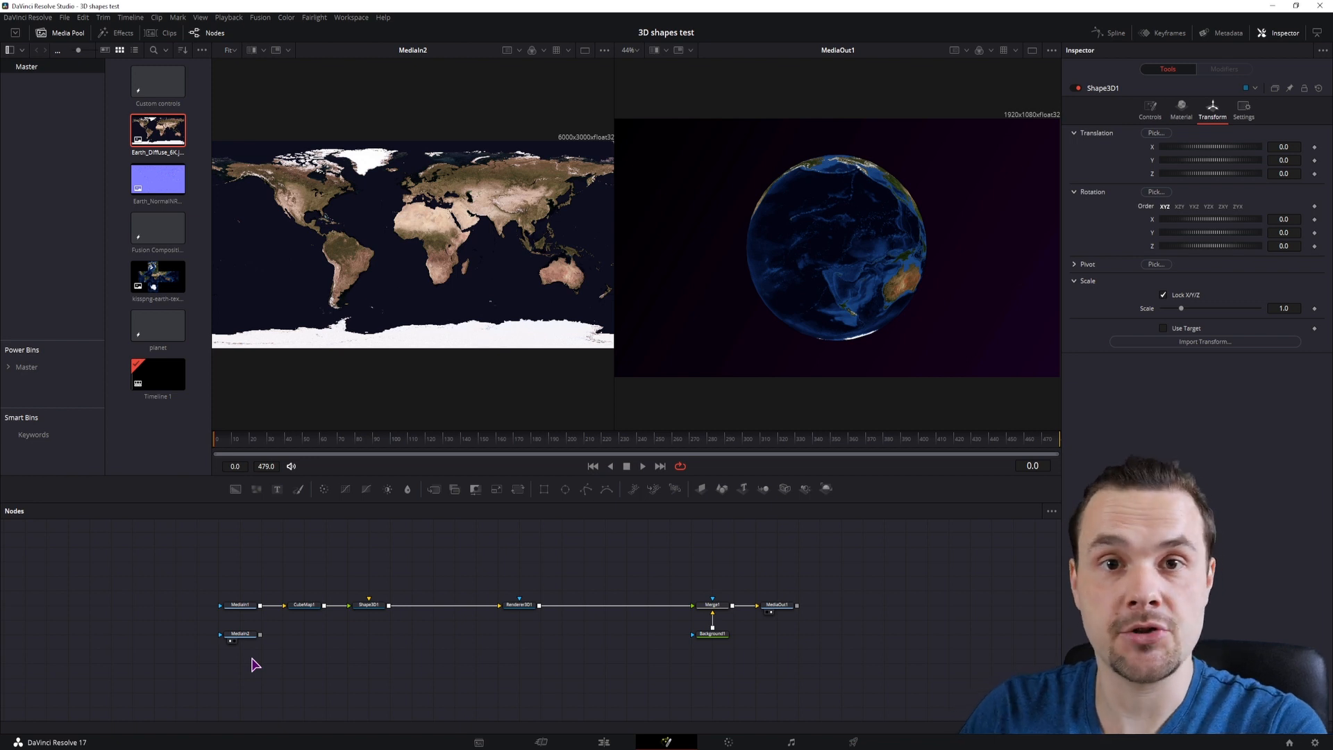
key("ctrl+space")
type("Transform 3D")
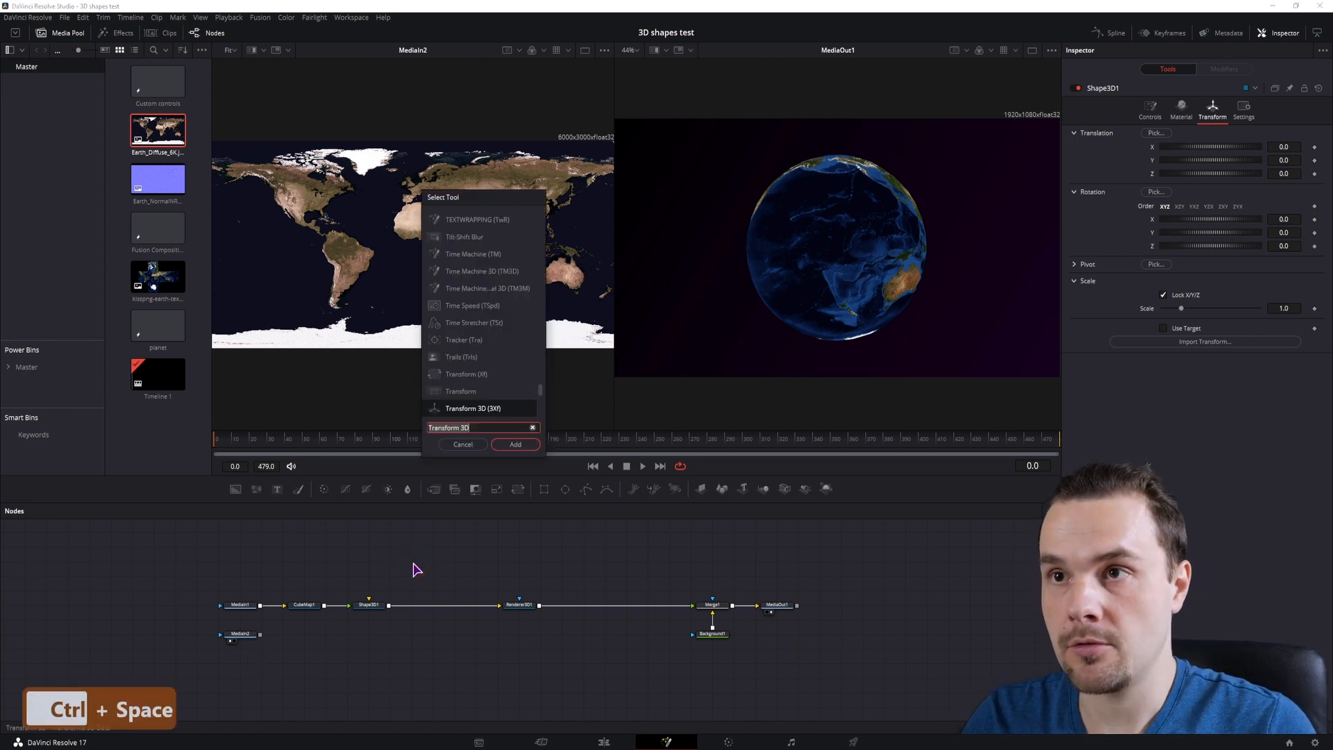
type("grid")
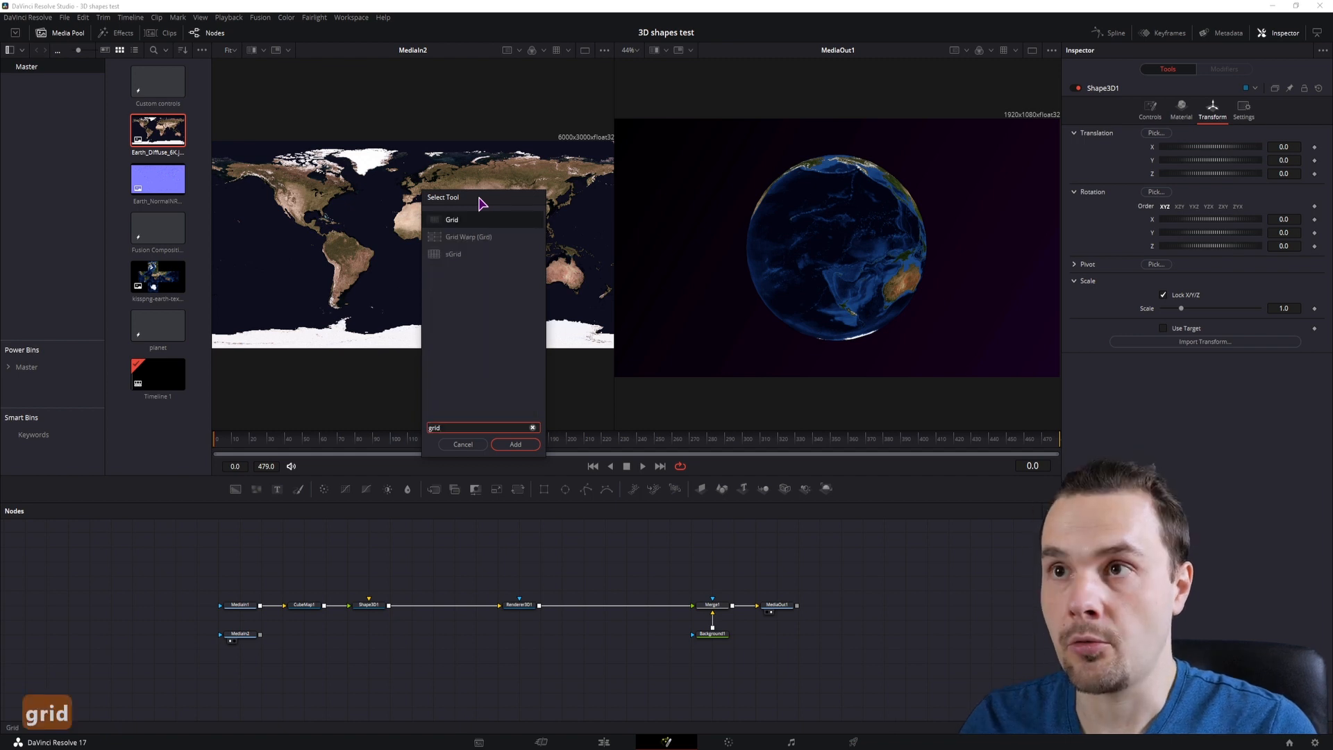
left_click_drag(482, 201, 563, 278)
key("Return")
key("1")
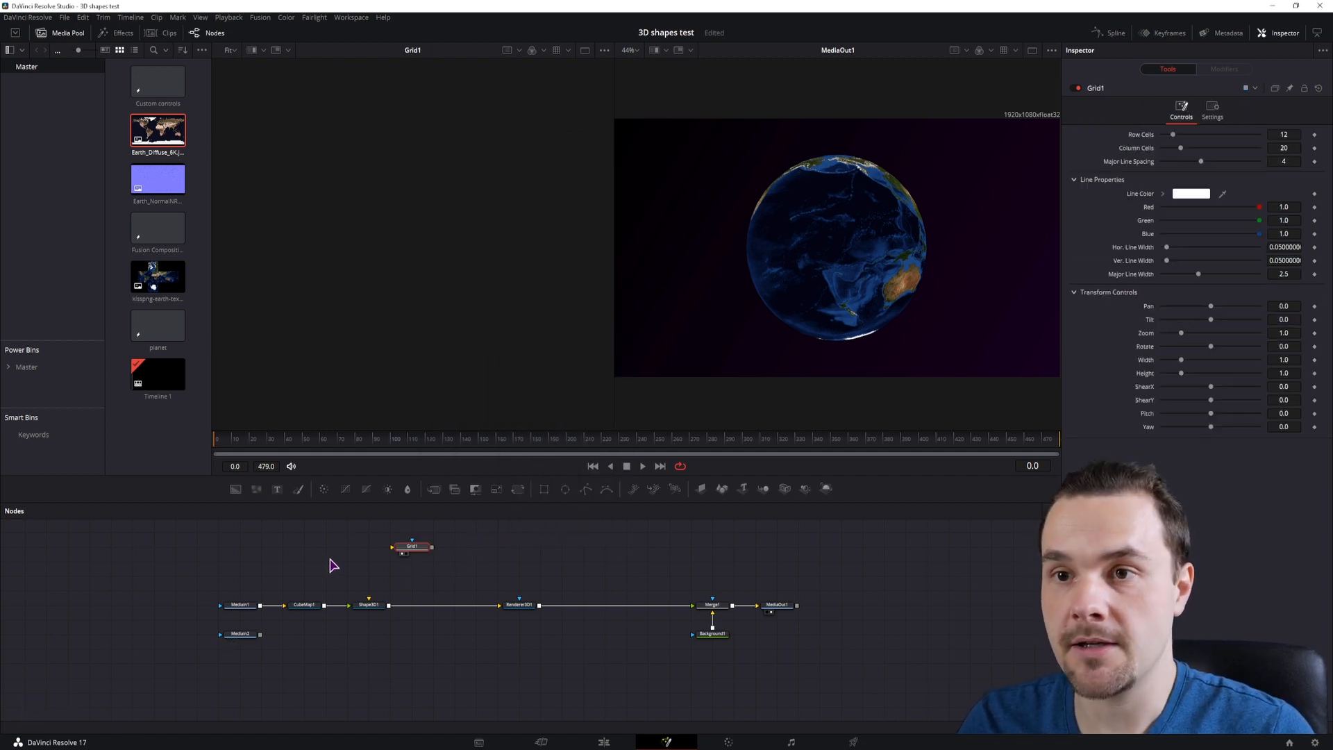
left_click_drag(235, 489, 397, 549)
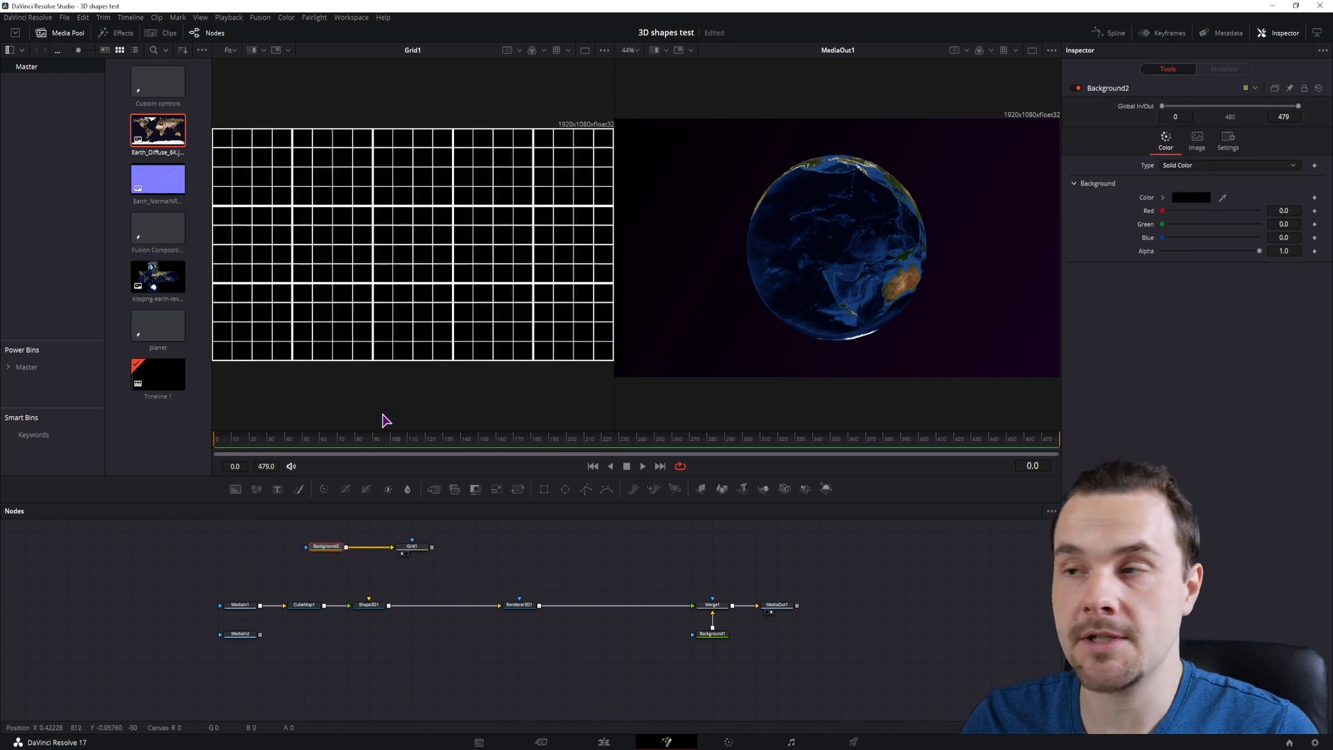
Set the Grid node to 29 row cells and 40 column cells
left_click(412, 546)
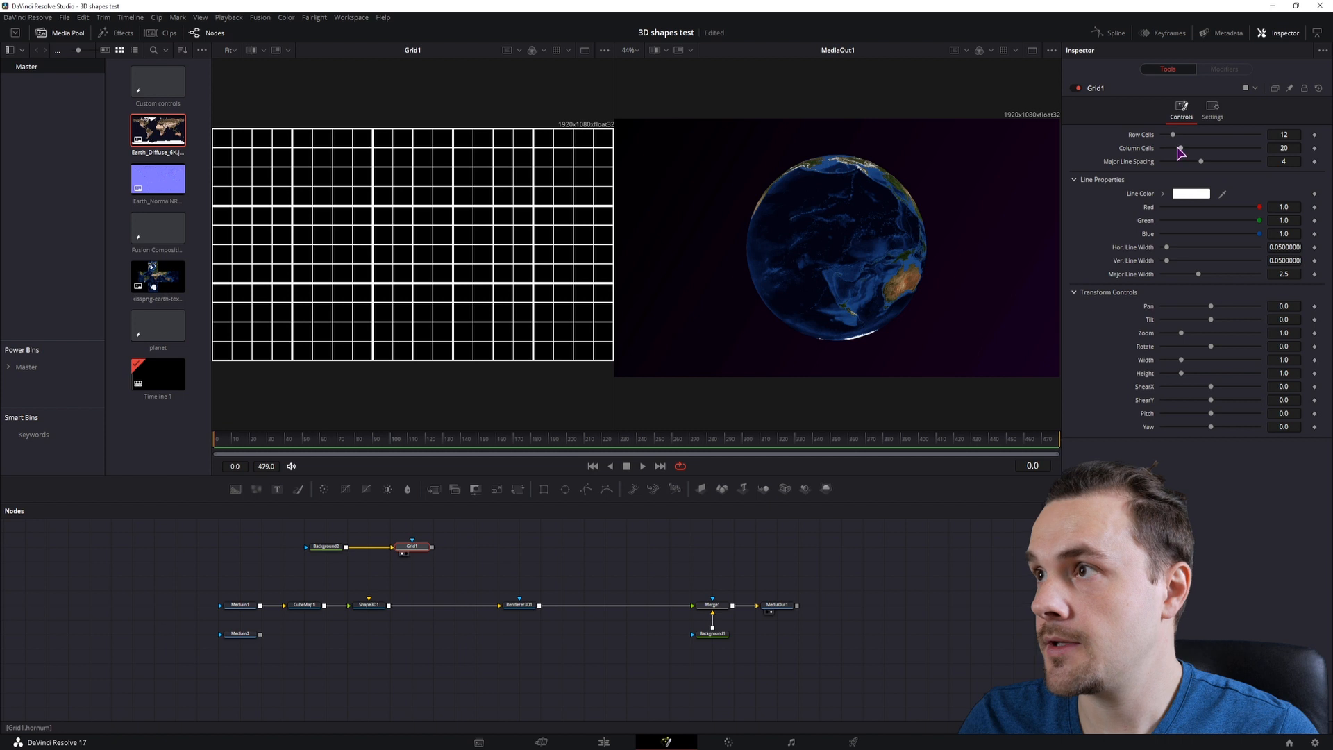
left_click(1287, 134)
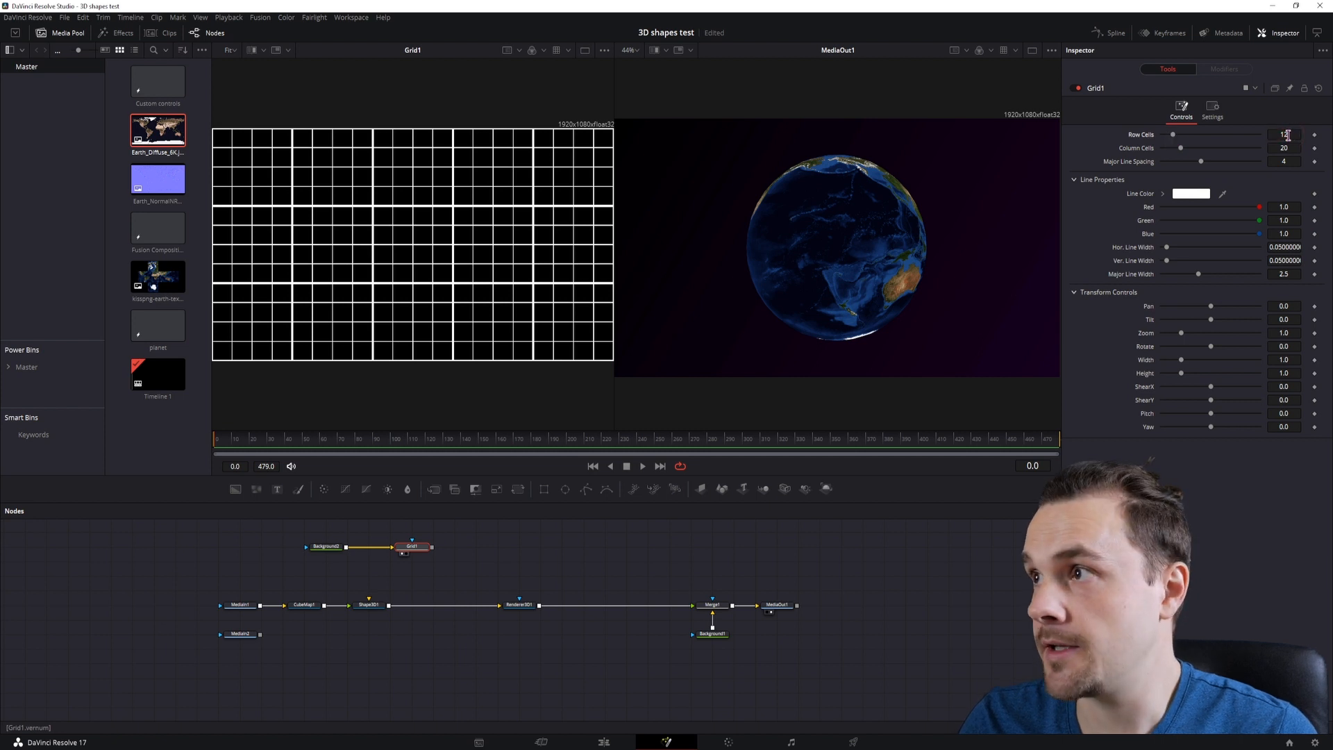
type("29")
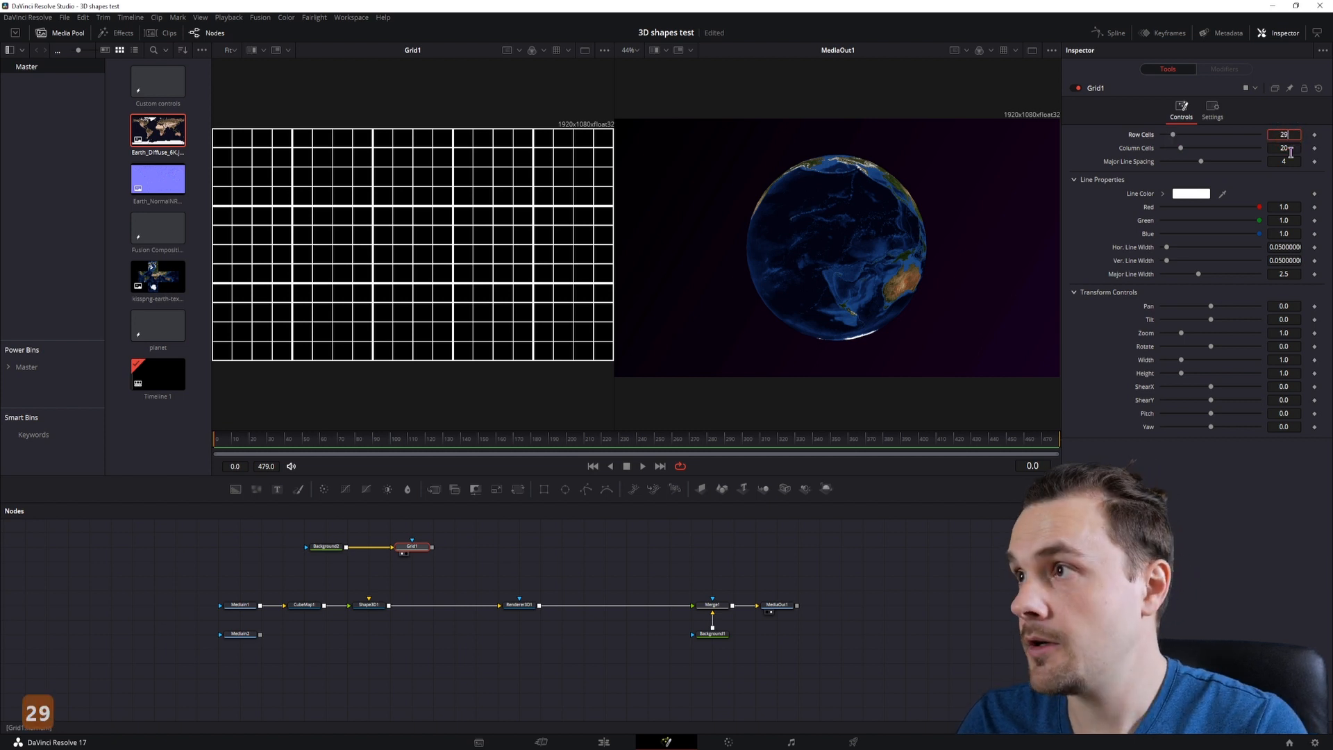
double_click(1290, 149)
type("40")
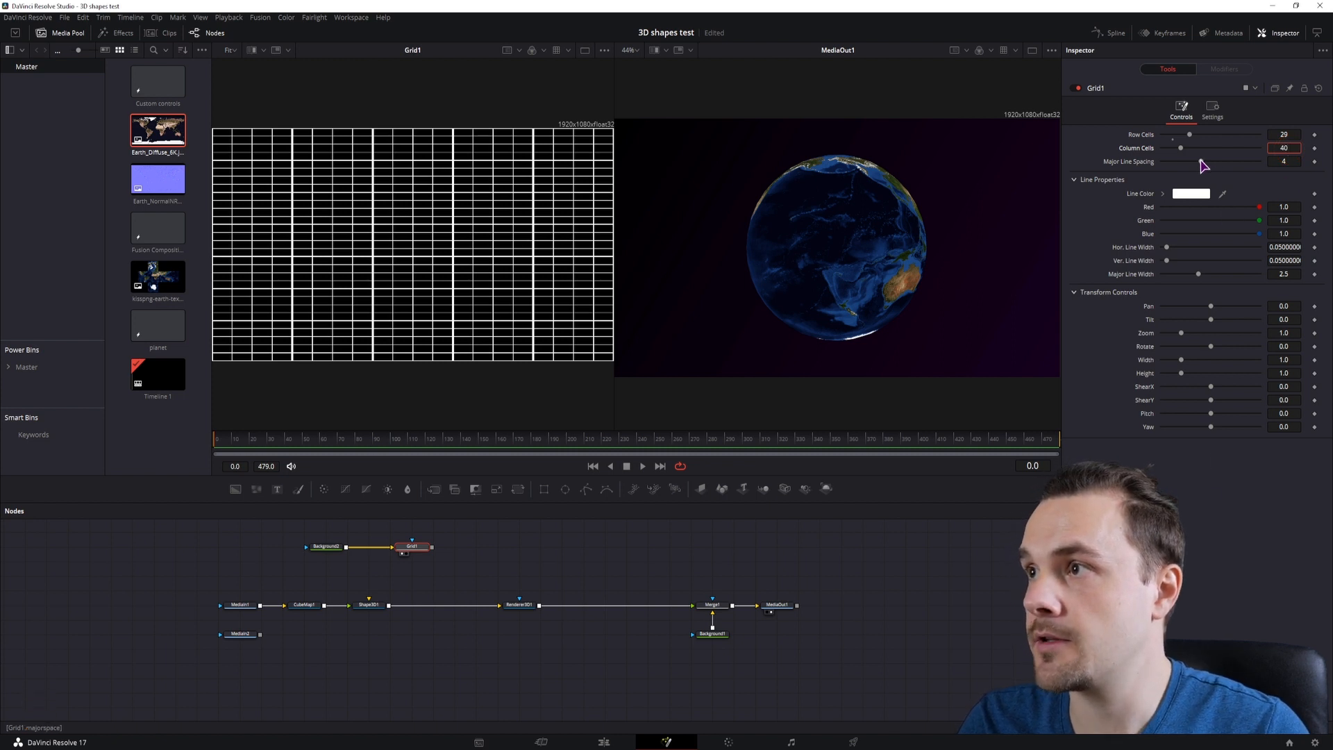
Set the grid's major line spacing to 0 and both its horizontal and vertical line widths to 0.001, keeping major line width at 2.5
left_click_drag(1203, 165, 1149, 169)
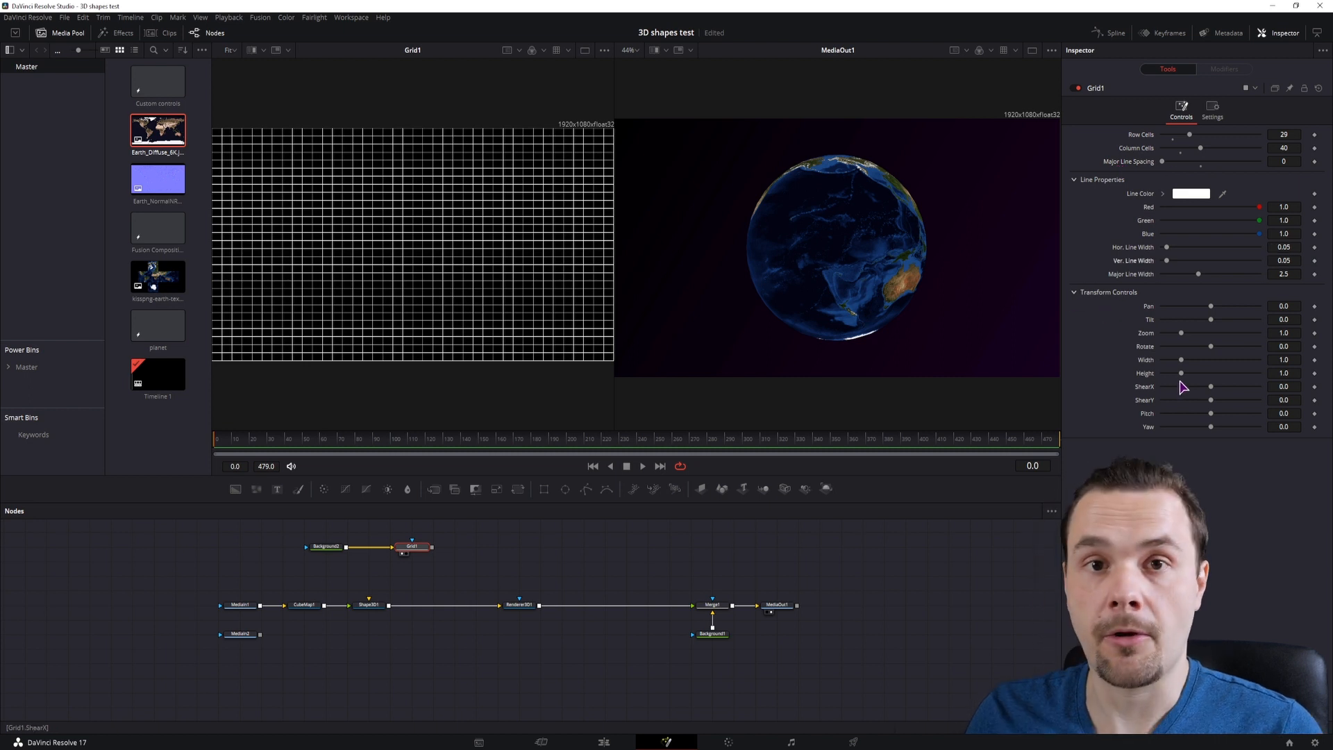
left_click(1297, 249)
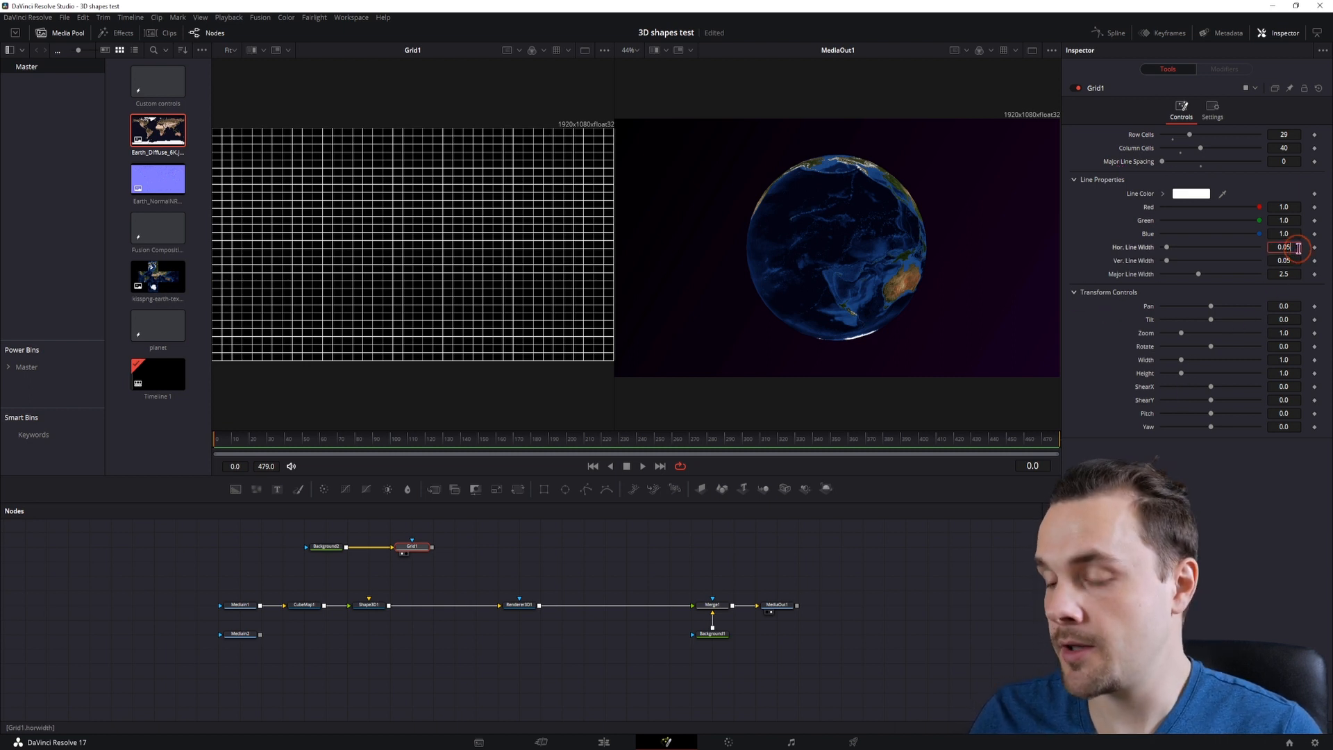
key("BackSpace")
type("01")
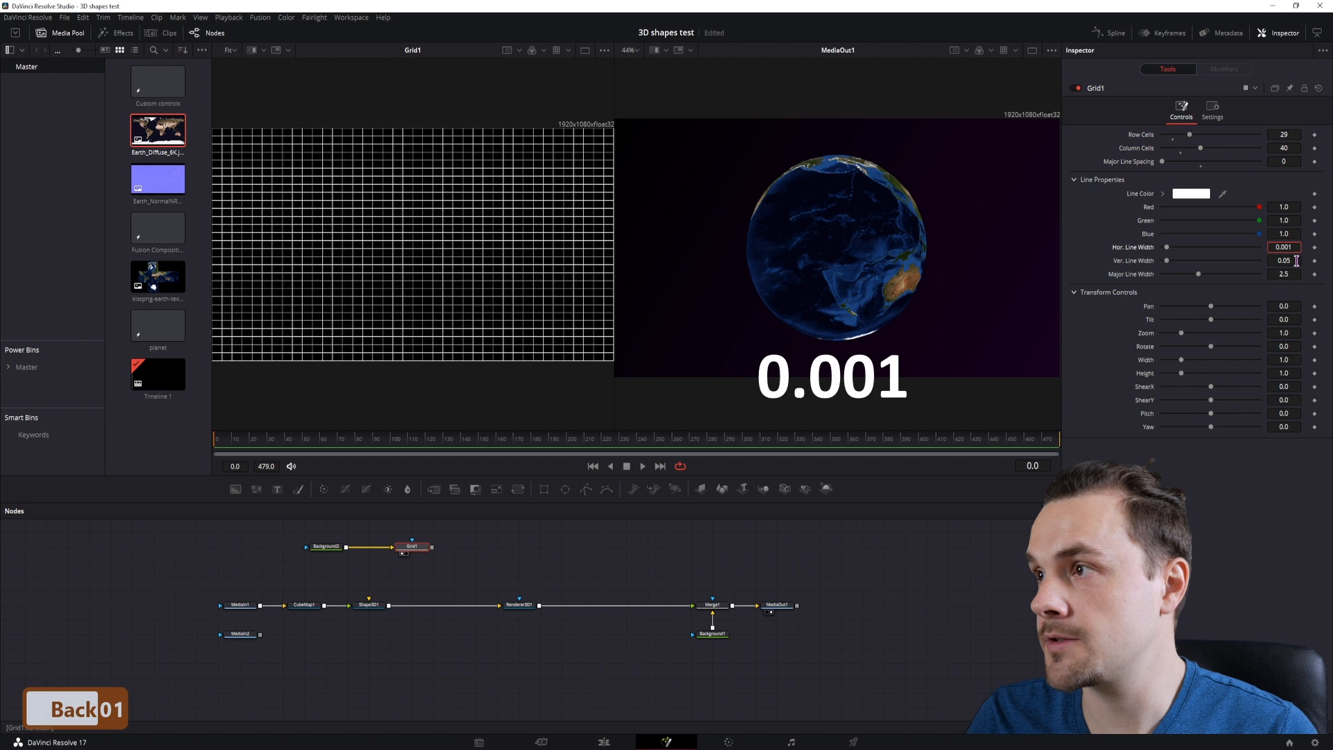
left_click(1296, 261)
key("BackSpace")
type("01")
left_click_drag(1198, 274, 1250, 279)
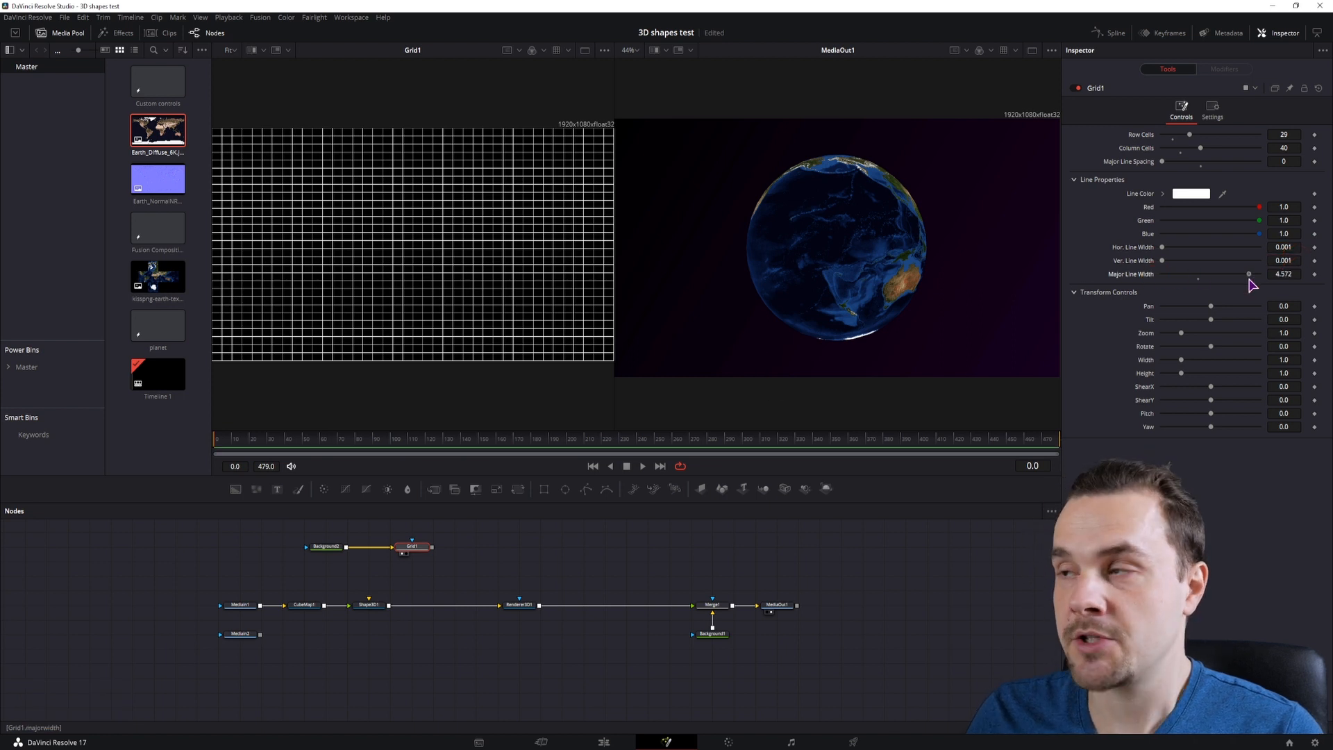
left_click(1199, 277)
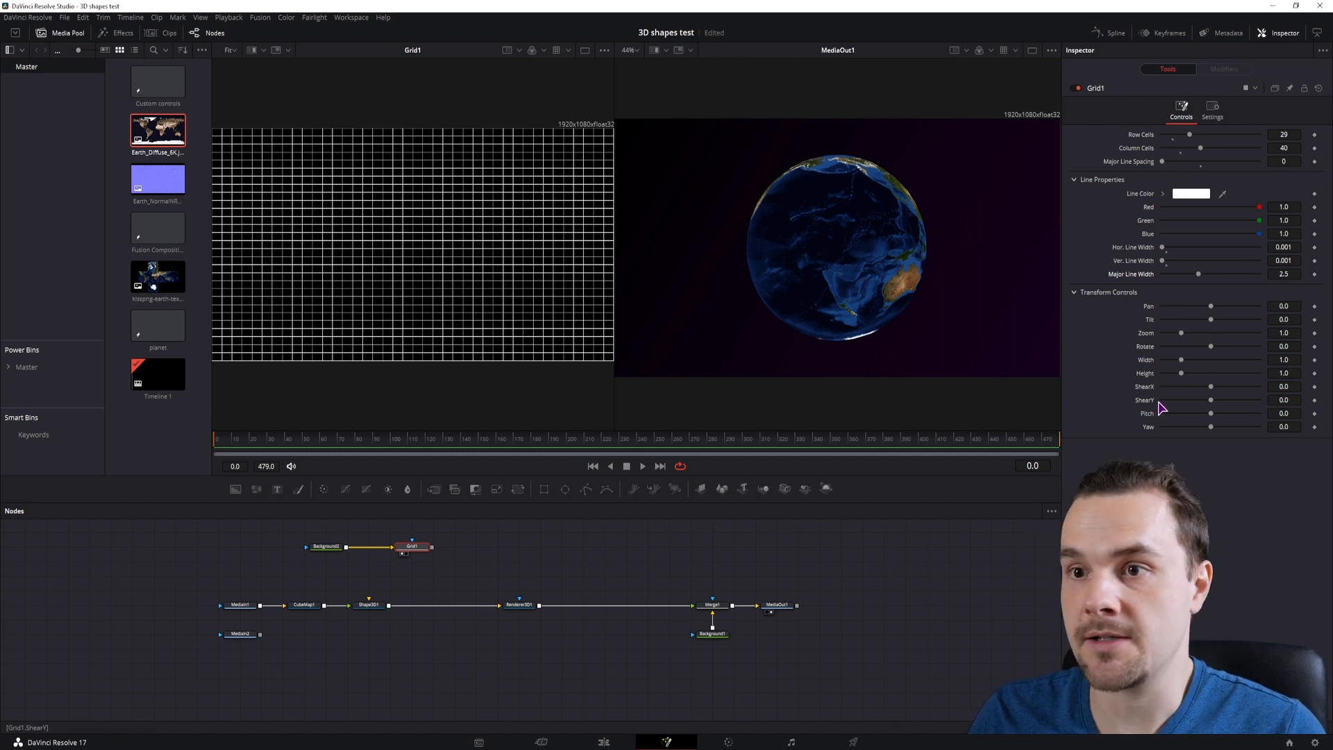
Duplicate the Earth's Shape3D node below the Grid node, feed the grid into its material input, and show it in the first viewer
left_click_drag(415, 547, 393, 547)
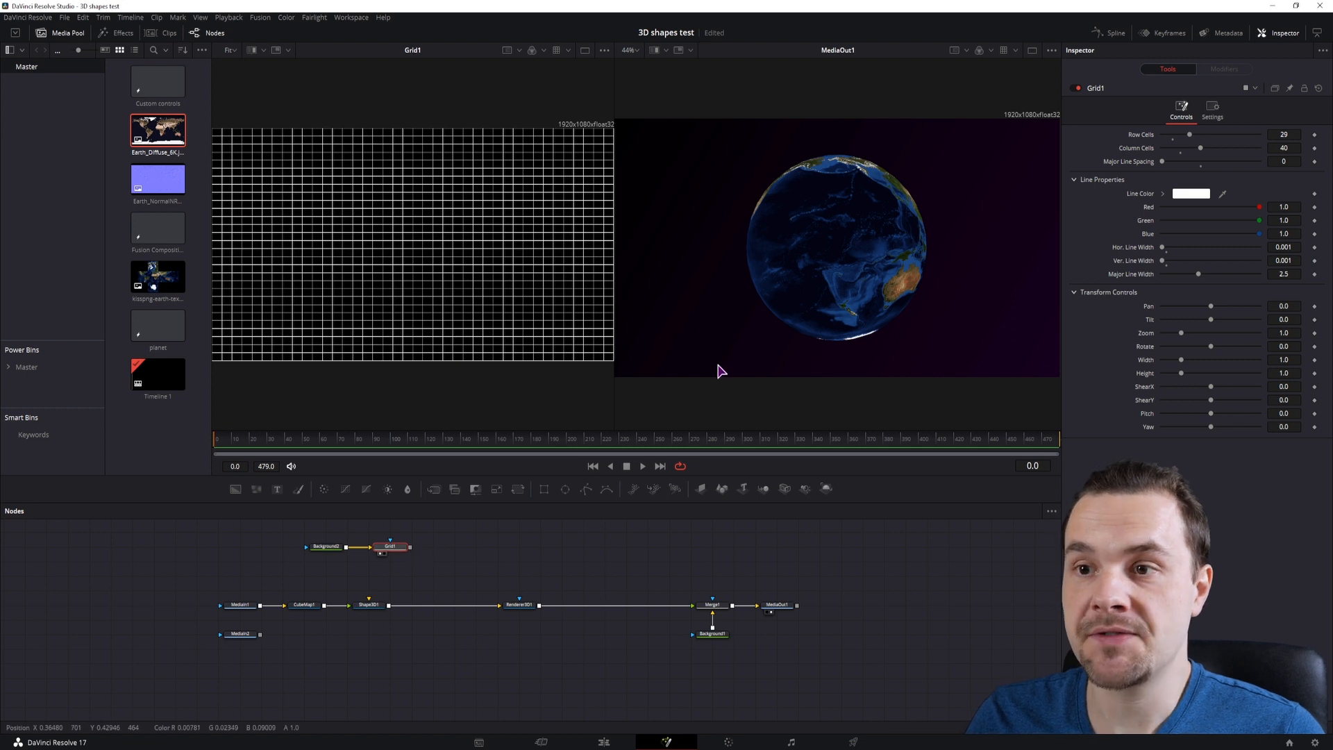
left_click_drag(411, 547, 370, 605)
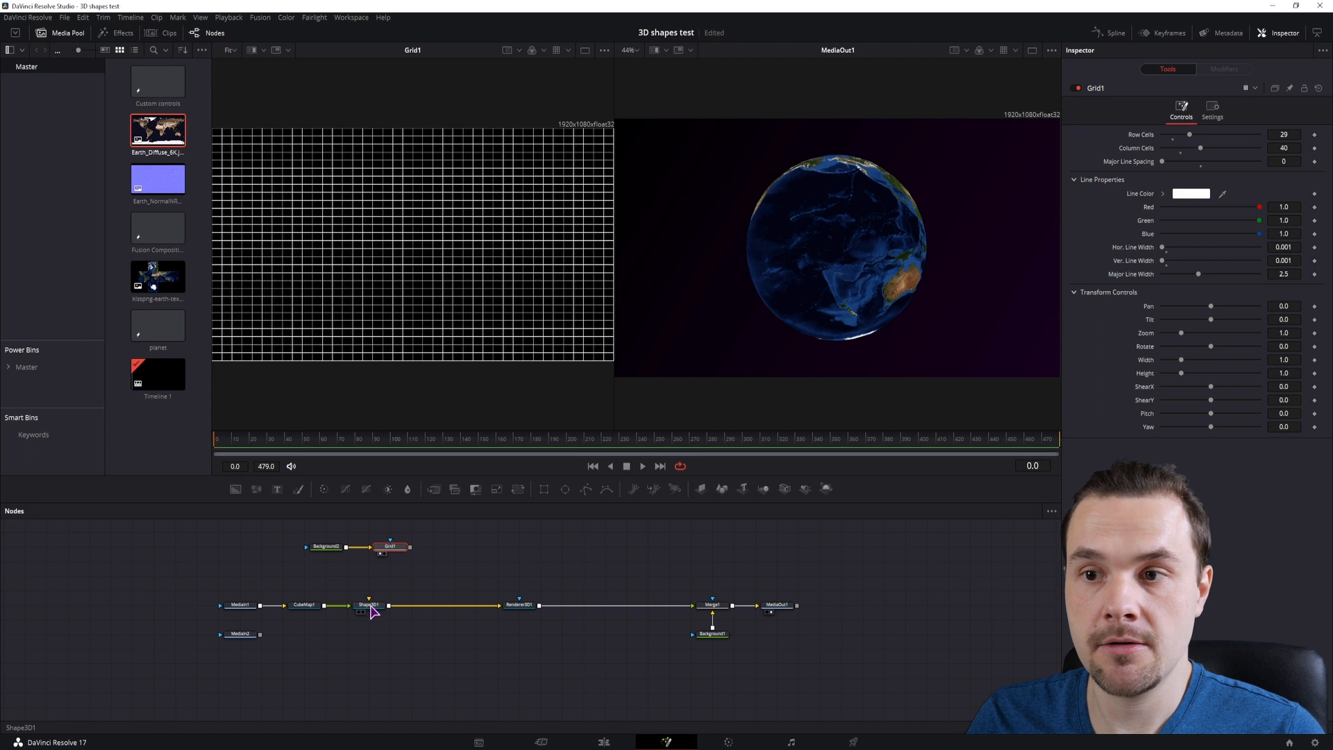
left_click(368, 605)
key("ctrl+c")
key("ctrl+v")
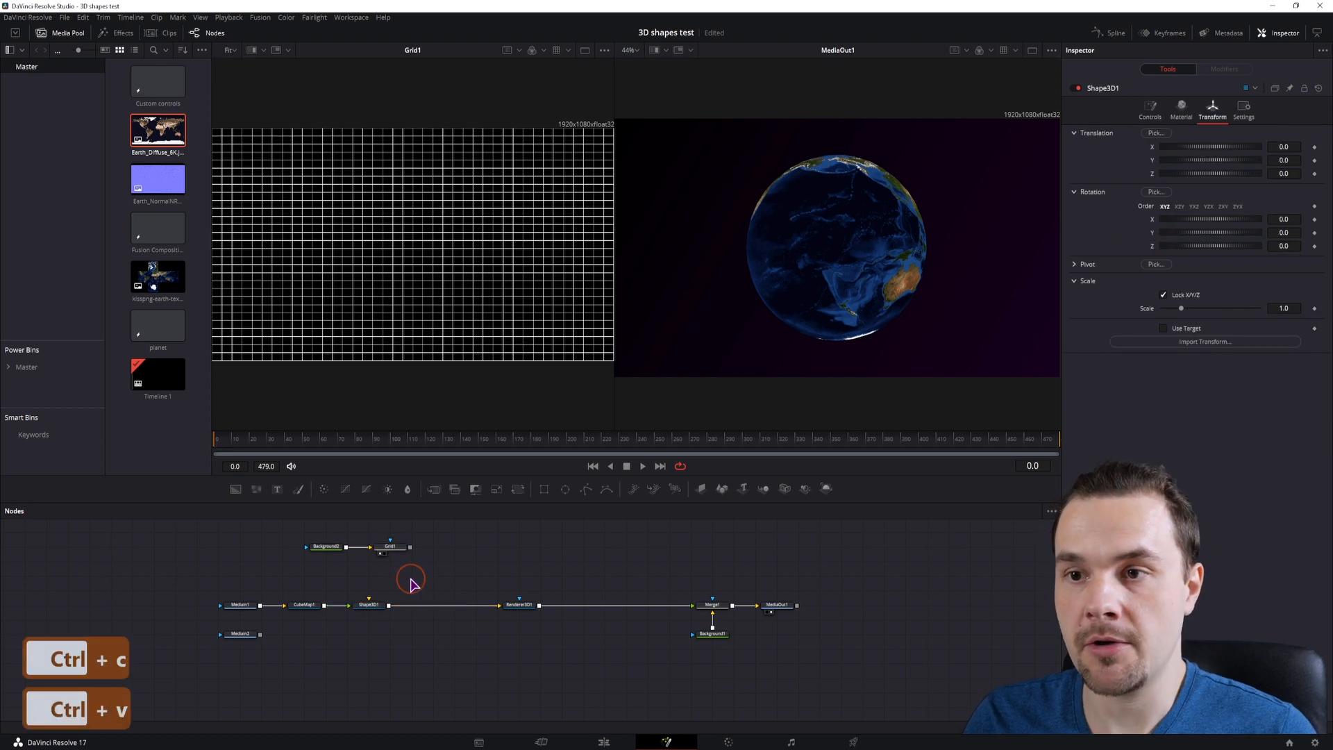
left_click_drag(411, 556, 392, 579)
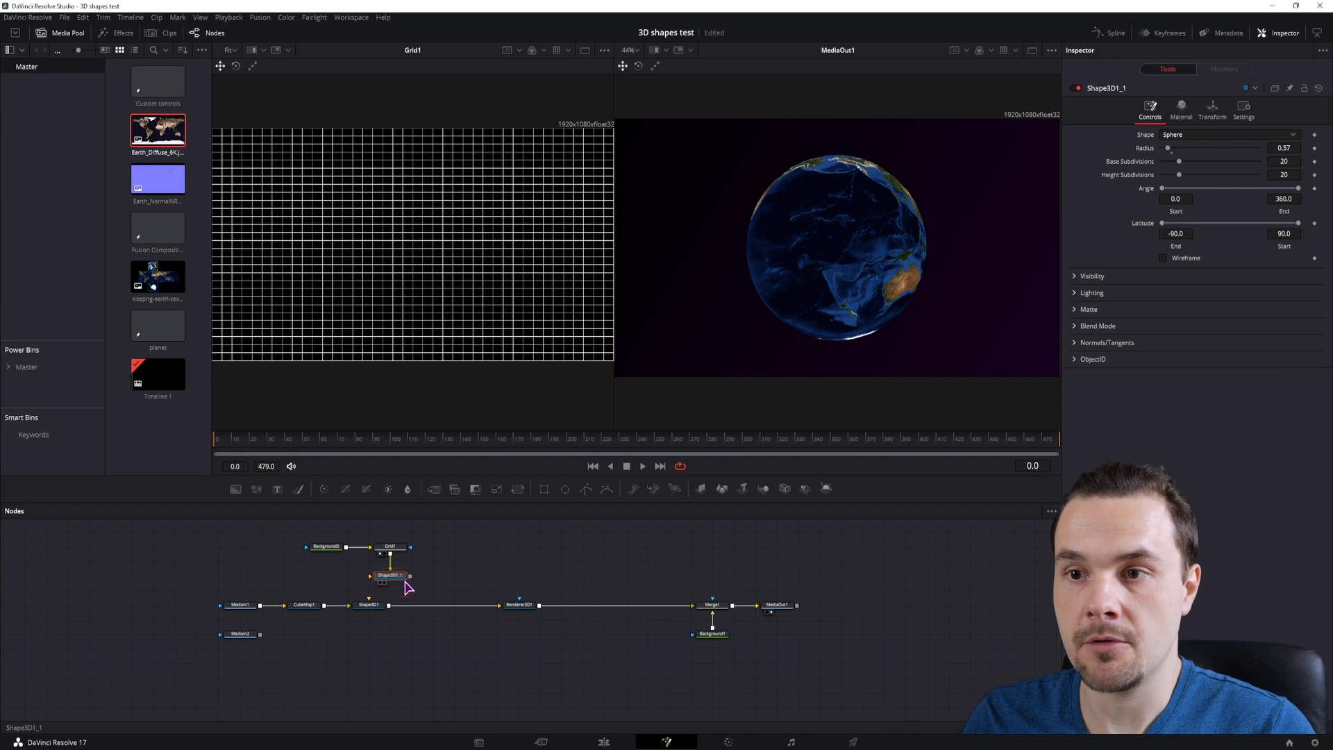
key("1")
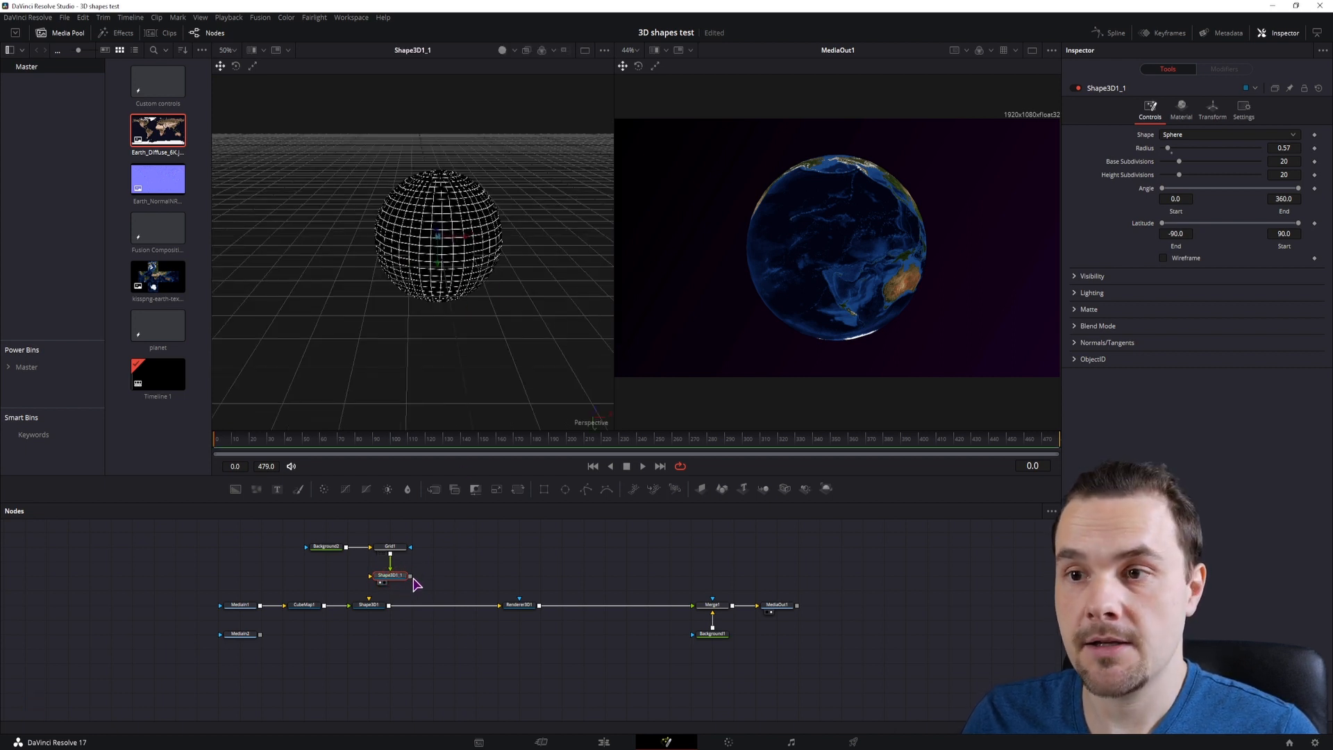
Combine the grid sphere with the Earth sphere through a Merge3D ahead of the renderer, and show the Earth sphere in the first viewer
mouse_move(408, 576)
left_mouse_down()
mouse_move(390, 610)
mouse_move(439, 606)
mouse_move(425, 577)
left_mouse_up()
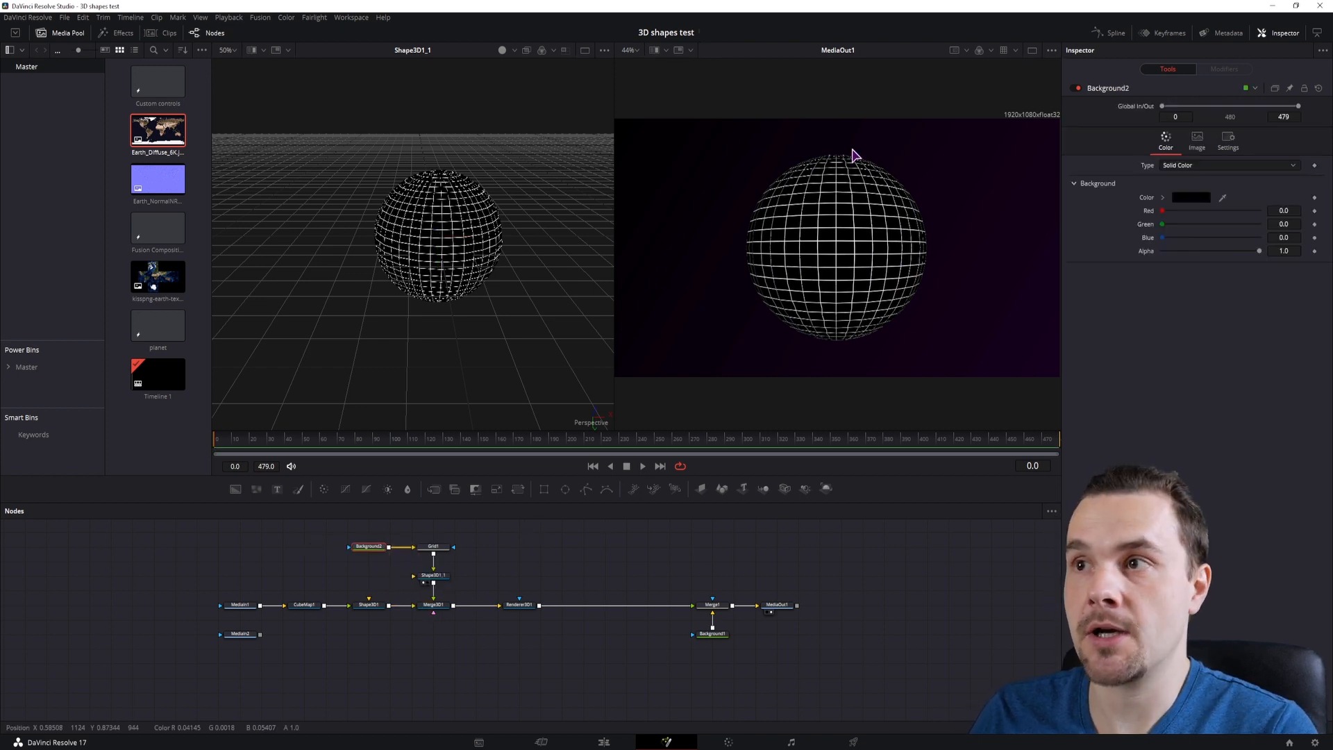
left_click(370, 605)
key("1")
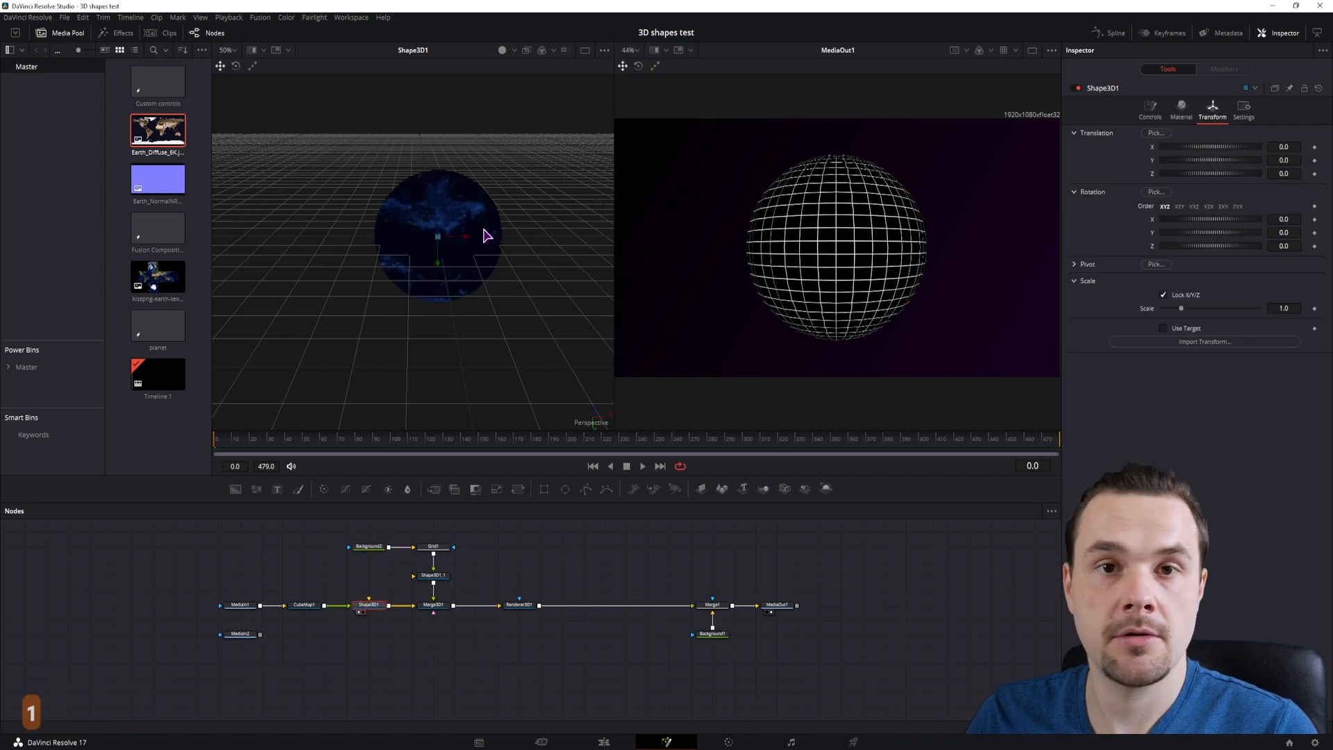
Set the grid sphere's software blend mode to Normal with a Subtractive/Additive value of 0.2
left_click(436, 577)
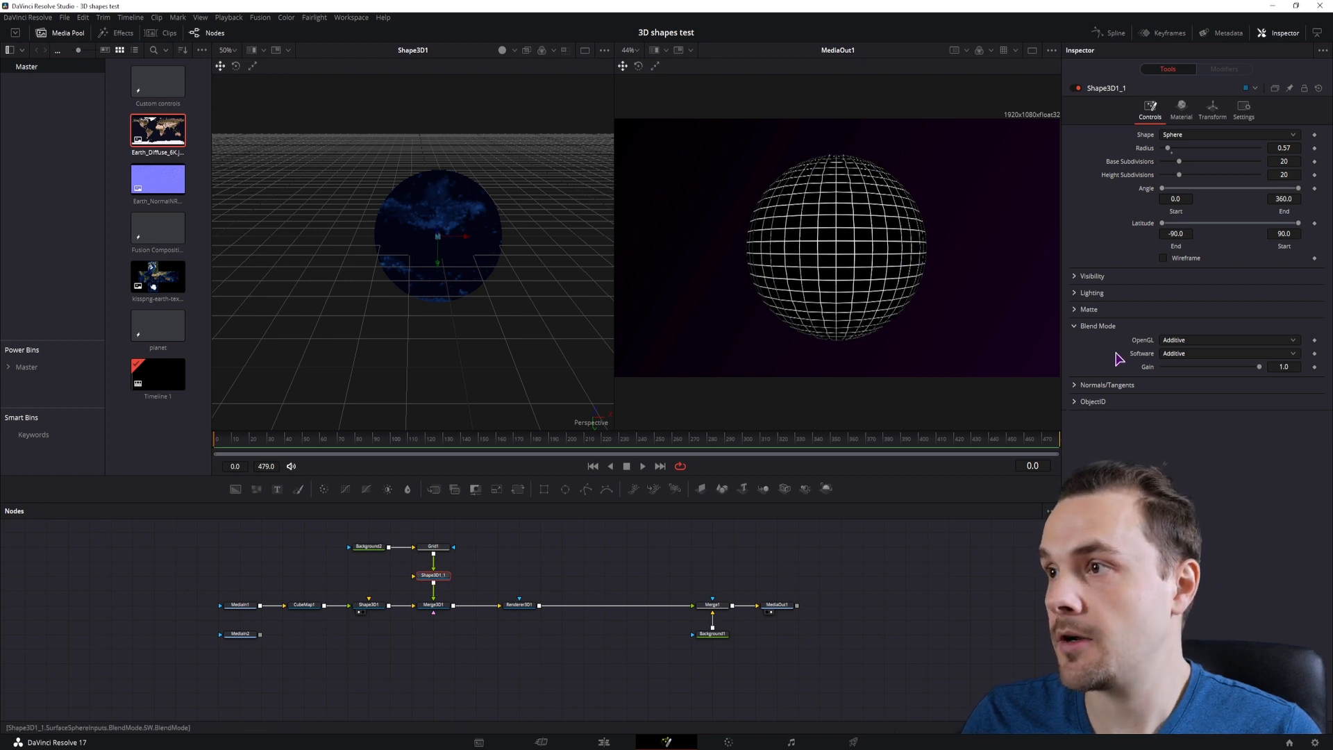
left_click(1169, 354)
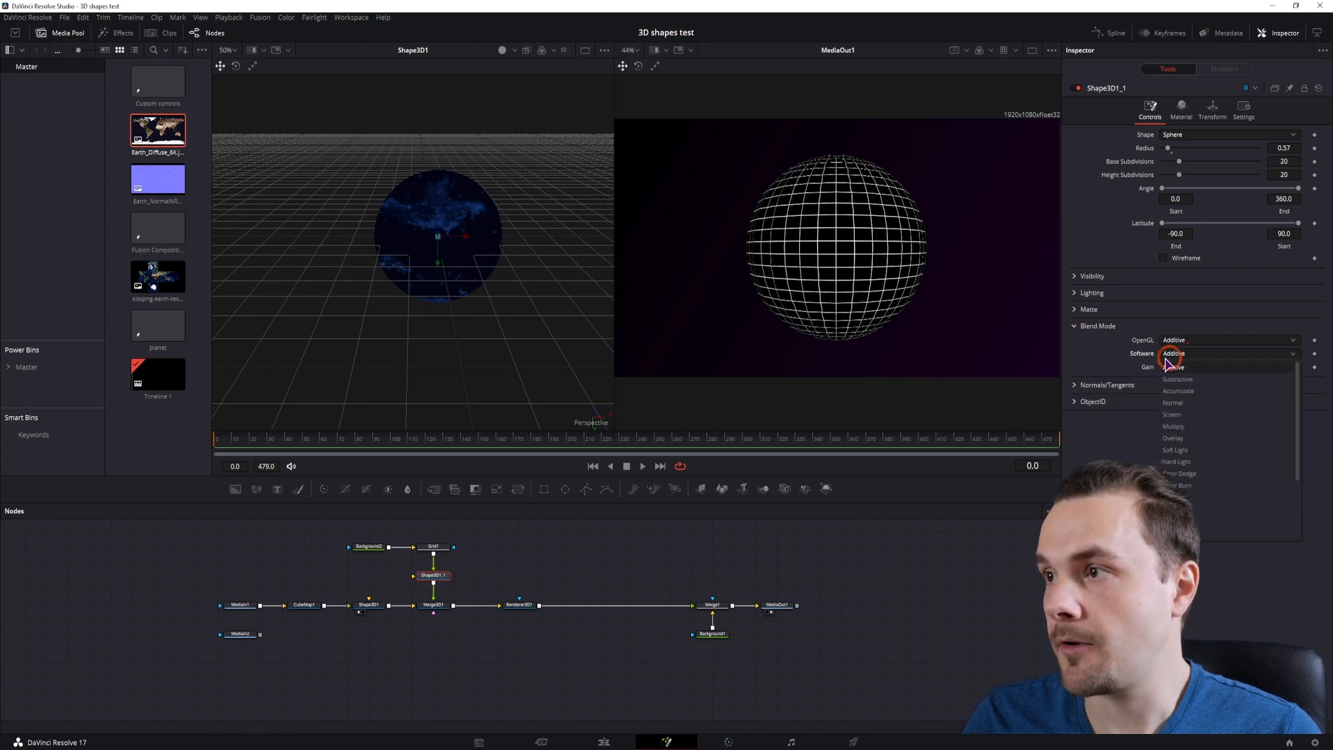
left_click(1185, 402)
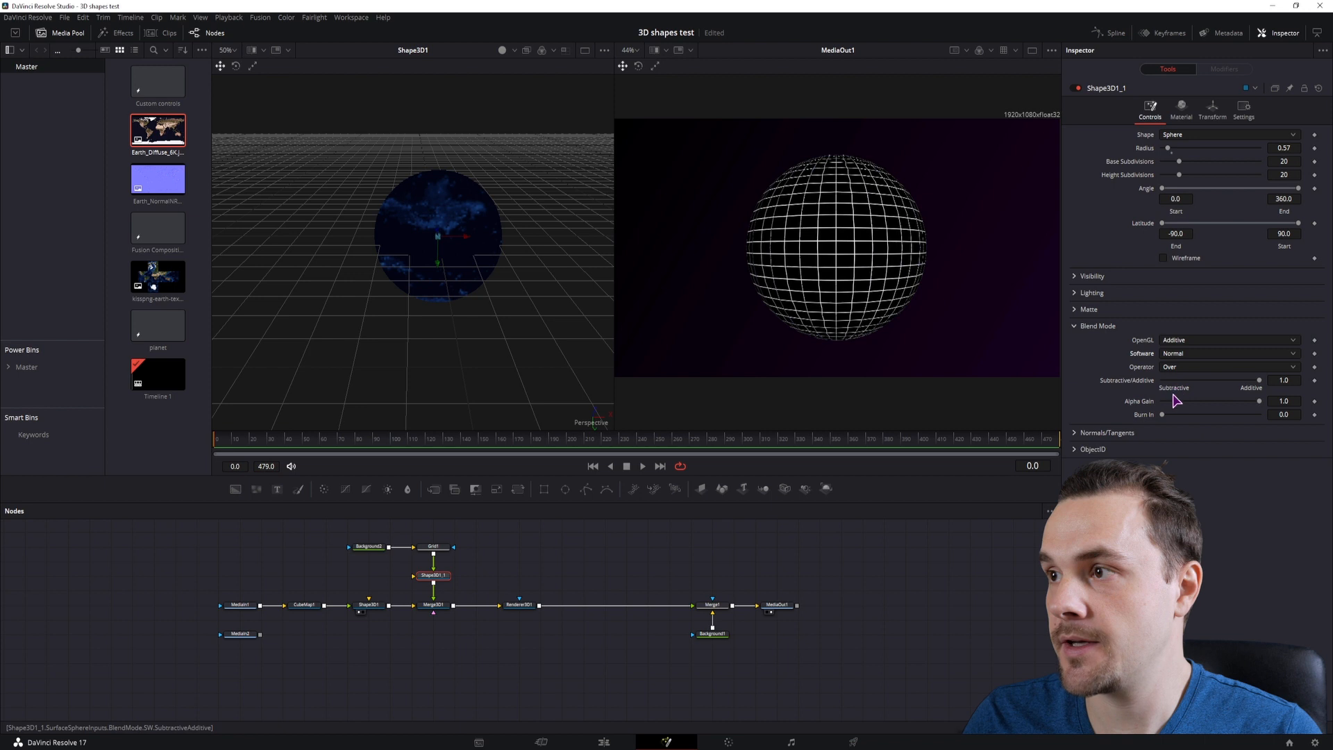
left_click(1288, 381)
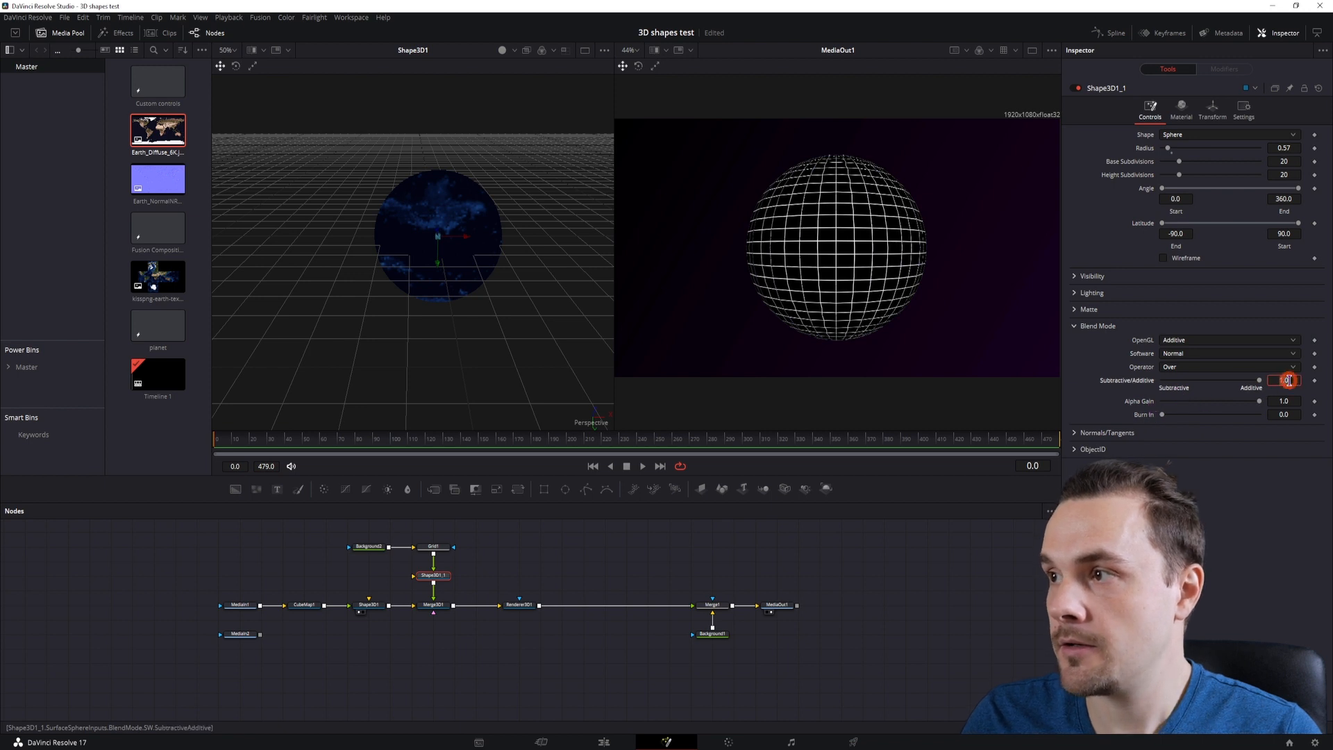
type("0.")
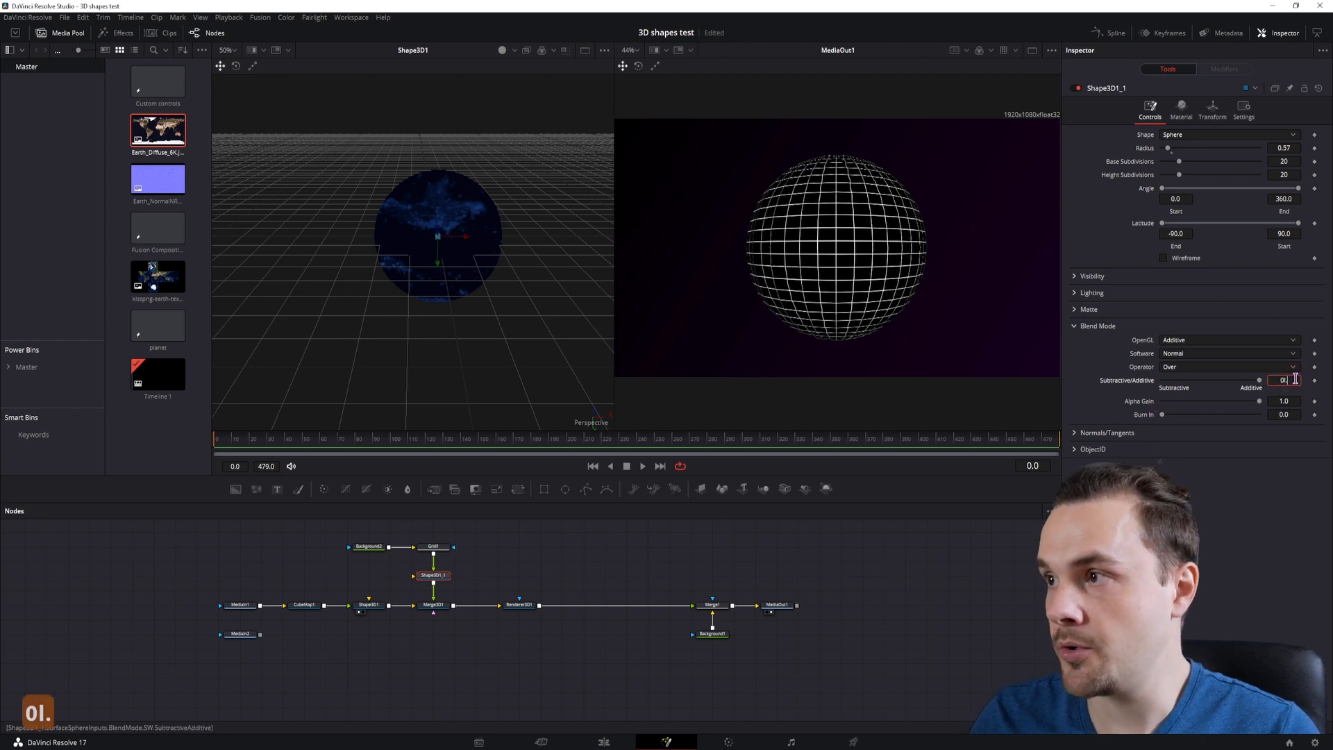
type("2")
key("BackSpace")
key("BackSpace")
key("BackSpace")
type(".2")
Set the grid sphere's Alpha Gain to 0.1
left_click(1293, 401)
type("0.2")
key("BackSpace")
type("1")
key("Return")
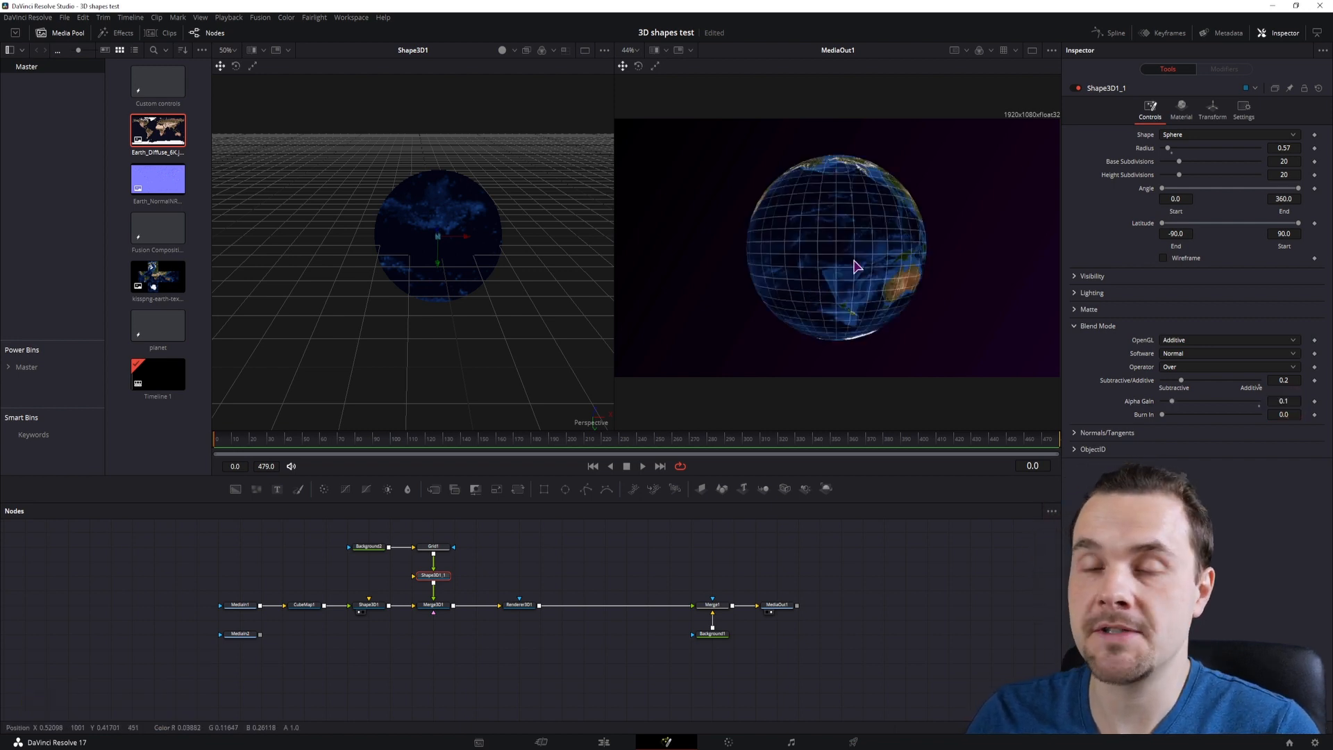
Set the Earth sphere's software blend mode to Normal and its Alpha Gain to 0
left_click(371, 607)
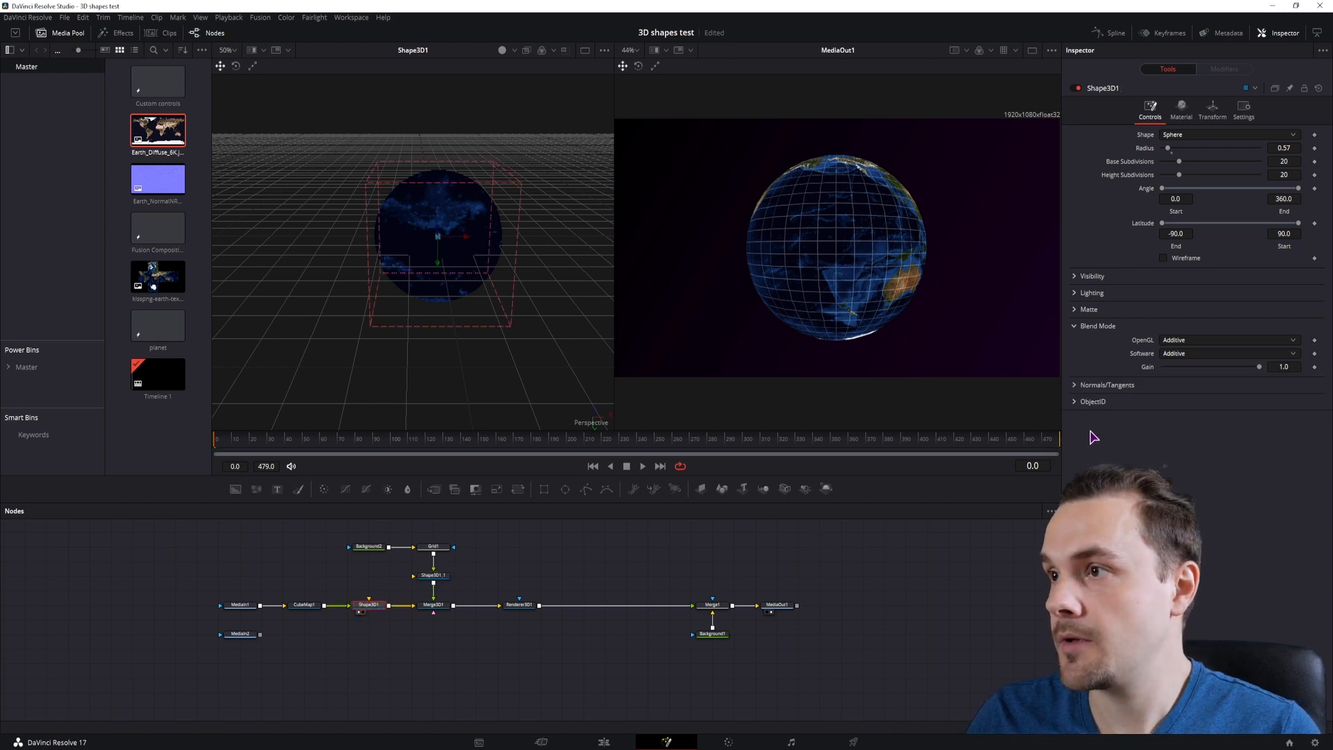
left_click(1192, 354)
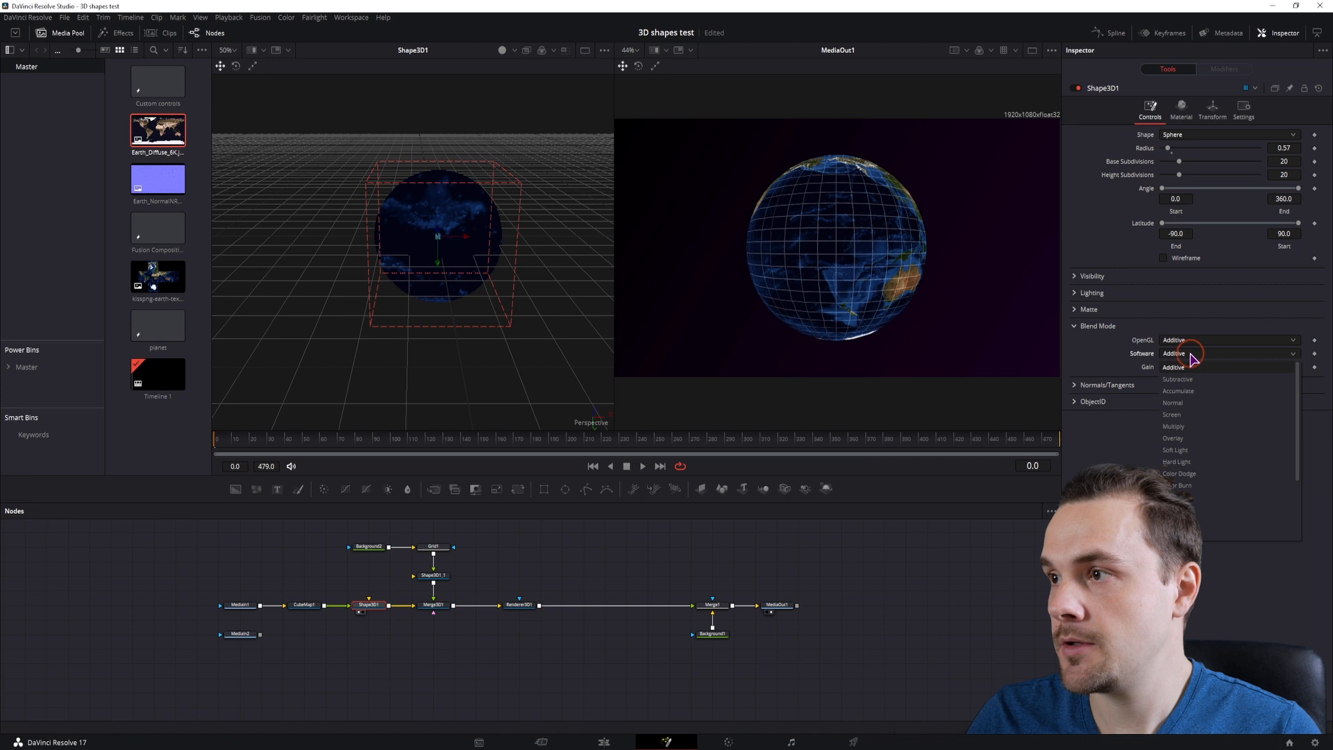
left_click(1183, 404)
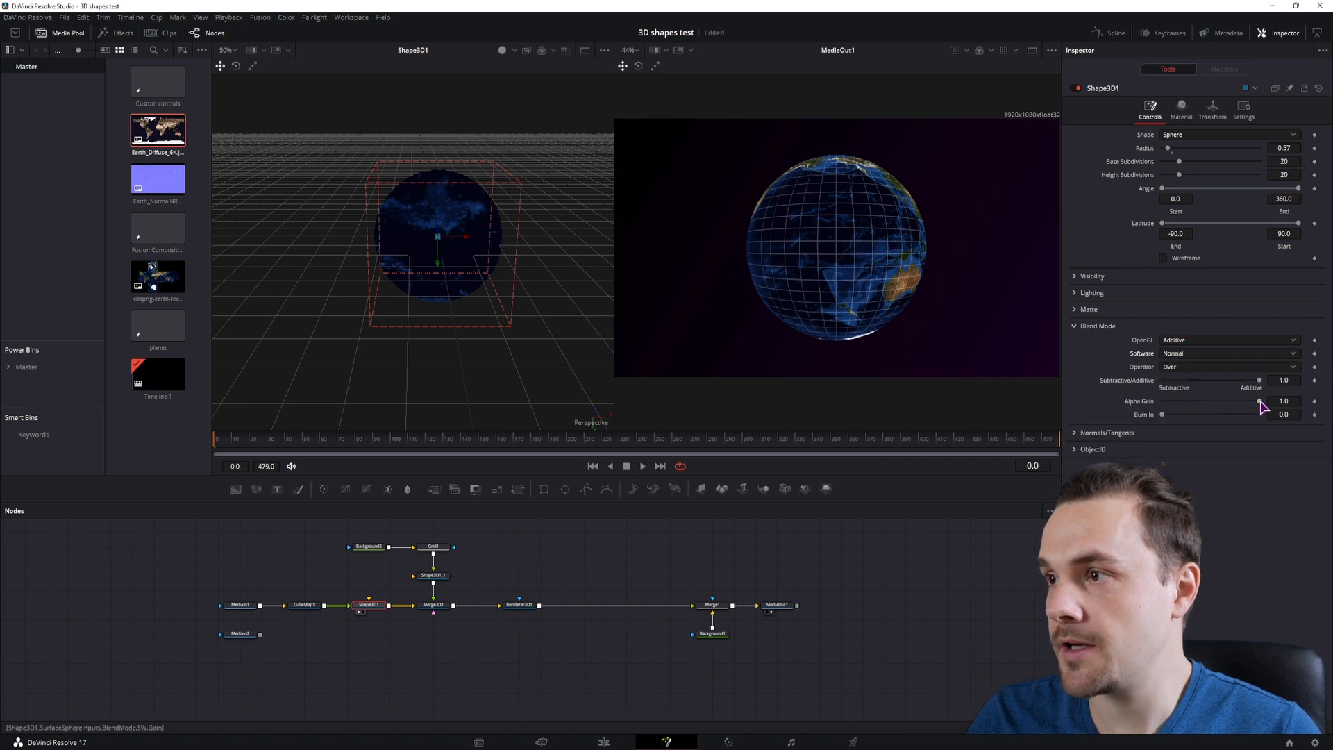
left_click_drag(1259, 403, 1186, 417)
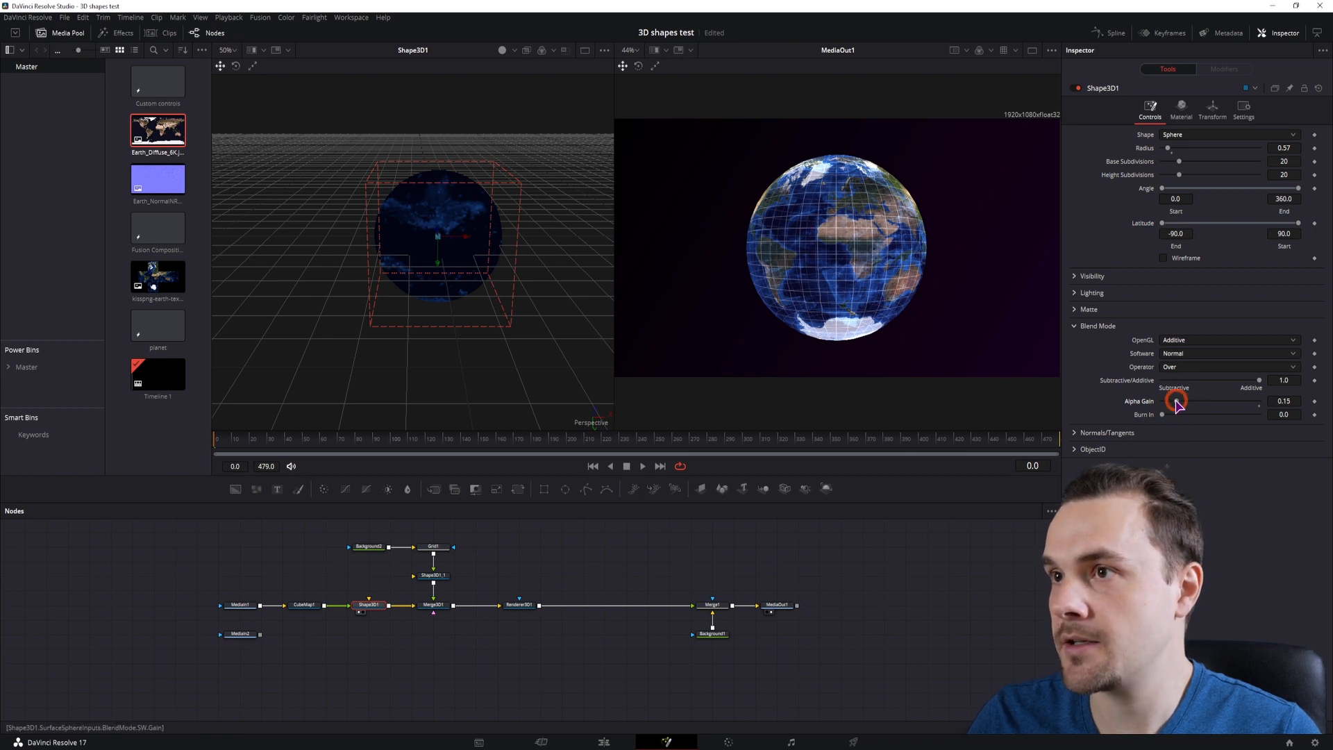
left_click_drag(1176, 402, 1174, 402)
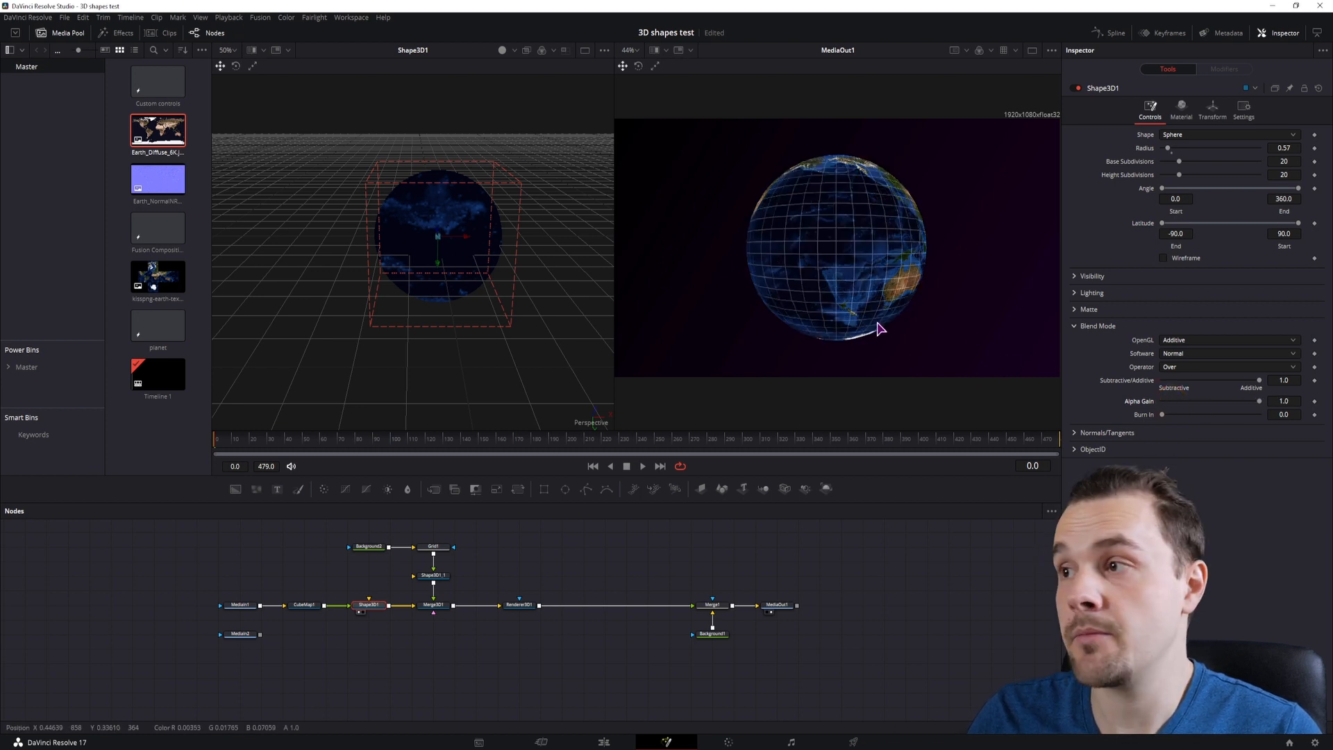
left_click_drag(1258, 404, 1150, 407)
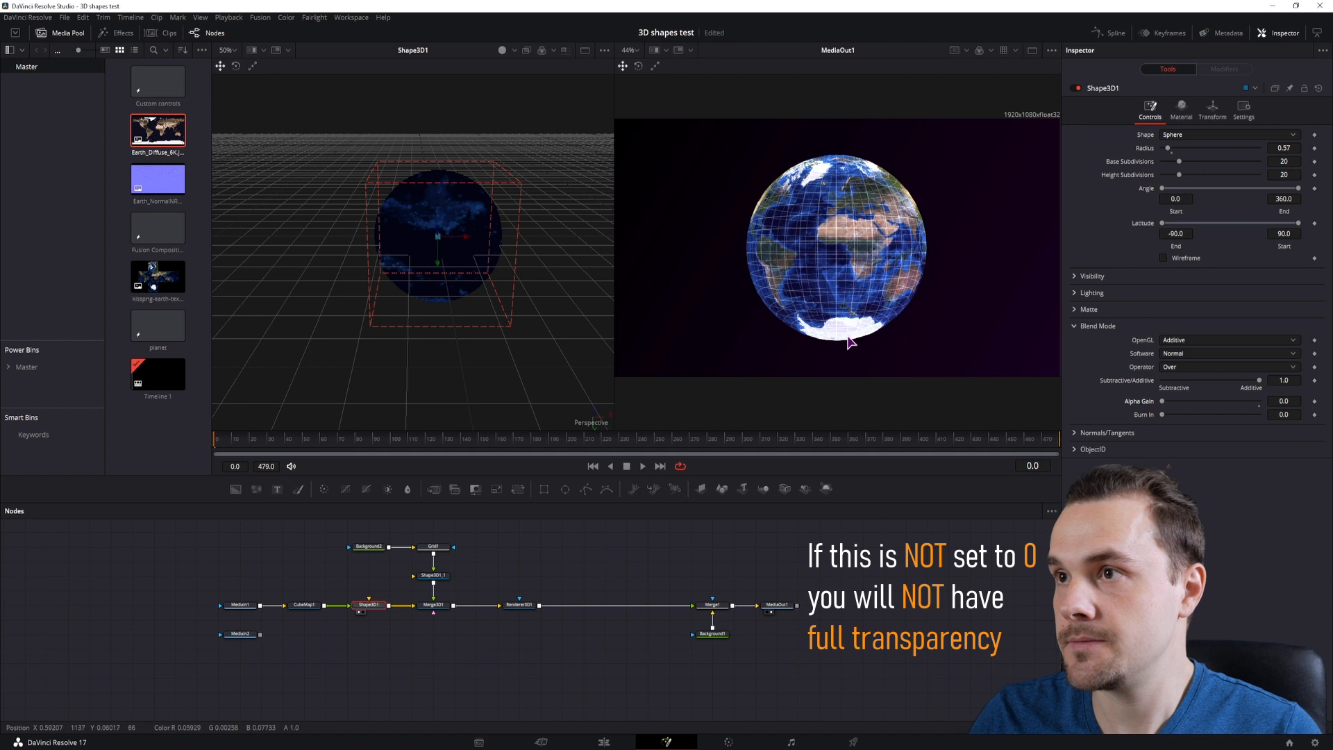
Try routing the grid through a new Bitmap node with its channel set to Red into the grid sphere's material input
left_click(418, 548)
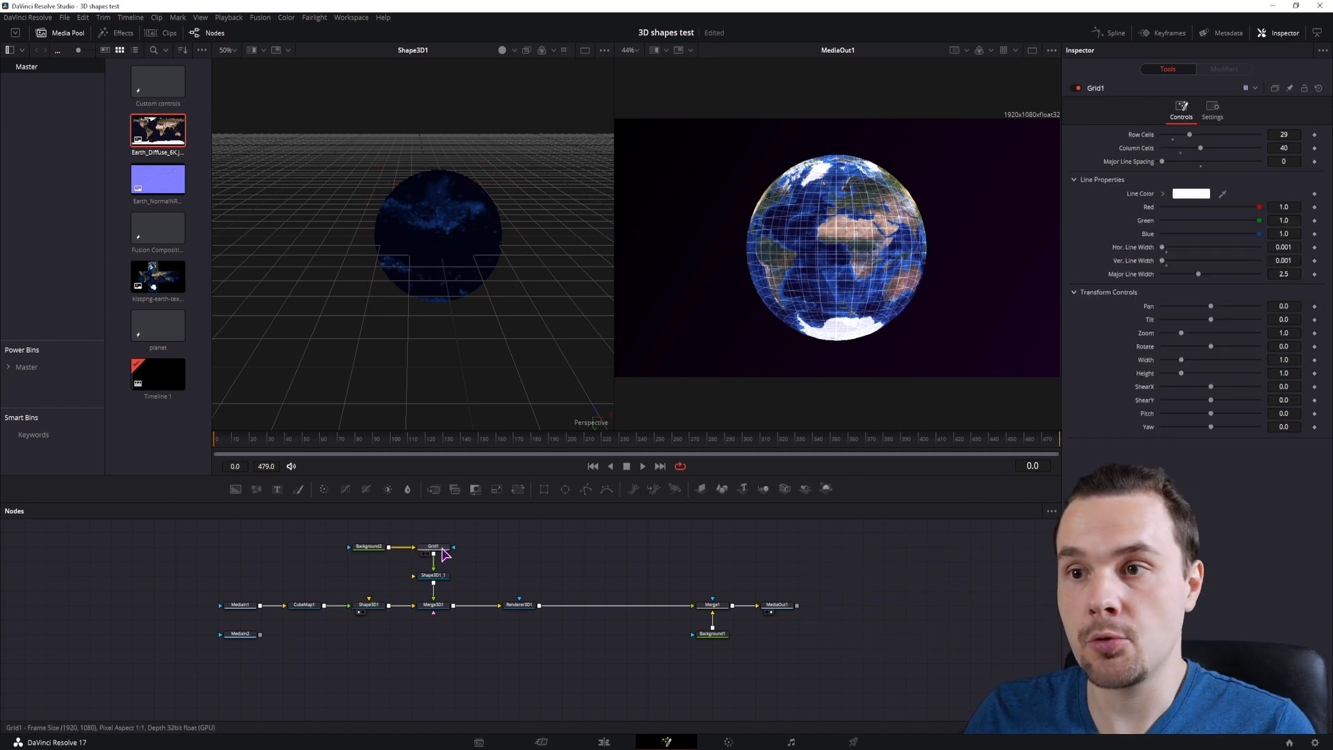
key("ctrl+space")
type("bit")
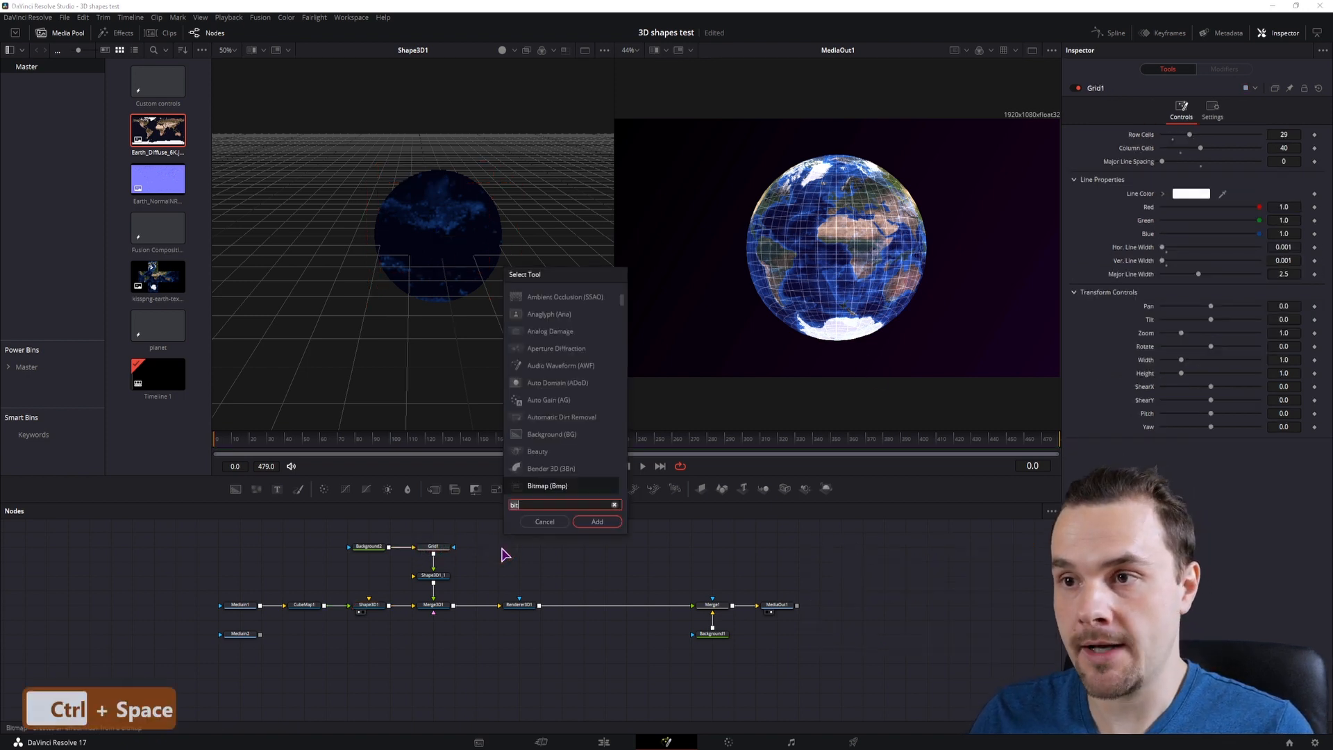
left_click(597, 522)
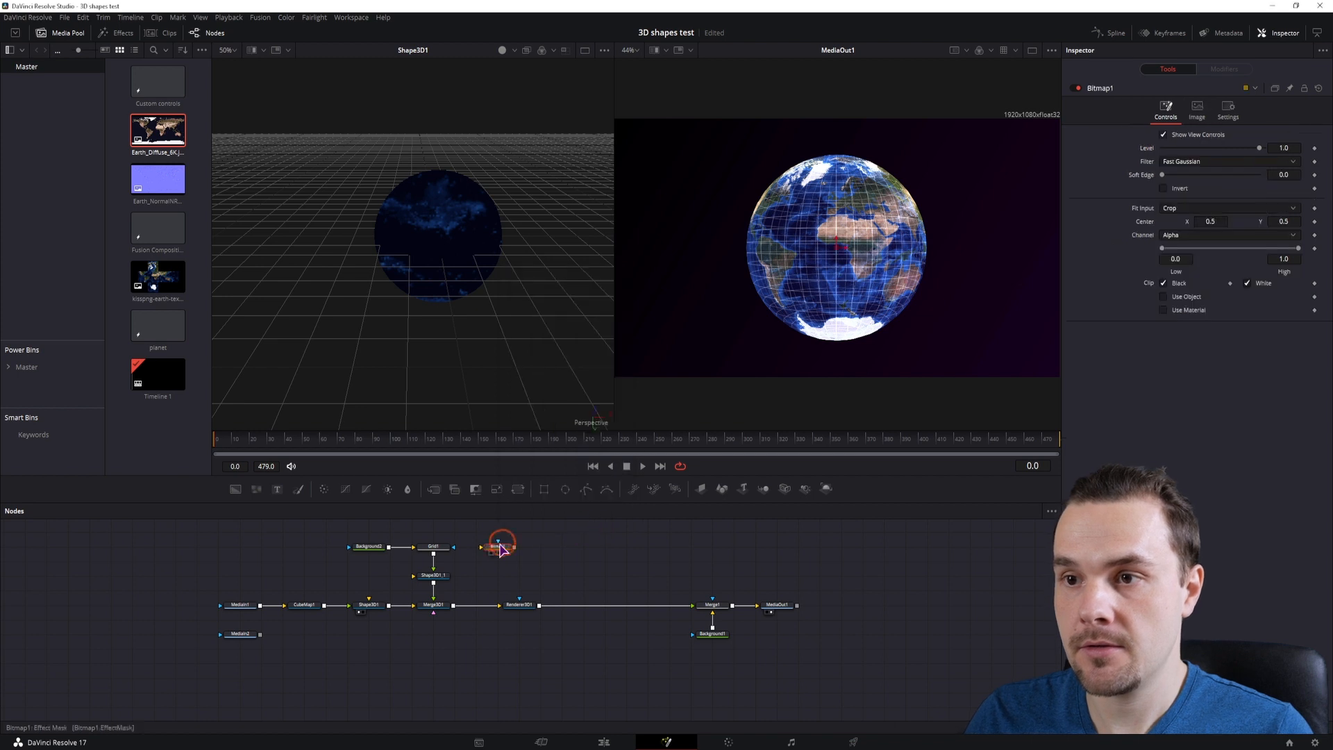
left_click_drag(433, 554, 482, 547)
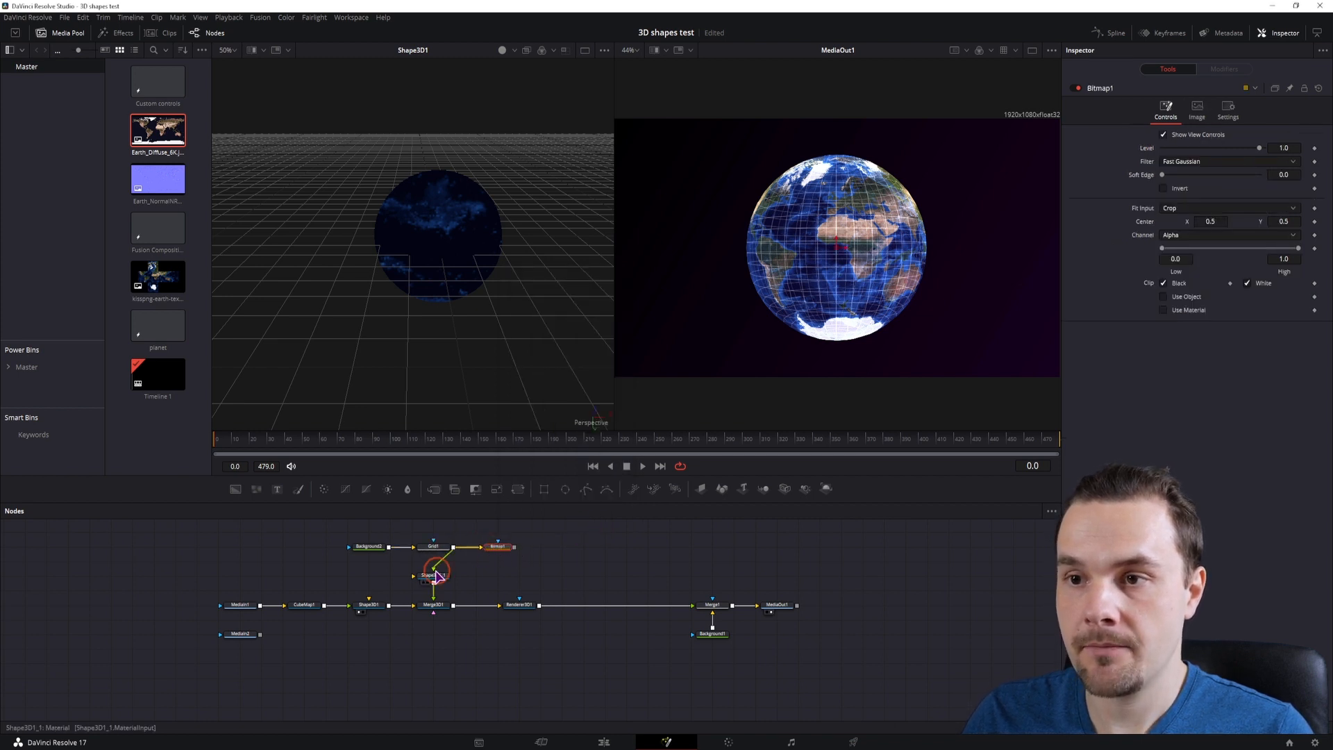
left_click(1174, 237)
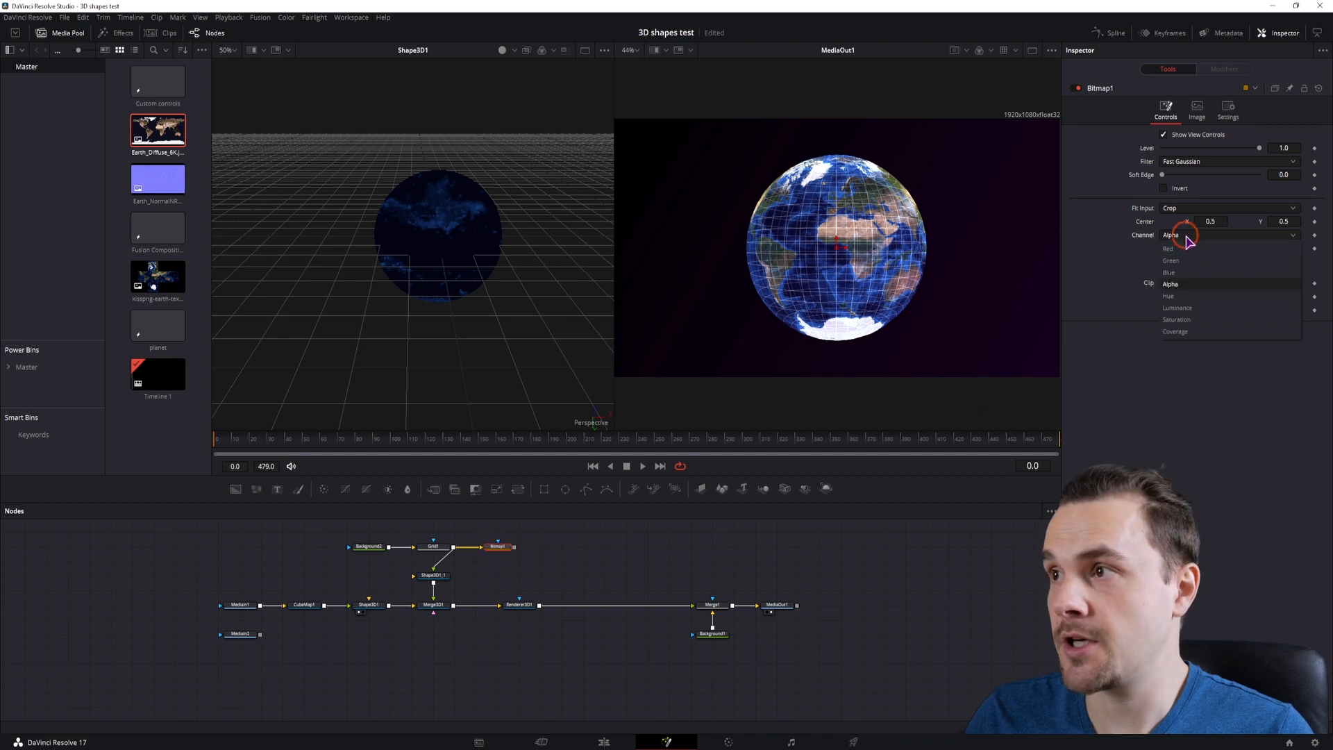
left_click(1169, 248)
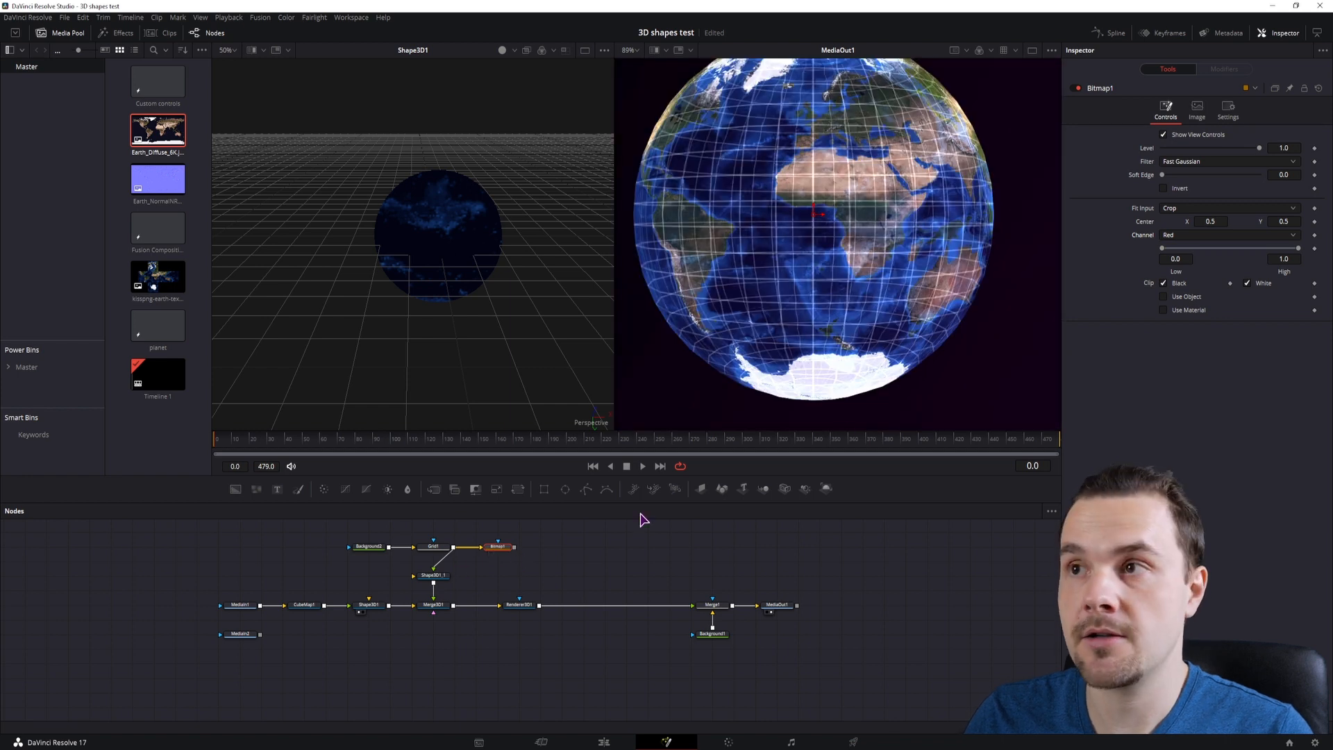
left_click_drag(515, 548, 435, 576)
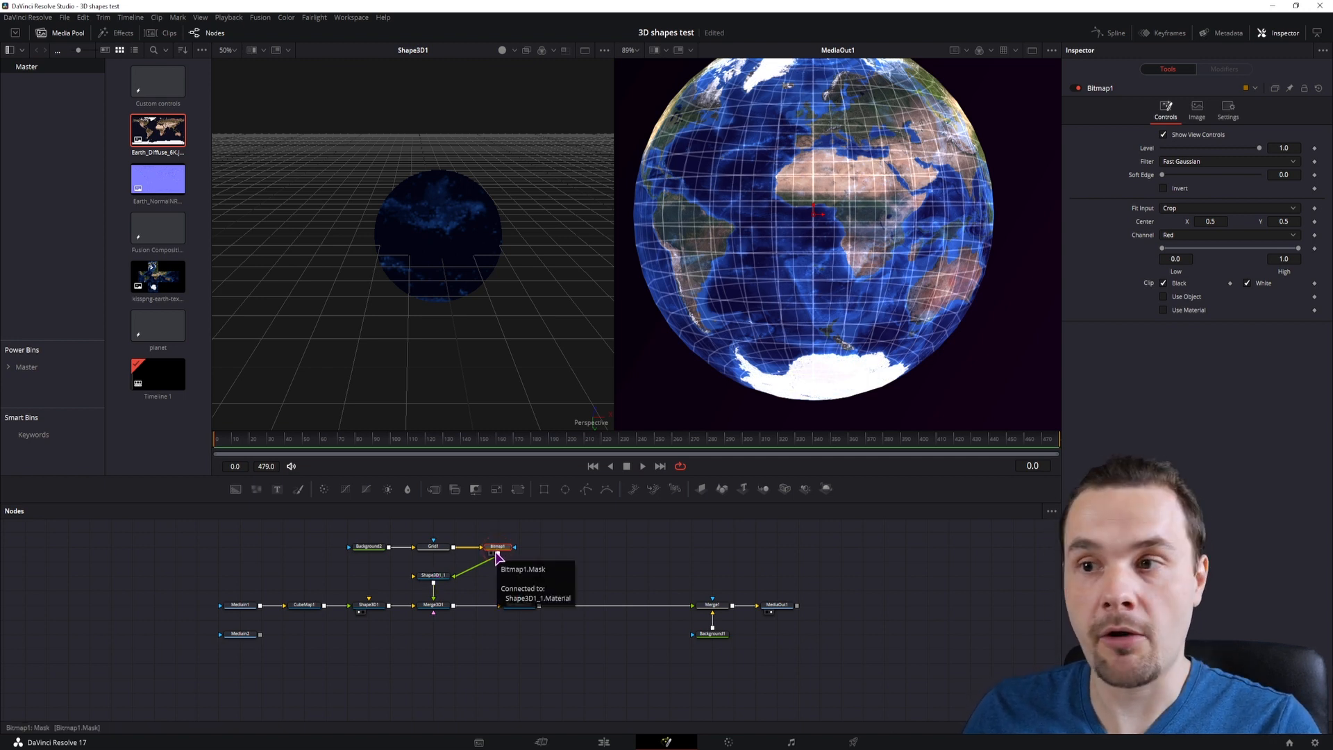
left_click_drag(477, 556, 392, 561)
Try rotating the Merge3D node to 112.7 around the Y axis, and reset the rotation
left_click(405, 604)
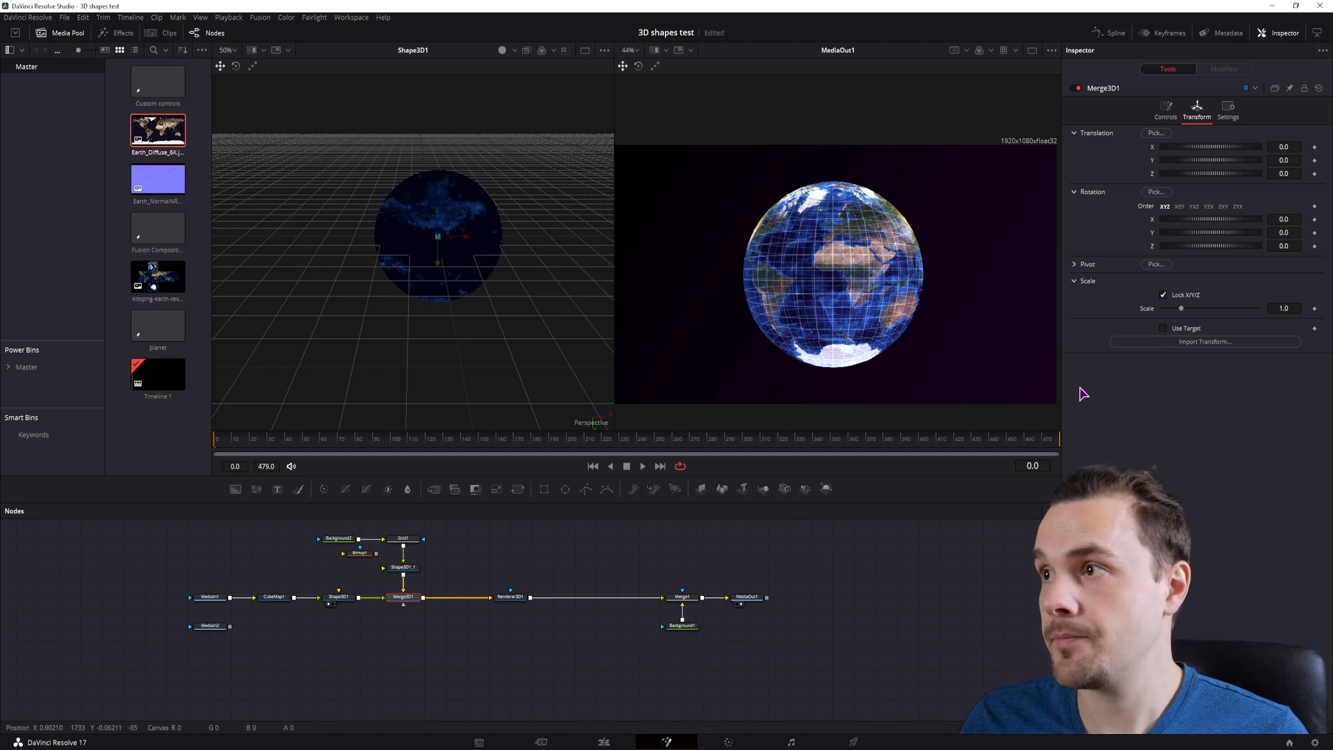
left_click_drag(1181, 236, 1214, 239)
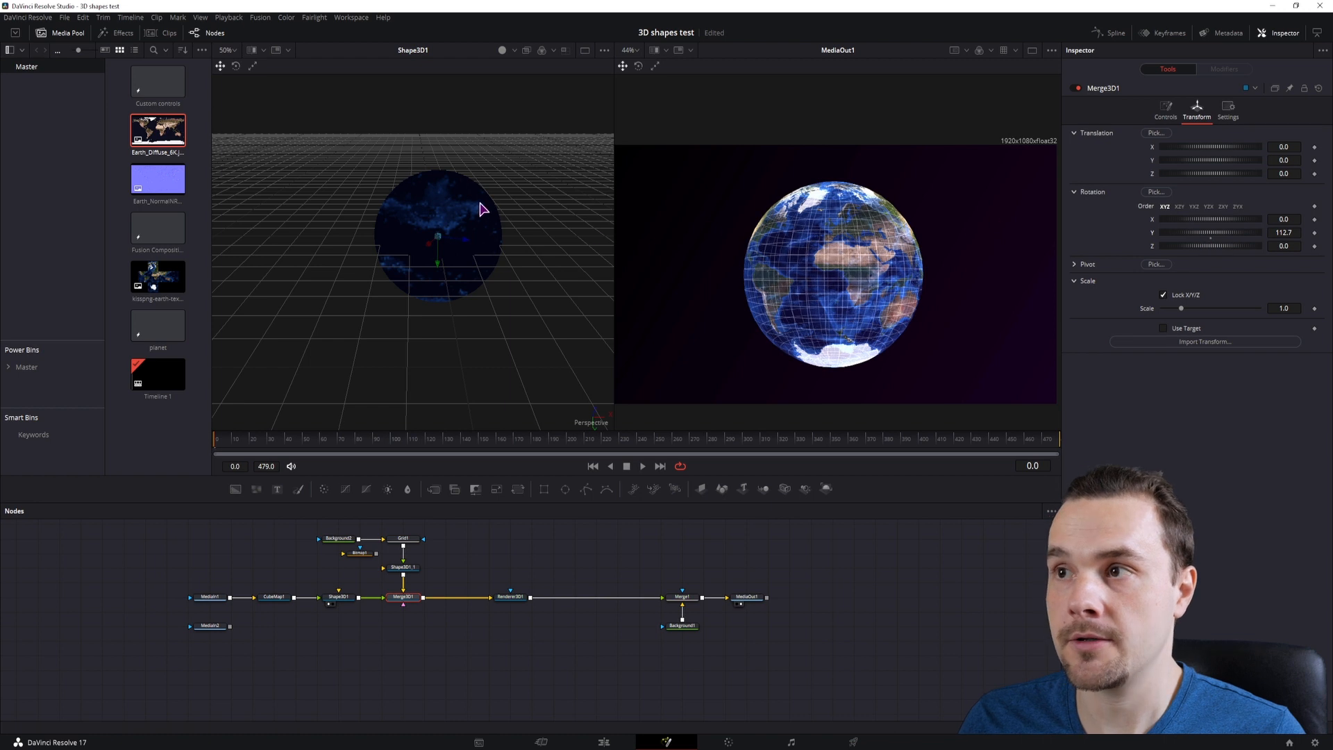
double_click(1153, 234)
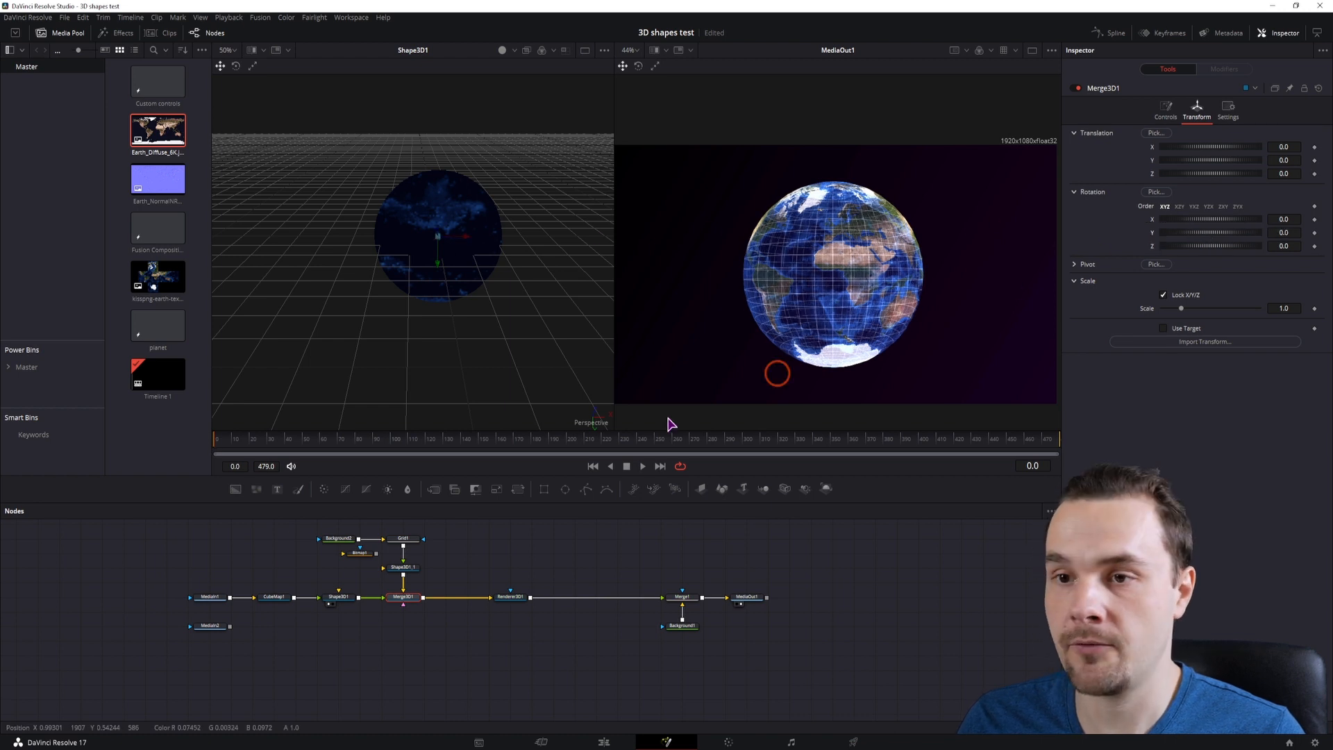
Swap the two sphere inputs of the Merge3D node
key("ctrl+t")
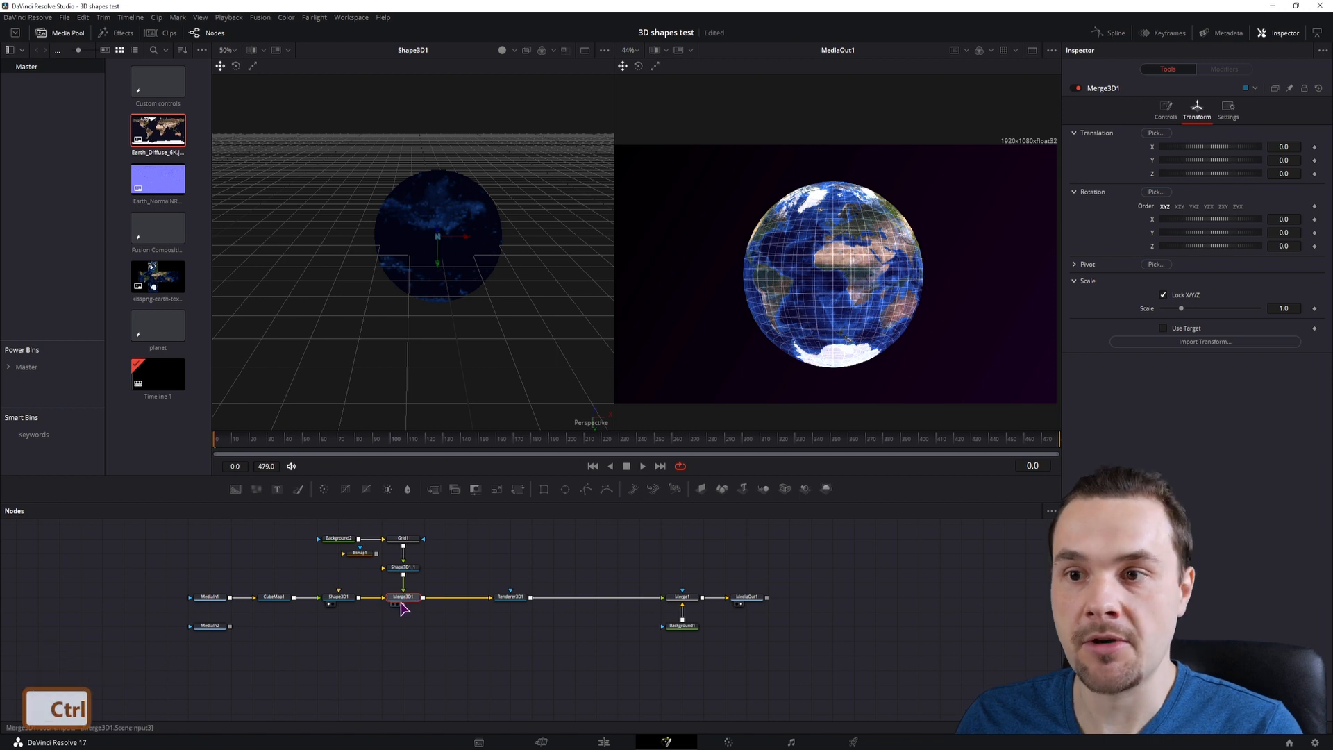
Swap the Merge3D1 inputs again, then try rotating the Earth sphere around the Y axis and reset the rotation
key("ctrl+t")
left_click(338, 596)
left_click_drag(1173, 233, 1151, 252)
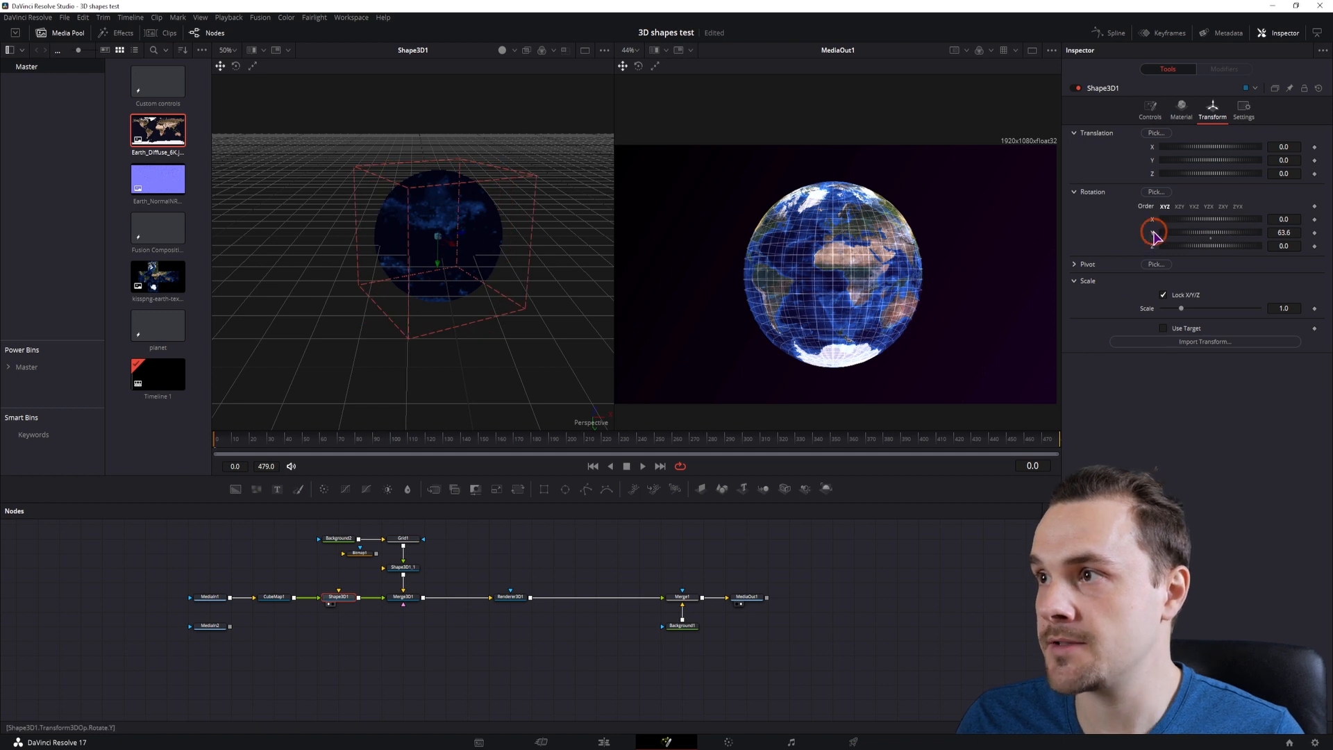
double_click(1156, 236)
Preview the Earth_Diffuse_6K image and try feeding it directly into the Earth sphere's material input instead of the cube map
left_click_drag(230, 626, 324, 599)
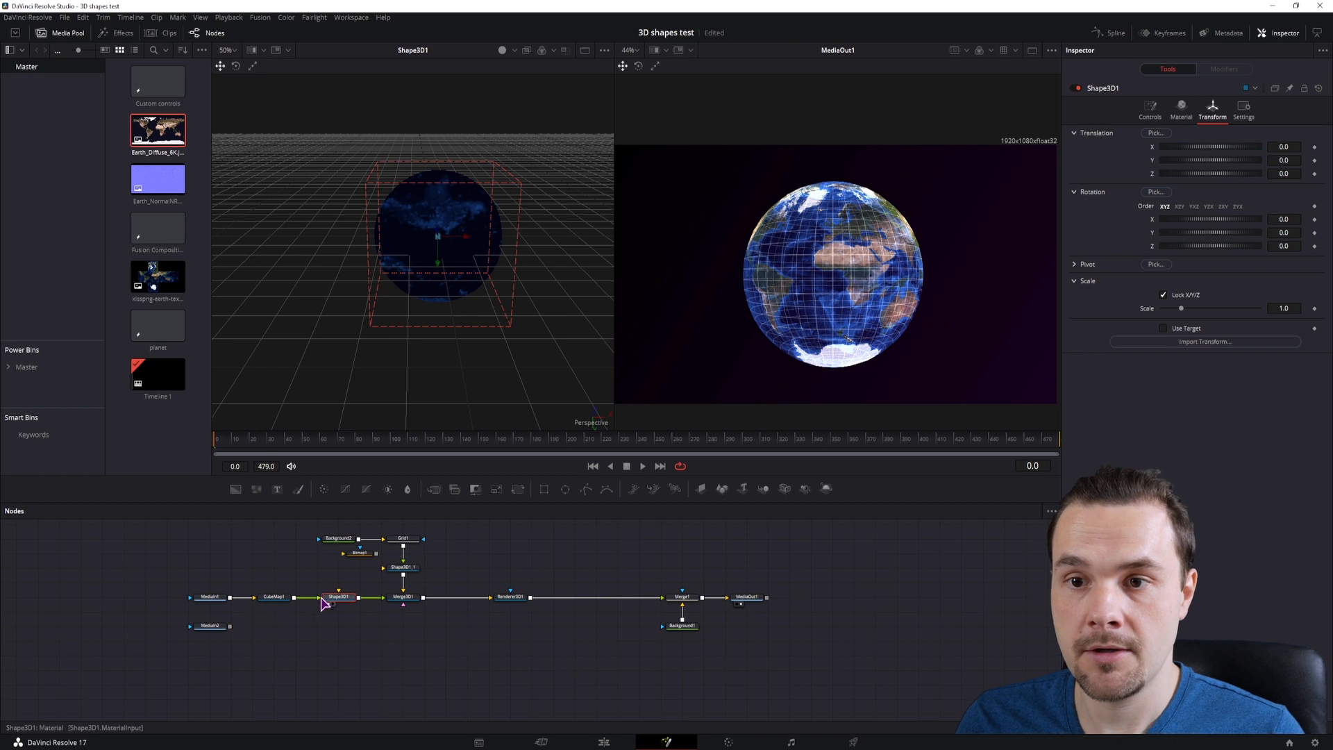
left_click(210, 626)
key("1")
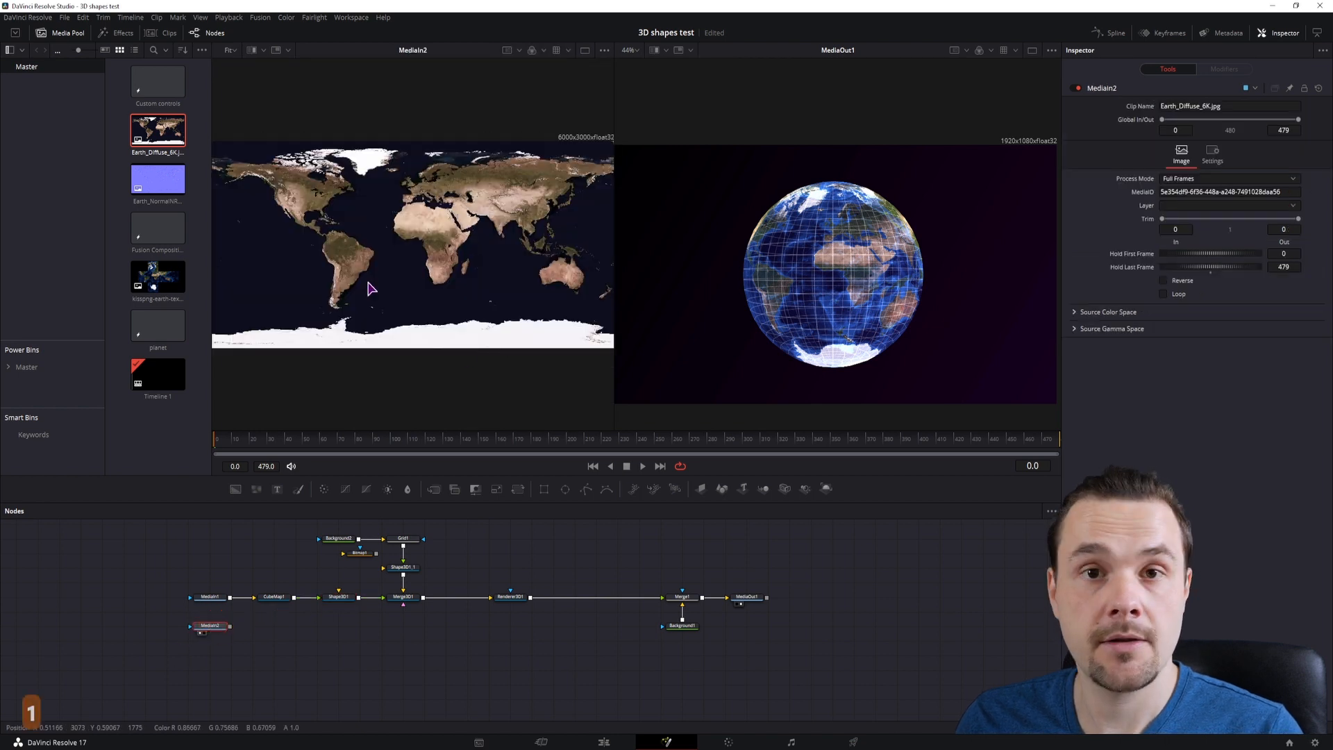
key("1")
left_click_drag(230, 626, 338, 602)
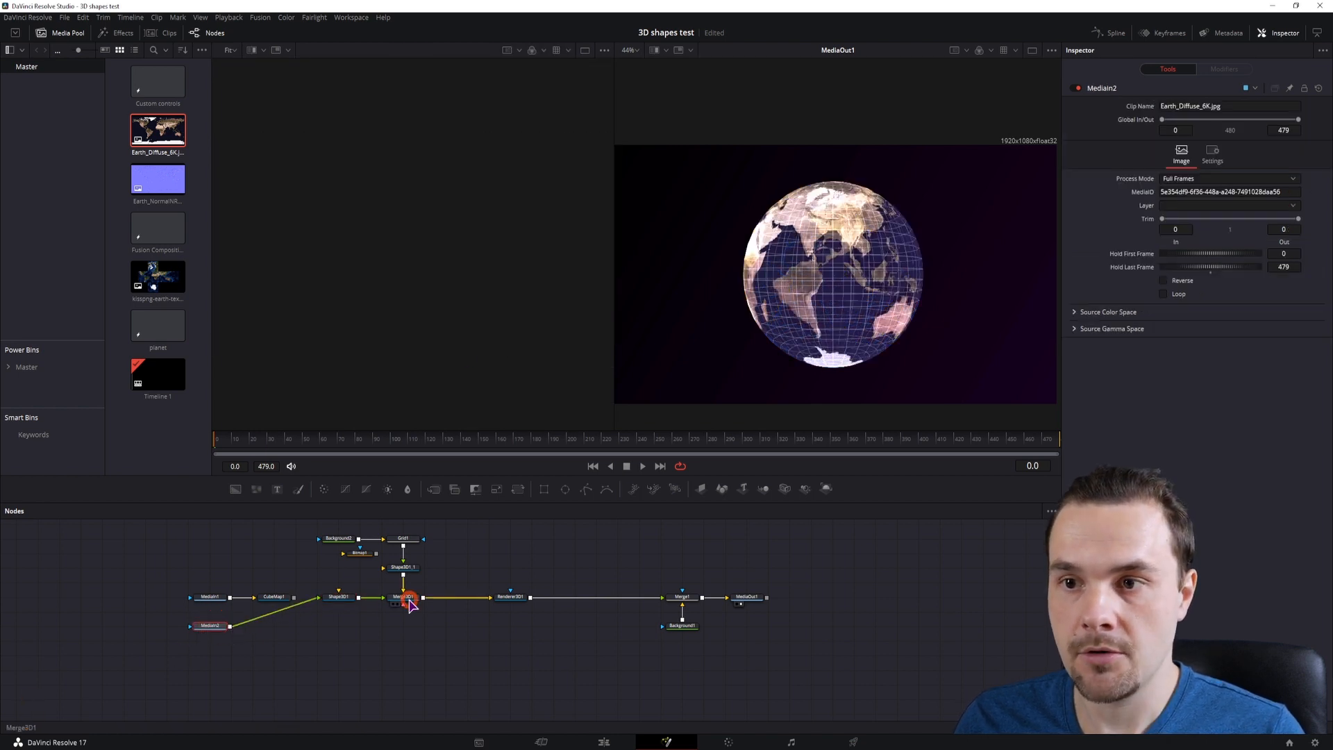
Try rotating Merge3D1 to 127.3 around the Y axis, reset it, and reconnect the cube map to the Earth sphere
left_click(413, 602)
left_click_drag(1173, 233, 1212, 232)
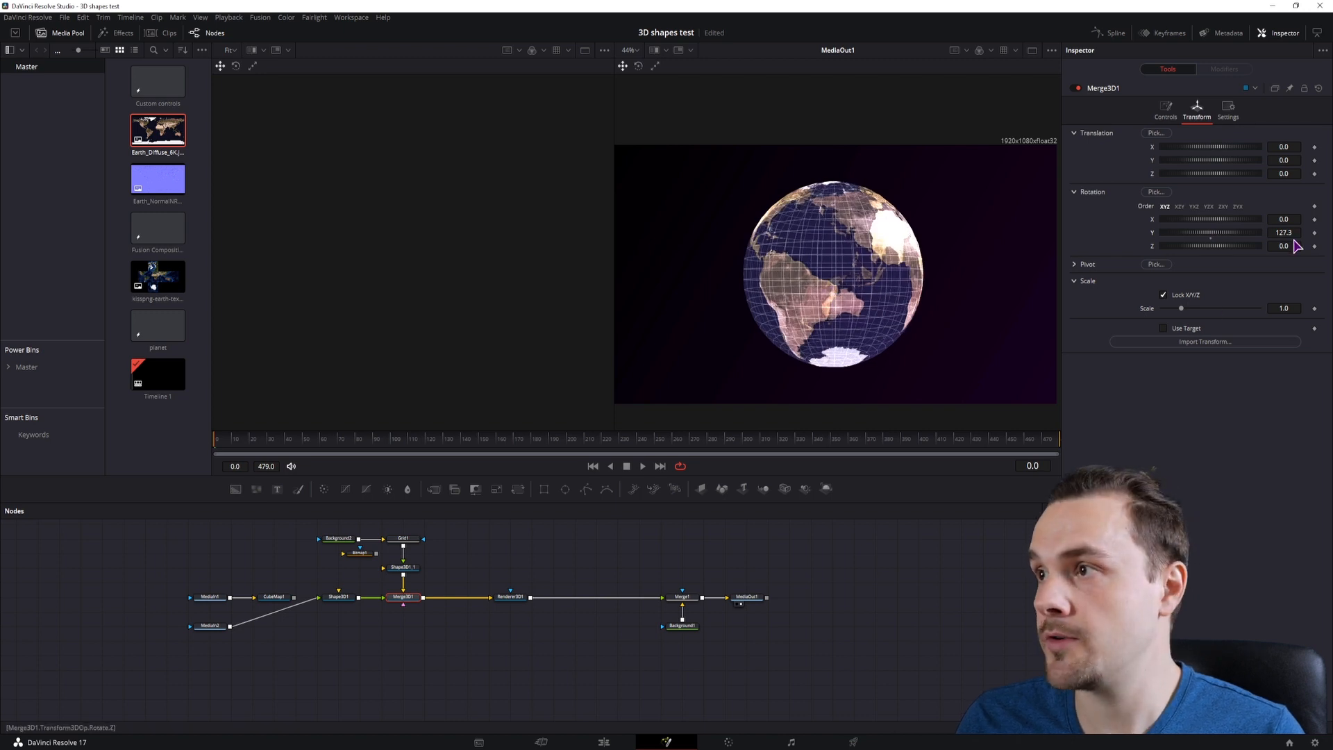
double_click(1174, 233)
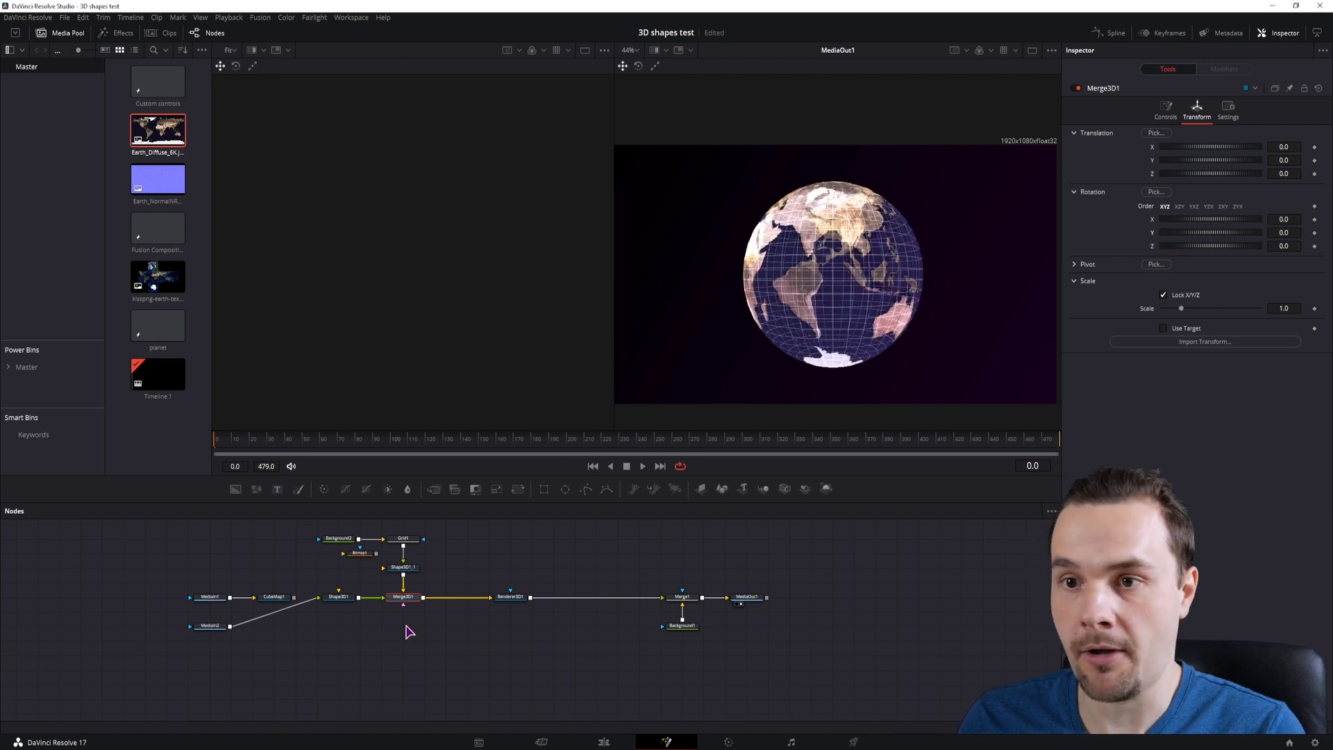
left_click_drag(295, 603, 322, 605)
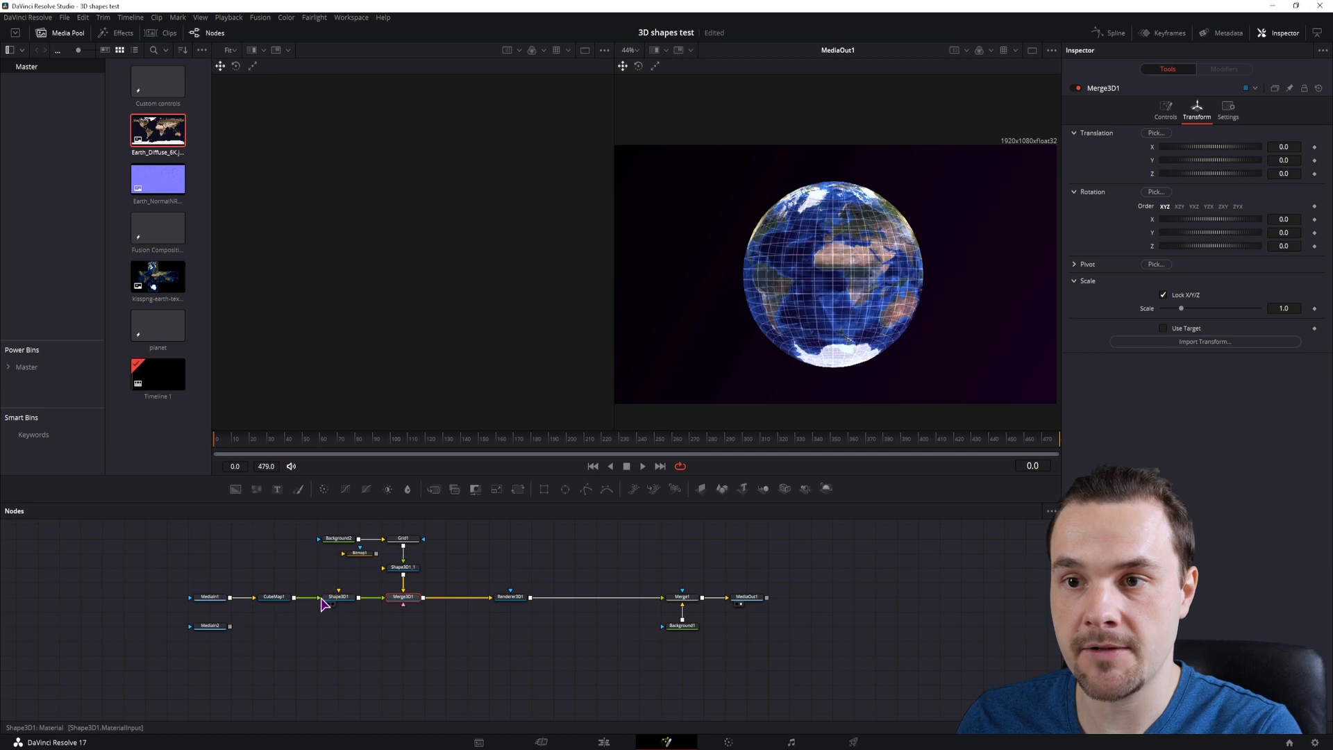
Add a Camera3D node, try connecting it to Merge3D1, and disconnect it
left_click(383, 630)
left_click_drag(785, 488, 471, 558)
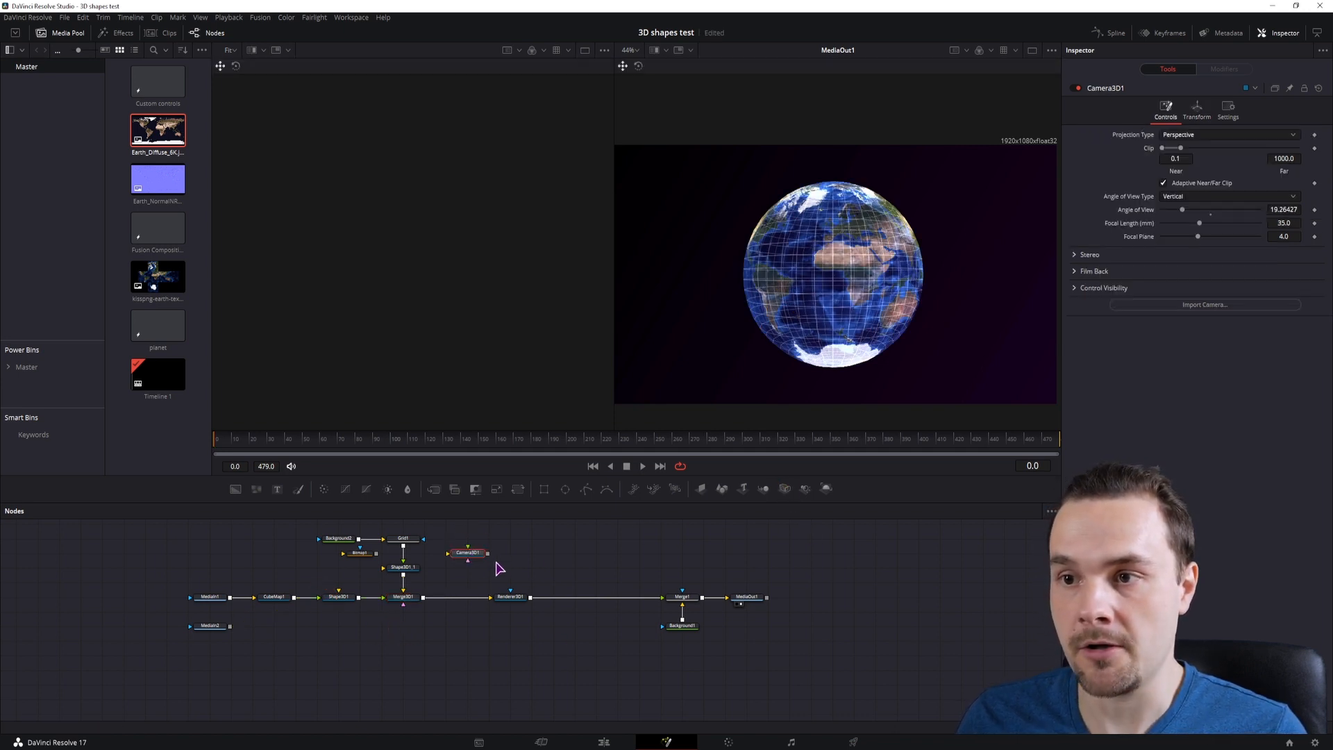
left_click_drag(488, 553, 415, 599)
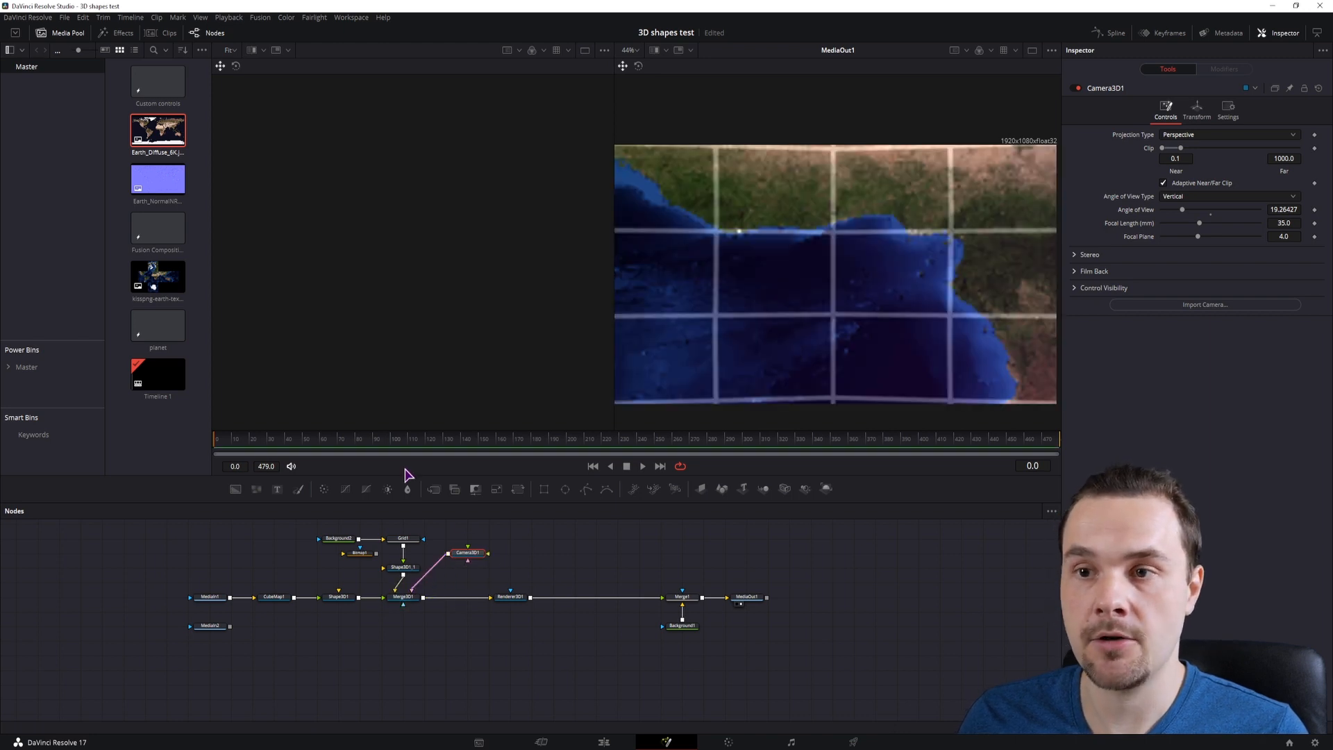
mouse_move(488, 553)
left_mouse_down()
mouse_move(535, 565)
mouse_move(492, 554)
left_mouse_up()
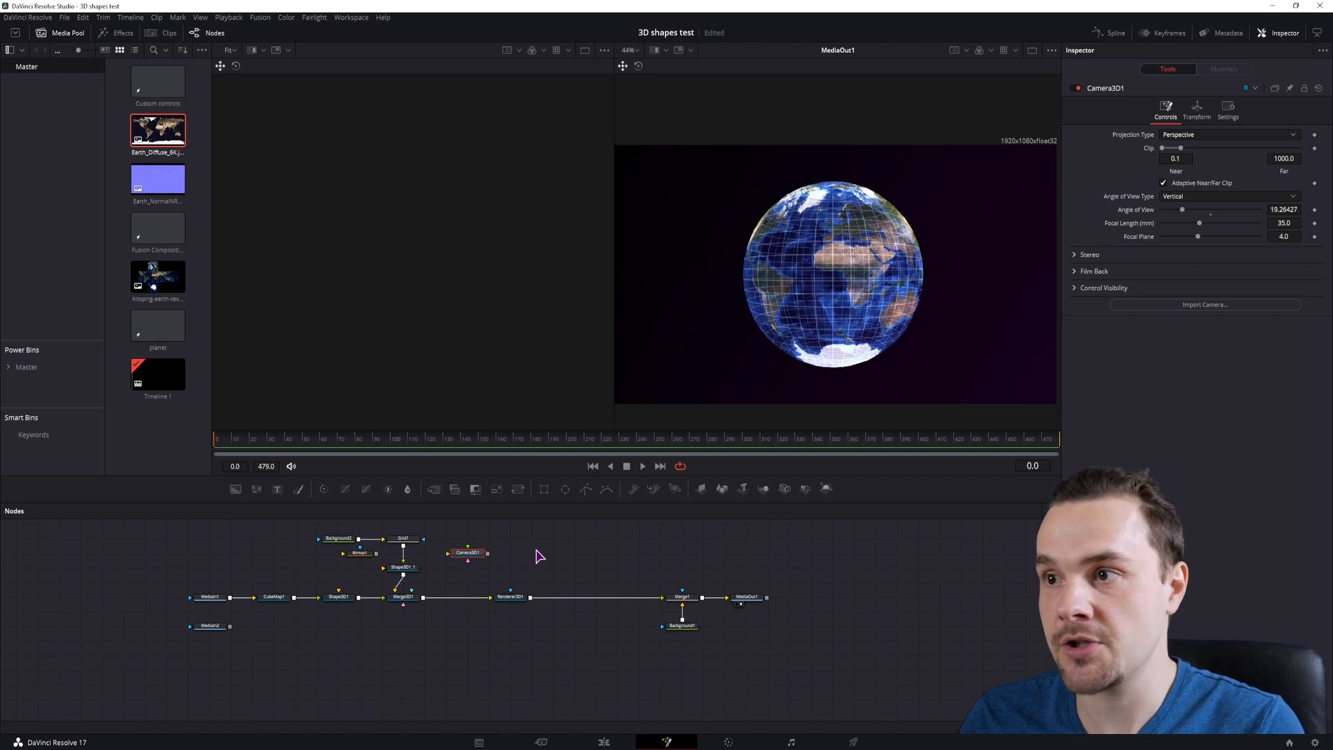
Insert a second Merge3D node between Merge3D1 and the renderer, connect the camera to it, and show it in the 3D viewer
left_click_drag(777, 500, 464, 598)
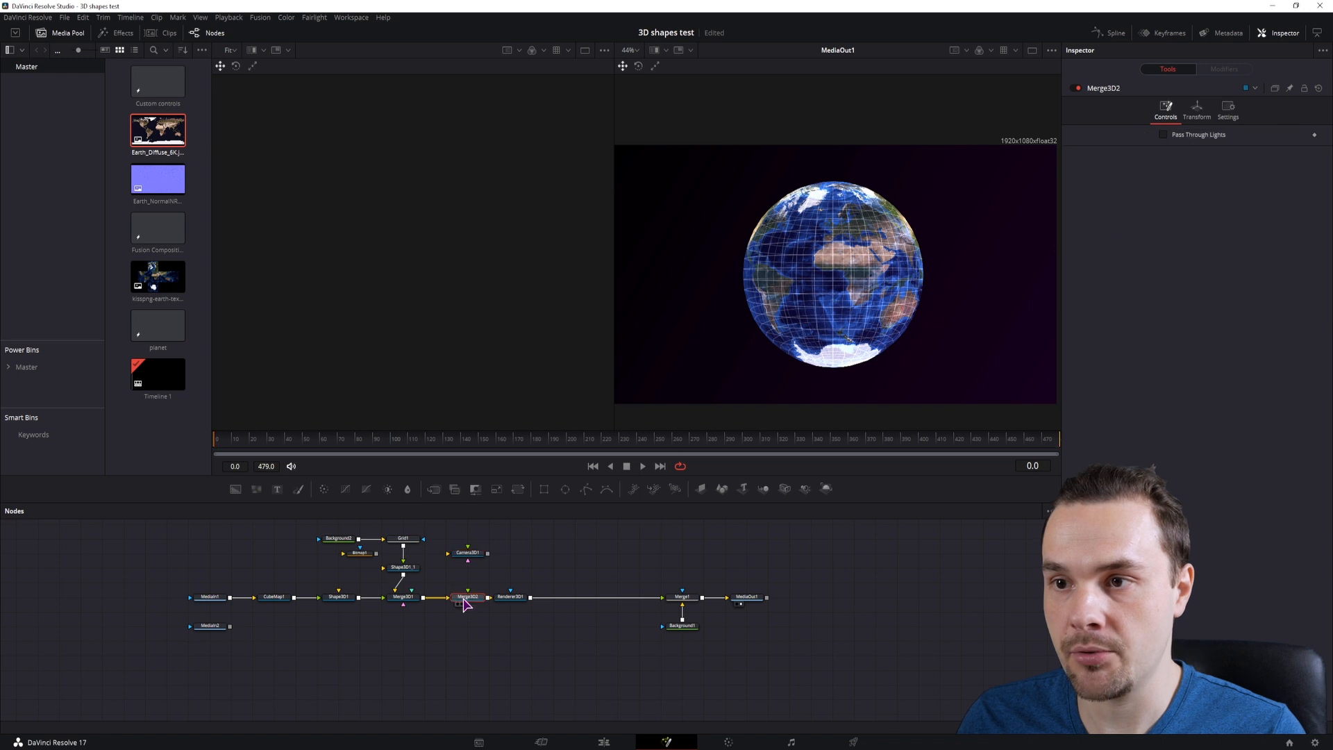
left_click_drag(488, 554, 474, 600)
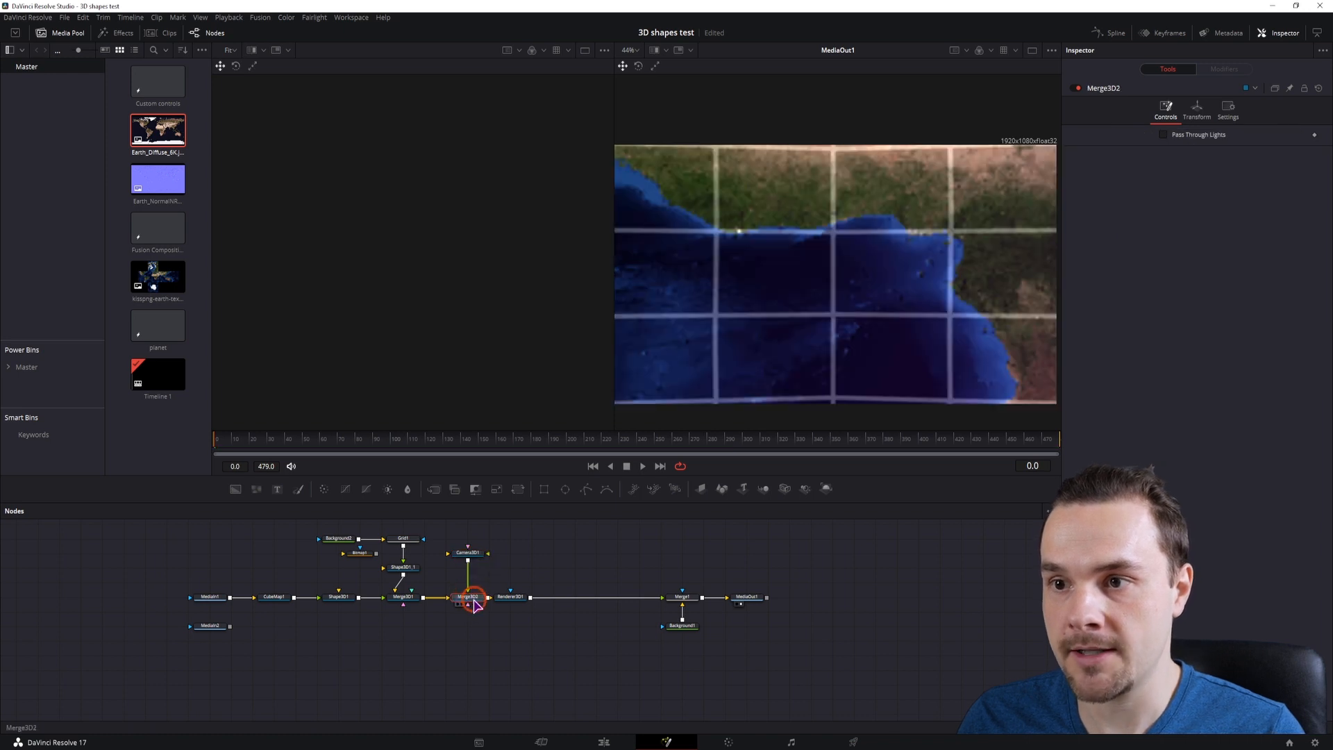
left_click(461, 604)
Try pulling Camera3D1 back out of the Earth sphere in the perspective view
left_click_drag(443, 358, 476, 314)
scroll(475, 314, "down", 1)
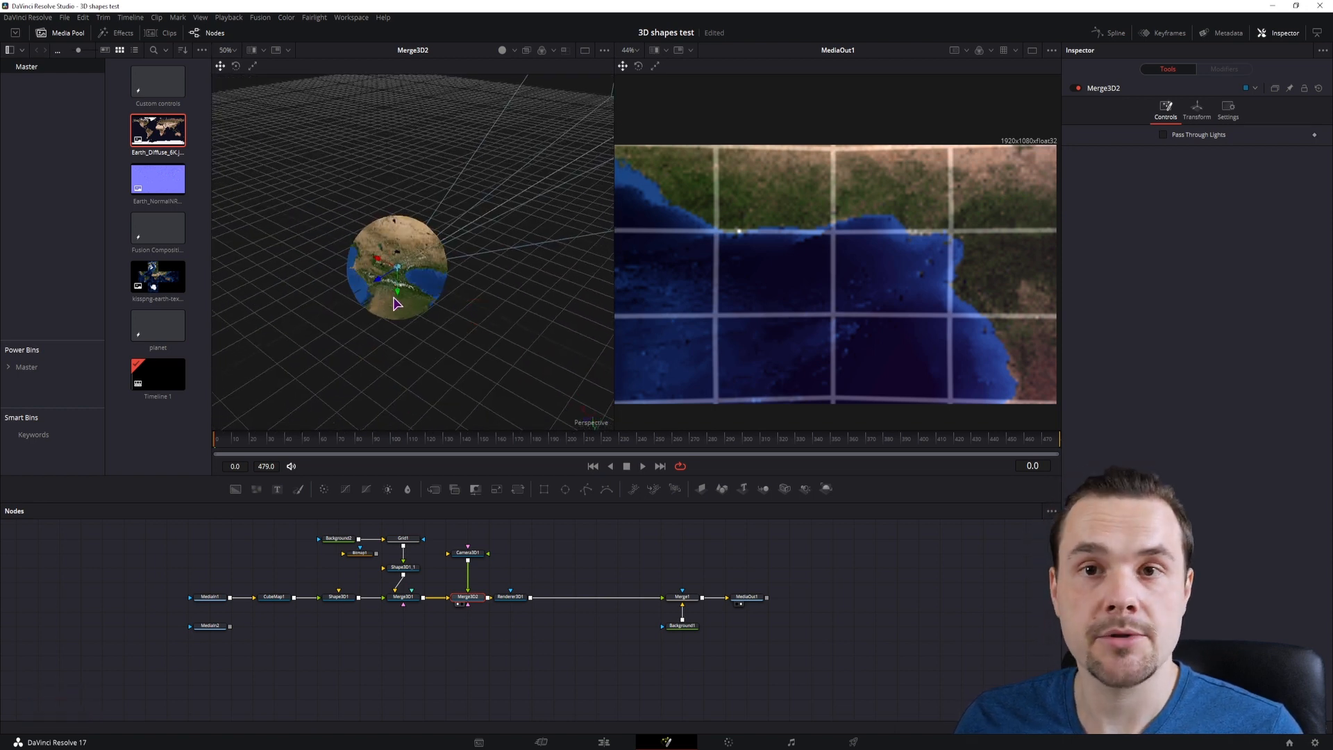
left_click_drag(376, 286, 406, 299)
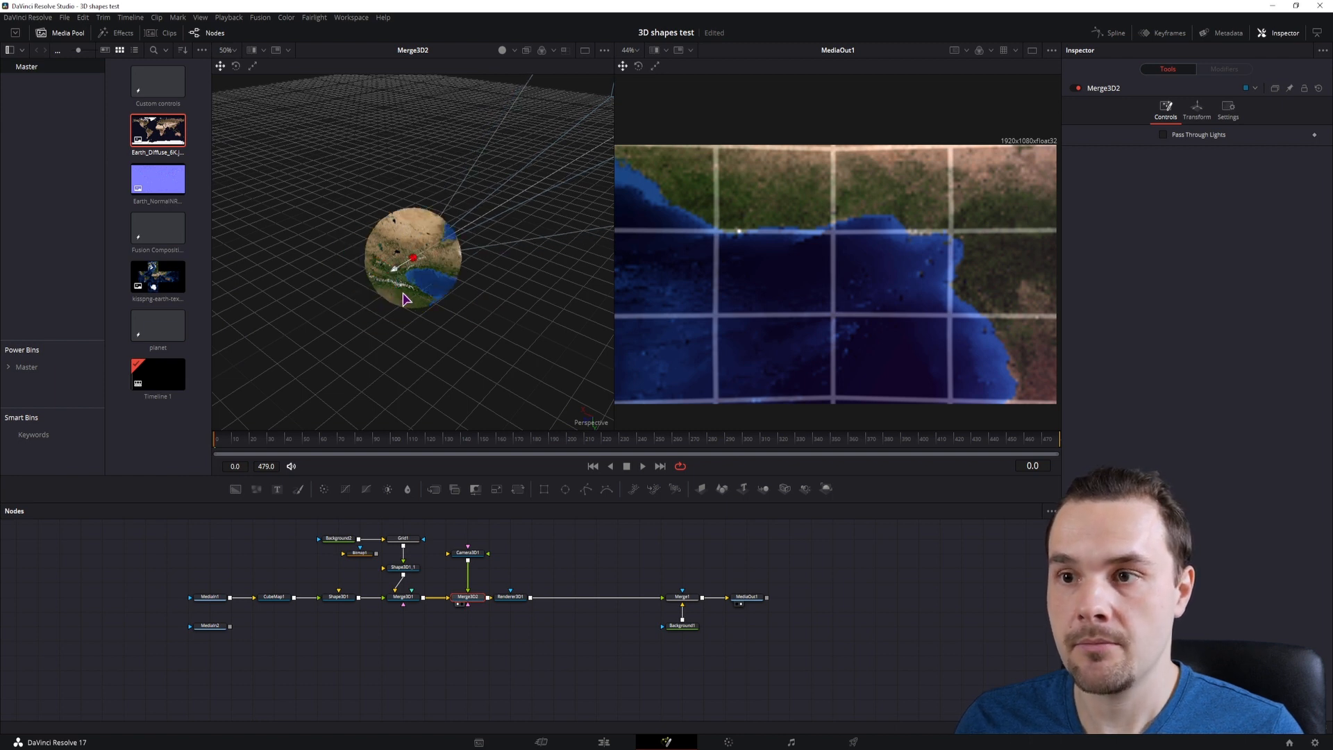
left_click(470, 553)
left_click_drag(393, 275, 354, 333)
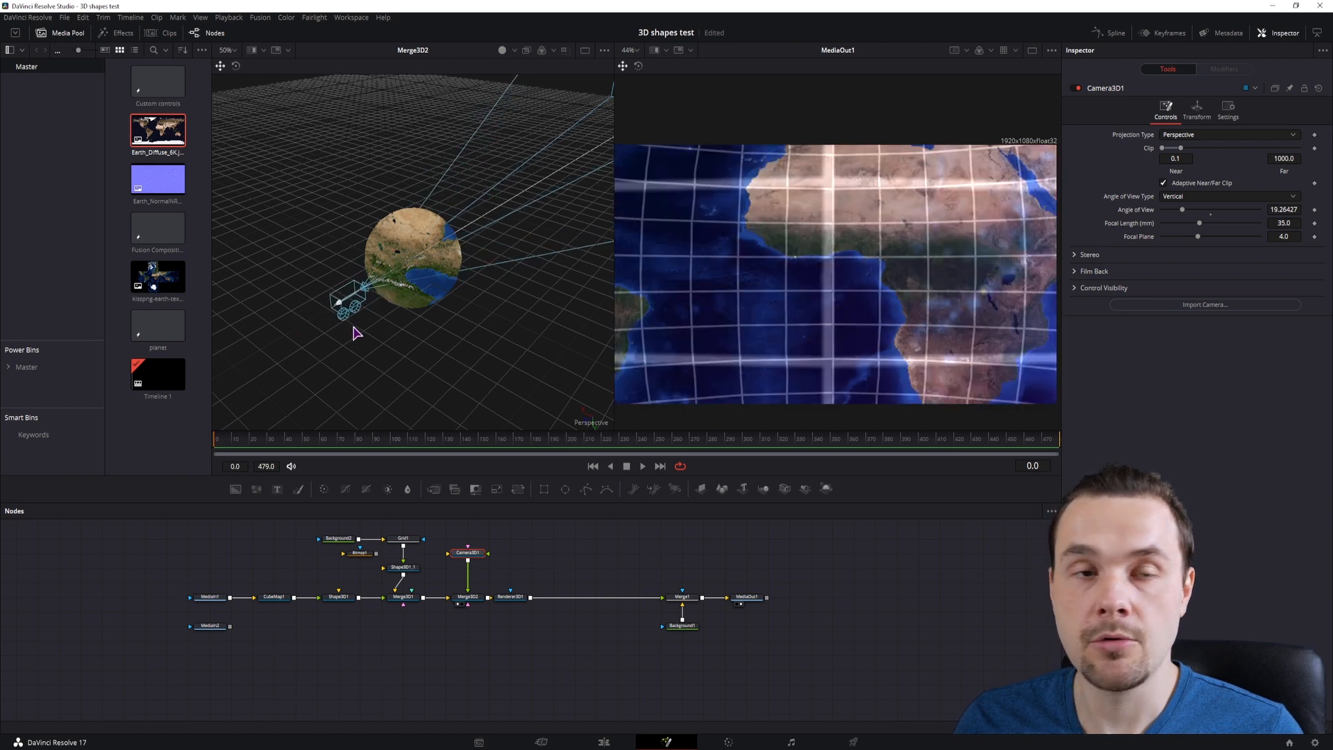
Copy the perspective view's point of view to Camera3D1
right_click(439, 347)
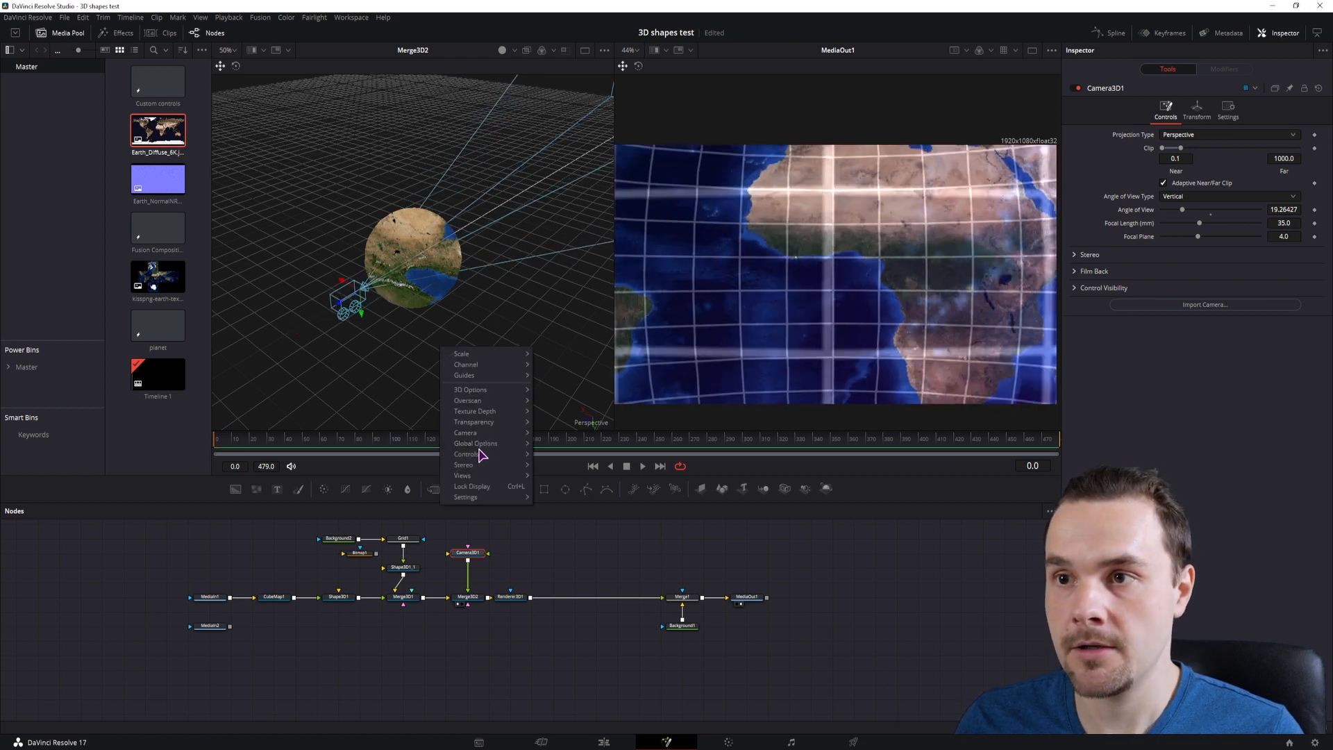
mouse_move(477, 435)
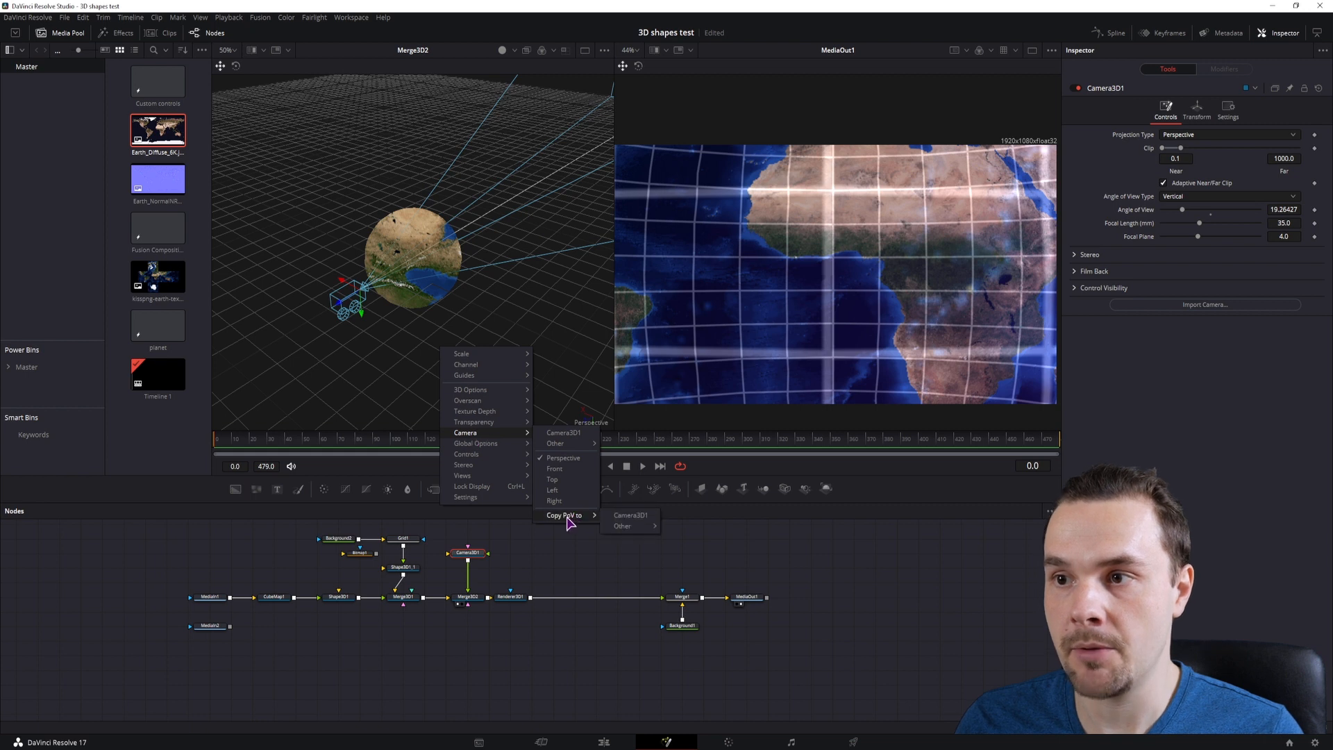
left_click(630, 516)
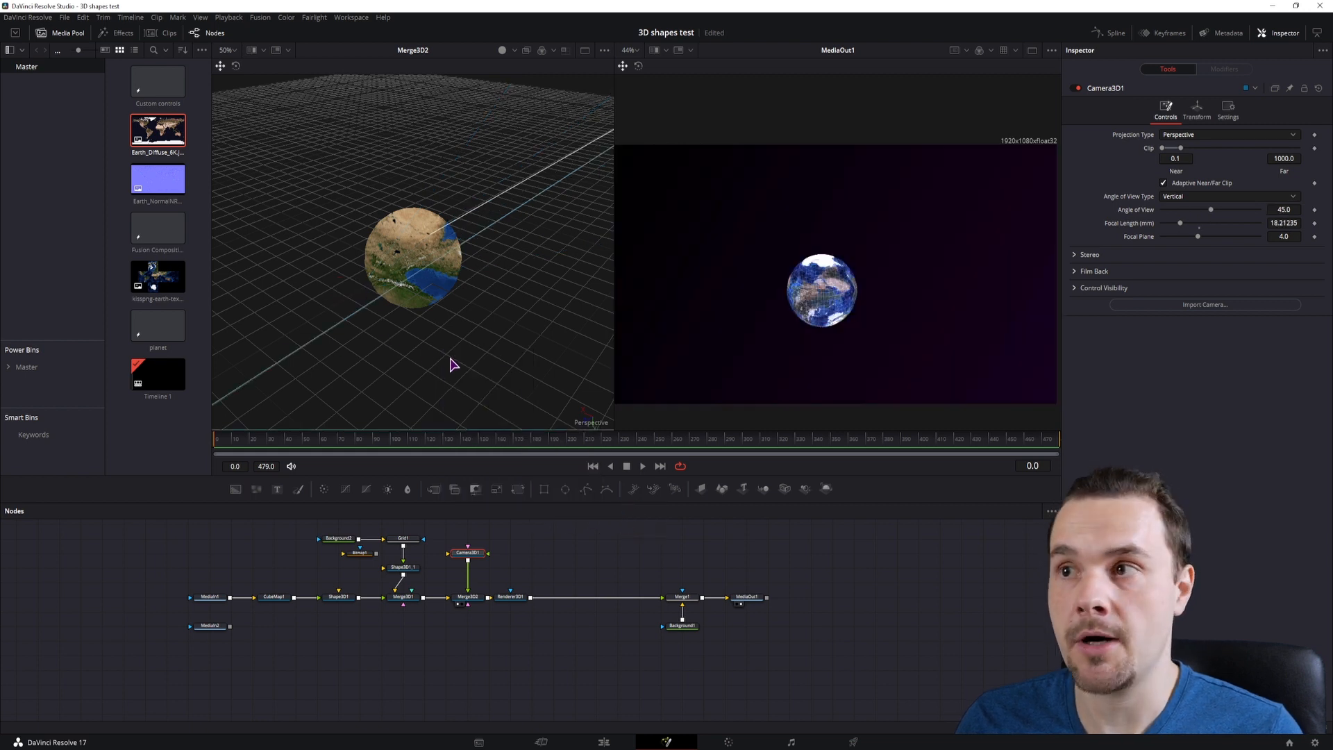
Frame the Earth closer in the perspective view and copy that PoV to Camera3D1
scroll(434, 351, "up", 3)
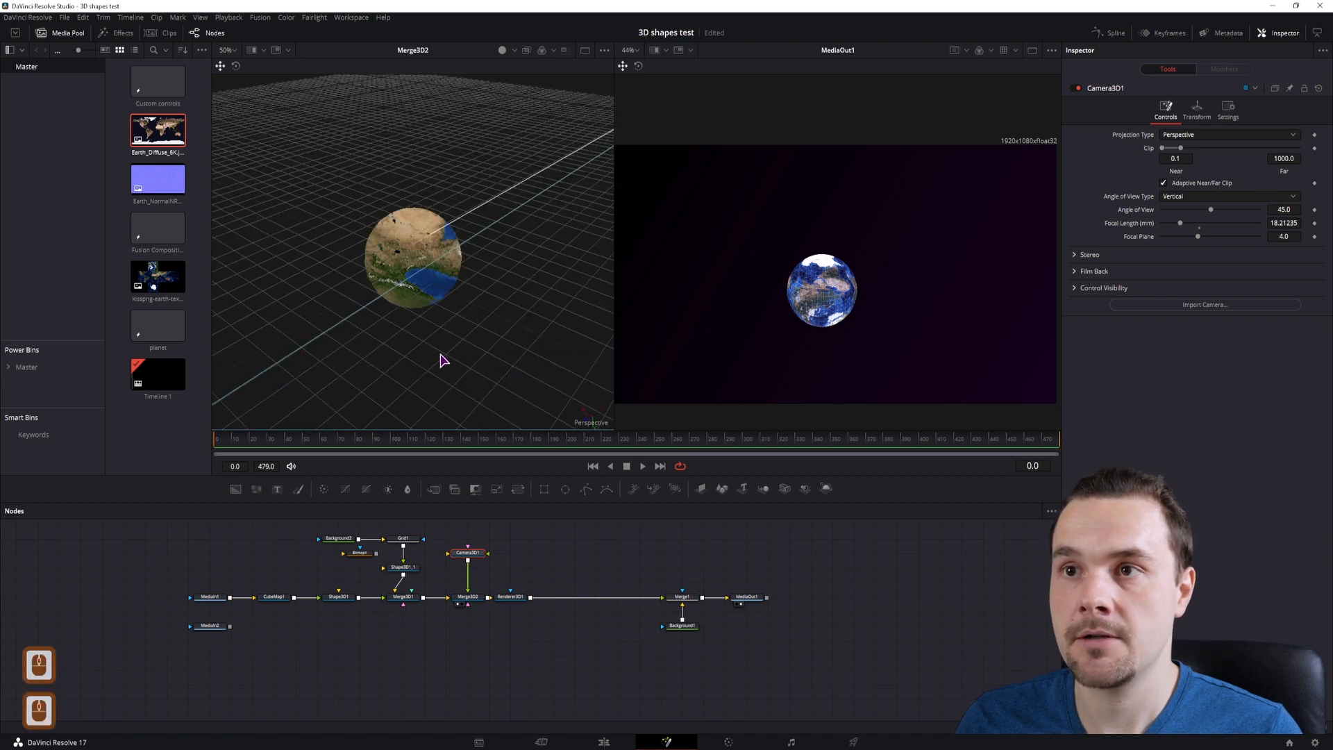
scroll(446, 358, "up", 4)
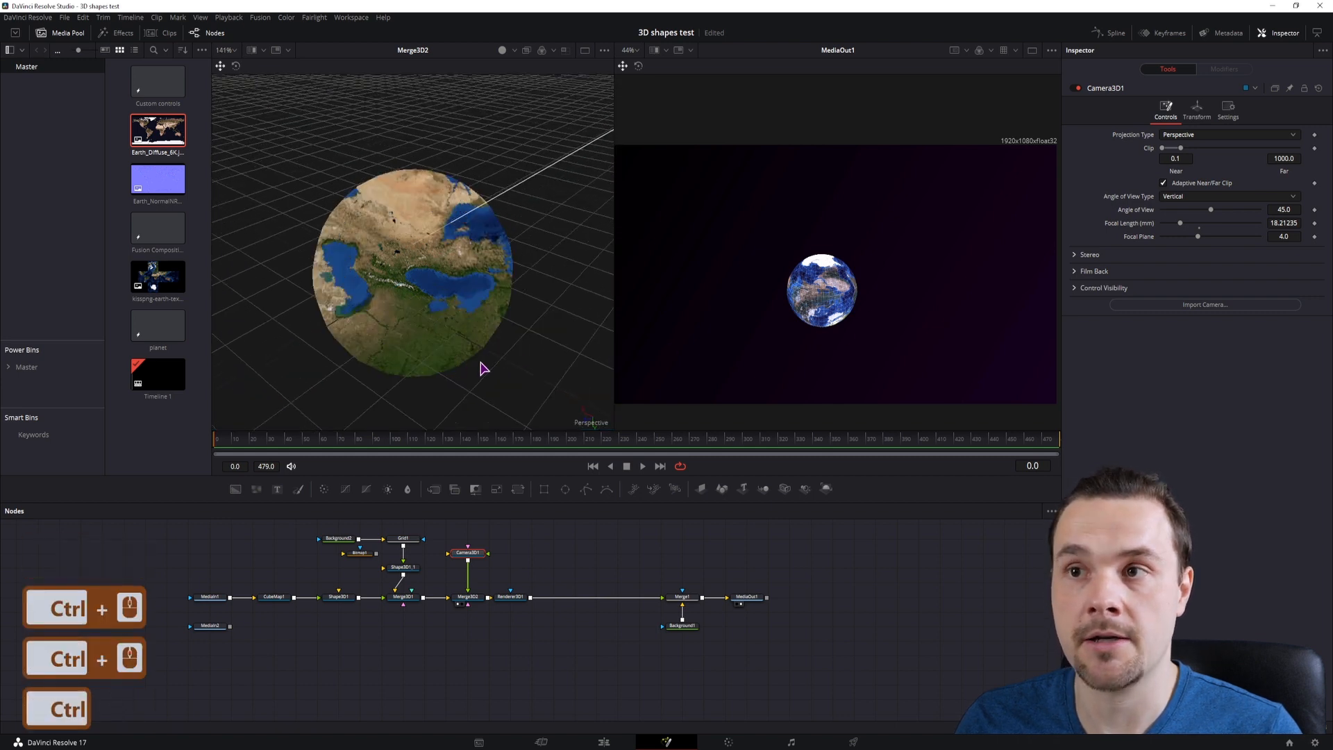
right_click(549, 328)
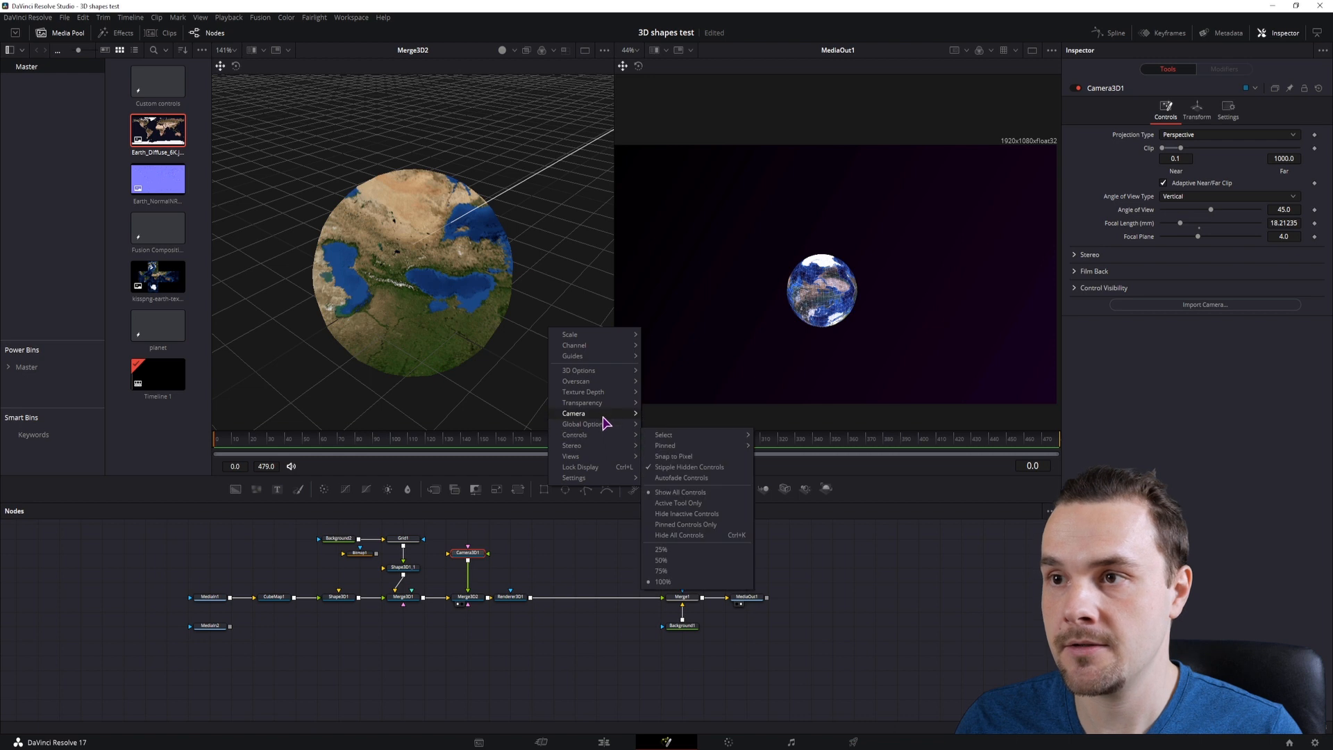
mouse_move(604, 414)
mouse_move(682, 501)
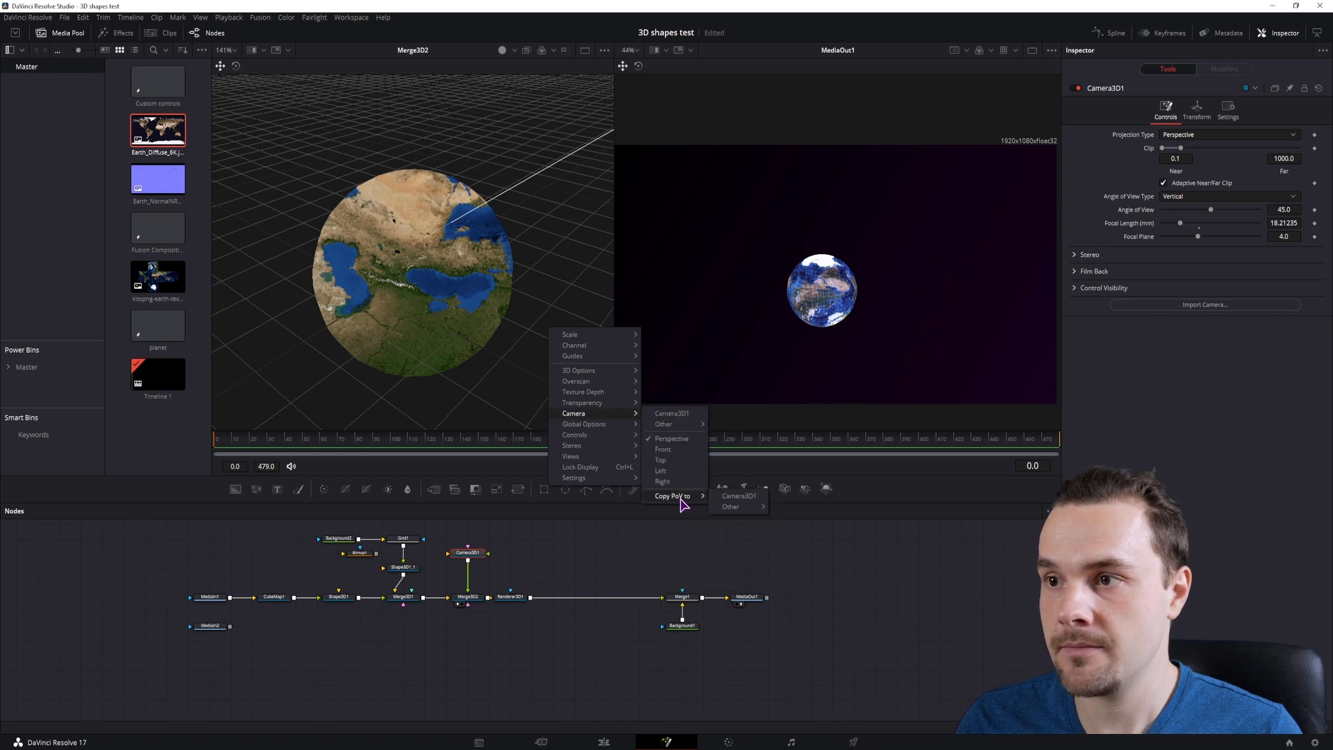
left_click(745, 499)
Shift the camera in the 3D viewer to bring the Earth nearer the centre of the rendered frame
left_click_drag(529, 311, 472, 394)
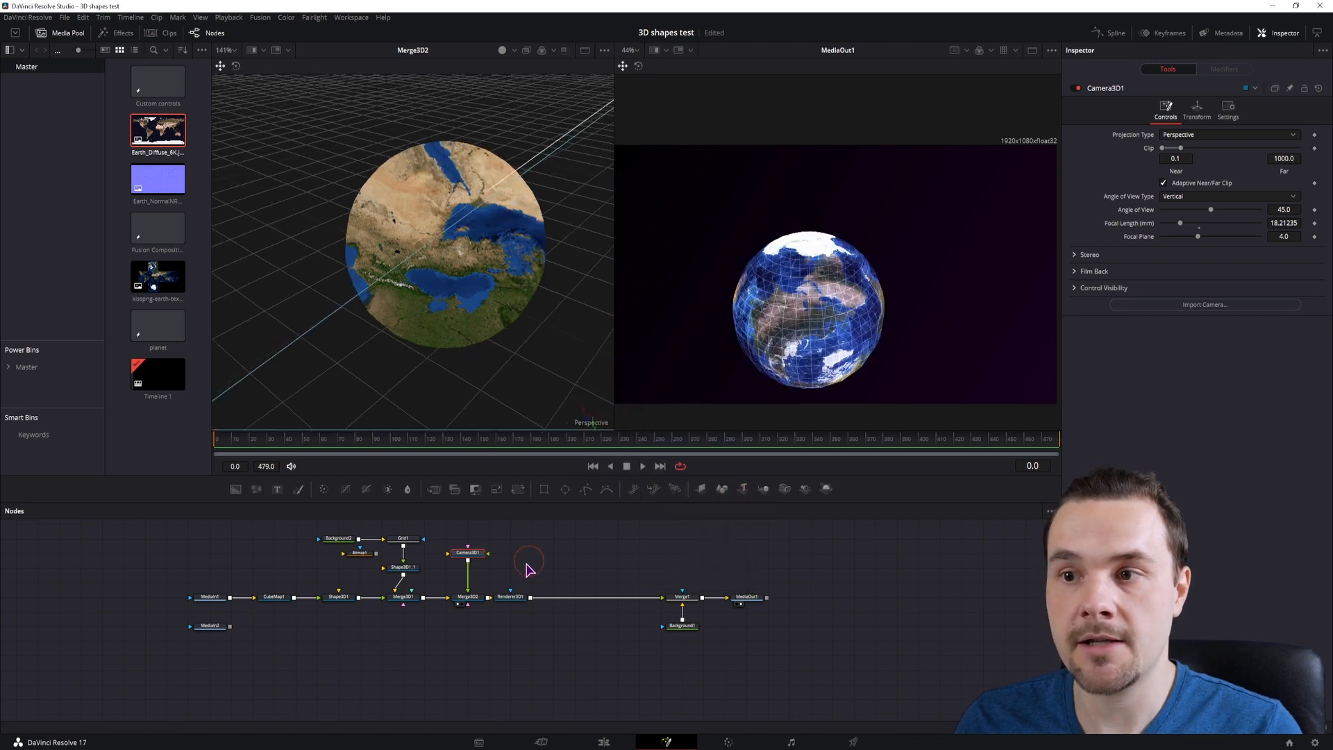
scroll(495, 326, "down", 3, "ctrl")
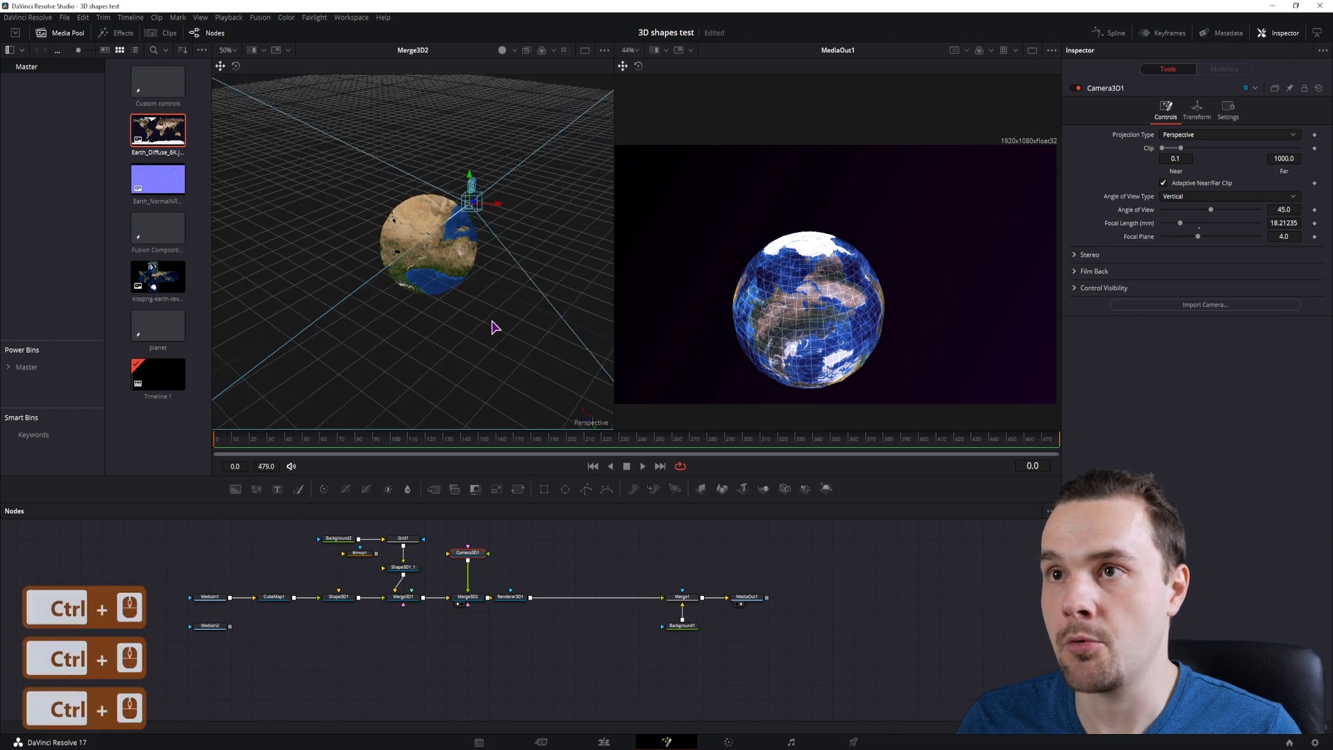
scroll(492, 321, "down", 1, "ctrl")
scroll(493, 310, "up", 1, "ctrl")
left_click_drag(498, 204, 439, 229)
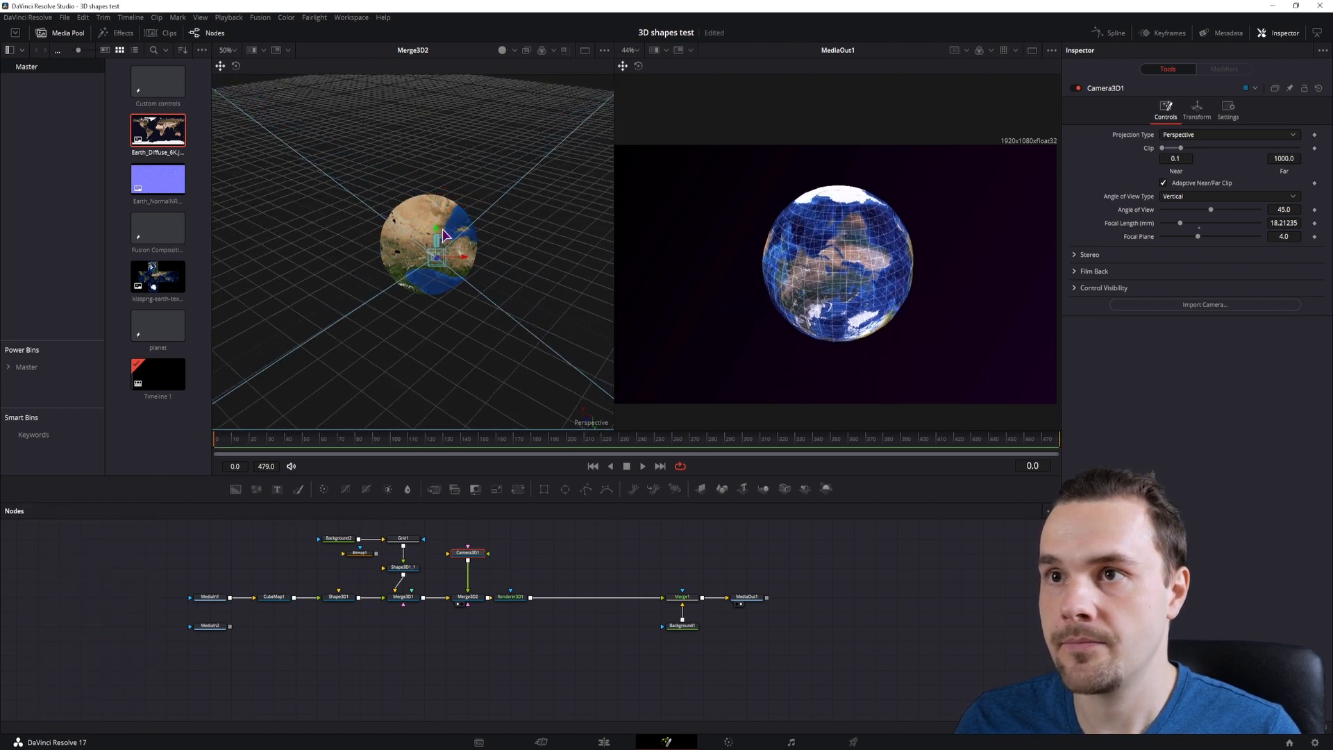
left_click(468, 256)
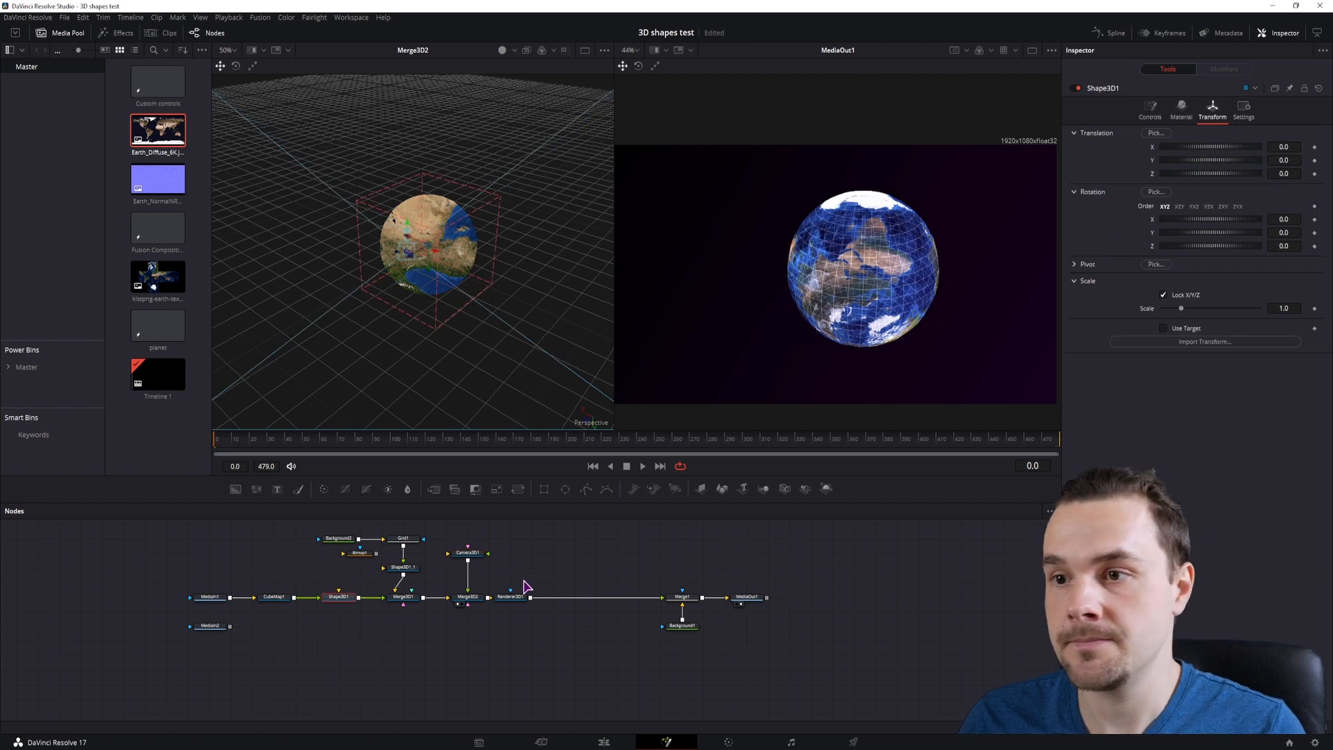
Try rotating the Merge3D2 node to -34.5 around the Y axis
left_click(465, 598)
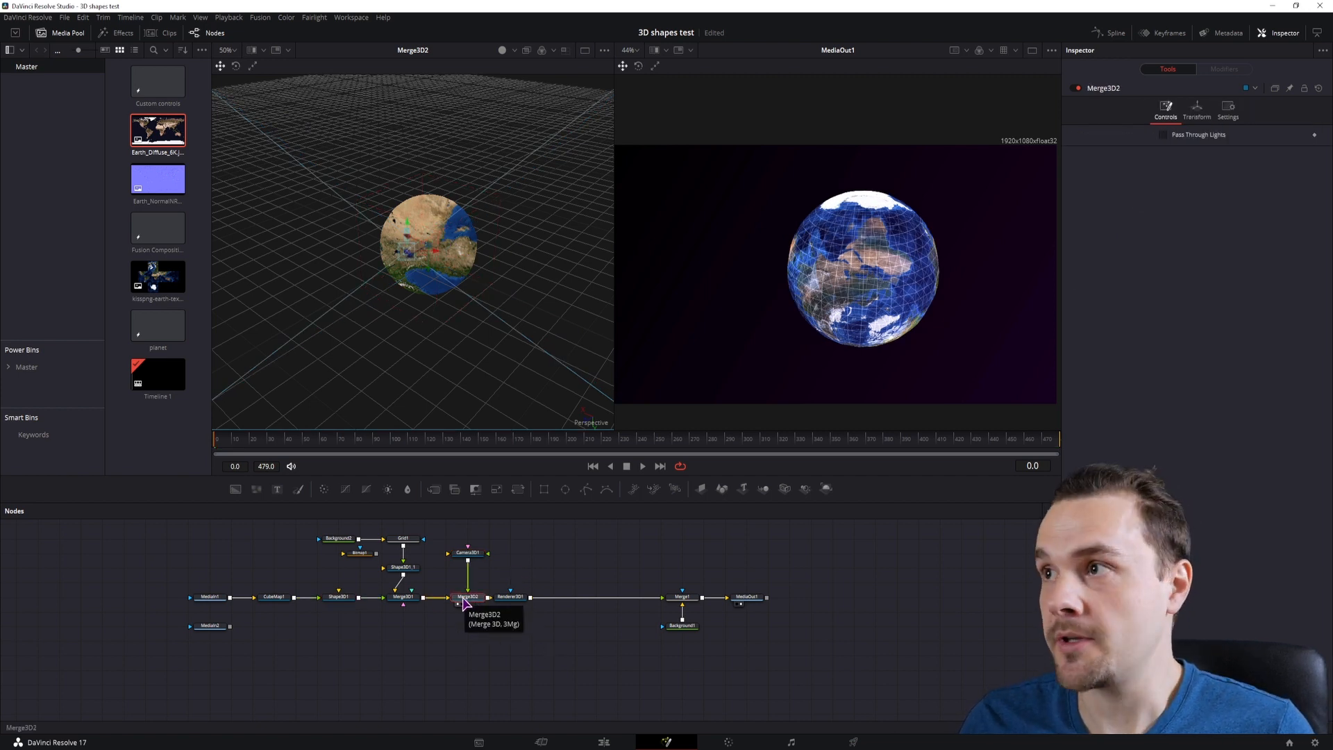
left_click(1197, 109)
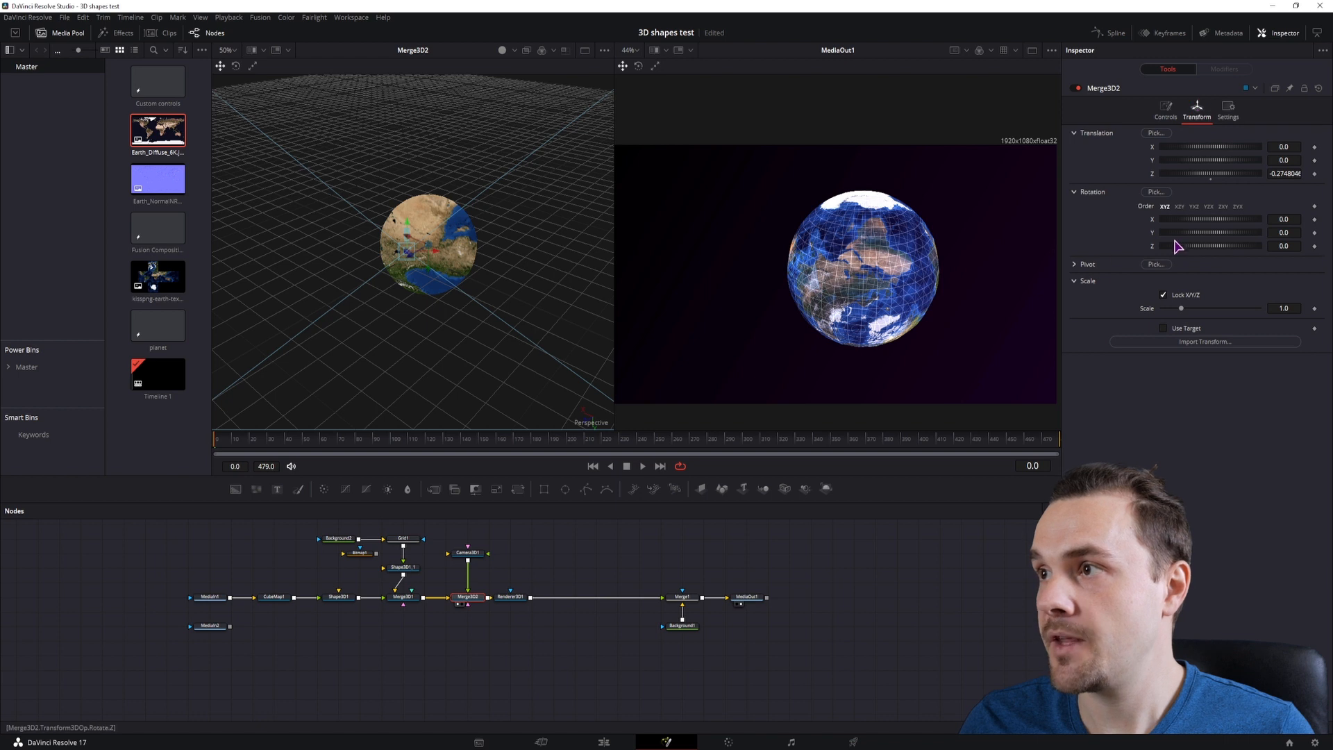
mouse_move(1172, 236)
left_mouse_down()
mouse_move(1243, 238)
mouse_move(1169, 242)
left_mouse_up()
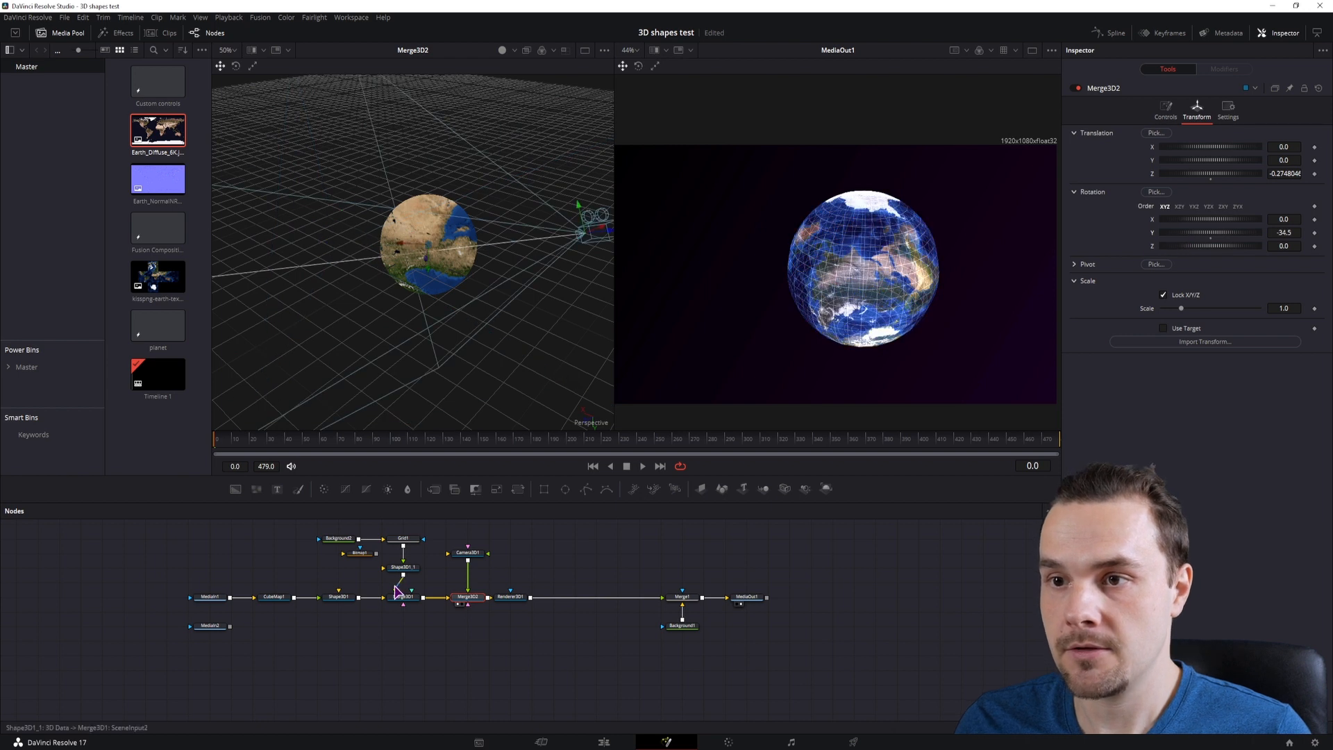
Try routing the grid sphere into Merge3D2, rotate Merge3D2 around the Y axis, and reconnect the grid sphere to Merge3D1
left_click_drag(397, 589, 465, 603)
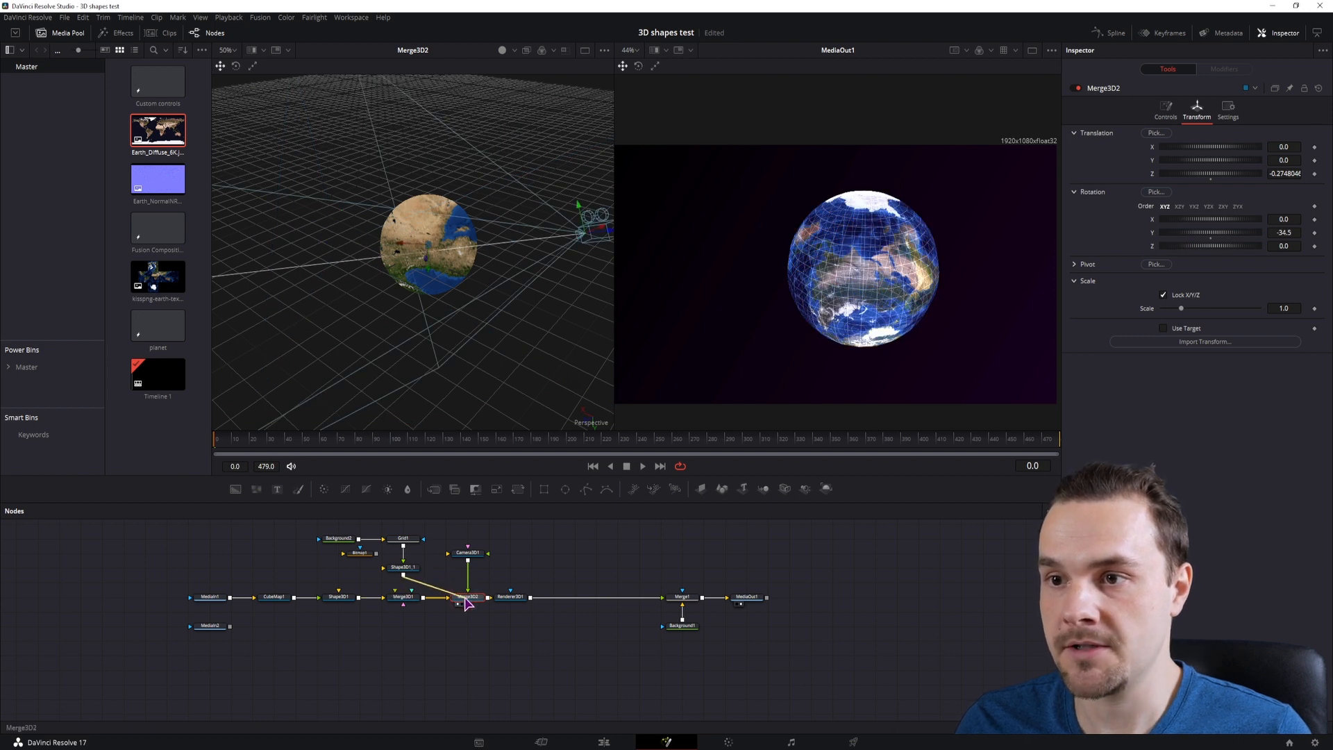
mouse_move(1213, 234)
left_mouse_down()
mouse_move(1184, 237)
mouse_move(1212, 231)
left_mouse_up()
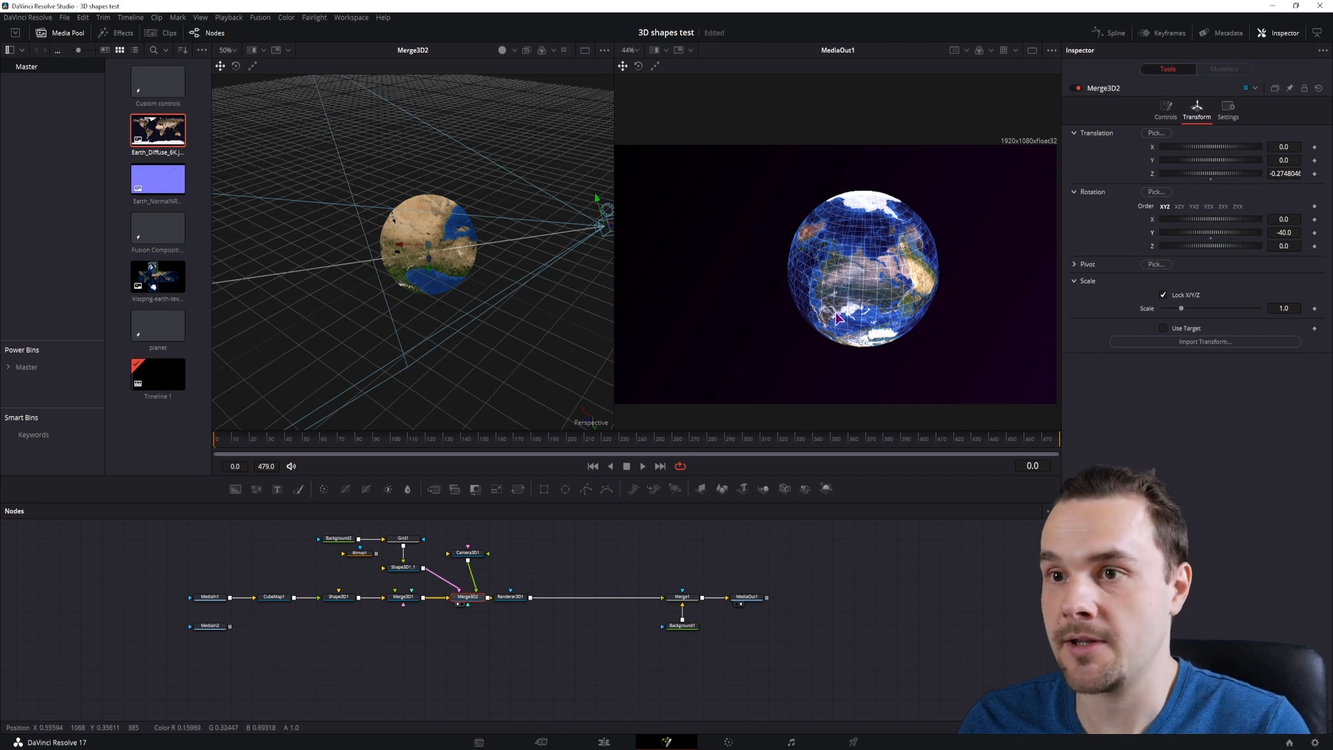
left_click_drag(1172, 240, 1189, 233)
left_click_drag(460, 589, 406, 598)
Try rotating Merge3D1 to 30.9 around the Y axis, and reset the rotation
left_click(402, 598)
mouse_move(1185, 234)
left_mouse_down()
mouse_move(1175, 243)
mouse_move(1220, 238)
mouse_move(1195, 240)
left_mouse_up()
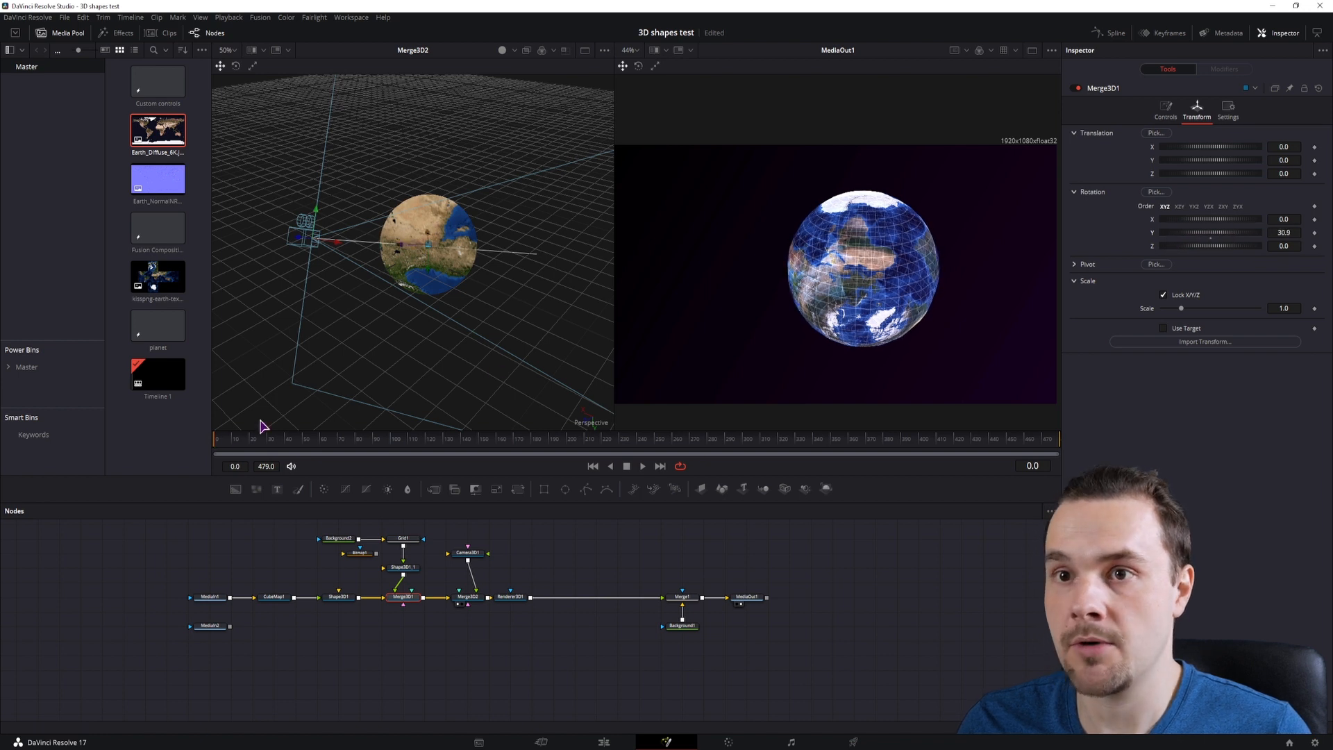
double_click(1222, 243)
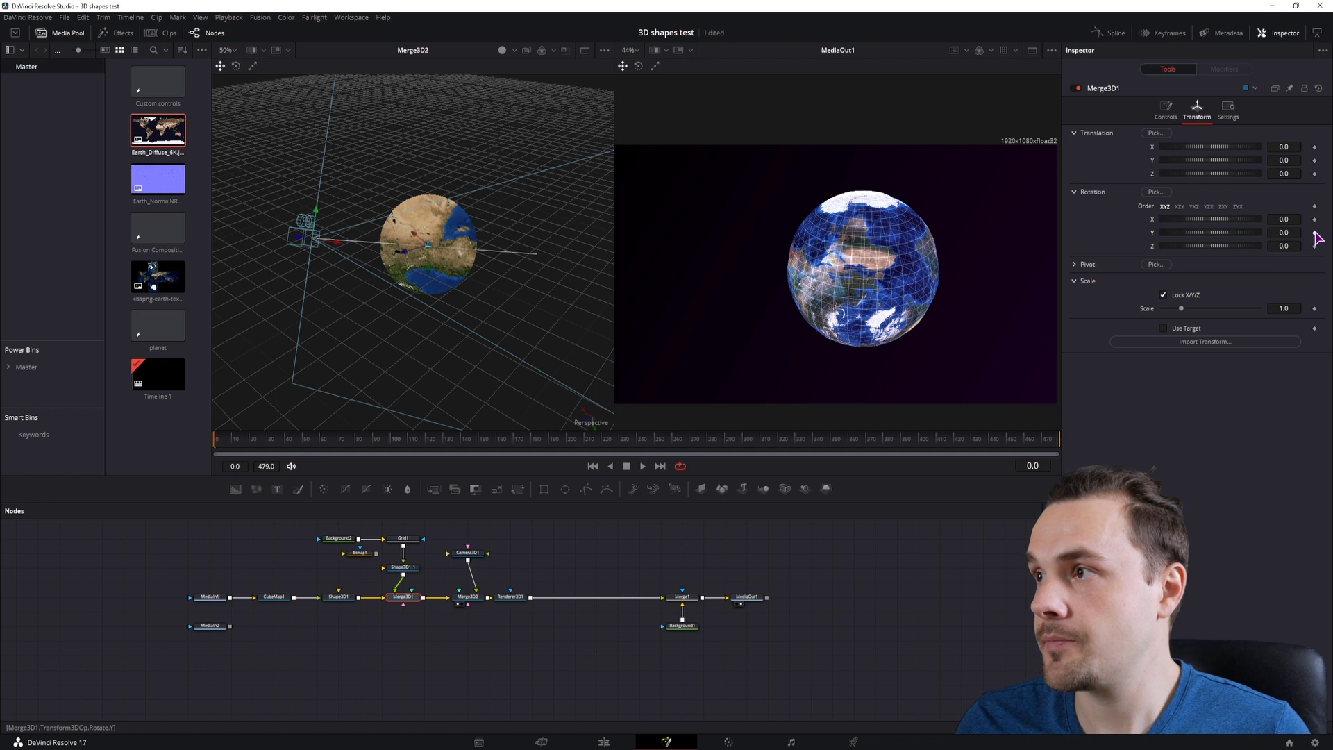
Keyframe the Merge3D1 node's Y rotation at 180 degrees on frame 119
left_click(423, 441)
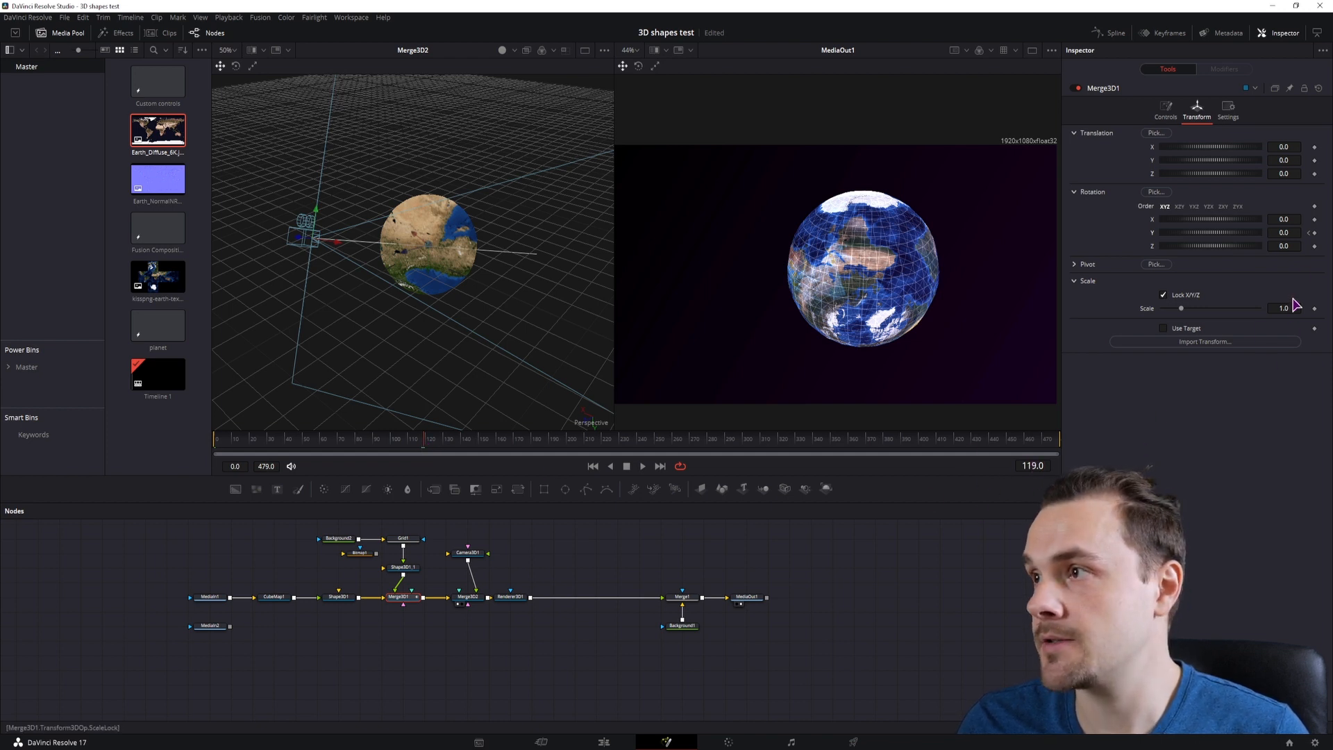
left_click(1292, 232)
type("180")
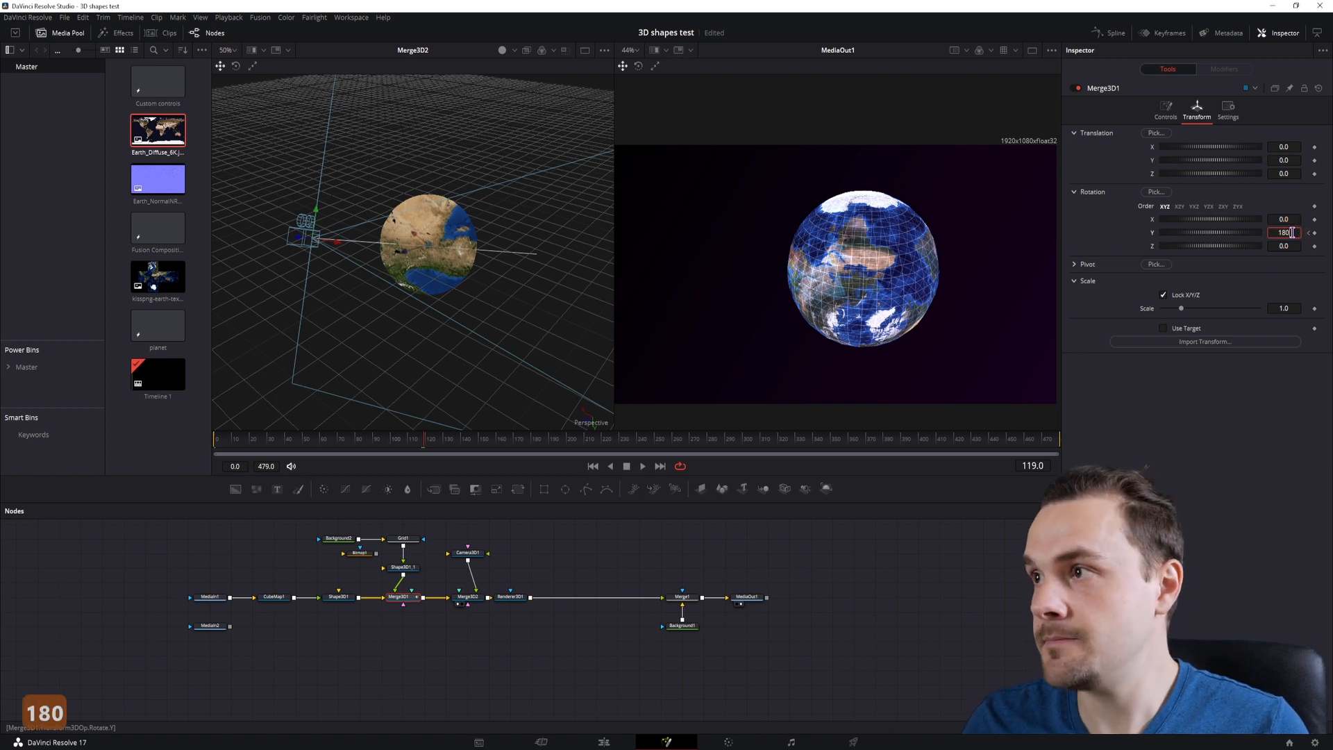
left_click(1253, 457)
left_click(629, 516)
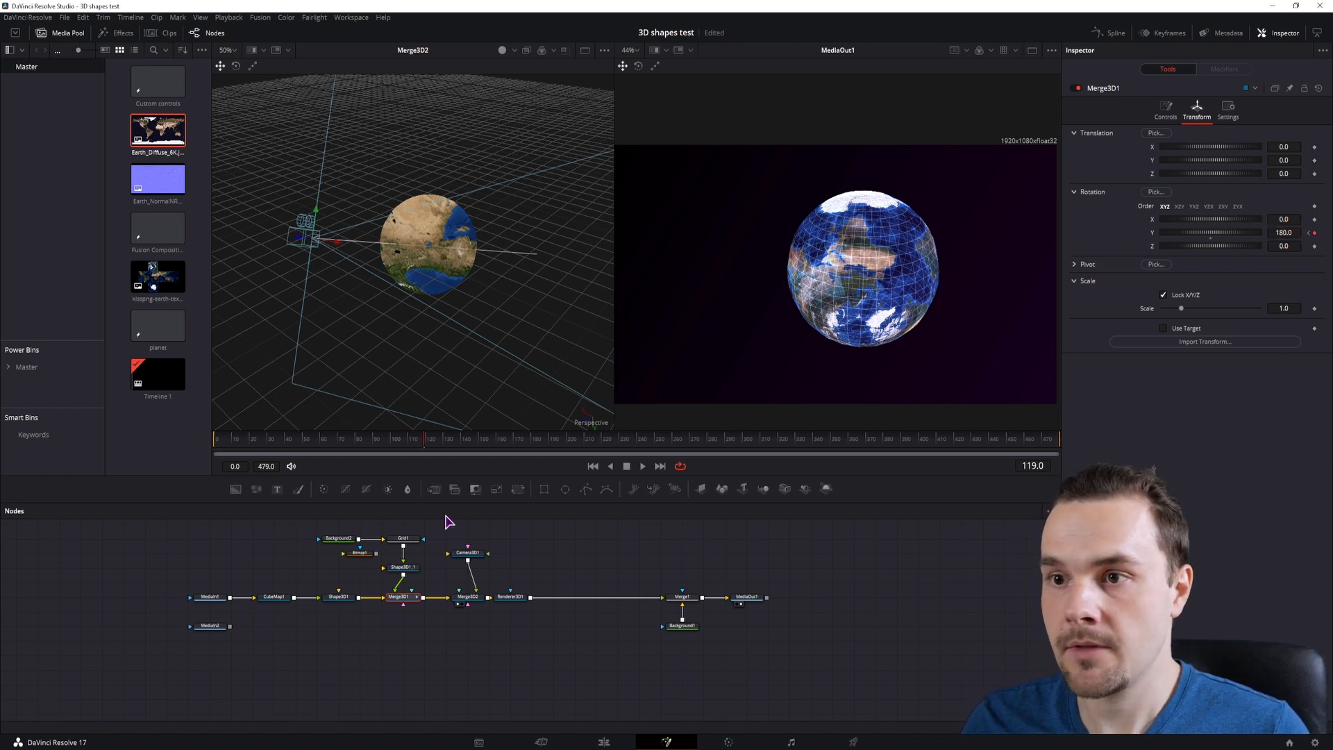
Keyframe the Merge3D2 node's Y rotation at 180 degrees on frame 119 and at 0 on frame 0
left_click(467, 597)
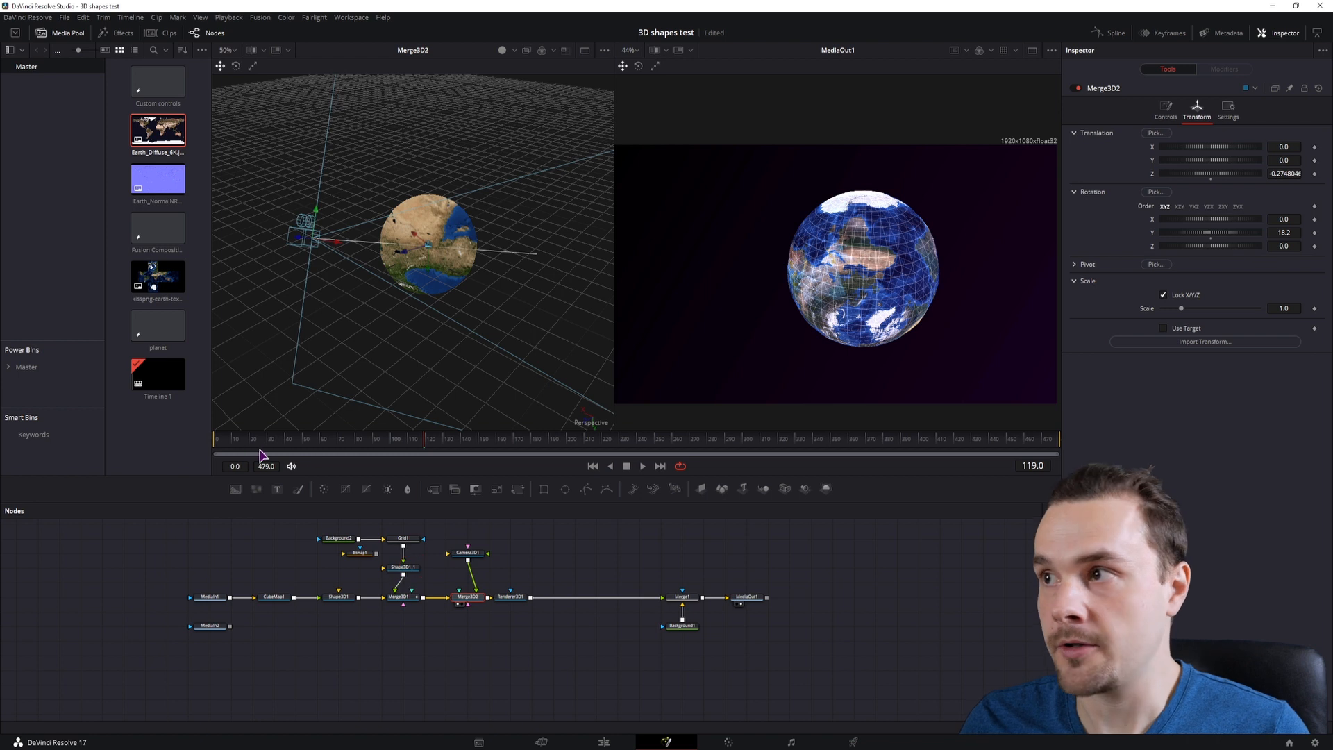
left_click(1291, 233)
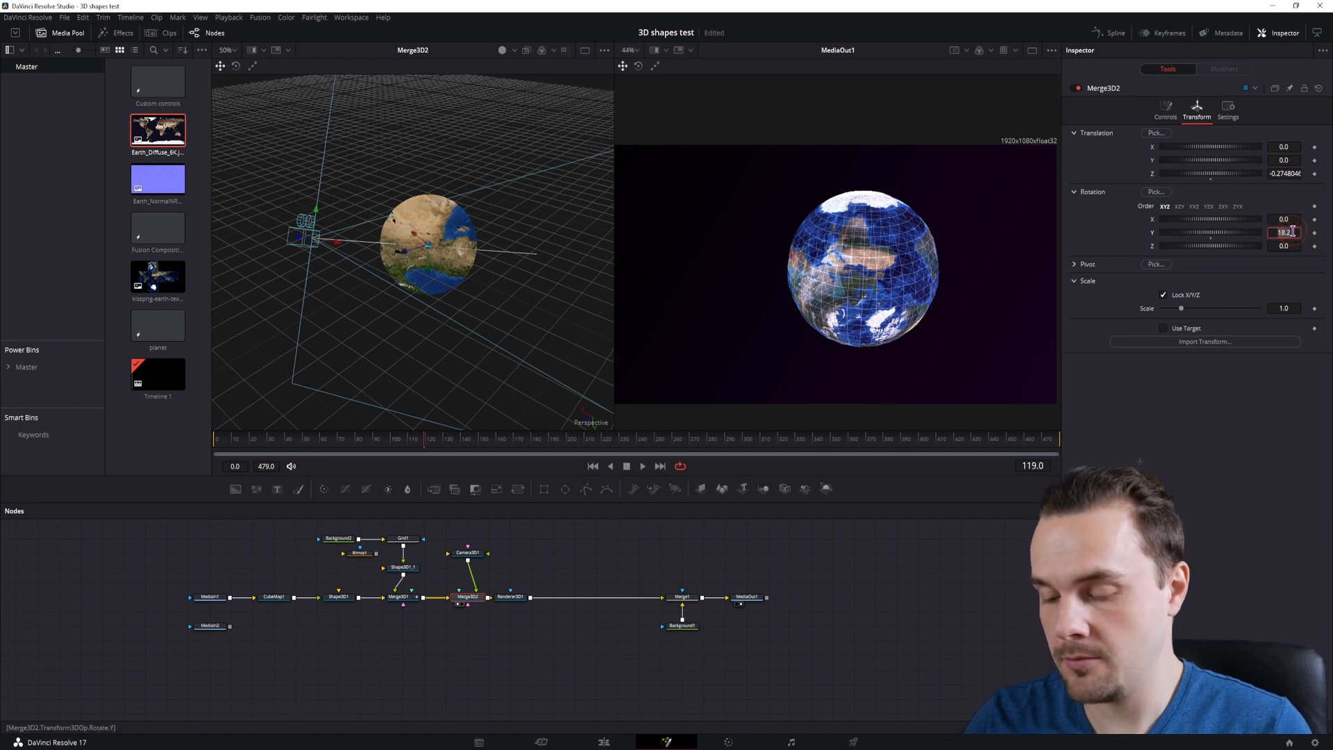
type("180")
key("Return")
left_click(218, 439)
left_click(1295, 231)
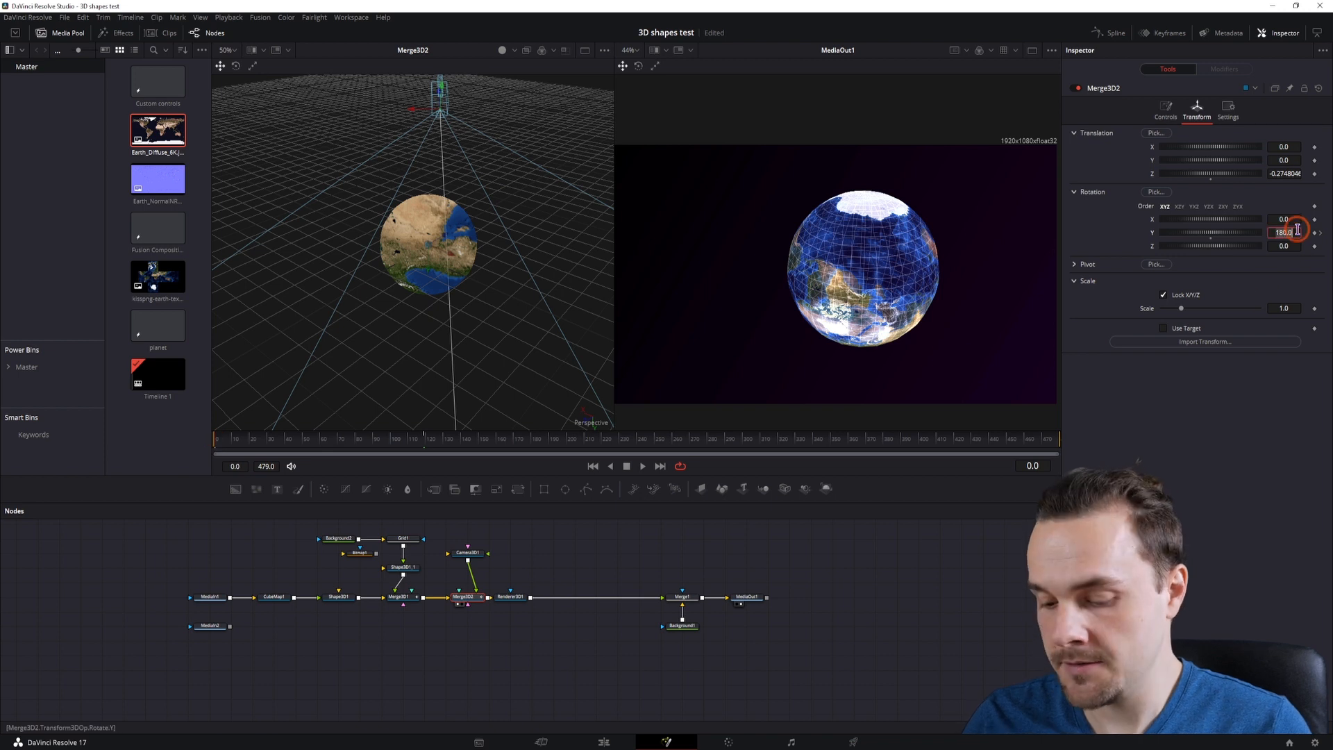
type("0")
key("Return")
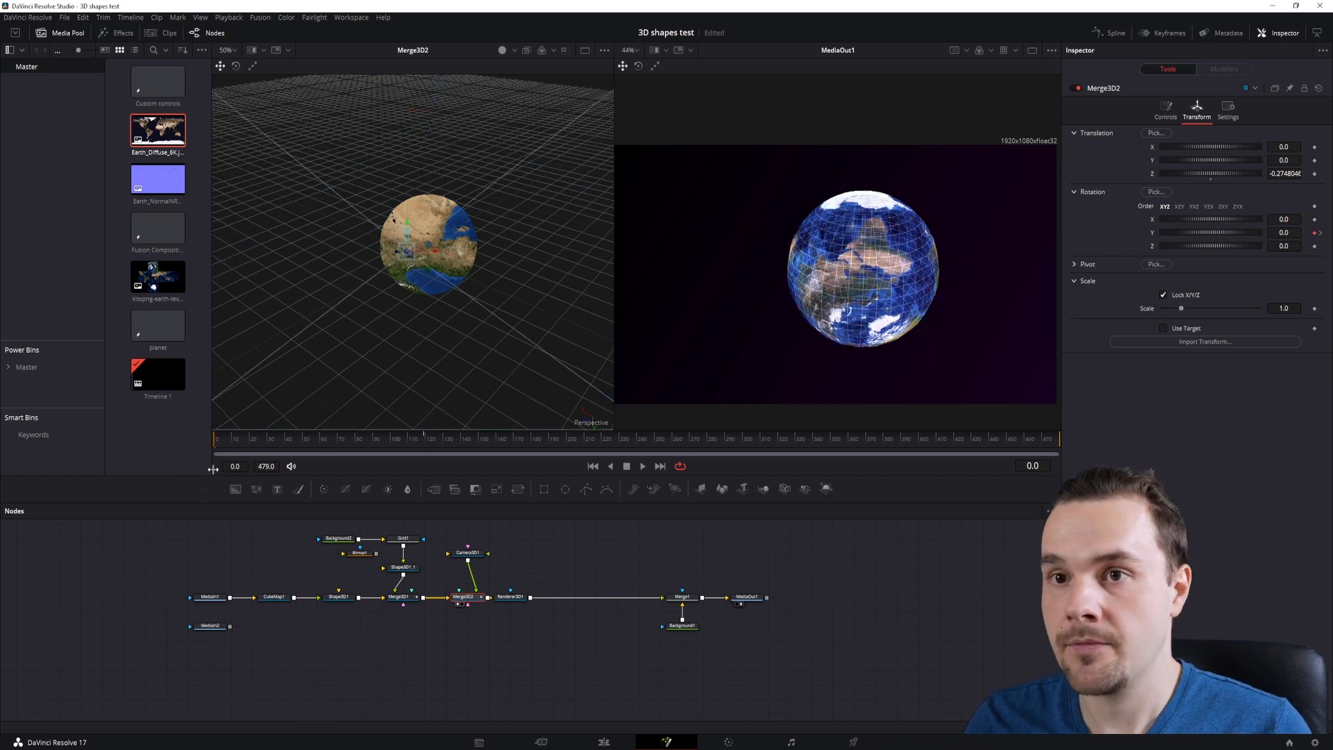
Scrub through the rotation animation and view the MediaIn1 and MediaIn2 Earth textures for comparison
left_click_drag(222, 448, 413, 430)
left_click(210, 597)
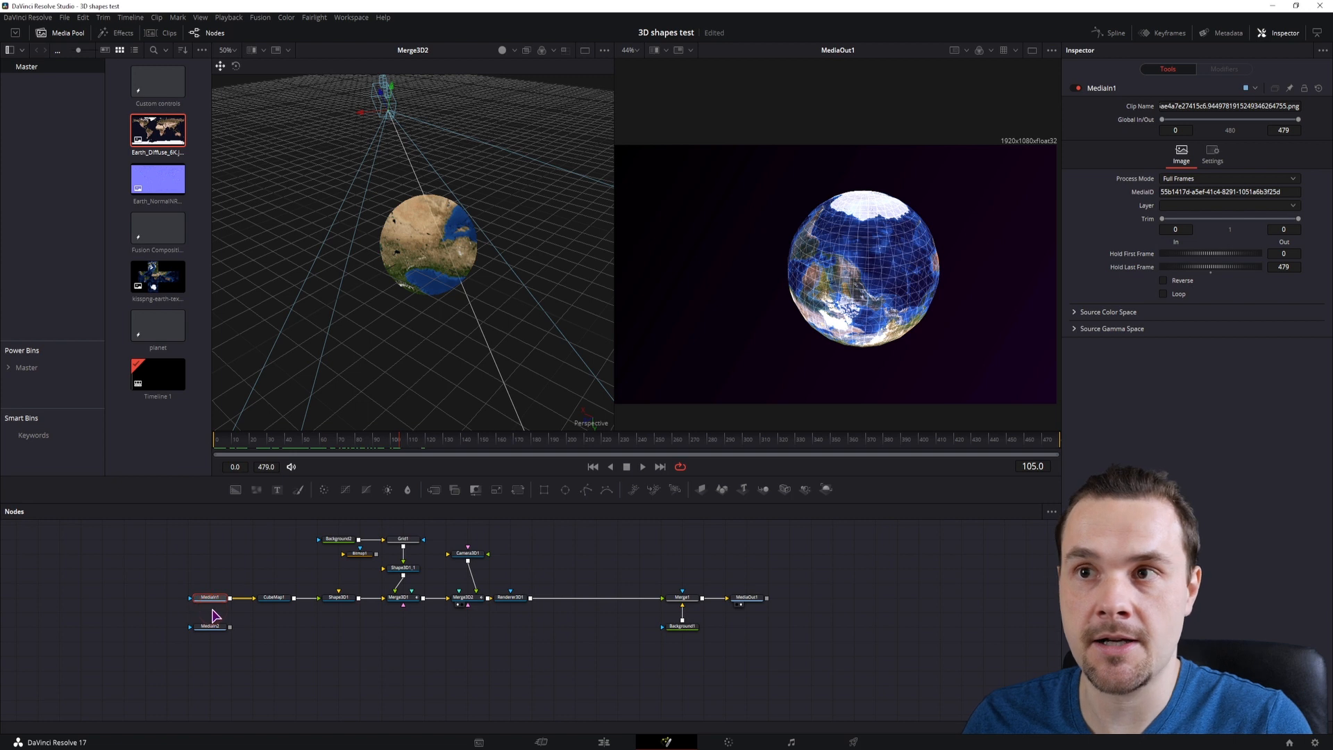
key("1")
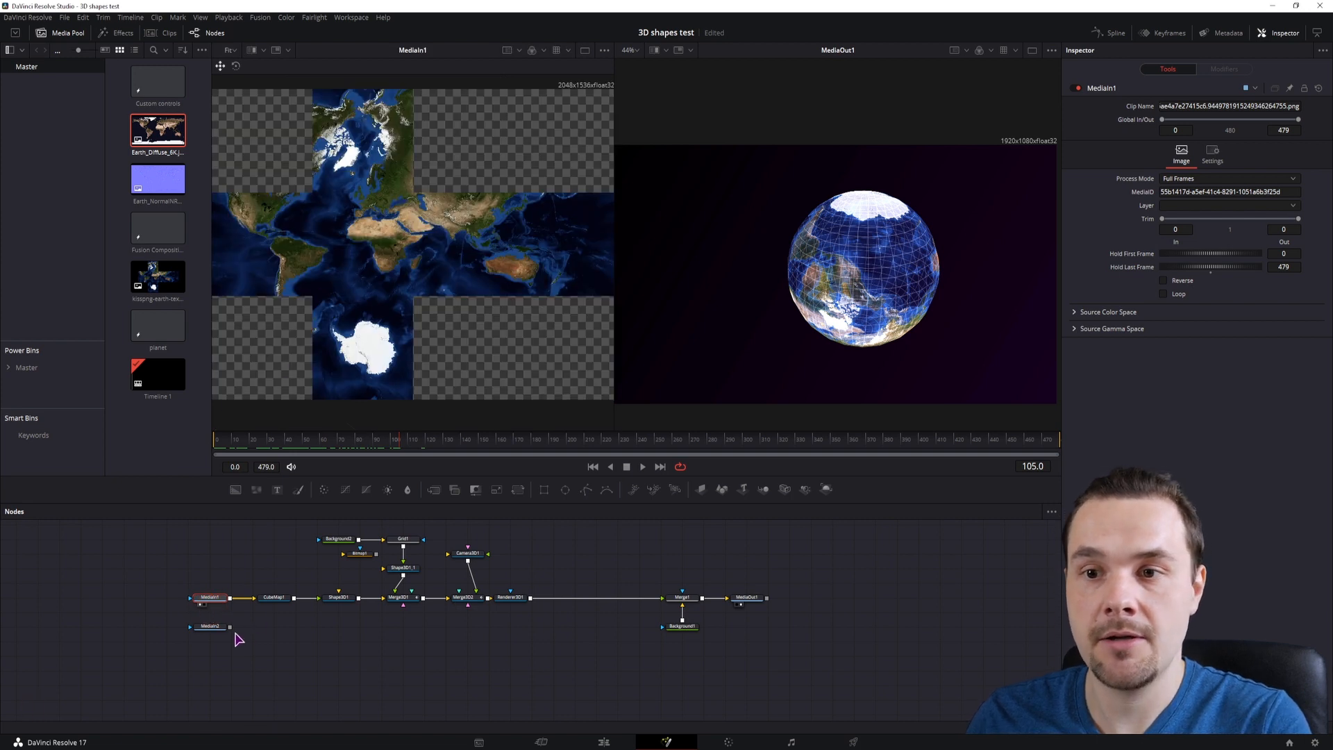
left_click(207, 625)
key("1")
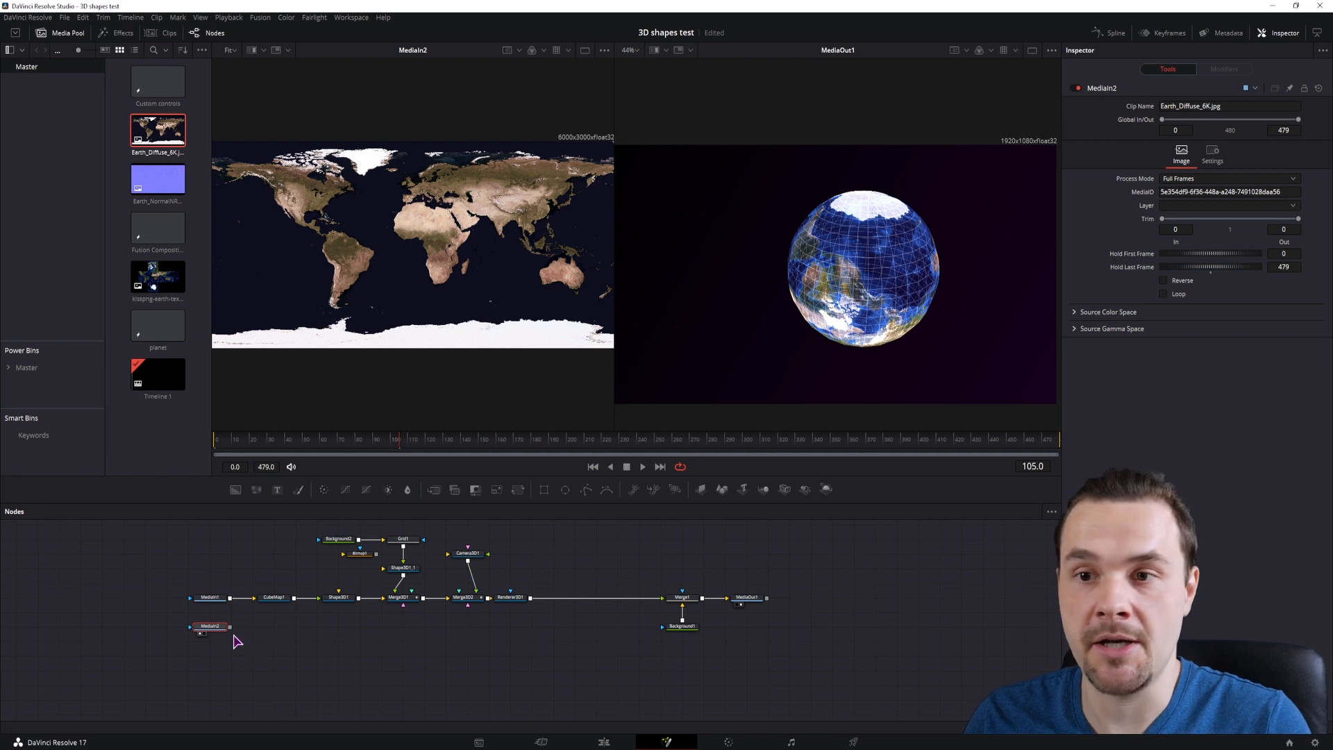
left_click_drag(425, 445, 460, 452)
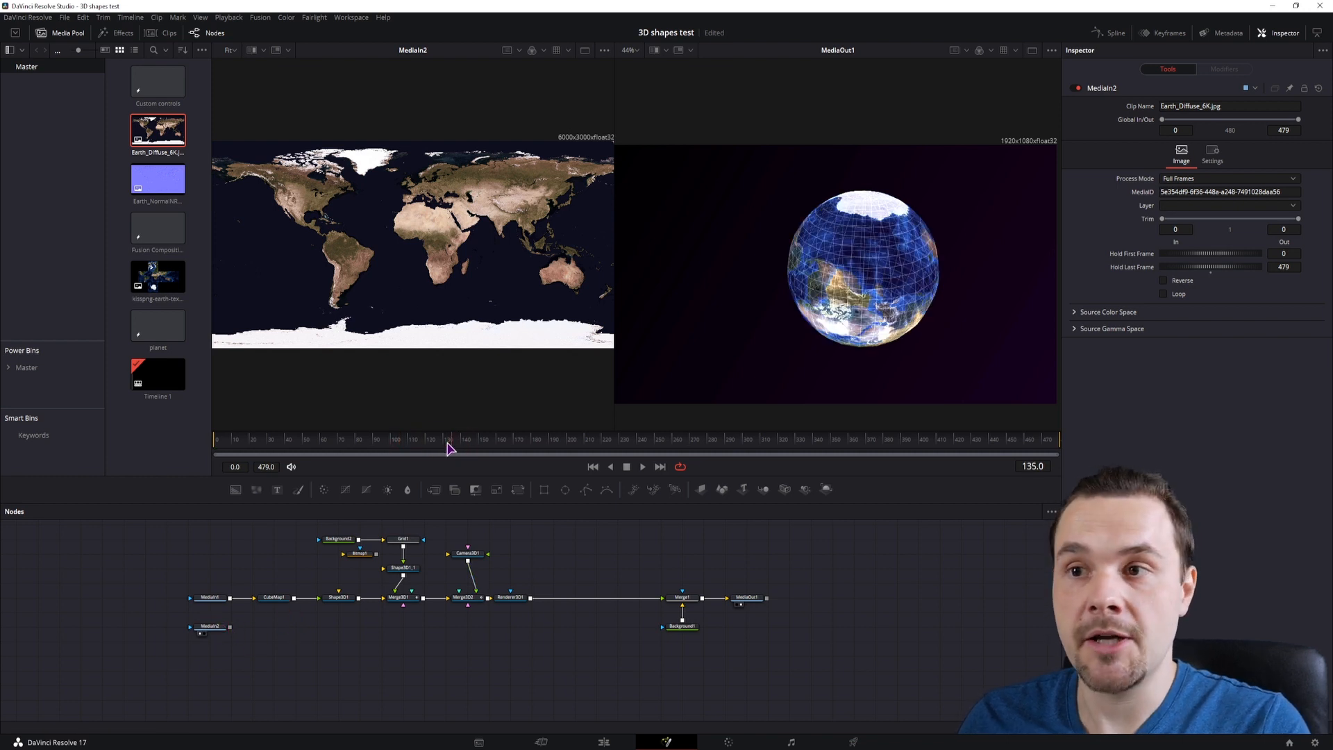
Set all Y rotation keyframes of Merge3D2 to repeat relatively in the Spline editor
left_click(463, 598)
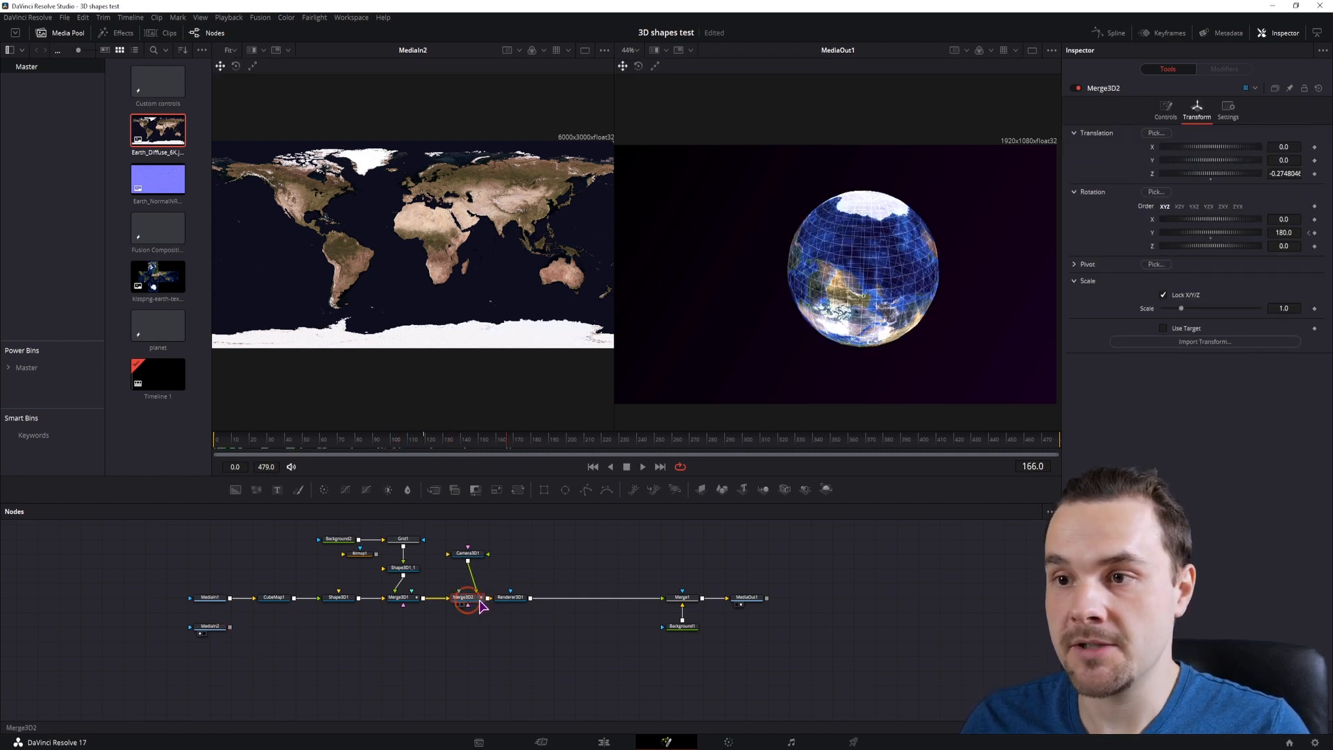
left_click(1118, 32)
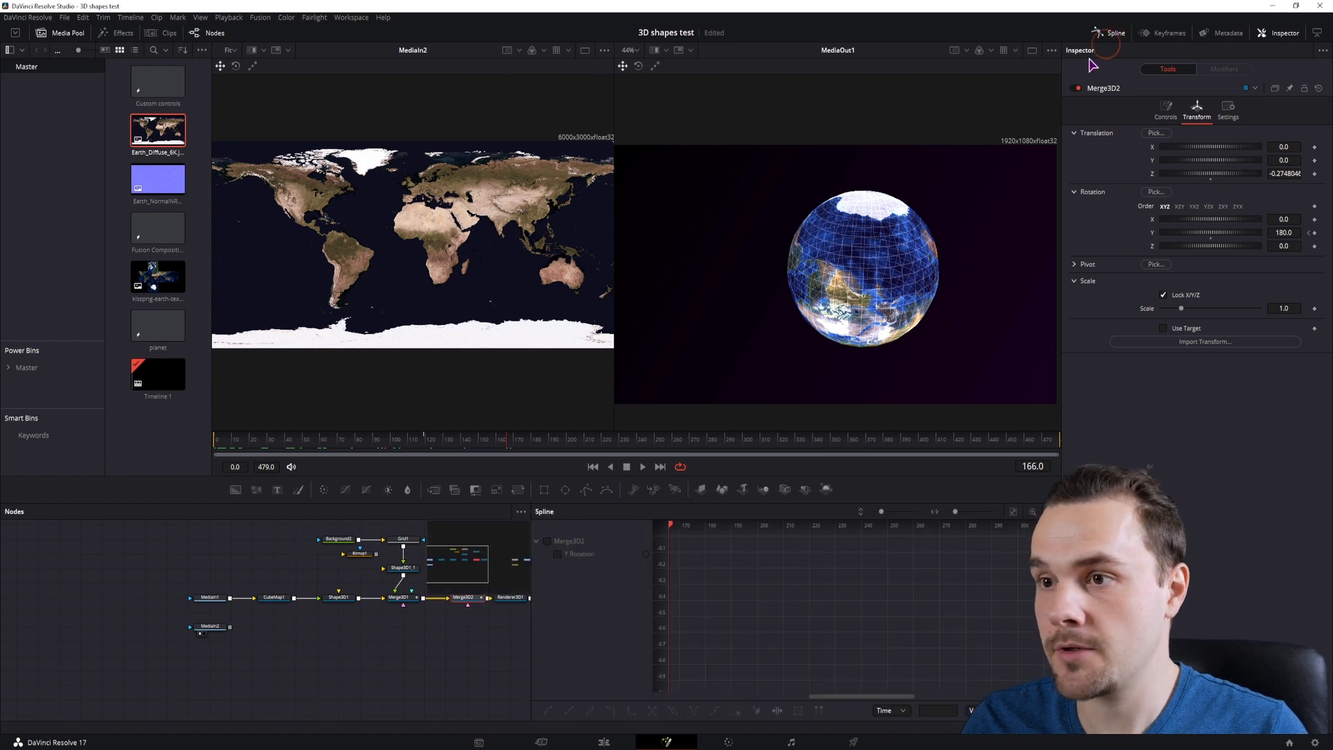
left_click(560, 568)
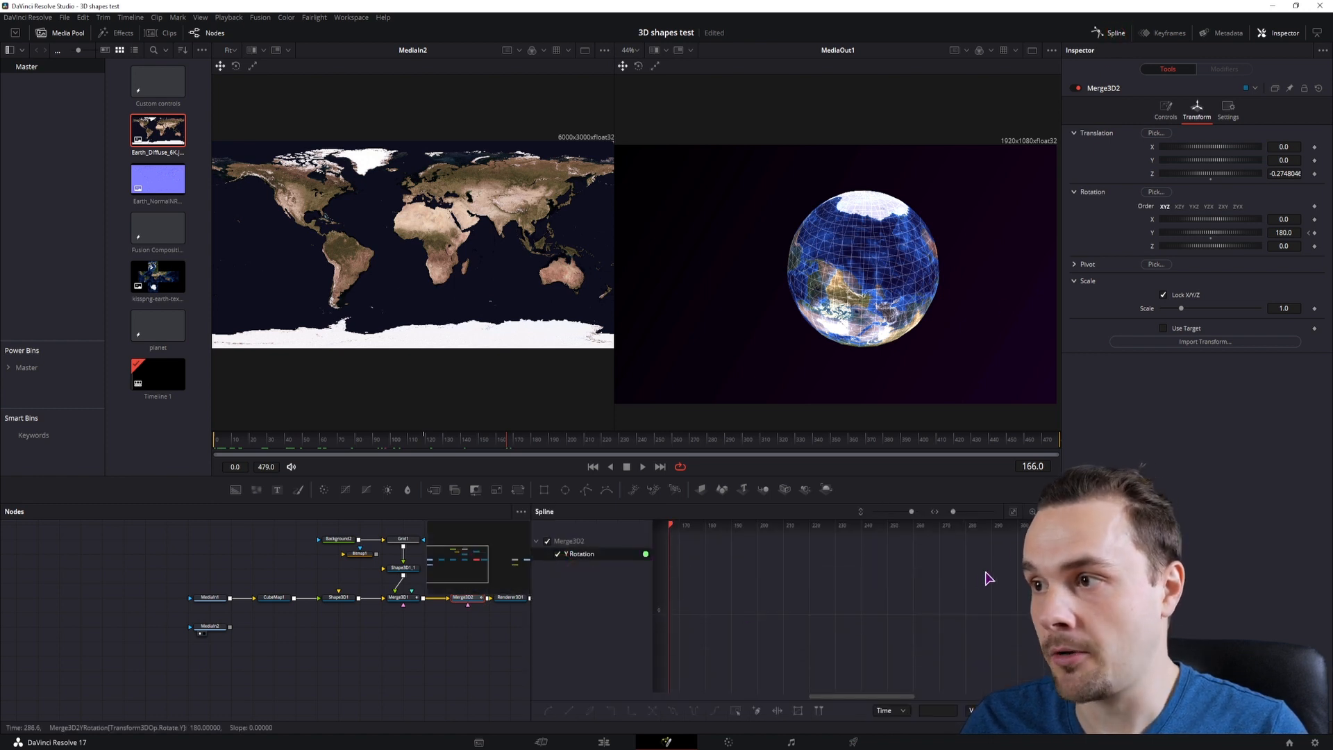
left_click(1013, 511)
left_click_drag(1031, 538, 690, 686)
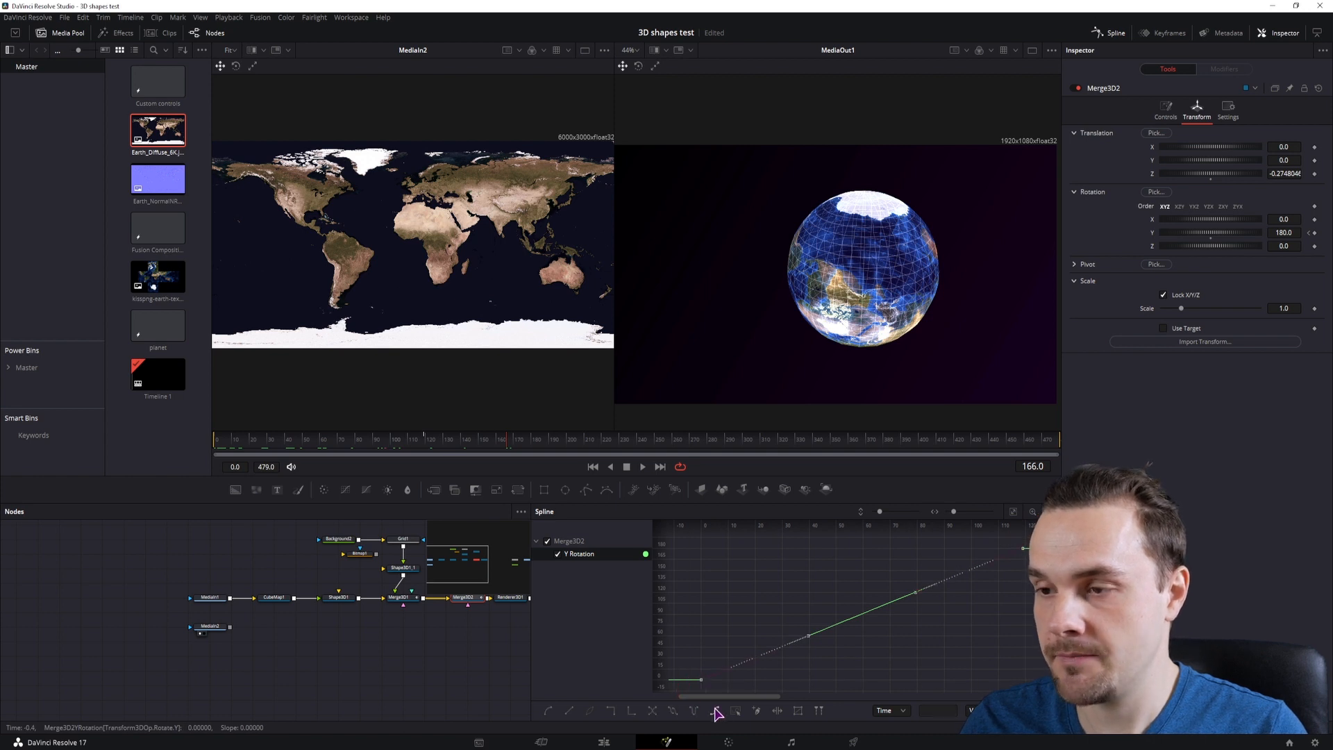
left_click(717, 713)
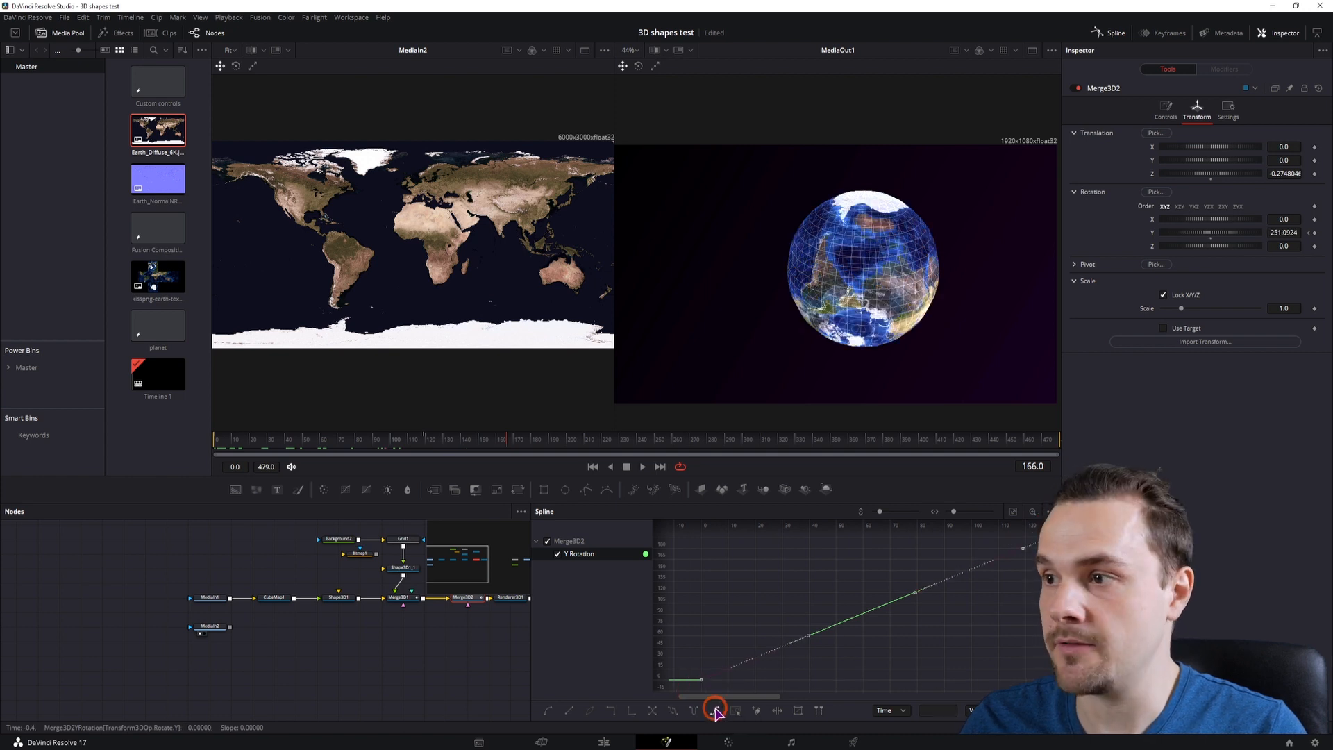
left_click_drag(762, 703, 807, 702)
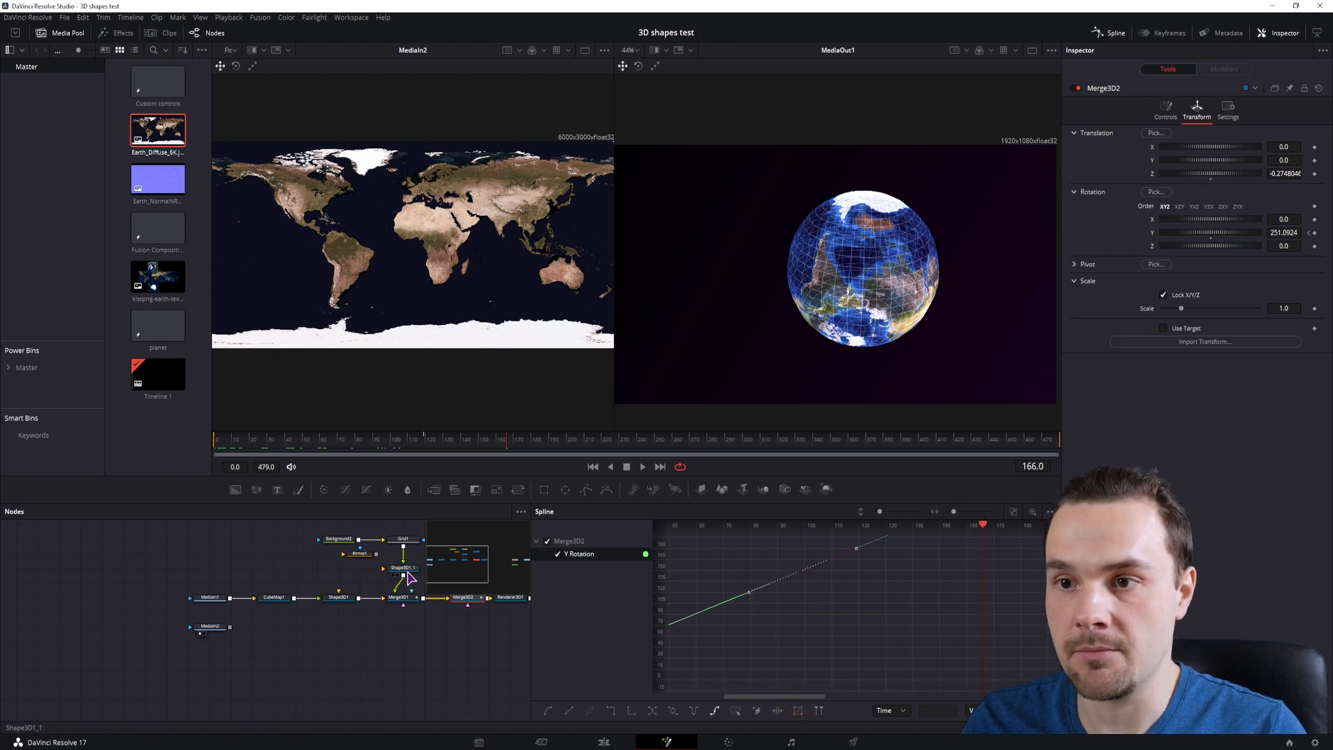
Apply the relative loop to all of Merge3D1's Y rotation keyframes as well, and preview the animation
left_click(399, 597)
left_click(558, 553)
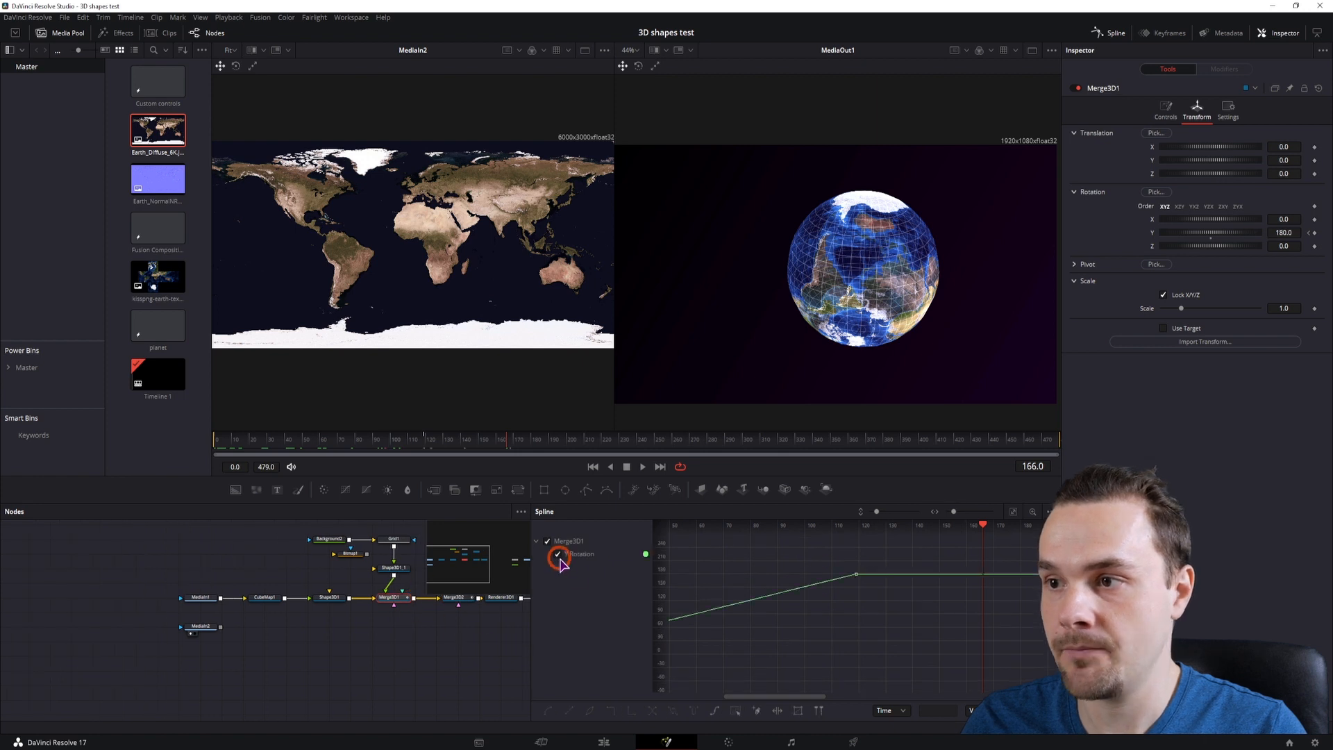
left_click(985, 558)
left_click_drag(1033, 540, 764, 696)
left_click(718, 711)
left_click_drag(503, 458, 556, 453)
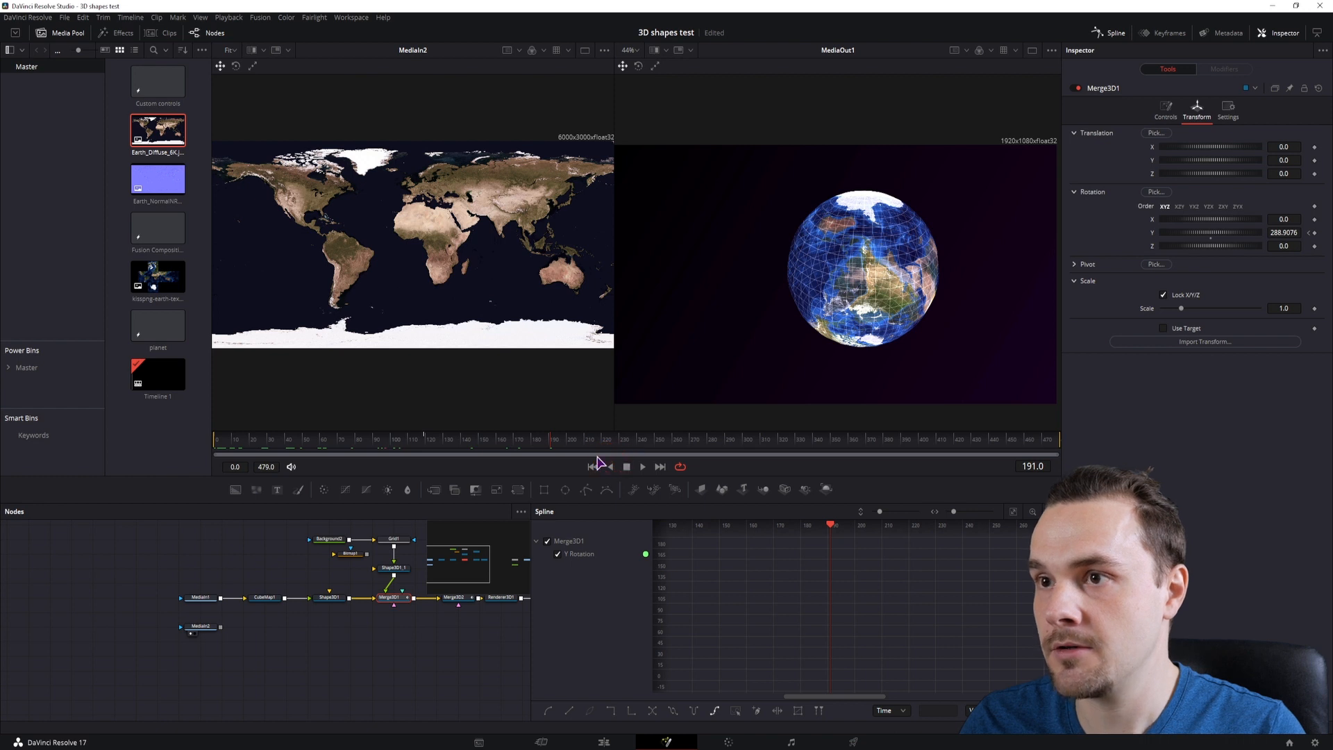
left_click_drag(560, 441, 586, 444)
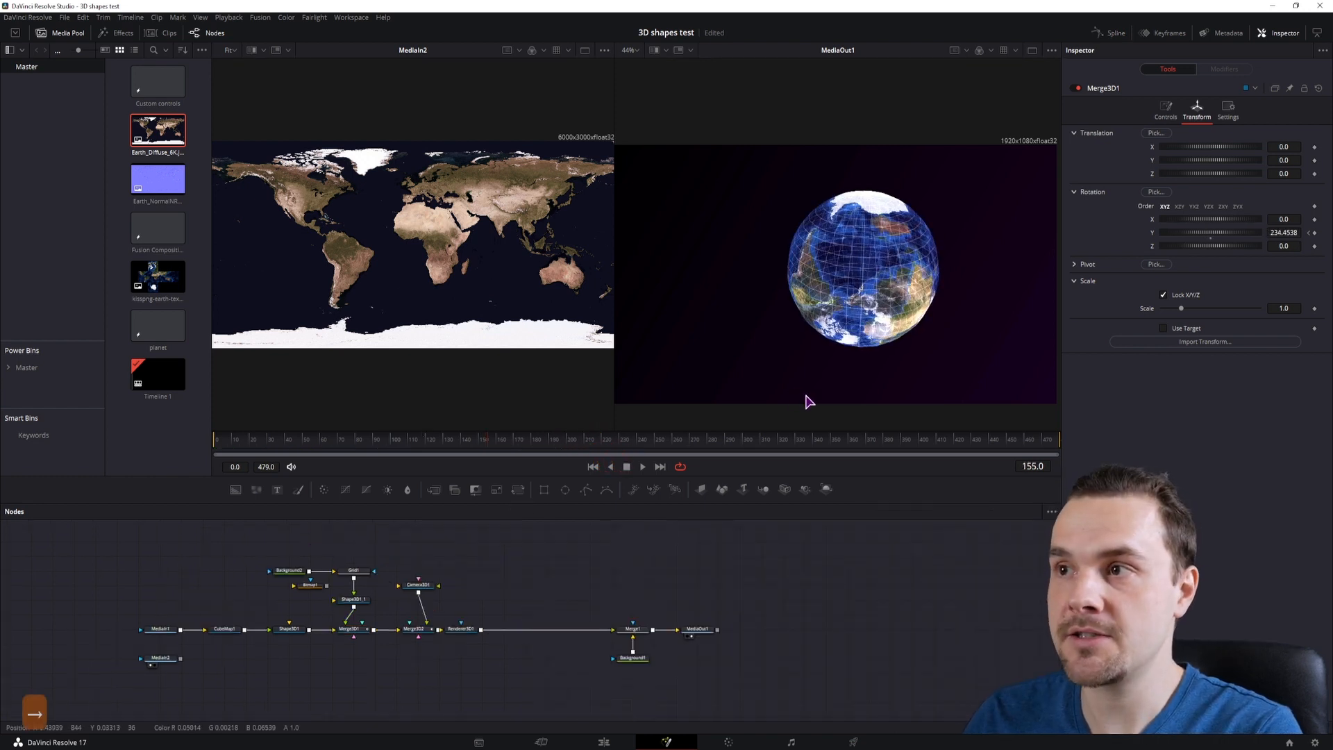
key("Right")
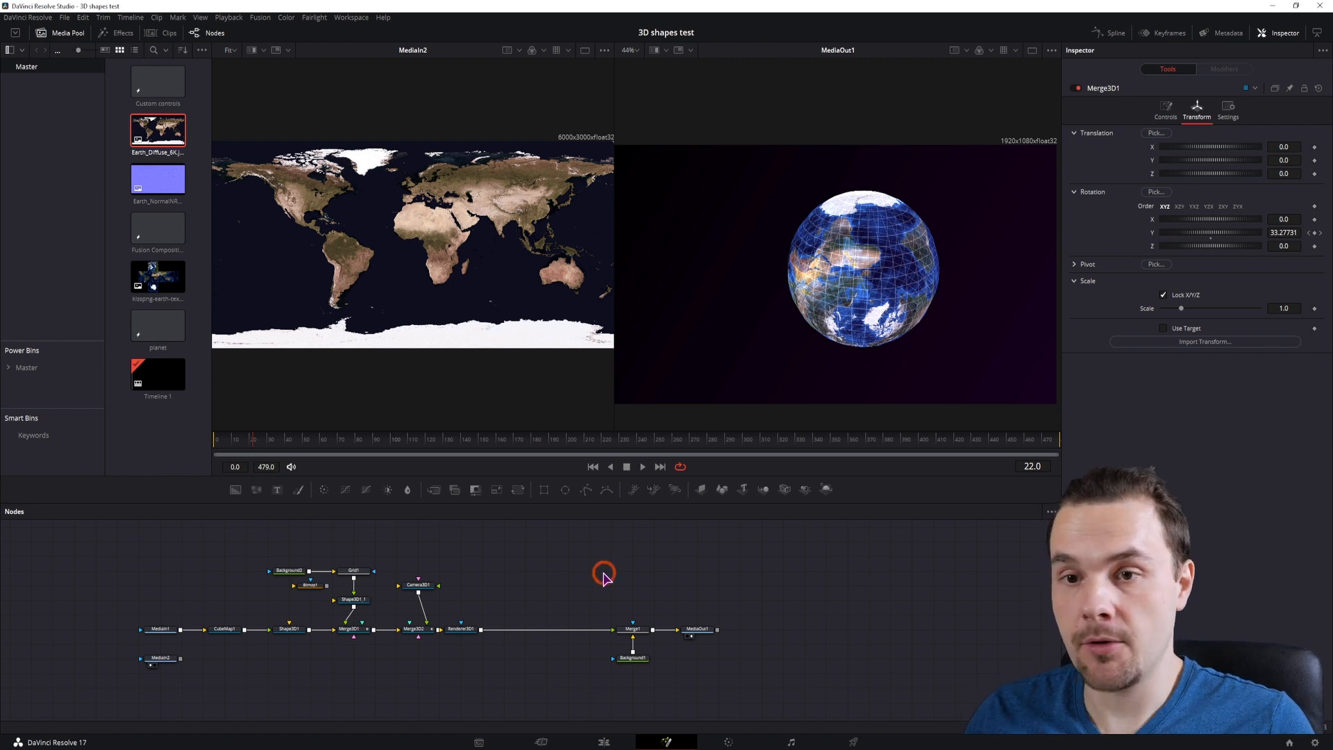
Insert an Edge Detect node between Renderer3D1 and Merge1 and set its mode to Grayscale Edges
key("ctrl+space")
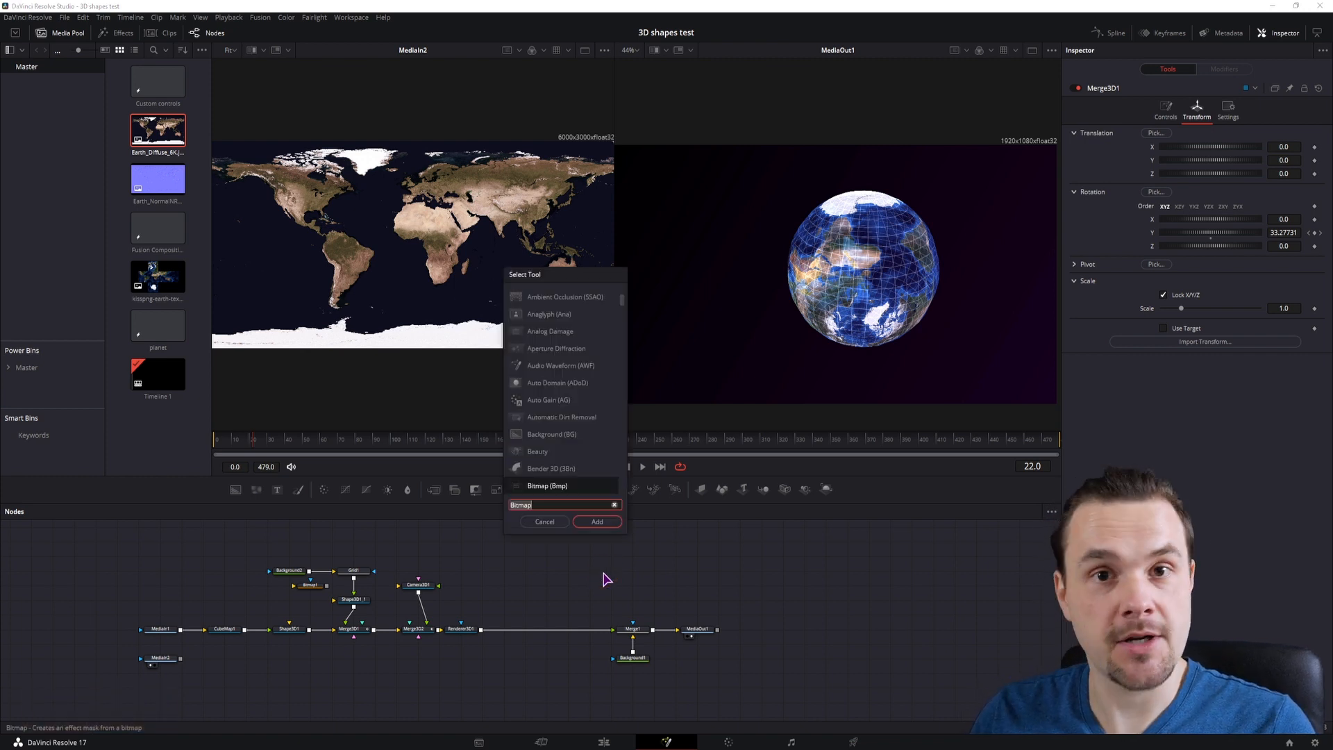
type("edge")
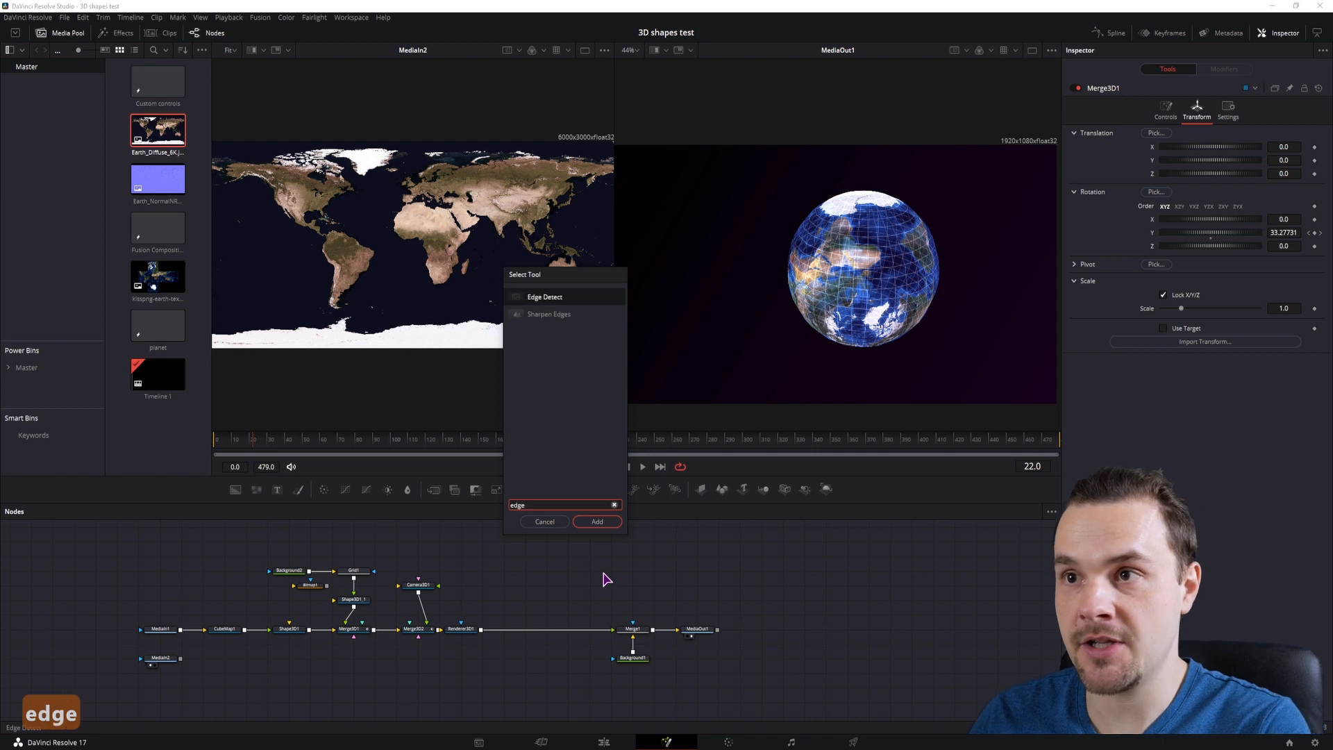
left_click(597, 522)
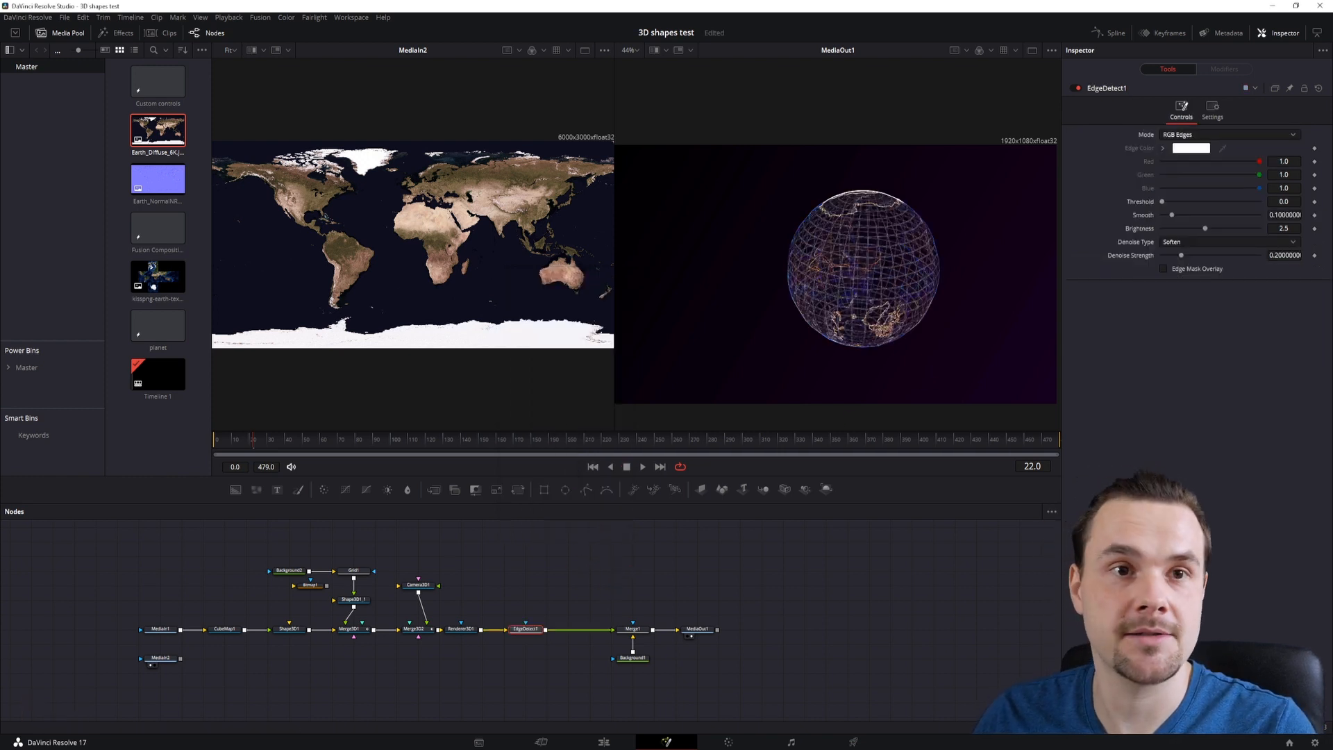
left_click(509, 628)
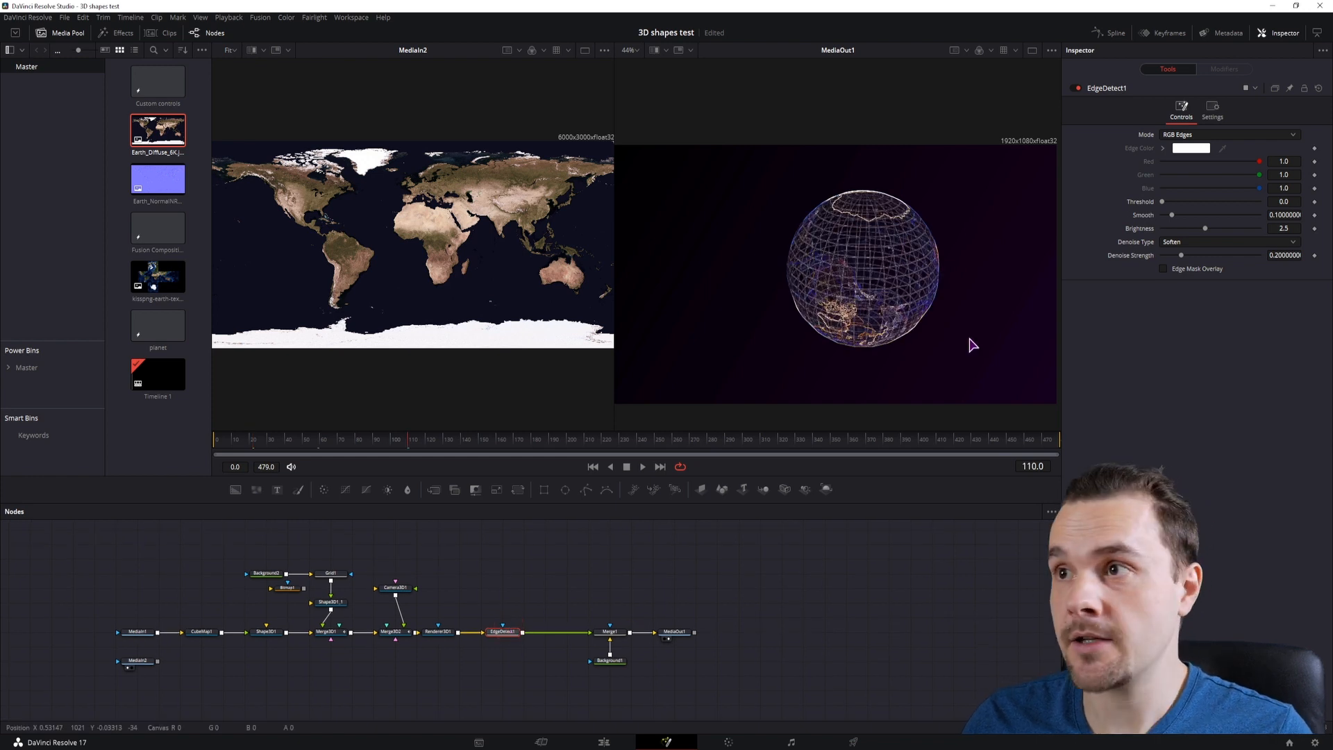
left_click(1195, 136)
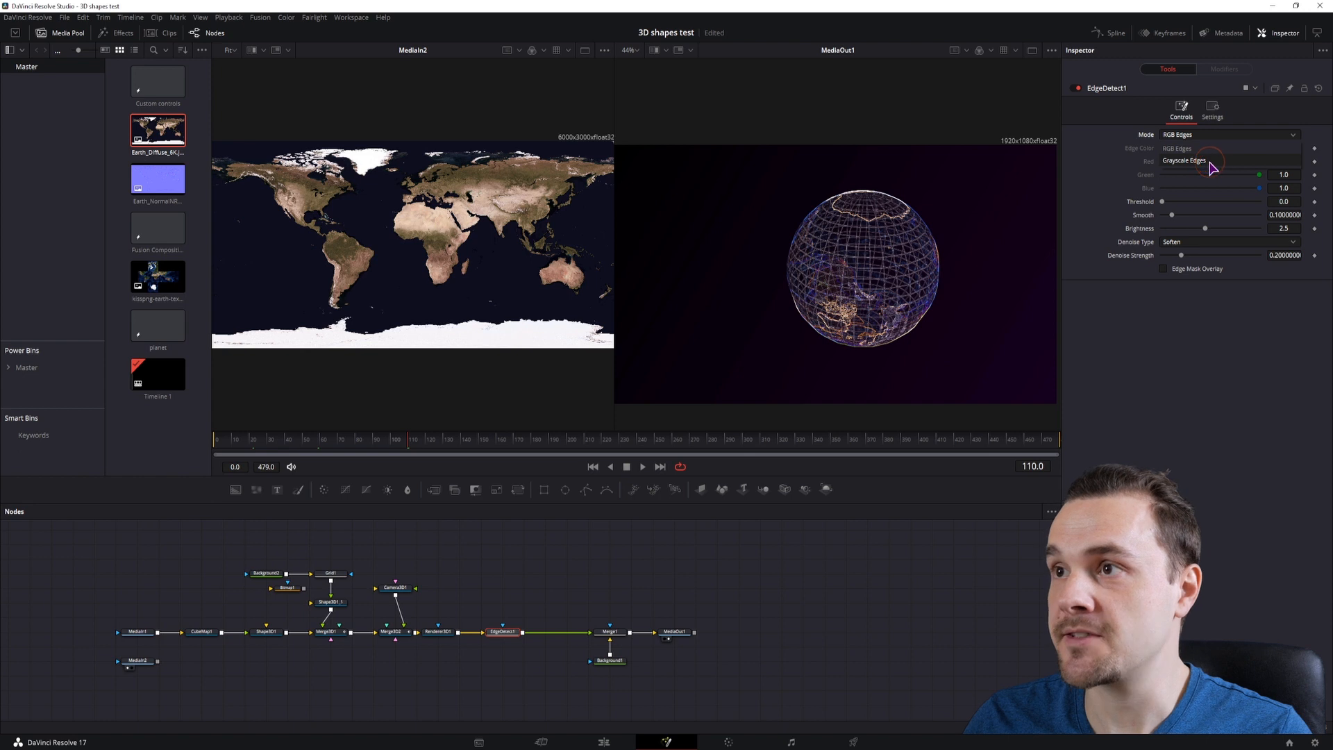
left_click(1208, 161)
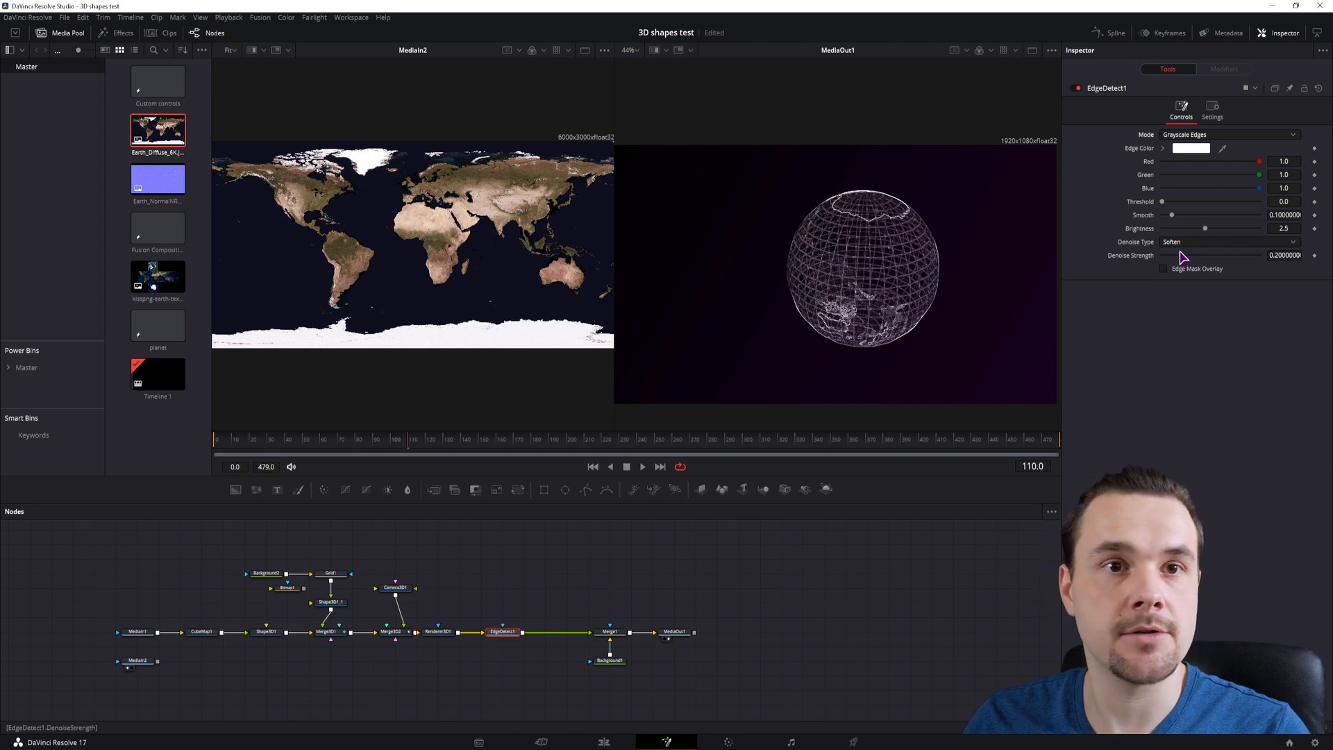
Set the edge detection's threshold to 0.021, smooth to 0.043, brightness to 4.037 and denoise strength to 0.0
left_click_drag(1162, 202, 1164, 202)
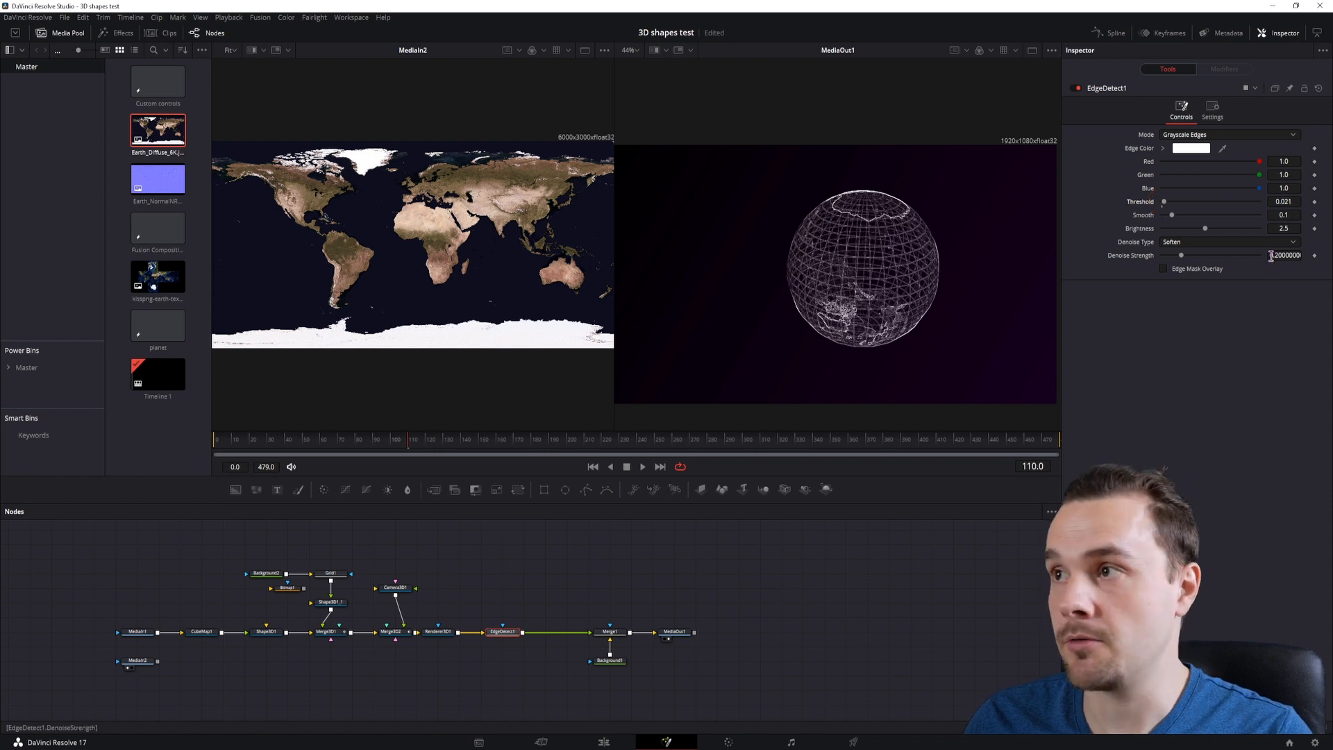
left_click_drag(1171, 215, 1167, 216)
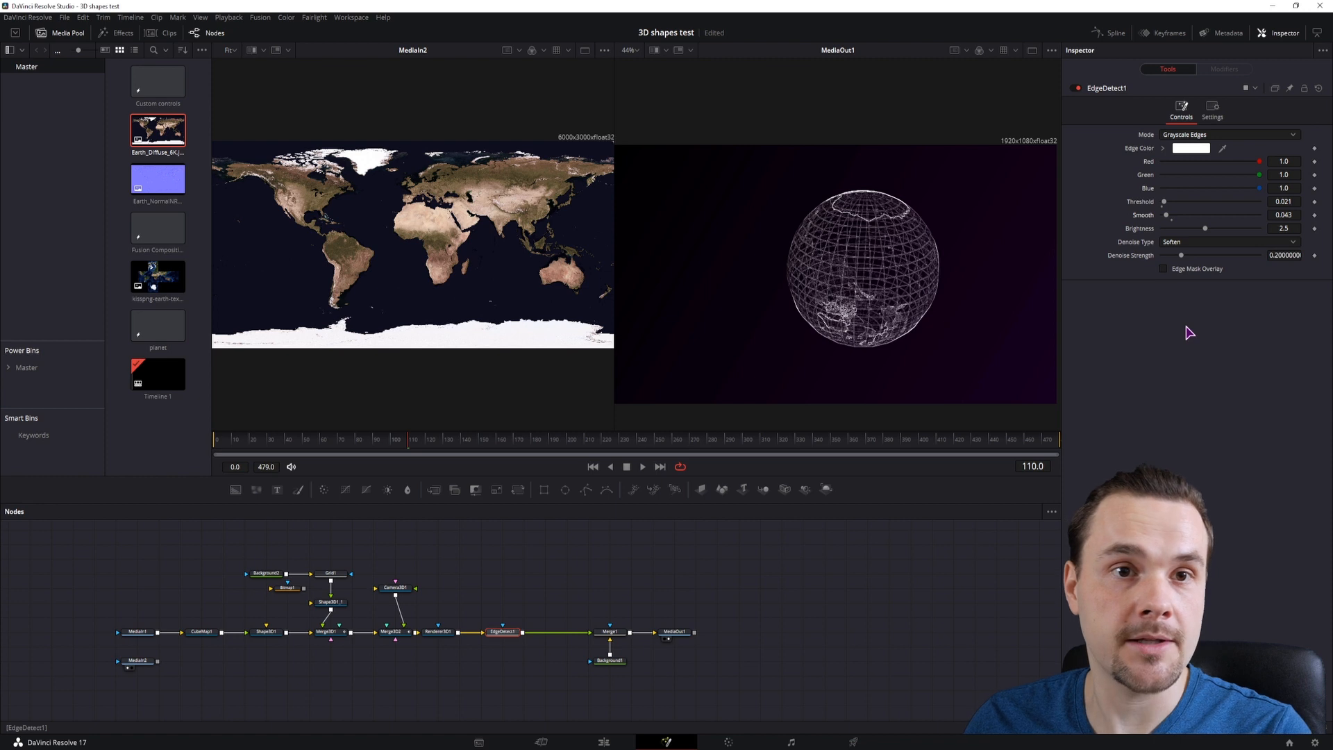
left_click_drag(1204, 229, 1243, 230)
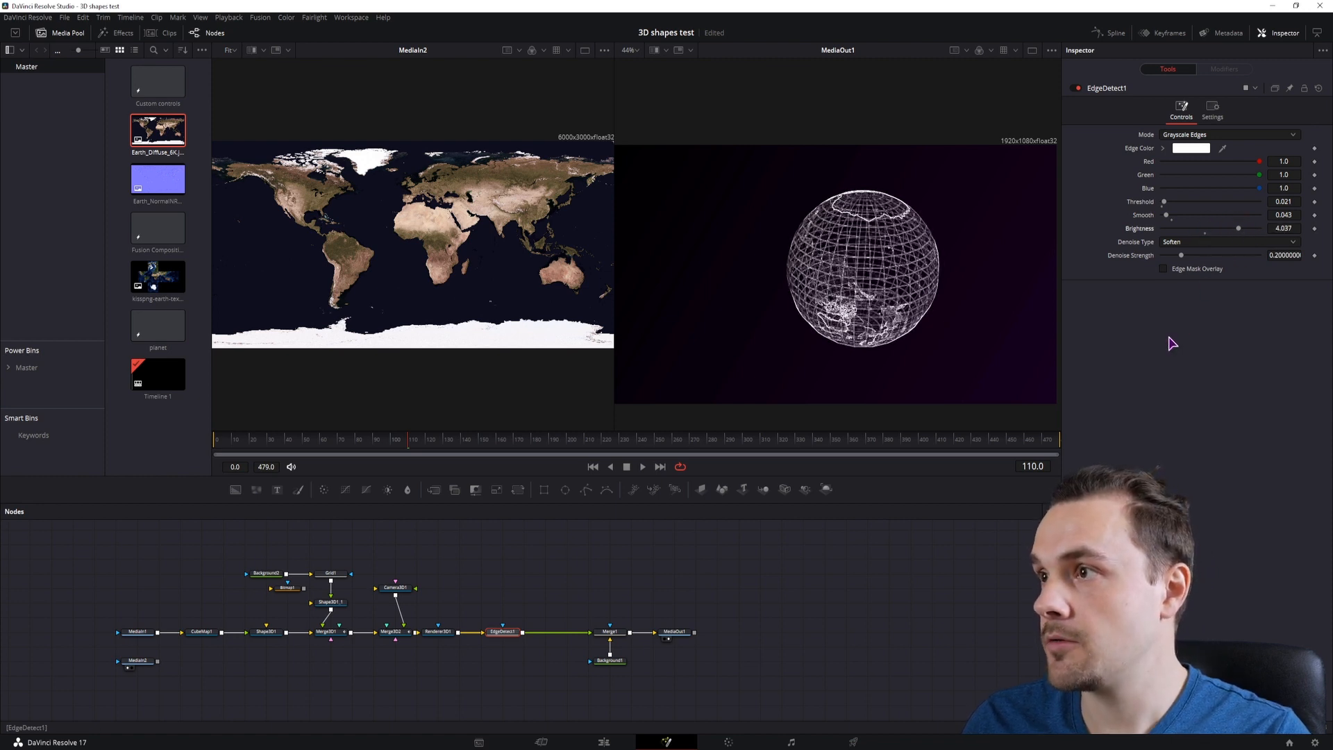
left_click_drag(1181, 256, 1157, 264)
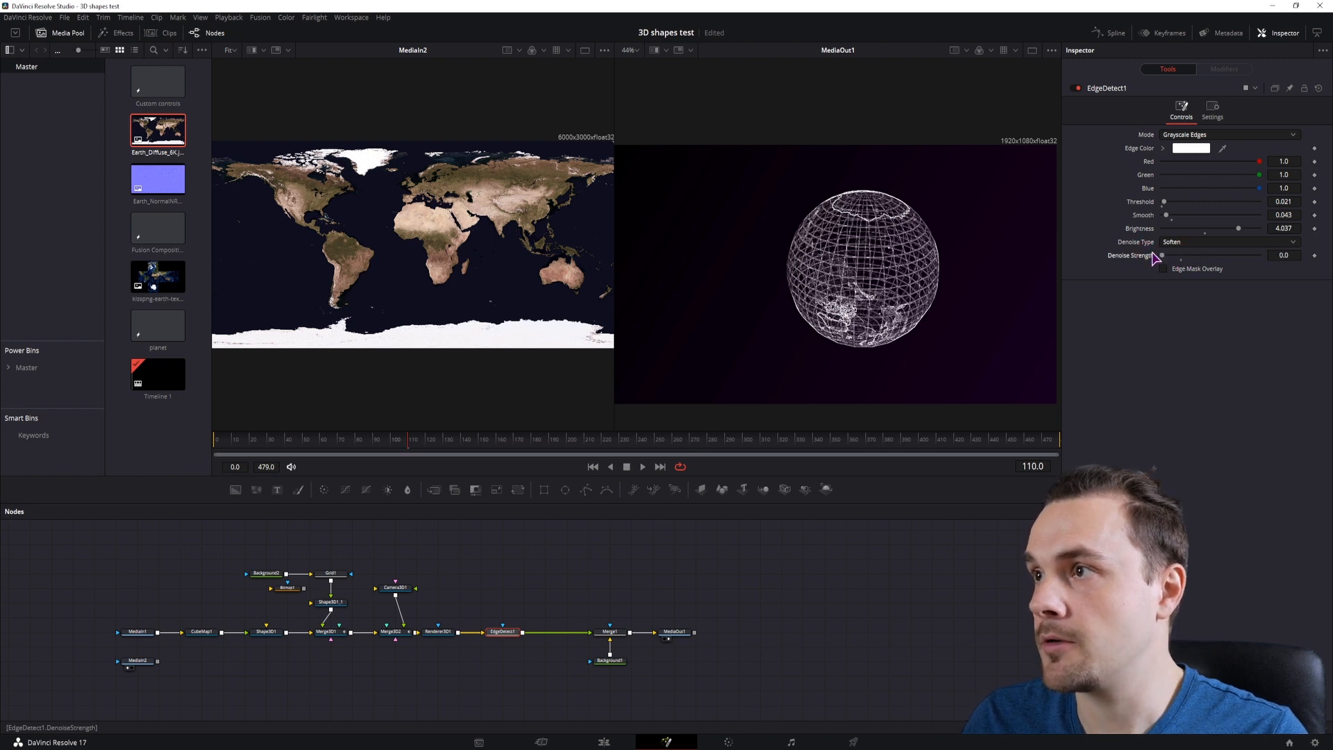
Change the edge color to cyan, with red about 0.36 and green and blue about 0.93
left_click(1190, 150)
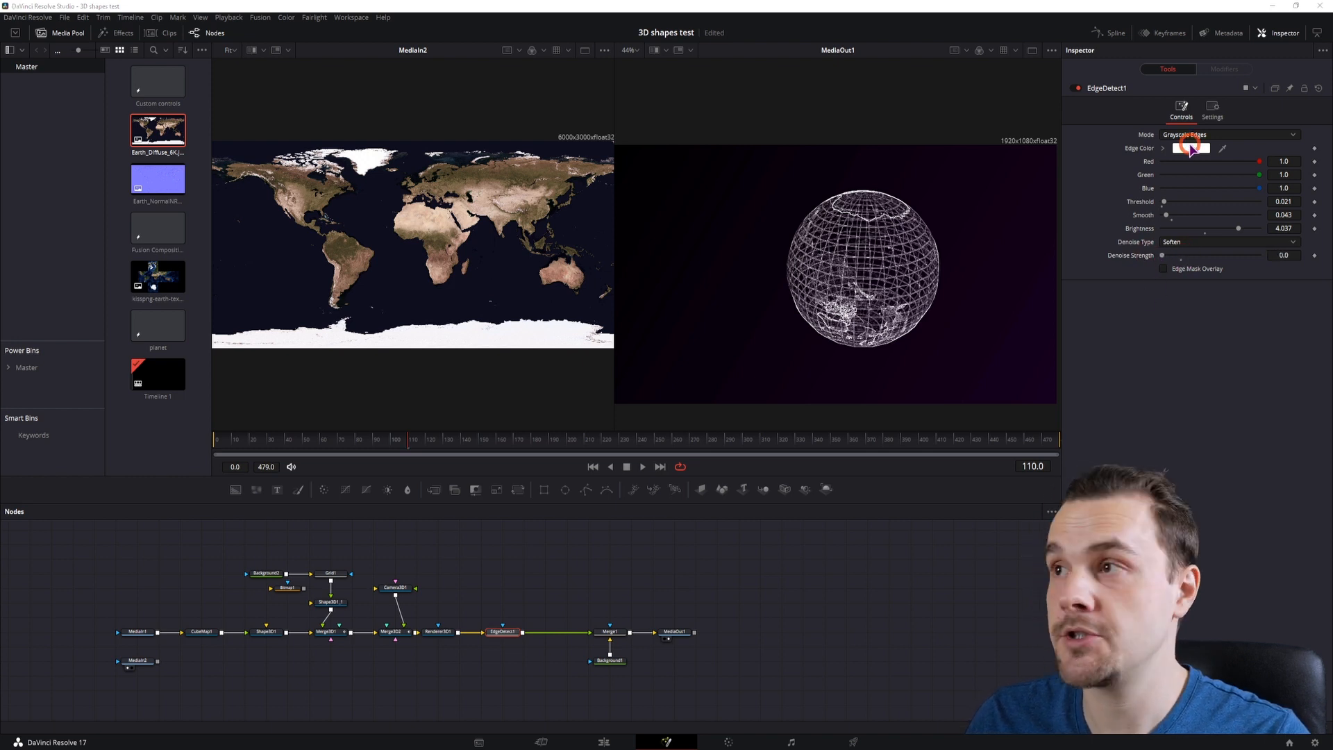
left_click(707, 293)
left_click(714, 300)
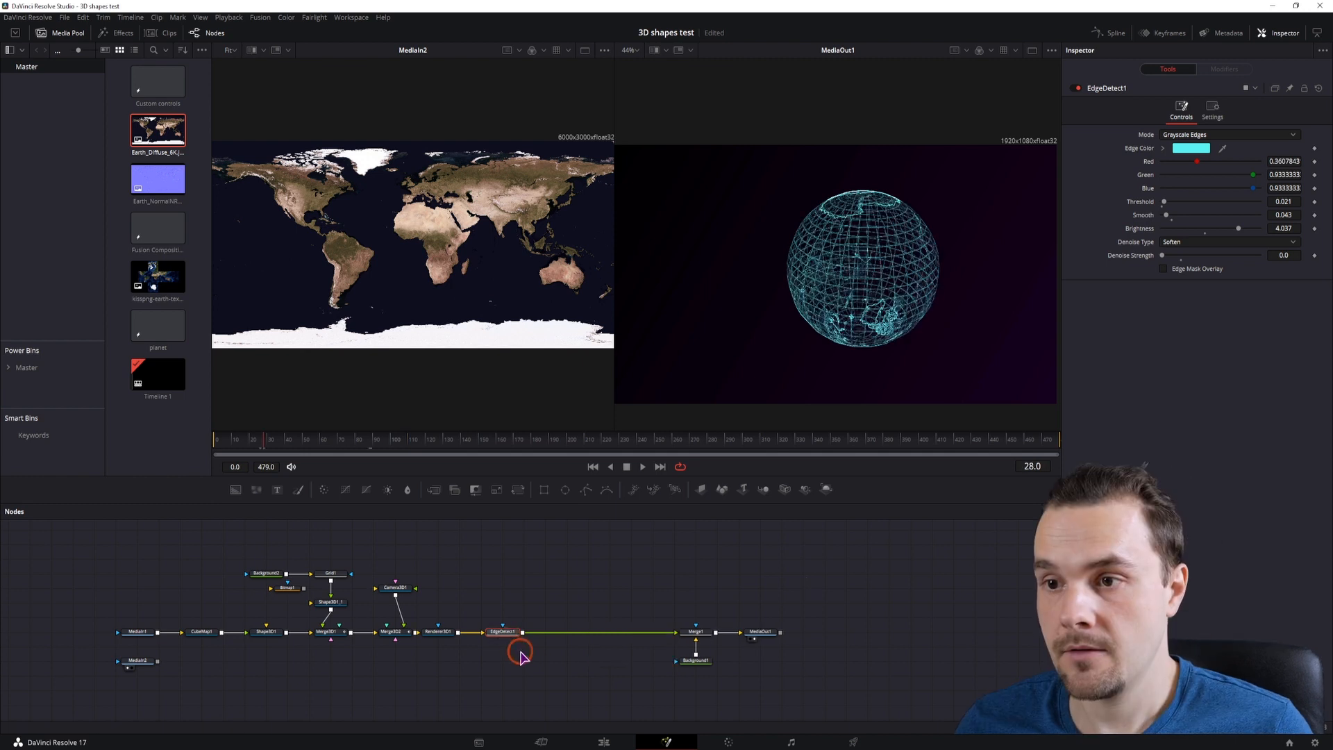
Insert a Soft Glow node between EdgeDetect1 and Merge1
key("ctrl+space")
type("edge")
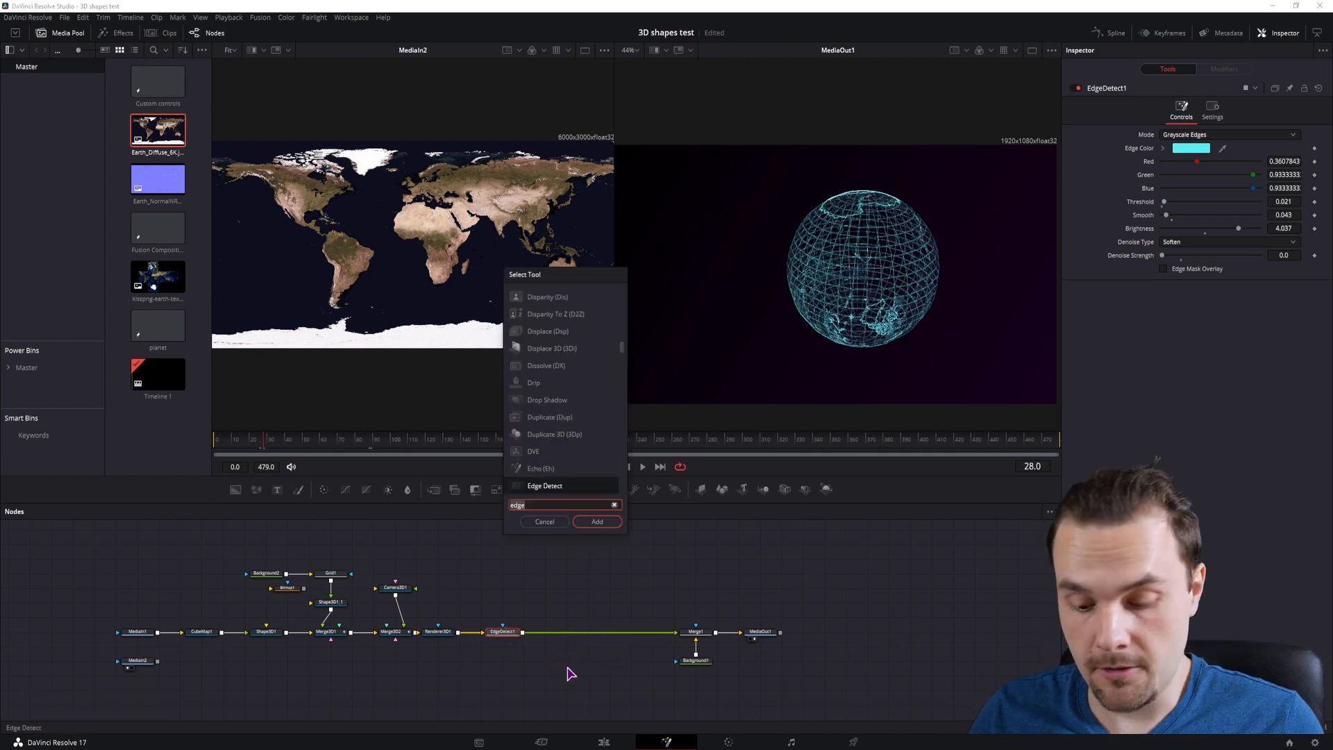
key("BackSpace")
key("BackSpace")
key("BackSpace")
key("BackSpace")
type("glow")
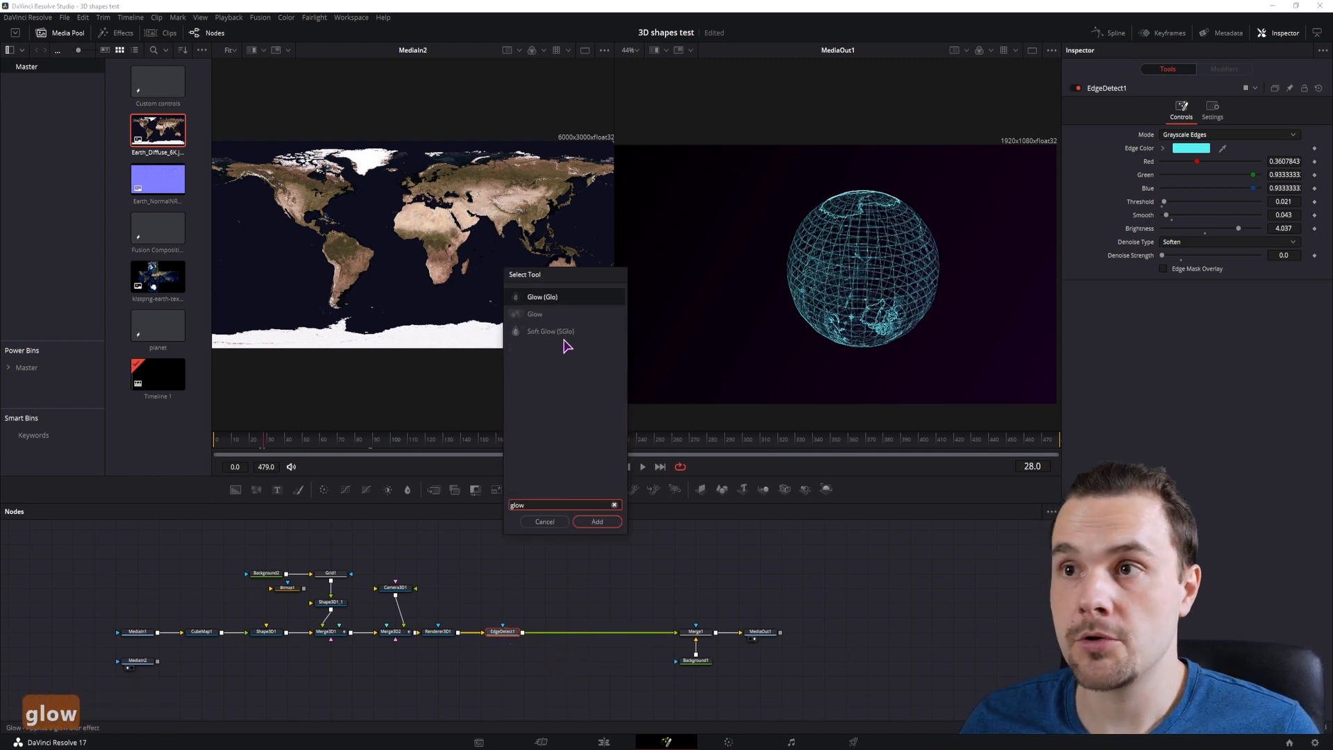
left_click(542, 332)
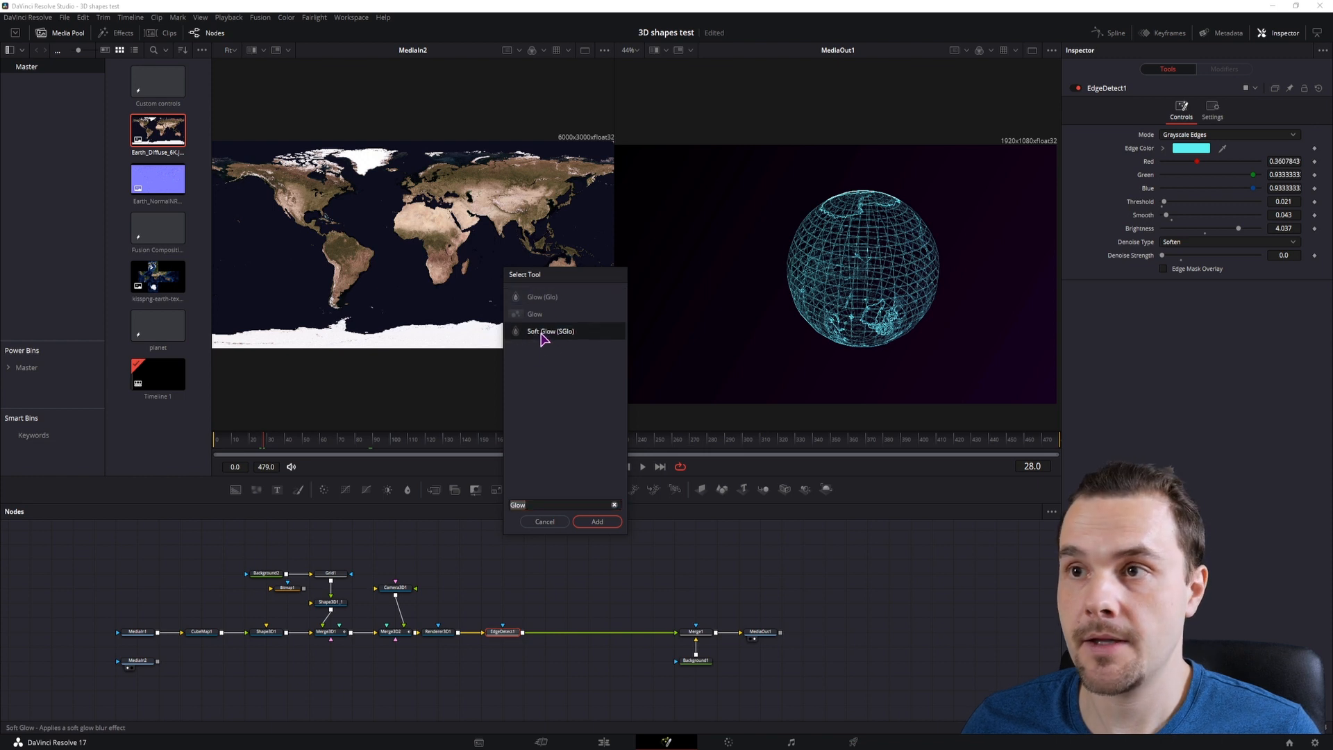
left_click(595, 522)
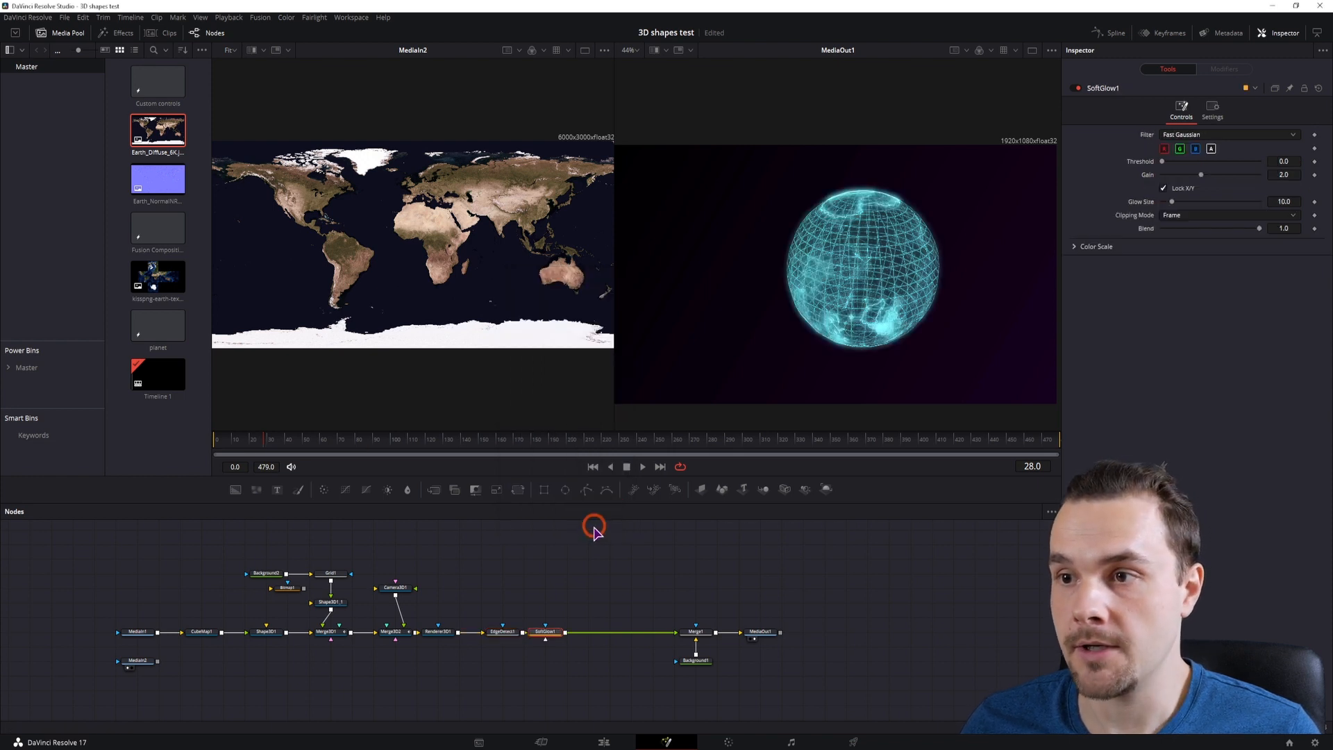
Add a Glow node after SoftGlow1, and set the soft glow's threshold to 0.091, gain to 0.749 and blend to 0.898
key("ctrl+space")
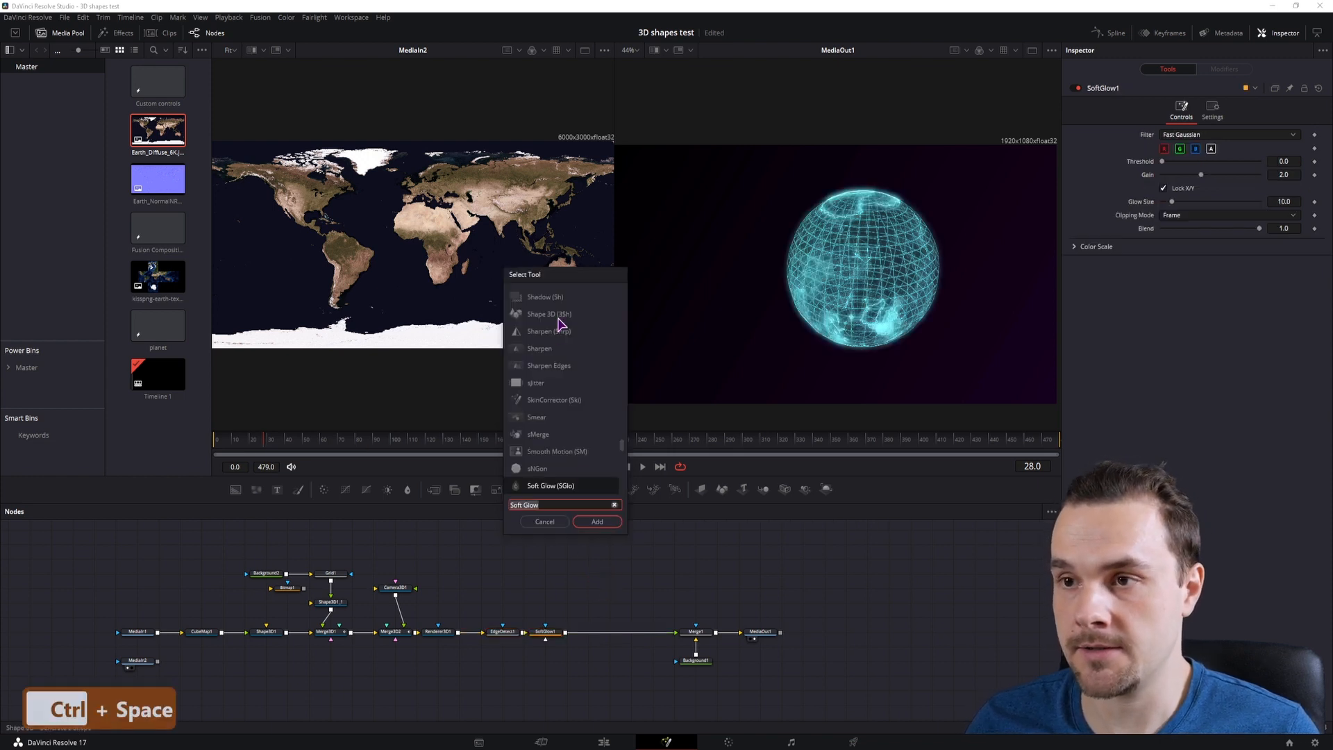
type("glow")
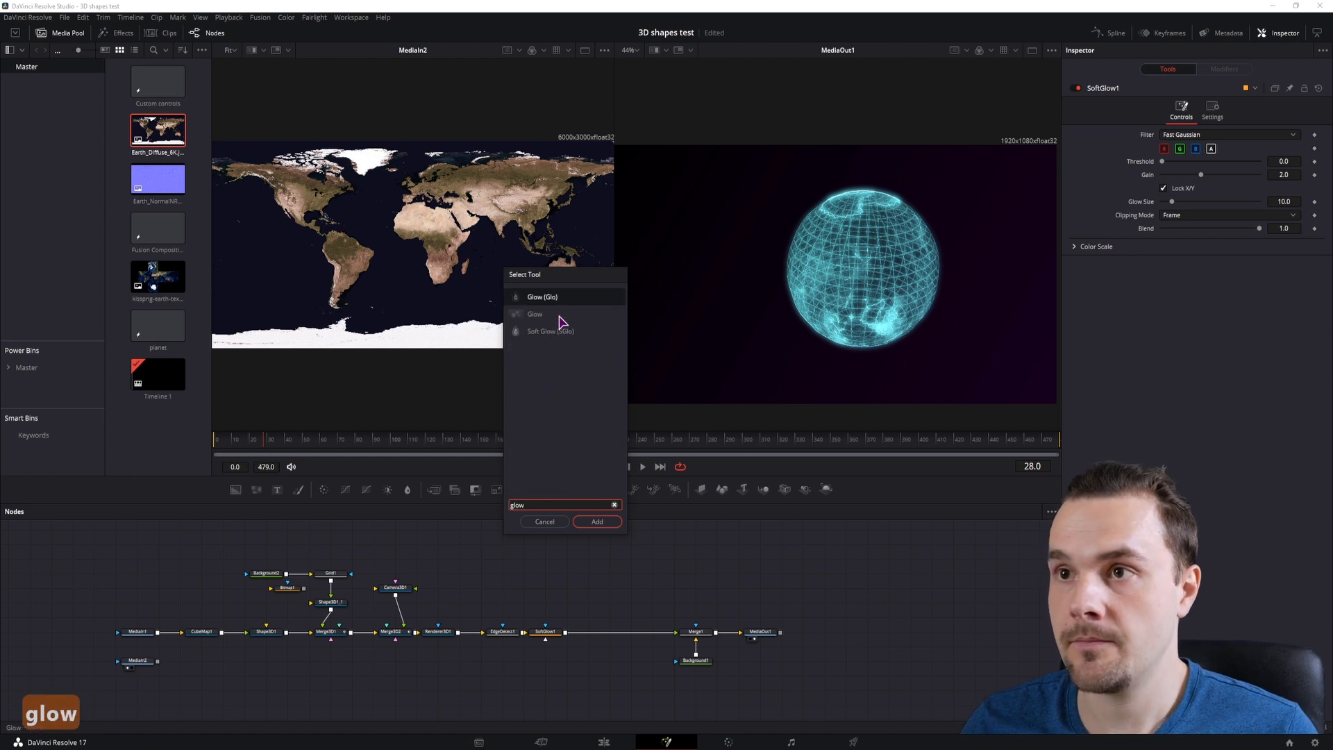
left_click(596, 522)
left_click(547, 633)
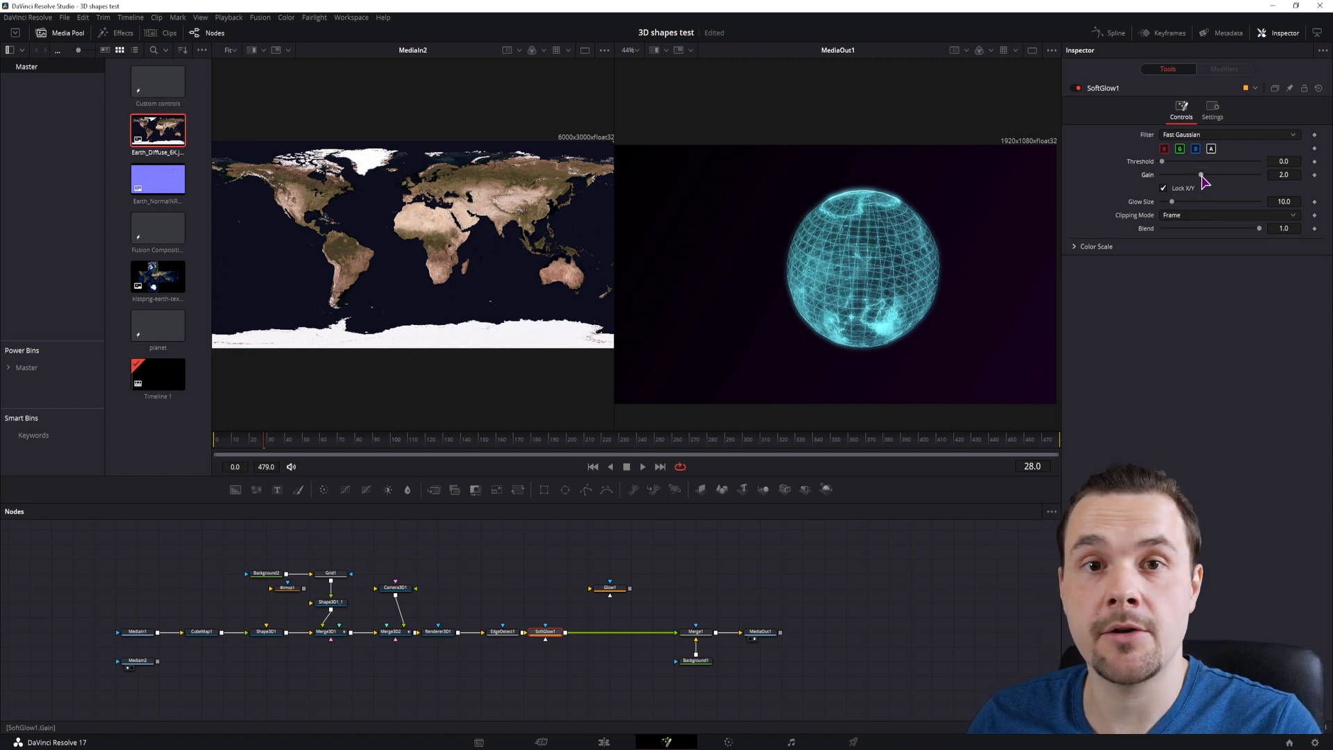
left_click_drag(1162, 163, 1172, 164)
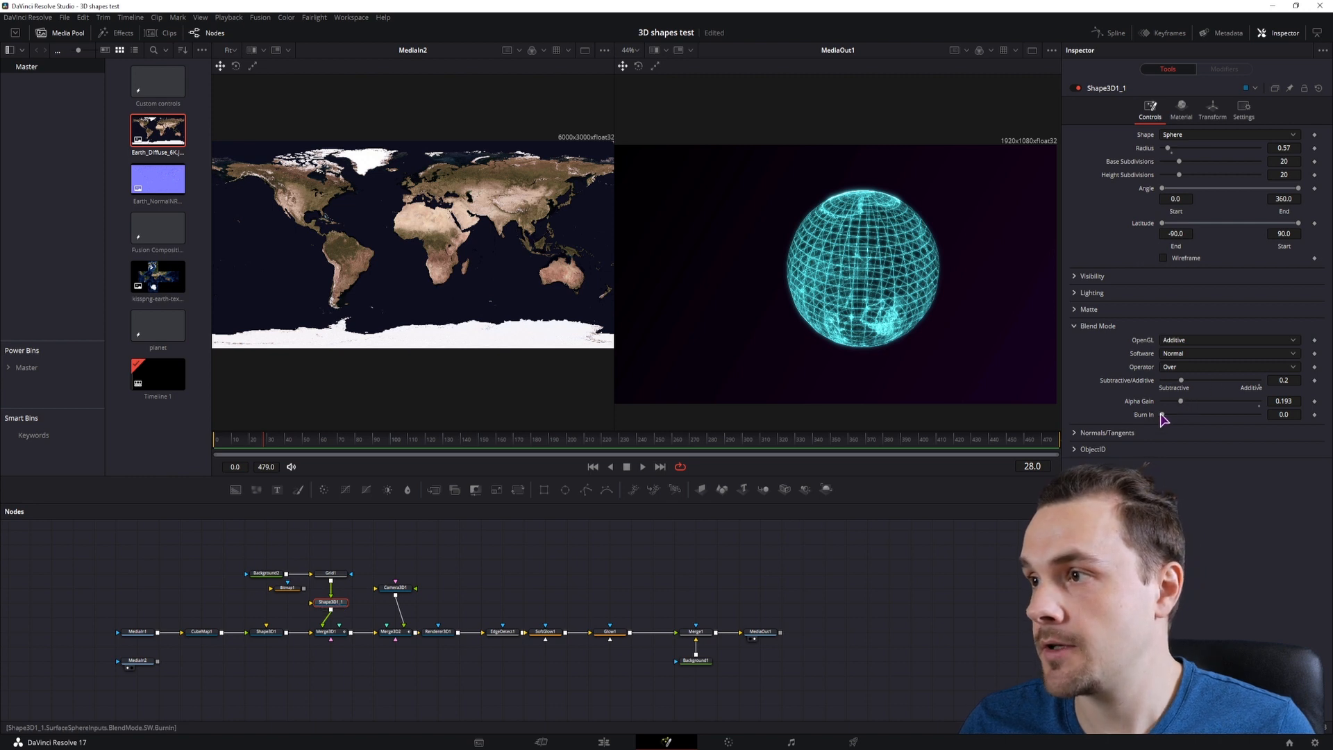
Set Shape3D1_1's subtractive/additive to 0.075 and alpha gain to 0.032, and remove Bitmap1 while keeping Grid1 connected to the sphere
left_click_drag(1181, 380, 1170, 406)
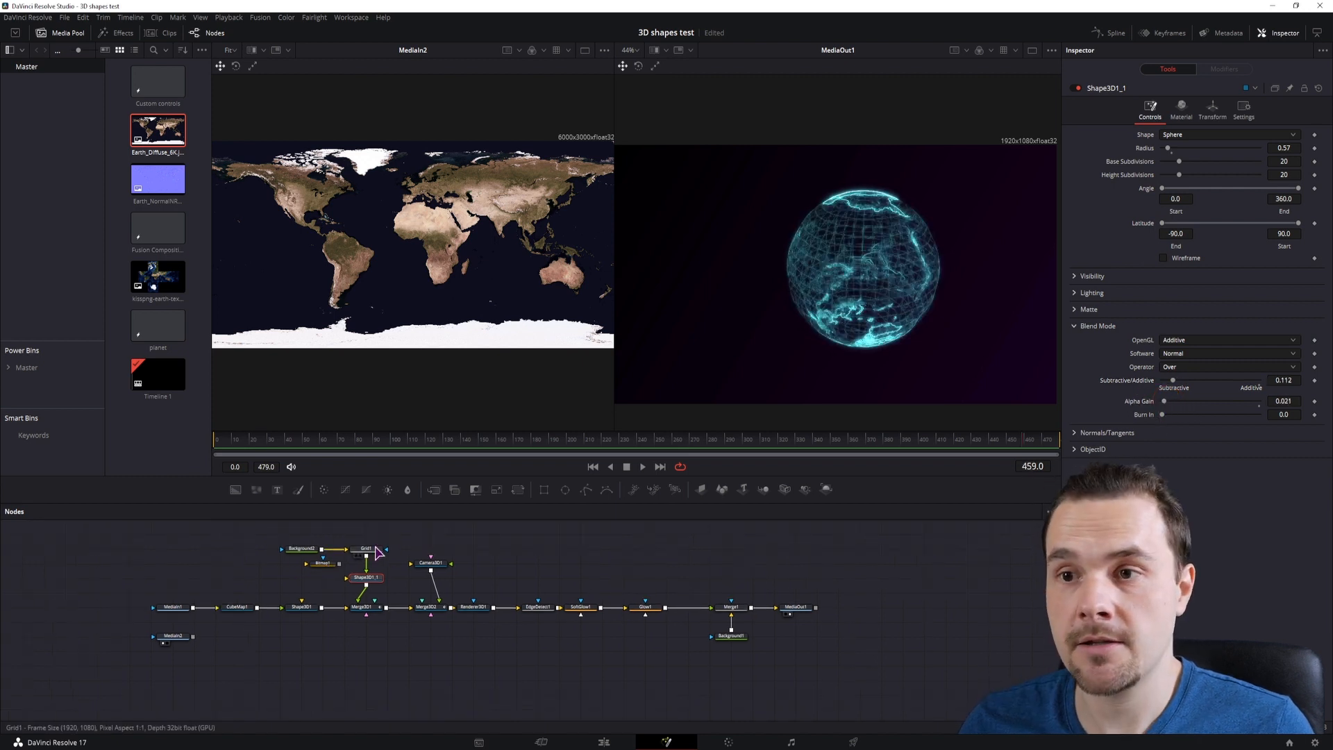
left_click_drag(387, 535, 367, 574)
left_click(323, 564)
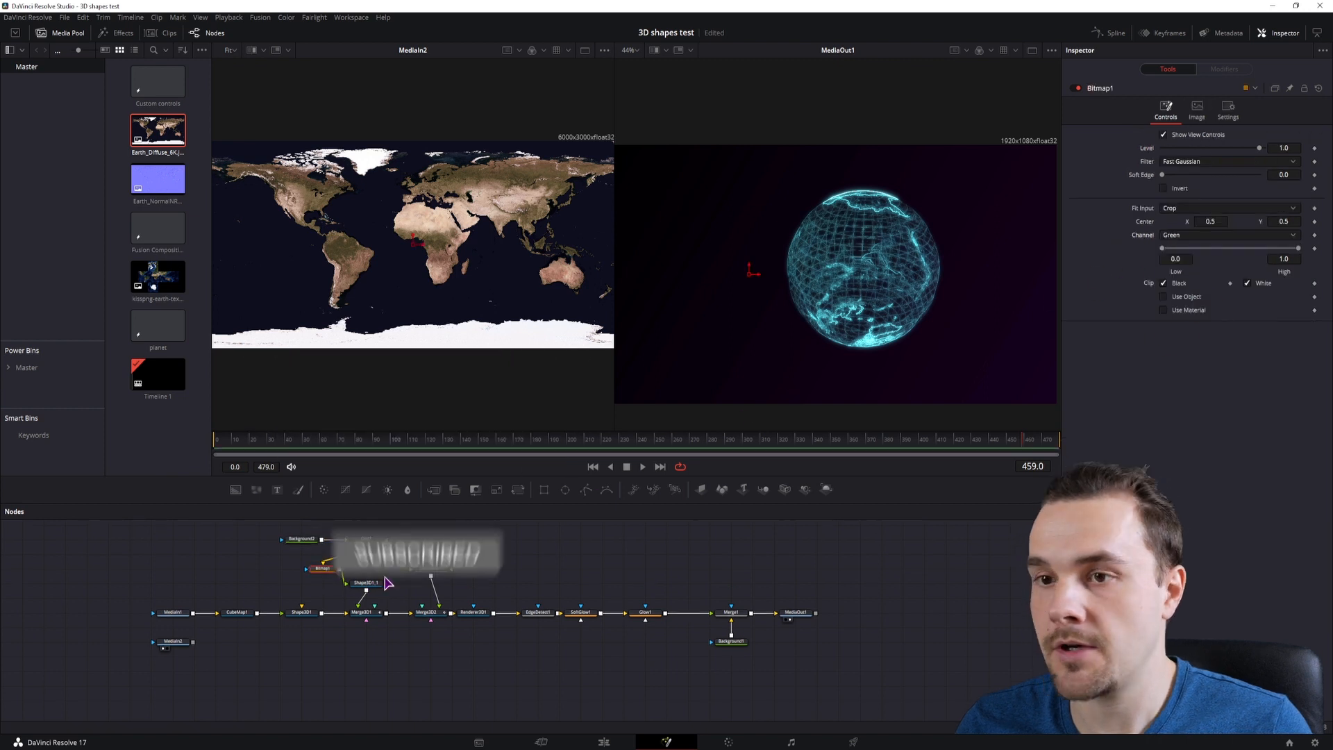
left_click_drag(366, 547, 351, 583)
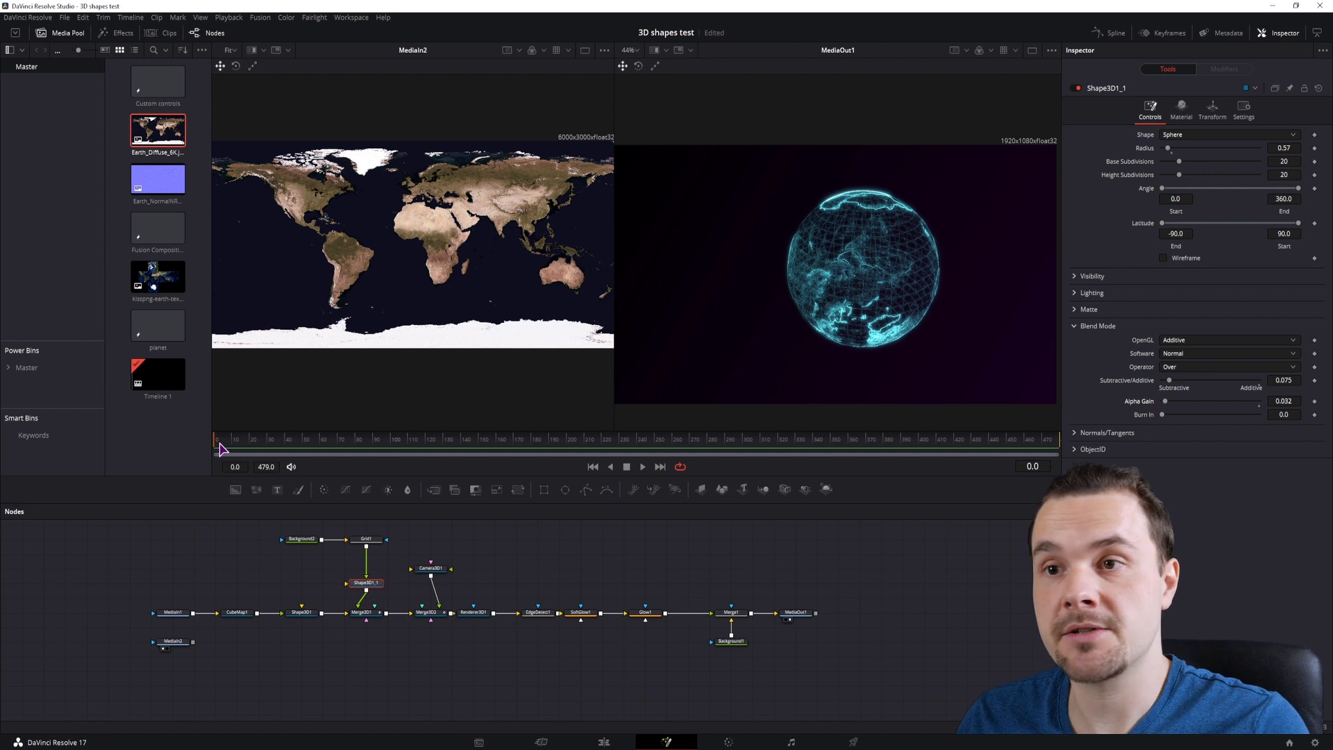
Insert a Transform node between EdgeDetect1 and SoftGlow1 and place its pivot at the globe's bottom edge, X 0.567 and Y 0.219
left_click_drag(575, 638, 622, 614)
left_click(342, 517)
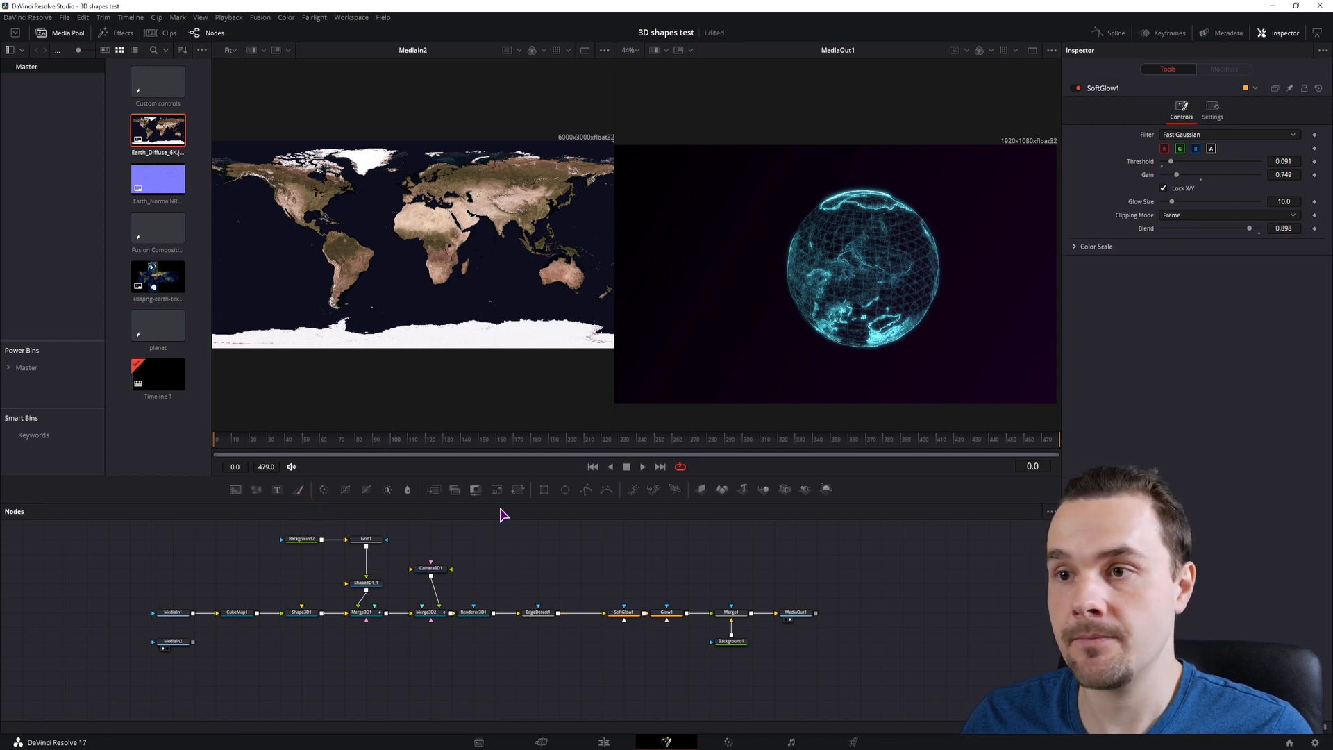
left_click_drag(518, 489, 583, 613)
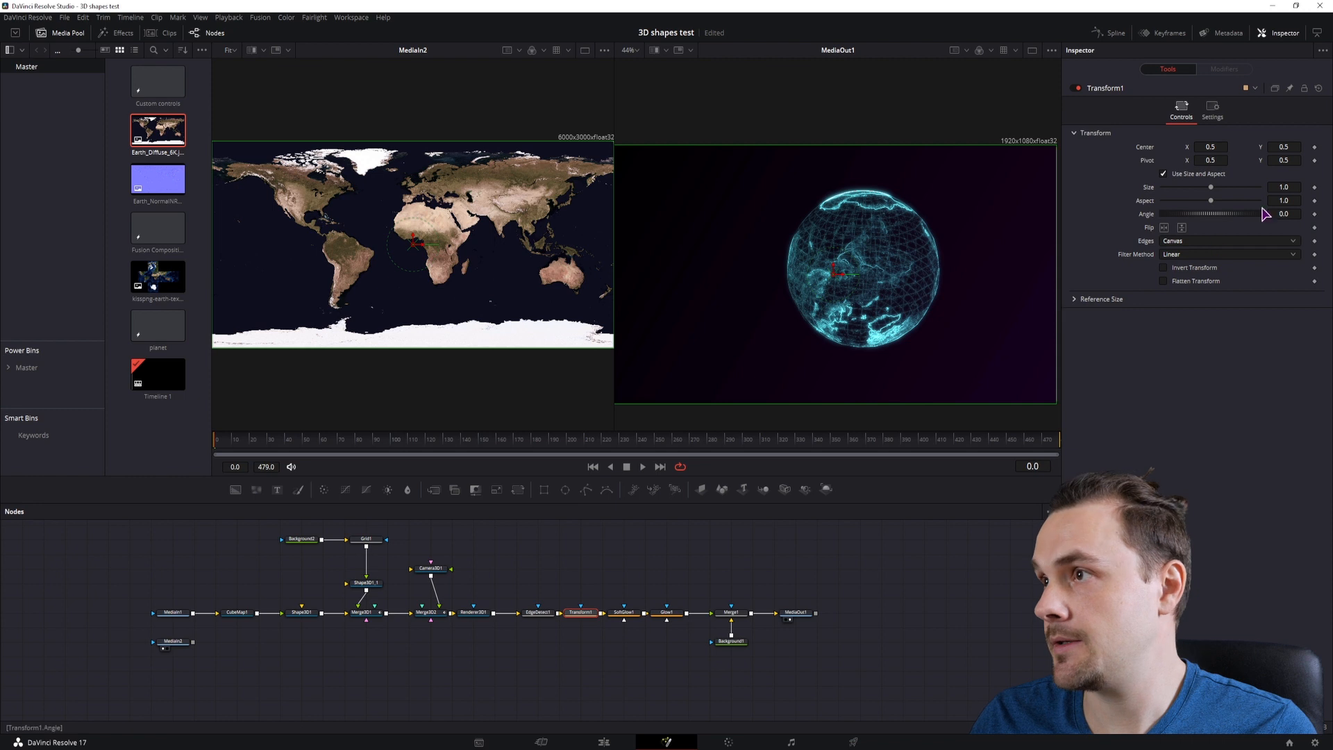
mouse_move(1292, 163)
left_mouse_down()
mouse_move(1225, 160)
mouse_move(1243, 160)
left_mouse_up()
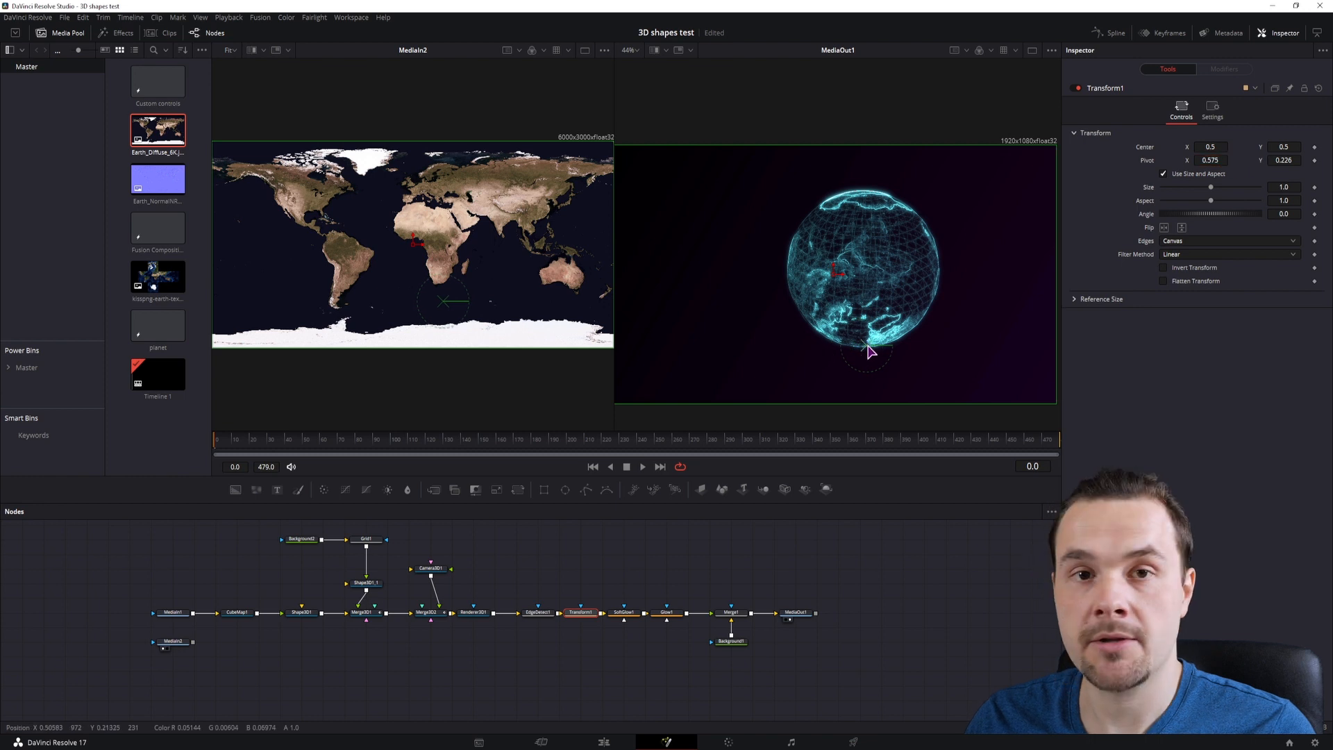
left_click_drag(868, 349, 865, 352)
Animate Transform1's size with keyframes of 0.0 at frames 0 and 10 and 1.0 at frame 20
left_click_drag(1211, 192, 1190, 195)
mouse_move(1173, 196)
left_mouse_down()
mouse_move(1164, 189)
mouse_move(1222, 187)
mouse_move(1164, 196)
left_mouse_up()
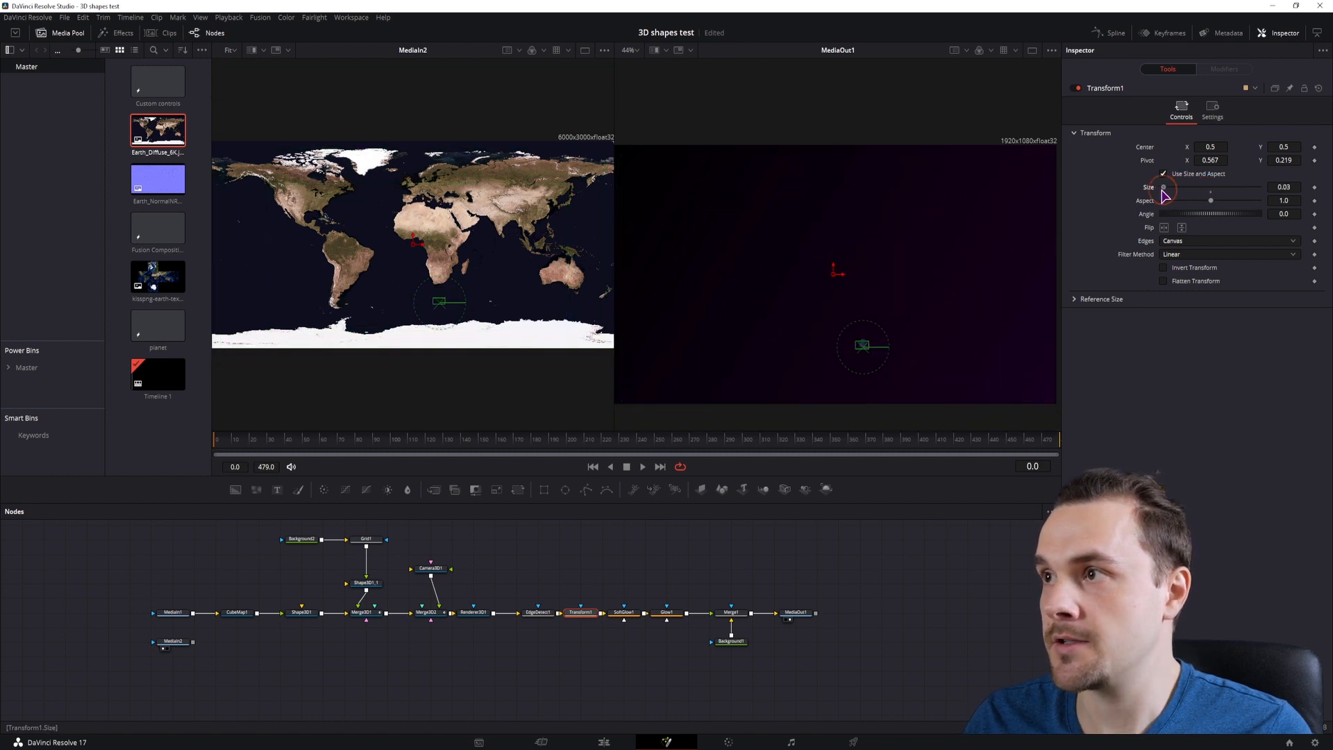
left_click(1314, 188)
left_click(237, 445)
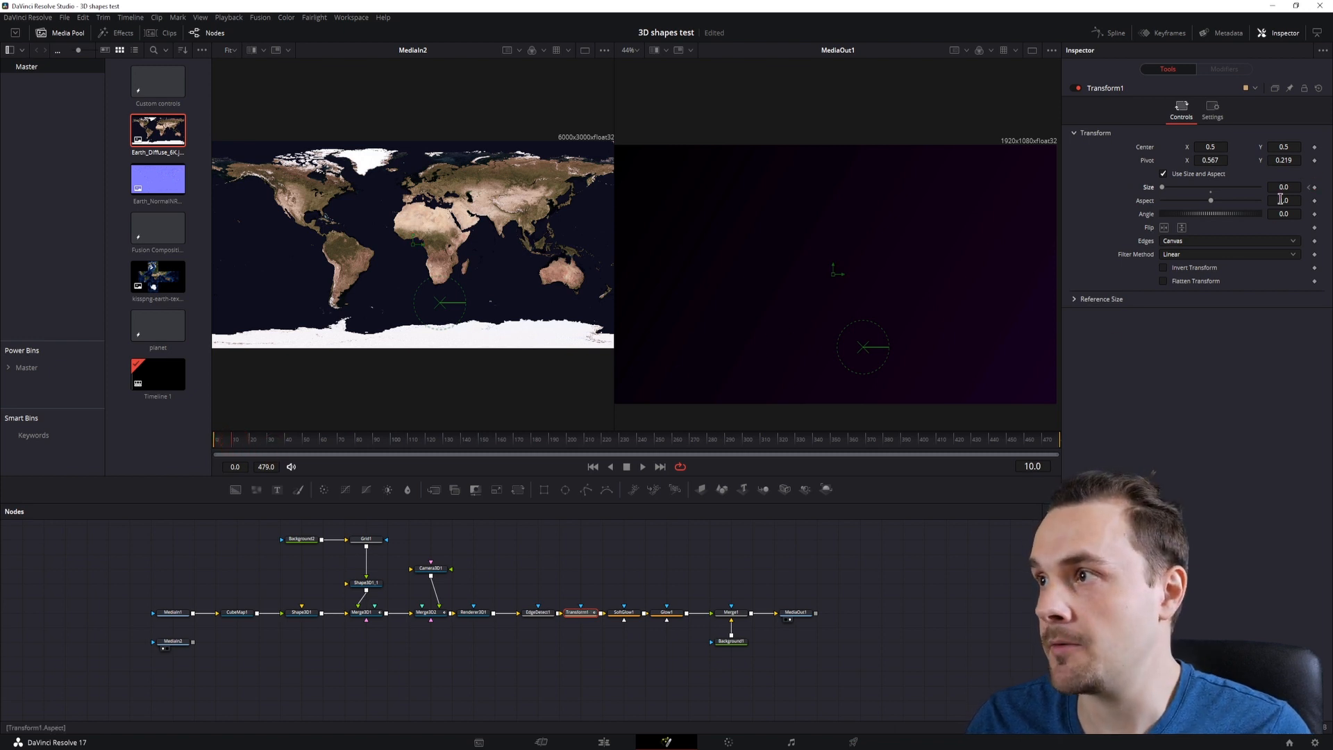
left_click(1315, 188)
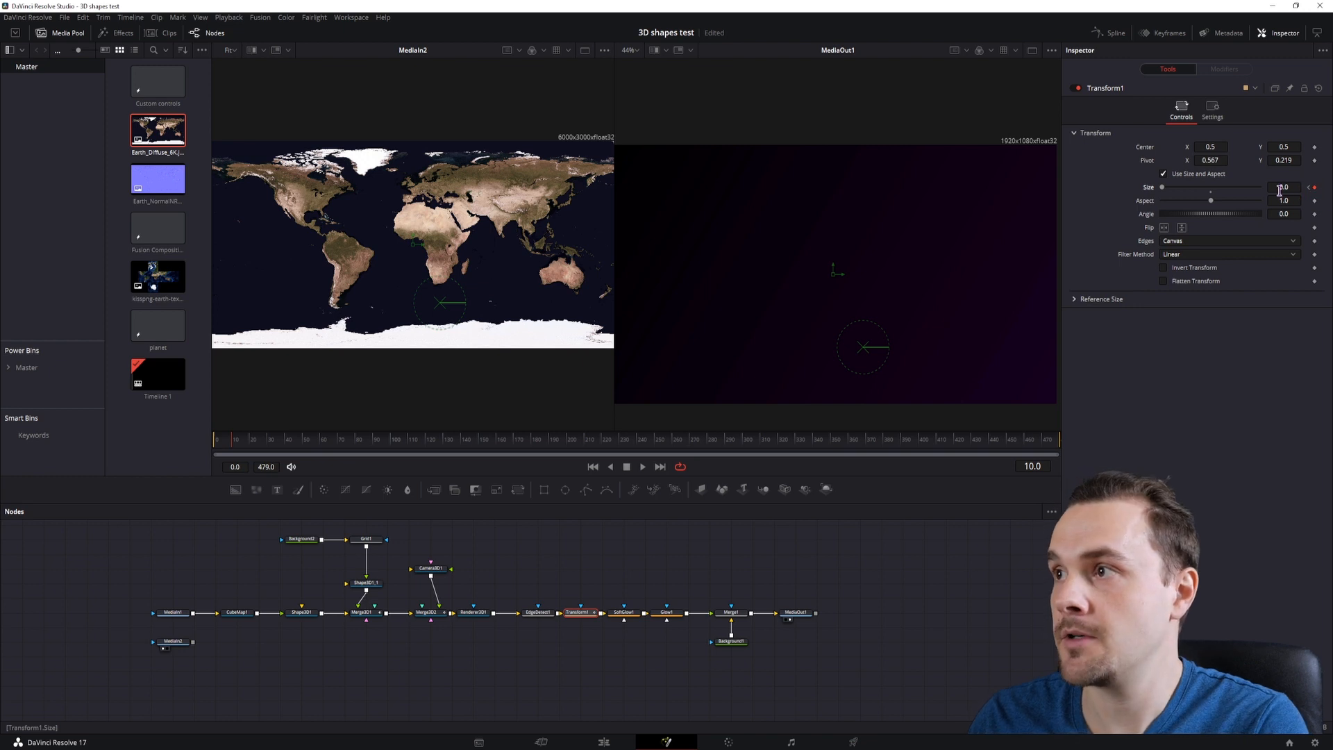
left_click(251, 450)
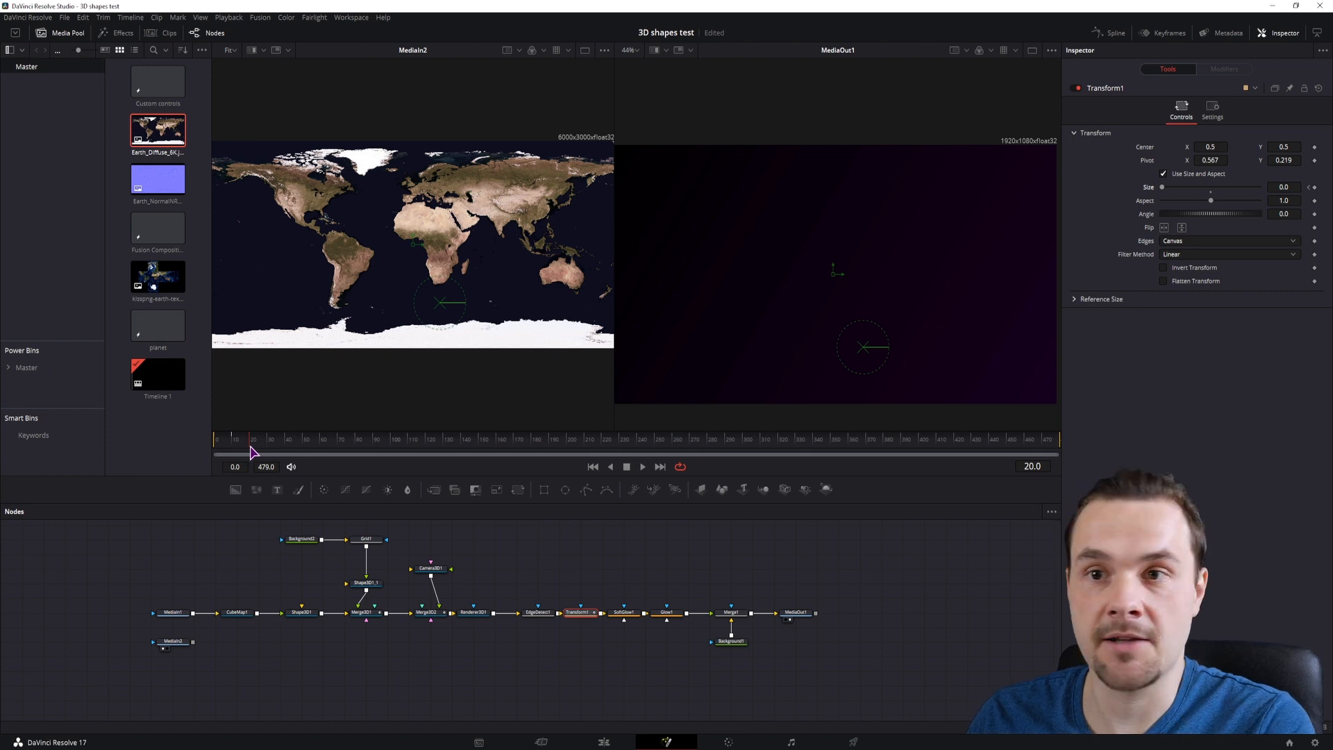
left_click(1211, 187)
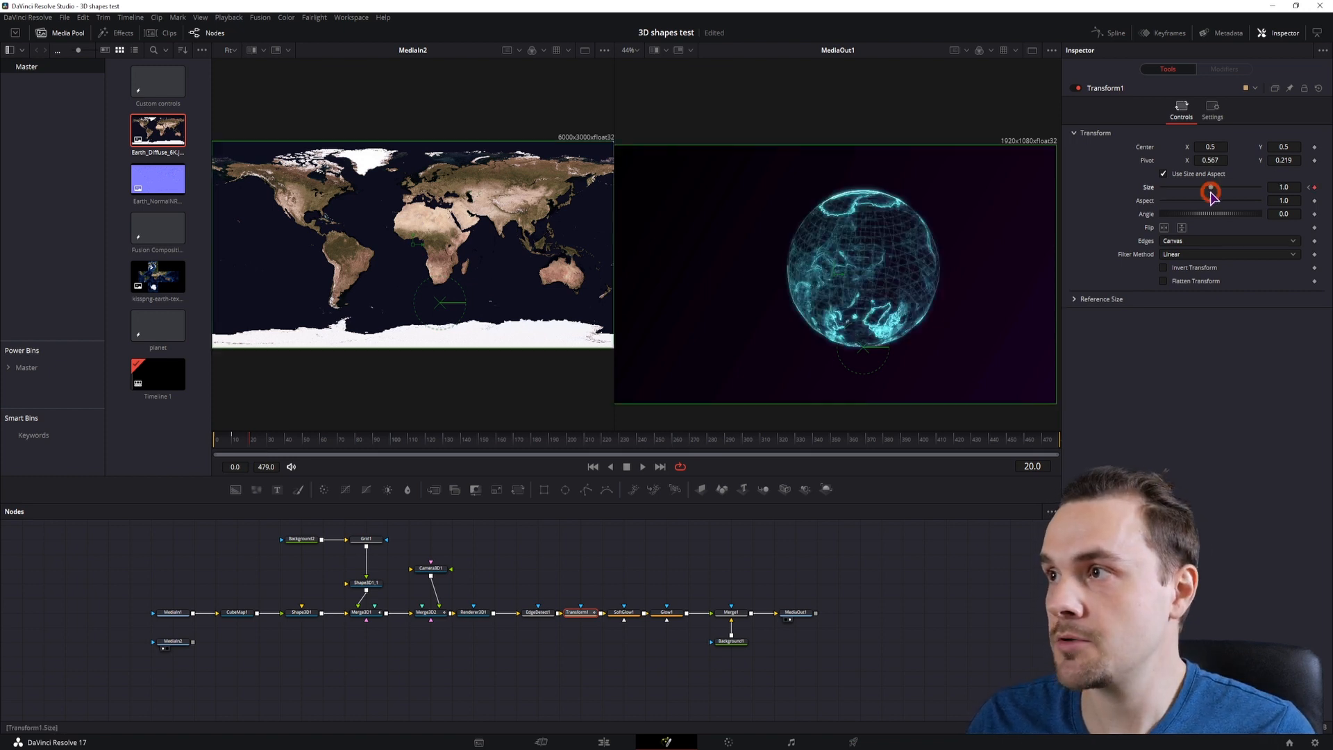
Add an overshoot keyframe at frame 18 with Transform1's size above 1.0, and play back the globe's scale-up
left_click(246, 445)
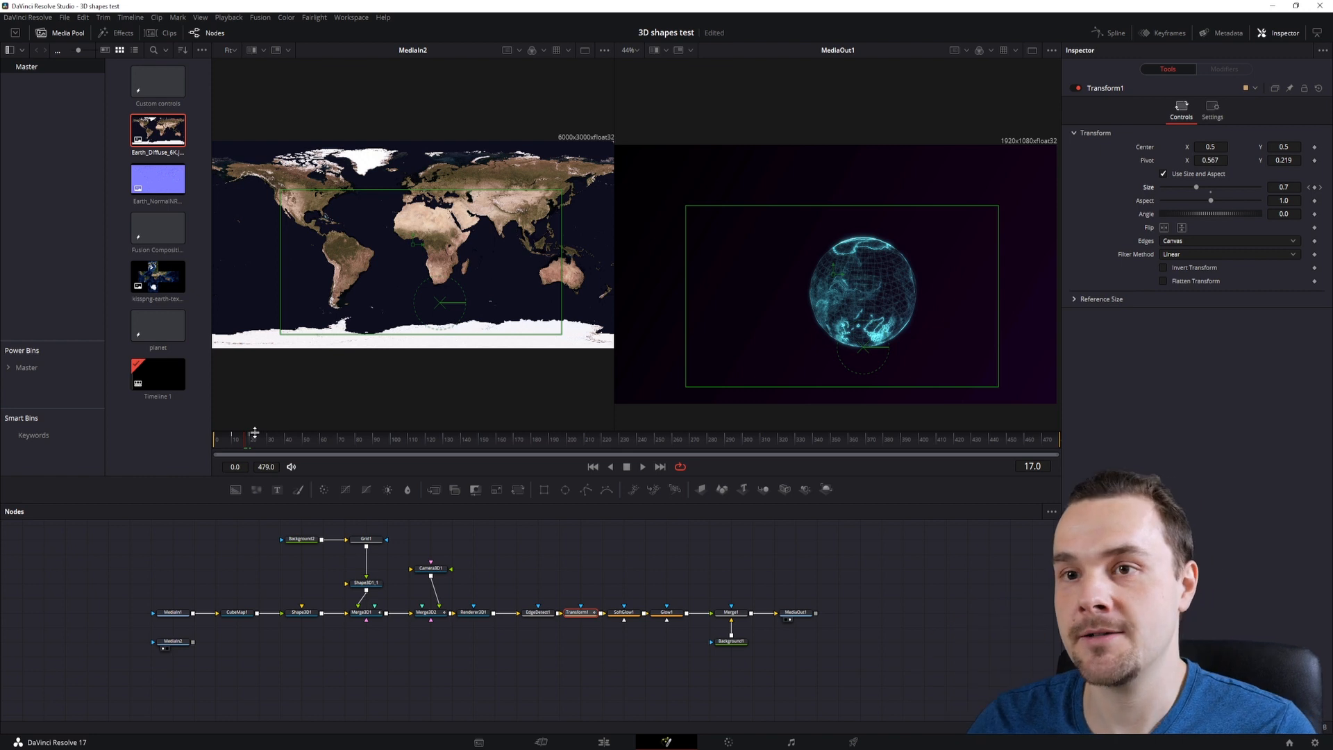
key("Right")
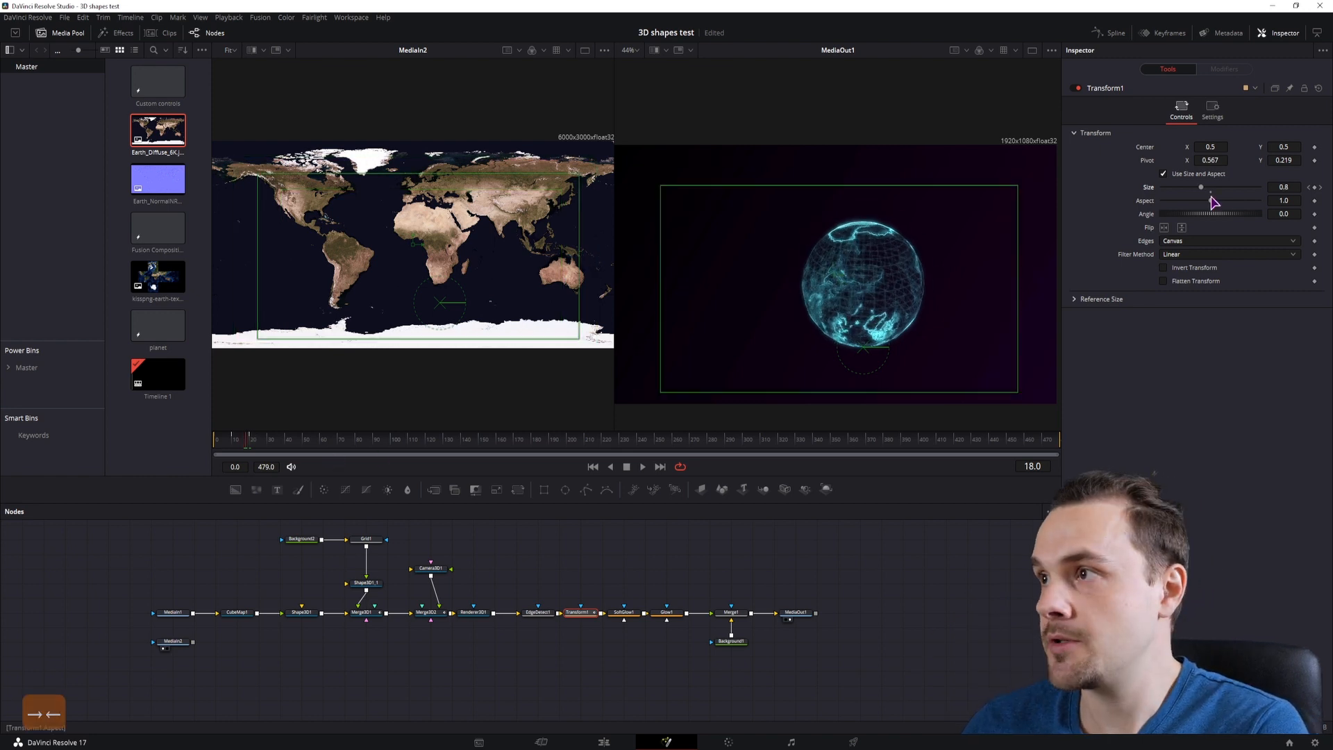
left_click_drag(1203, 189, 1214, 190)
left_click(1291, 189)
key("BackSpace")
left_click(229, 440)
key("space")
key("space")
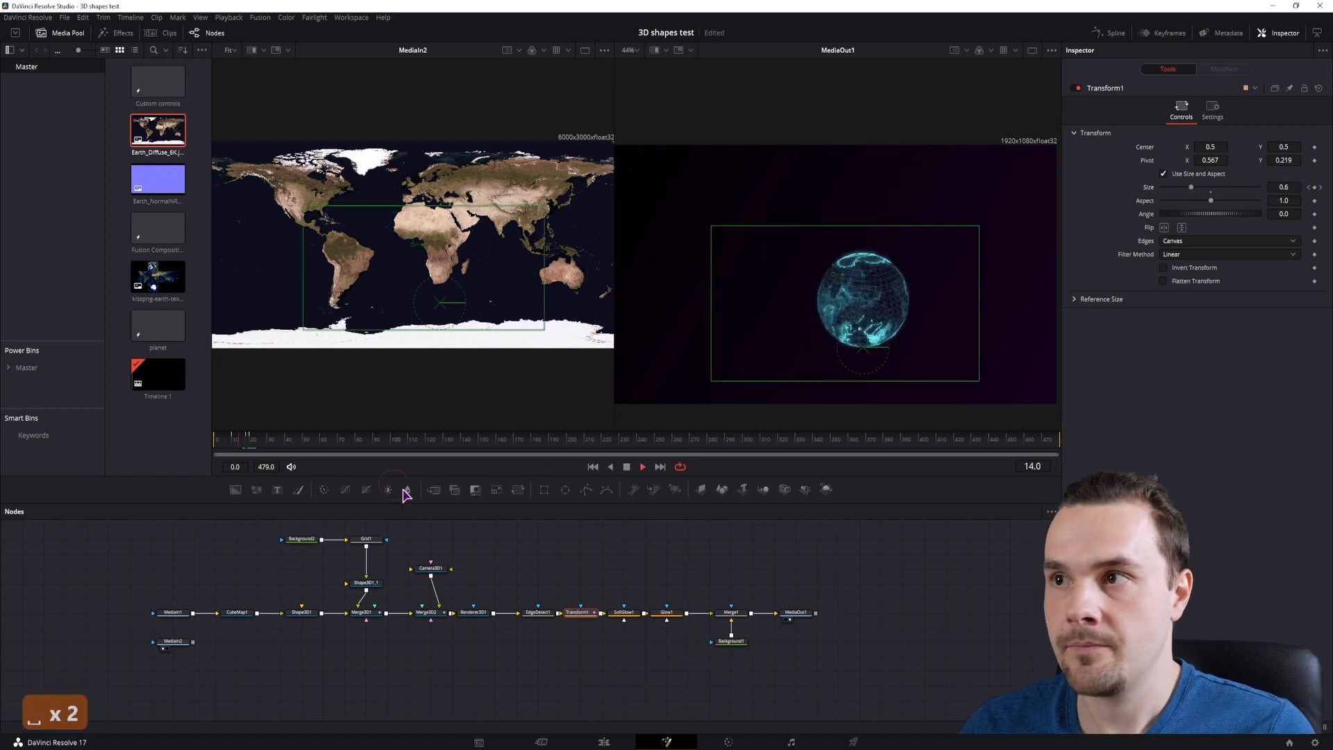
key("space")
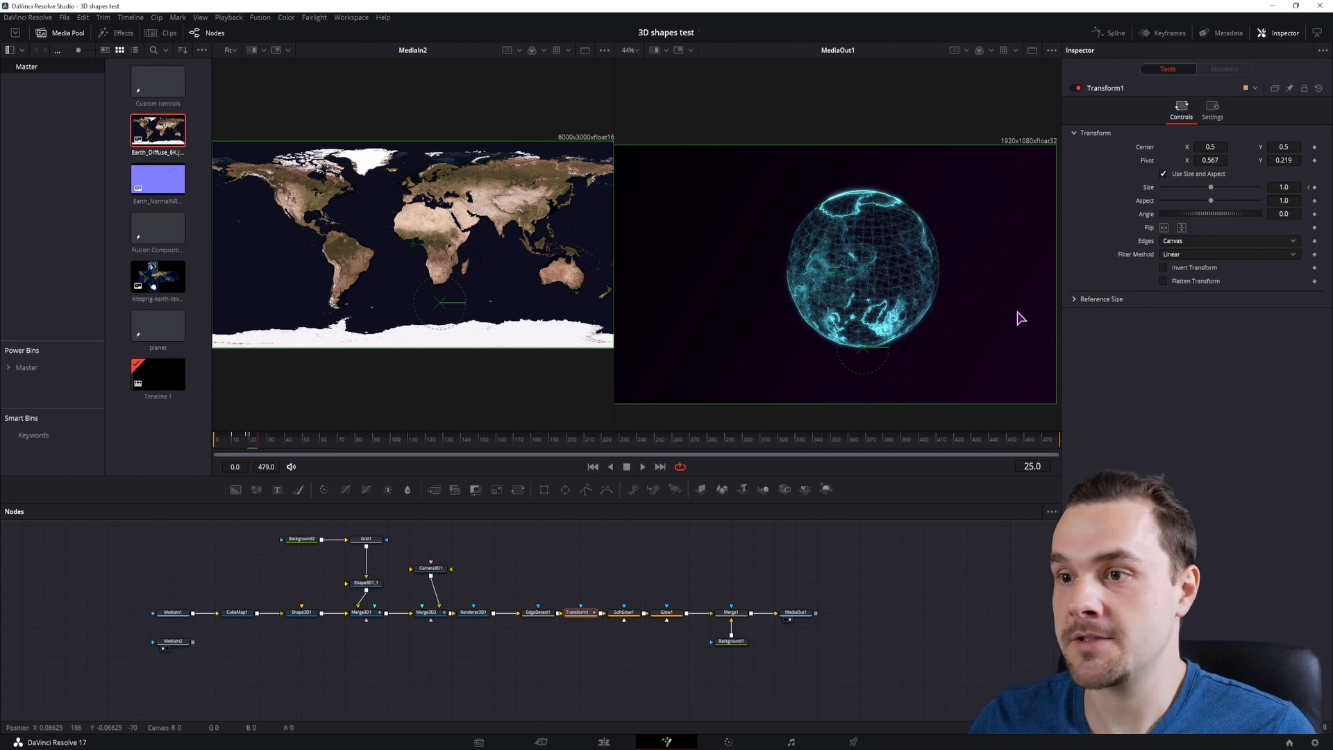
Try motion blur on Transform1 with quality 10, checking it at frame 13
left_click(581, 613)
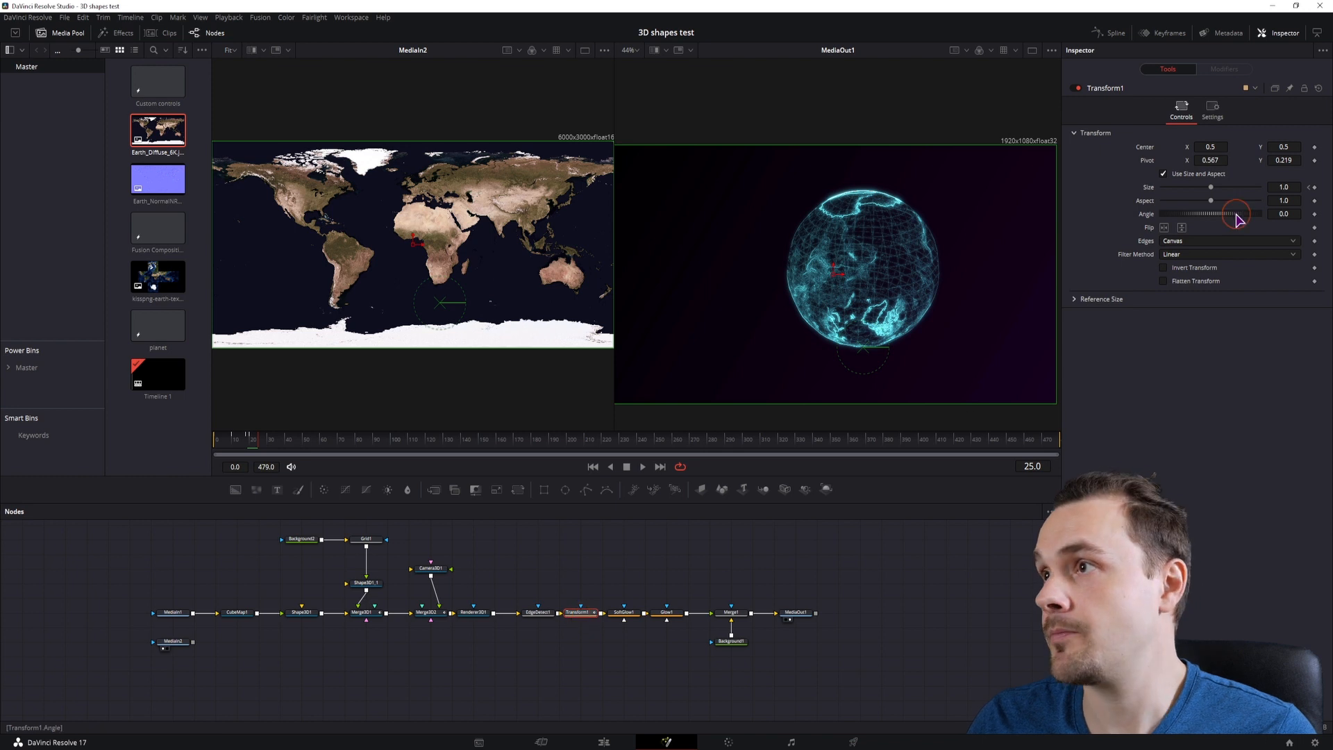
left_click(1213, 113)
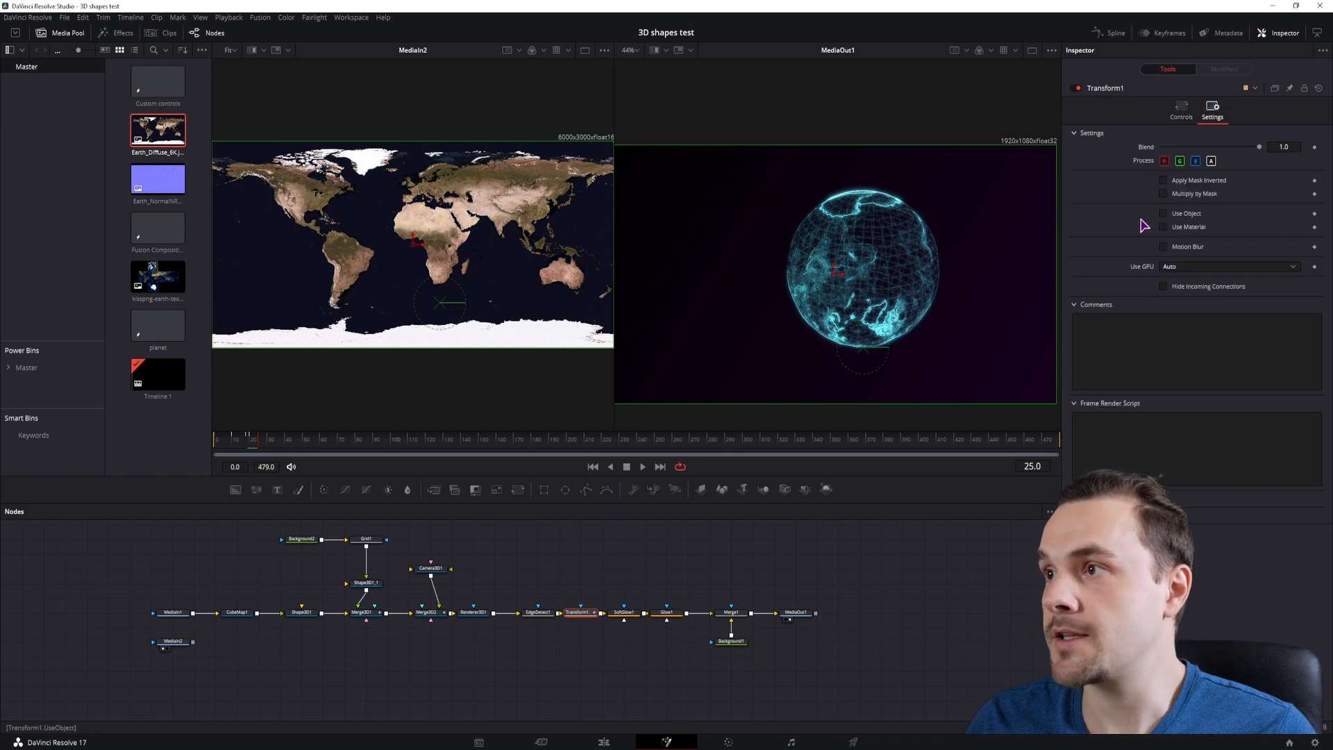
left_click(1164, 247)
left_click(237, 442)
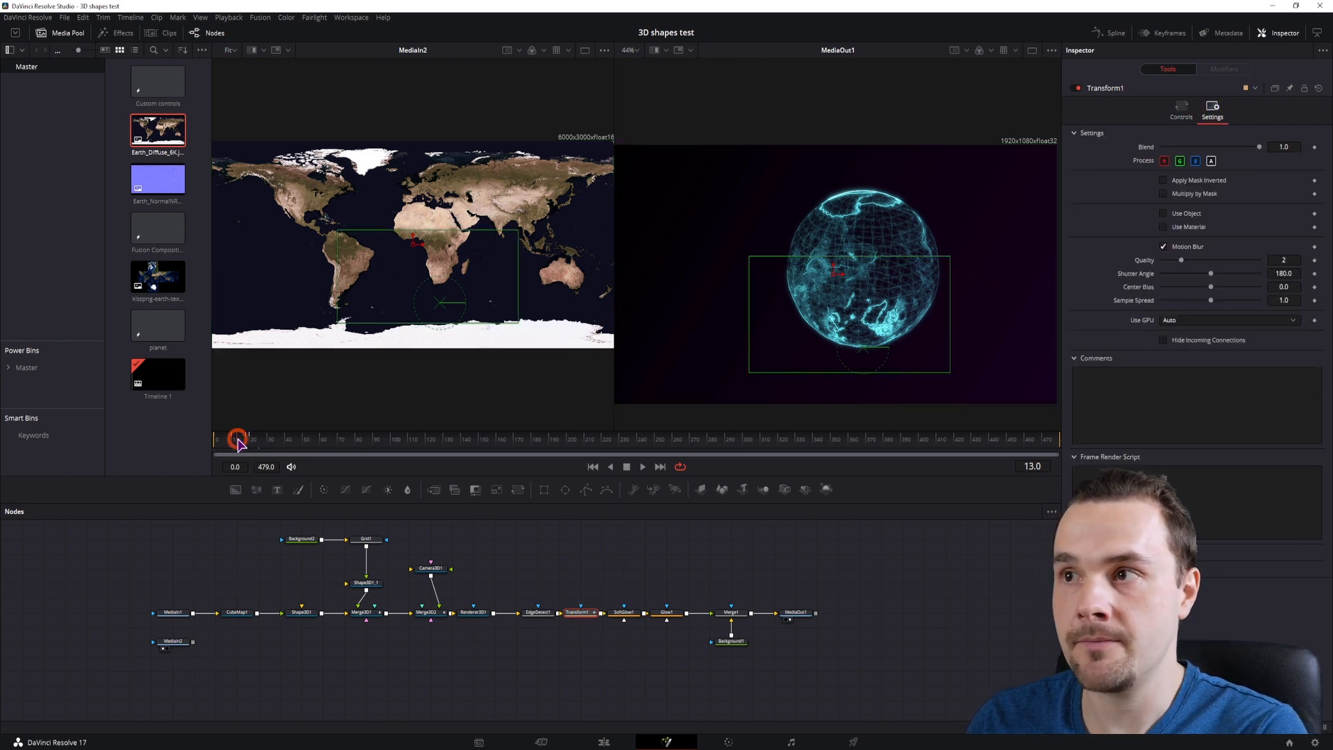
left_click_drag(1181, 260, 1324, 251)
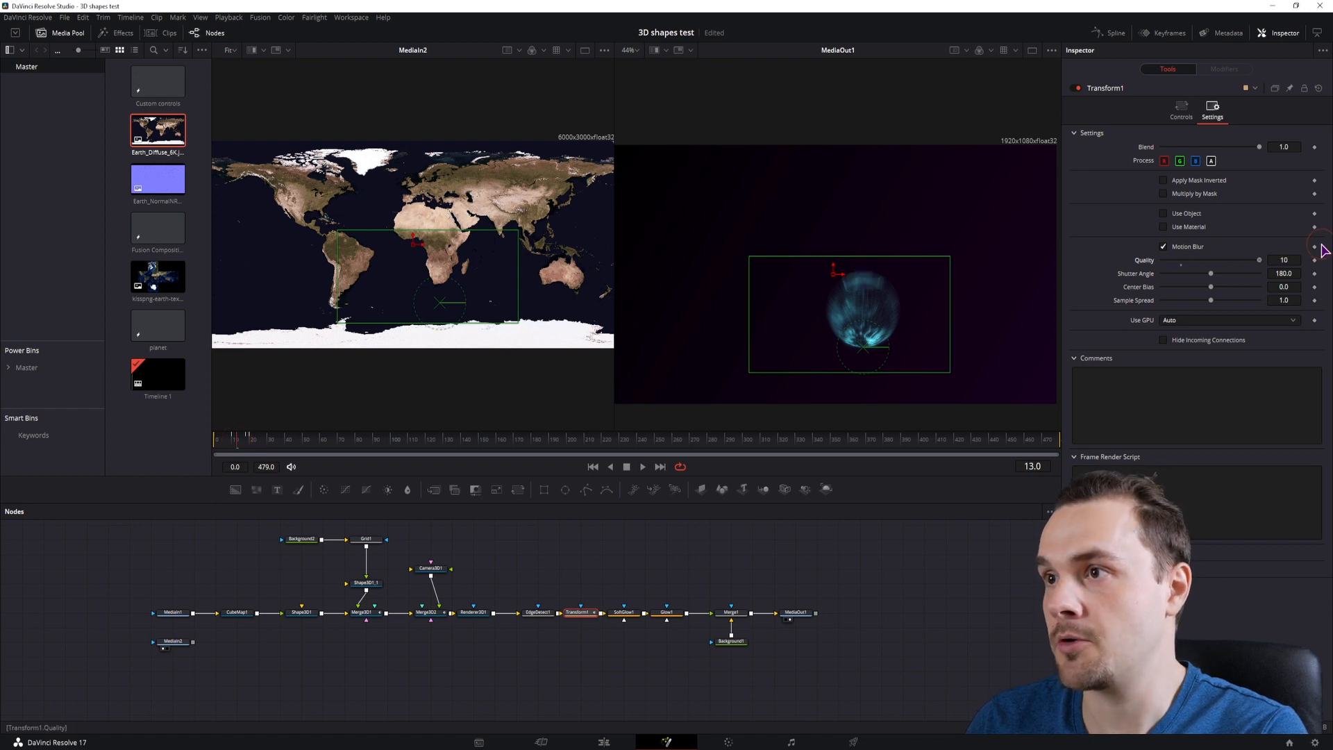
left_click(1163, 247)
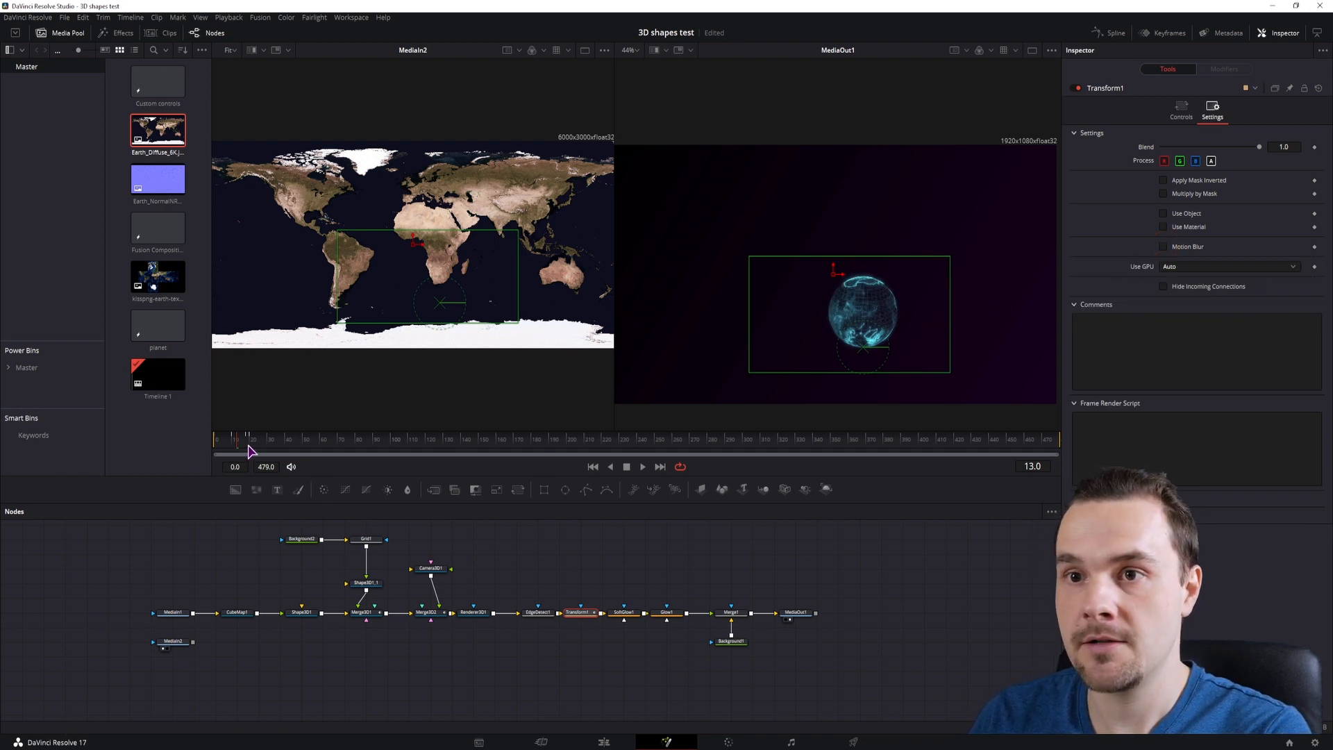
left_click_drag(249, 452, 254, 439)
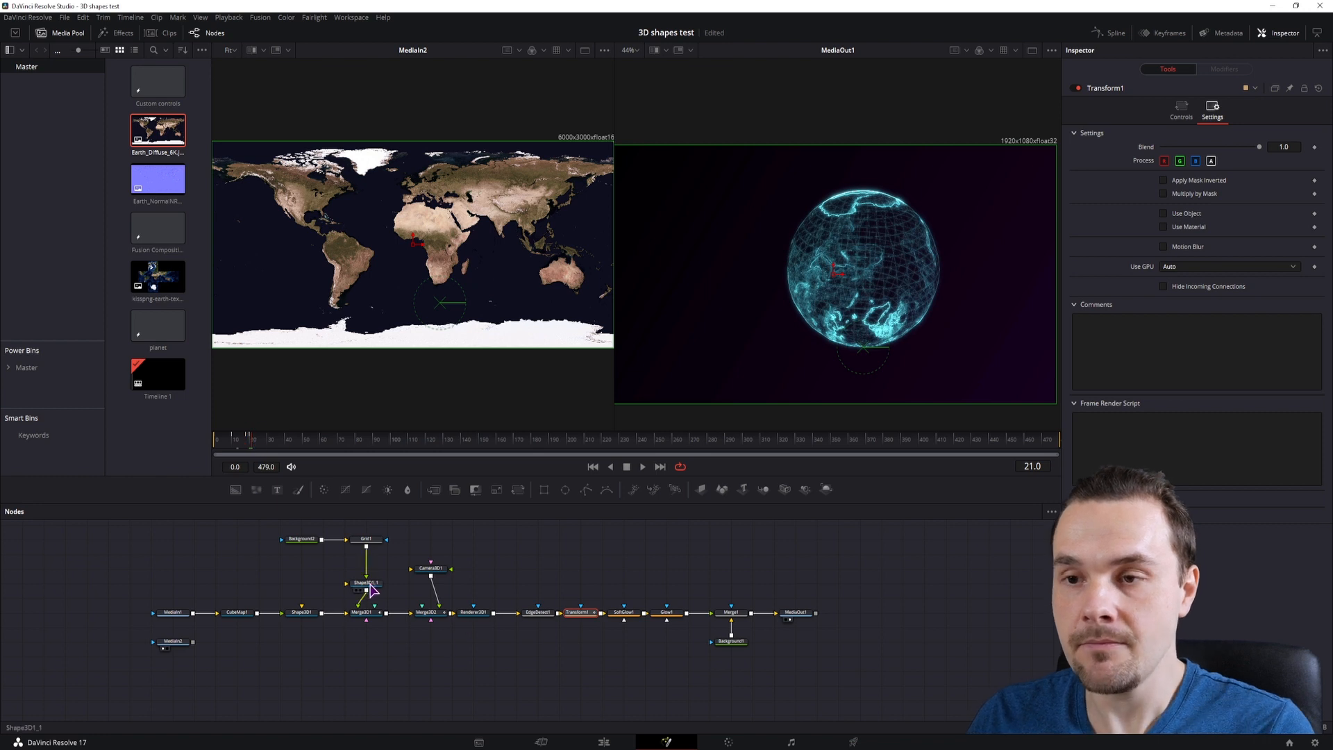
left_click(362, 612)
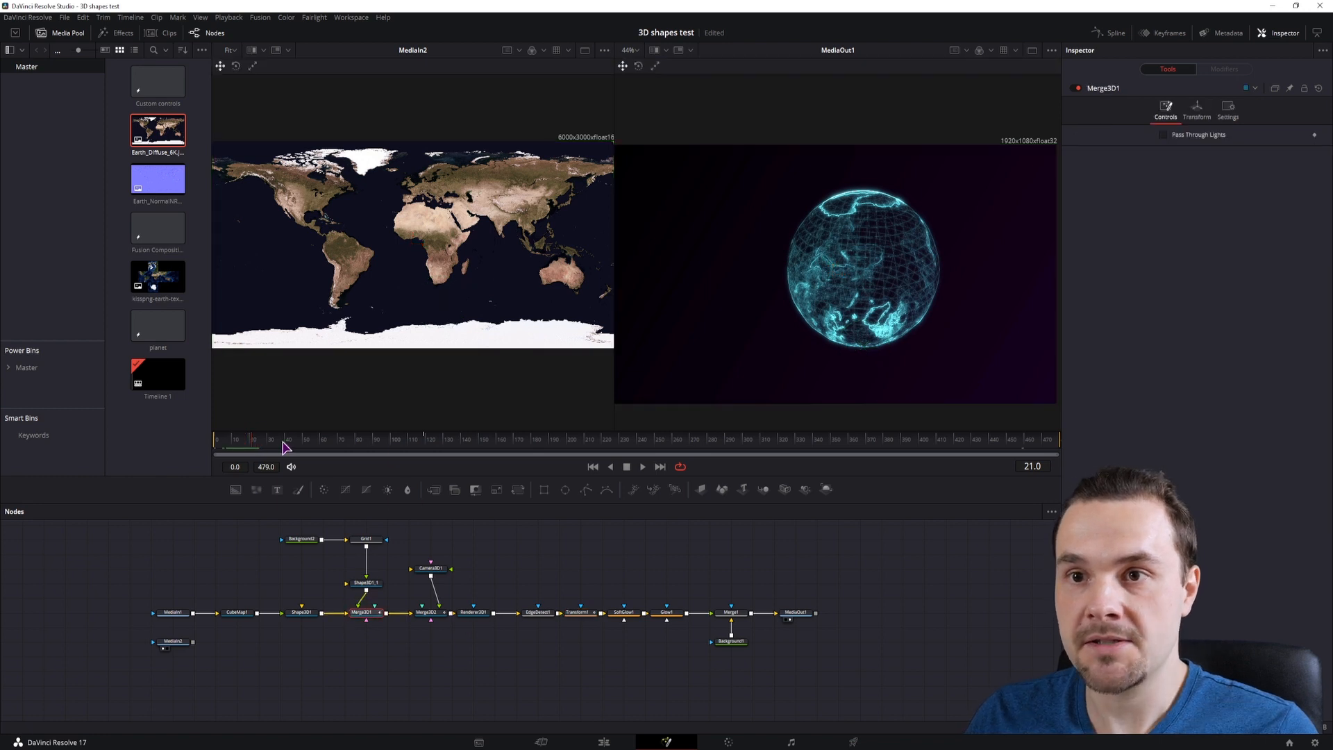
left_click(302, 613)
left_click(426, 614)
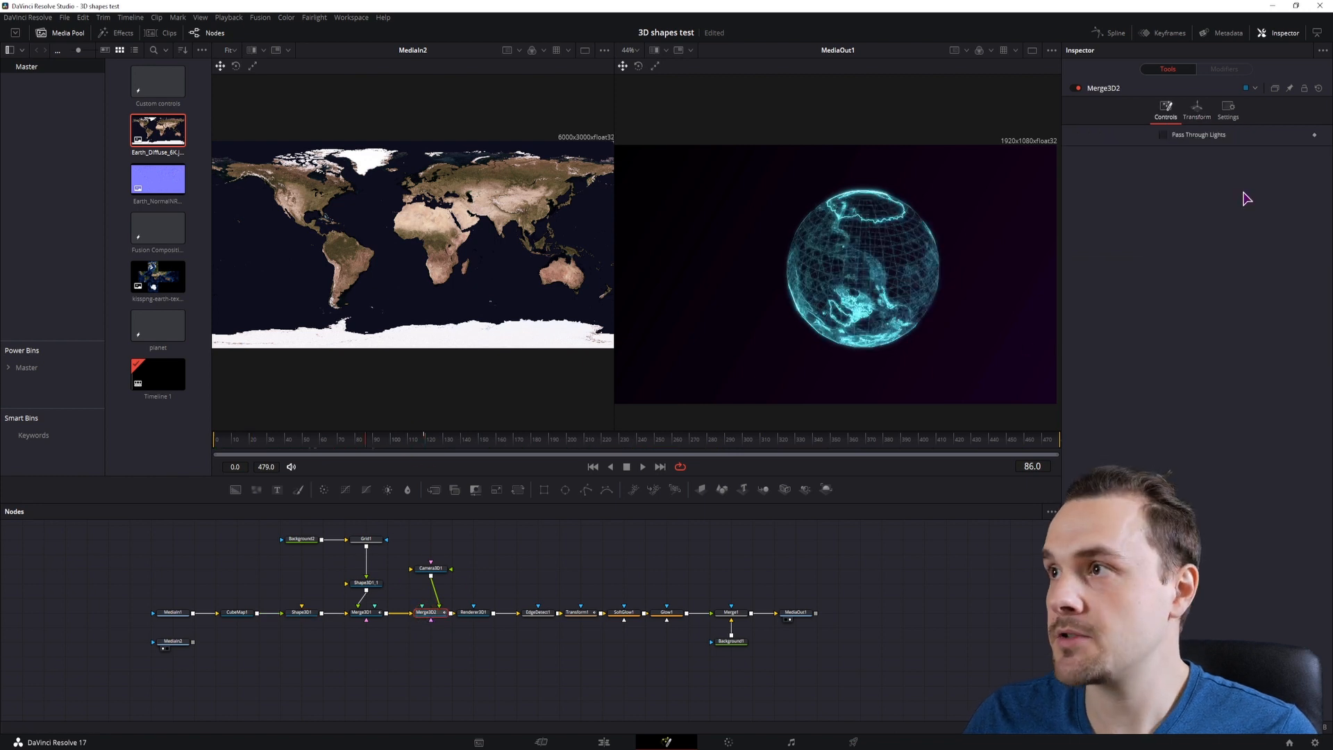
left_click(1227, 111)
left_click(1166, 109)
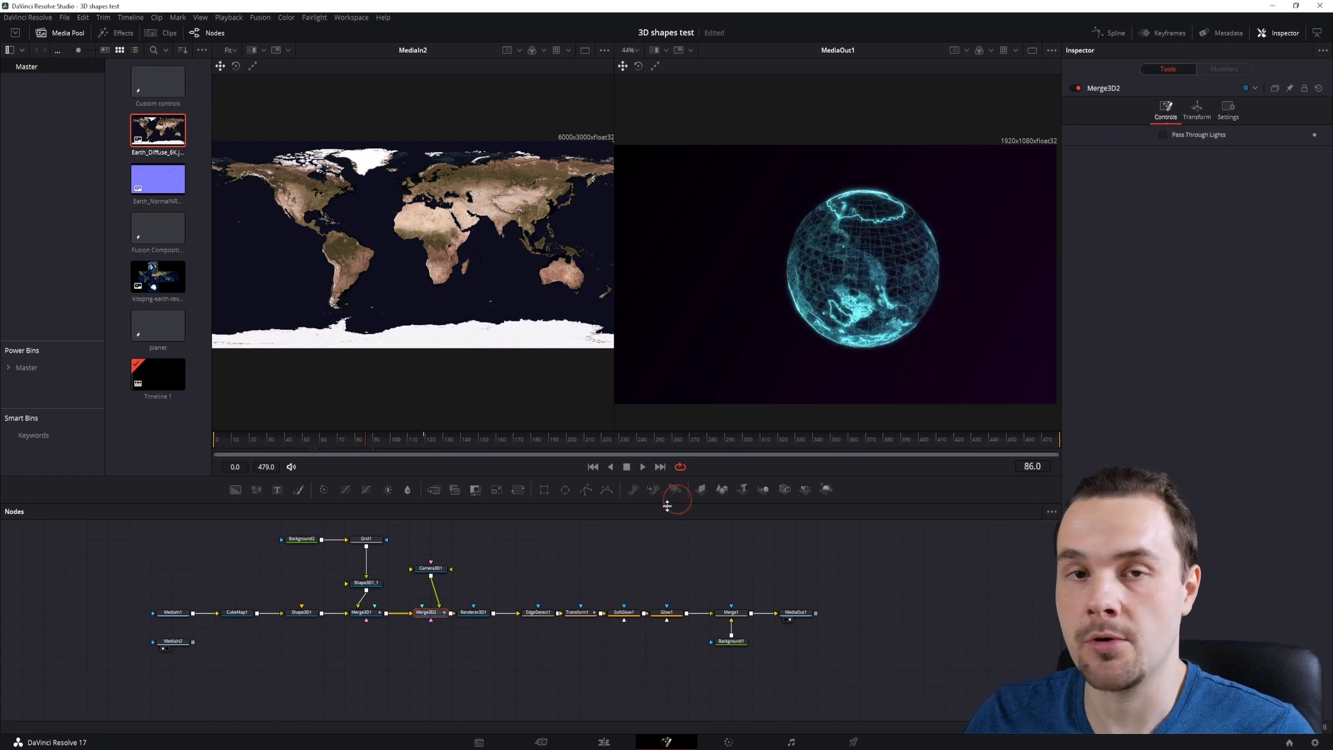
Try motion blur at quality 10 on the Renderer3D1 node, preview it at frame 60, and switch motion blur off again
left_click(479, 614)
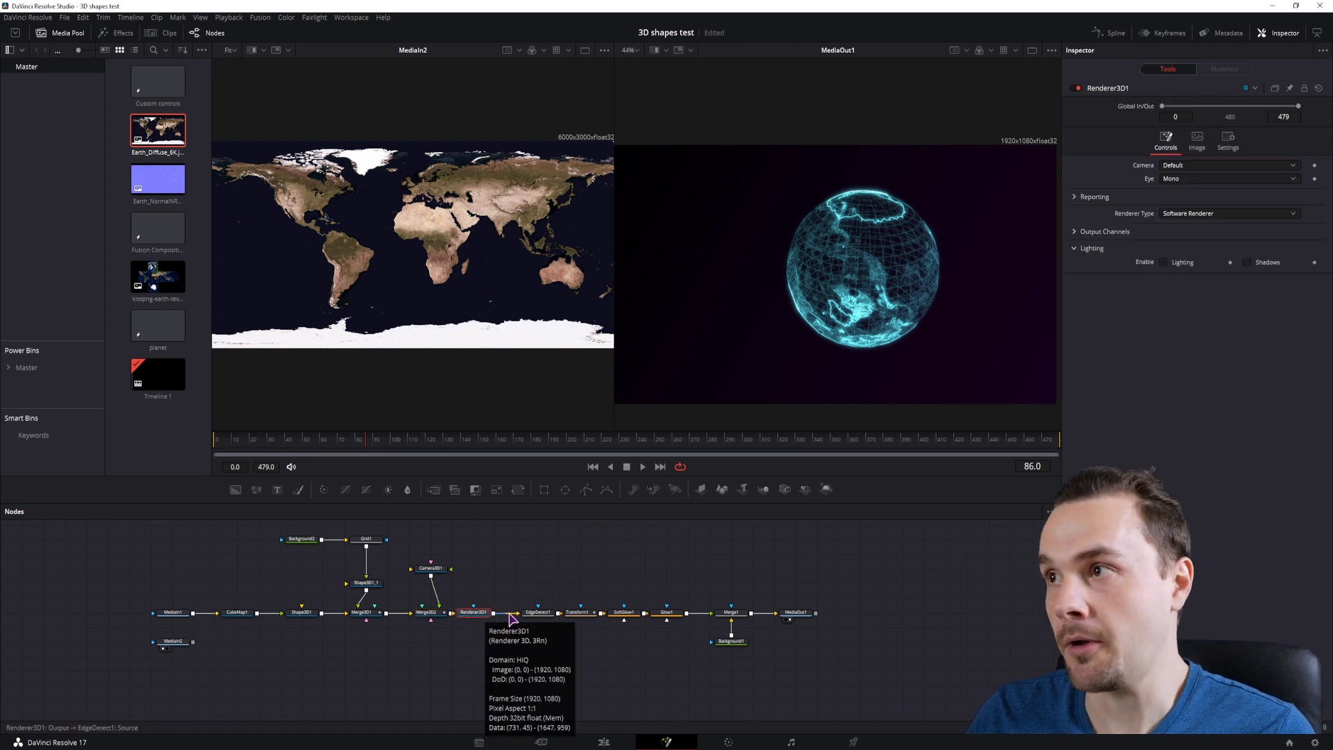
left_click(1235, 143)
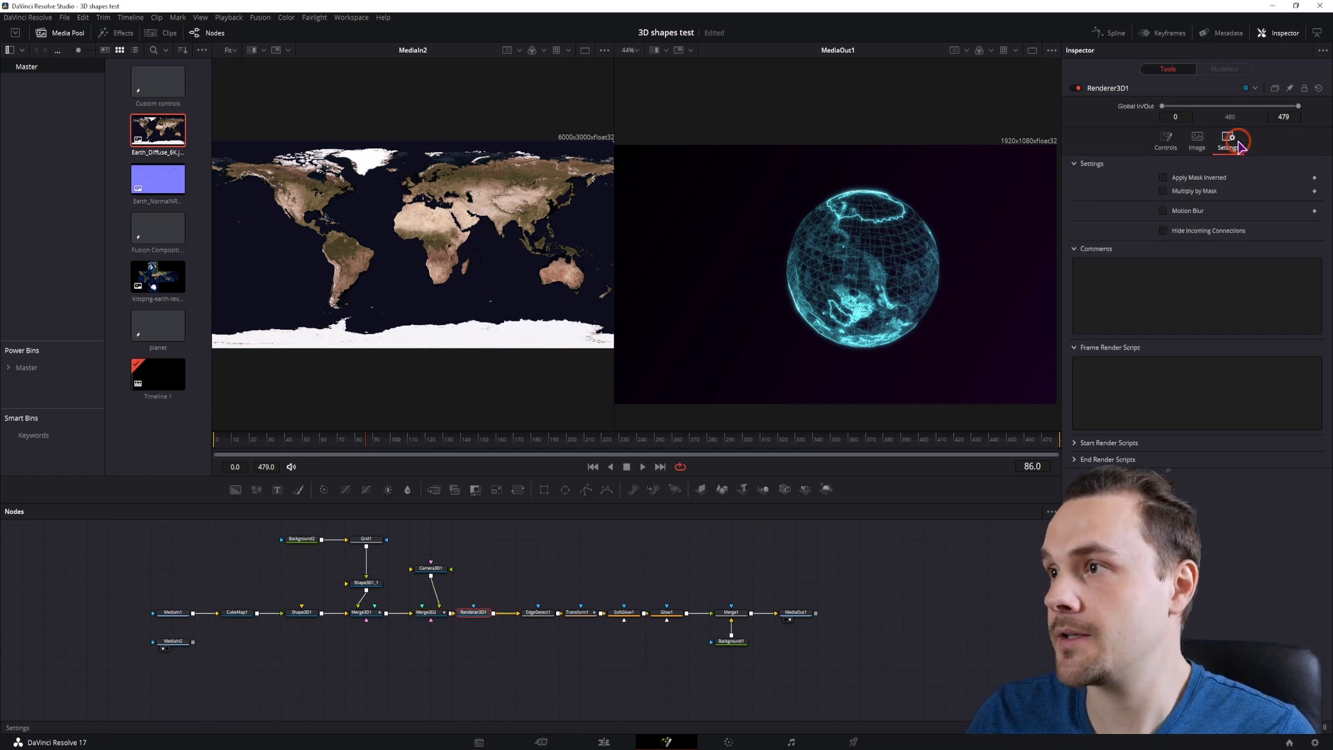
left_click(1163, 210)
left_click_drag(1182, 226, 1259, 224)
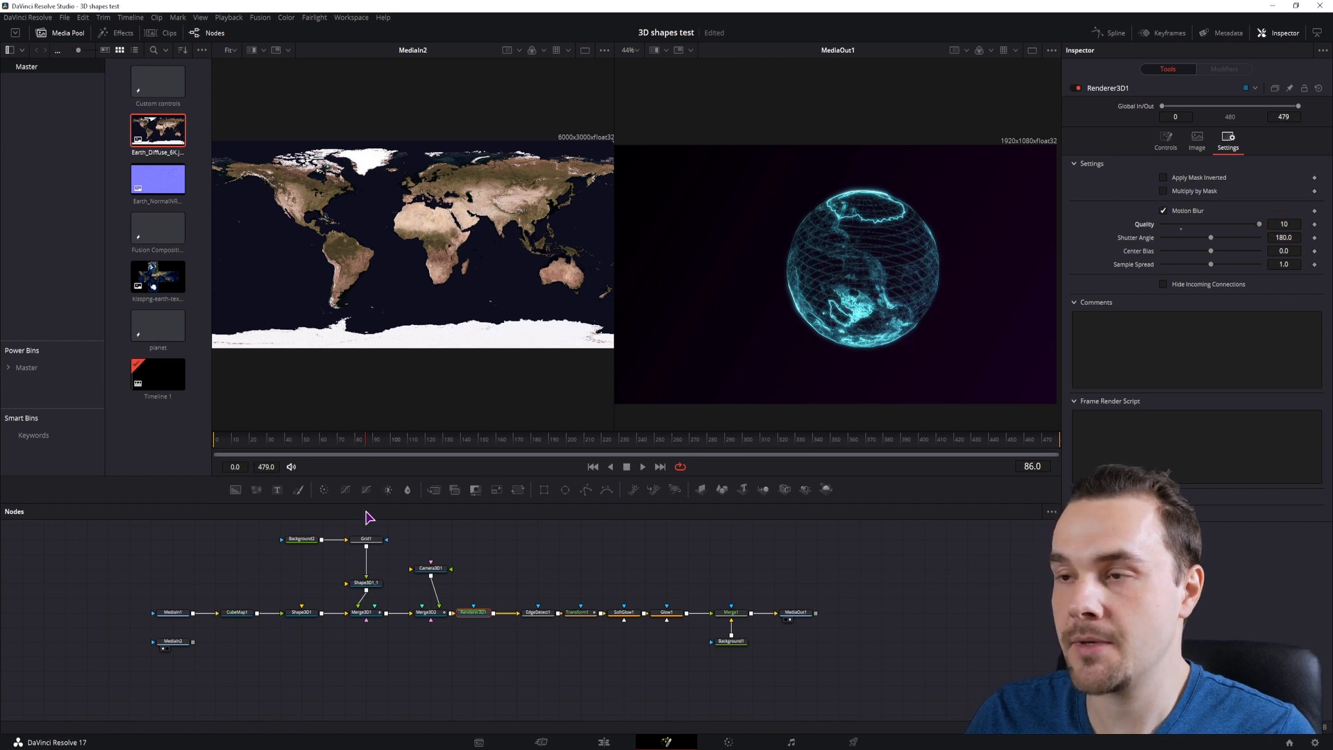
left_click_drag(354, 441, 323, 449)
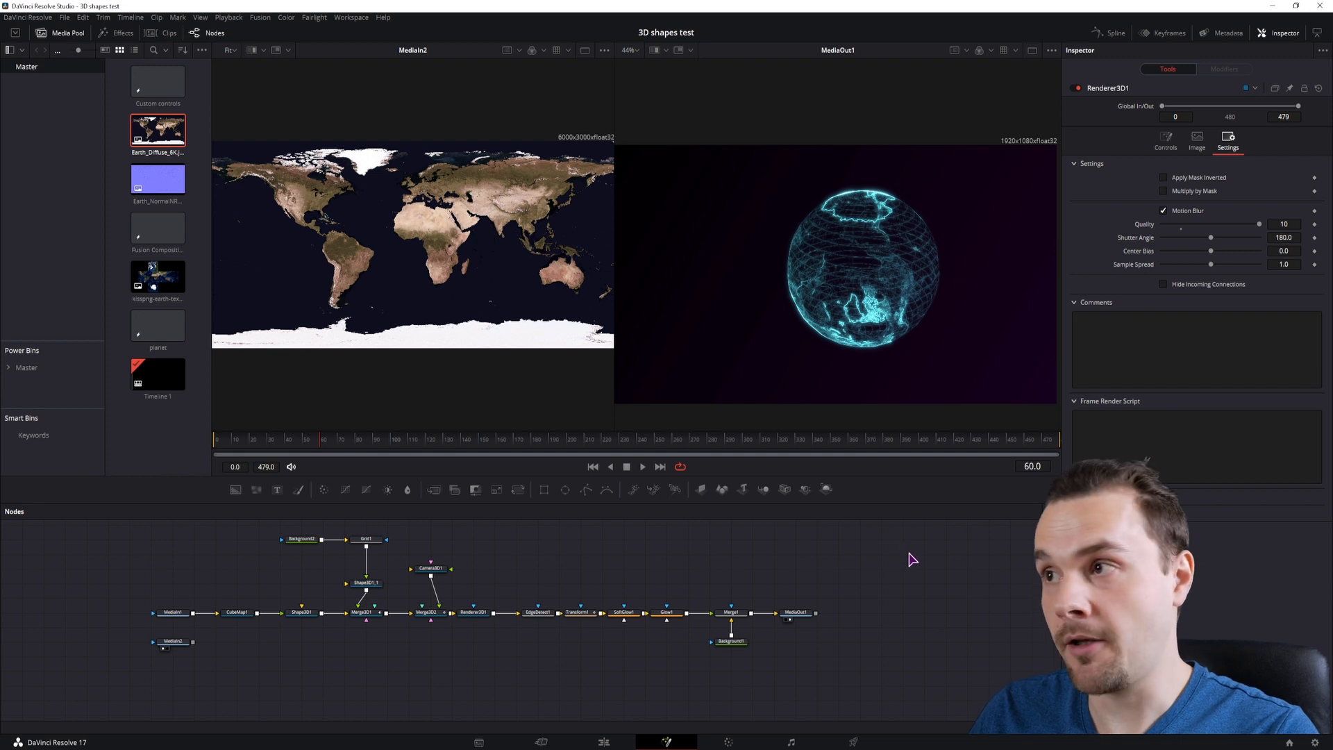
left_click(1164, 211)
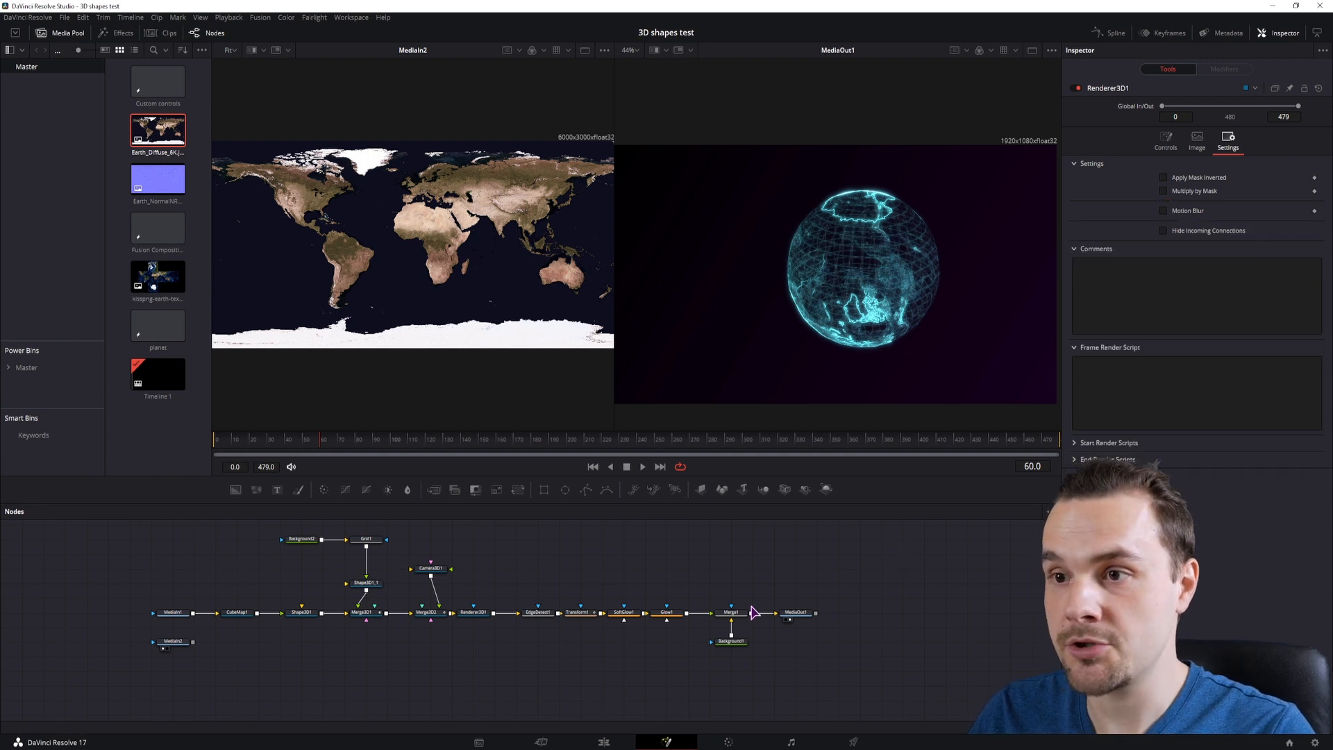
Move the playhead to frame 26 and remove MediaIn2 from its viewer
left_click_drag(299, 444, 282, 449)
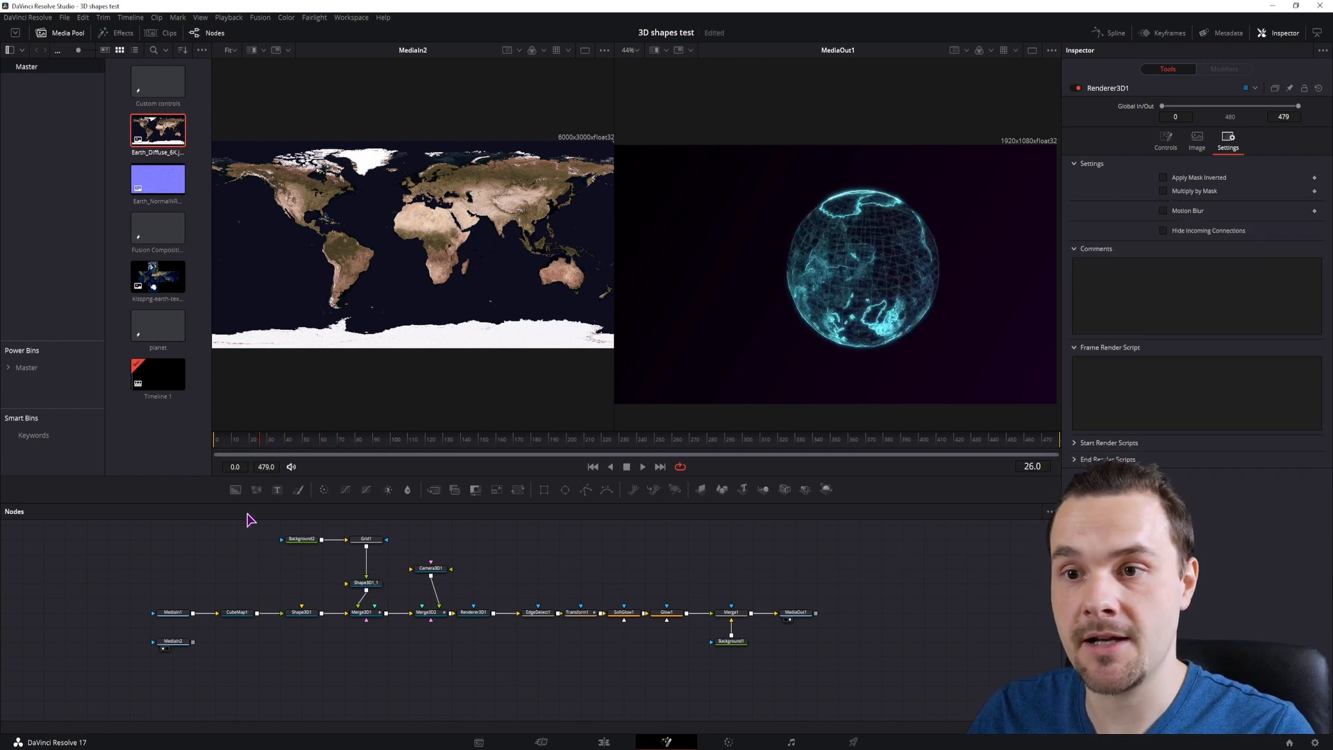
left_click(164, 647)
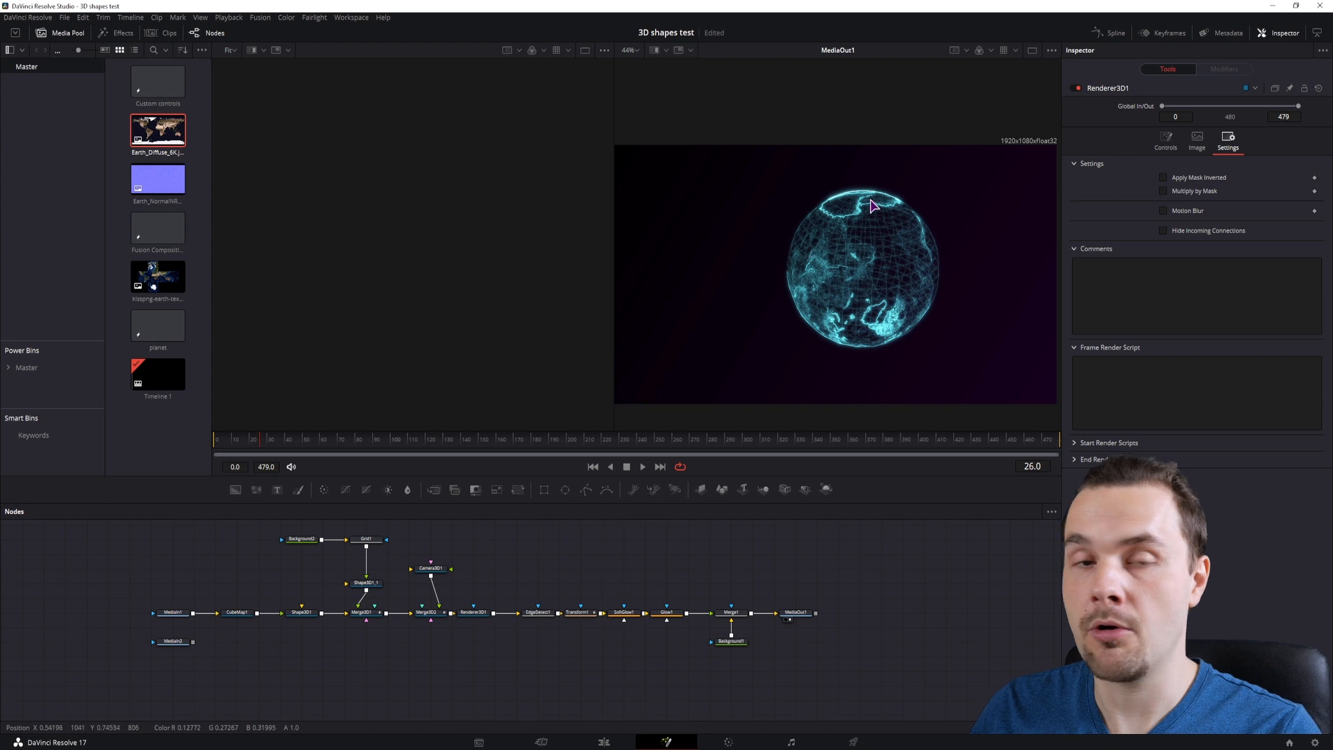
left_click(538, 546)
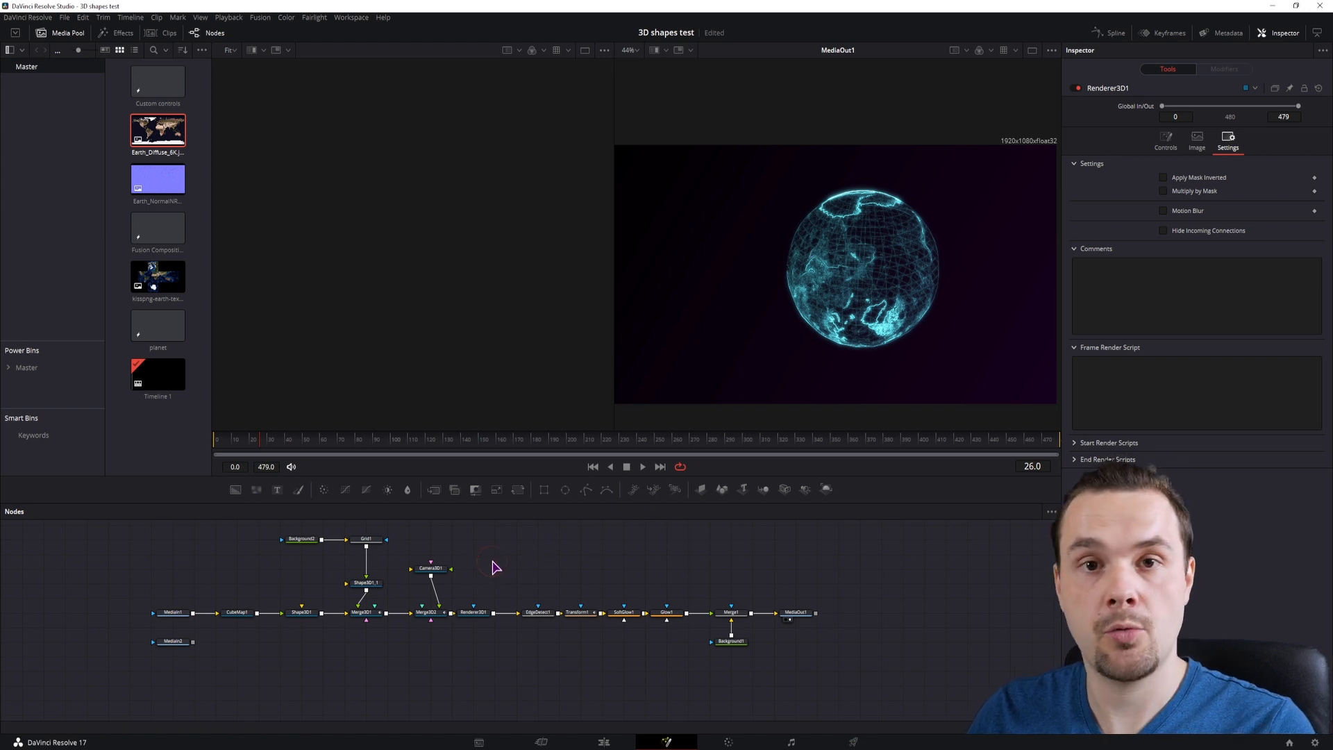
Duplicate the Shape3D1_1 sphere node into the empty area of the node graph beside Camera3D1
left_click(366, 583)
key("ctrl+c")
left_click(490, 569)
key("ctrl+v")
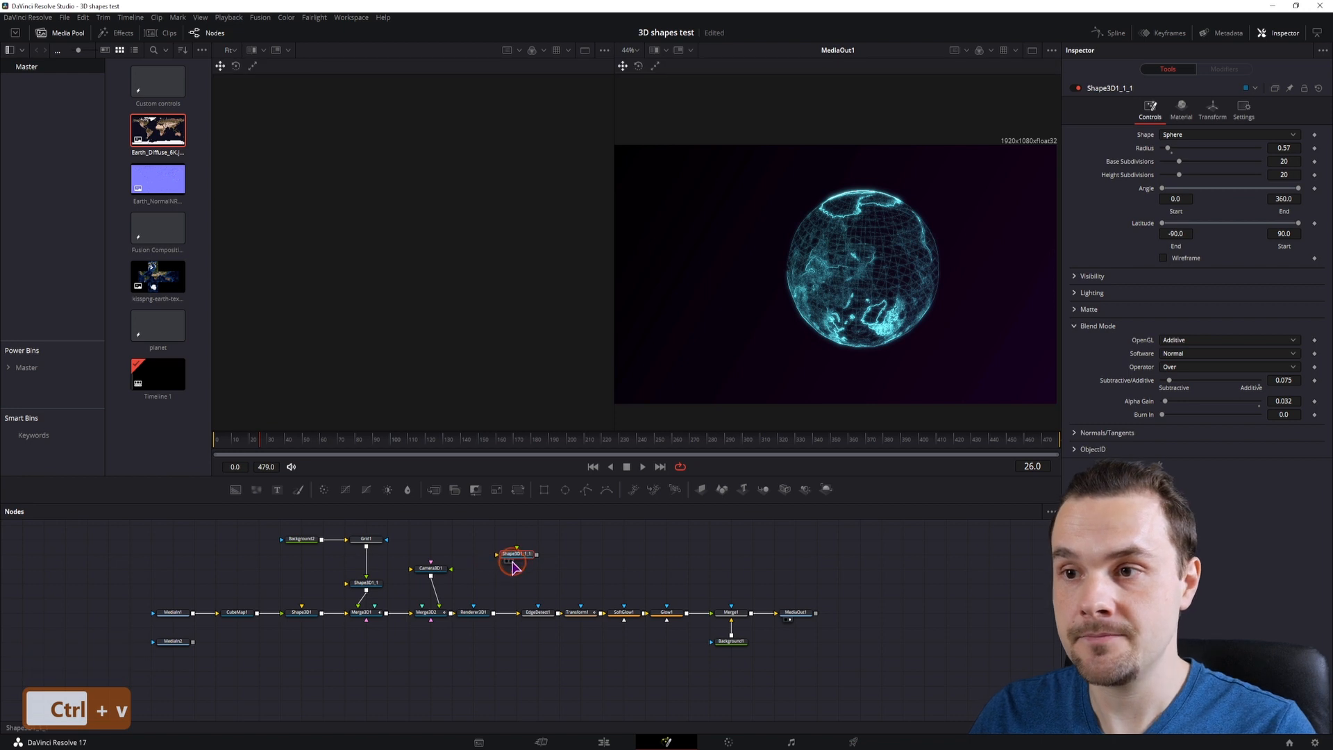
Add a Merge3D node that joins the duplicated sphere with Camera3D1, and display it in the empty viewer
left_click(764, 490)
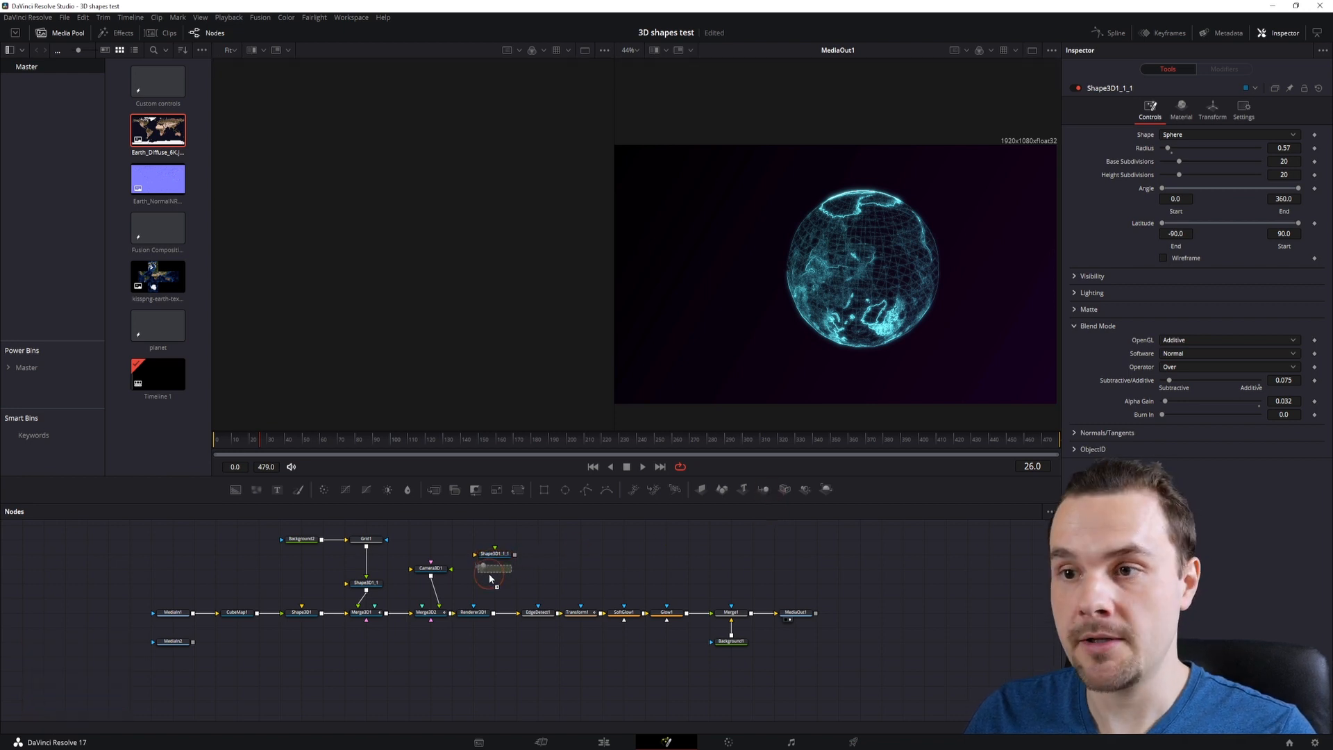
left_click_drag(431, 577, 486, 568)
key("1")
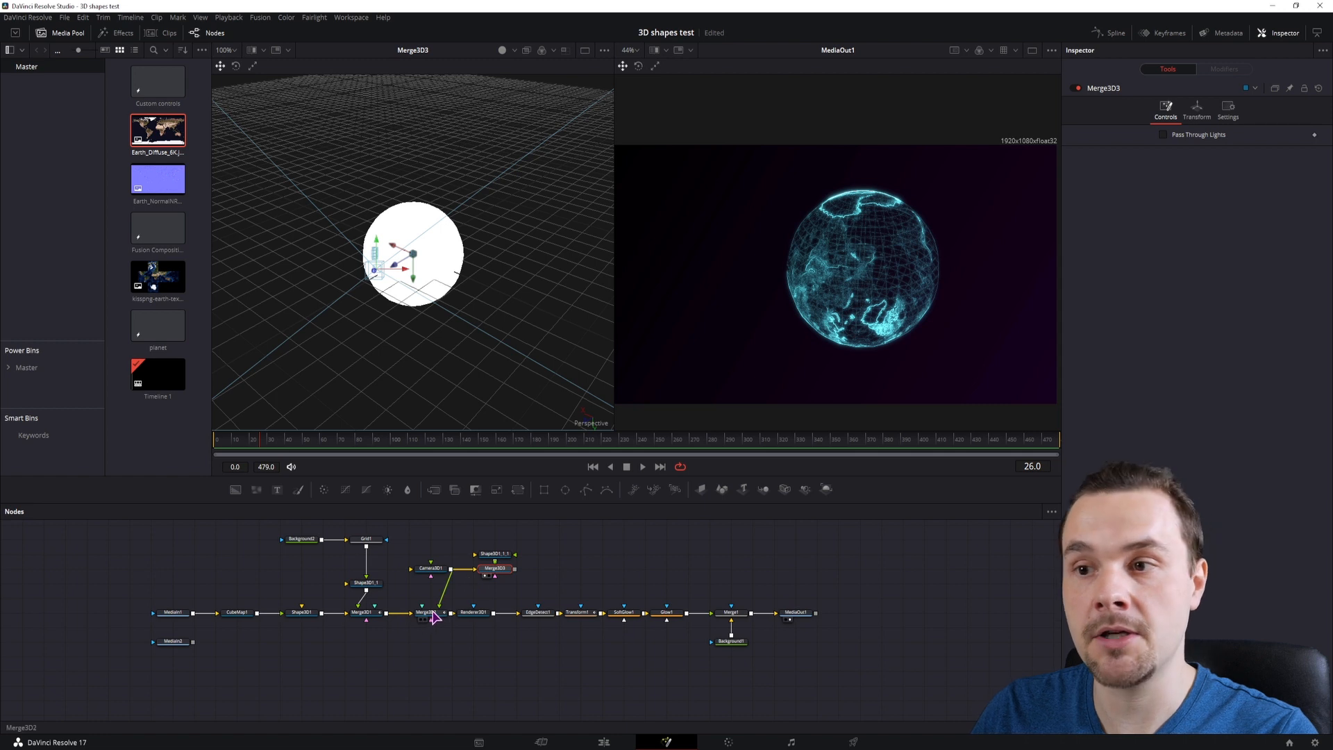
mouse_move(495, 547)
left_mouse_down()
mouse_move(440, 603)
mouse_move(557, 581)
mouse_move(575, 540)
mouse_move(499, 563)
left_mouse_up()
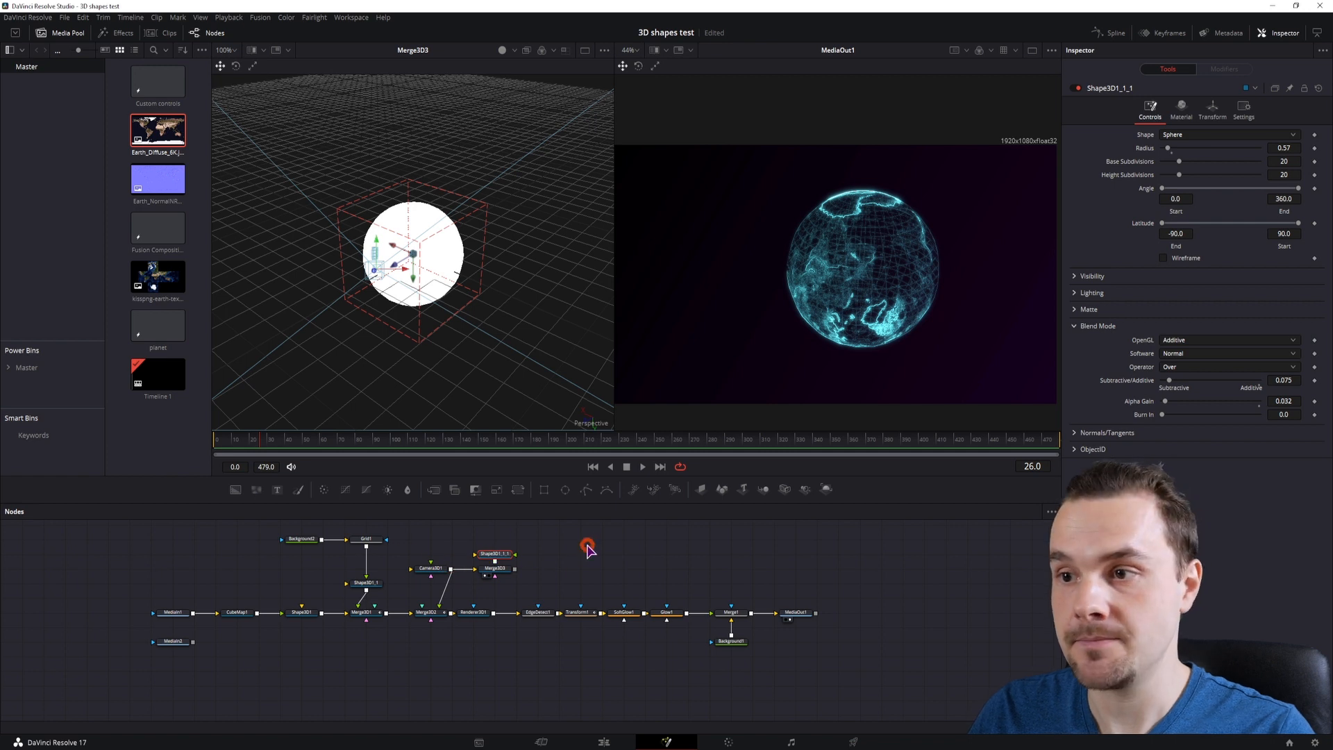
left_click(496, 567)
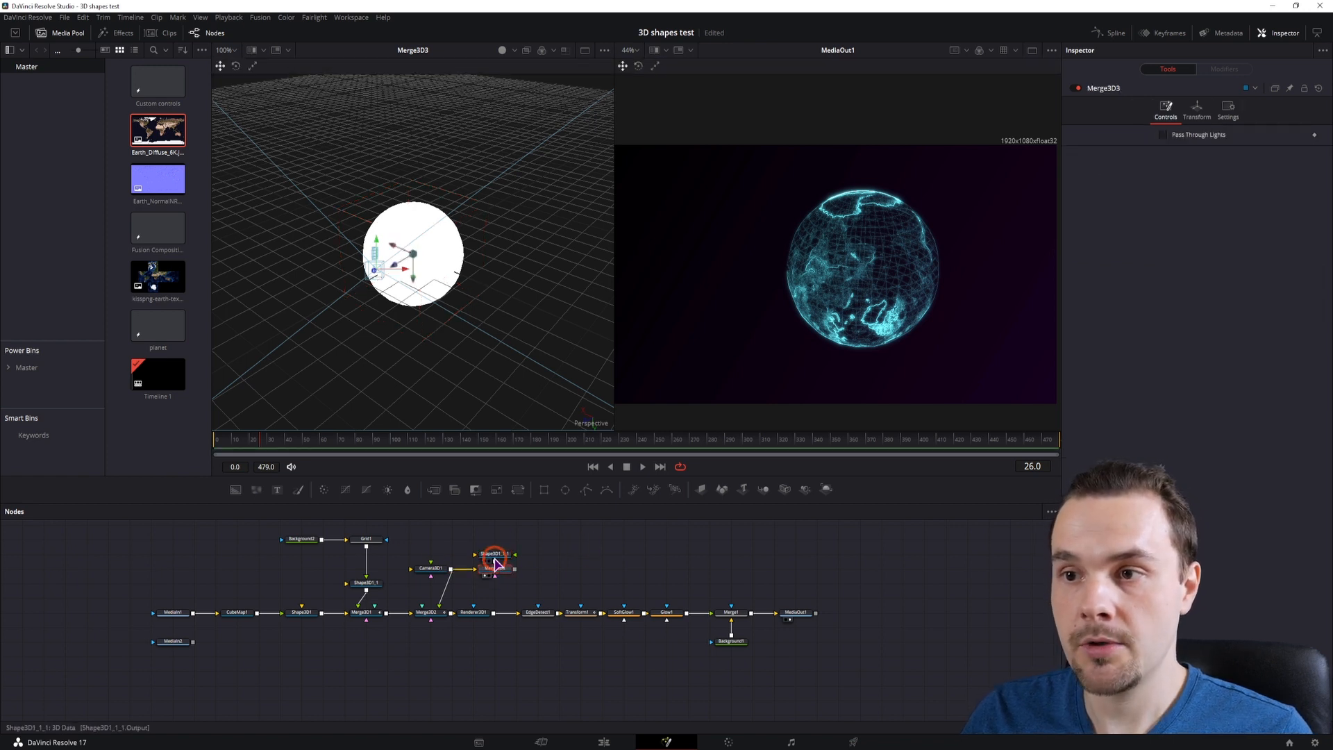
Narrow the duplicated sphere's latitude to -3.6 through 4.3, trying a 126.7 end angle and restoring it to 360
left_click(494, 553)
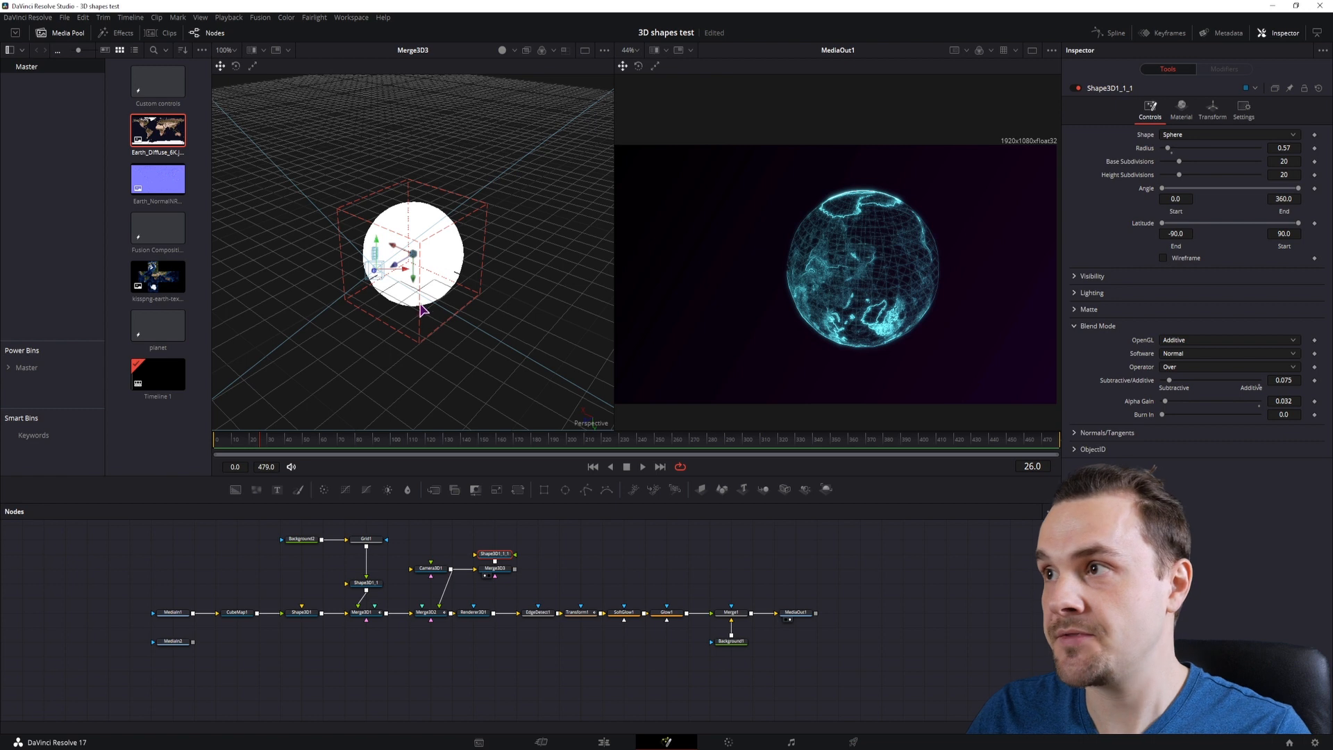
left_click_drag(1295, 225, 1233, 231)
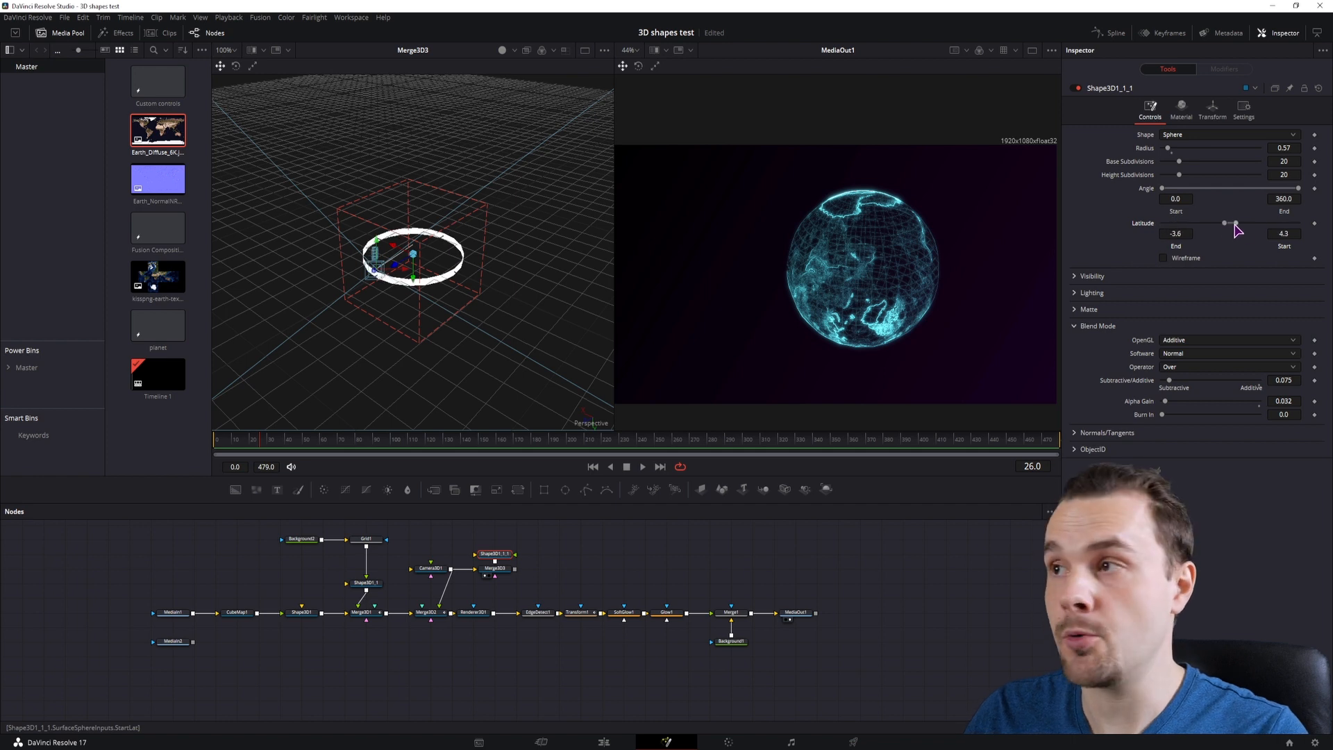
left_click_drag(1296, 189, 1265, 190)
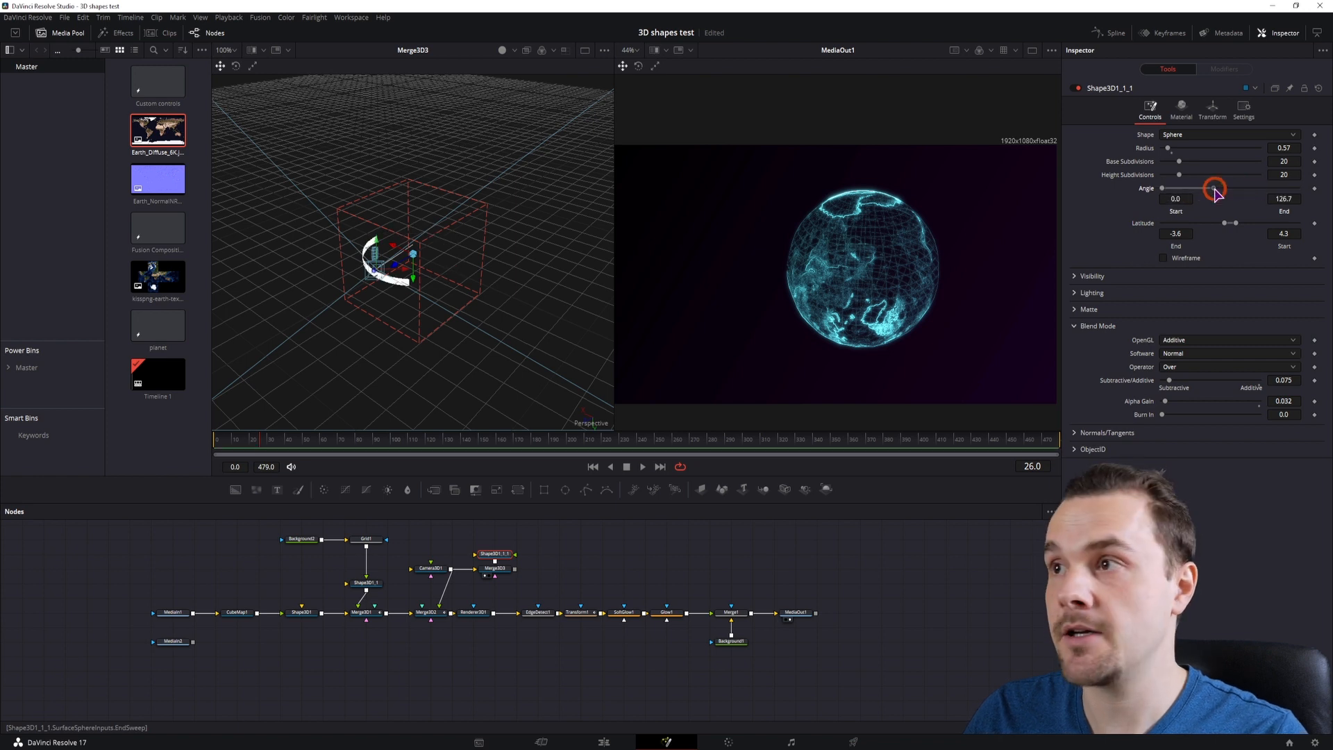
left_click_drag(1214, 188, 1298, 188)
Shift the duplicated sphere's latitude band to 82.1 through 90.0 and set its rotation to about X 70.9 and Z 140.0
left_click_drag(1230, 223, 1259, 237)
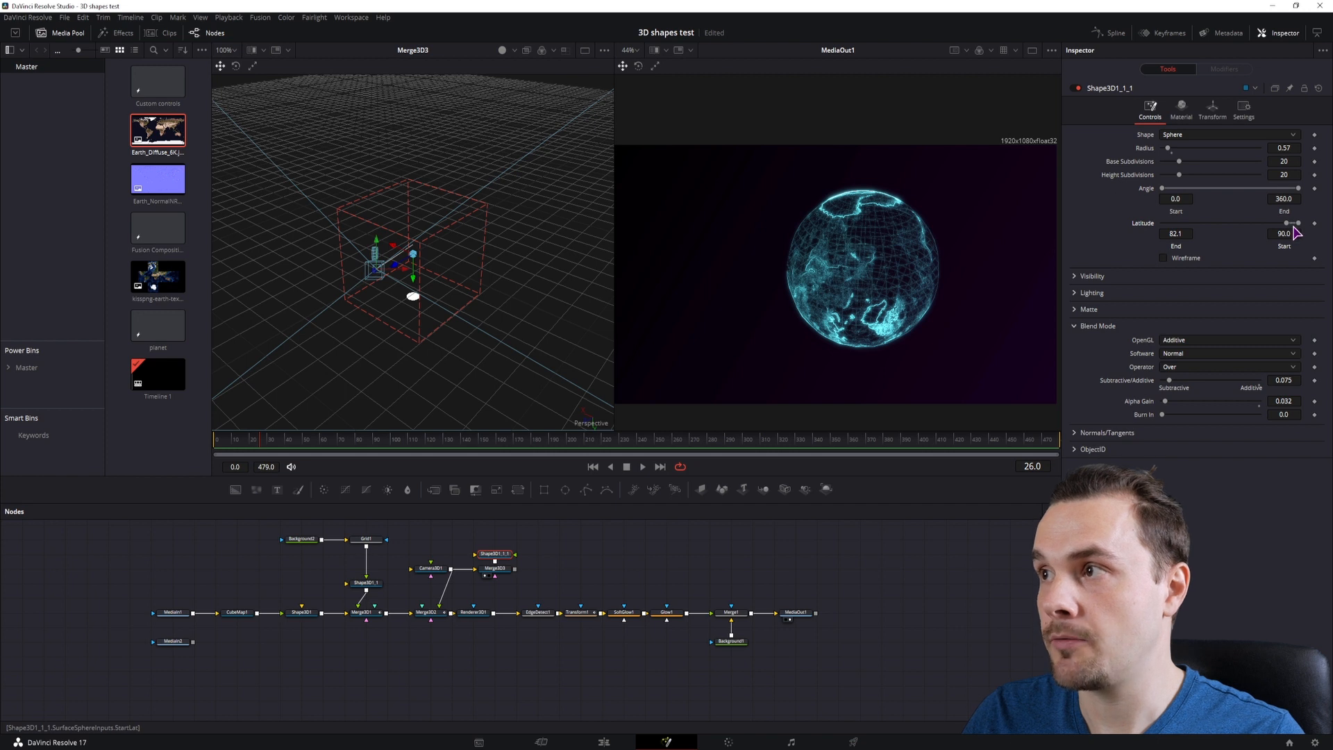
mouse_move(1298, 224)
left_mouse_down()
mouse_move(1165, 223)
mouse_move(1310, 224)
left_mouse_up()
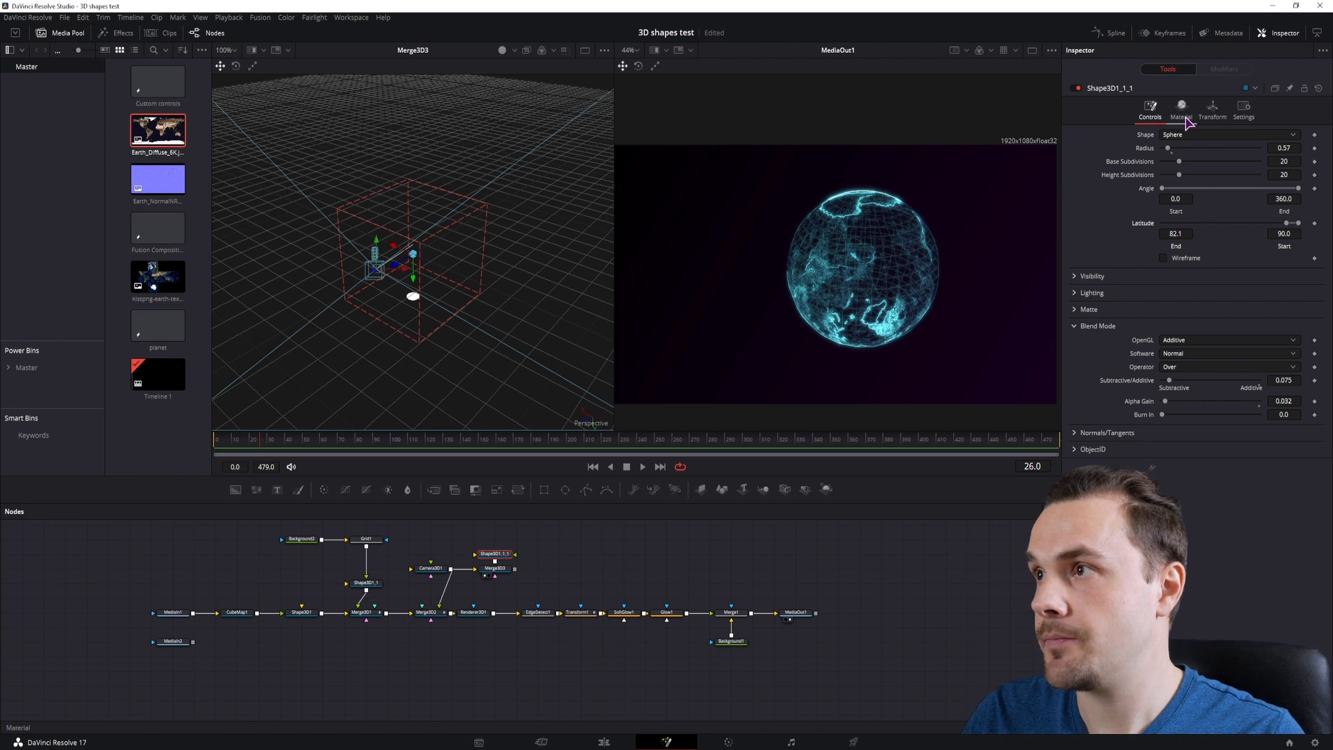
left_click(1213, 108)
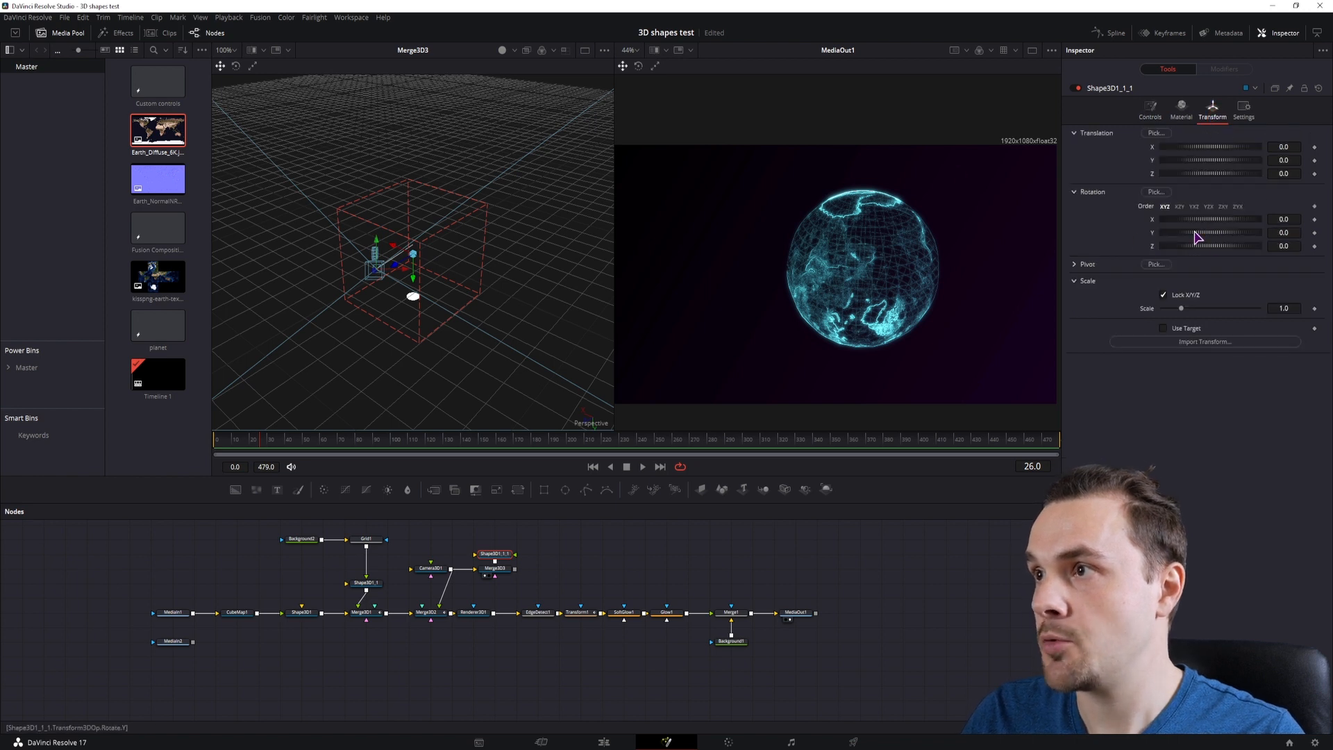
left_click_drag(1193, 220, 1229, 256)
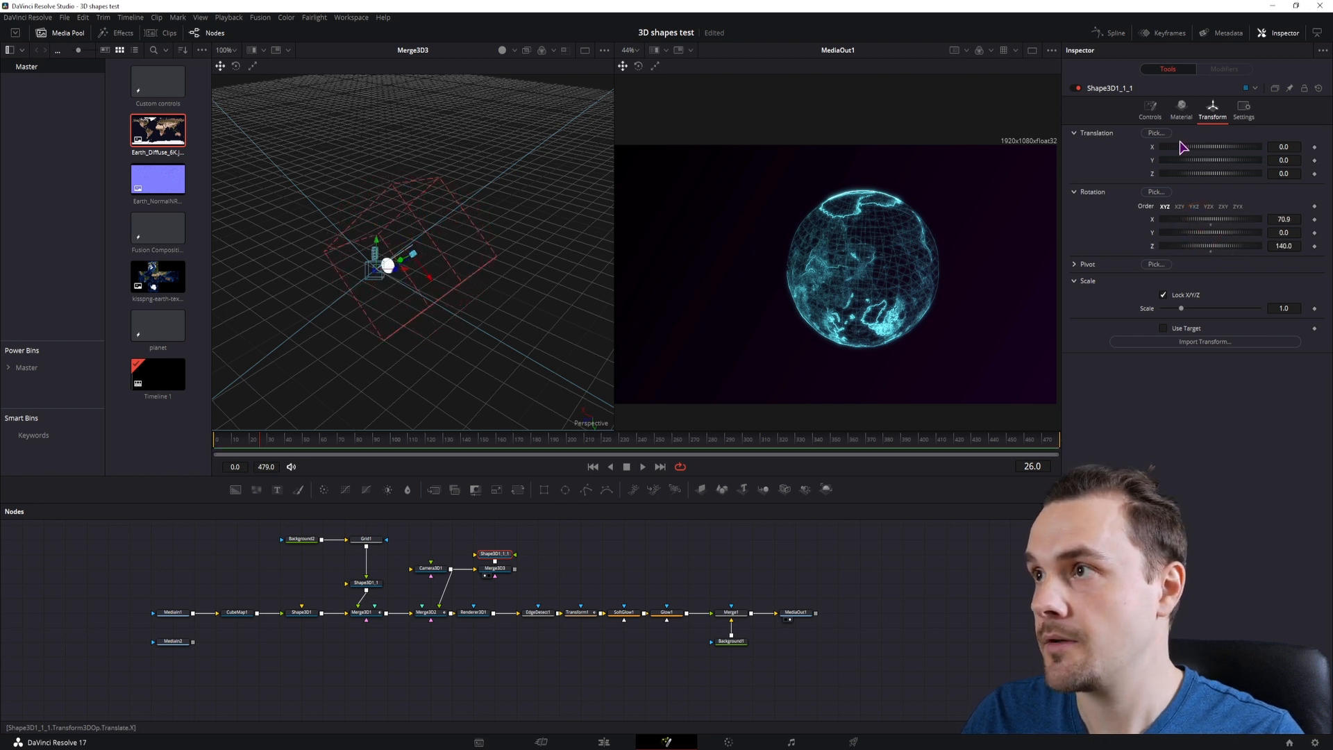
Keyframe the duplicated sphere's latitude from 82.1 through 90.0 at frame 20 to -90.0 through -82.1 at frame 44
left_click(1149, 110)
mouse_move(1289, 228)
left_mouse_down()
mouse_move(1185, 239)
mouse_move(1286, 237)
mouse_move(1175, 227)
mouse_move(1300, 247)
left_mouse_up()
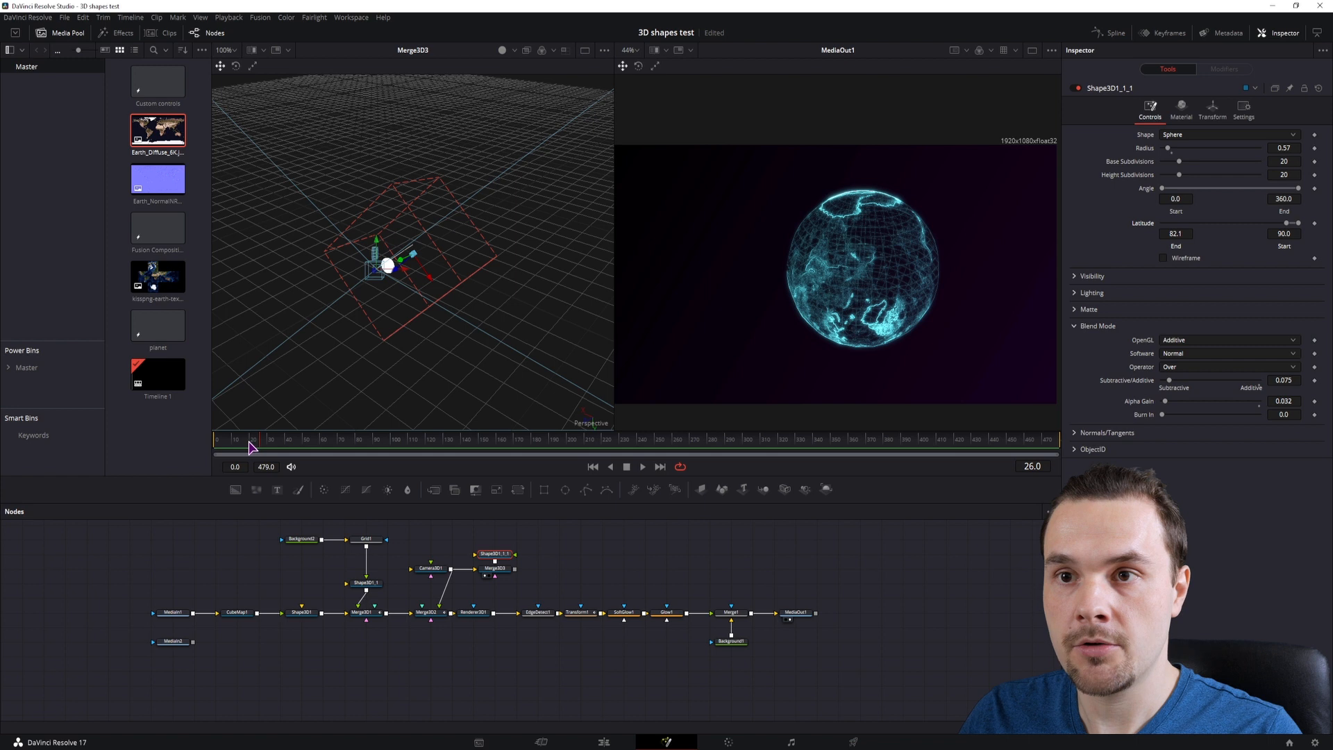
left_click(250, 443)
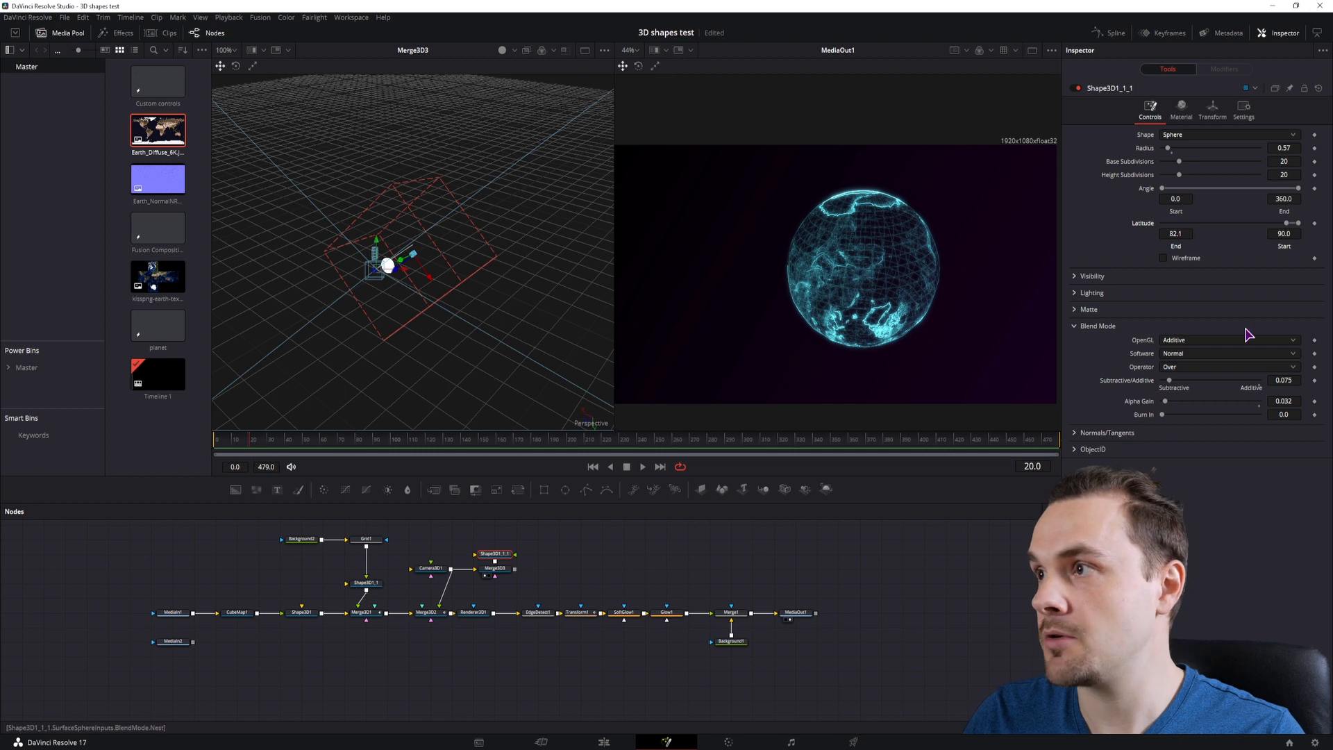
left_click(1314, 224)
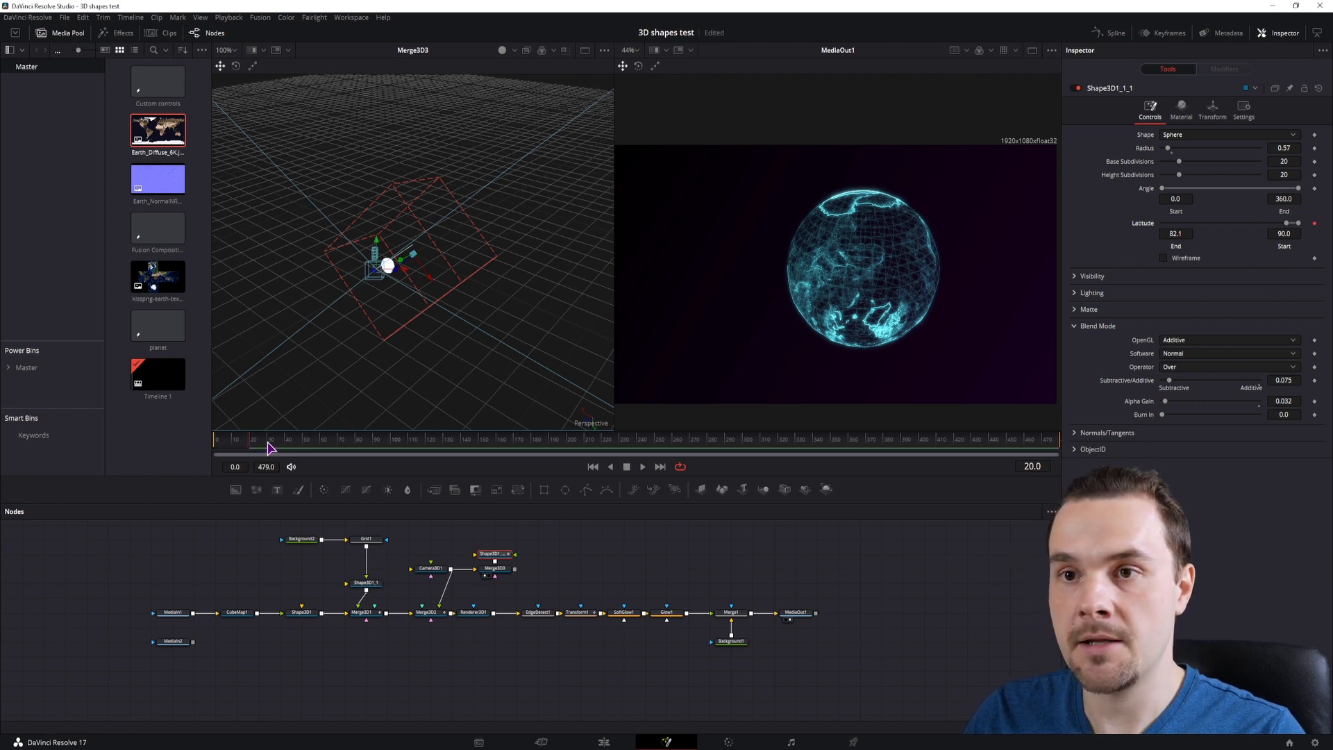
left_click_drag(263, 452, 292, 450)
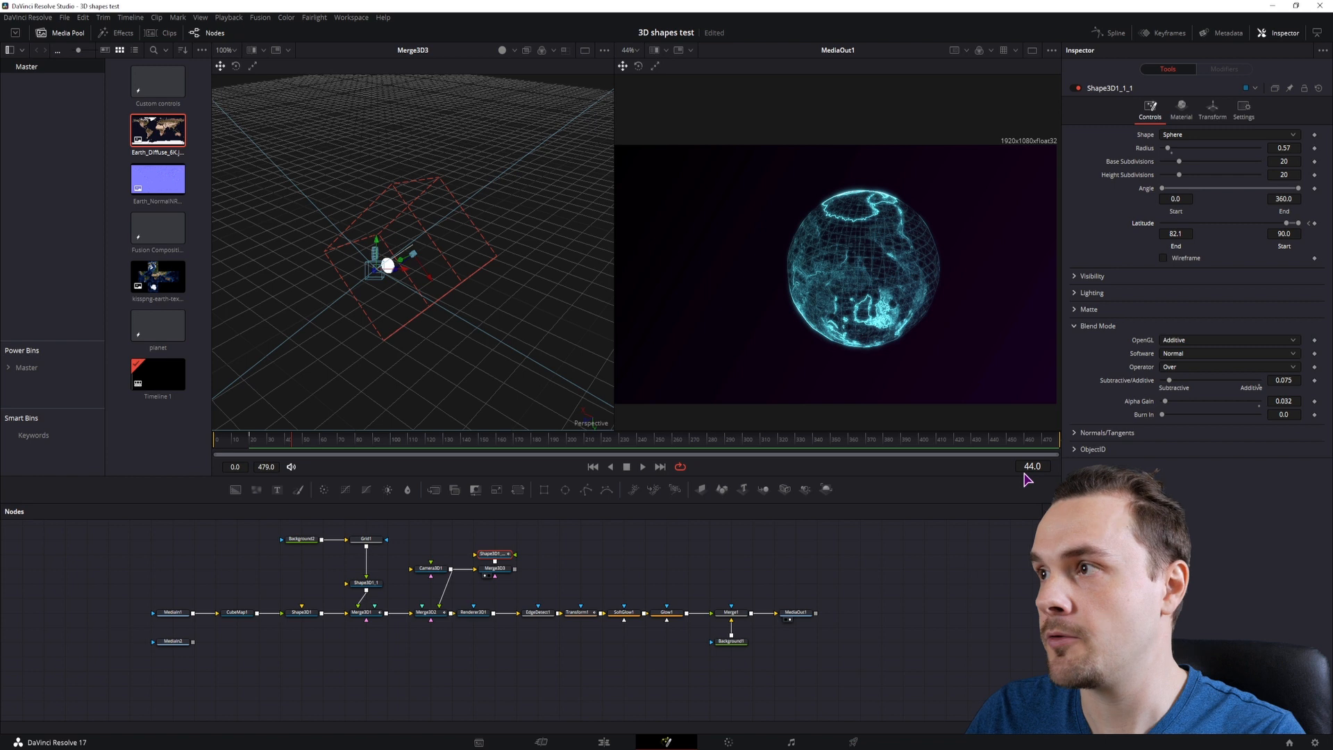
left_click_drag(1294, 223, 1132, 224)
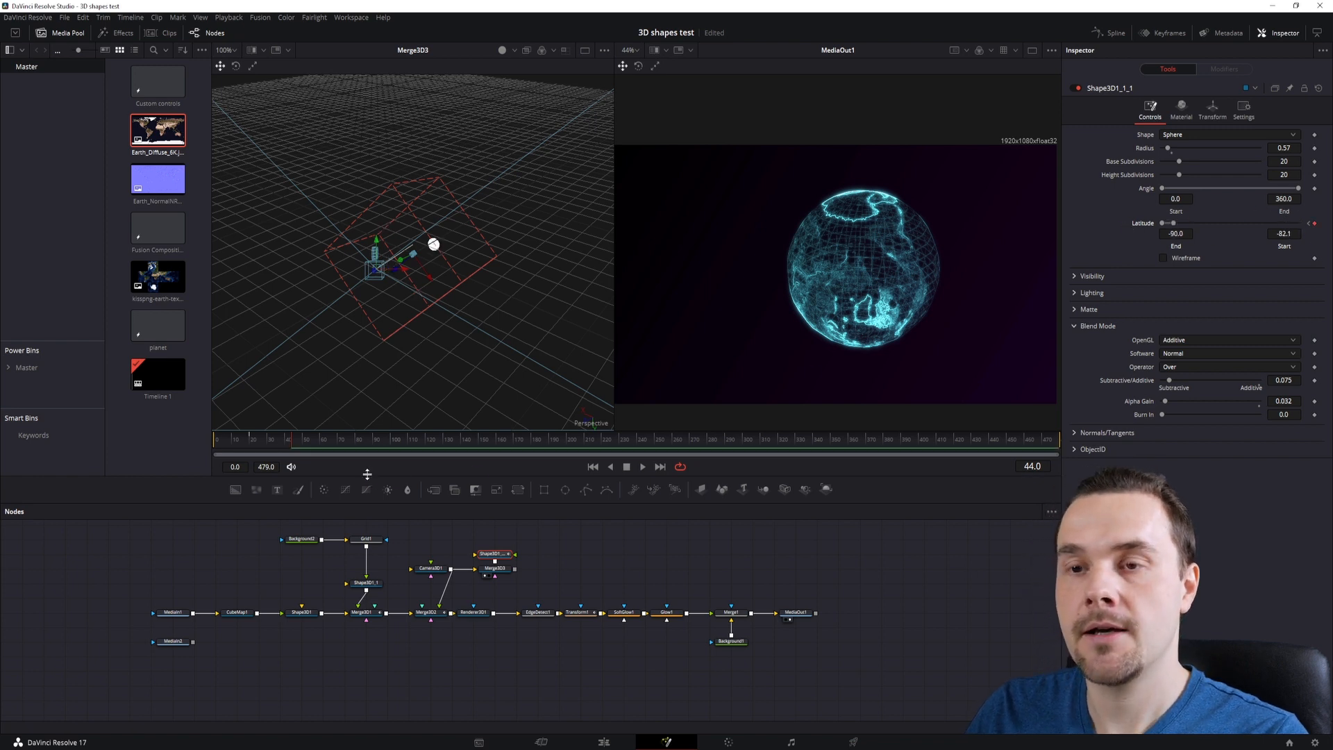
Smooth the latitude keyframes in the Spline editor and reshape the curve's easing
left_click(1110, 32)
left_click_drag(672, 539, 764, 686)
key("s")
left_click_drag(724, 636, 695, 679)
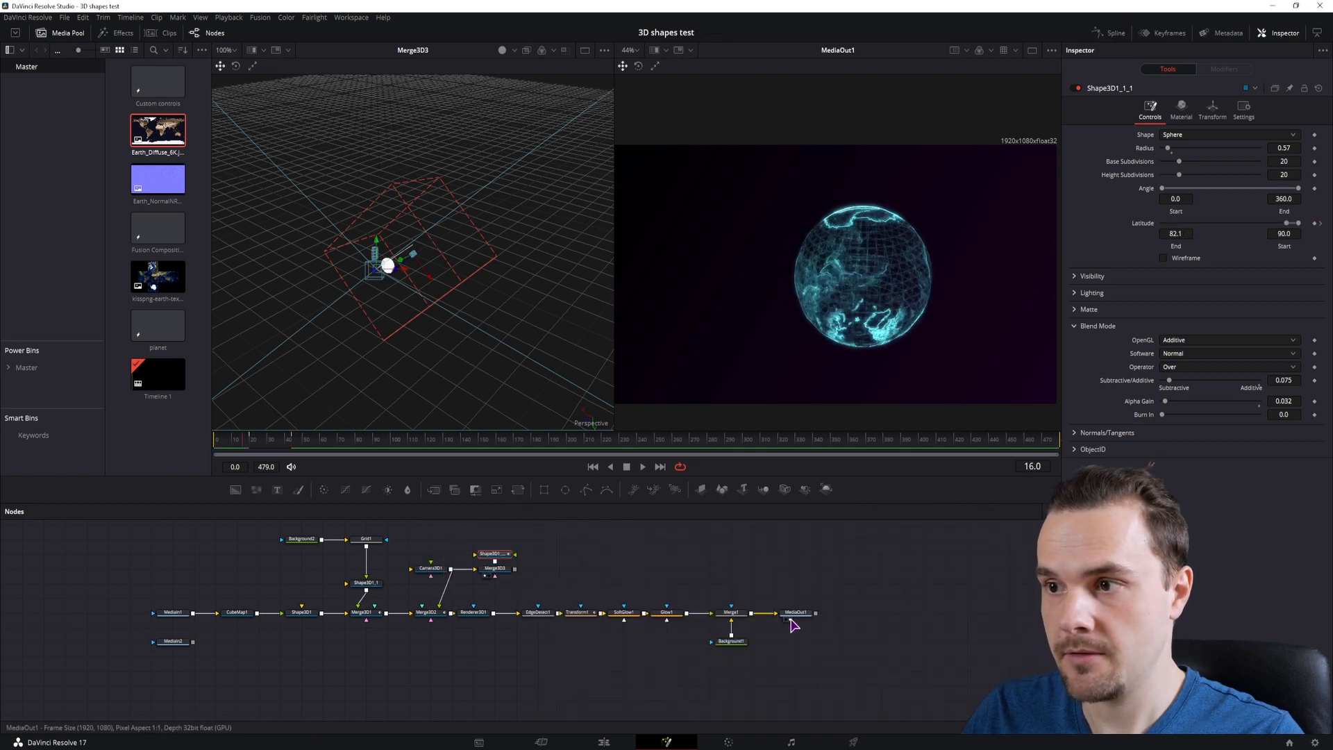
Clear the MediaOut1 viewer and play the duplicated sphere's latitude animation from the early frames
left_click(813, 618)
left_click(357, 305)
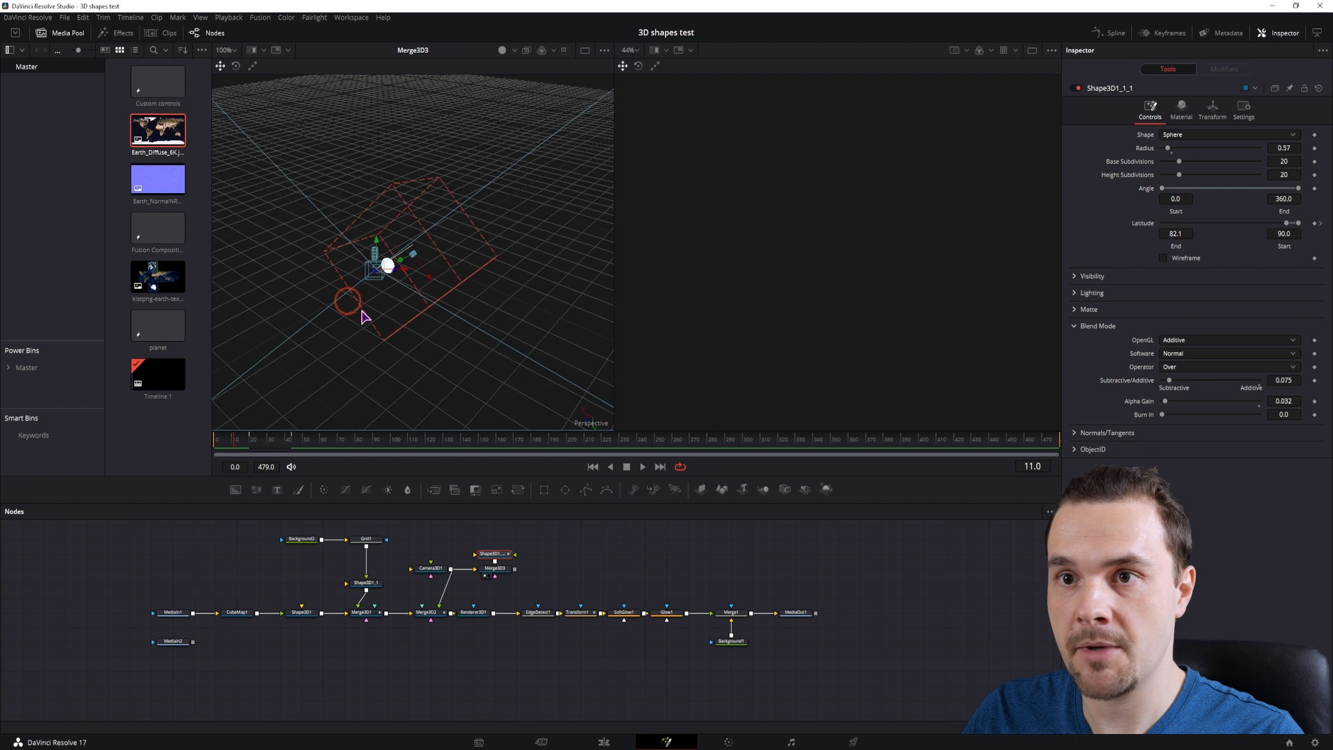
key("space")
left_click(241, 440)
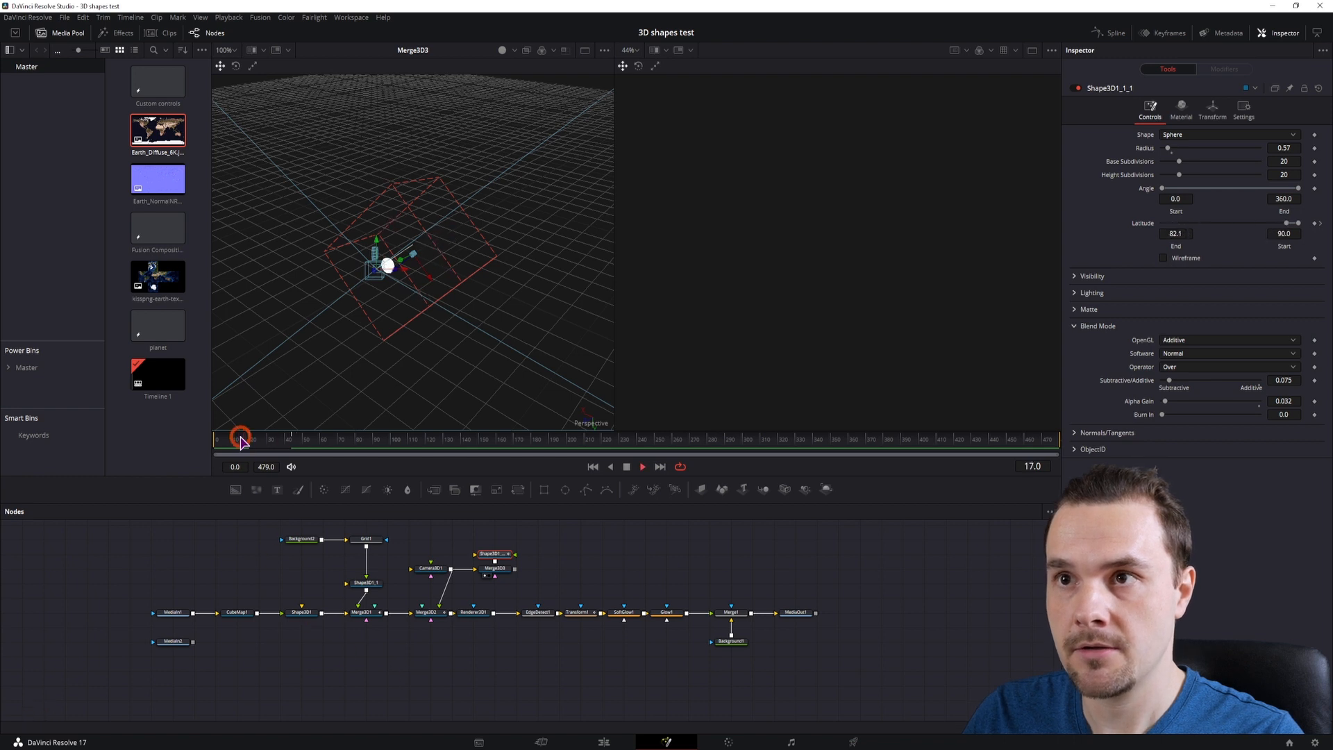
key("space")
left_click(224, 441)
key("space")
key("space")
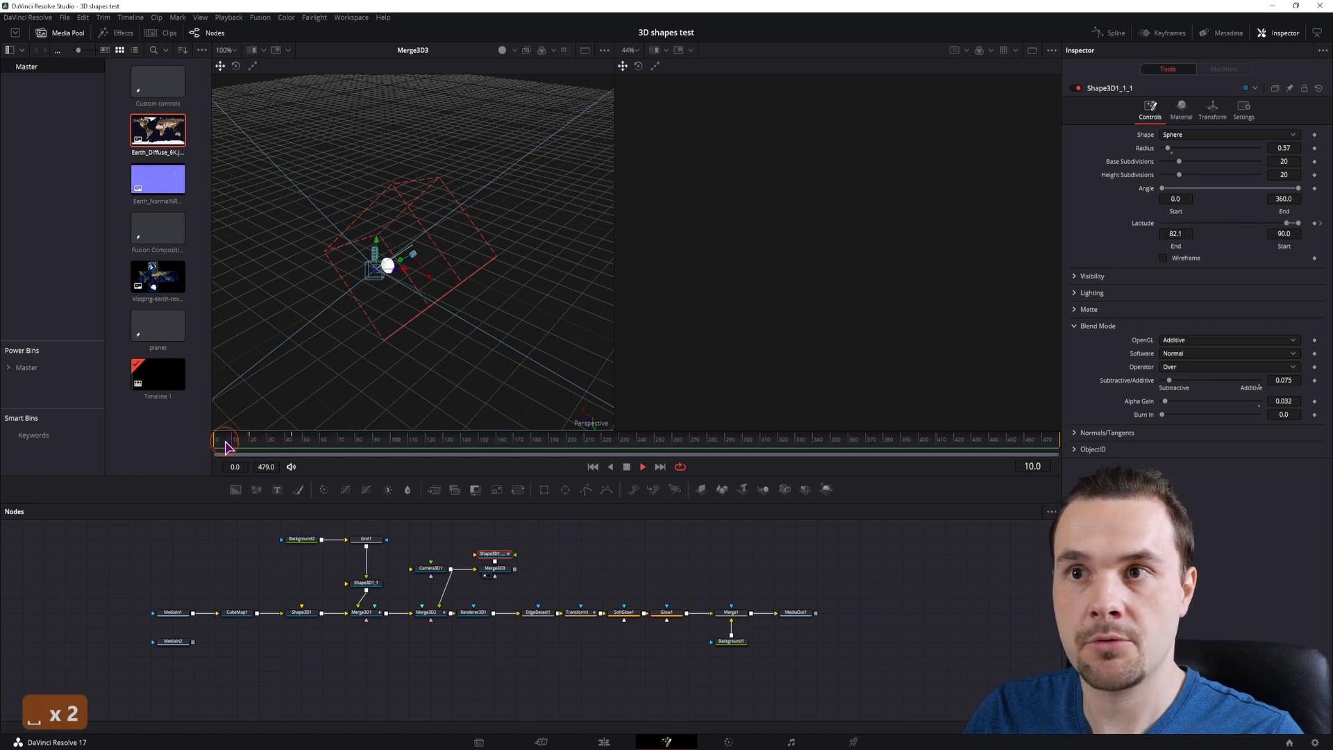
Narrow the latitude band at frame 20 by raising its End value towards 90, and play back the animation
left_click_drag(1286, 223, 1290, 222)
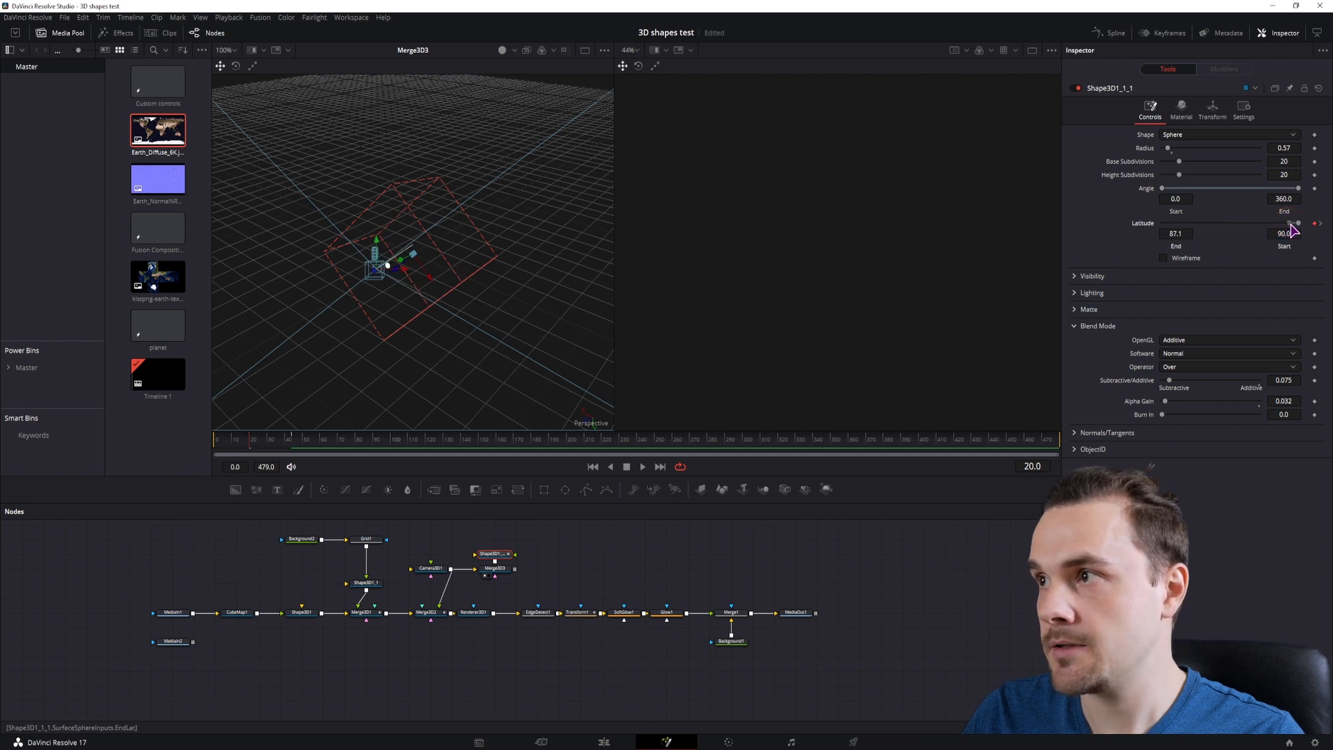
left_click_drag(1293, 231, 1294, 231)
key("space")
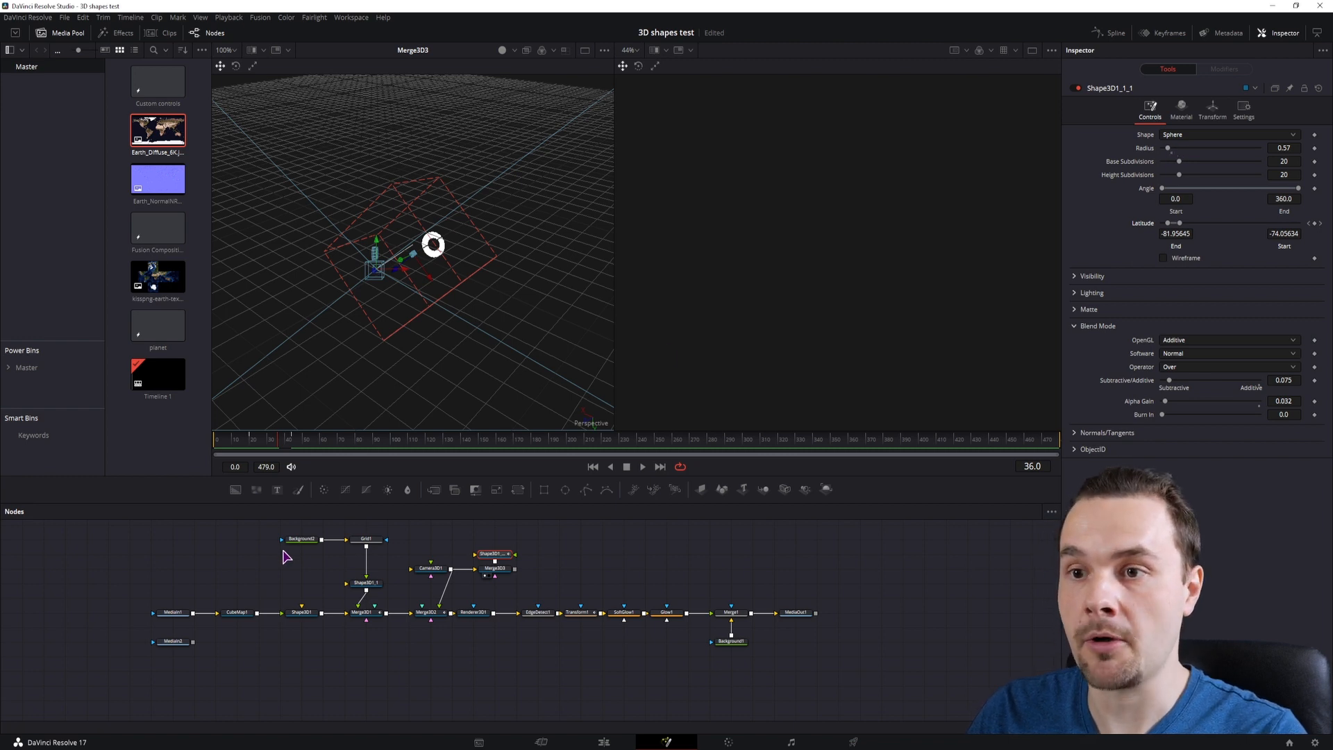
Pin Shape3D1's controls in the Inspector and link Shape3D1_1's Radius to Shape3D1's Radius with an expression
left_click(366, 584)
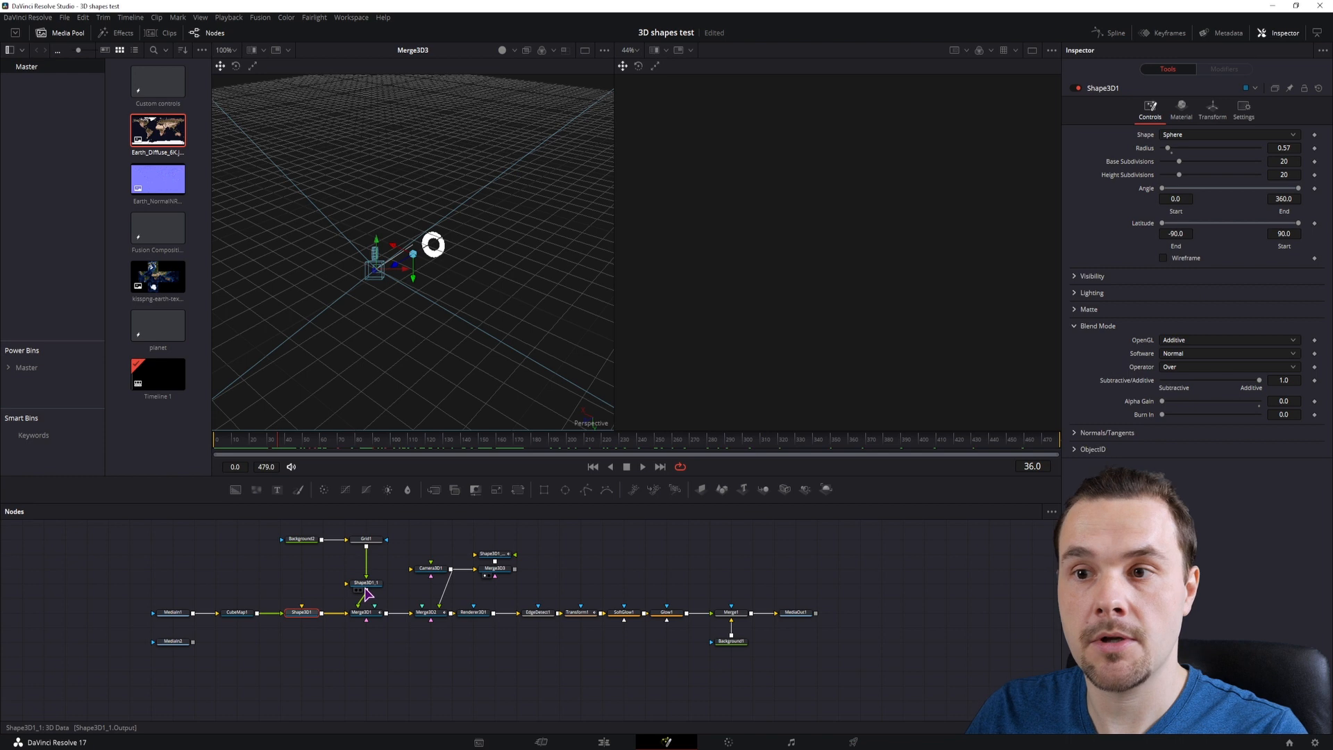
left_click(368, 587)
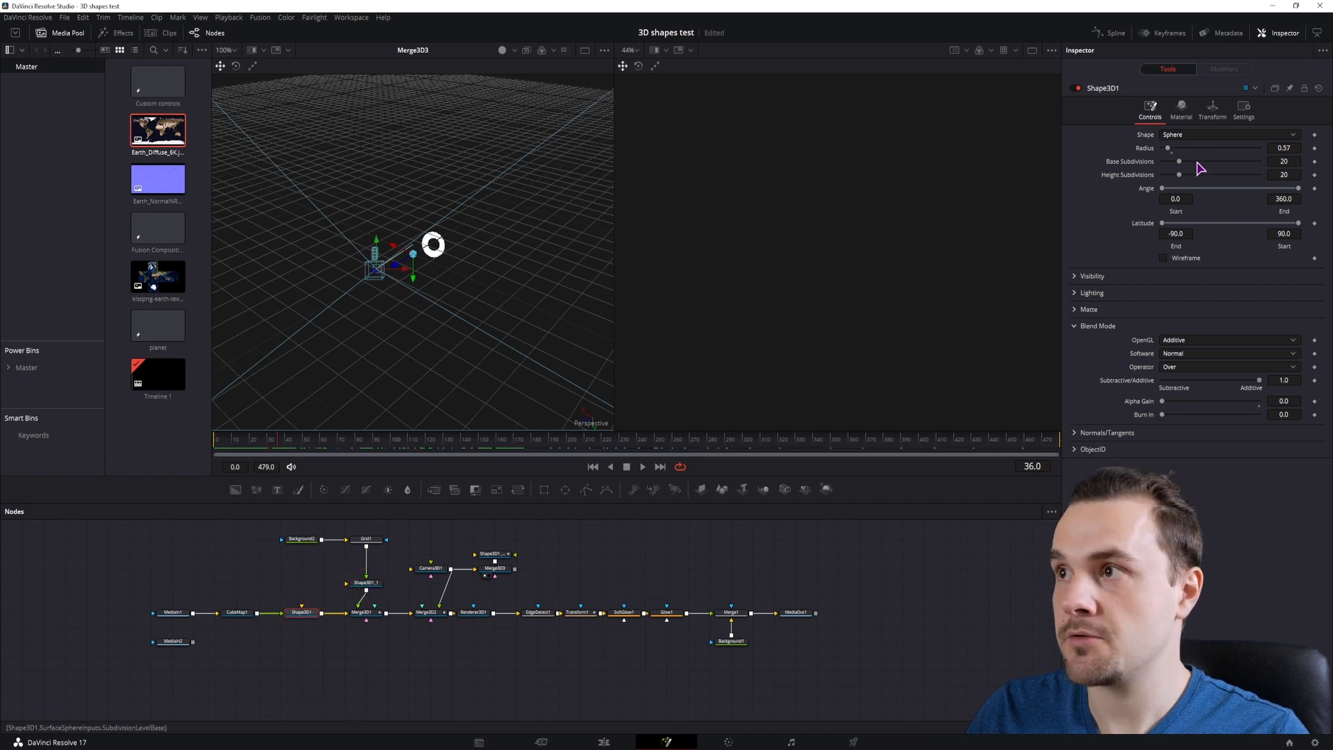
left_click(371, 587)
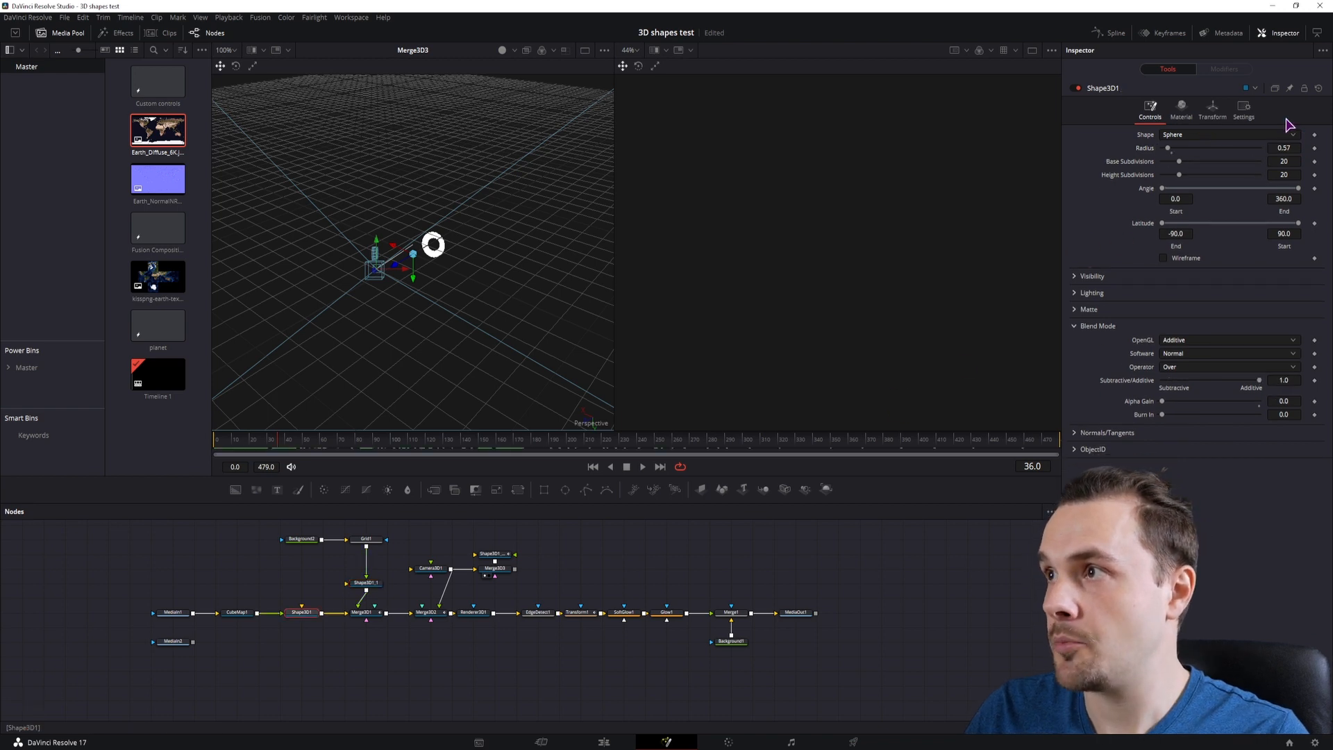
left_click(1288, 88)
left_click(366, 583)
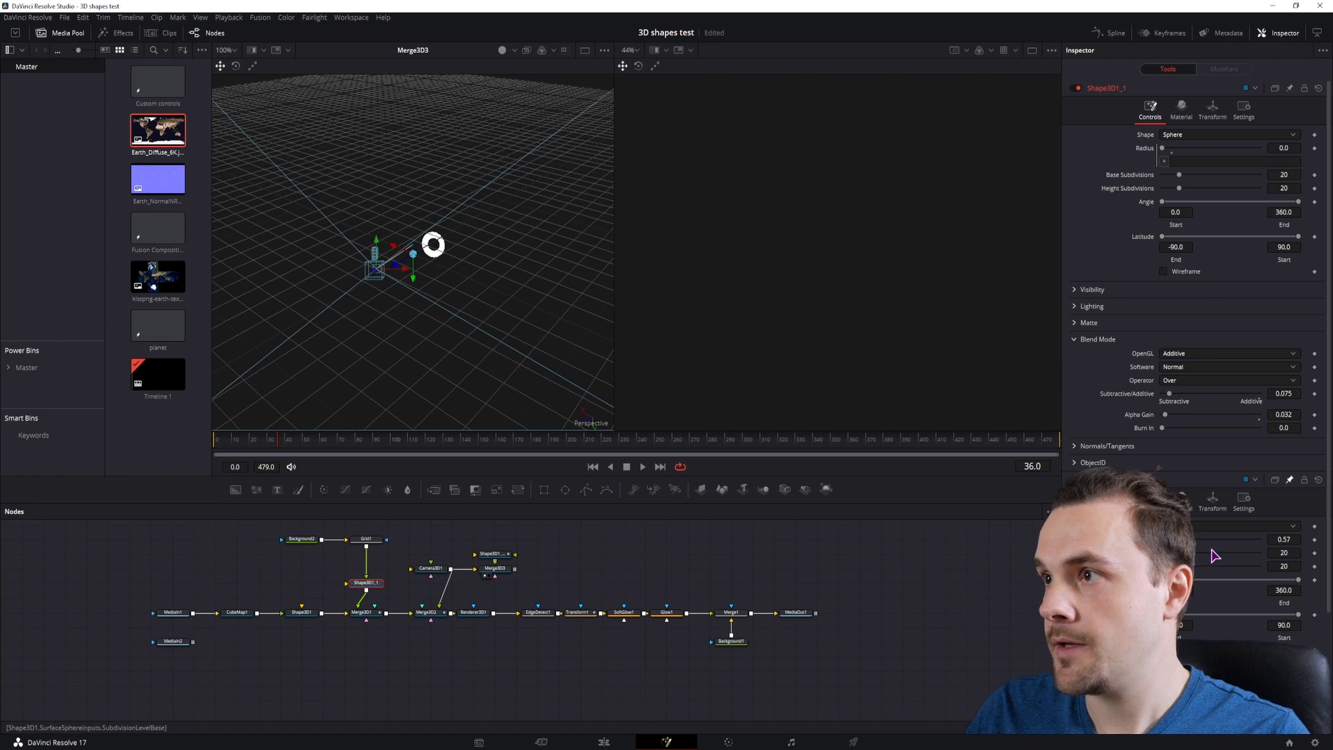
left_click_drag(1164, 161, 1149, 545)
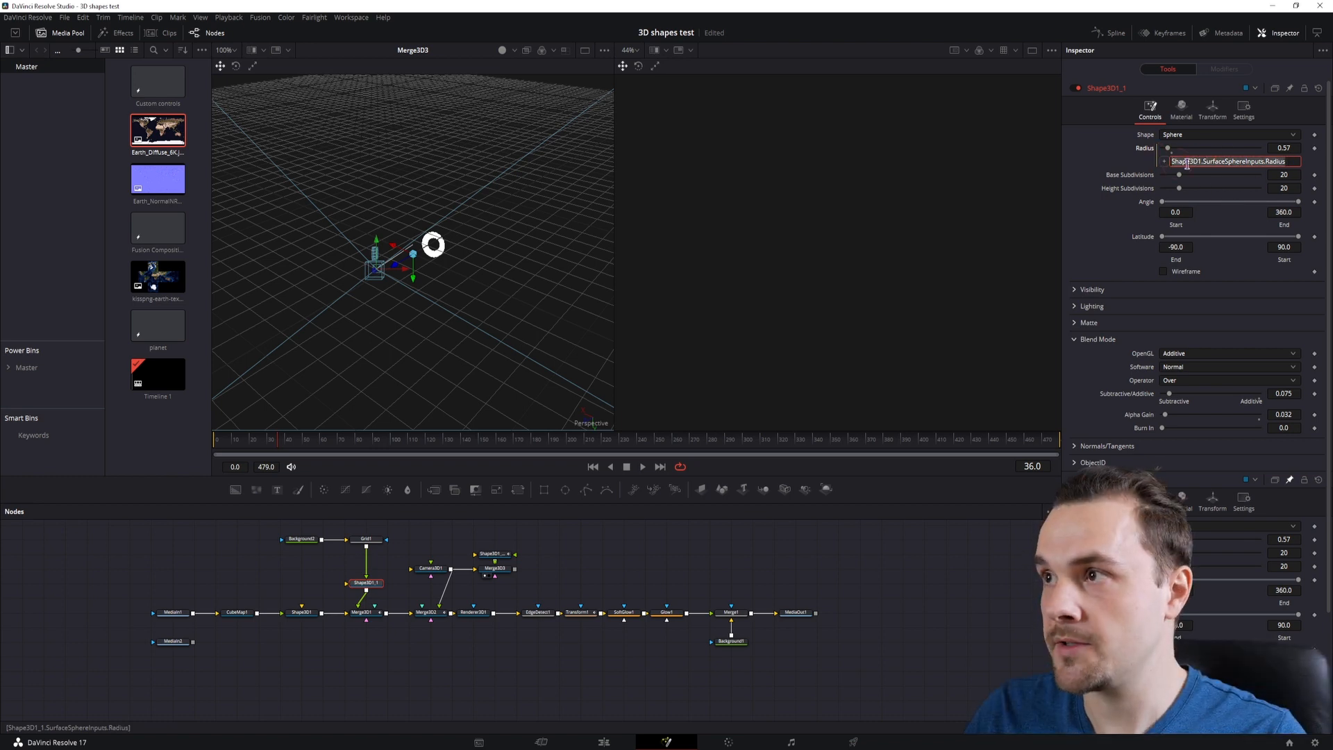
Copy the radius expression Shape3D1.SurfaceSphereInputs.Radius into the Radius expression of the ring sphere Shape3D1_1_1
key("ctrl+c")
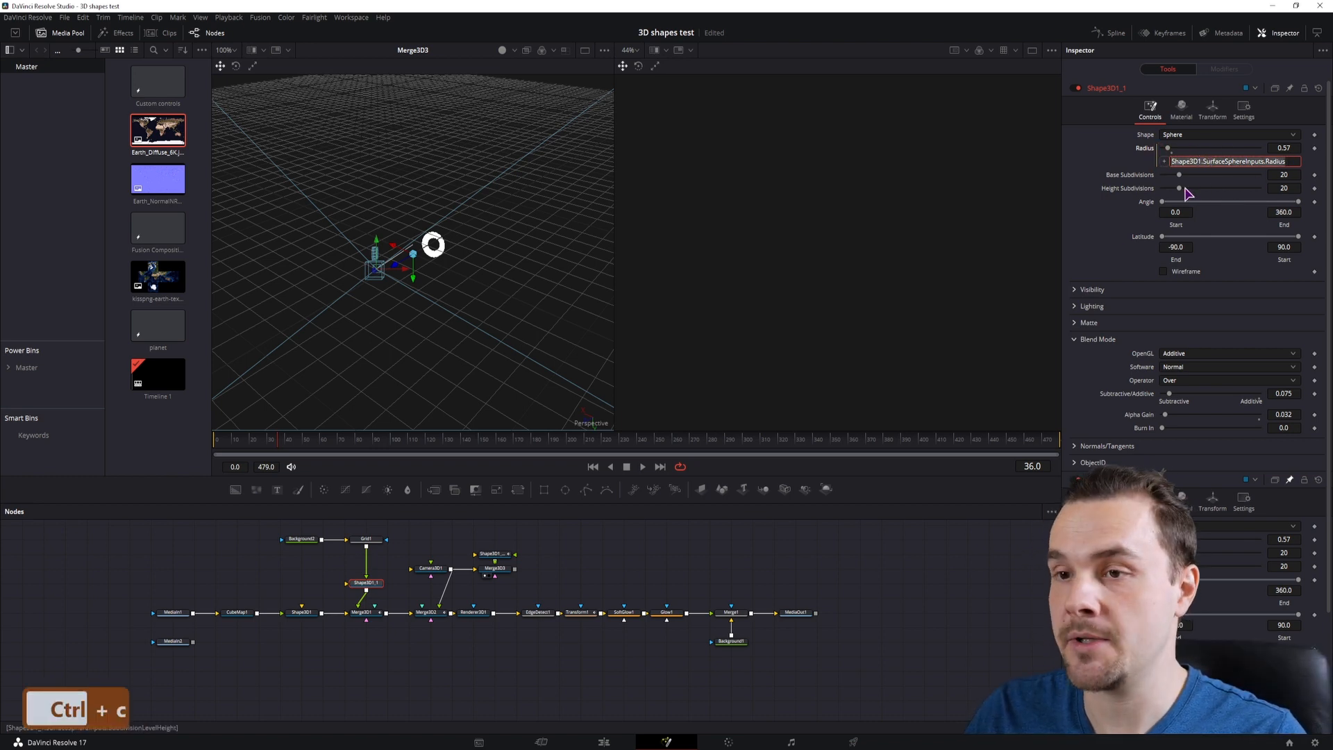
left_click(501, 553)
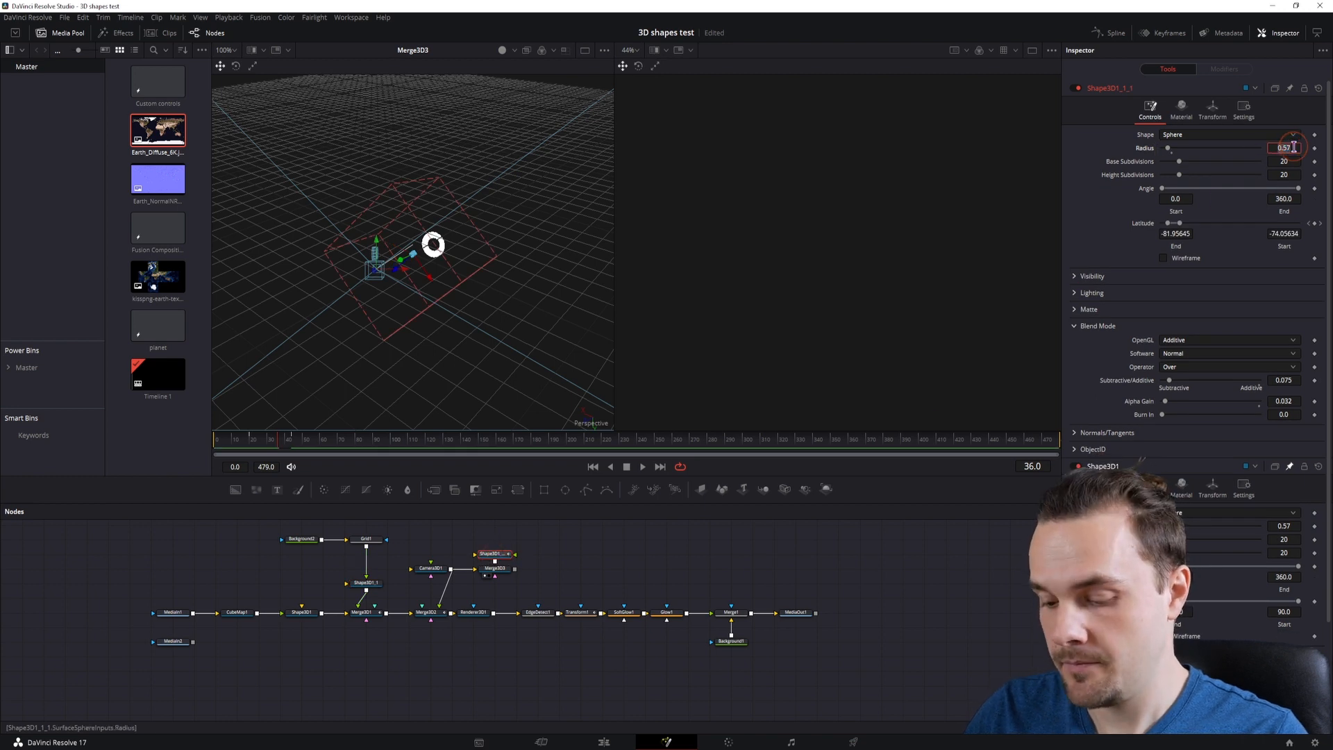
type("=")
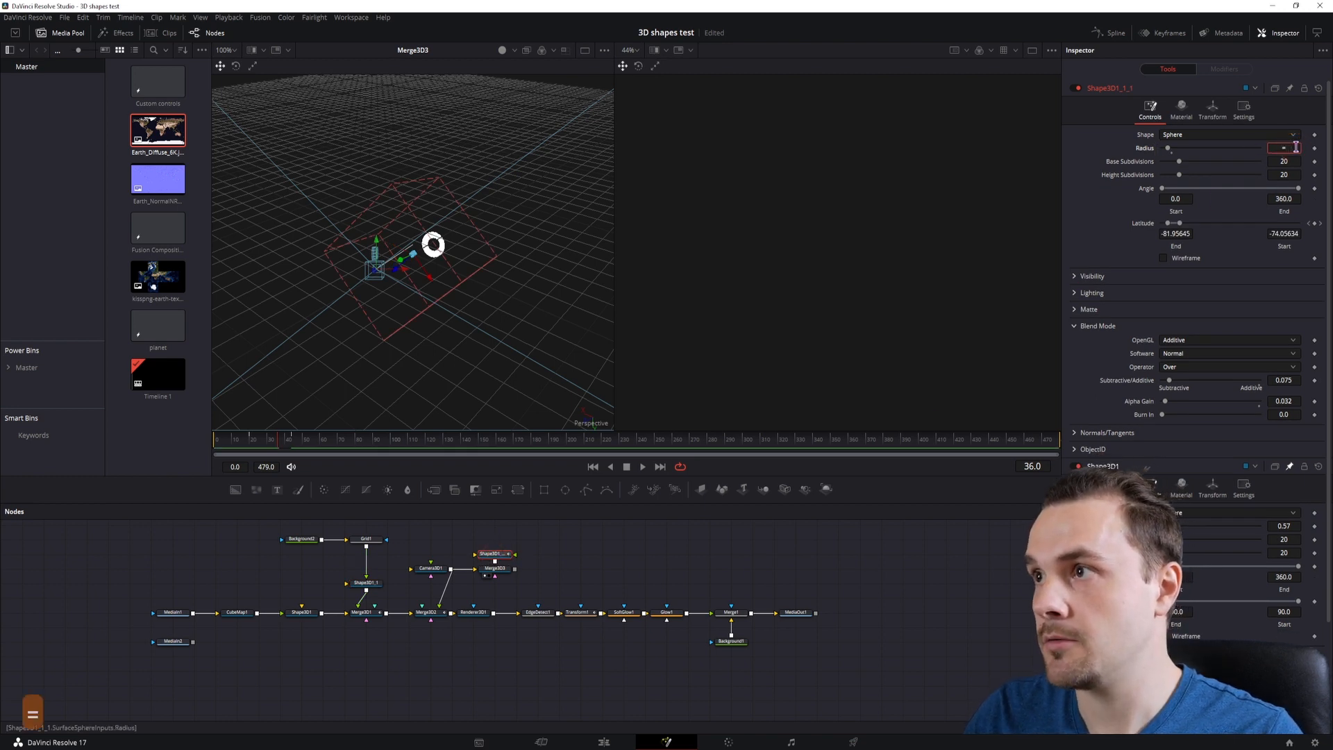
key("Return")
right_click(1142, 146)
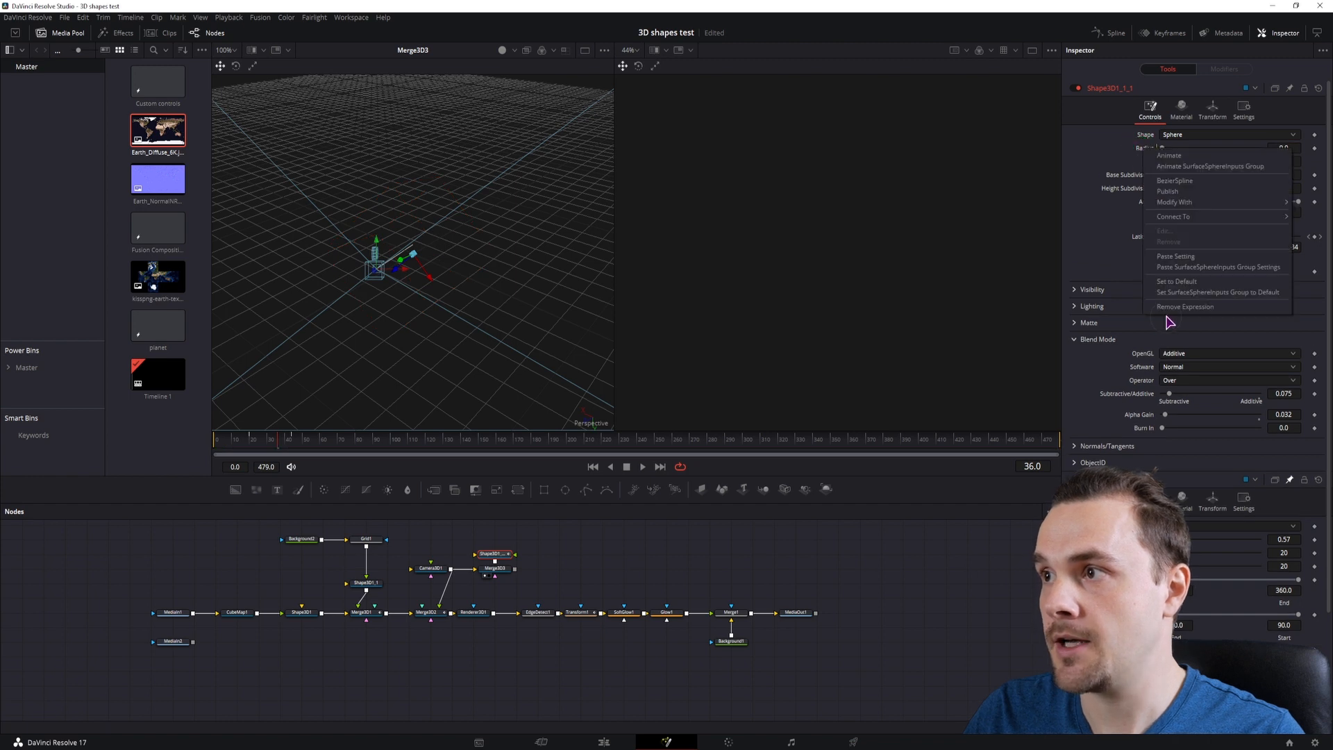
left_click(1180, 306)
right_click(1144, 147)
left_click(1185, 292)
left_click(1188, 161)
key("ctrl+v")
left_click(1104, 226)
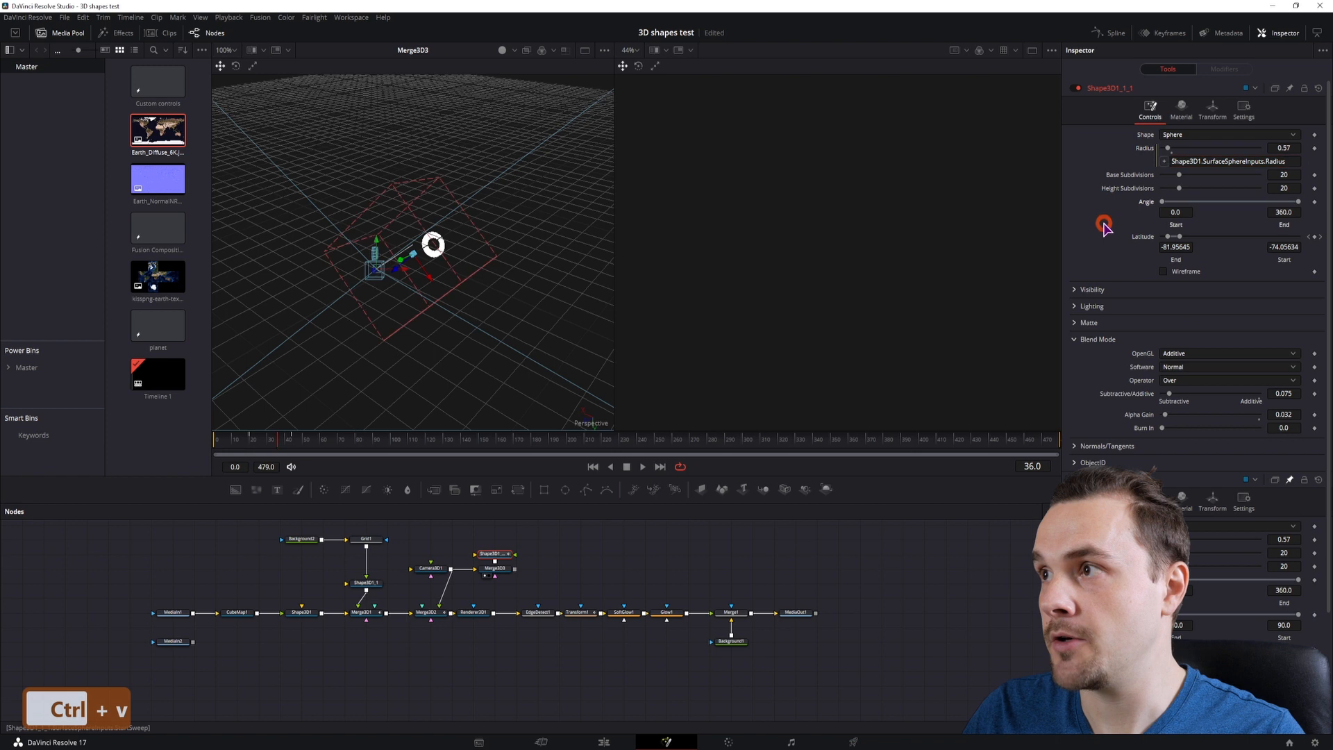
Show MediaOut1 in the second viewer and test the linked spheres by changing Shape3D1's Radius to 0.36 and then 0.66
left_click(300, 611)
left_click(399, 556)
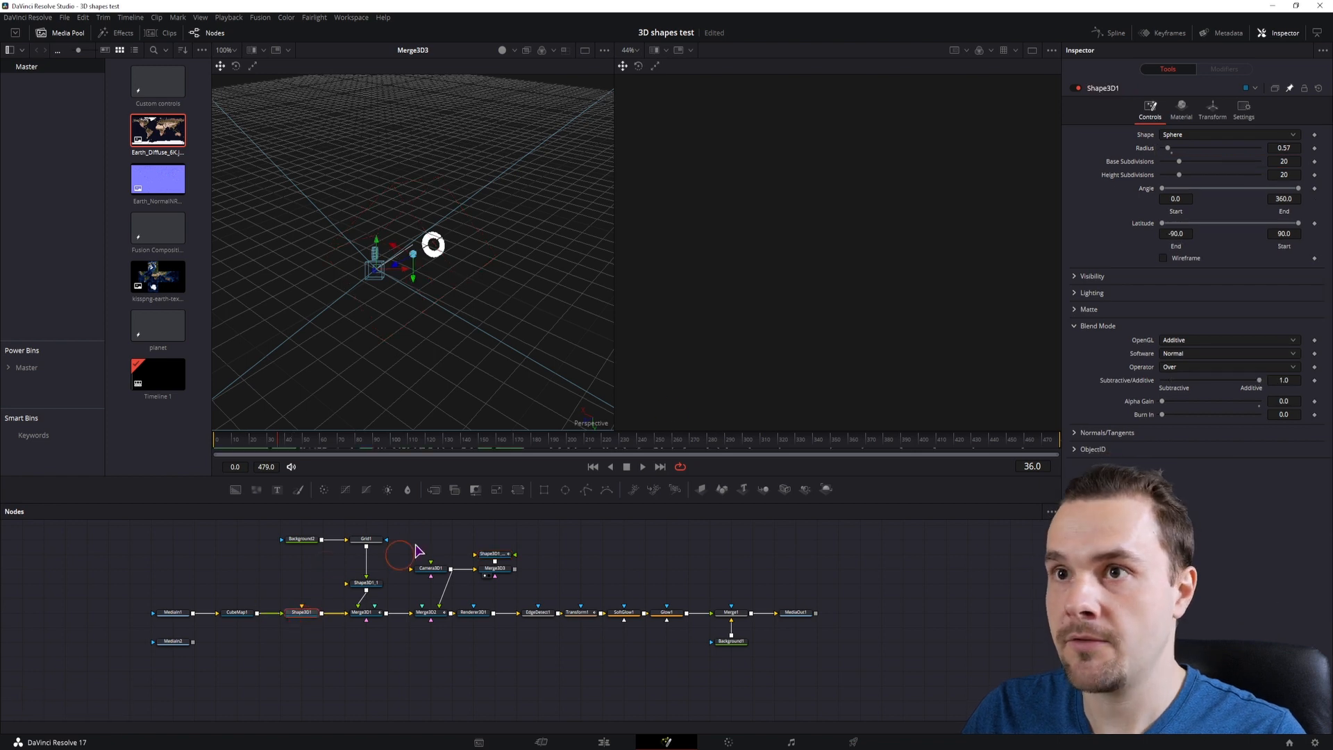
left_click(795, 613)
key("2")
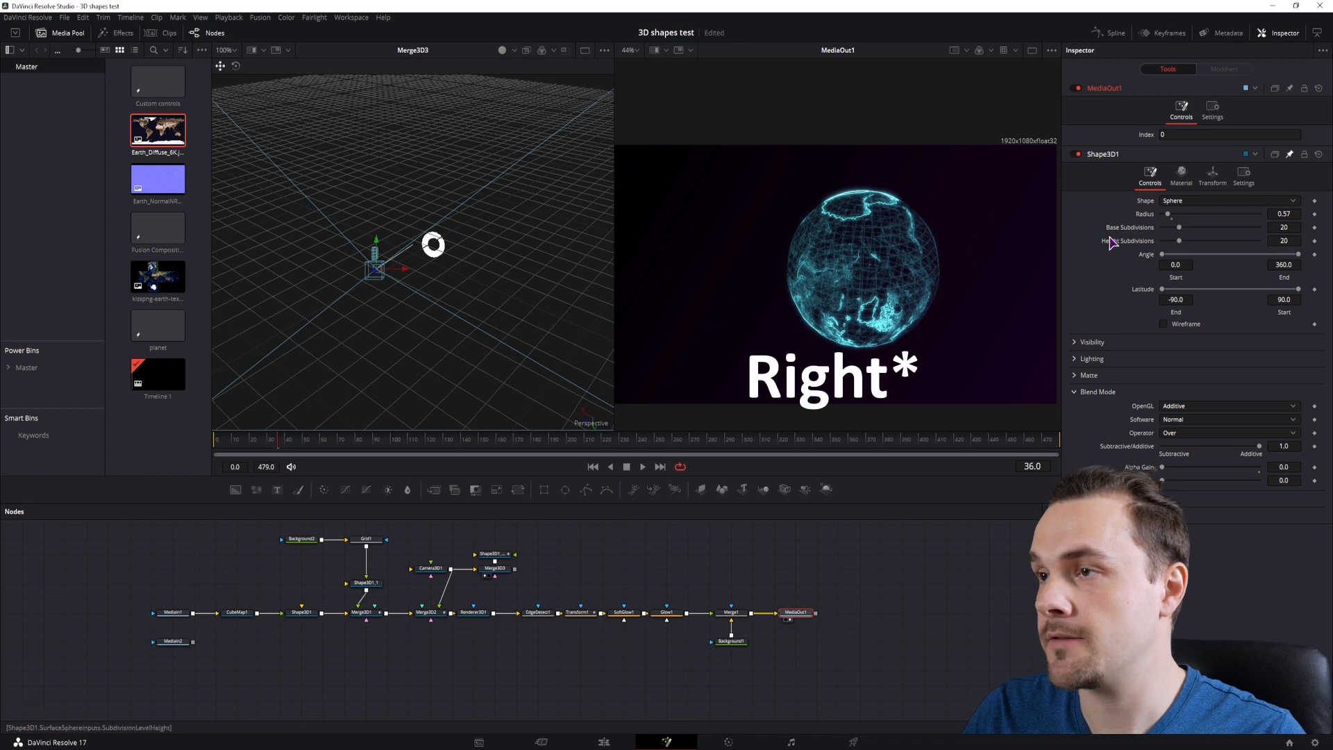
left_click_drag(1292, 212, 1271, 213)
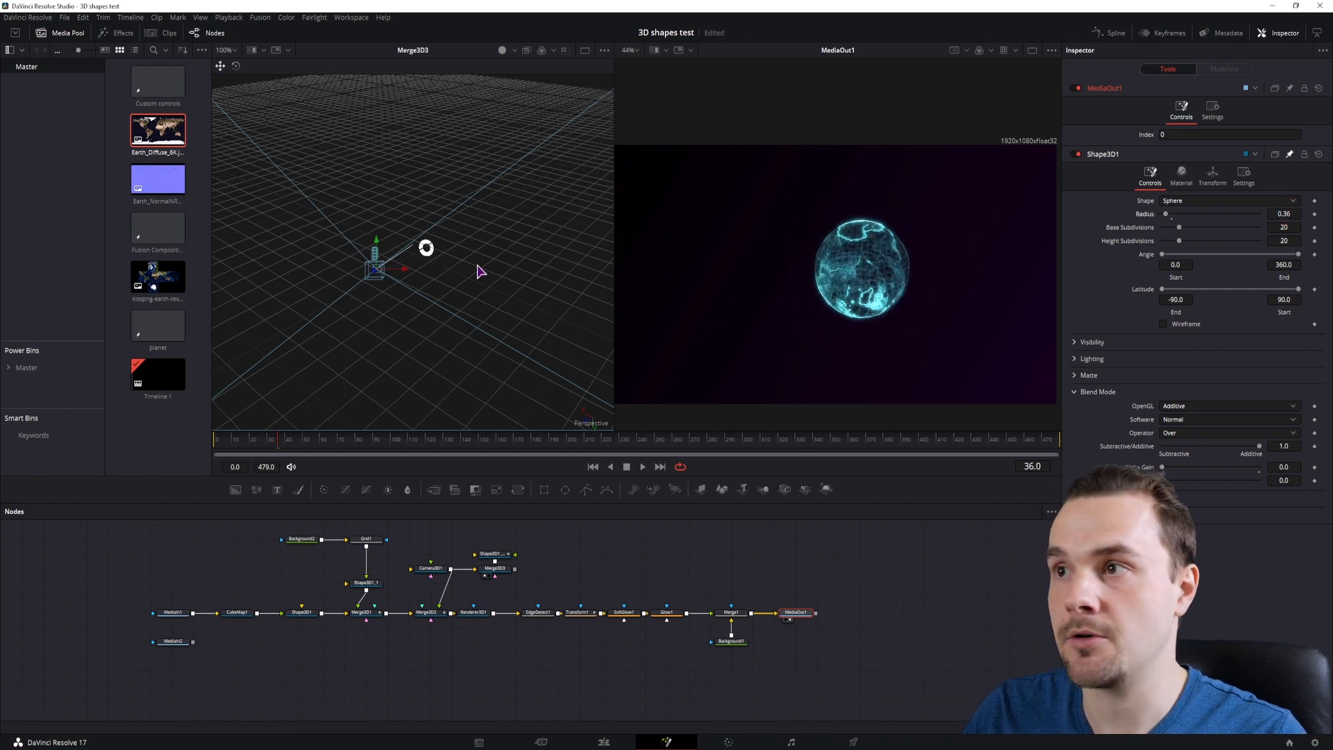
mouse_move(1282, 214)
left_mouse_down()
mouse_move(1330, 213)
mouse_move(1273, 212)
left_mouse_up()
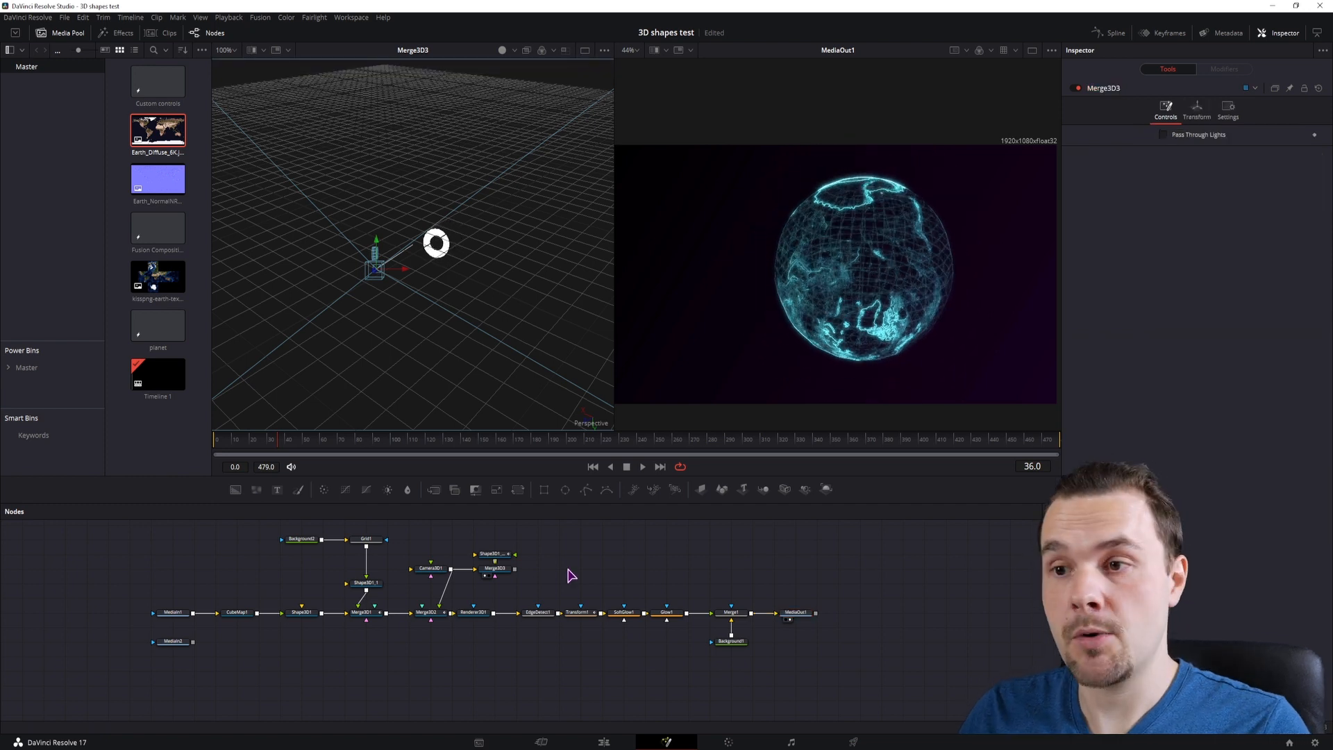
Duplicate Renderer3D1 onto the output of Merge3D3 and show the copy in the second viewer
left_click(470, 613)
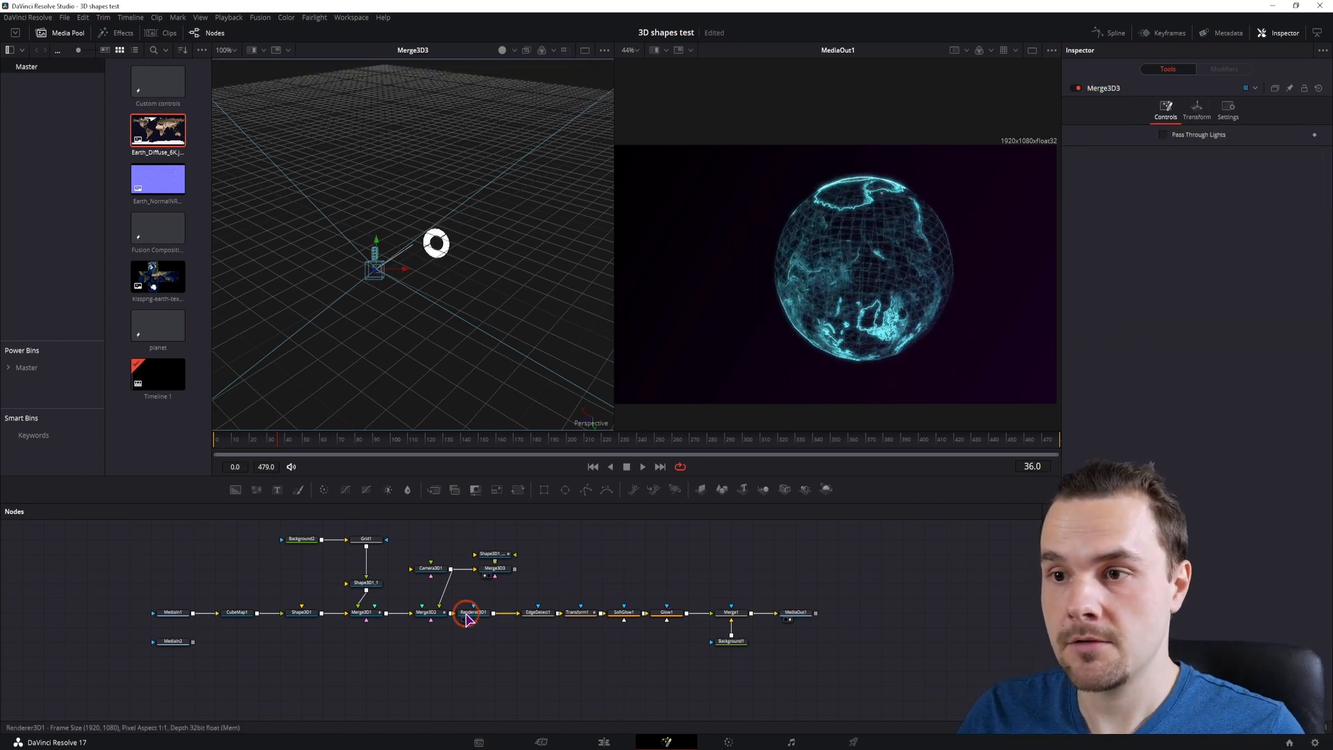
key("ctrl+c")
left_click(546, 571)
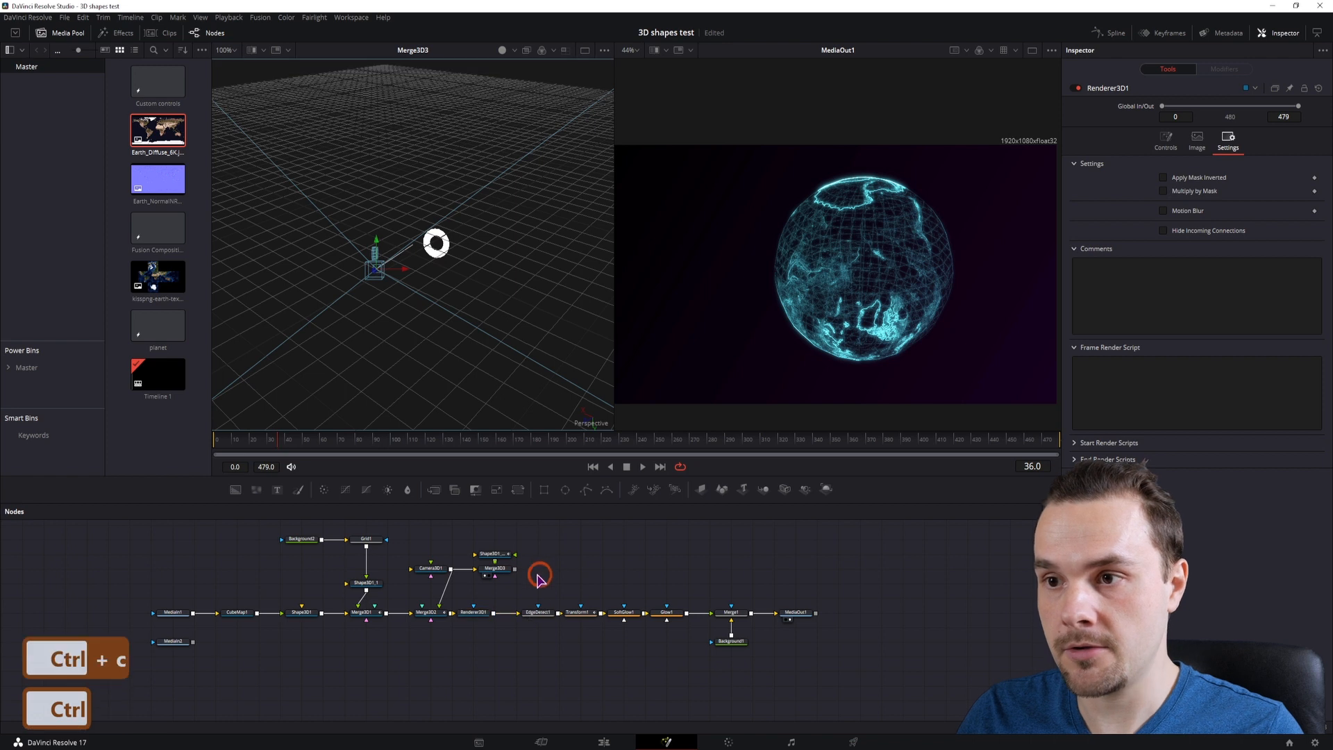
key("ctrl+v")
left_click(522, 571)
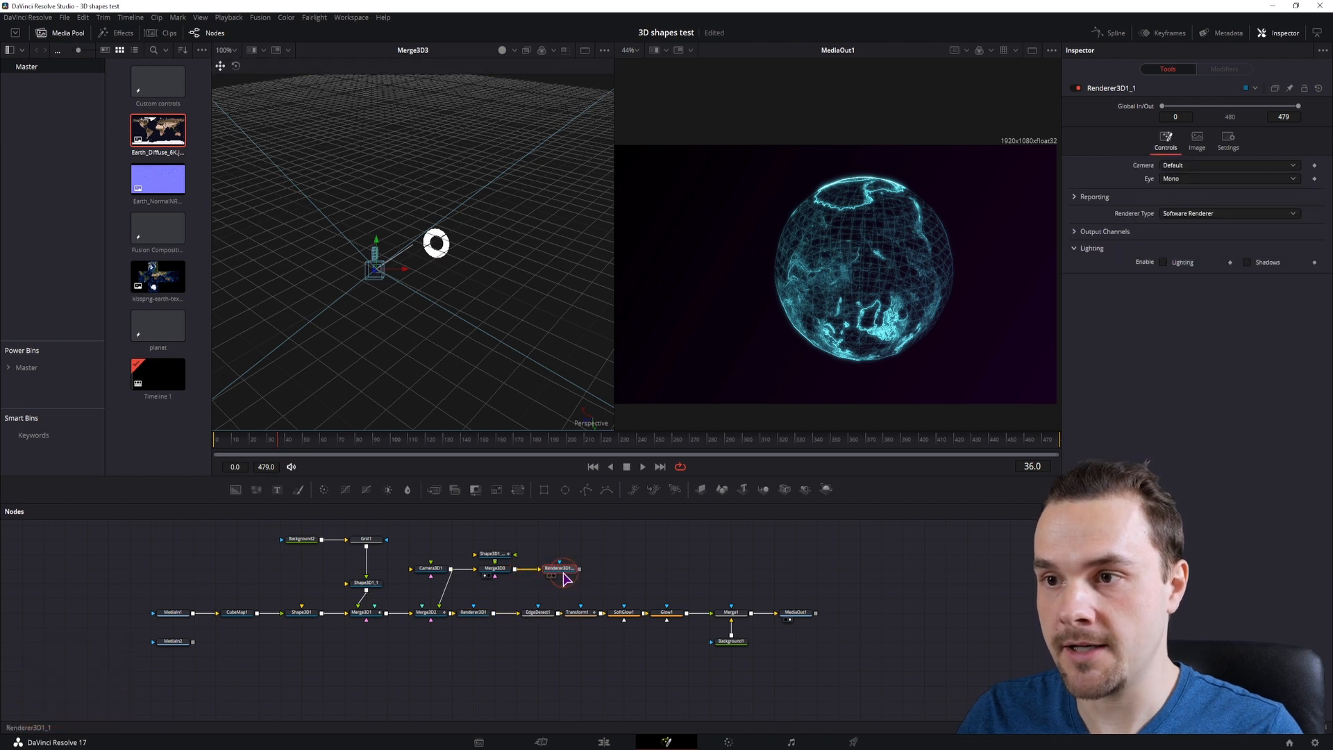
key("2")
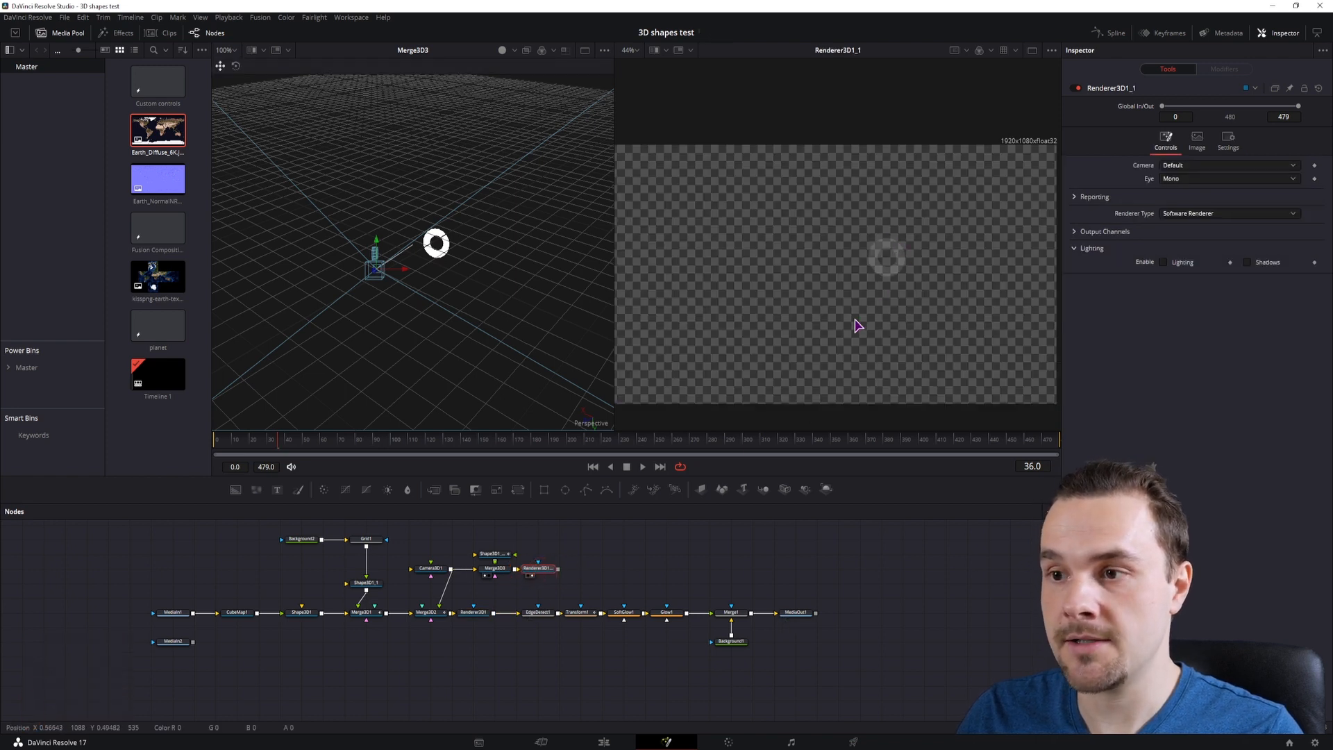
Add a copy of SoftGlow1 after the duplicated renderer in the ring branch
left_click(624, 612)
key("ctrl+c")
left_click(607, 564)
key("ctrl+v")
left_click_drag(559, 569, 586, 569)
Make room before Merge1, merge the ring branch's soft glow output into the main chain after Glow1, and view MediaOut1
left_click_drag(736, 614, 759, 615)
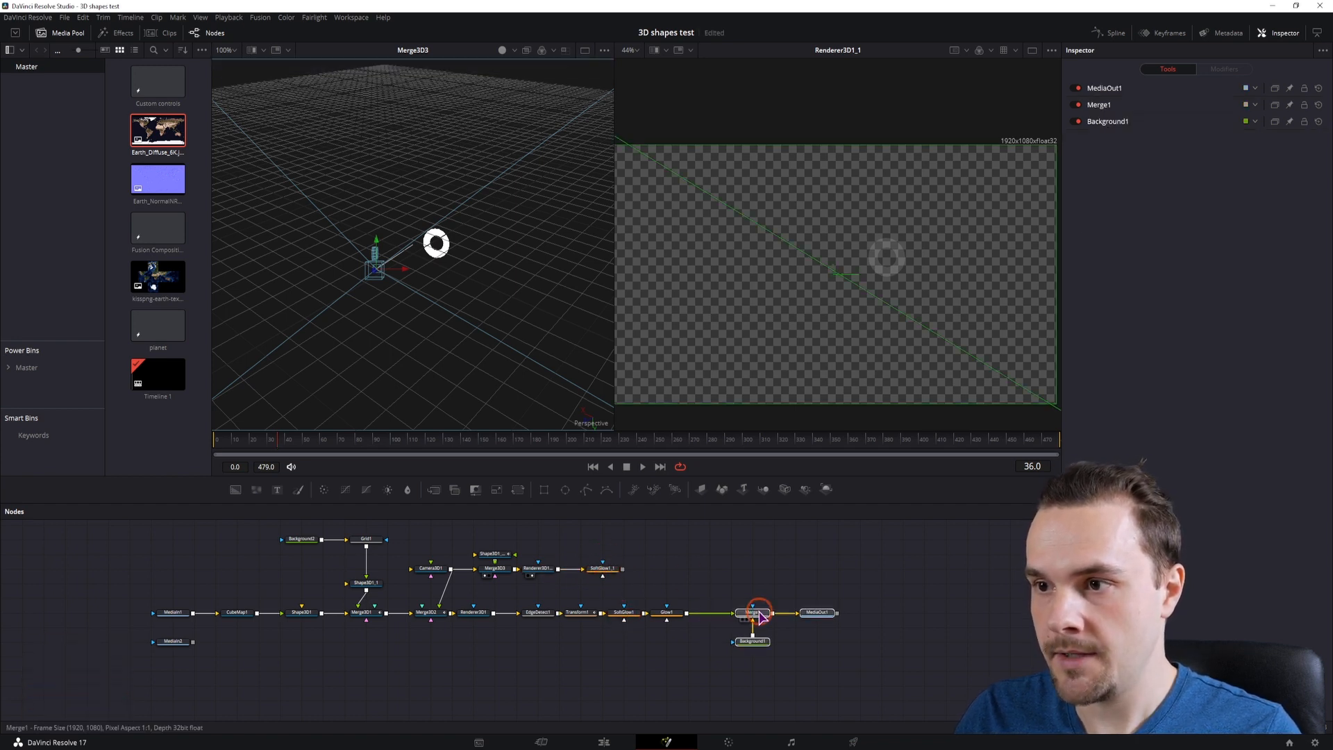
left_click(690, 650)
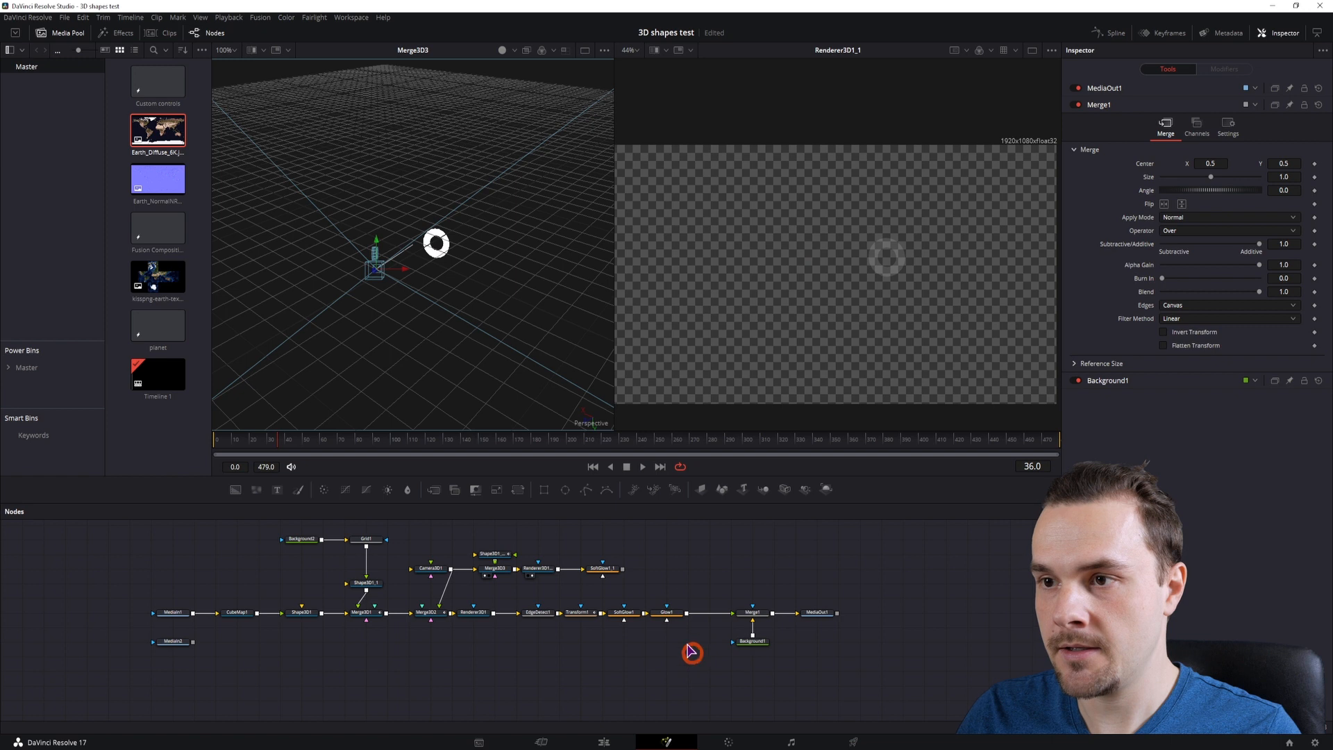
left_click_drag(623, 569, 707, 619)
left_click(810, 612)
key("2")
Change the ring sphere's diffuse material colour to a pale blue
left_click(494, 554)
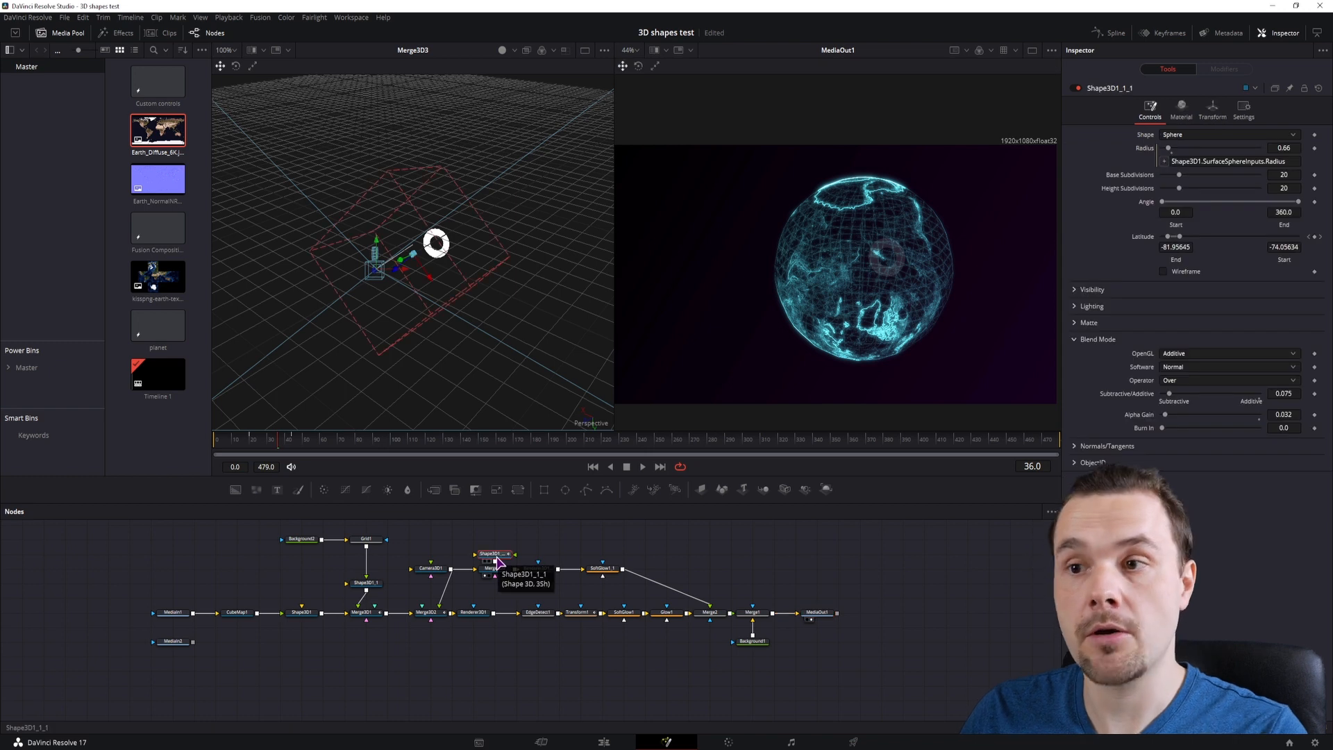
left_click(1181, 109)
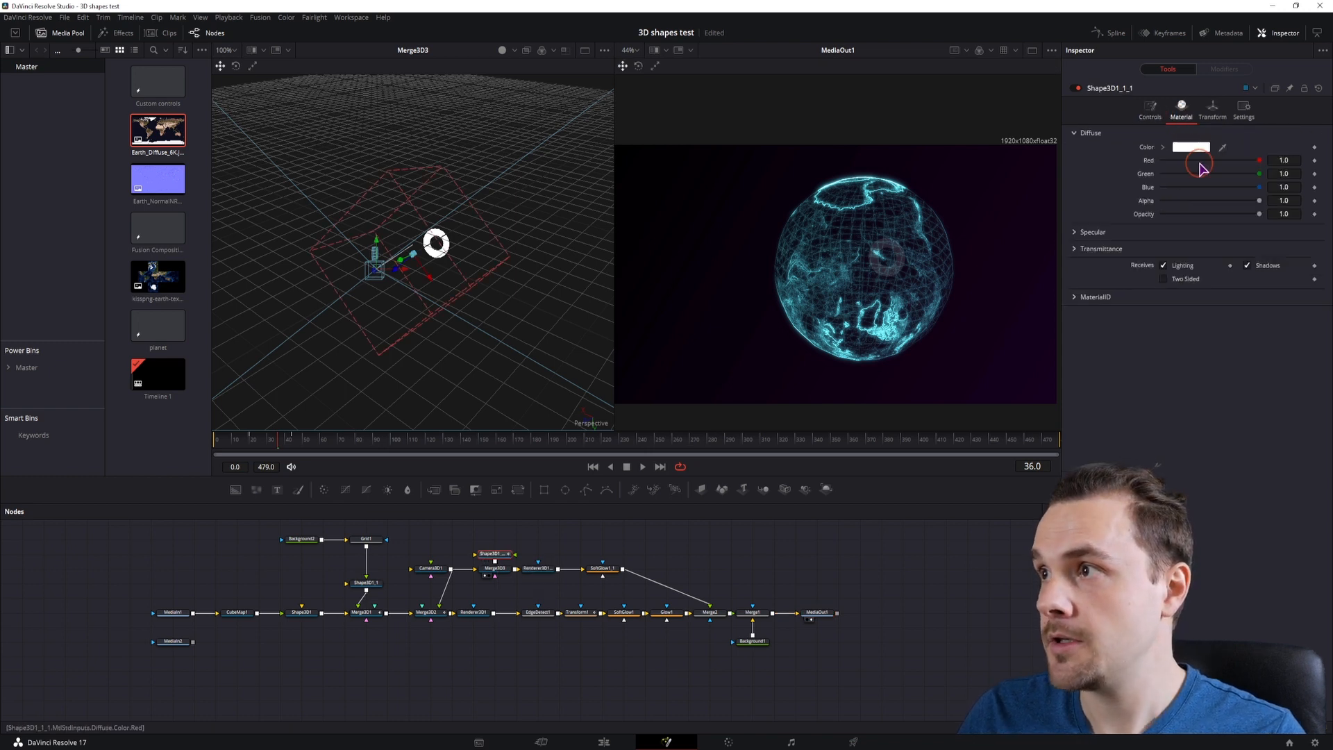
left_click(1191, 147)
left_click(713, 299)
left_click_drag(713, 270, 816, 279)
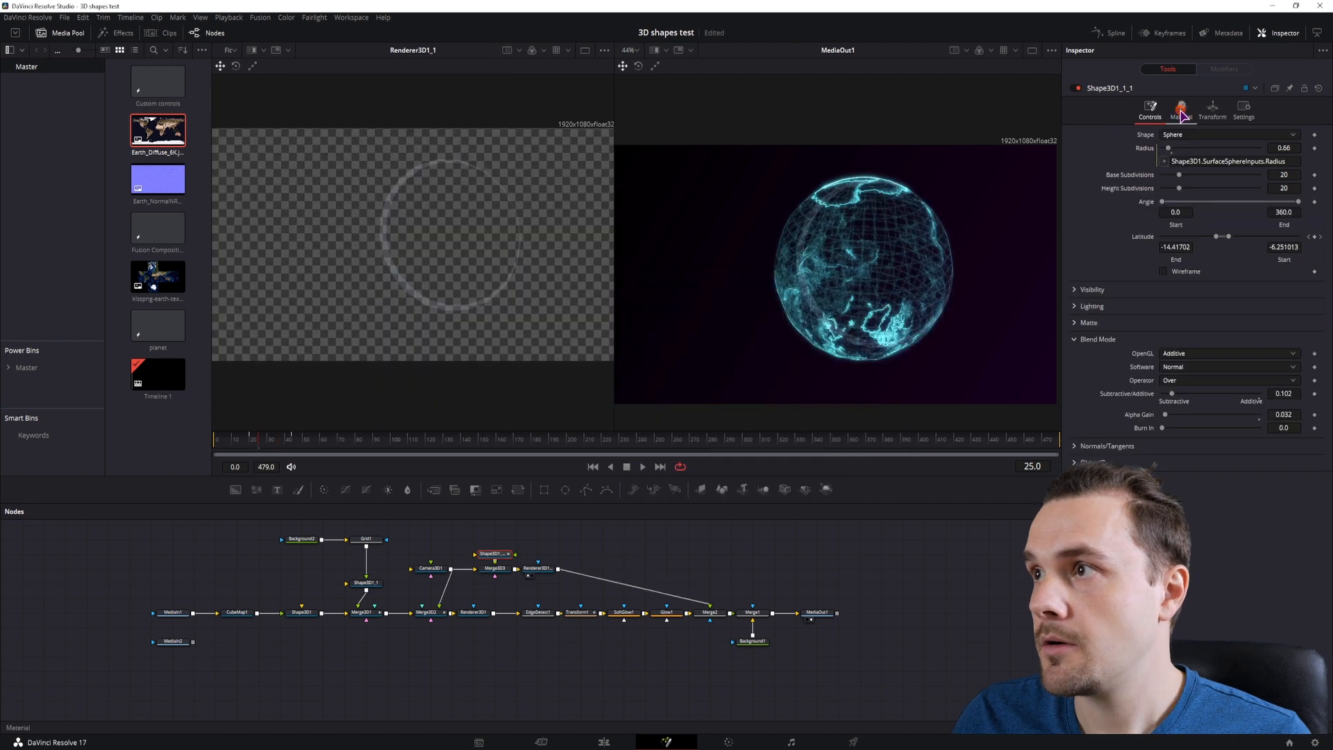
Set the ring sphere's diffuse material colour to cyan #2cd9ec
left_click(1181, 110)
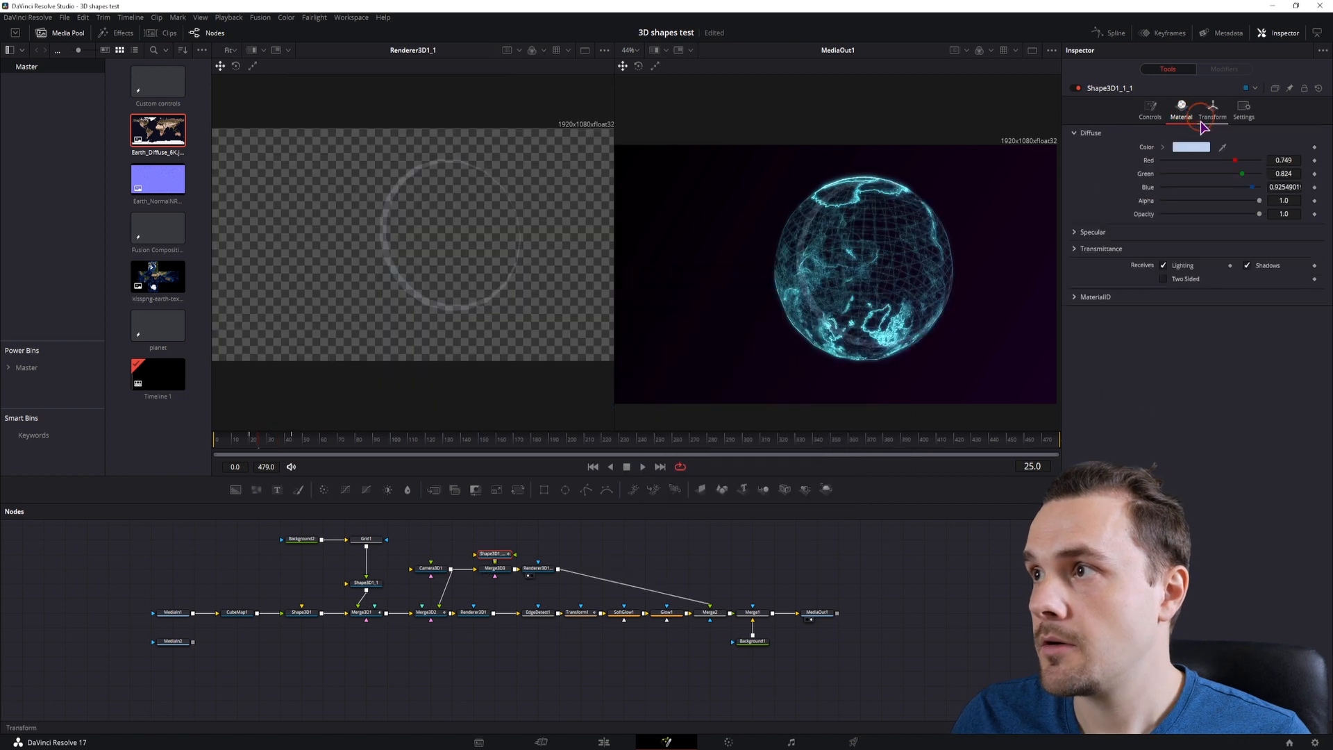
left_click(1187, 148)
left_click(711, 307)
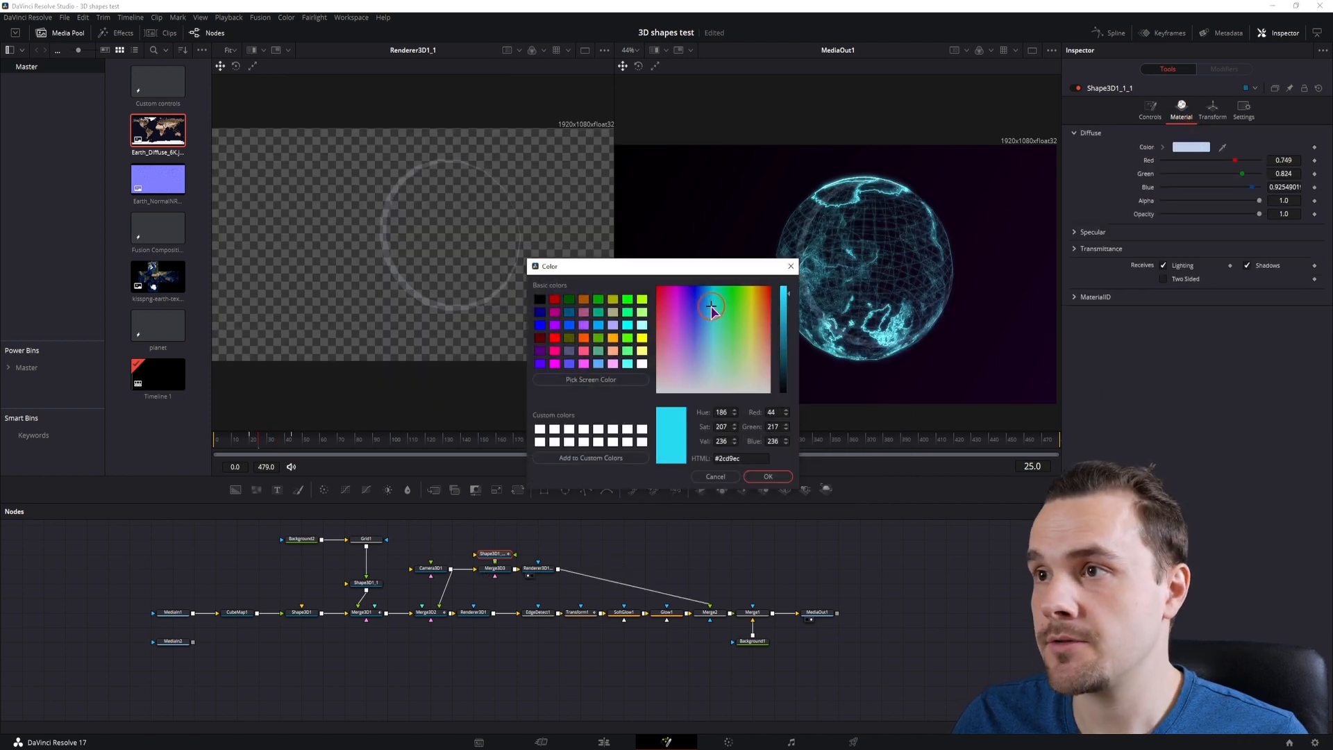
left_click(768, 476)
Try Additive software blending on the ring sphere, return it to Normal, and set Subtractive/Additive to 0.021 and Alpha Gain to 0.128
left_click(1150, 110)
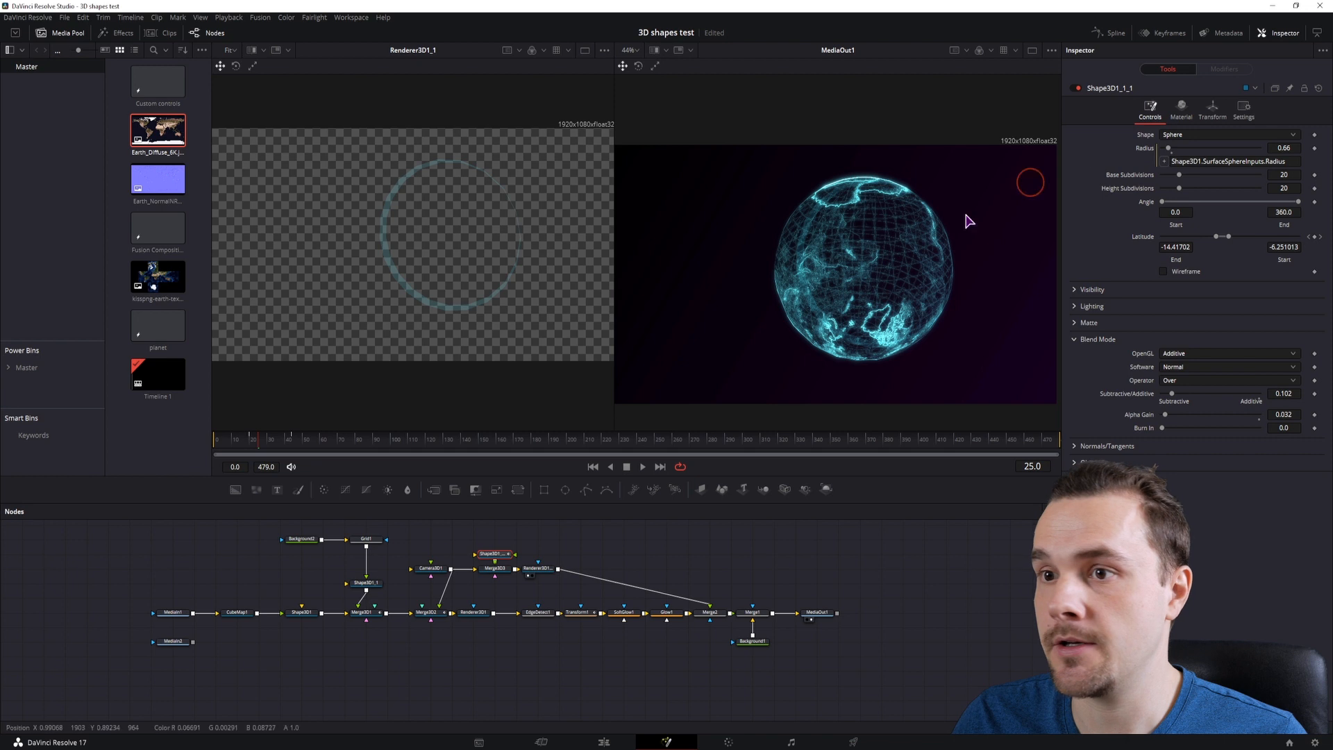
left_click(1183, 367)
left_click(1184, 381)
left_click(1193, 368)
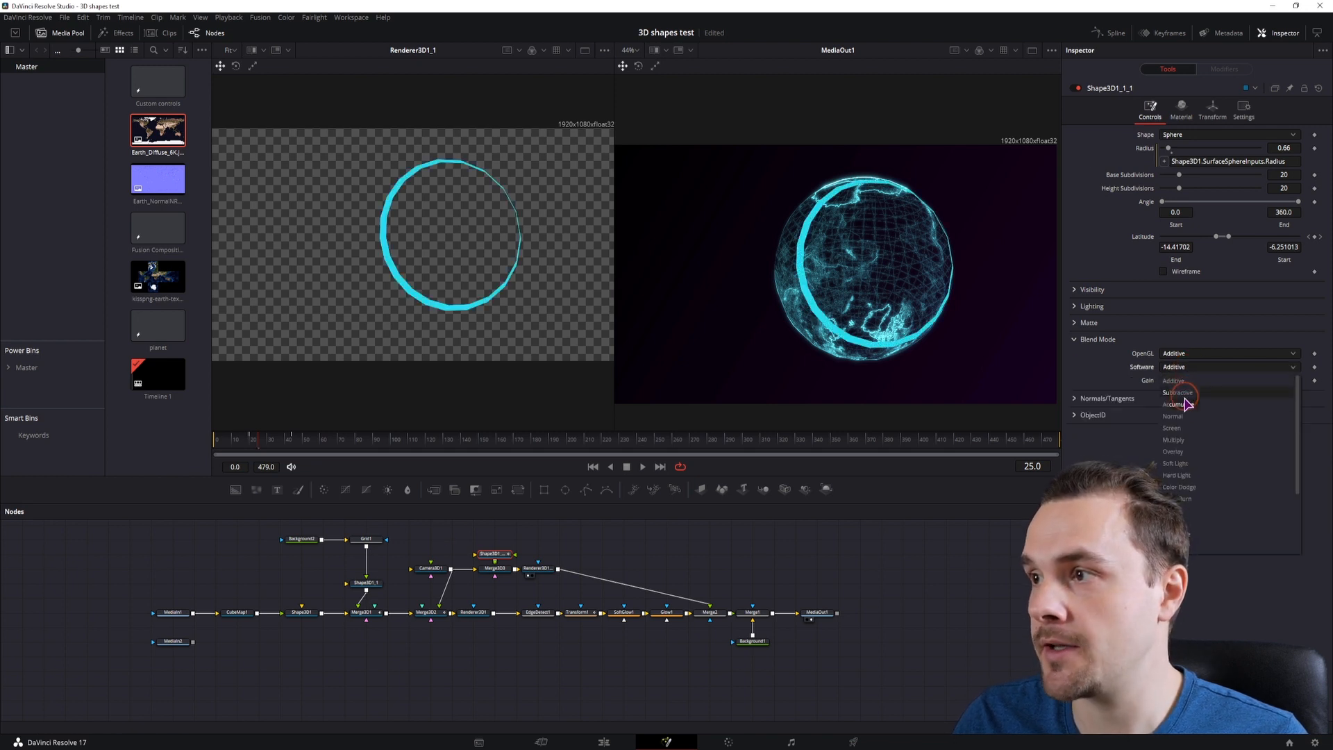
left_click(1182, 413)
mouse_move(1172, 395)
left_mouse_down()
mouse_move(1198, 394)
mouse_move(1175, 412)
mouse_move(1202, 409)
mouse_move(1172, 412)
mouse_move(1241, 394)
mouse_move(1178, 396)
left_mouse_up()
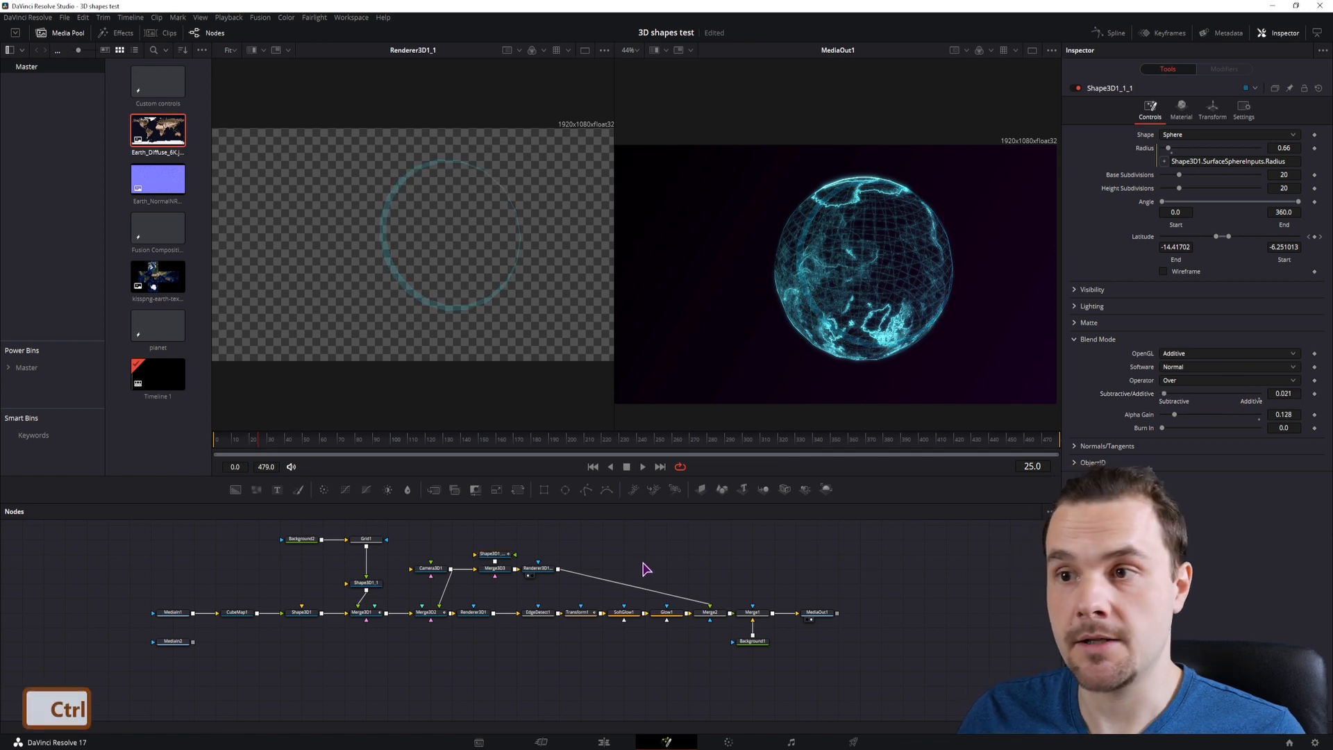
Insert a Glow node between the ring's renderer and Merge2 with Glow Size 25.1, Glow 0.952 and Blend 0.091, and reduce its Blue Scale
key("ctrl+space")
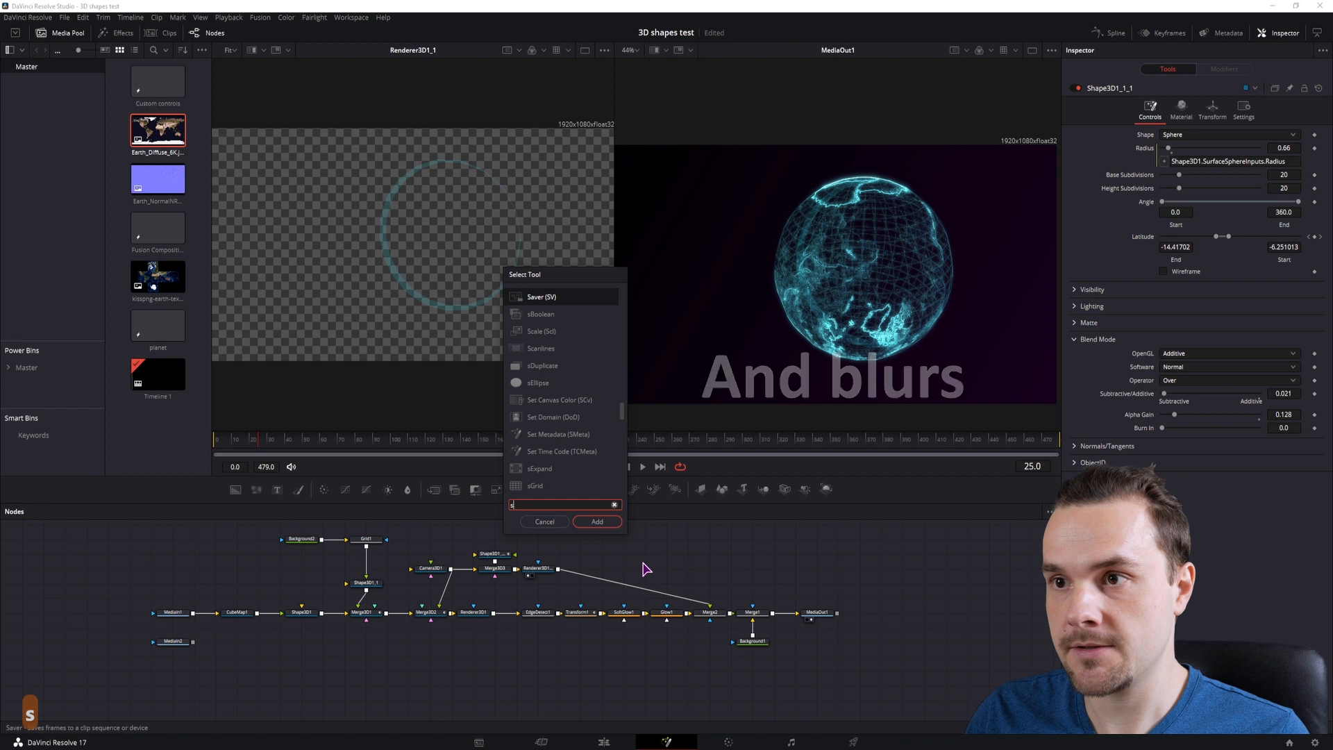
key("BackSpace")
key("BackSpace")
type("glow")
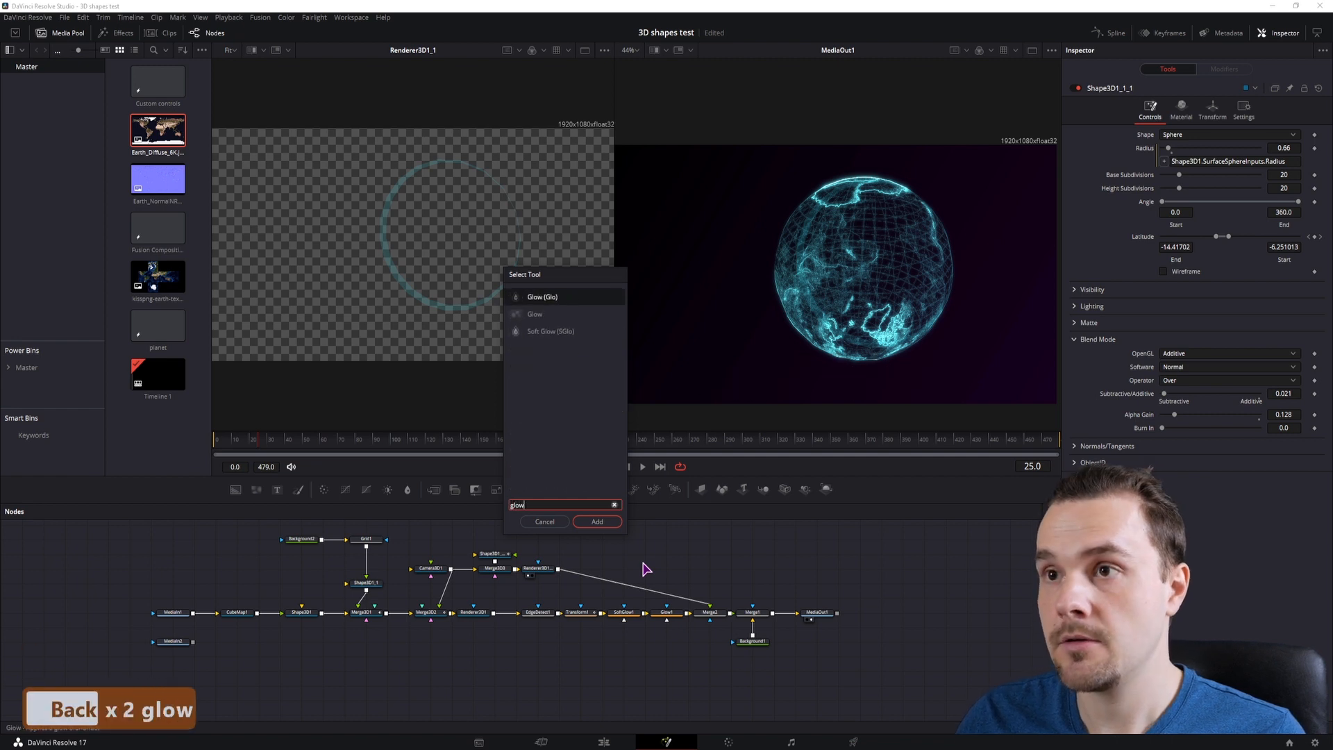
left_click(598, 521)
mouse_move(645, 568)
left_mouse_down()
mouse_move(611, 570)
mouse_move(625, 568)
left_mouse_up()
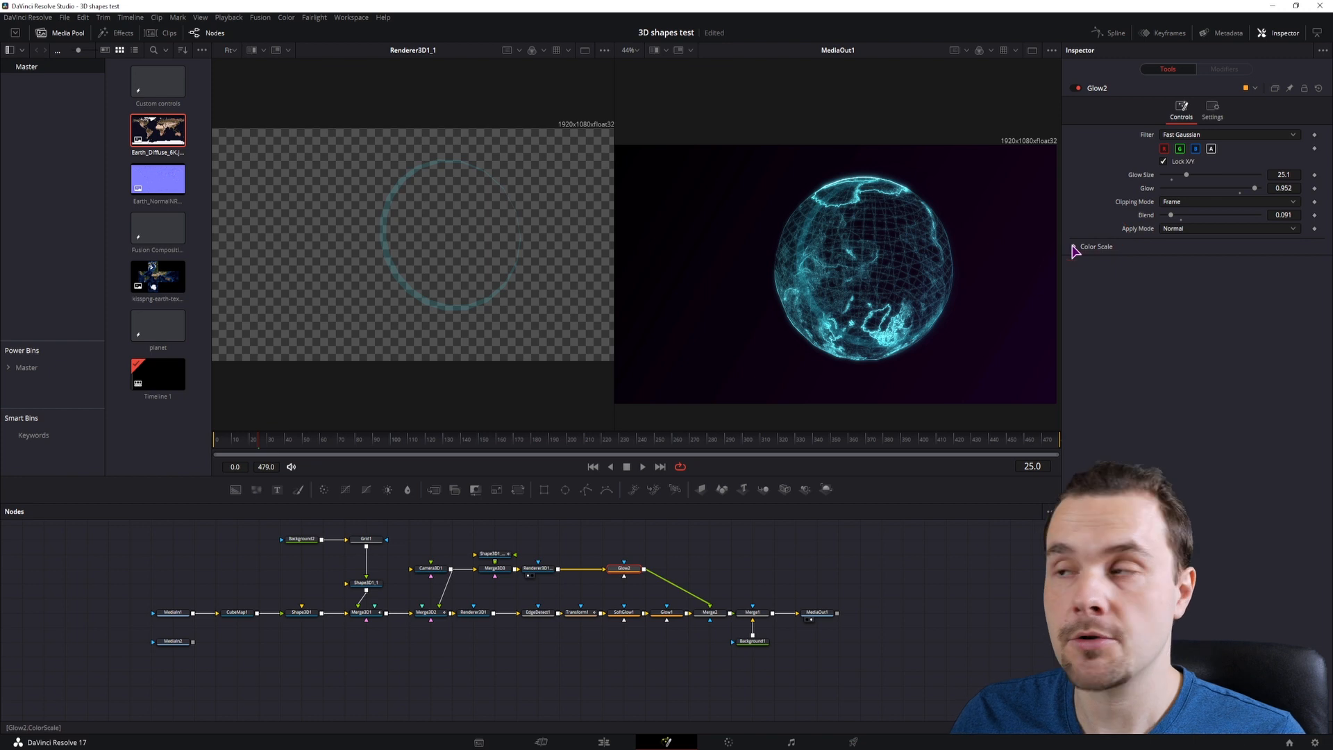
left_click(1074, 246)
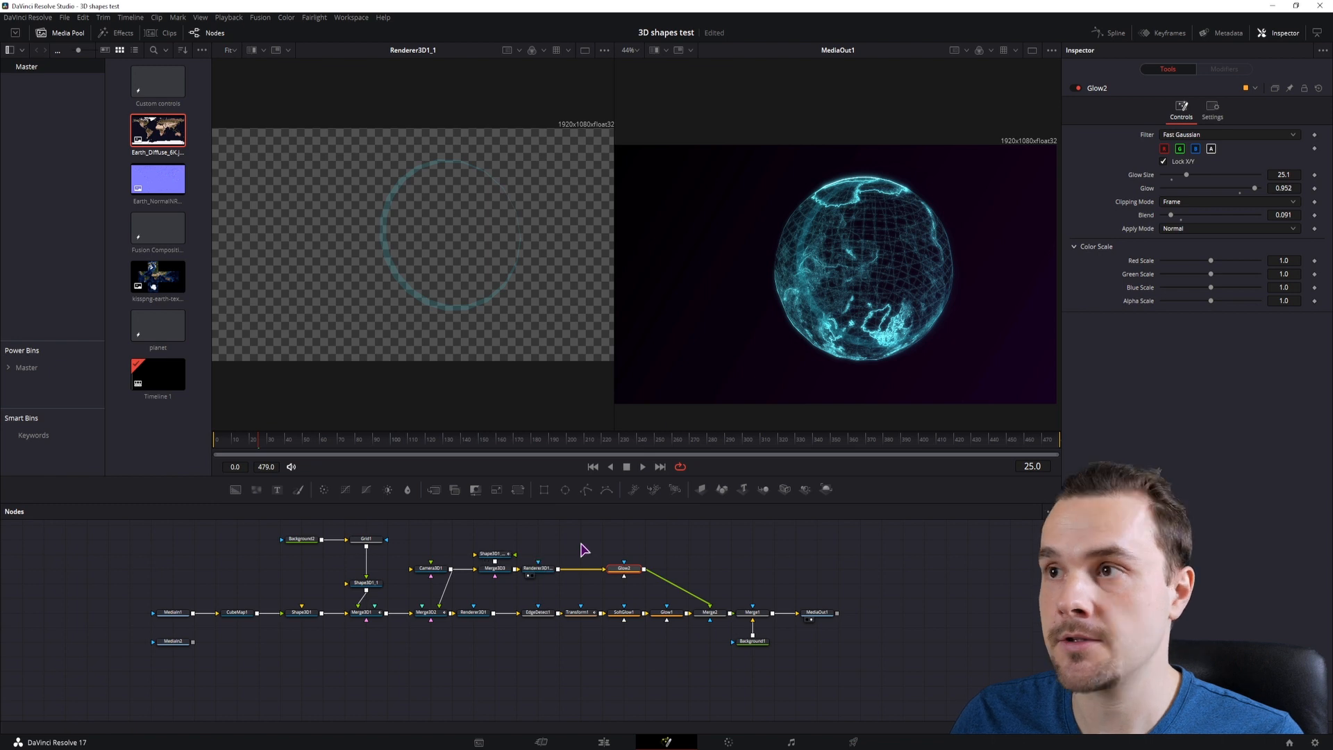
left_click_drag(1211, 287, 1167, 291)
Play the ring animation from the early frames and clear MediaOut1 from the second viewer
left_click(536, 550)
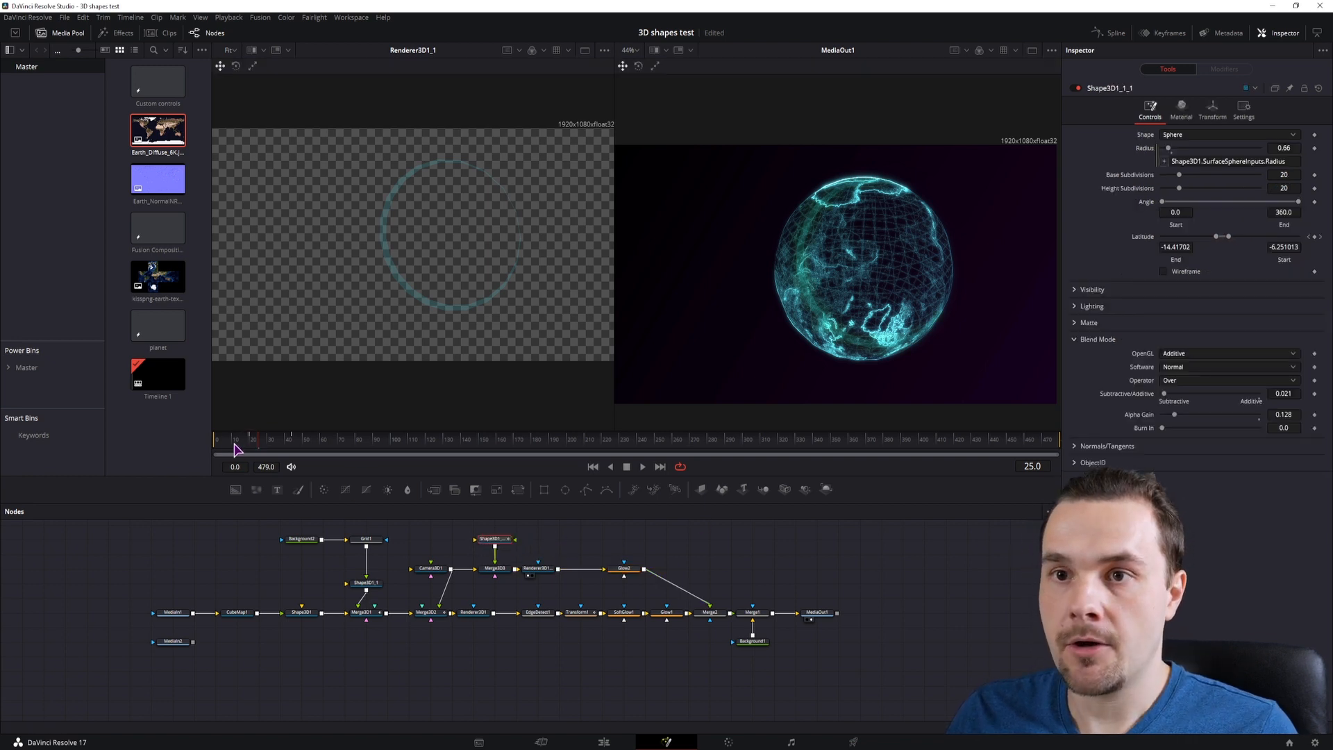
left_click_drag(223, 440, 230, 439)
key("space")
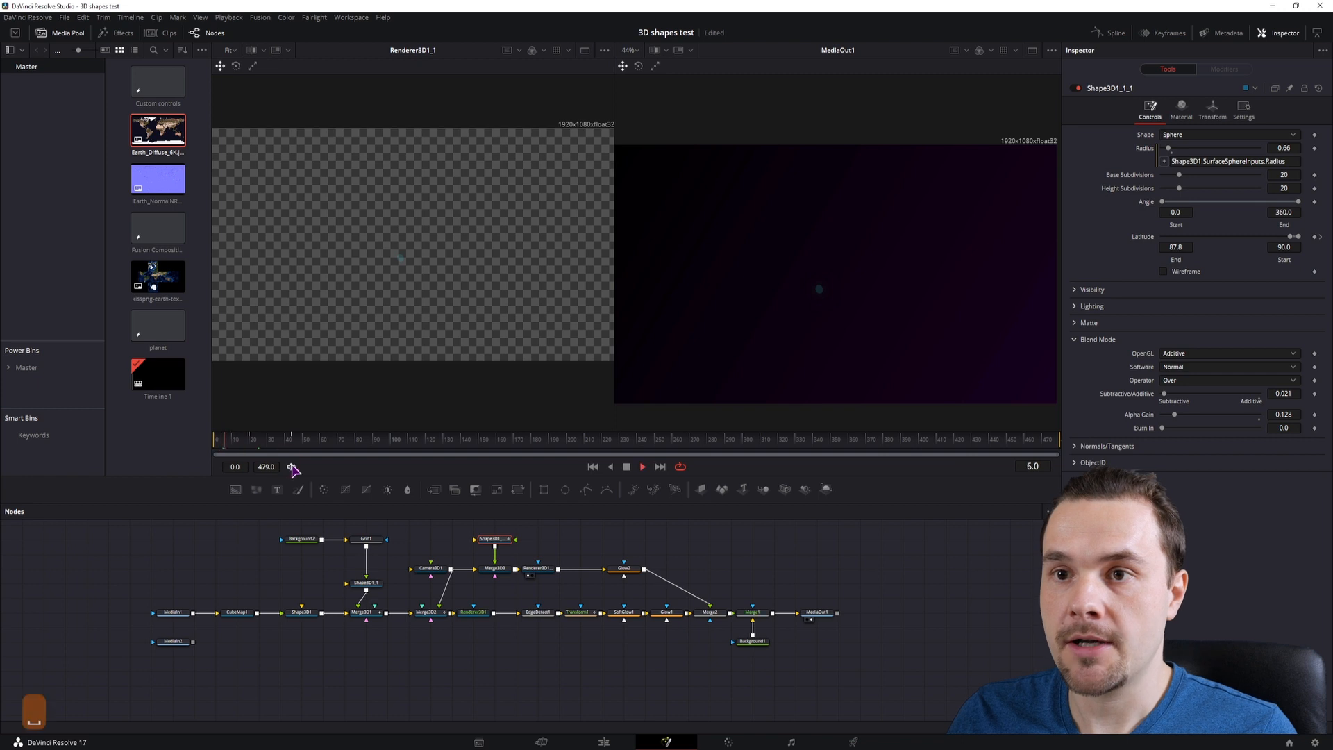
left_click(820, 613)
key("2")
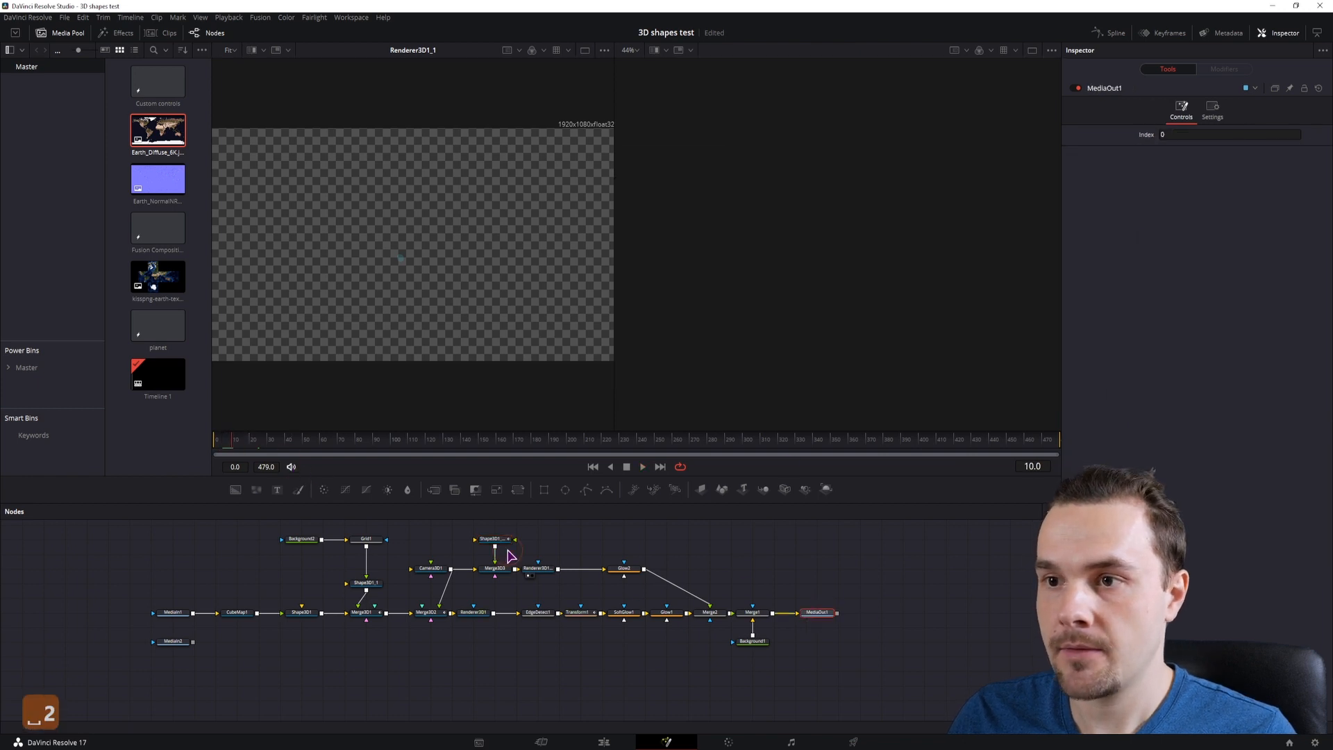
Show the ring sphere on its own in the first viewer, play its animation, and go to frame 20
left_click(496, 540)
key("1")
key("space")
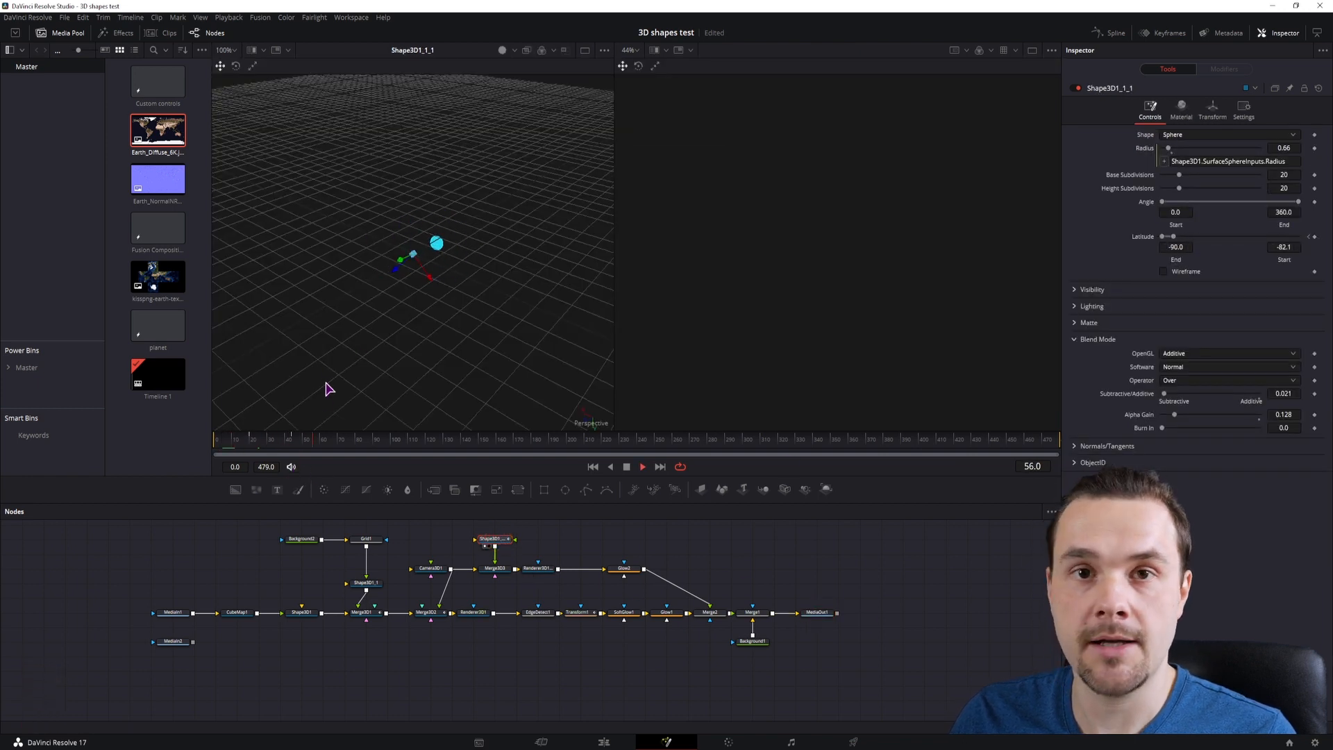
key("space")
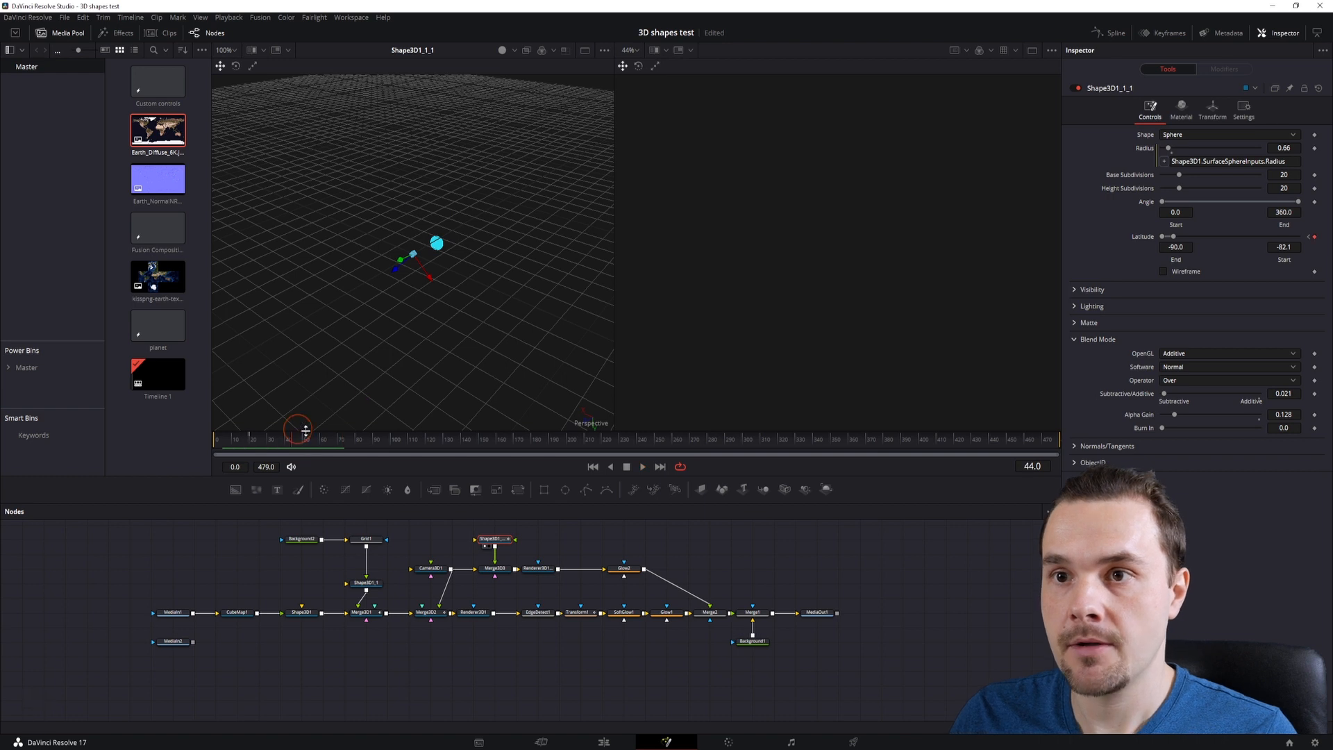
left_click(249, 437)
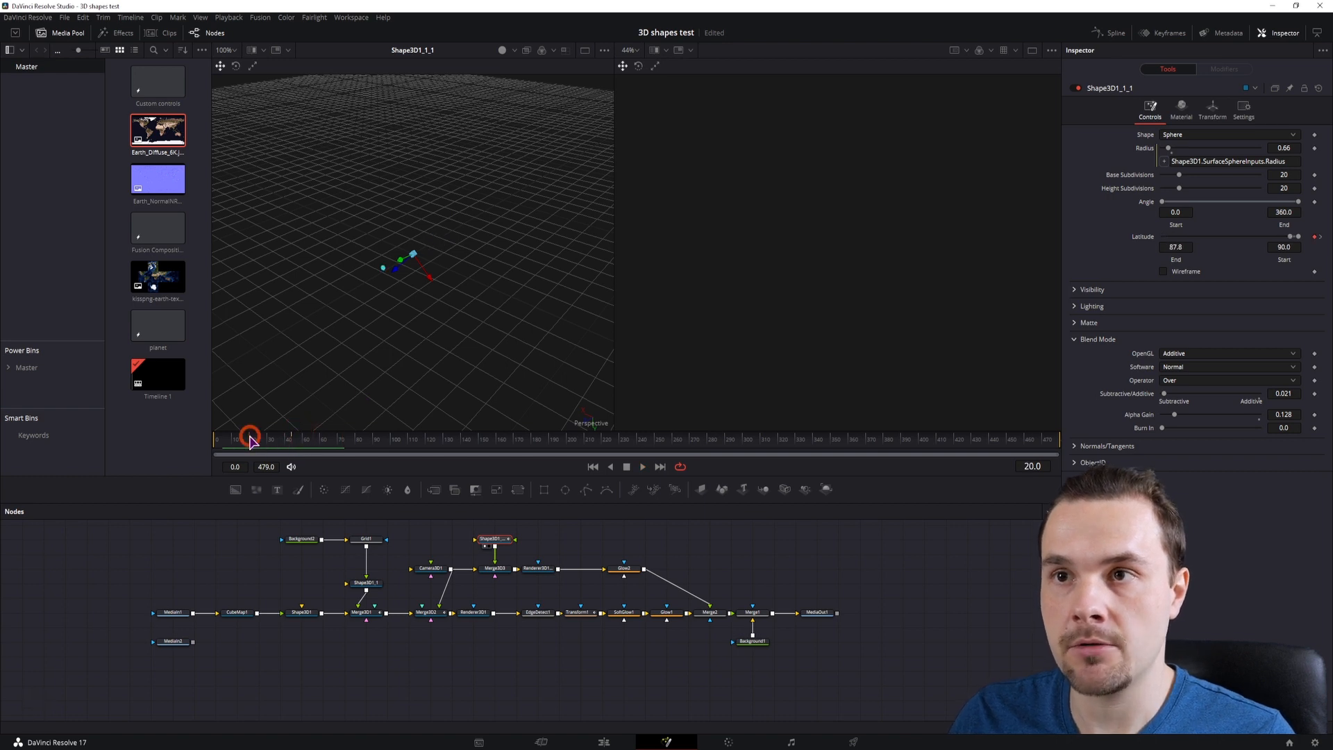
Collapse the ring sphere's Latitude range to about -89.9 at frame 43
left_click(293, 440)
key("Left")
left_click_drag(1173, 236, 1166, 239)
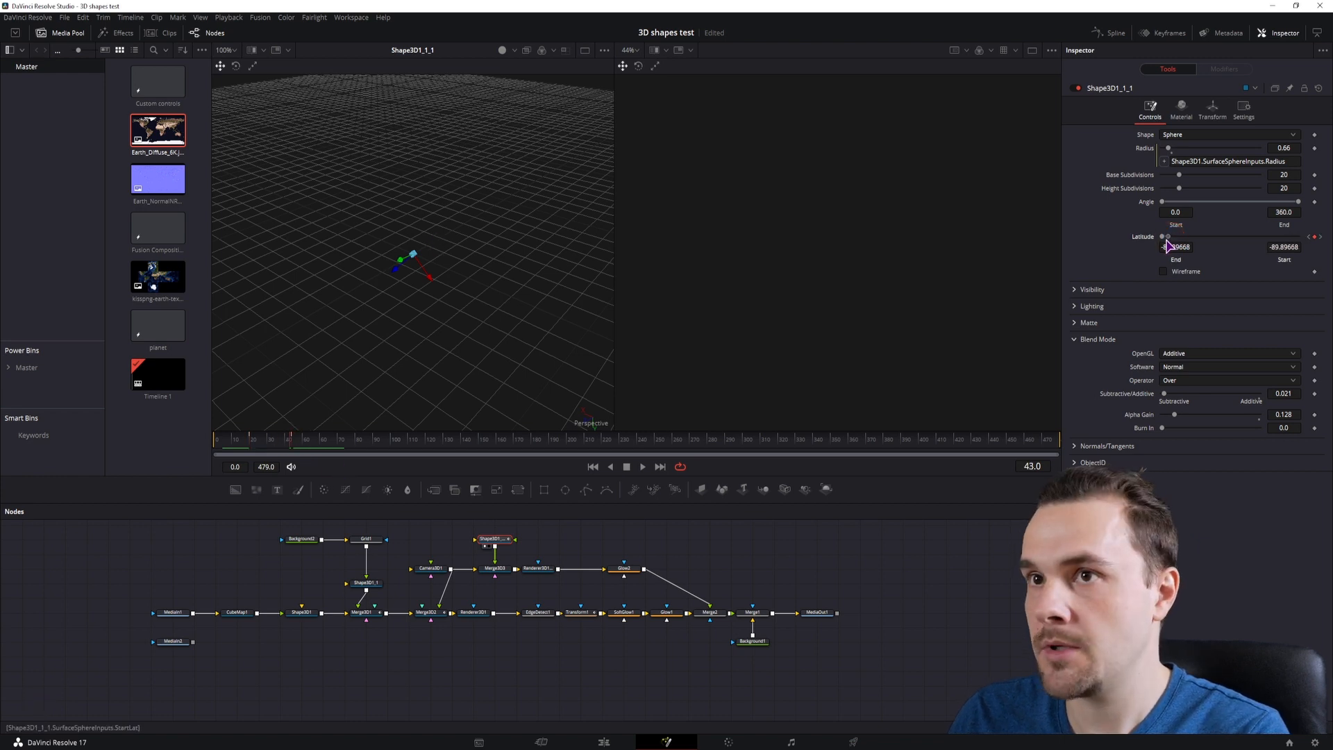
Step through the ring's sweep frame by frame from frame 20 and back to examine its thickness
left_click(251, 440)
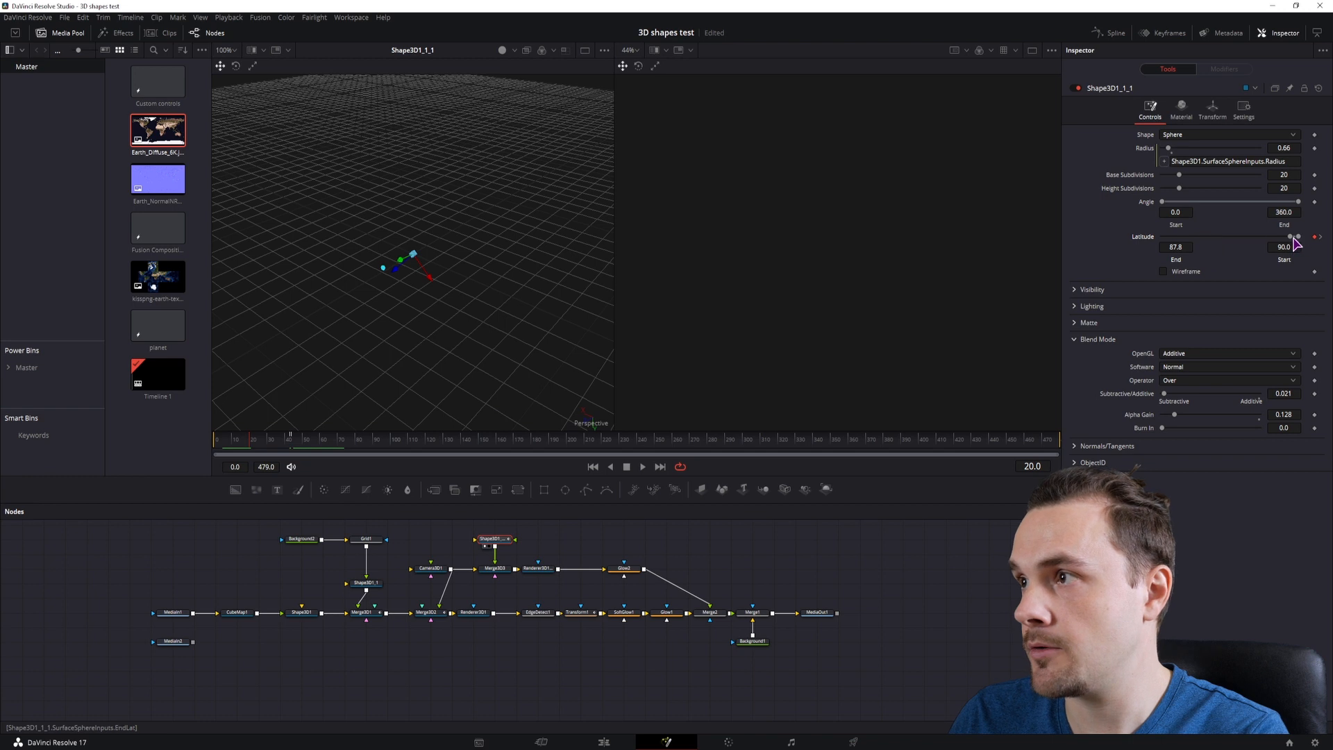
key("Right")
key("Right")
key("Right")
key("Right")
key("Right")
key("Right")
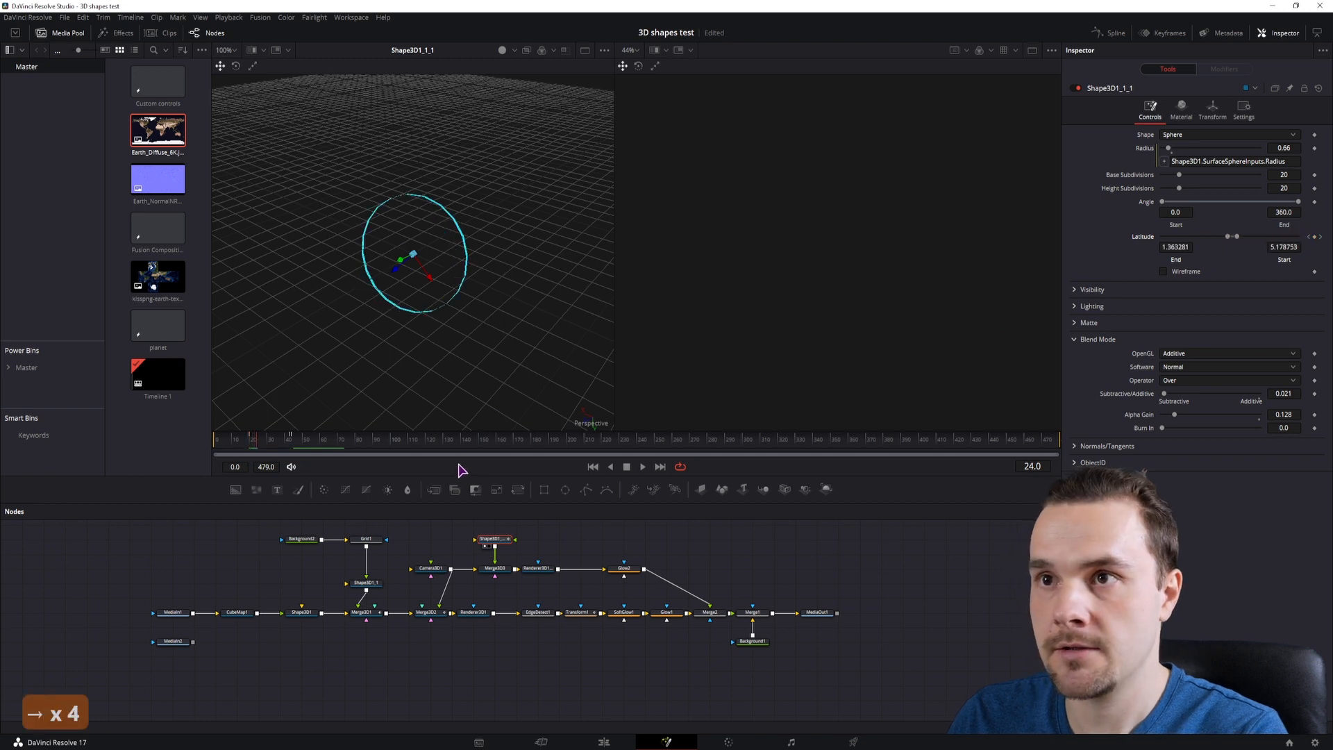
key("Right")
key("Right")
key("Right")
key("Right")
key("Right")
key("Right")
key("Right")
key("Right")
key("Right")
key("Right")
key("Right")
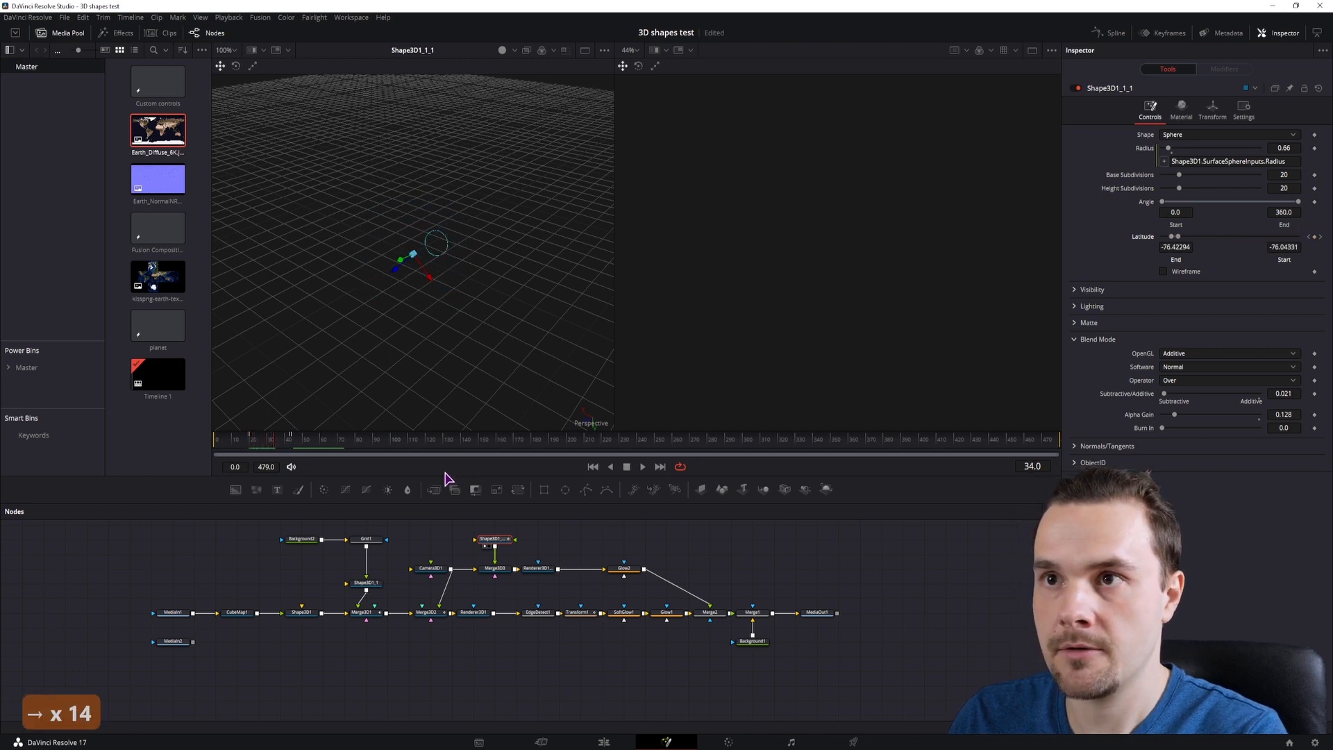
key("Left")
key("Left")
key("Left")
key("Left")
key("Left")
key("Left")
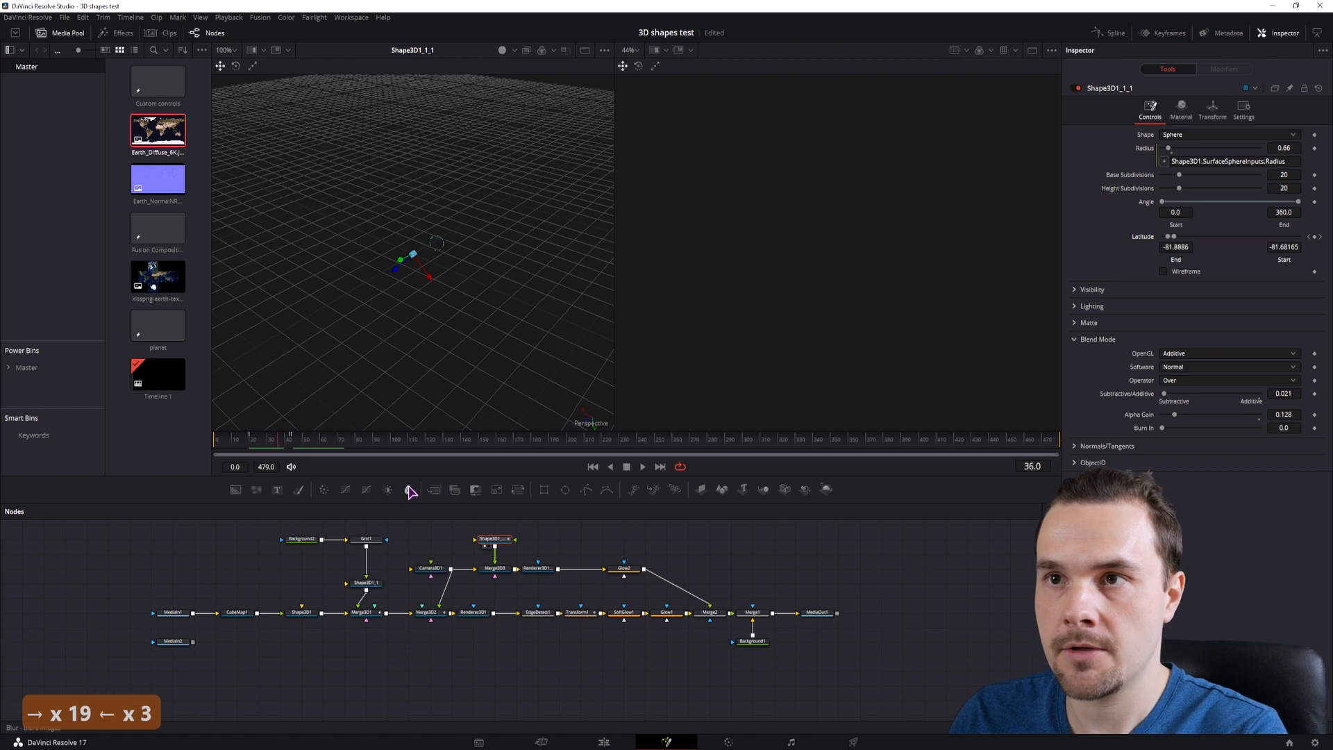
key("Left")
key("Left")
key("Left")
key("Left")
key("Left")
key("Left")
key("Left")
key("Left")
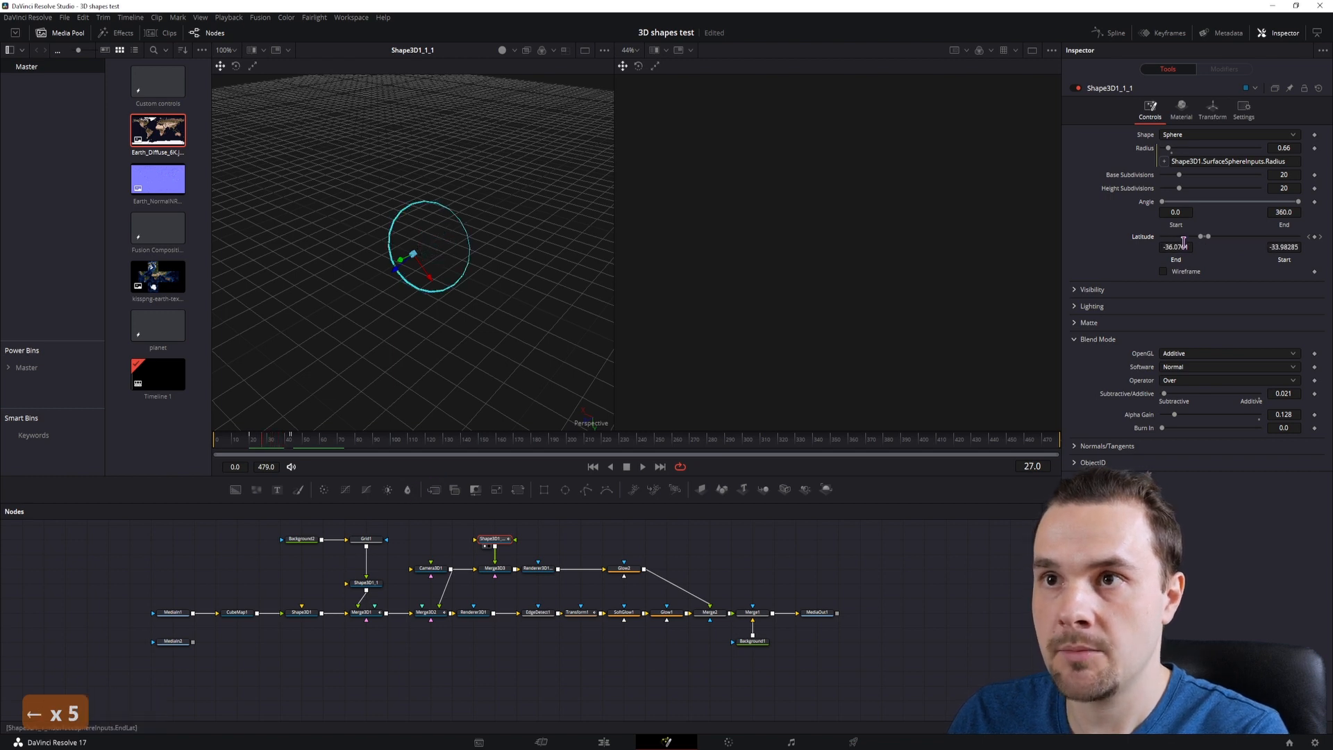
Widen the ring sphere's Latitude band at frame 24
key("Left")
key("Right")
key("Left")
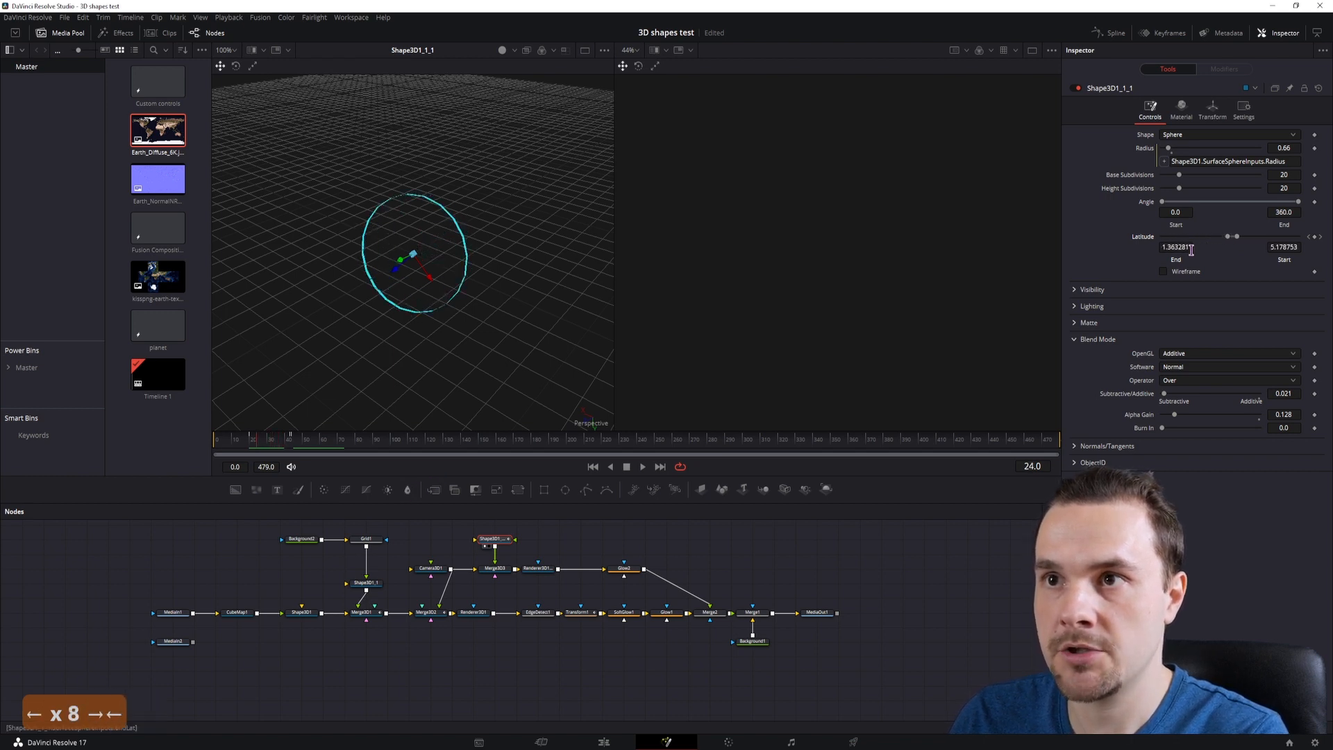
left_click_drag(1236, 237, 1240, 246)
Step through the sweep again from about frame 20 to frame 38 to examine the widened ring
key("Left")
key("Left")
key("Left")
key("Left")
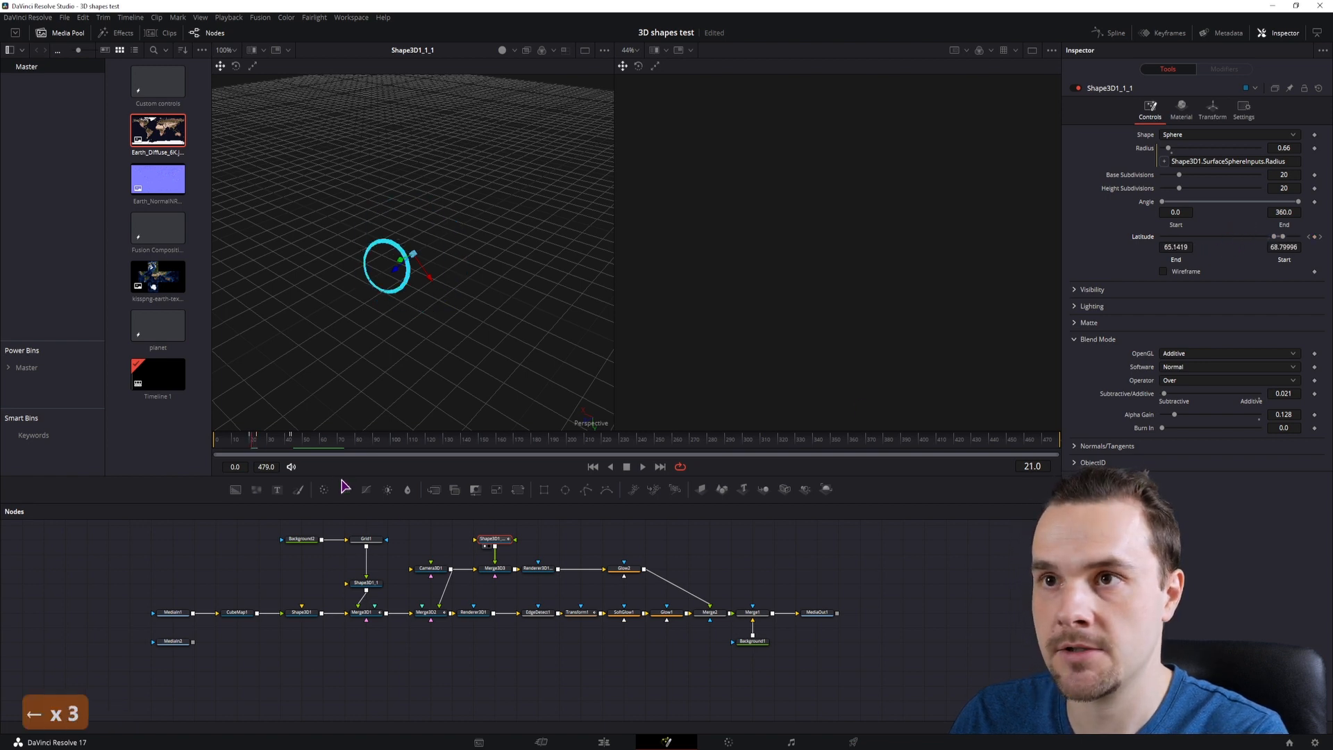
key("Right")
key("Right")
key("Right")
key("Right")
key("Right")
key("Right")
key("Right")
key("Right")
key("Right")
key("Right")
key("Right")
key("Right")
key("Right")
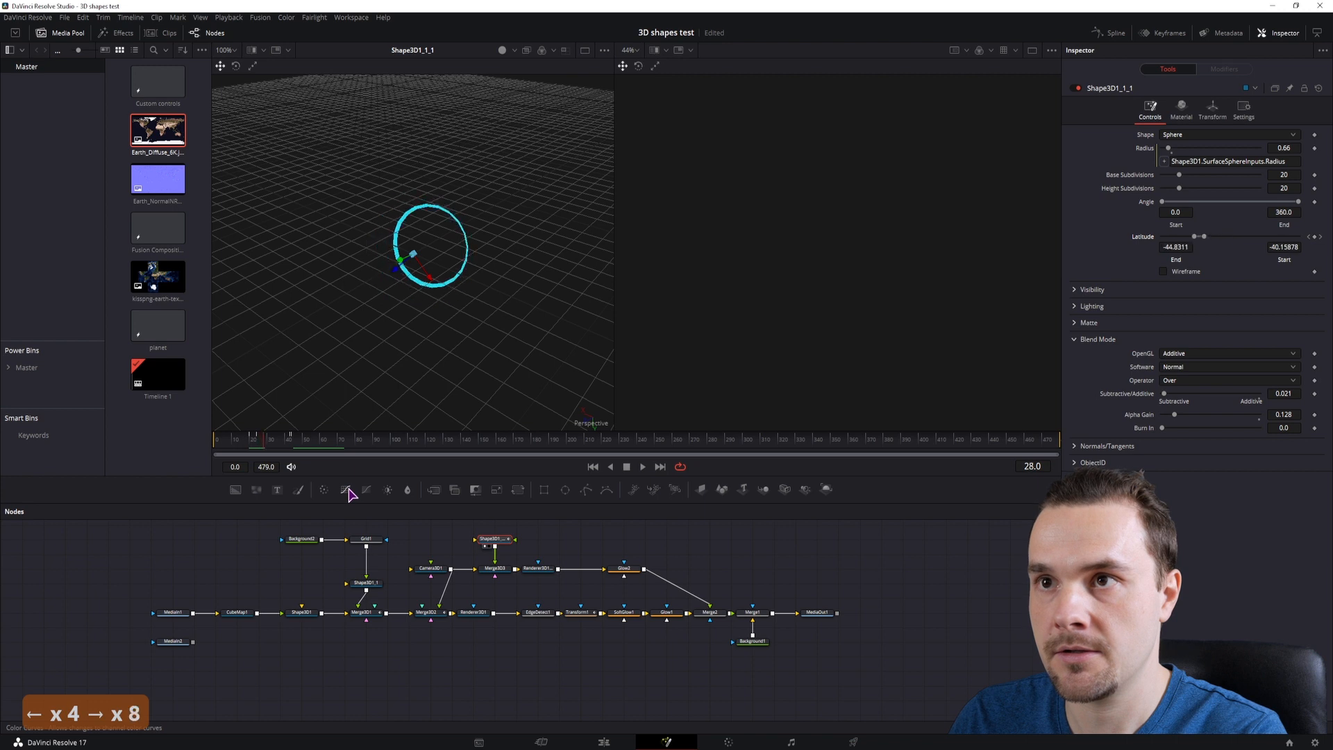
key("Right")
key("Right")
key("Right")
key("Right")
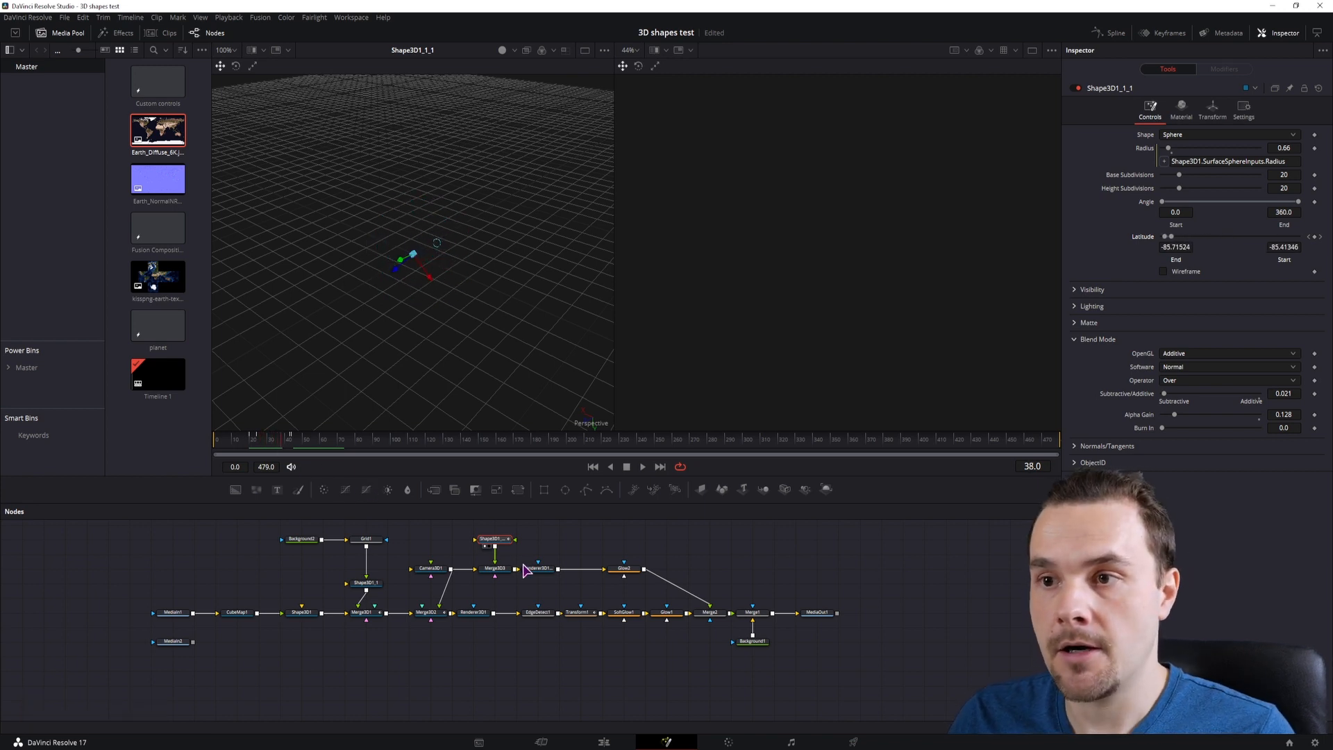
Insert a Duplicate 3D node after the ring sphere and set its last copy to 3
left_click(493, 541)
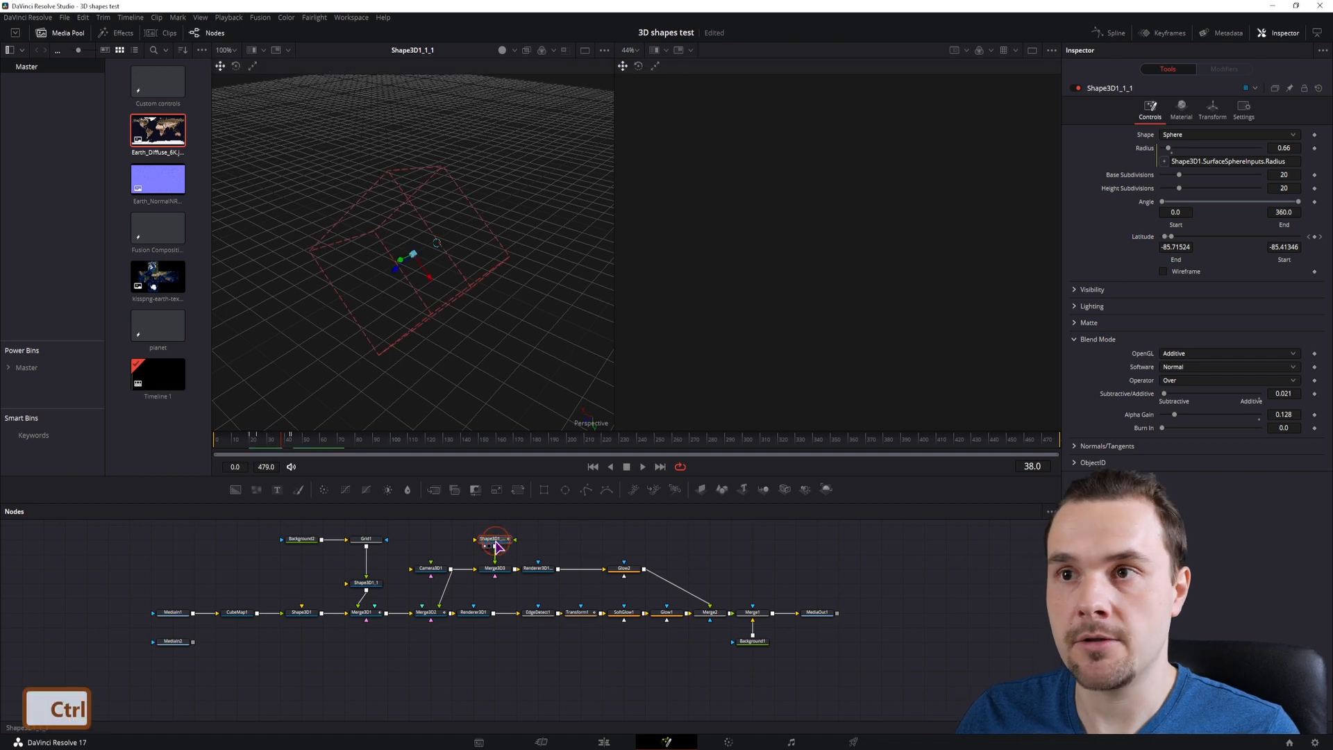
key("ctrl+space")
type("glowduplica")
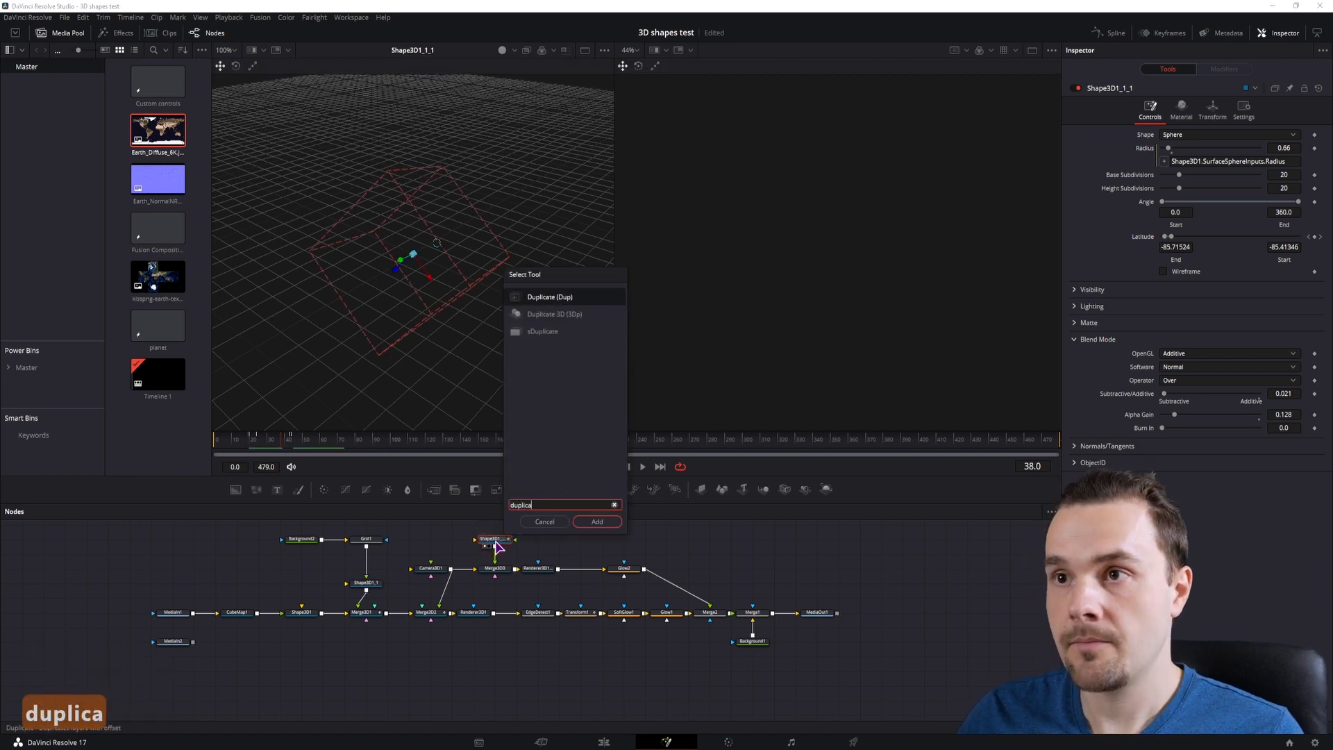
left_click(549, 316)
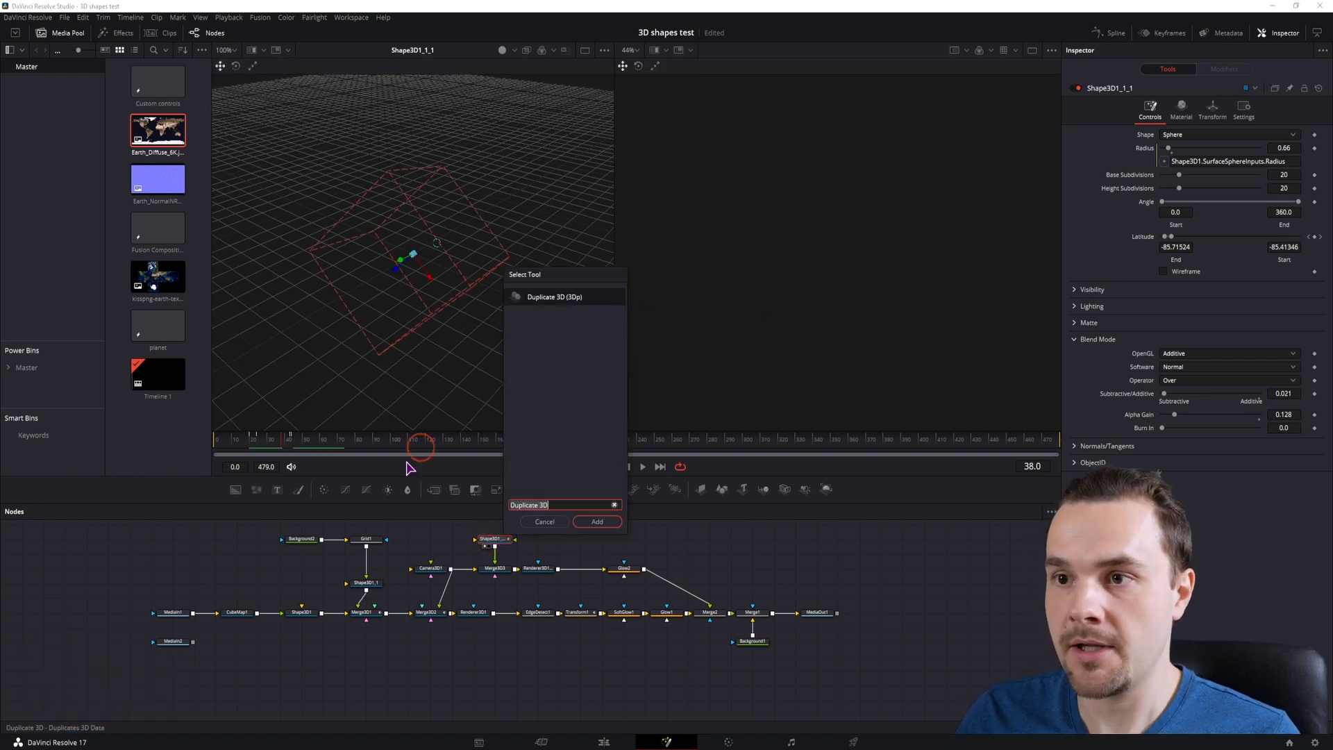
left_click(597, 522)
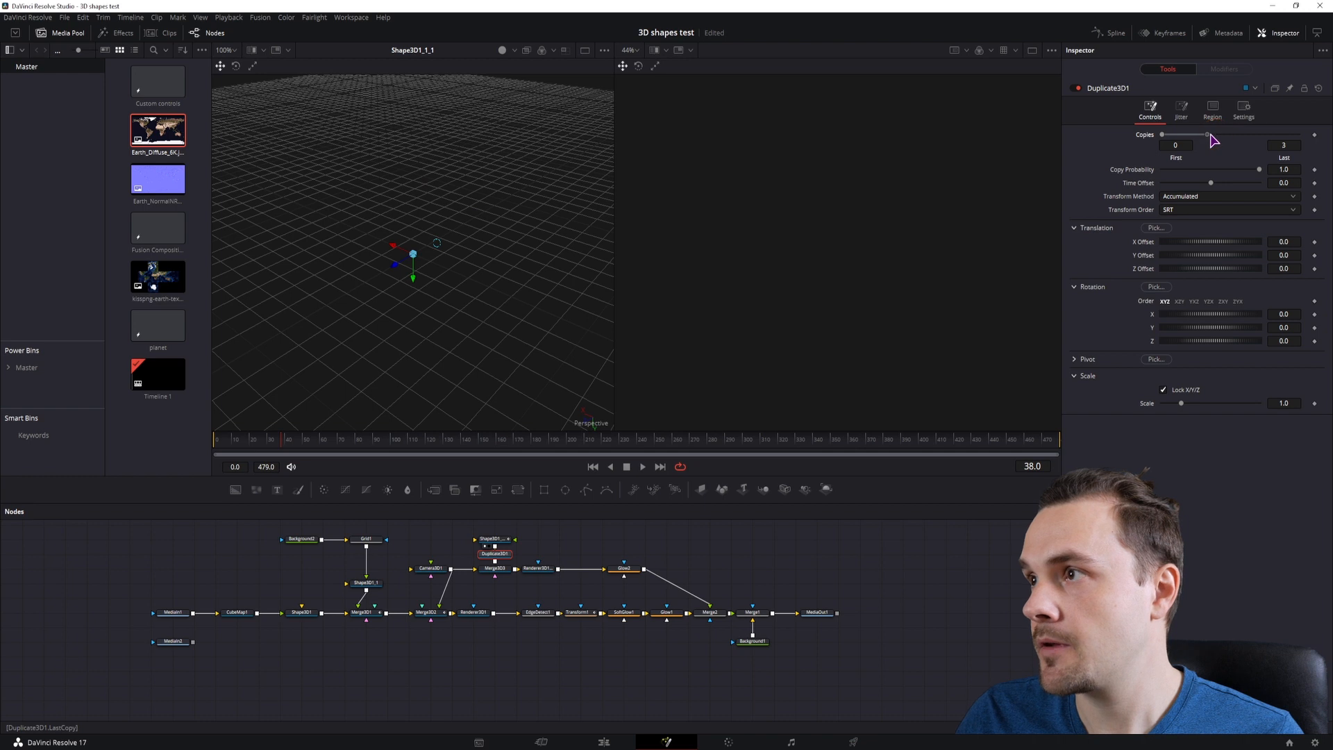
Give Duplicate3D1 a Time Offset of -20 and rotation X 96.4, Y 130.9, Z 78.2, and scrub through the duplicated rings
left_click(1275, 182)
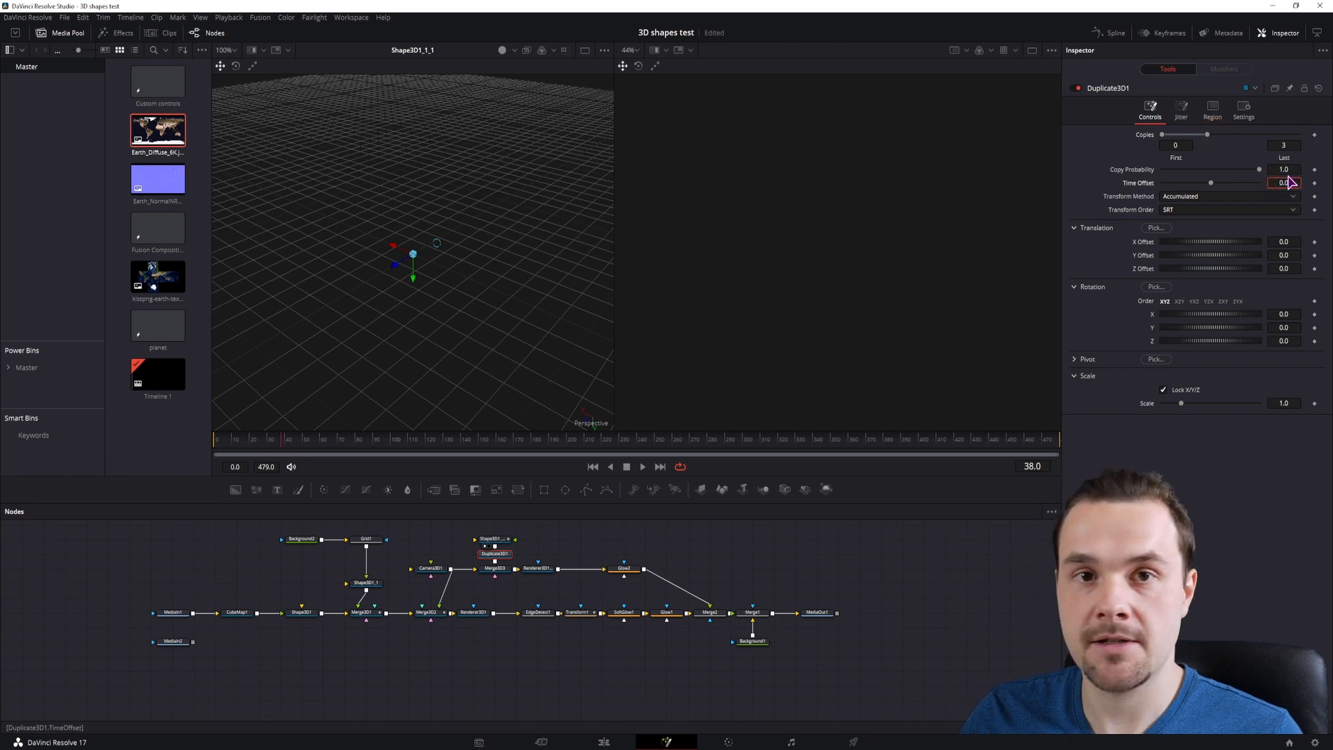
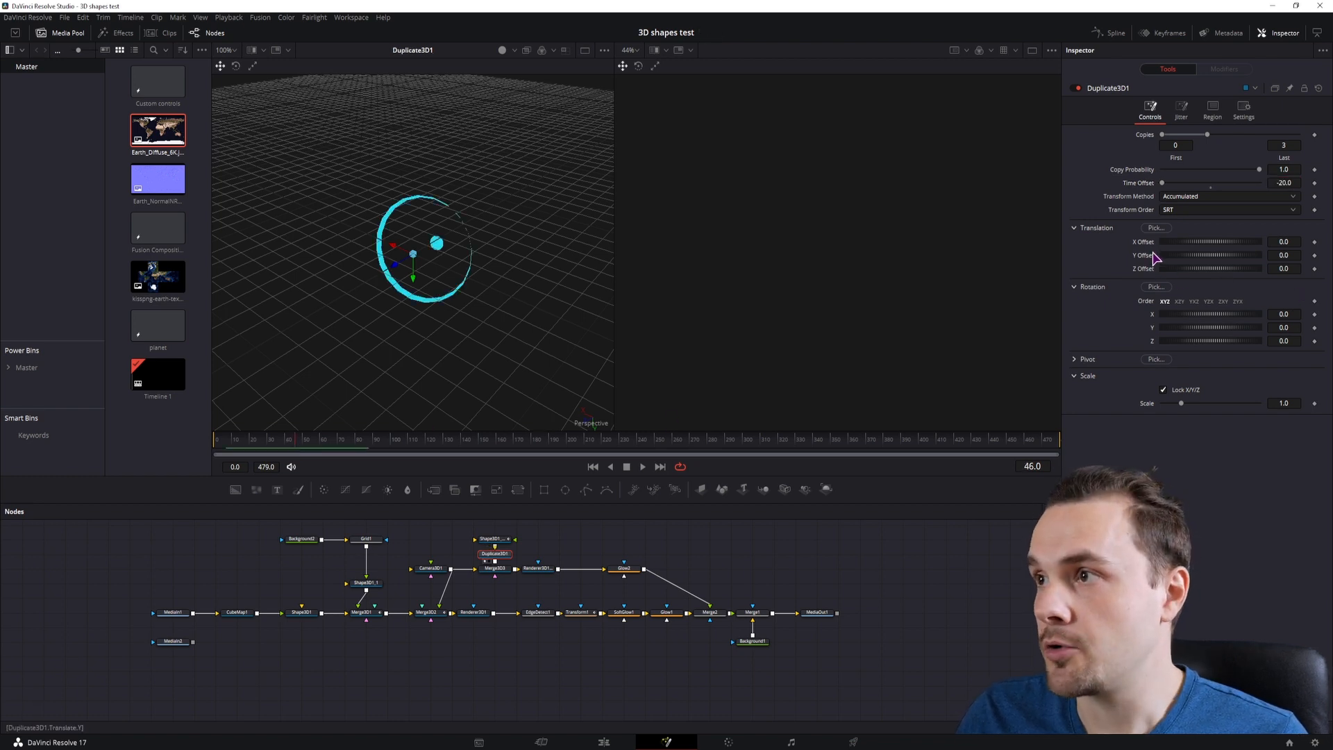
left_click_drag(1189, 332, 1234, 318)
left_click(214, 443)
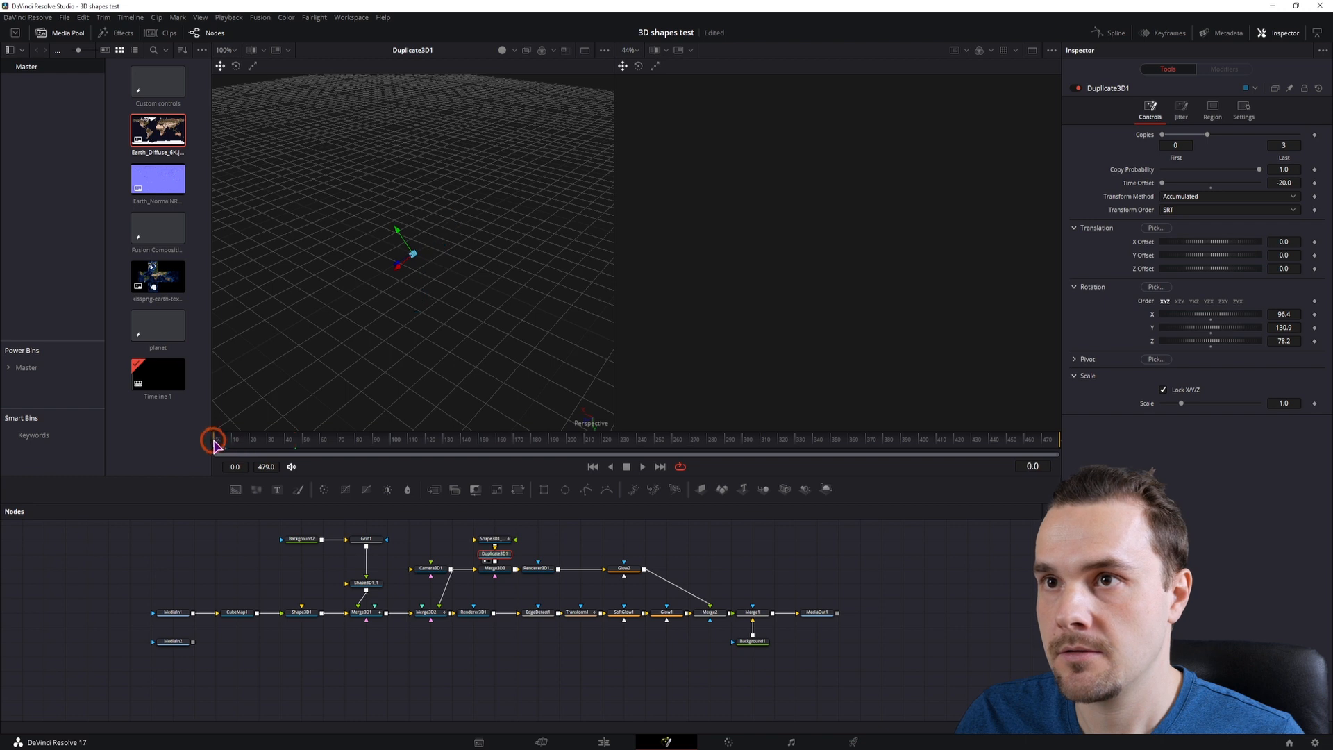
left_click_drag(253, 446, 350, 455)
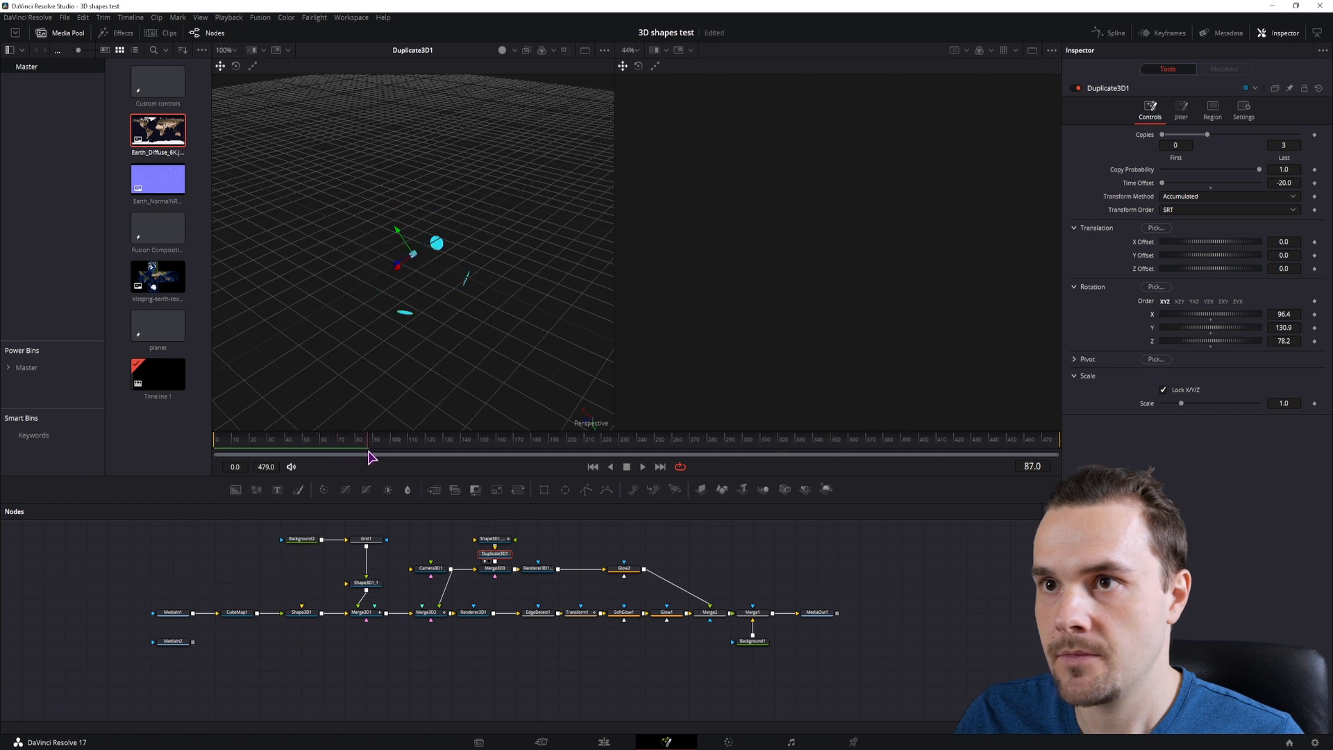
Close the ring sphere's Latitude range at frame 44 by setting Start to -90
left_click(496, 541)
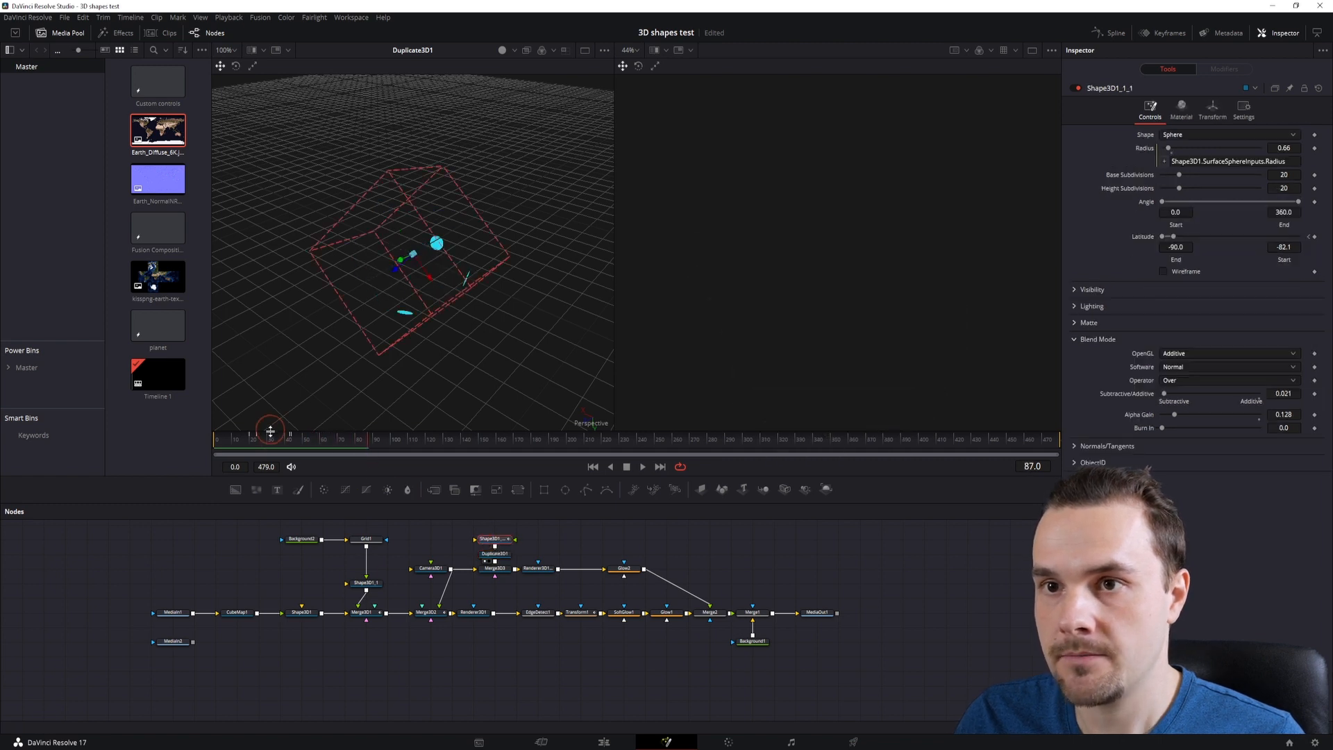
left_click(293, 443)
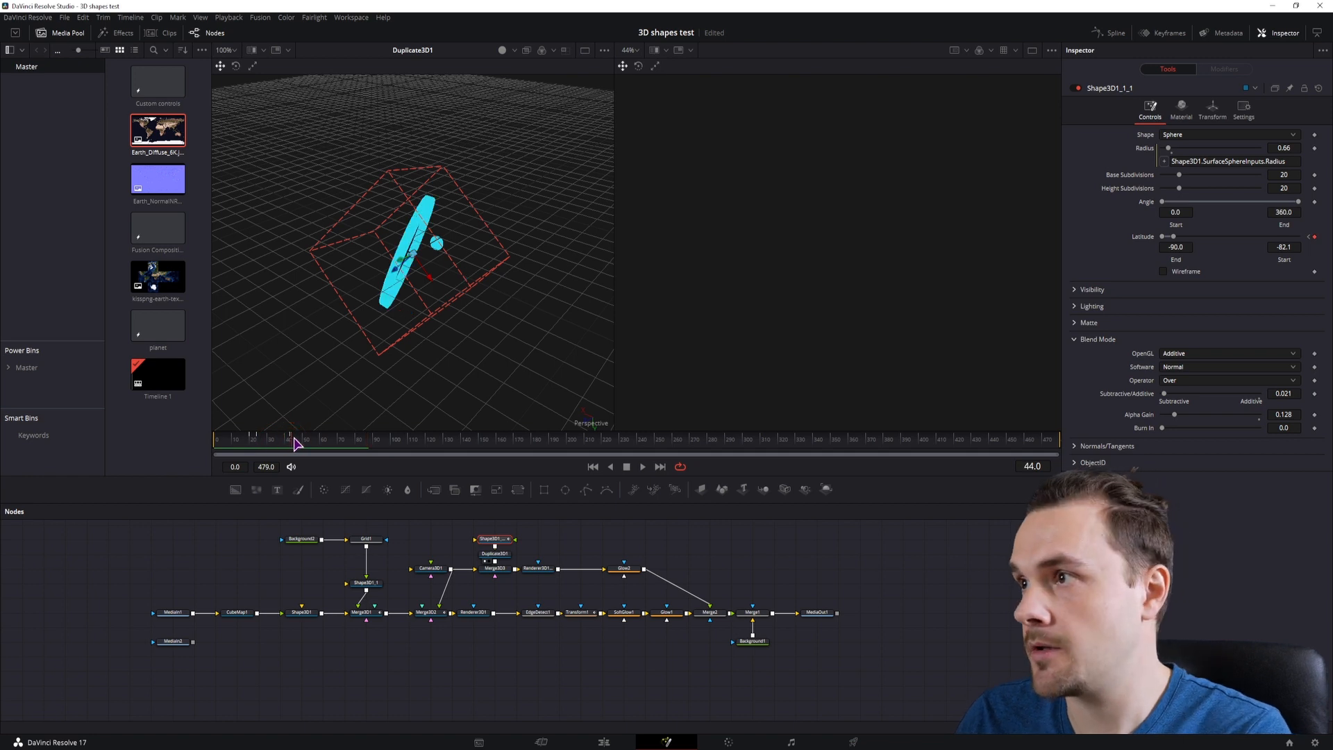
key("Left")
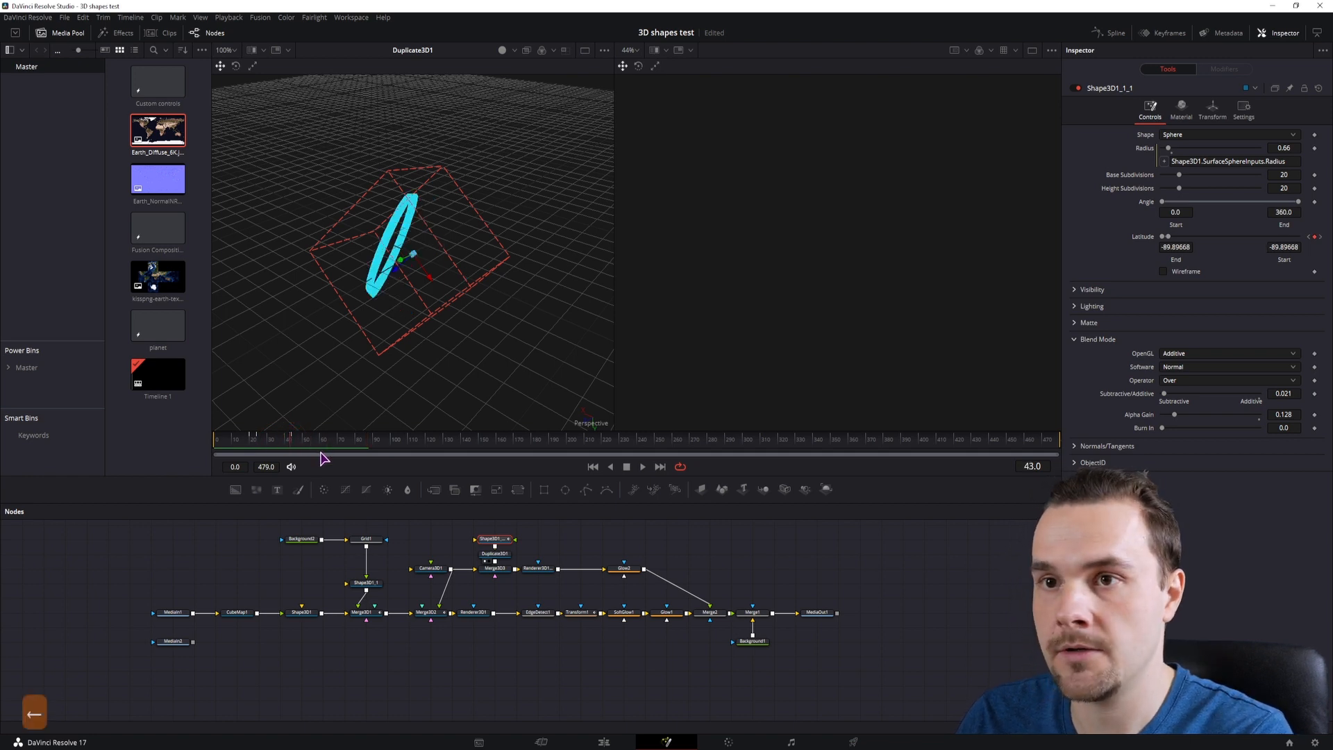
key("Right")
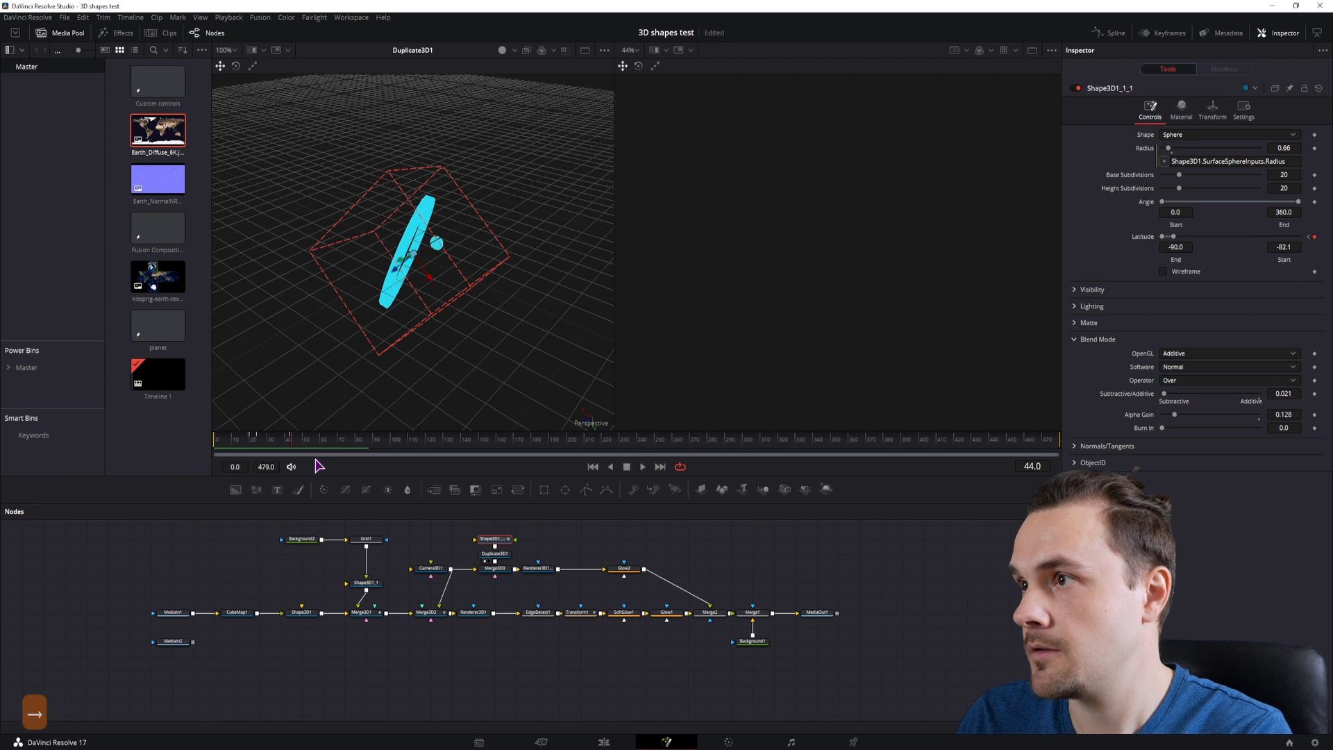
left_click_drag(1175, 240, 1149, 240)
Step back frame by frame from frame 43 to check how the ring disappears at the end of its sweep
key("Left")
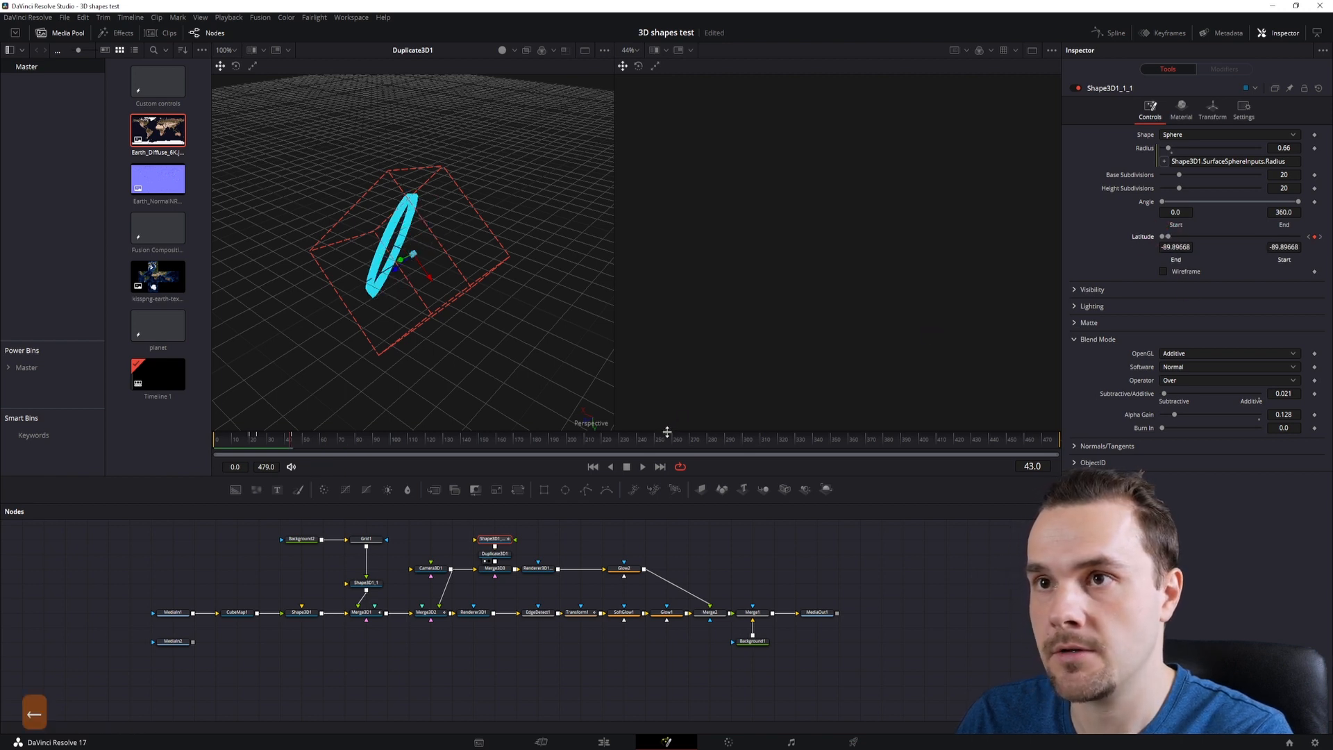
key("Left")
key("Left")
key("Left")
key("Left")
key("Left")
key("Left")
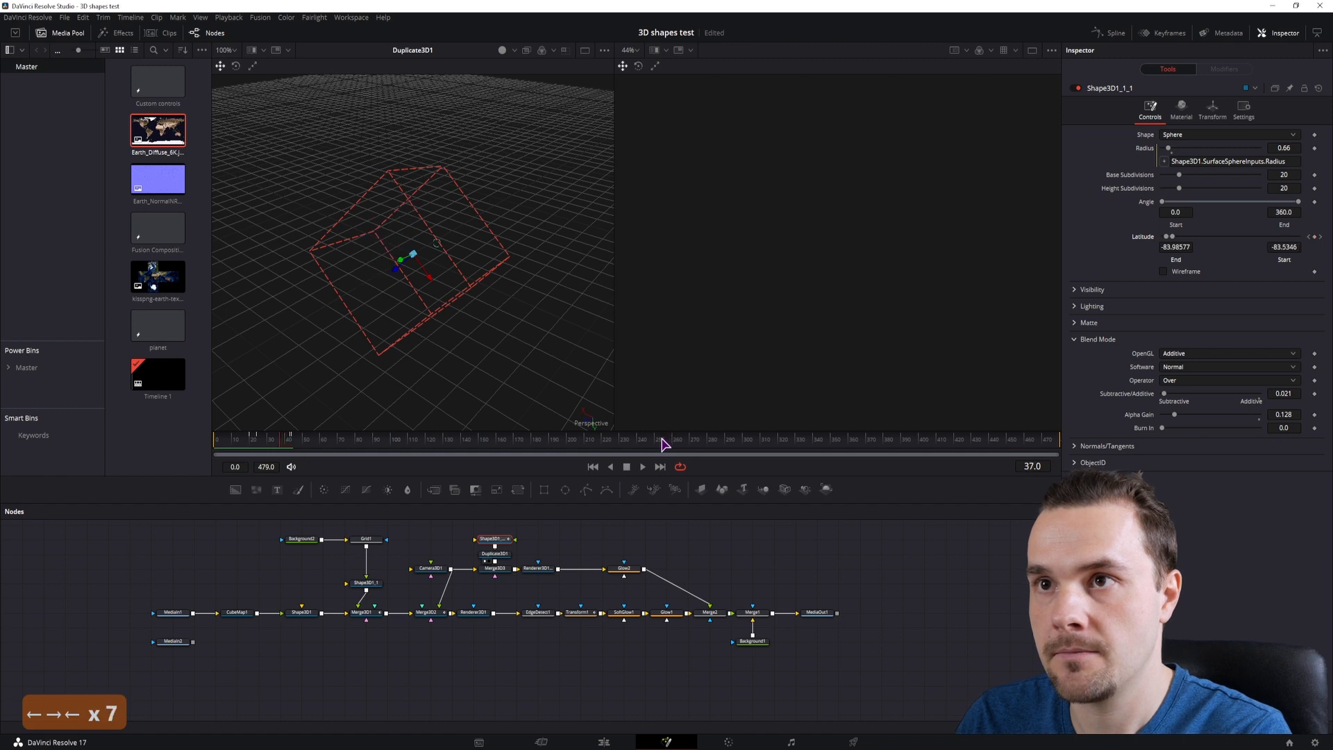
key("Left")
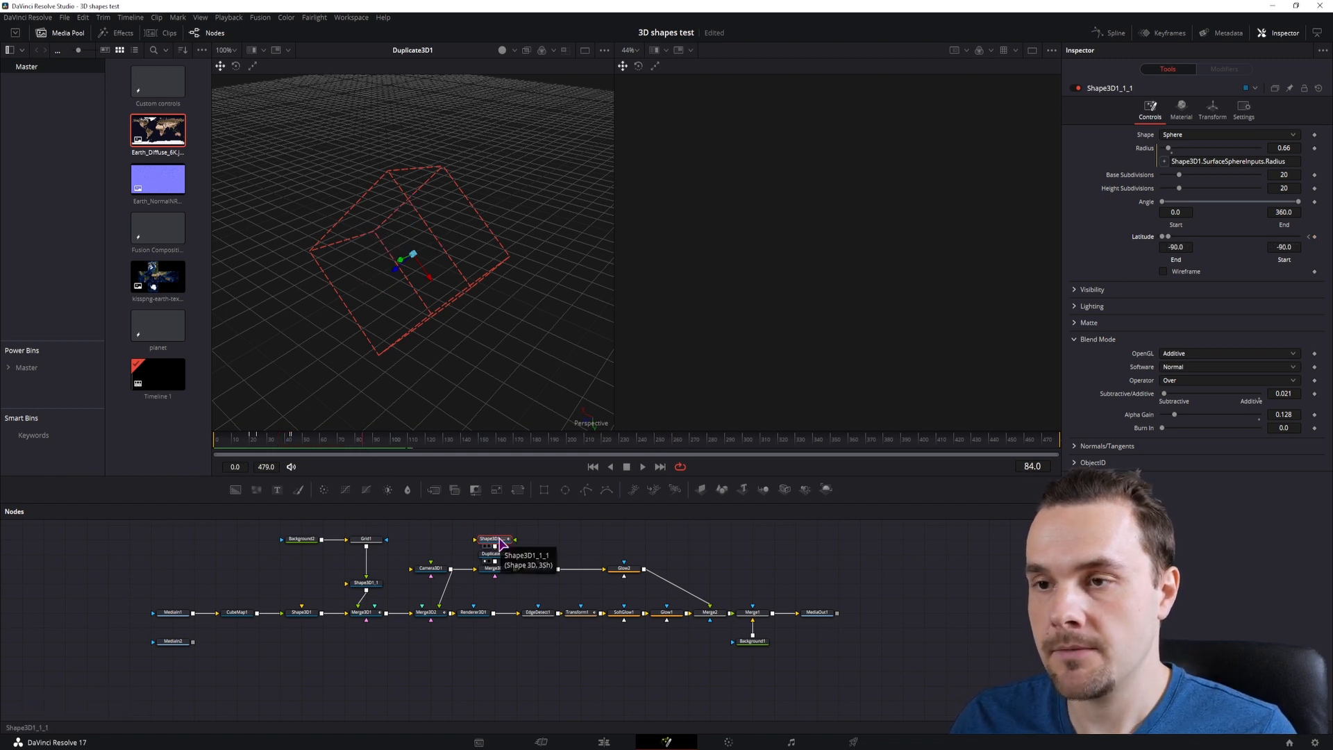
Open the ring sphere's curves in the Spline editor, close Latitude at 90 on frame 20, and keyframe Latitude at frame 0
left_click(1111, 32)
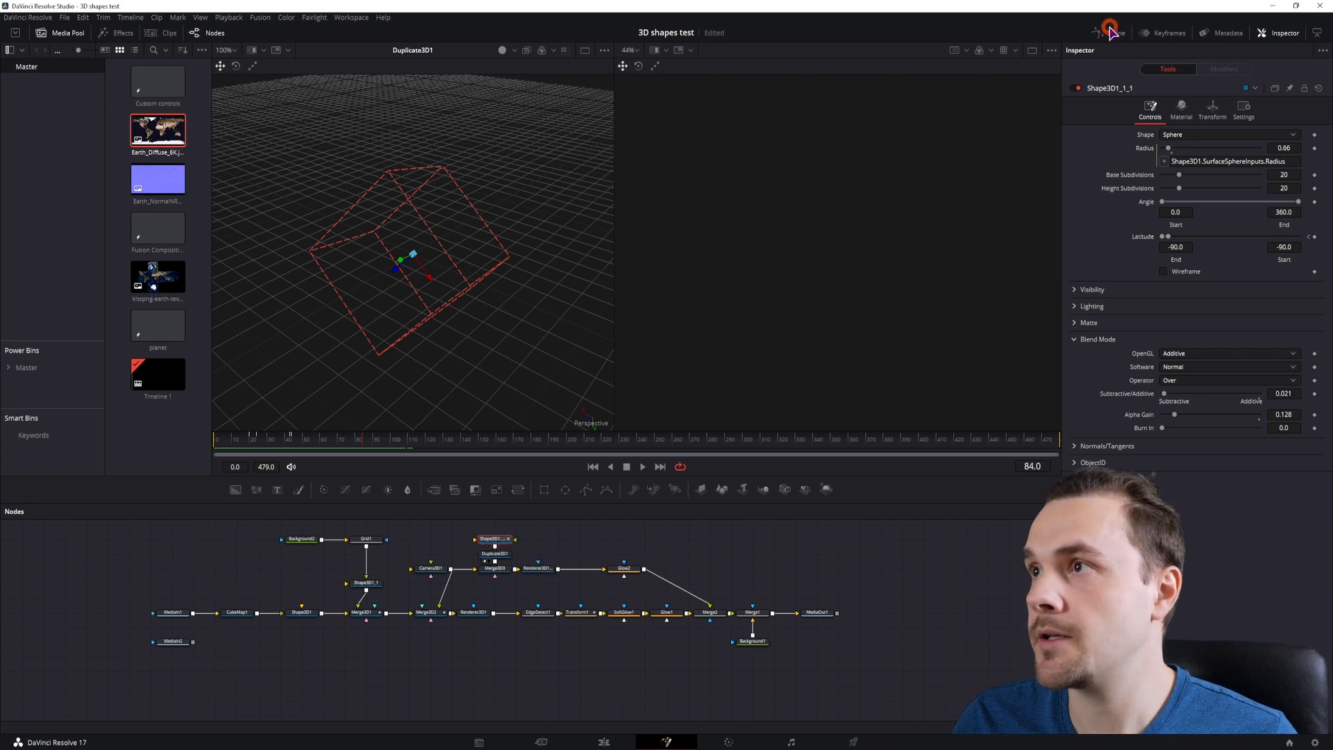
left_click(255, 440)
mouse_move(254, 443)
left_mouse_down()
mouse_move(235, 445)
mouse_move(251, 445)
left_mouse_up()
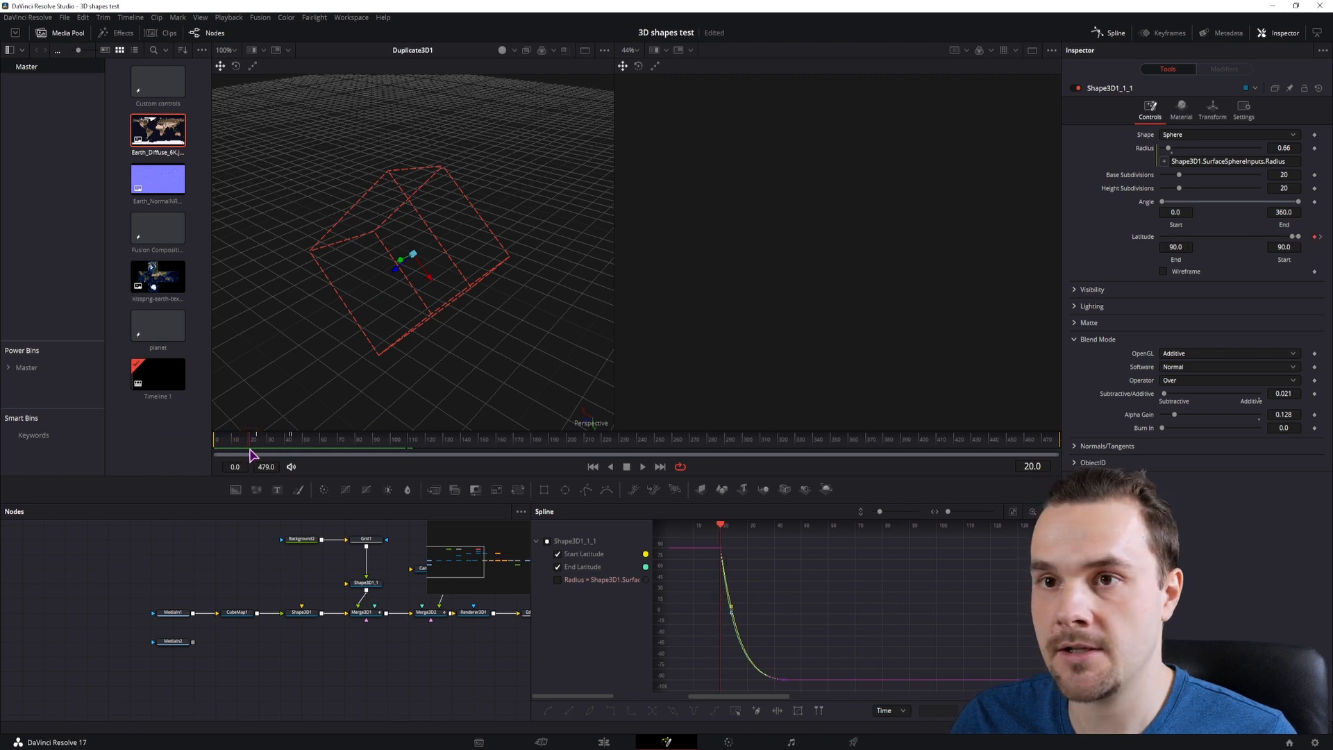
left_click_drag(248, 445, 180, 450)
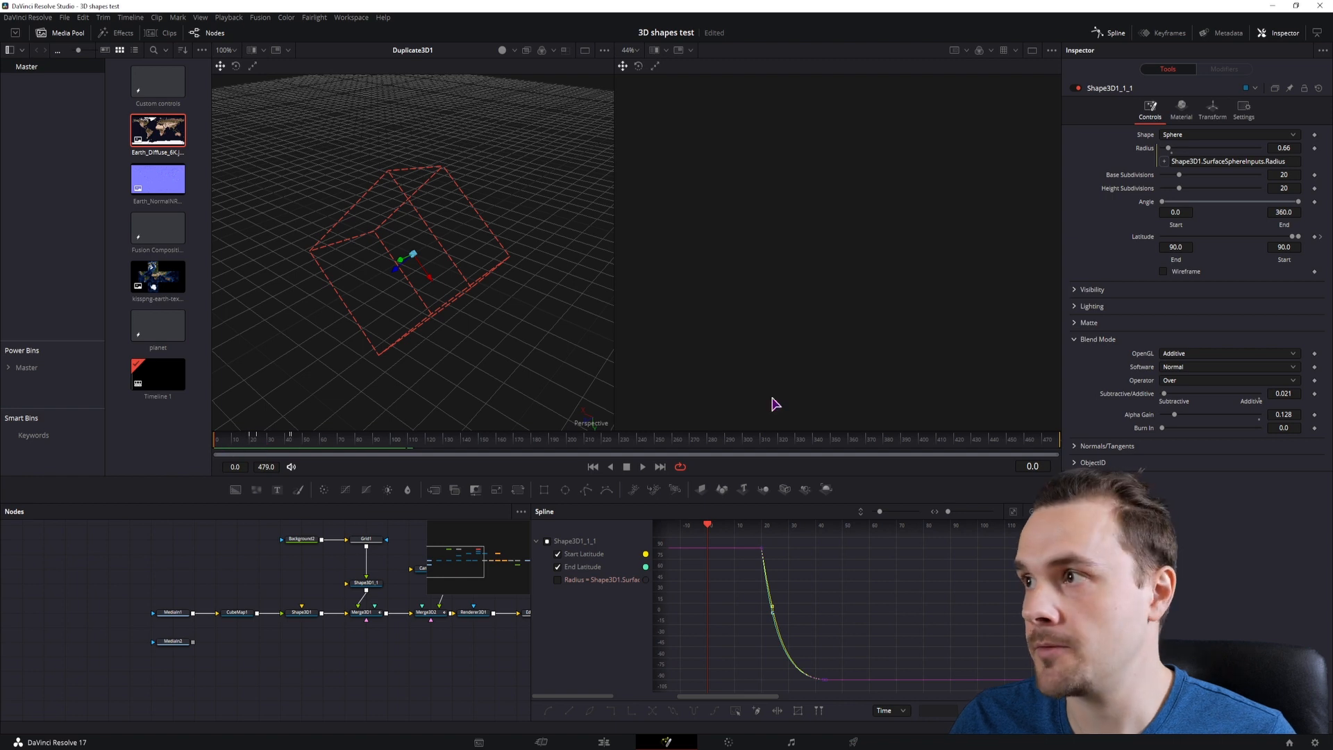
left_click(1315, 236)
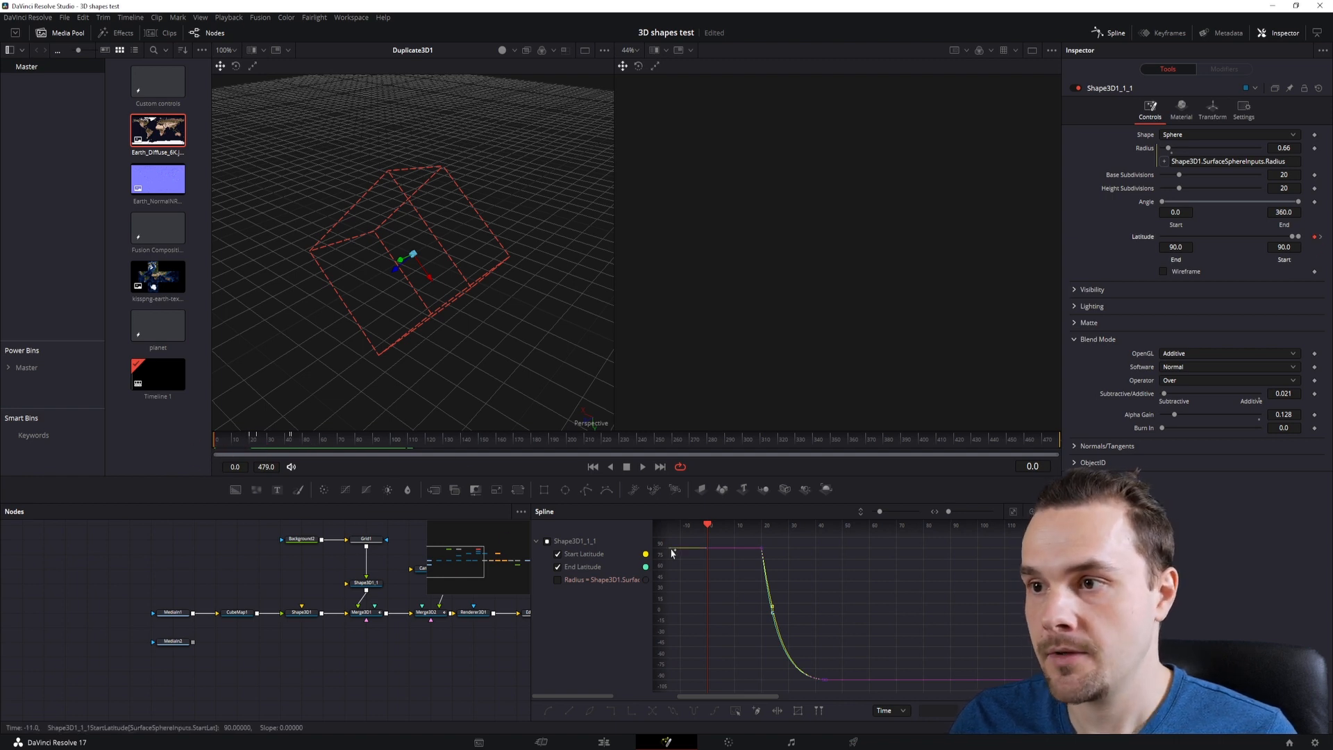
Select the keyframes of the ring sphere's Start and End Latitude curves in the Spline editor and set both curves to Loop
left_click(1013, 511)
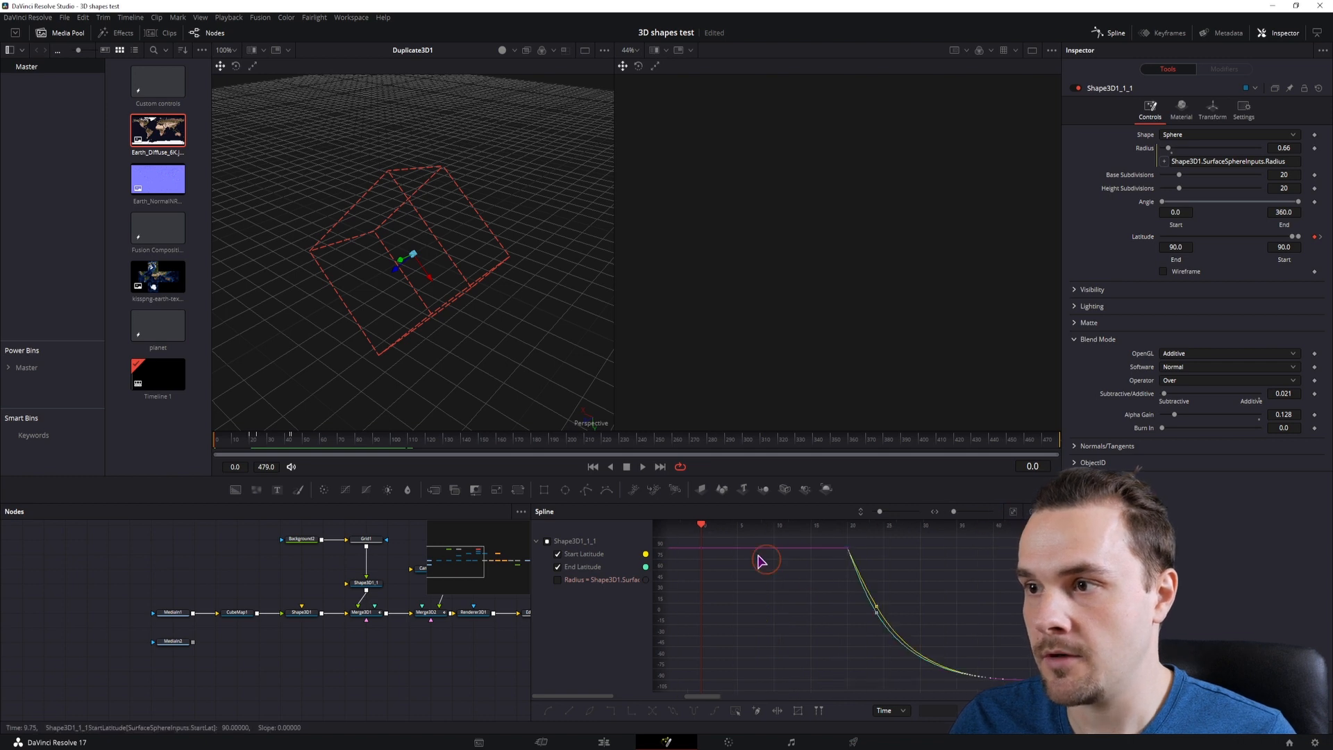
left_click_drag(997, 684, 683, 522)
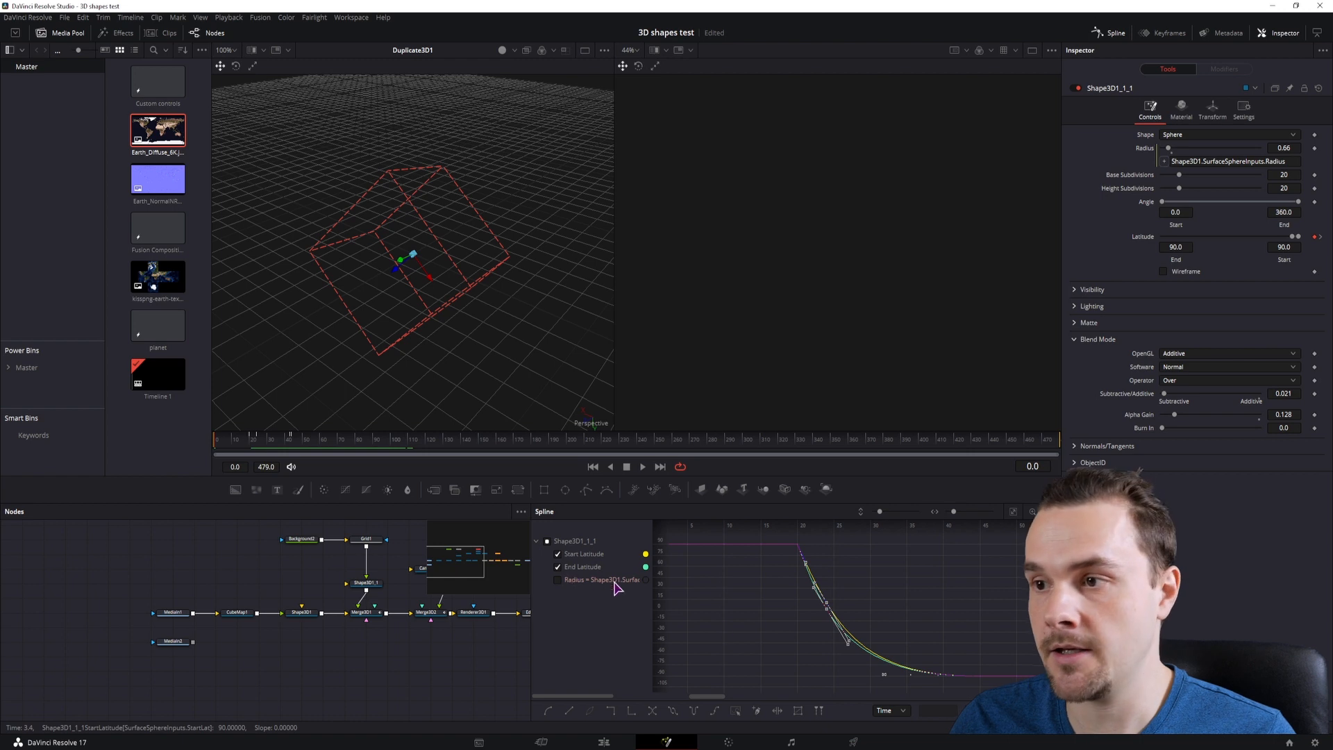
left_click_drag(816, 645, 718, 647)
left_click(716, 710)
left_click_drag(931, 648, 705, 547)
left_click_drag(807, 642, 917, 651)
left_click_drag(706, 659, 844, 677)
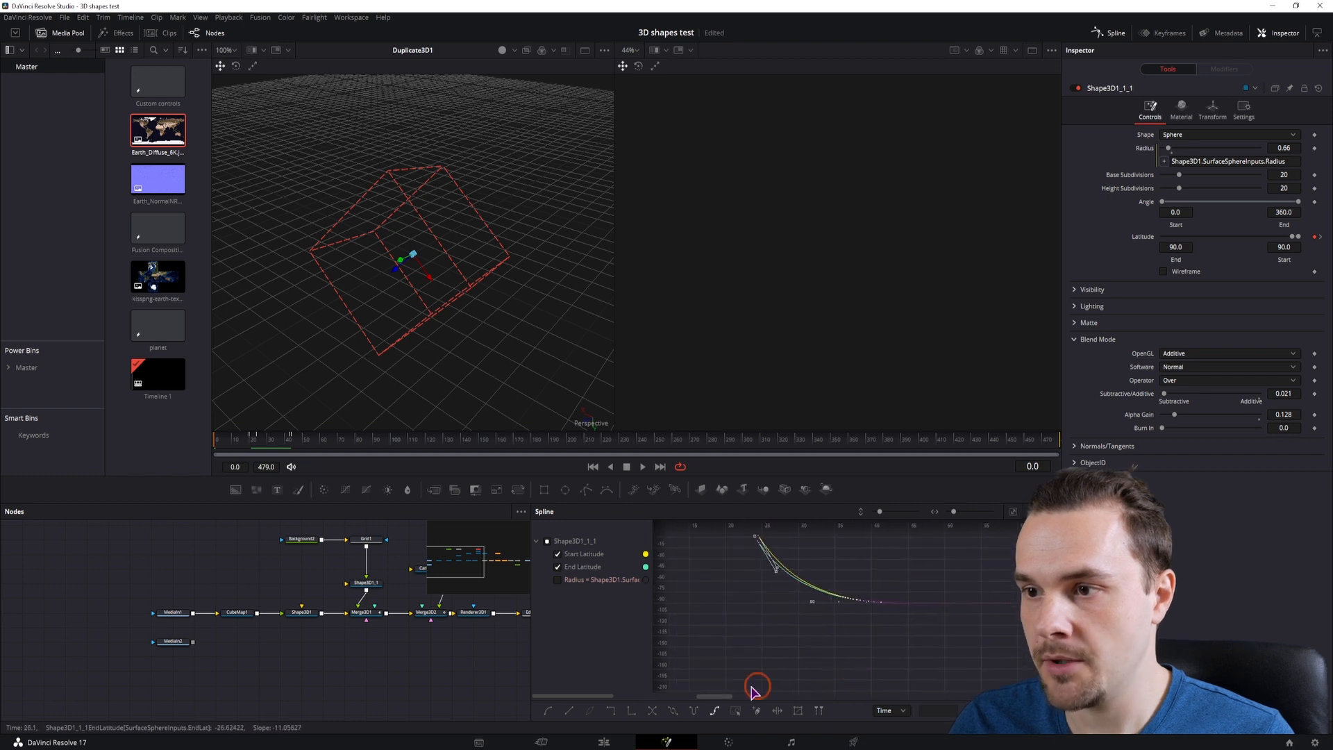
left_click(674, 711)
left_click_drag(878, 594, 762, 700)
left_click_drag(823, 662, 768, 607)
Scrub the timeline back and forth to check how the rings duplicated by Duplicate3D1 loop
left_click_drag(244, 440, 431, 447)
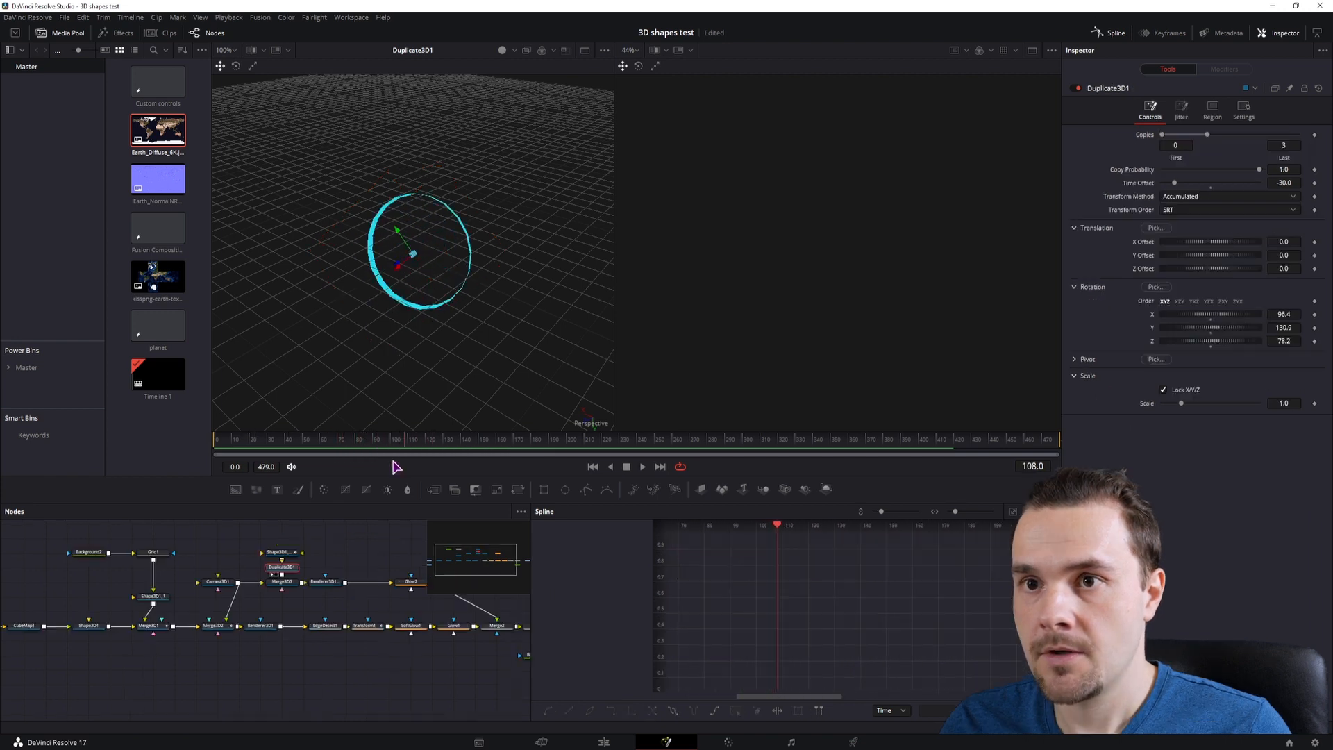
left_click_drag(390, 458, 216, 462)
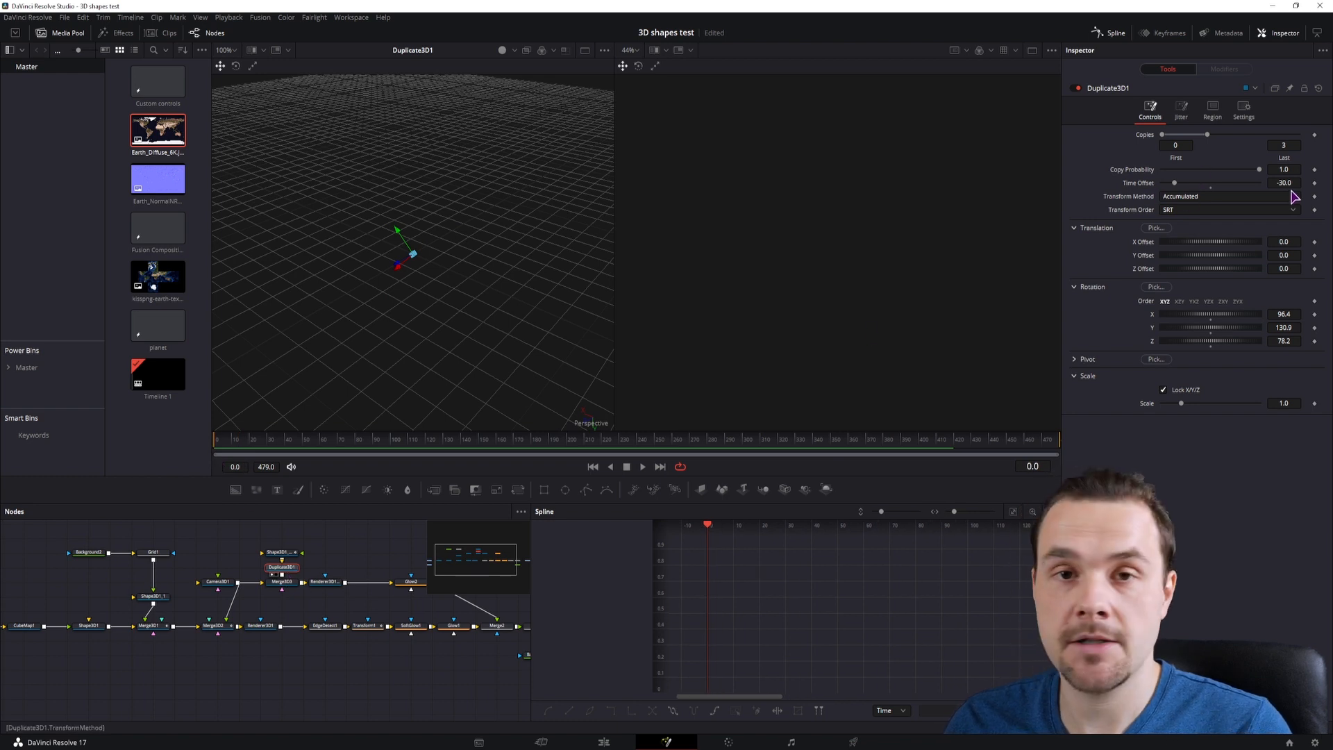
mouse_move(249, 443)
left_mouse_down()
mouse_move(512, 453)
mouse_move(268, 455)
left_mouse_up()
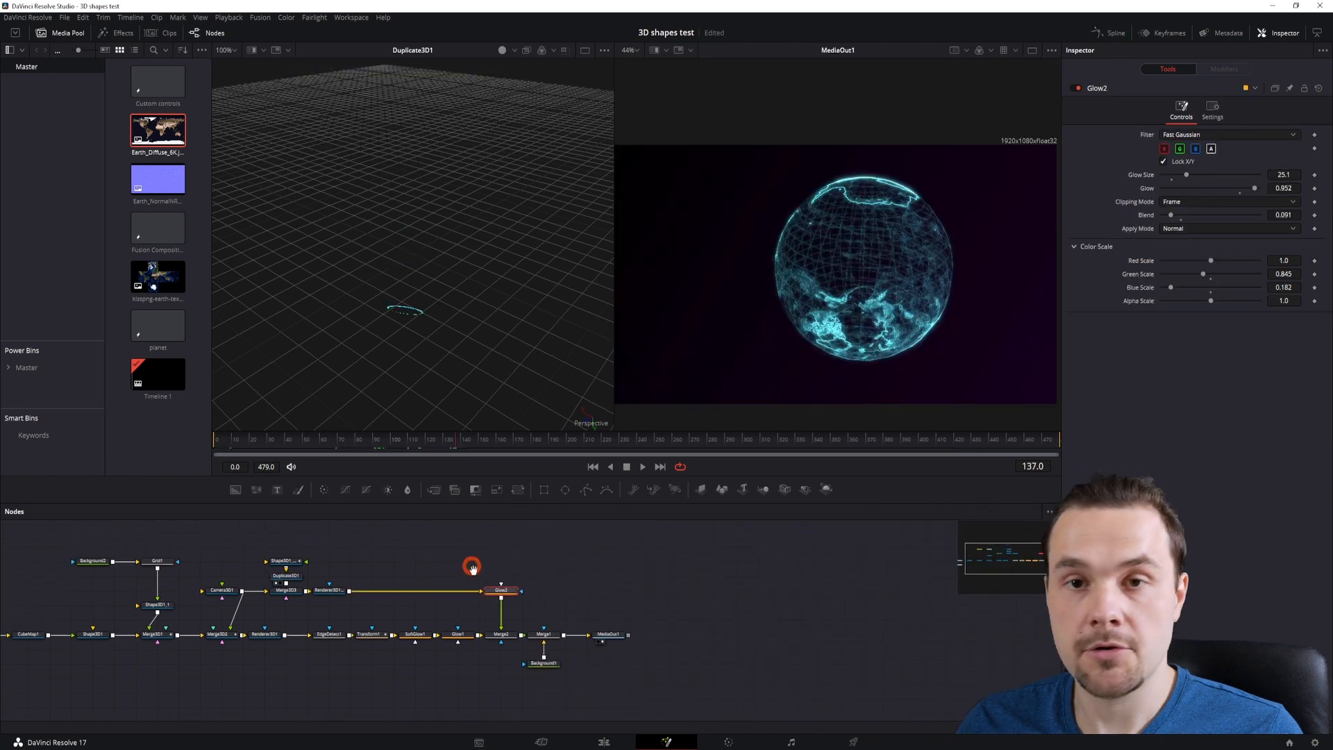
Add a new Shape3D node fed by Camera3D1 and connect its output to a new Renderer3D
left_click_drag(470, 565, 501, 603)
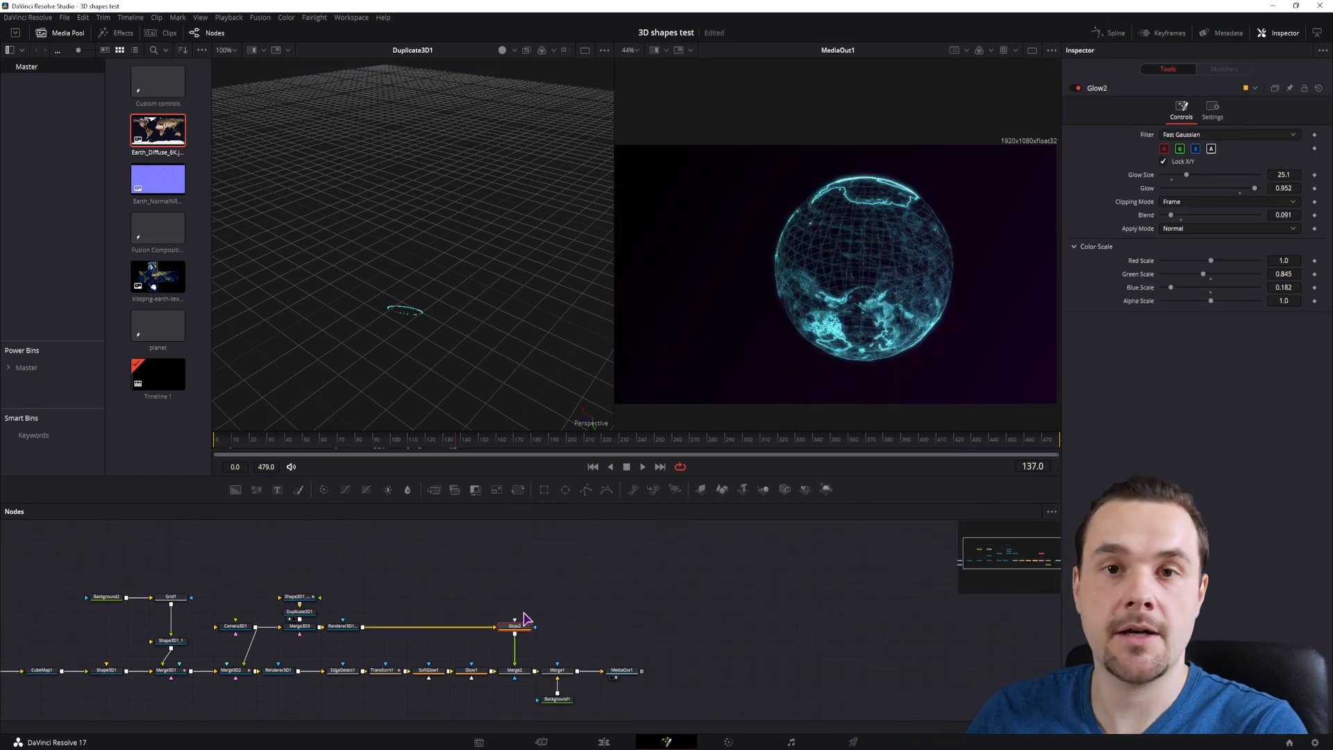
left_click_drag(439, 588, 496, 587)
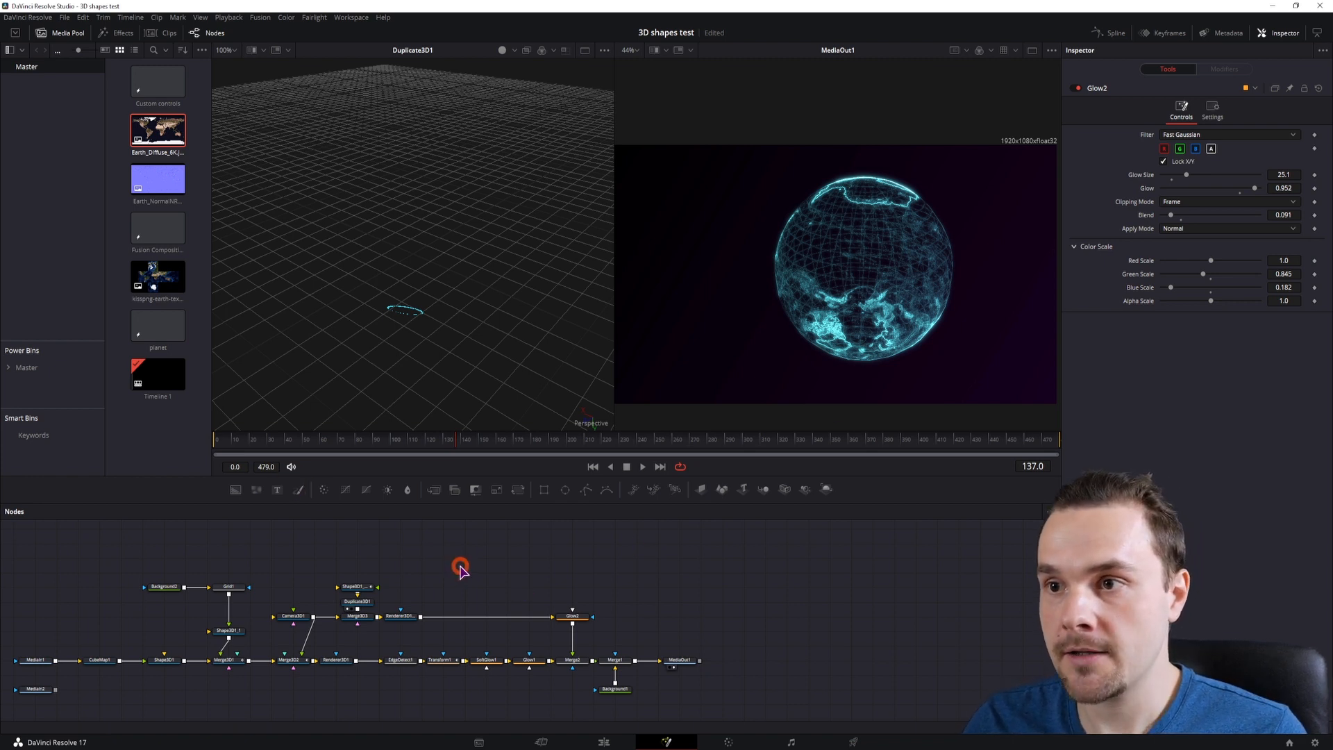
left_click_drag(722, 488, 444, 558)
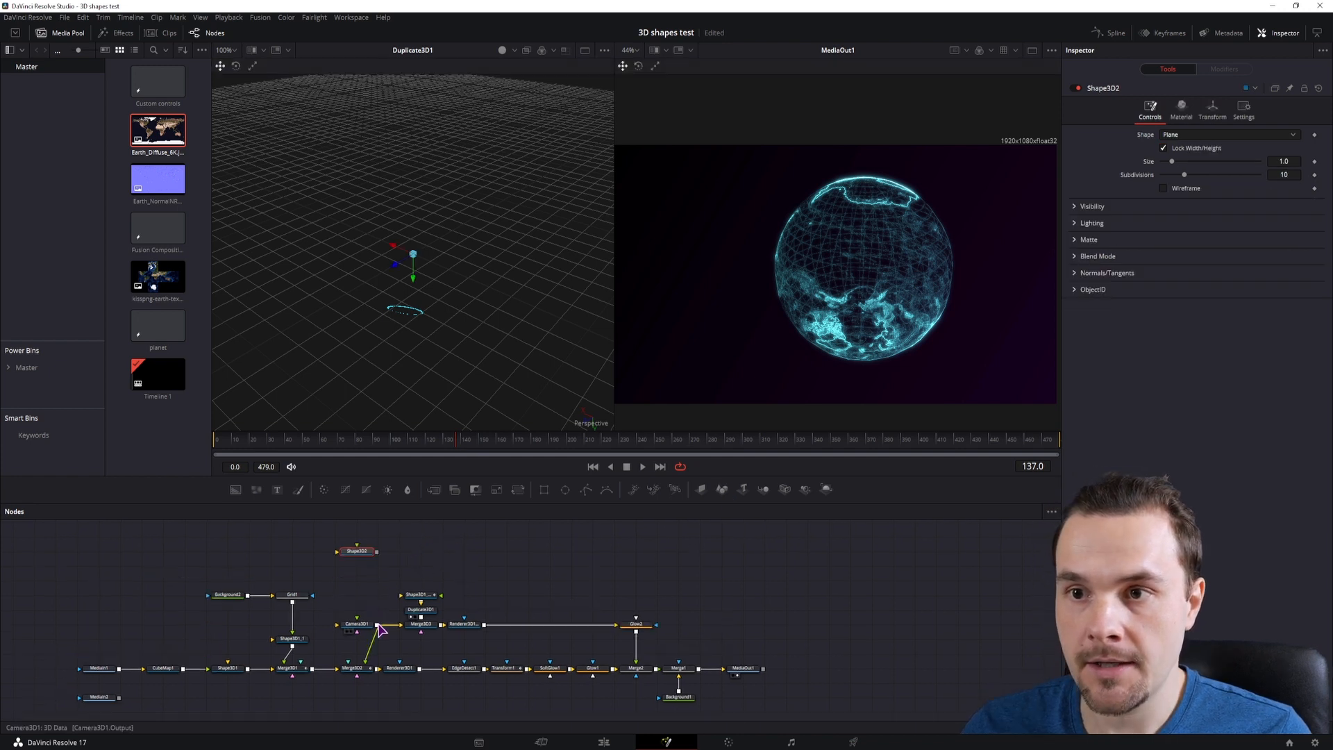
left_click_drag(377, 624, 368, 557)
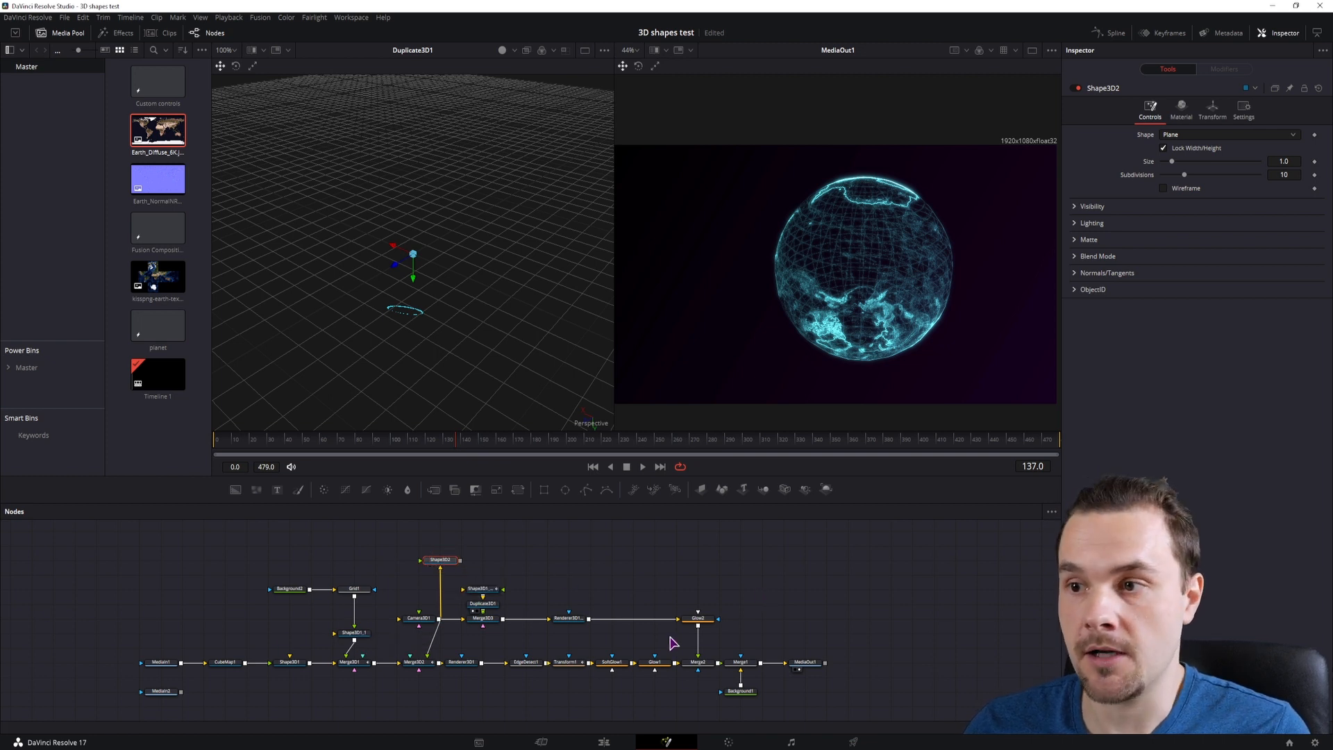
left_click(782, 530)
left_click_drag(826, 489, 573, 577)
left_click_drag(460, 560, 552, 560)
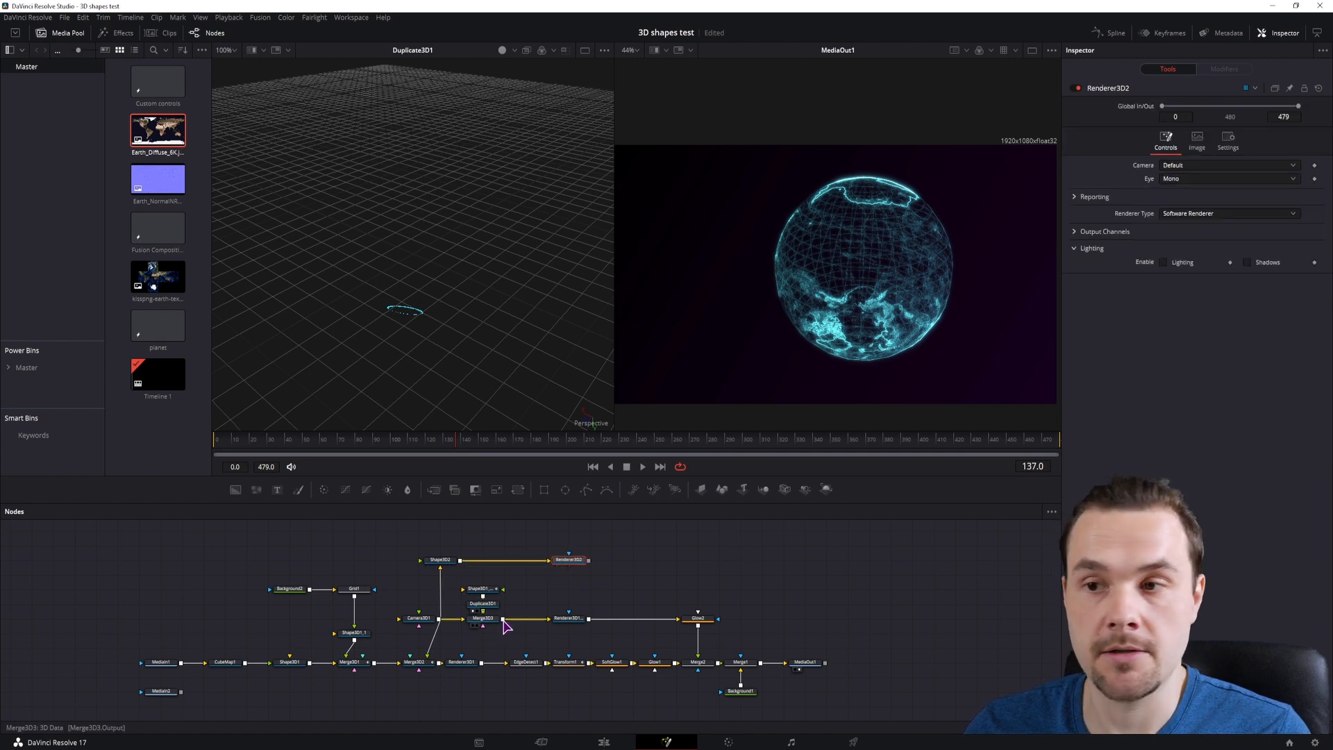
Copy Glow2 and paste the duplicate beside Renderer3D2
left_click(683, 576)
left_click(697, 618)
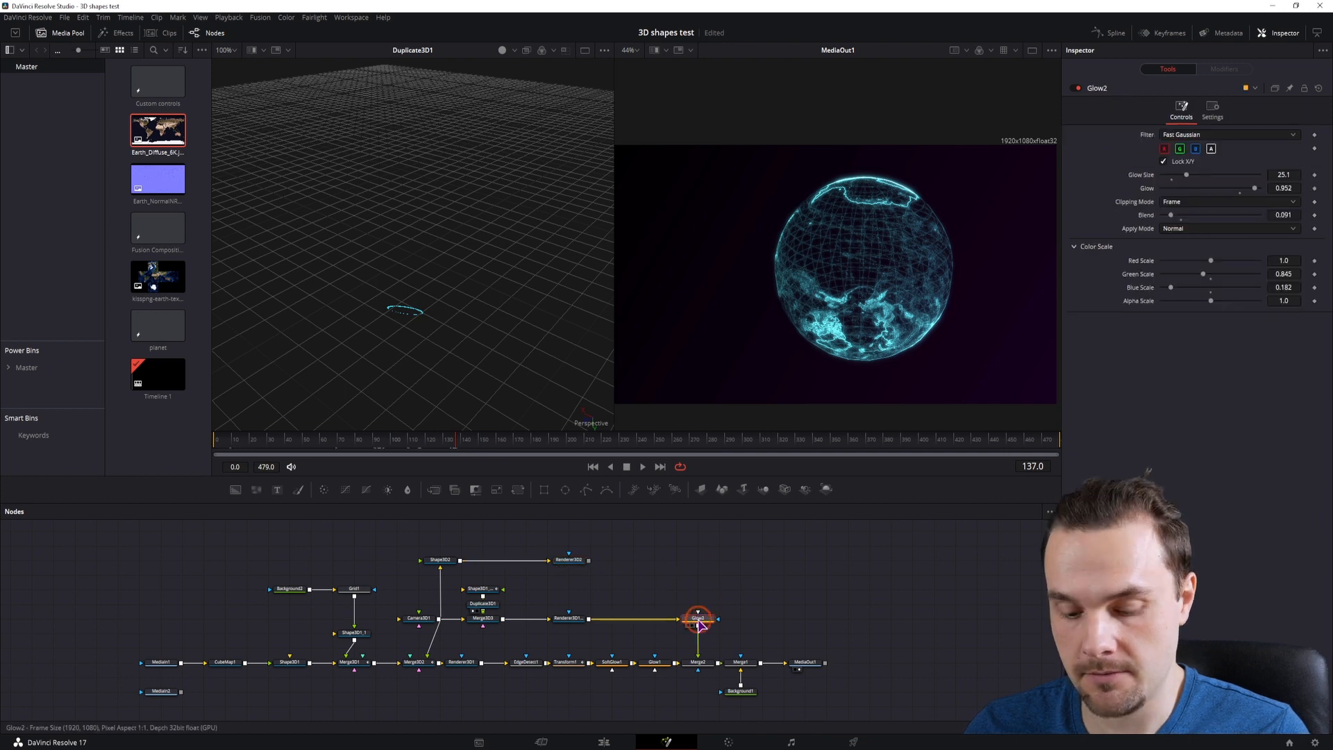
key("ctrl+c")
left_click(649, 568)
key("ctrl+v")
left_click_drag(635, 564, 656, 559)
Make room before Merge1, connect Renderer3D2 to Glow2_1, and merge the glow into the main pipeline after Merge2
left_click_drag(828, 713, 798, 664)
left_click(624, 564)
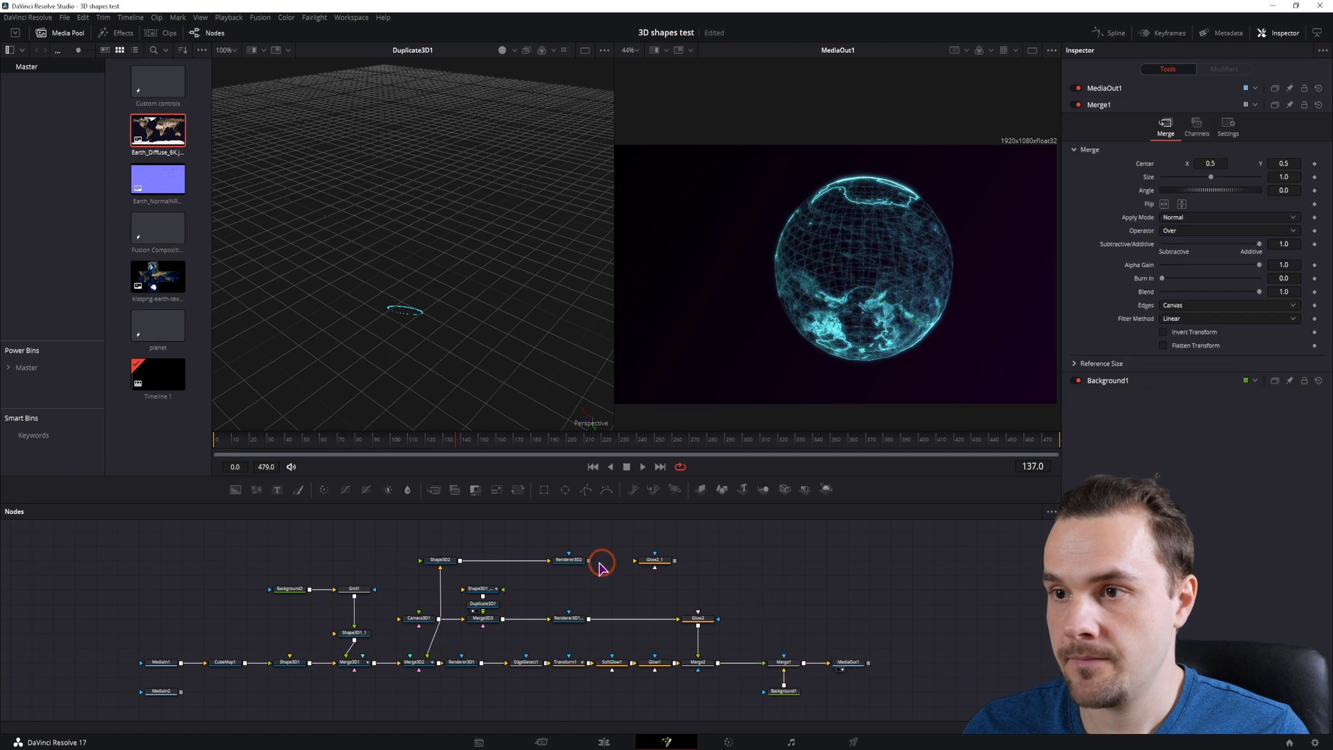
left_click(627, 563)
left_click_drag(676, 560, 722, 663)
left_click_drag(657, 566, 744, 568)
left_click(743, 566)
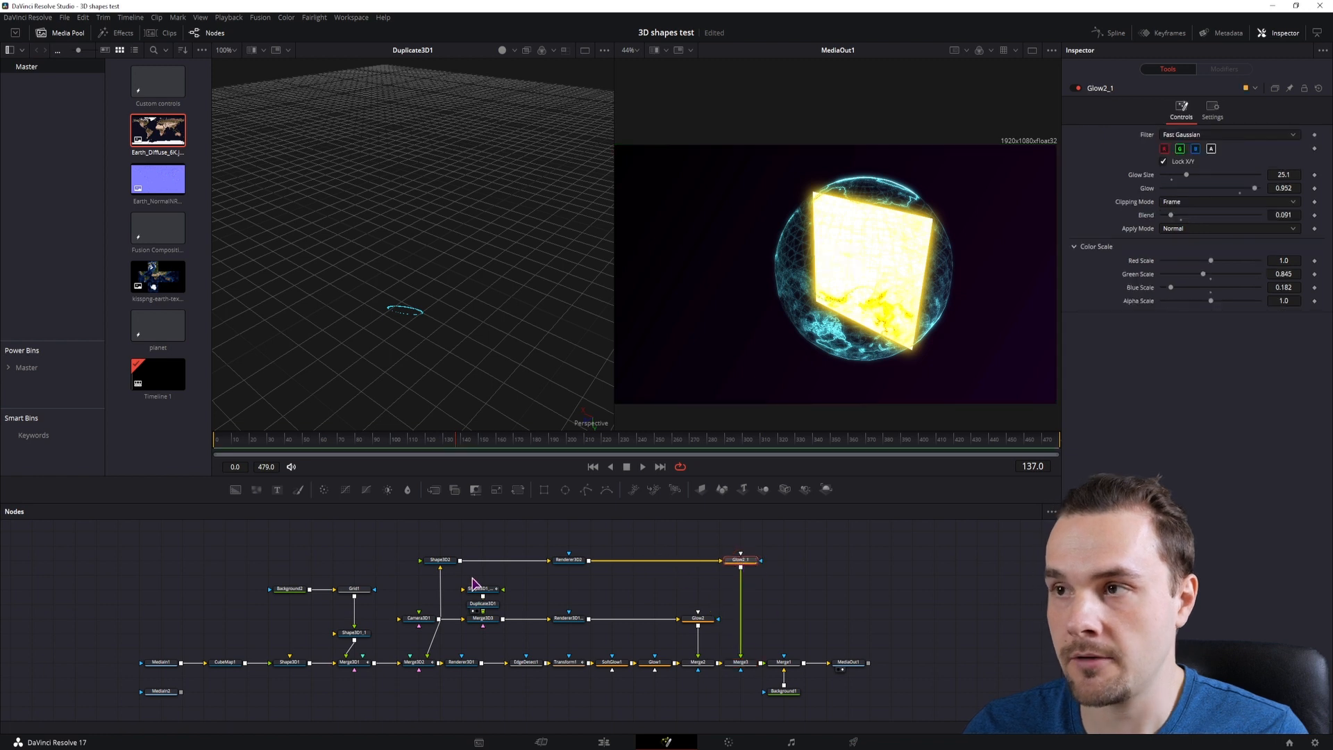
Set Shape3D2's shape to Cone, reroute its output from Renderer3D2 to Merge3D2, and display Merge3D2 in the right viewer
left_click(440, 560)
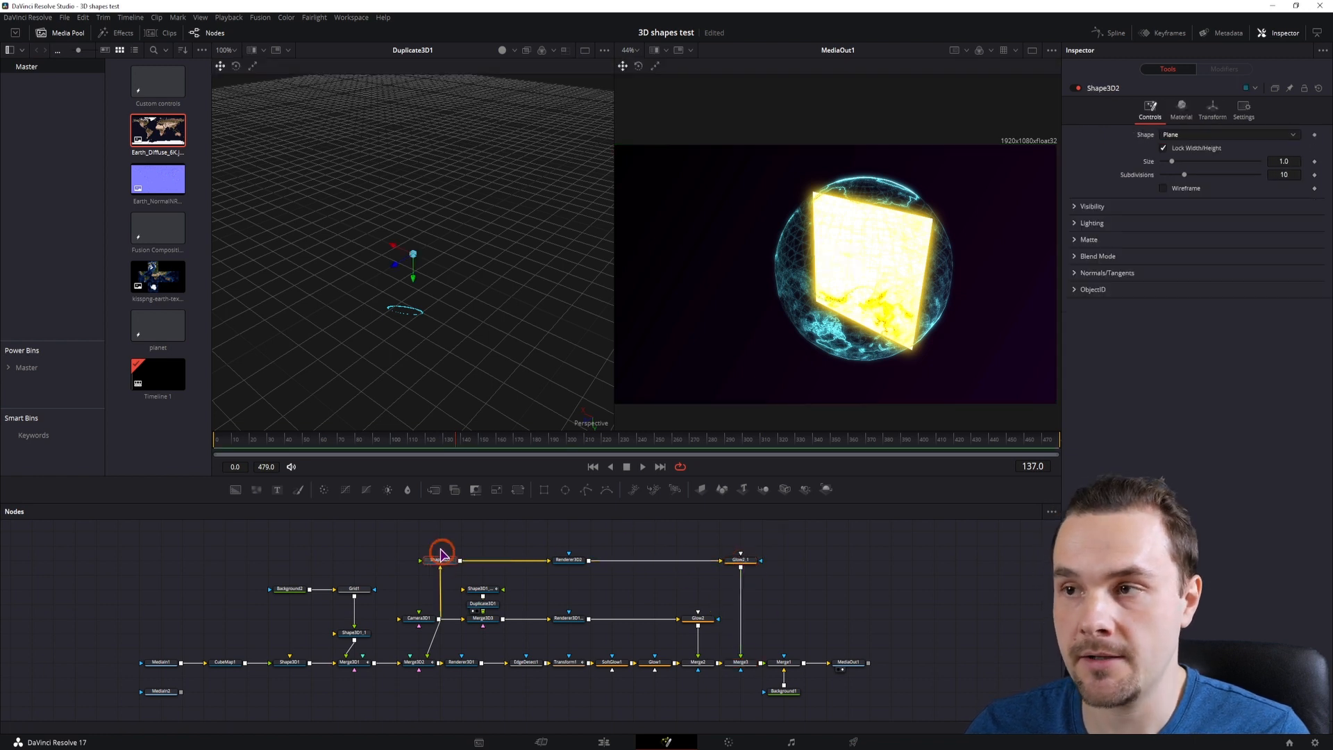
left_click(1181, 134)
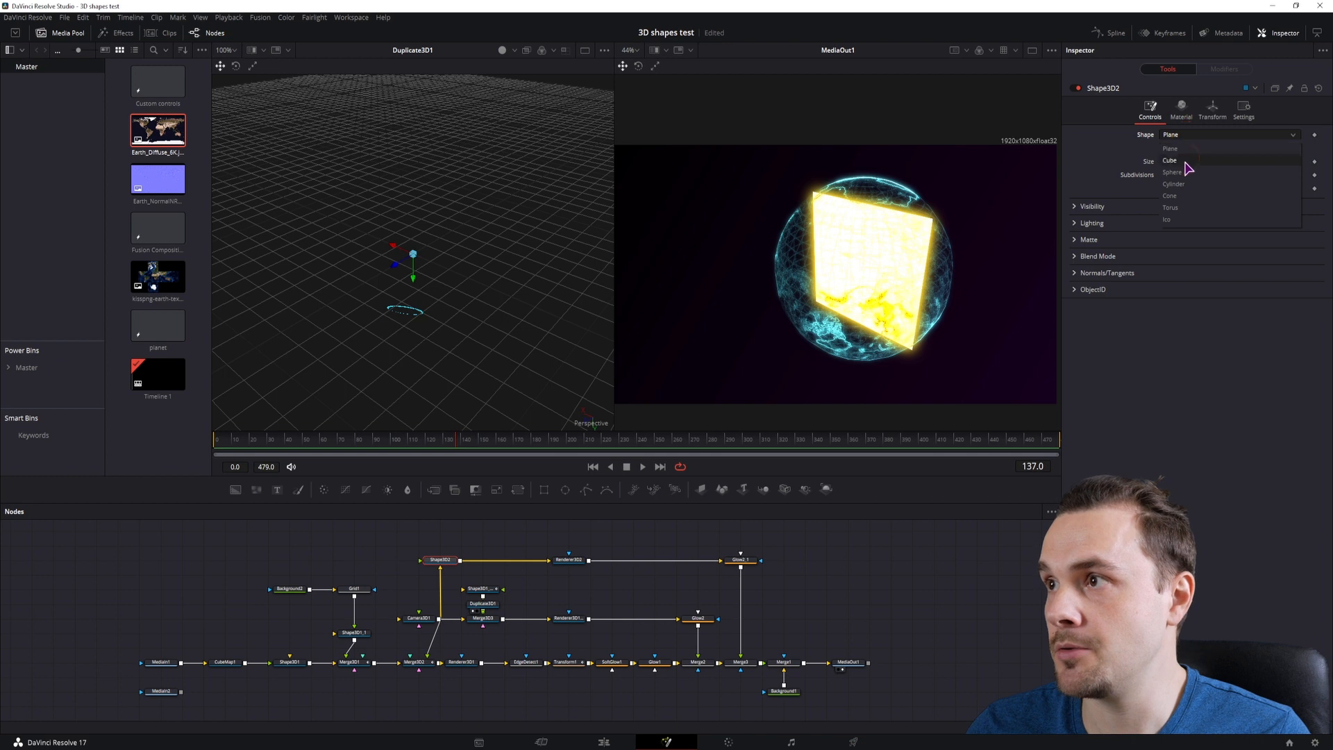
left_click(1179, 206)
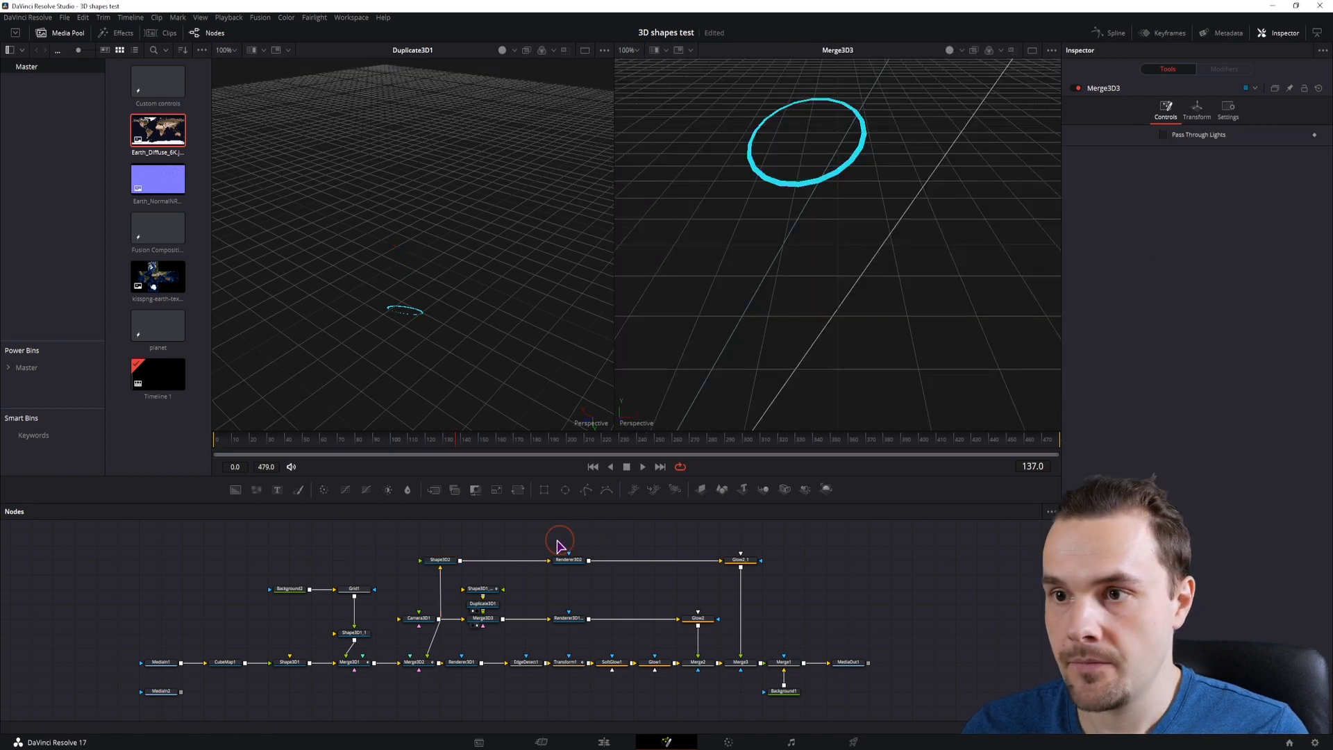
left_click_drag(541, 561, 416, 665)
left_click(419, 662)
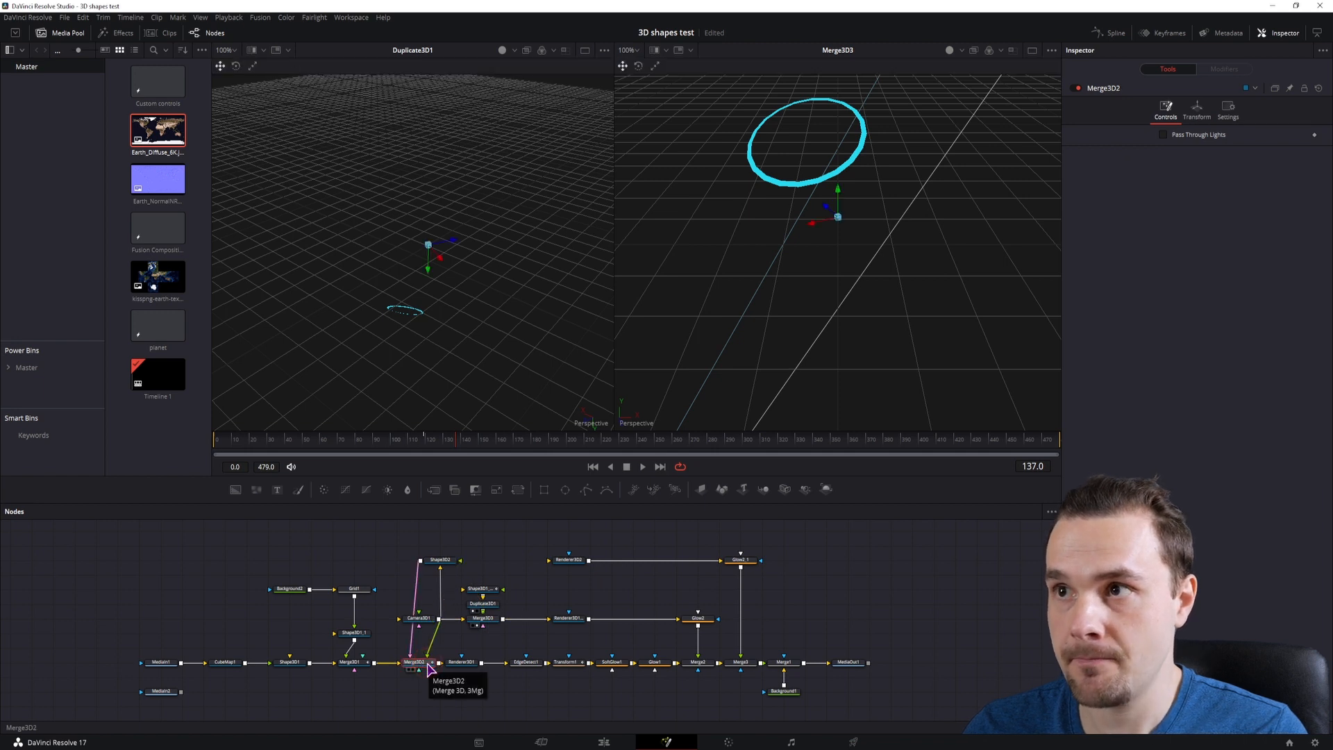
key("2")
scroll(777, 335, "down", 4)
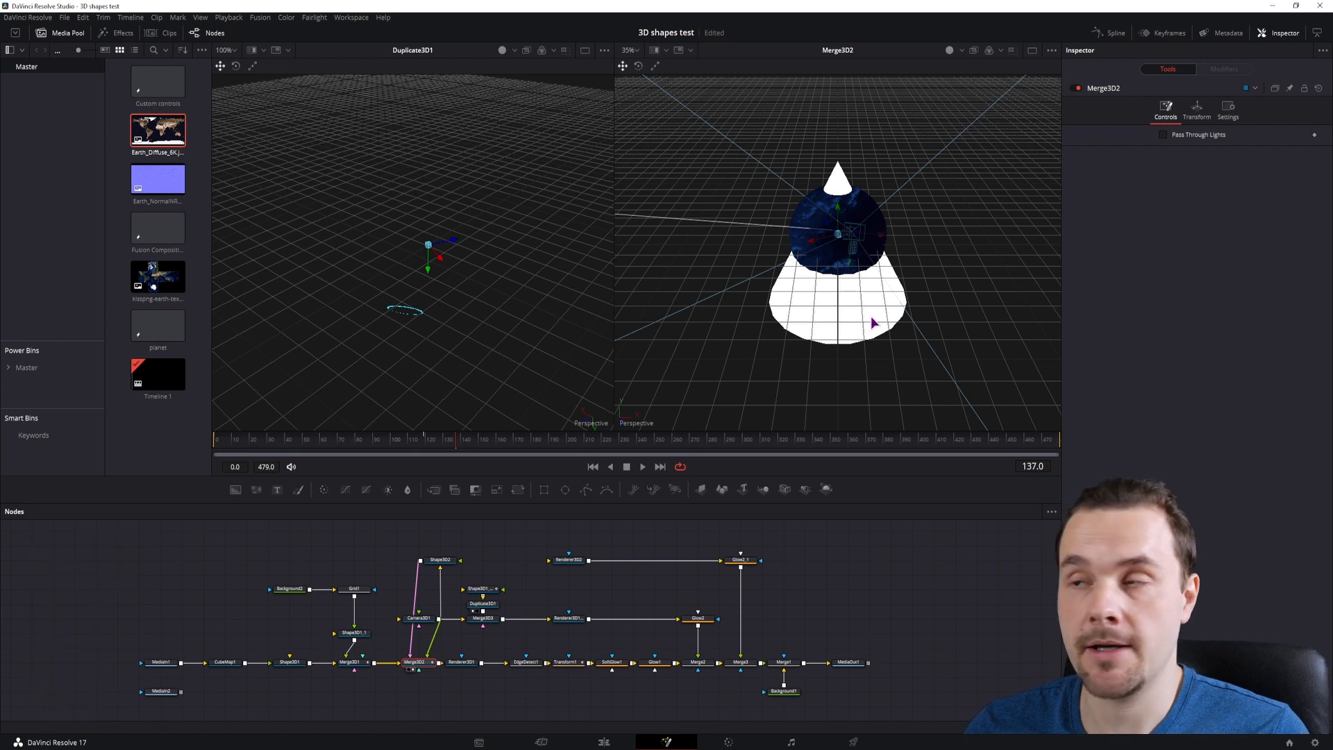
Display Merge3D2 in the left viewer and MediaOut1 in the right one, and disconnect Glow2_1 from the main pipeline
left_click(444, 569)
left_click(415, 663)
key("1")
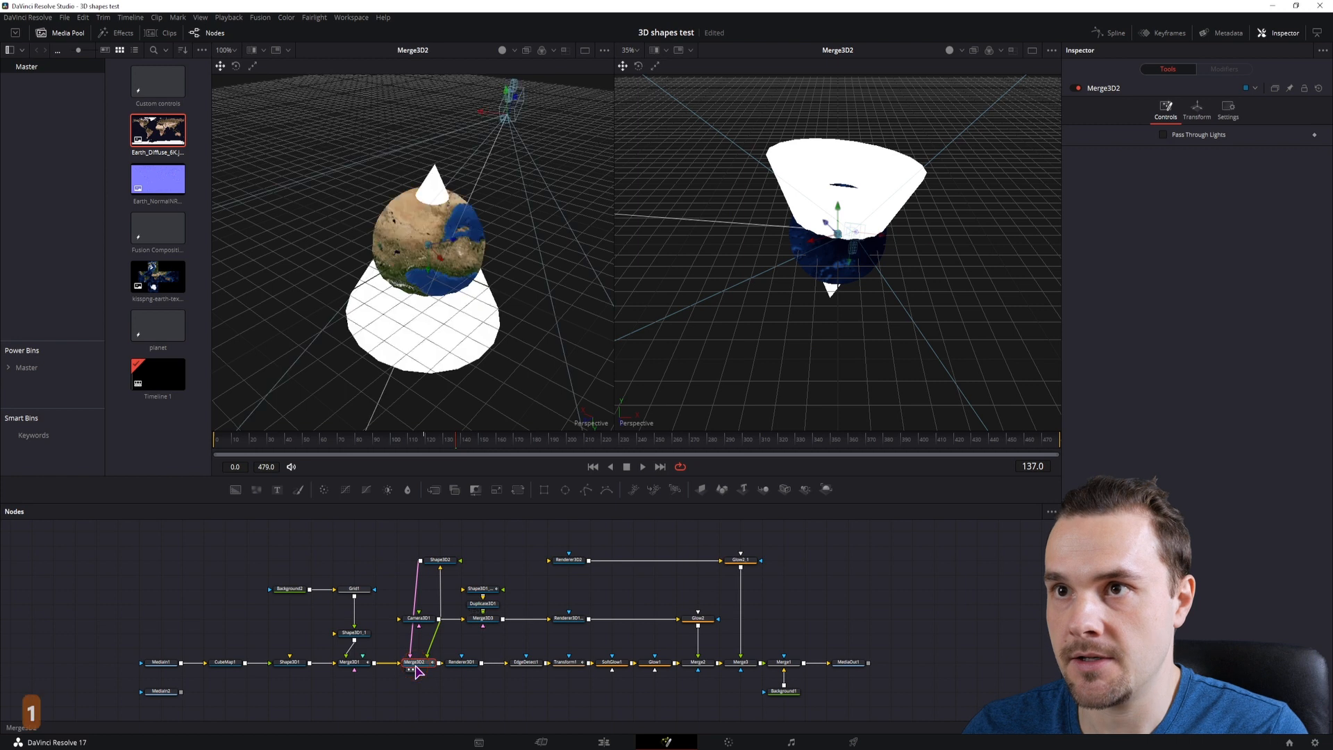
left_click(850, 662)
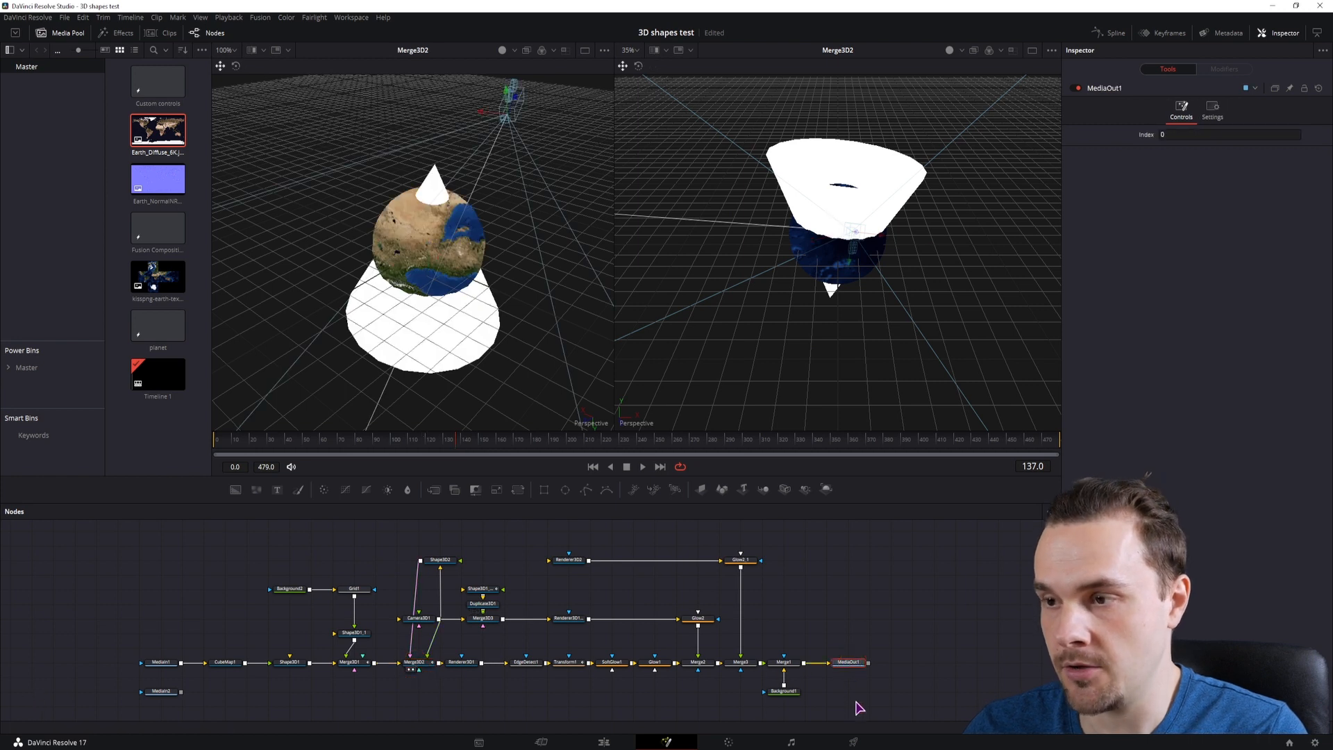
key("2")
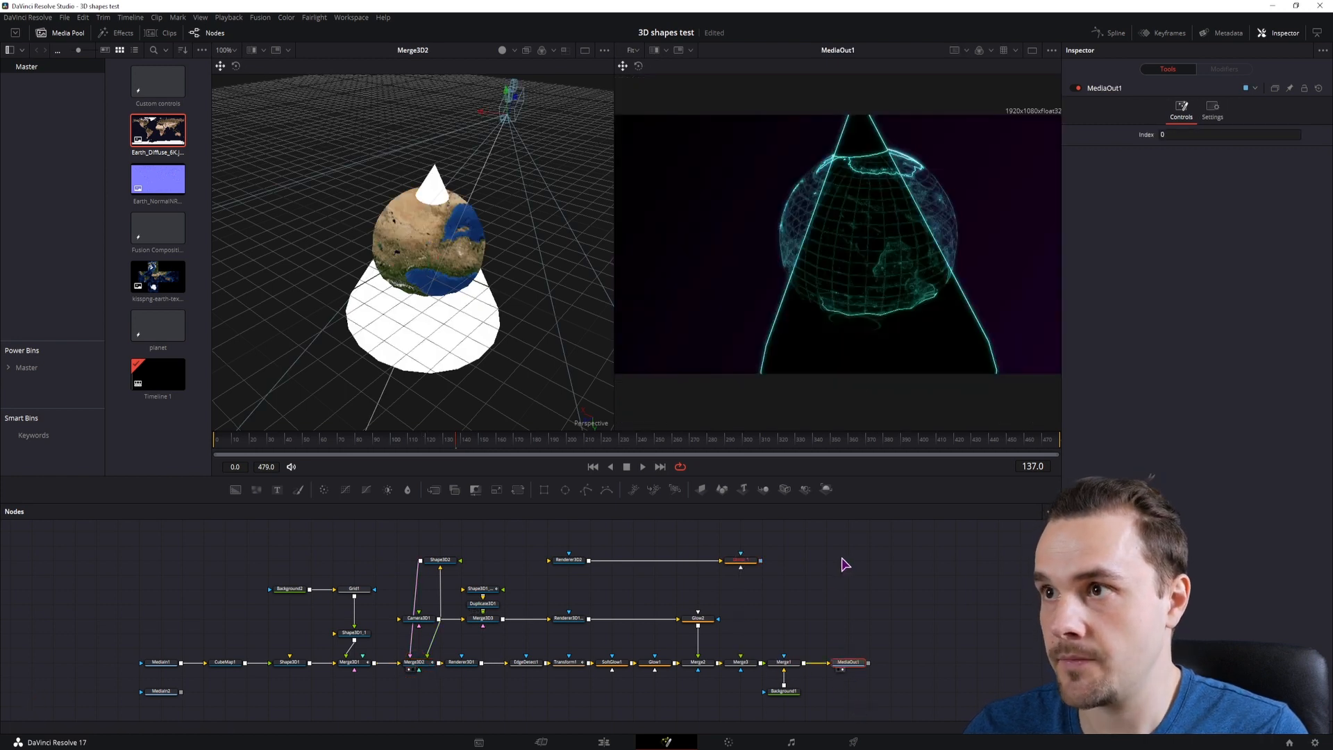
scroll(909, 343, "down", 3)
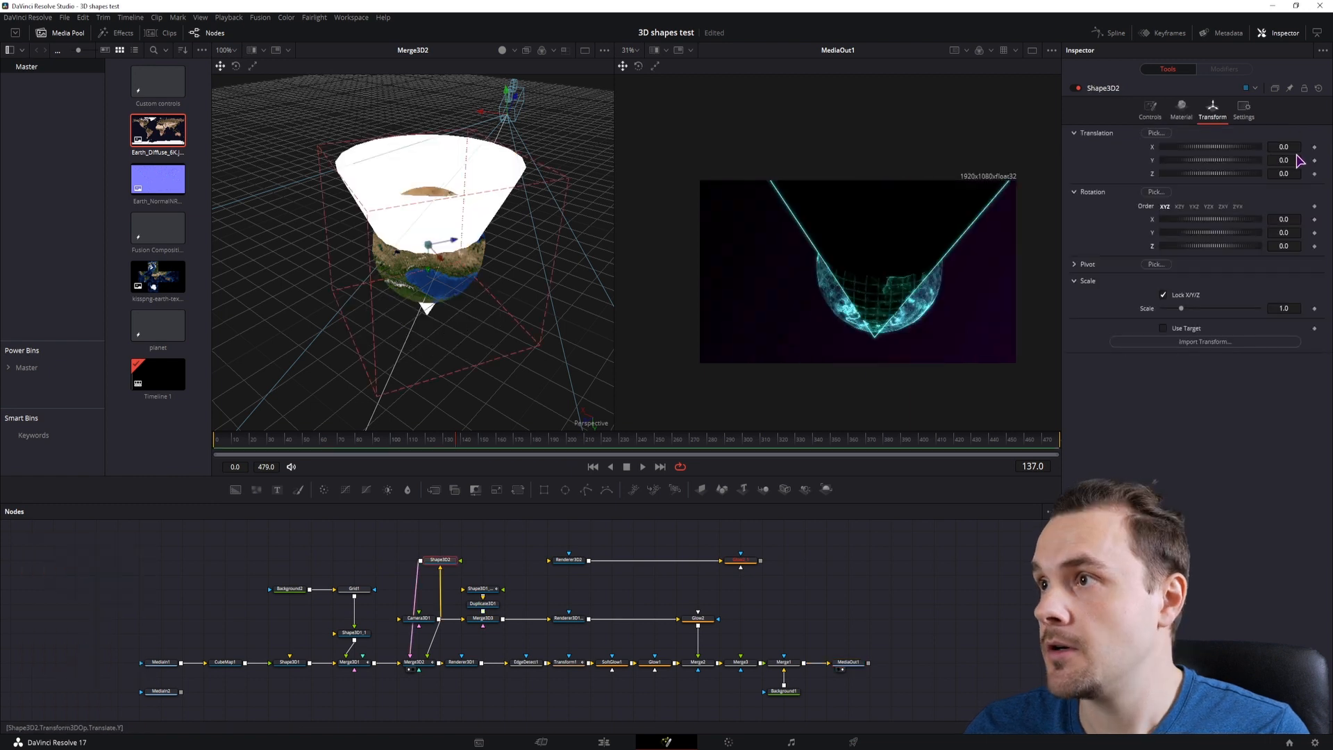
Move the cone Shape3D2 below the globe and set its Radius to 0.55 and Height to 0.72
left_click_drag(1287, 161, 1240, 175)
left_click(1150, 109)
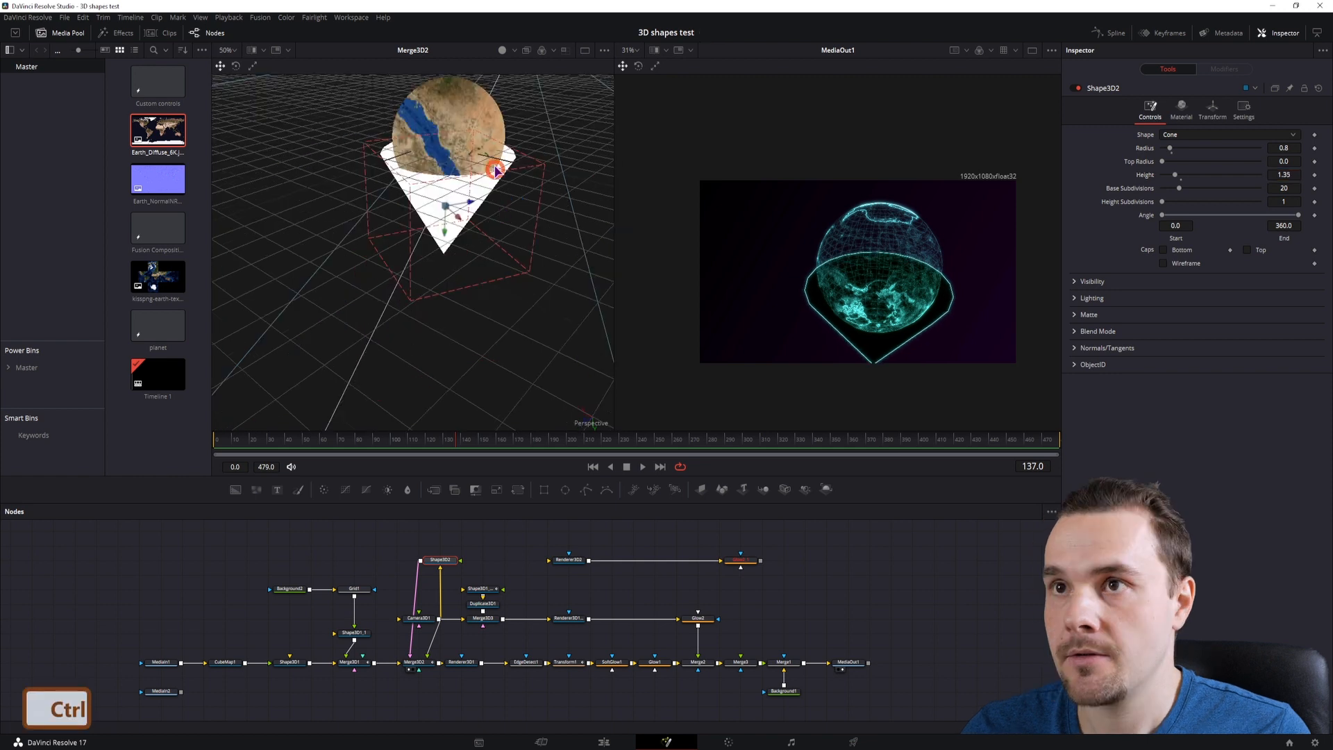
mouse_move(479, 276)
left_mouse_down()
mouse_move(468, 262)
mouse_move(480, 214)
mouse_move(483, 251)
left_mouse_up()
left_click_drag(1284, 175, 1274, 147)
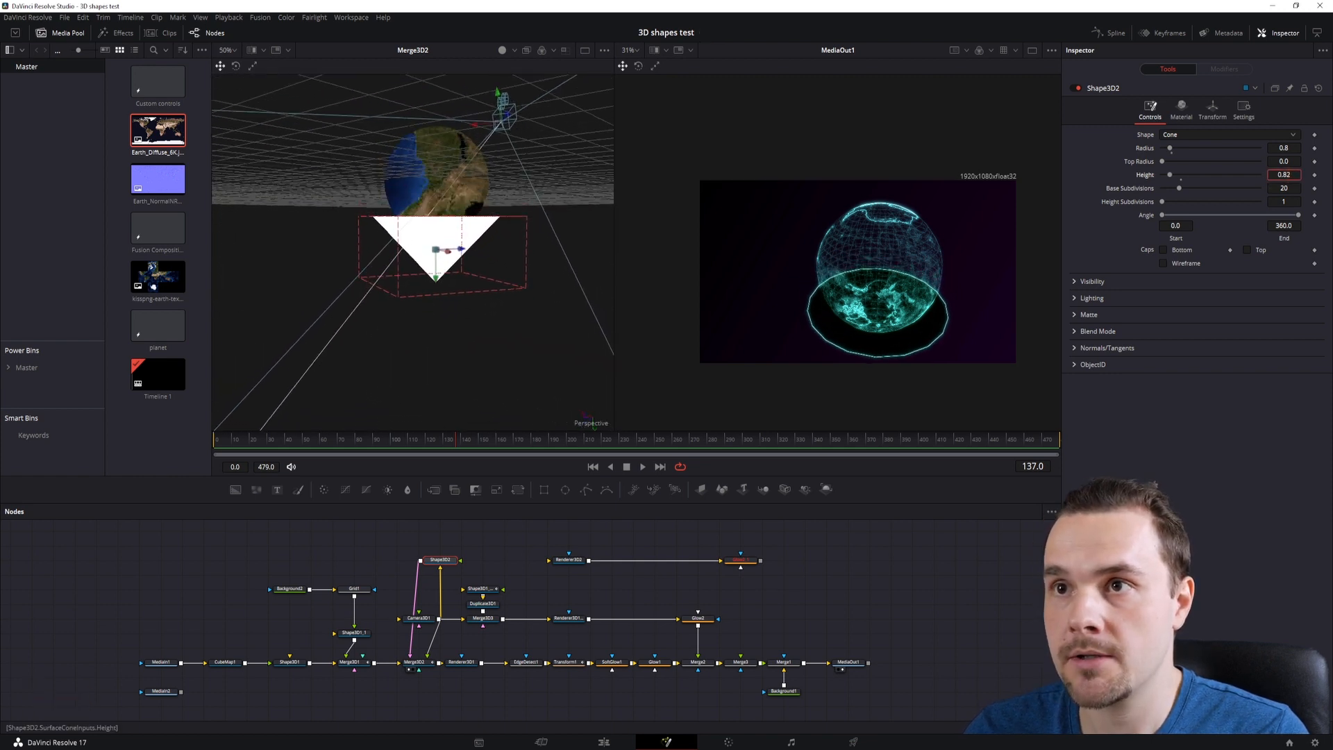
left_click_drag(435, 279, 435, 271)
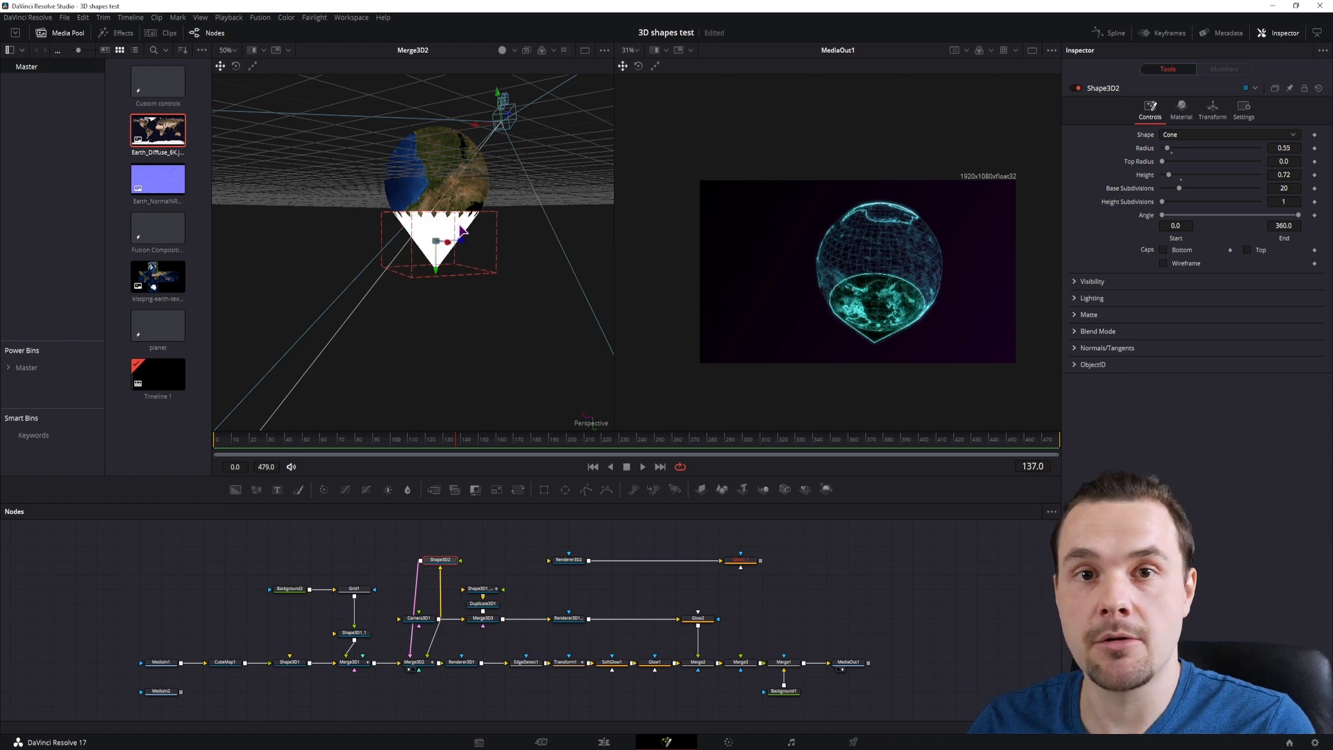
Connect a new FastNoise to Shape3D2 with Detail 7.86, Contrast 2.16, Brightness -0.26, Scale 9.09, Seethe 0.06 and Seethe Rate 0.048
left_click(388, 539)
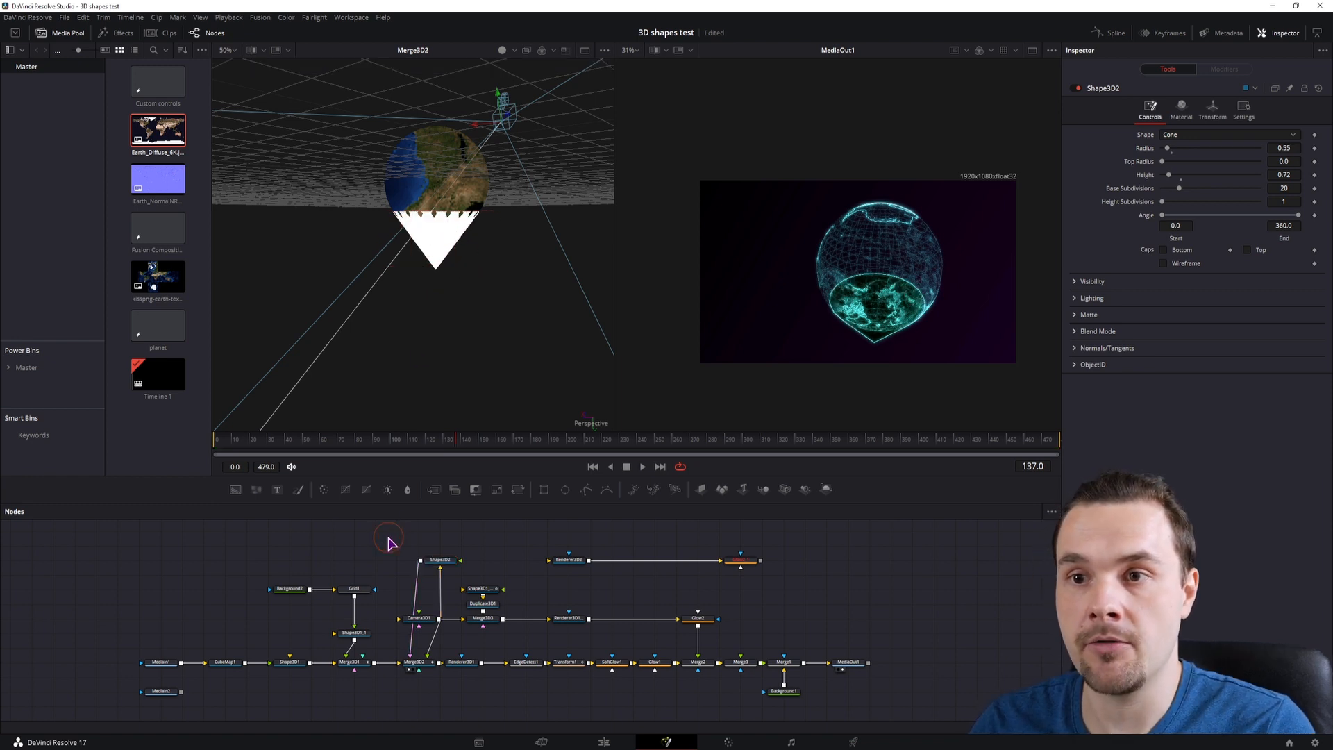
left_click_drag(257, 490, 436, 564)
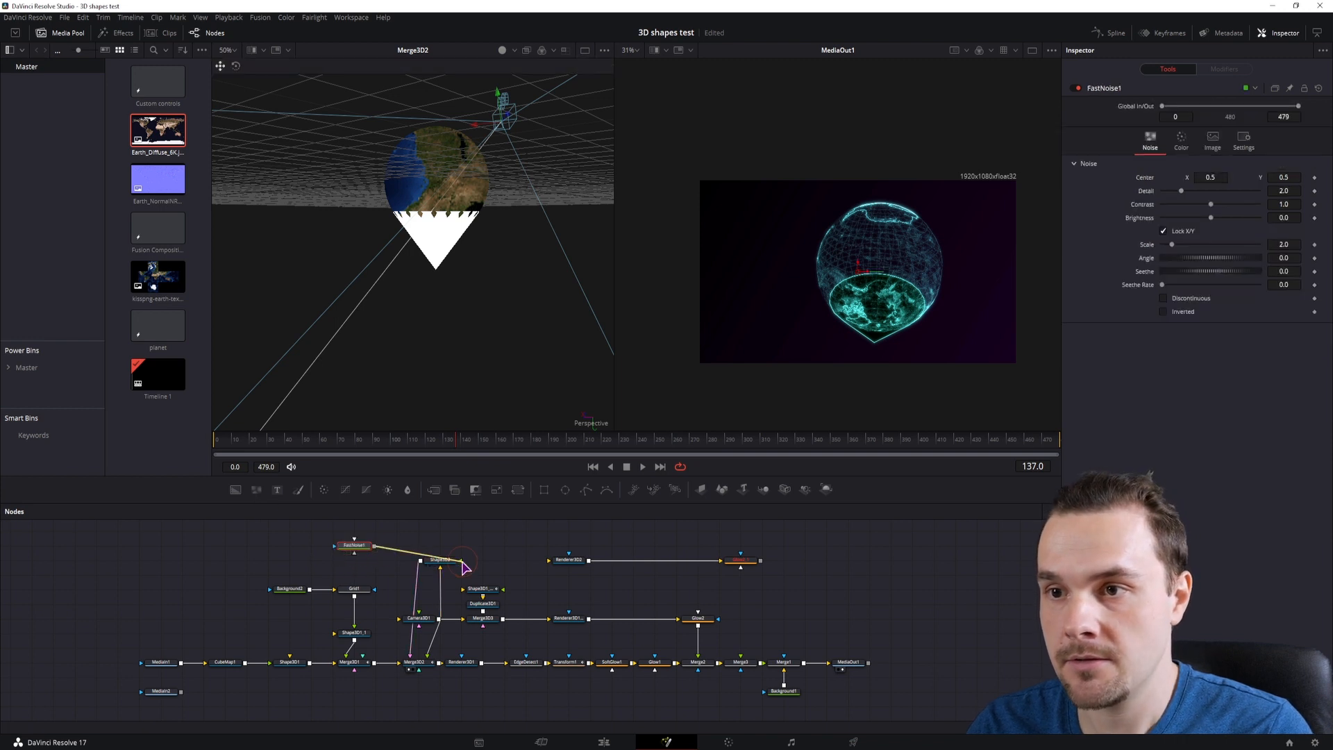
left_click_drag(1187, 192, 1209, 248)
left_click_drag(1162, 285, 1170, 289)
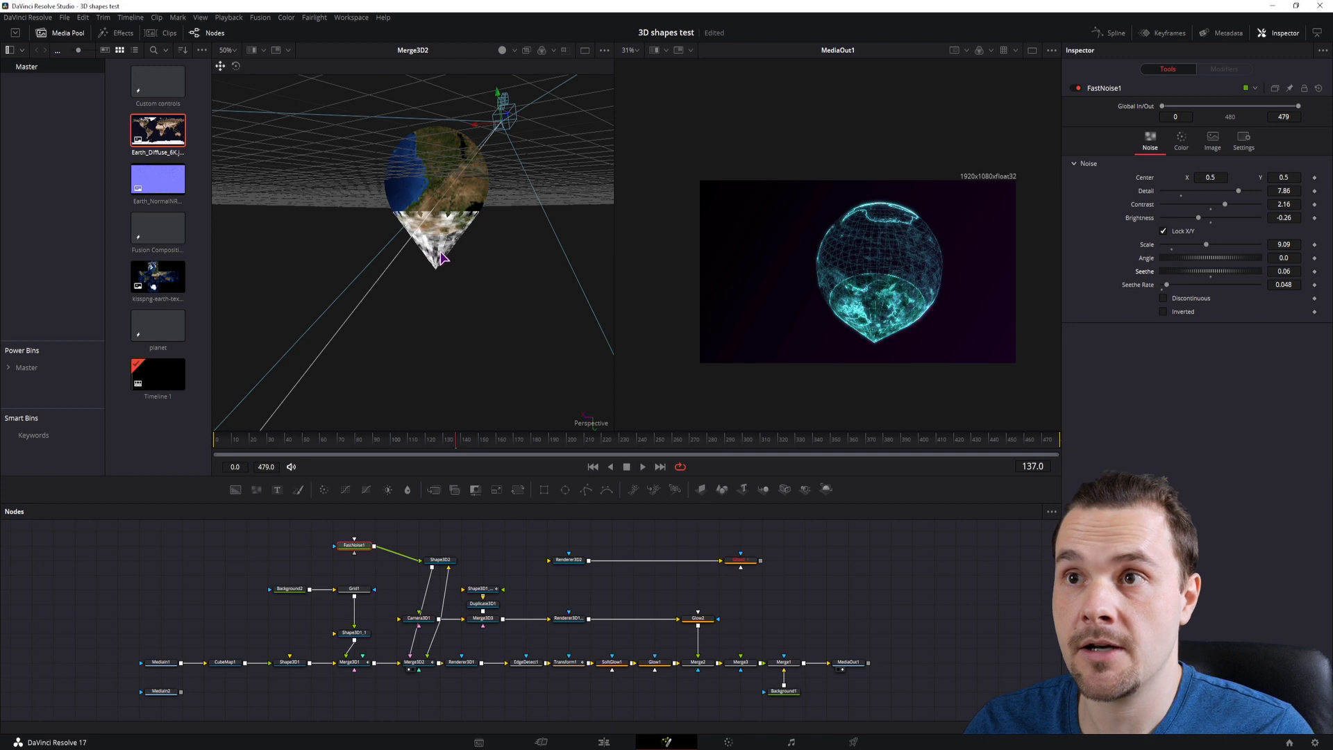
Increase Shape3D2's subdivisions to smooth the cone, and scrub to frame 62 to check the animated noise
scroll(441, 258, "up", 6, "ctrl")
left_click(439, 561, "ctrl")
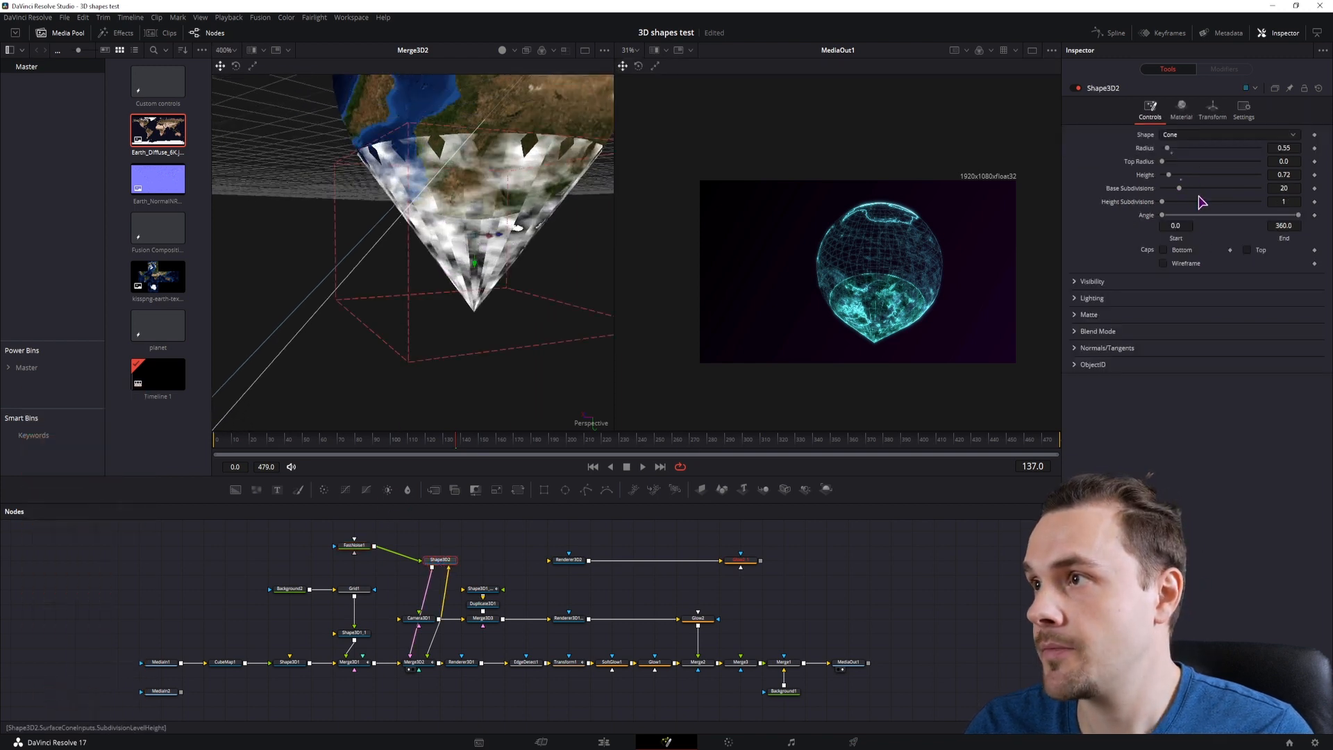
left_click_drag(1181, 189, 1235, 207)
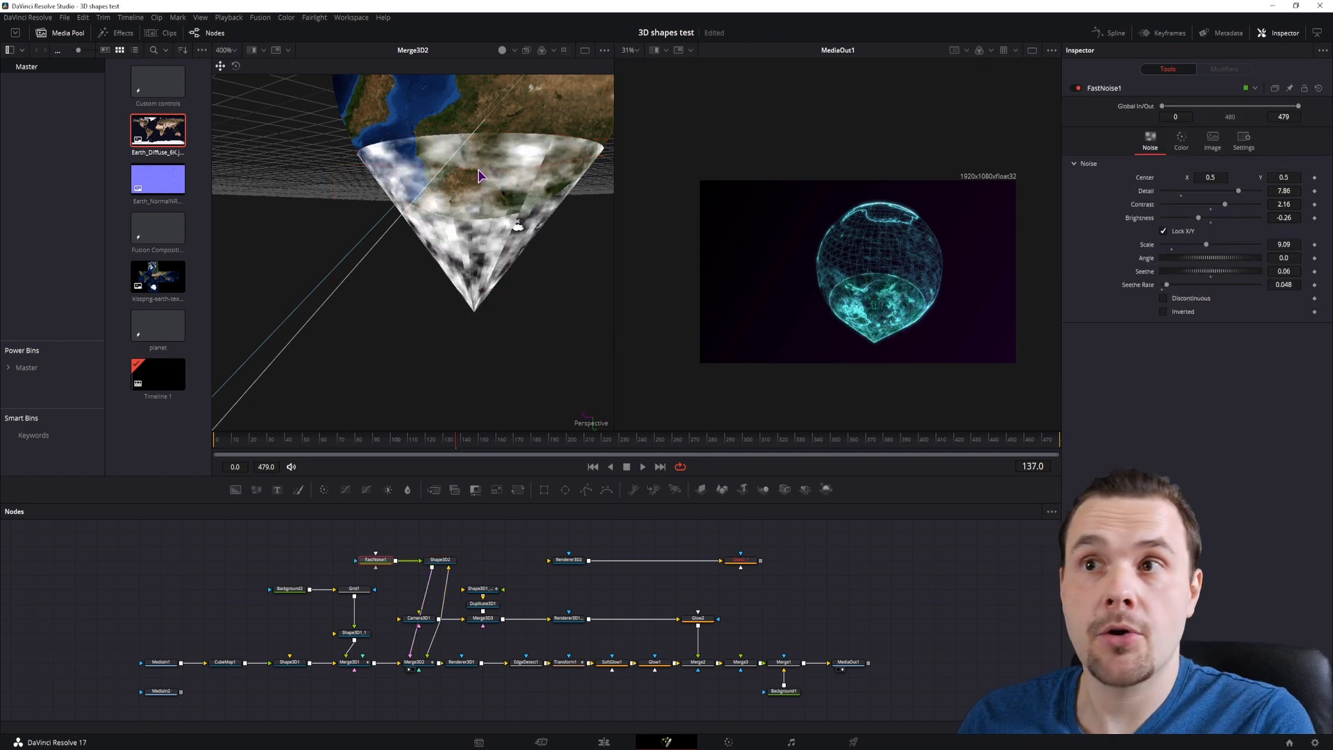
left_click_drag(231, 439, 322, 440)
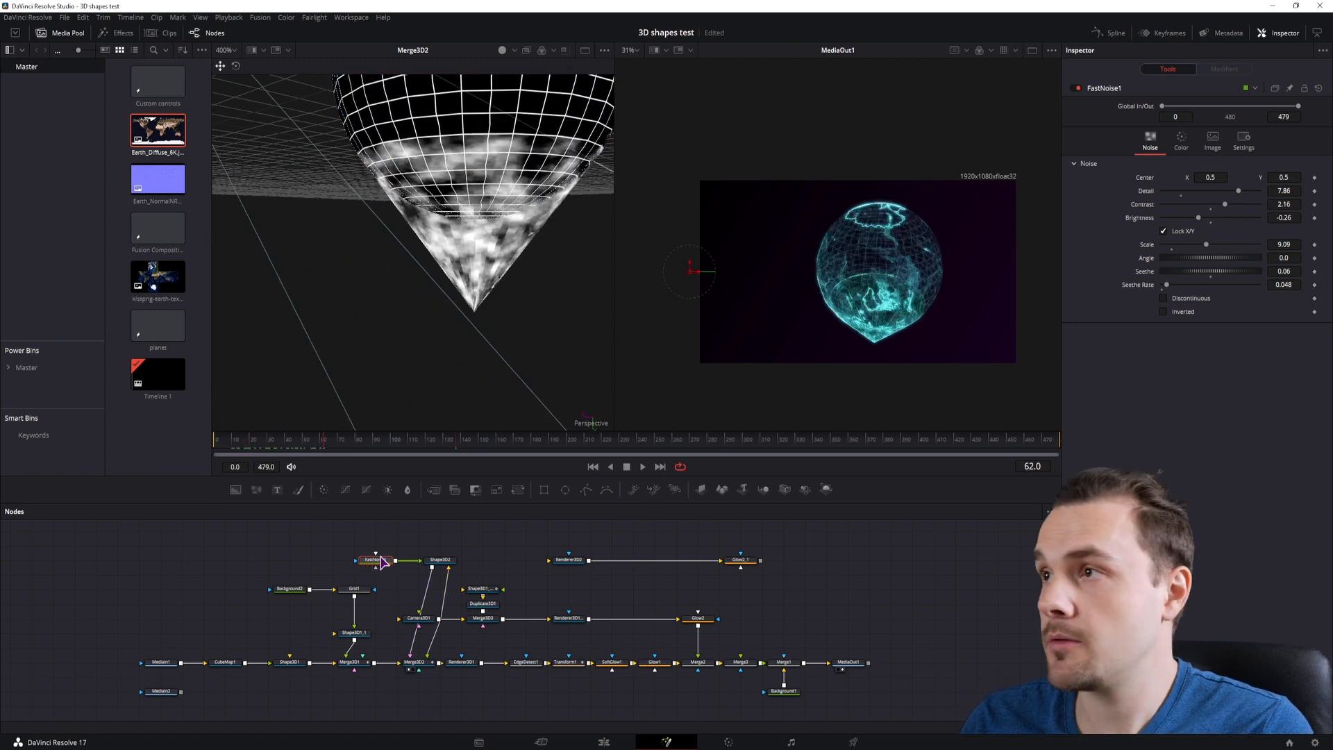
Set FastNoise1's Color 1 to the cyan #1fd8c2 to tint the cone's noise
left_click(1168, 147)
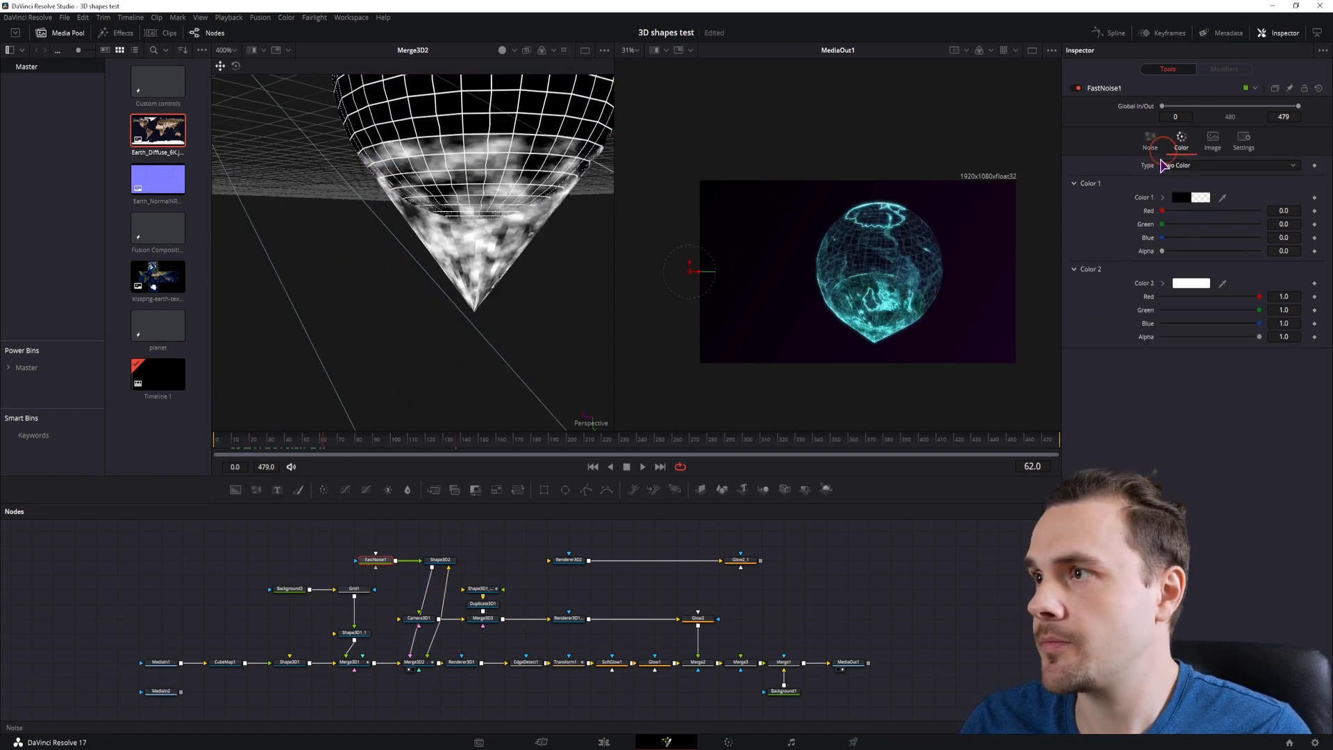
left_click(1181, 198)
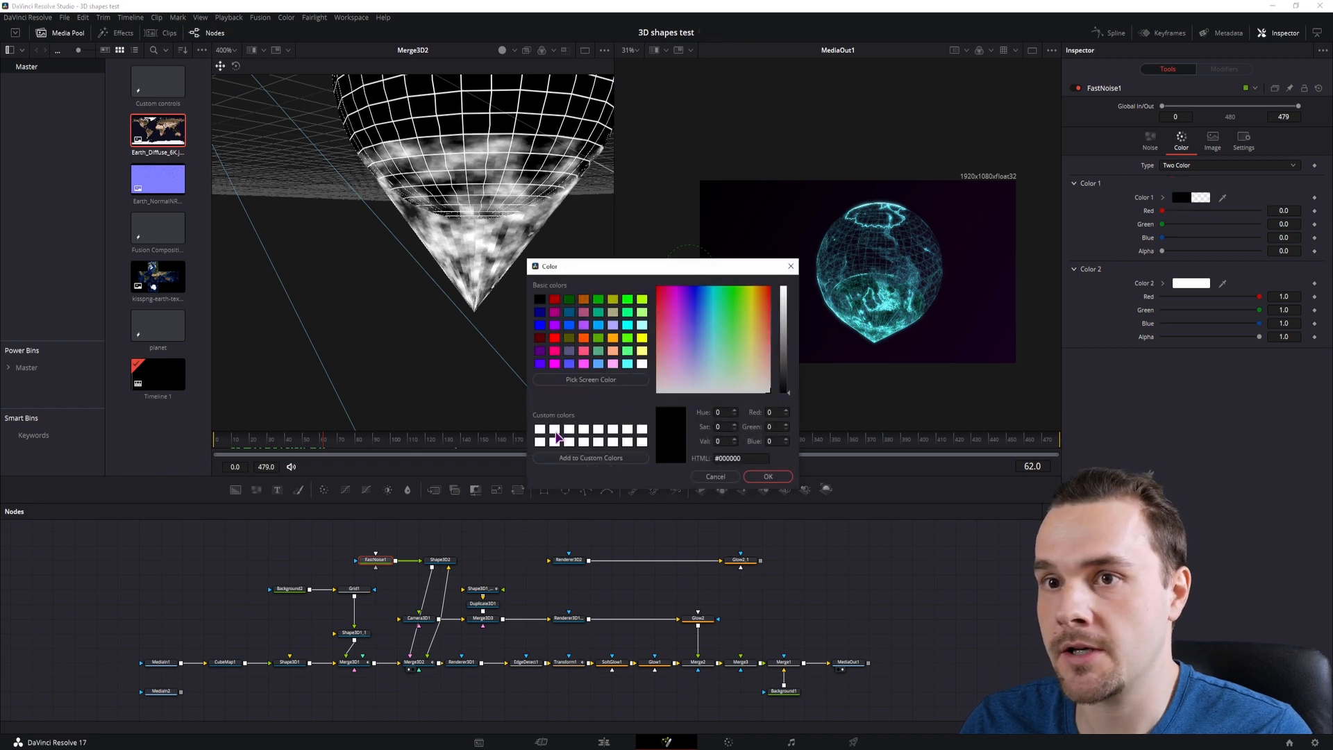
left_click(715, 301)
left_click(783, 305)
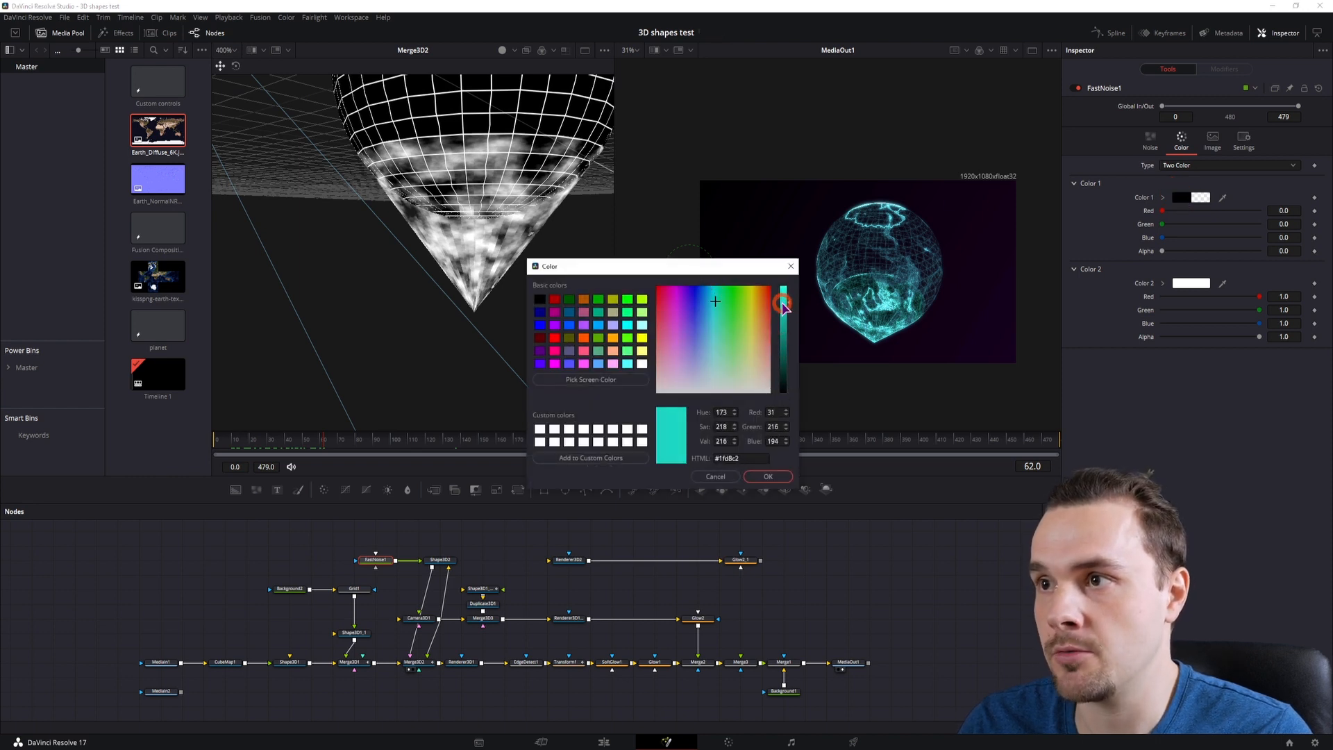
left_click(768, 476)
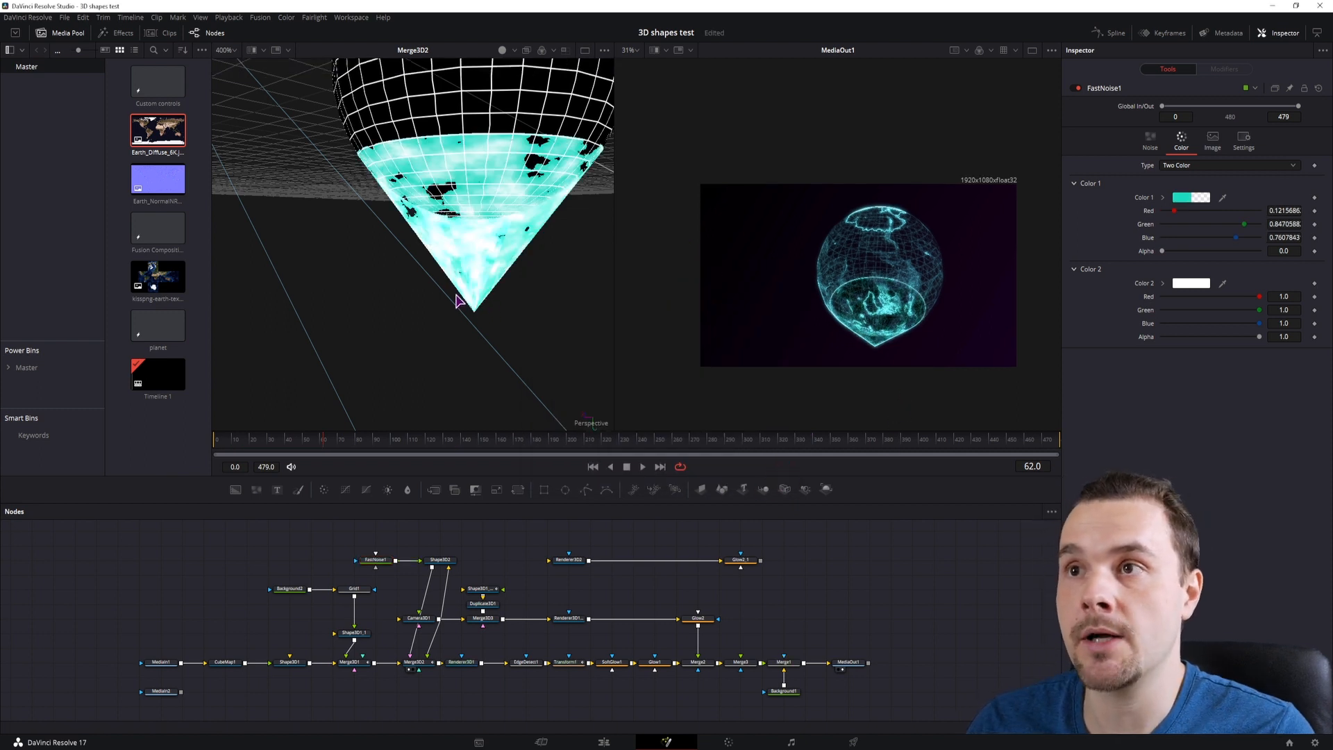
left_click_drag(428, 261, 422, 279)
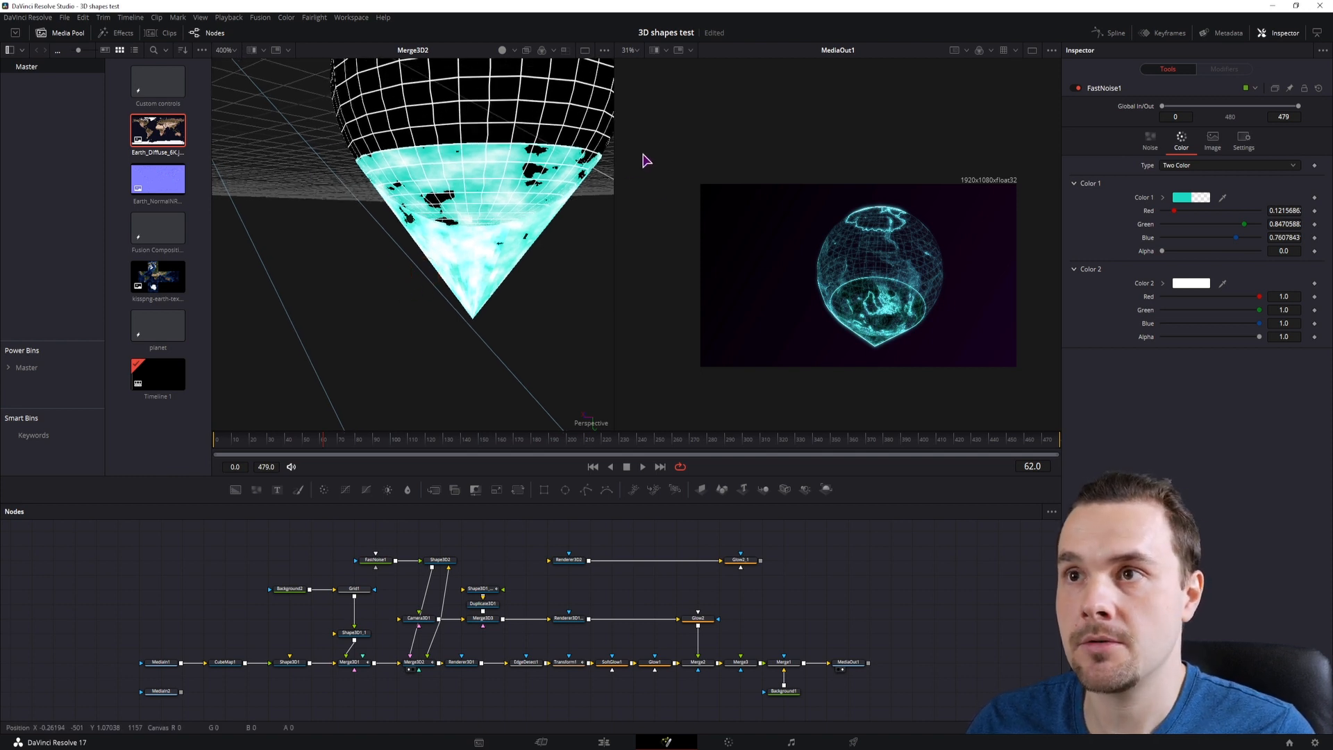
Add a BSpline mask node beside FastNoise1, display it in the right viewer and go to frame 62
left_click_drag(607, 490, 316, 558)
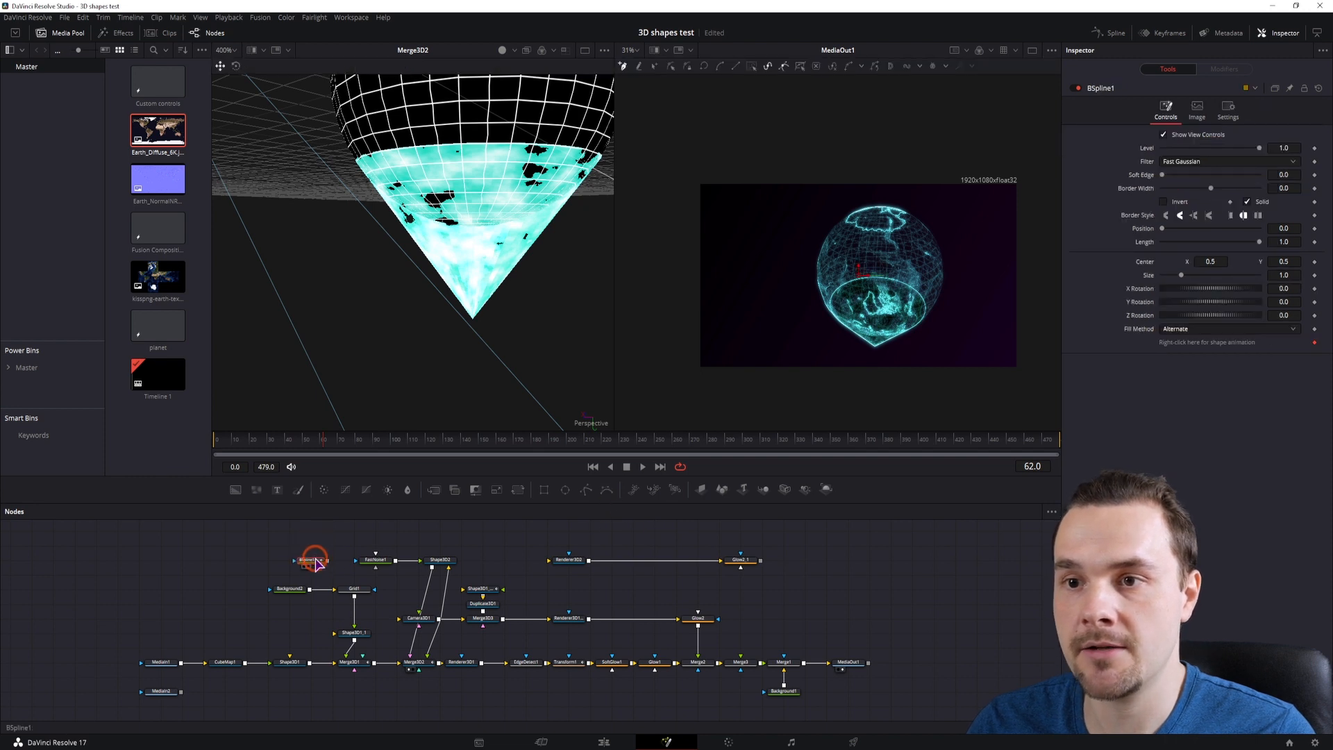
key("2")
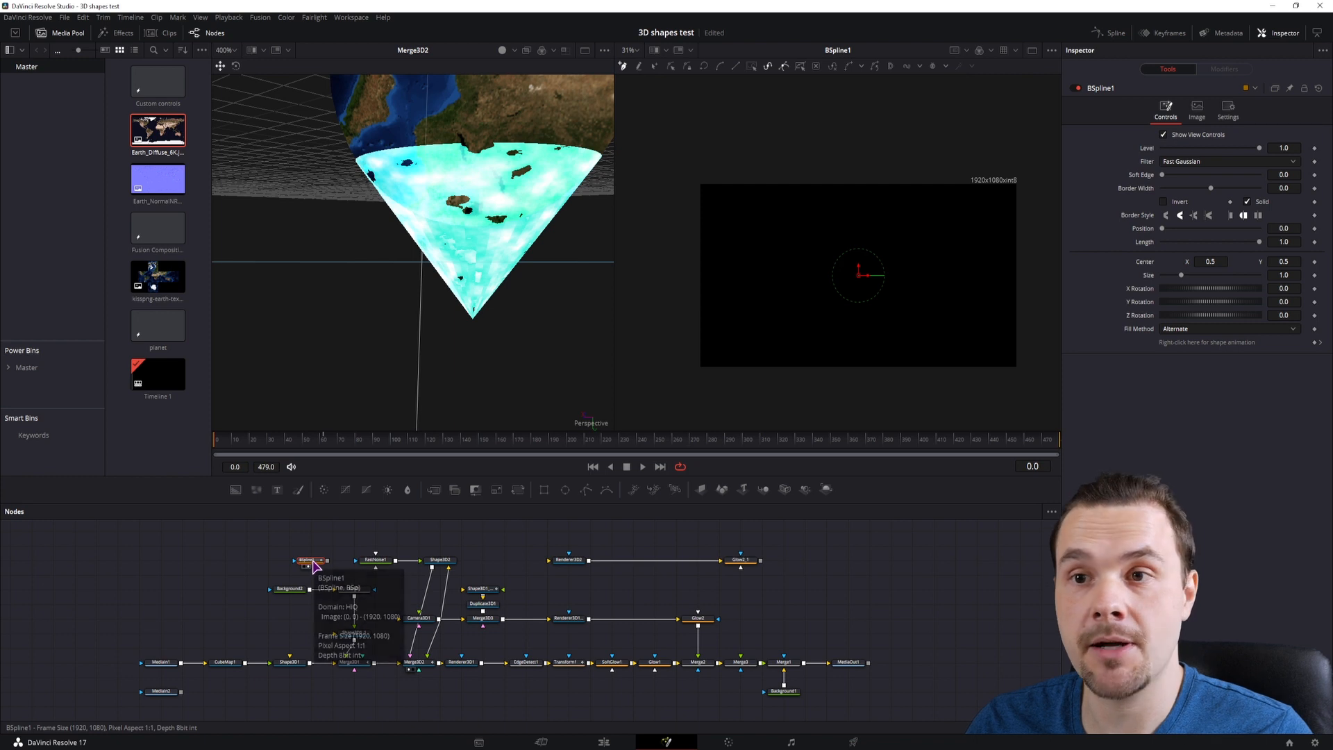
mouse_move(323, 444)
left_mouse_down()
mouse_move(610, 442)
mouse_move(326, 453)
left_mouse_up()
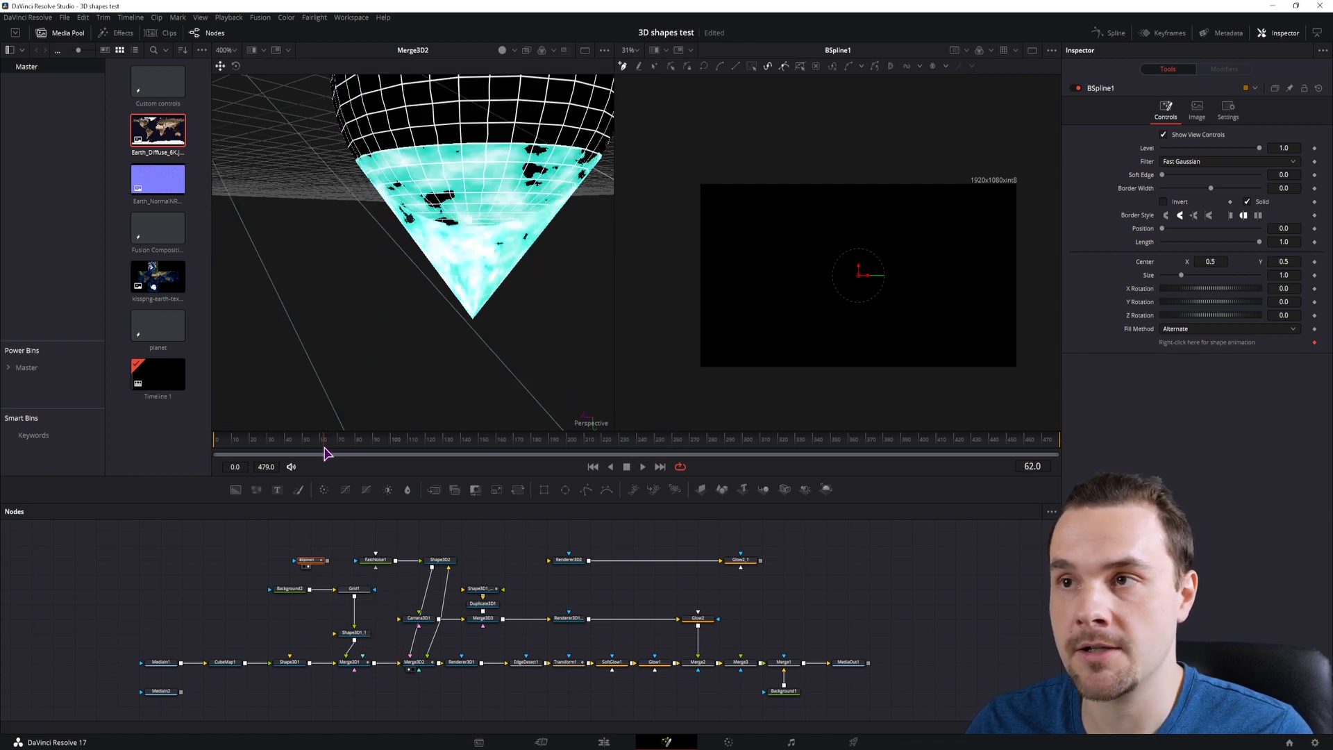
Draw a flat closed four-point mask across the upper edge of the frame and connect BSpline1 to FastNoise1
left_click(1040, 221)
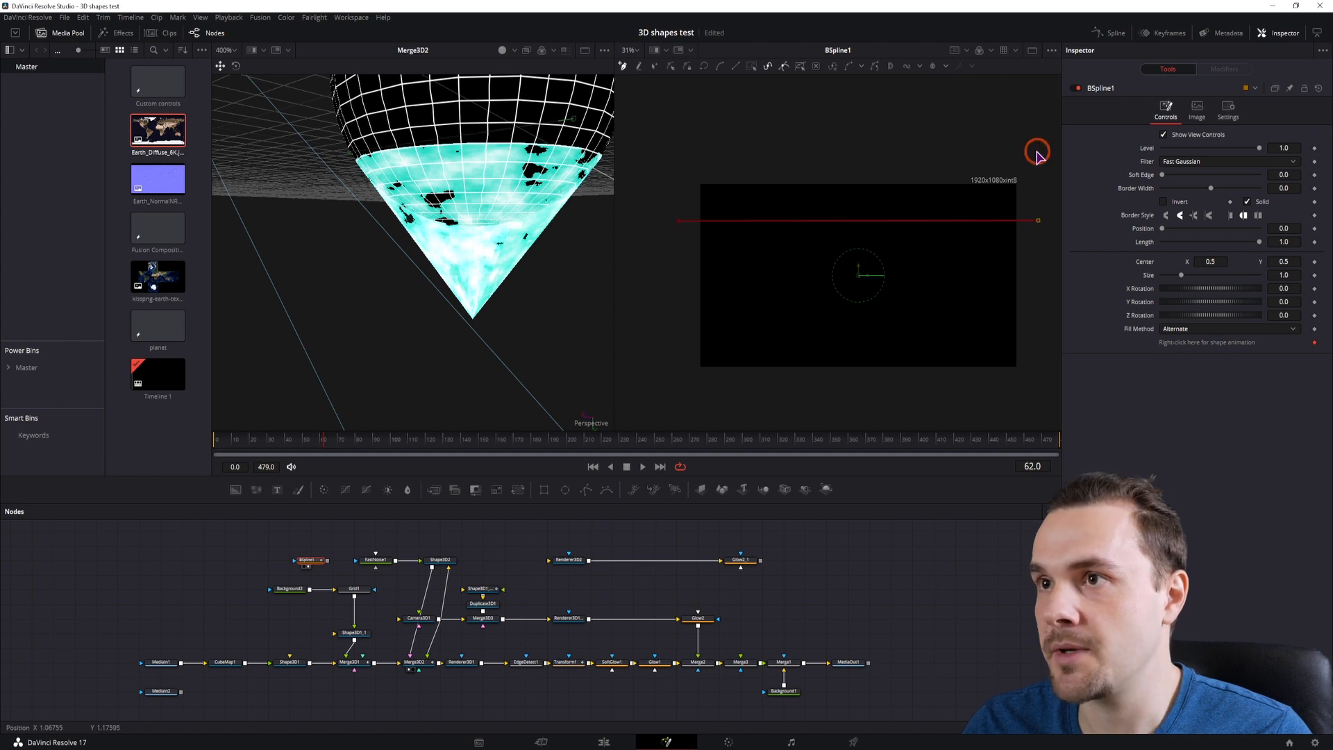
left_click(1038, 151)
left_click(678, 167)
left_click(679, 221)
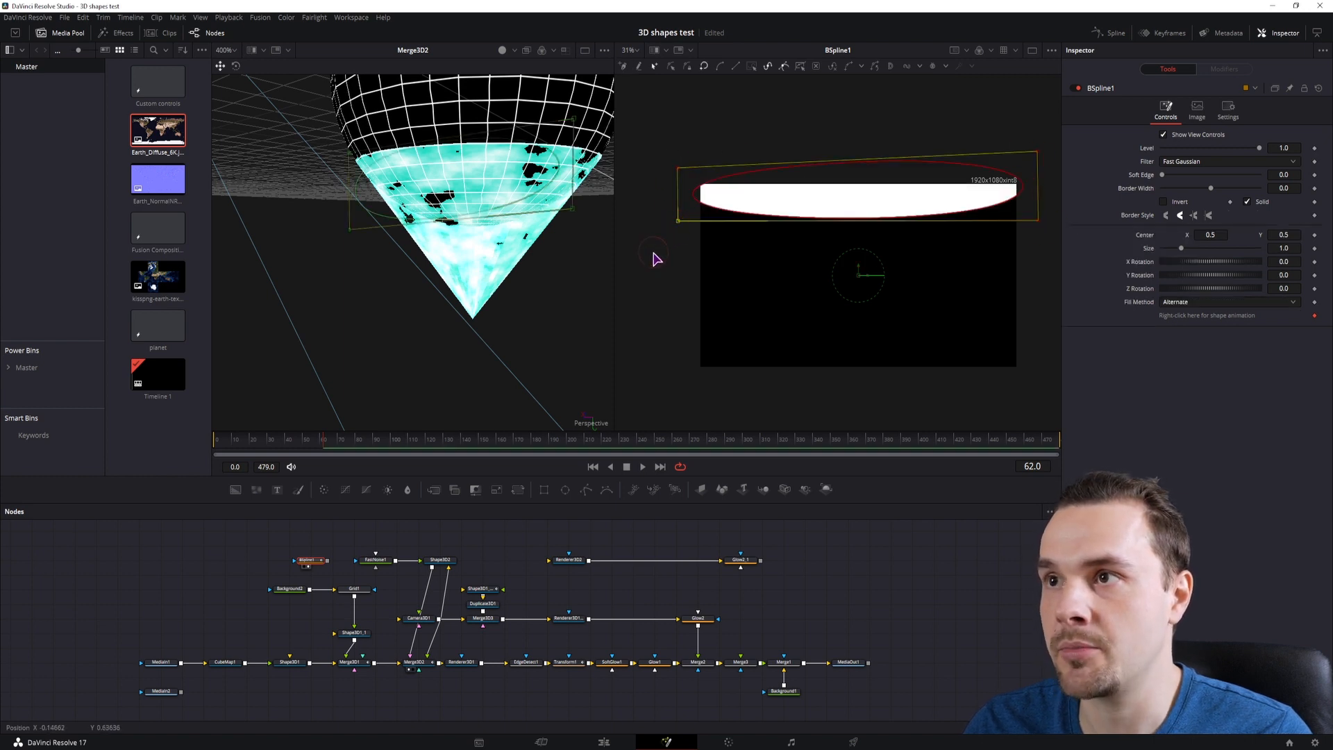
left_click_drag(328, 563, 355, 560)
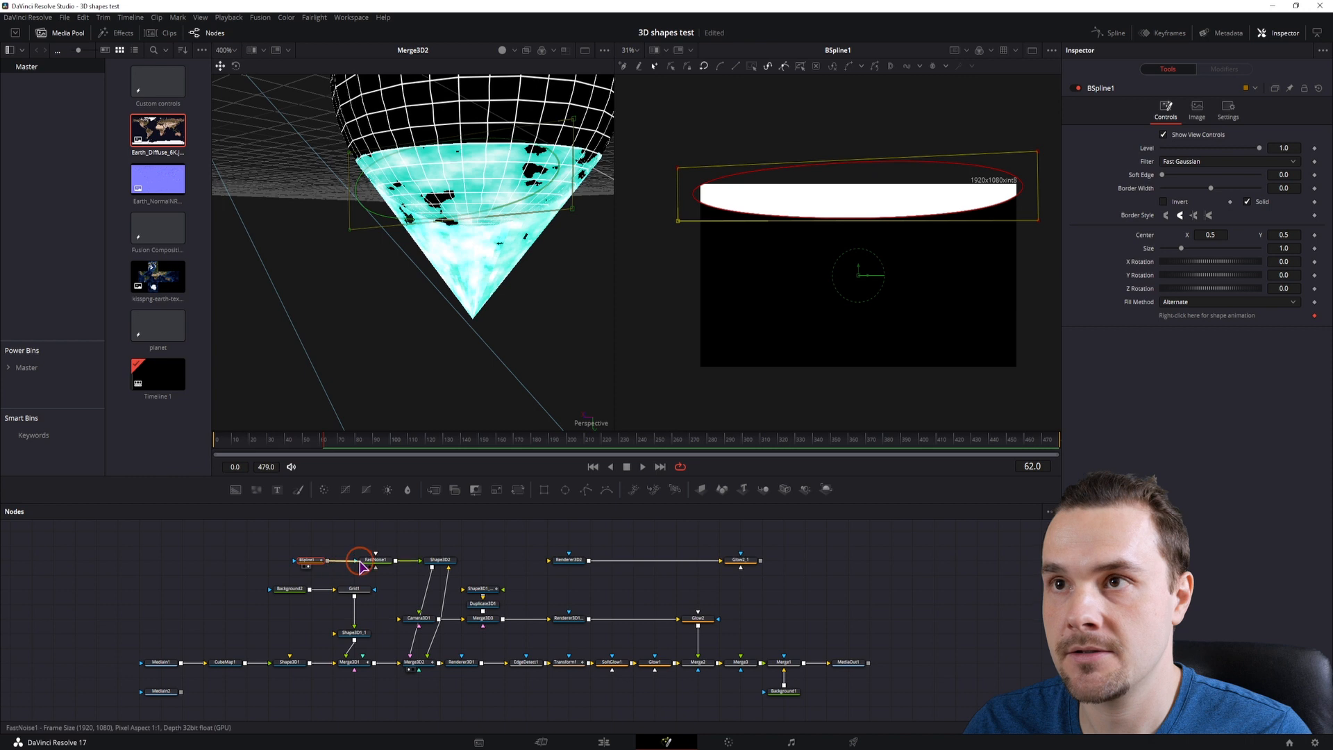
Invert BSpline1 and move its shape down over the lower edge of the frame, adjusting its corner points
left_click_drag(854, 230, 852, 381)
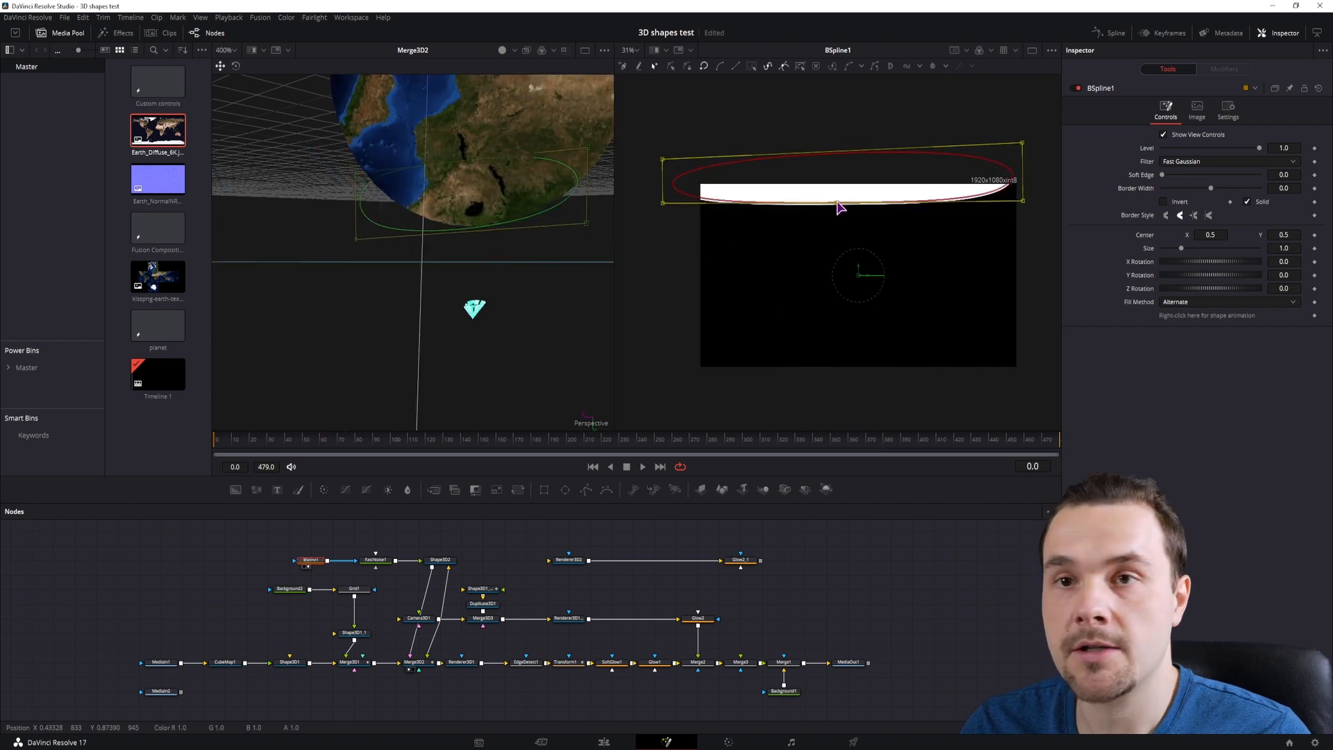
left_click_drag(842, 211, 853, 211)
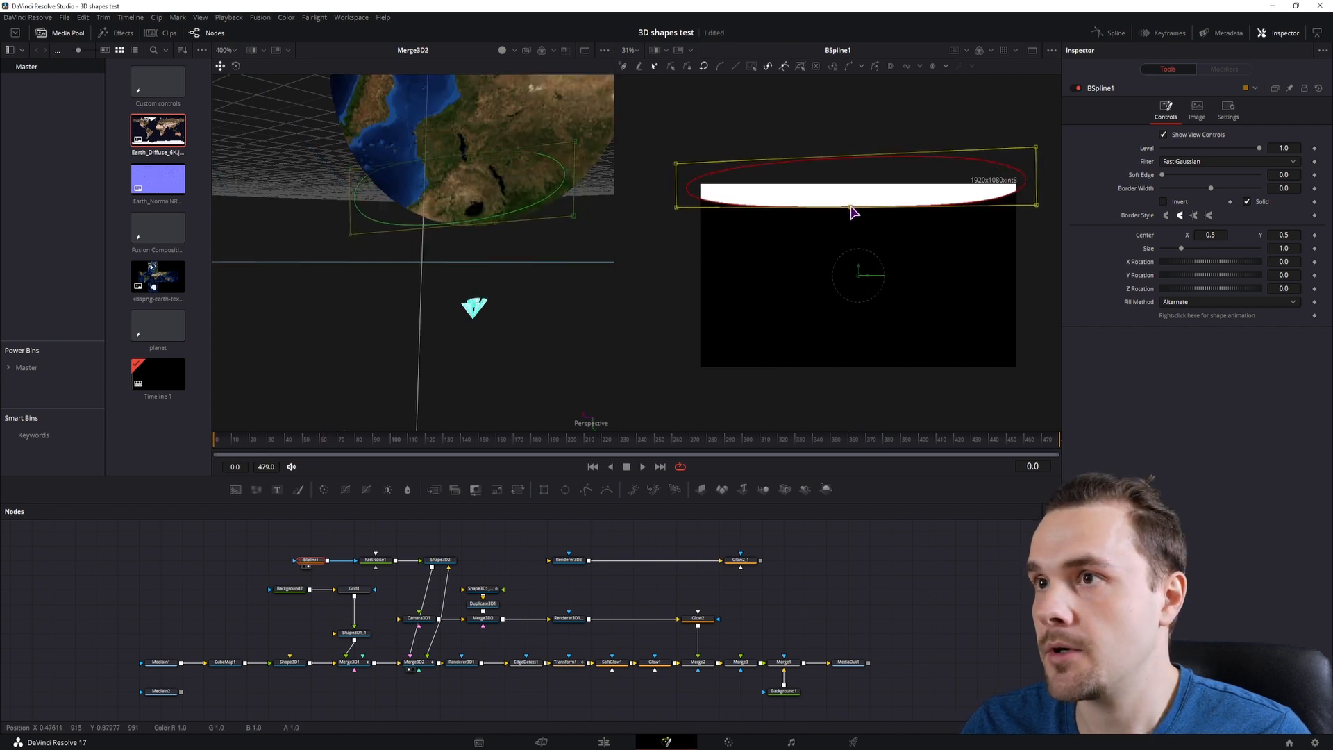
left_click(1164, 202)
left_click_drag(852, 206, 798, 345)
key("BackSpace")
left_click_drag(634, 354, 638, 355)
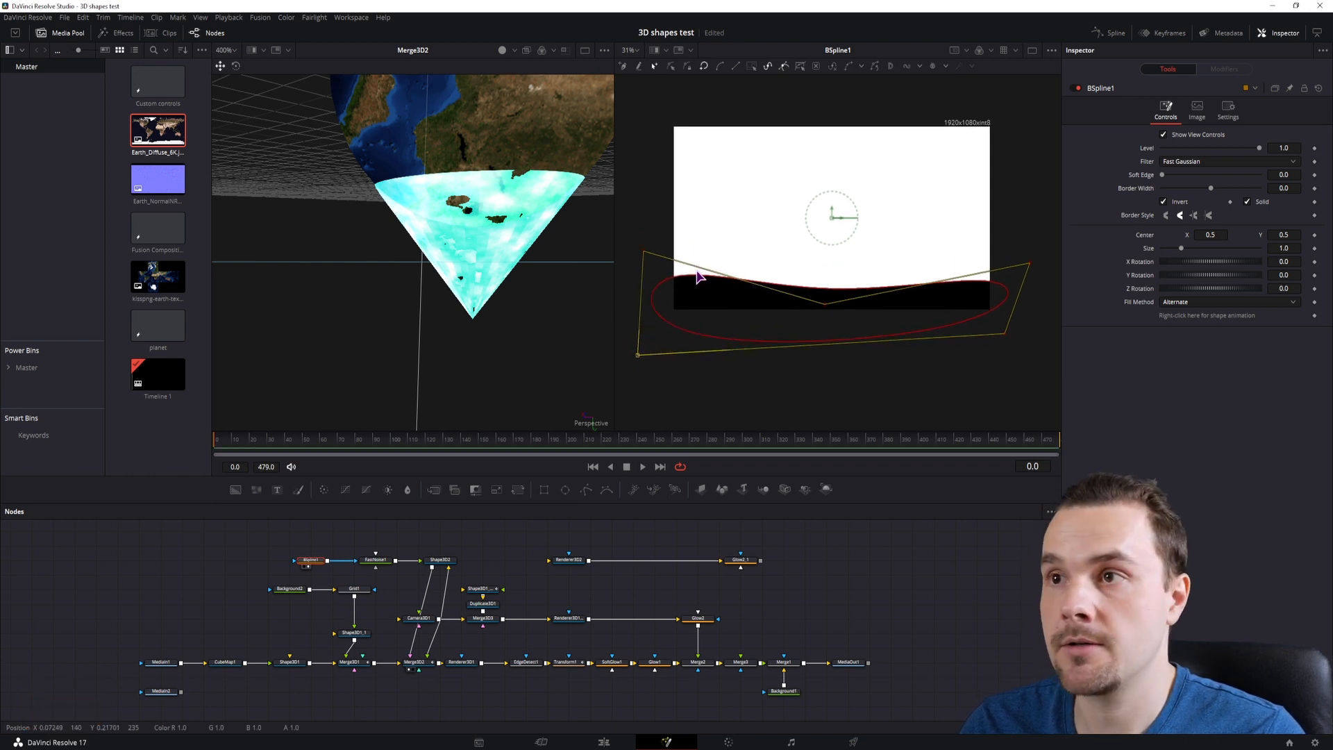
Reshape the upper edge of BSpline1's mask into an uneven wavy line with extra points
left_click_drag(696, 273, 738, 308)
left_click_drag(757, 305, 755, 303)
left_click_drag(772, 301, 842, 313)
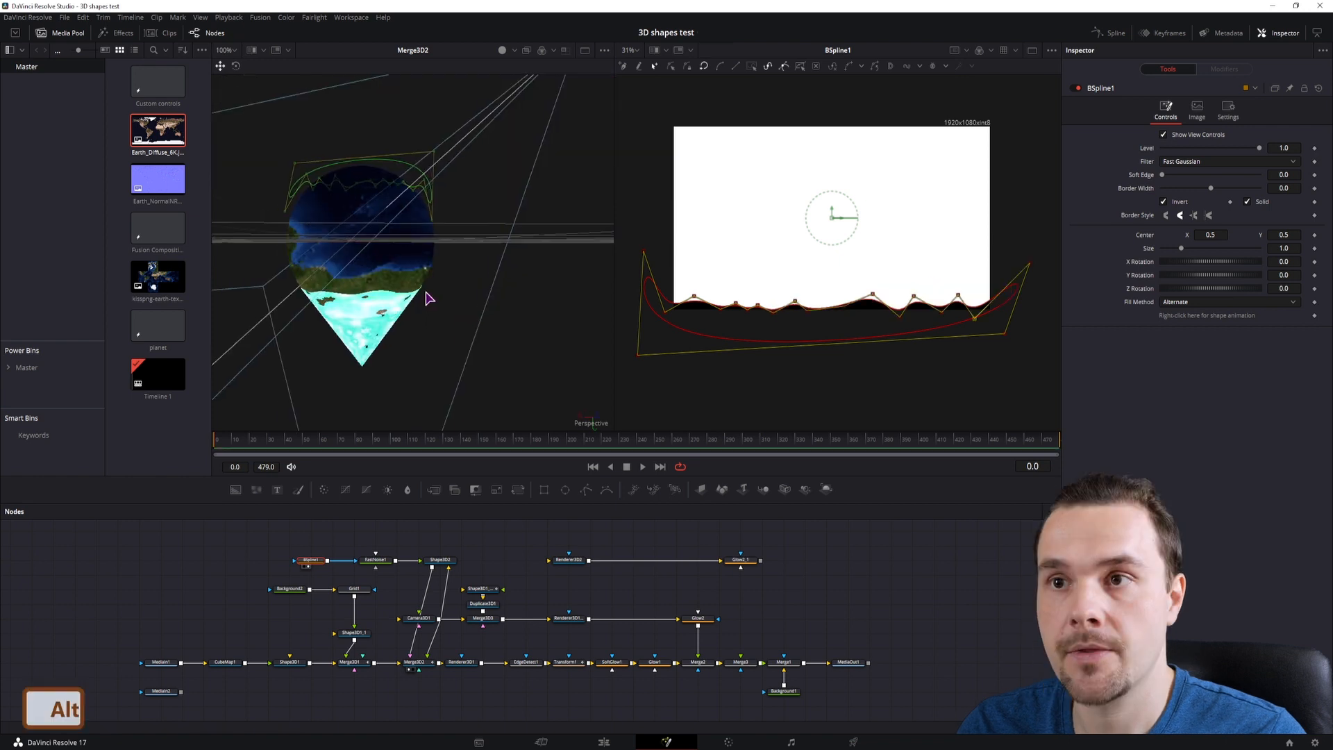
left_click_drag(426, 297, 587, 294)
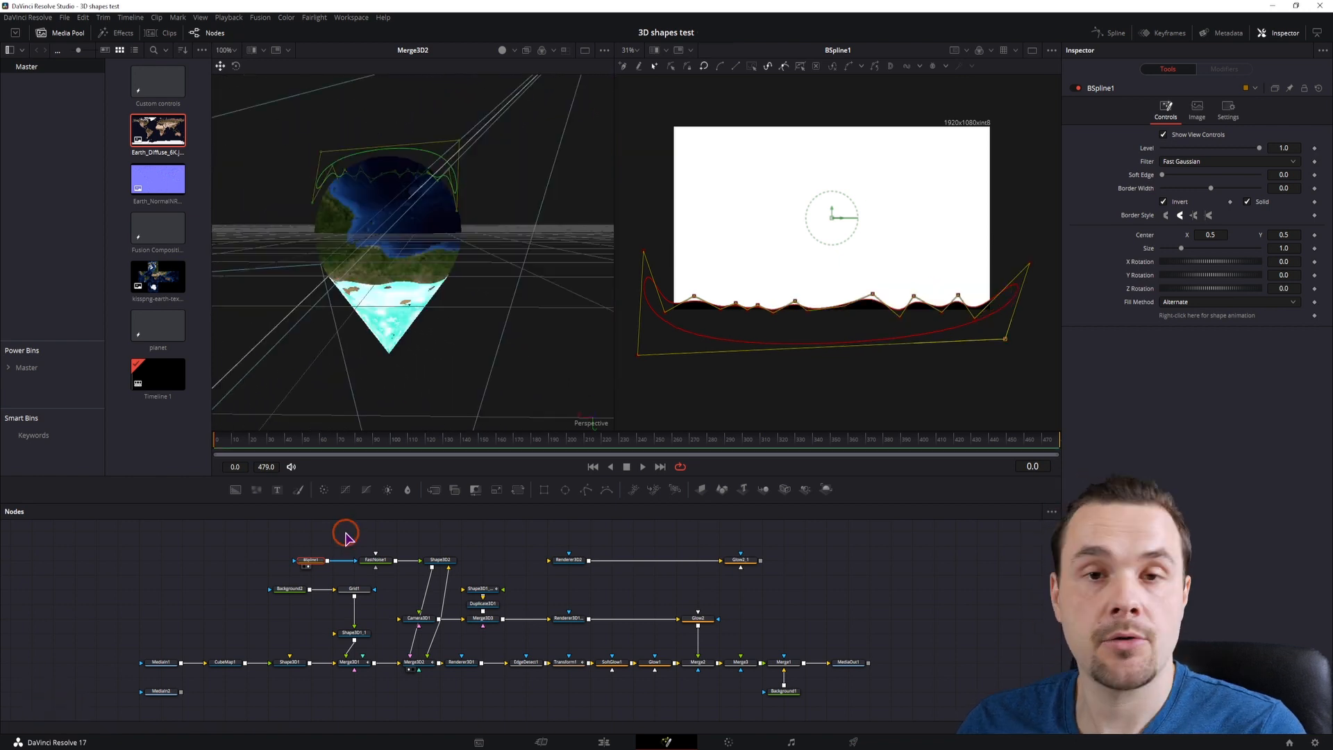
Add a second mask node, BSpline2, and connect it to BSpline1
left_click(484, 591)
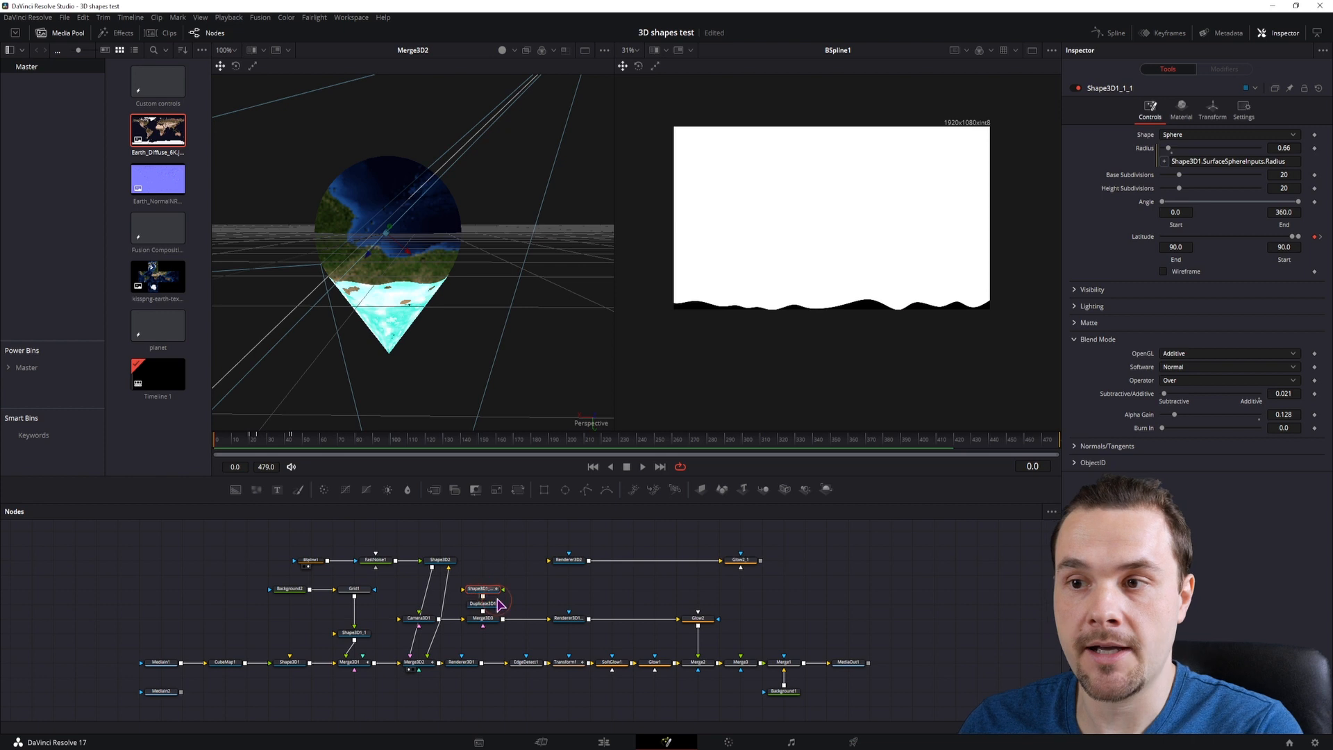
left_click(218, 533)
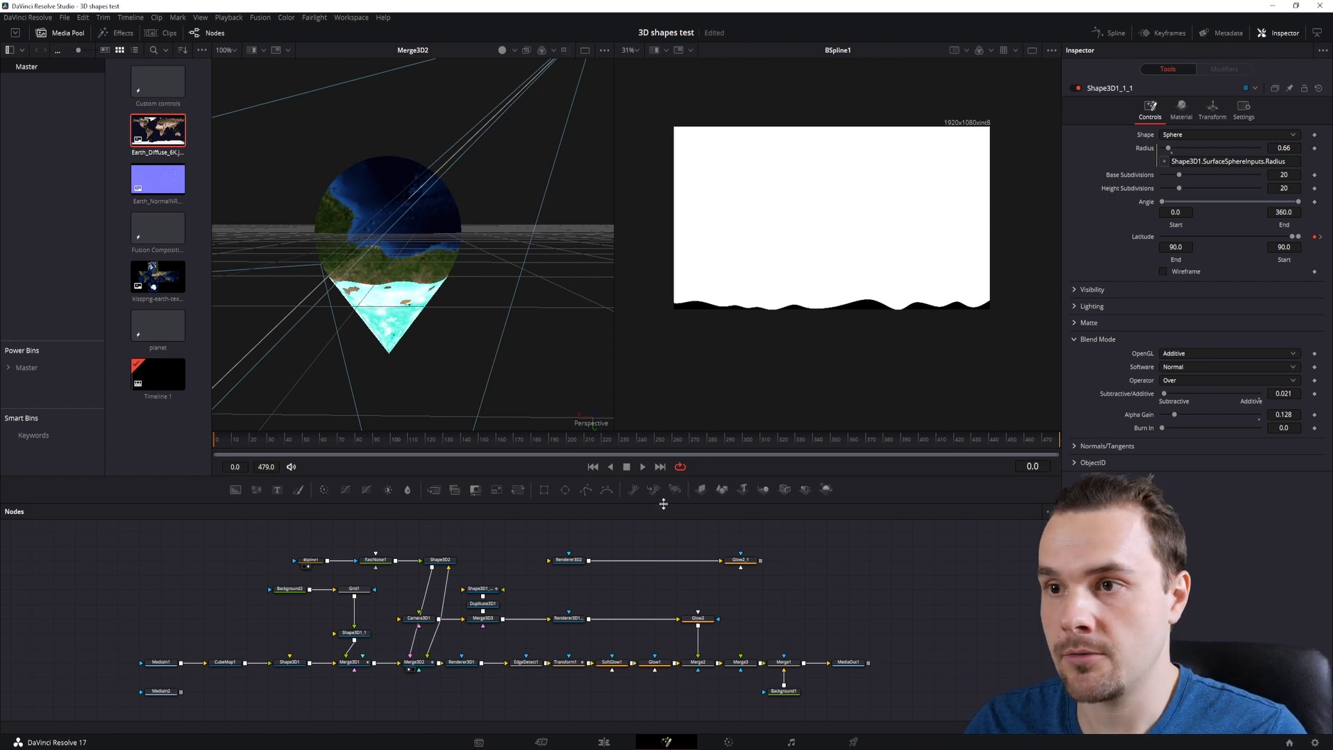
left_click(607, 490)
left_click_drag(250, 540, 250, 570)
left_click_drag(264, 568, 296, 568)
Draw a thin closed zigzag strip for BSpline2 along the upper edge of the frame, spanning its full width
left_click(682, 113)
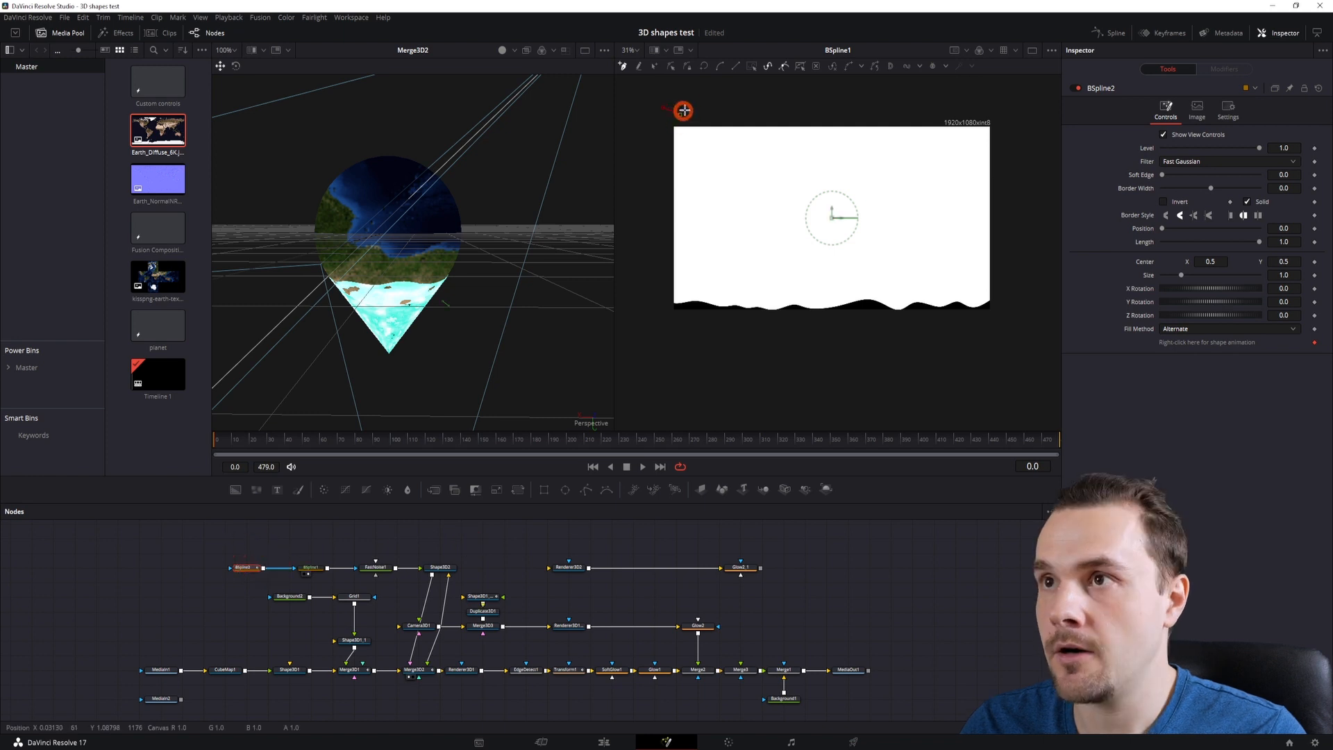
left_click(726, 118)
left_click(756, 112)
left_click(764, 118)
left_click(777, 111)
left_click(891, 115)
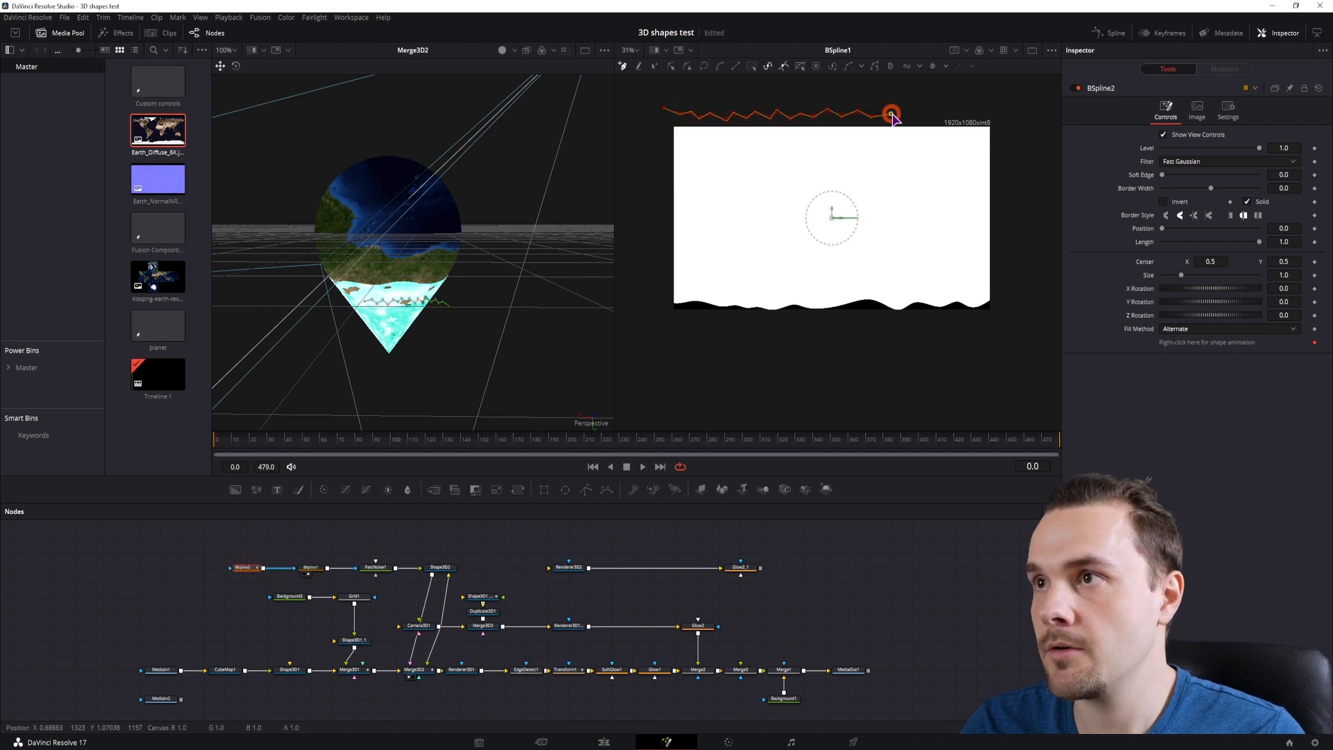
left_click(898, 119)
left_click(907, 113)
left_click(927, 120)
left_click(932, 113)
left_click(956, 120)
left_click(951, 132)
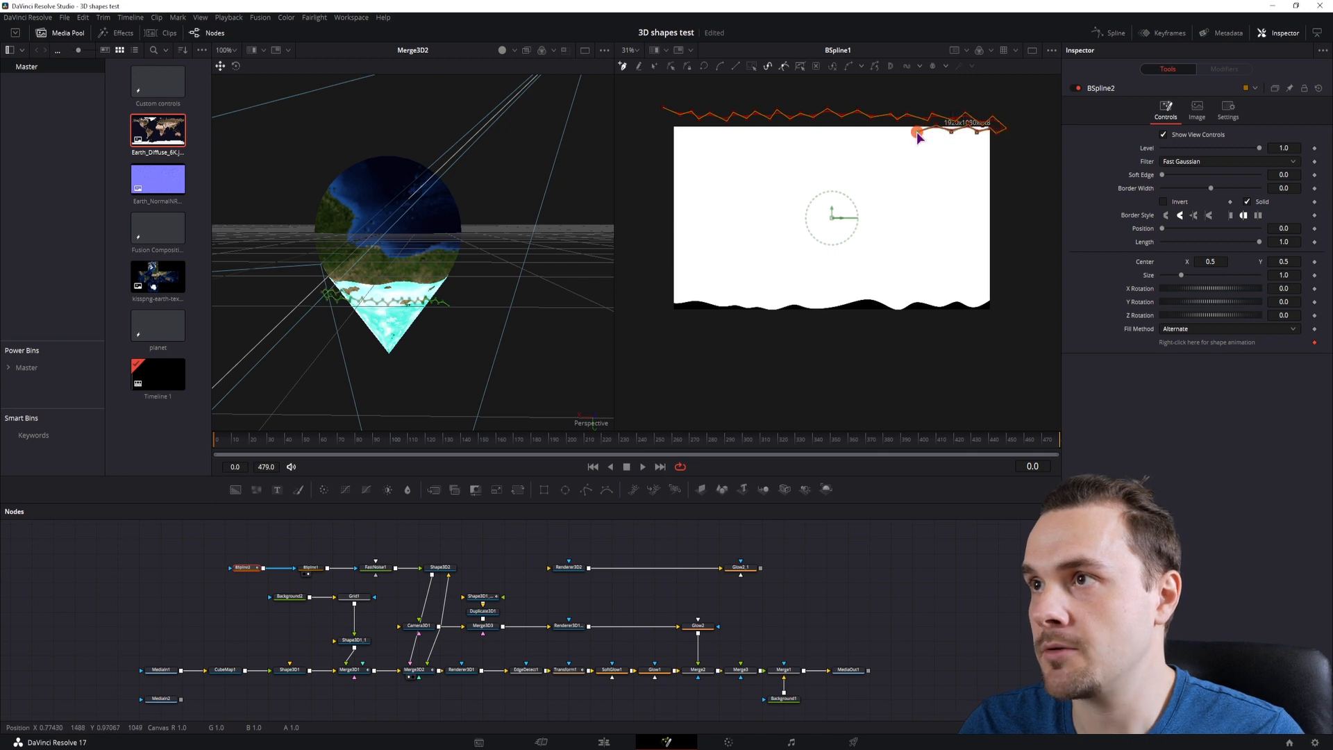
left_click(890, 130)
left_click(861, 130)
left_click(663, 108)
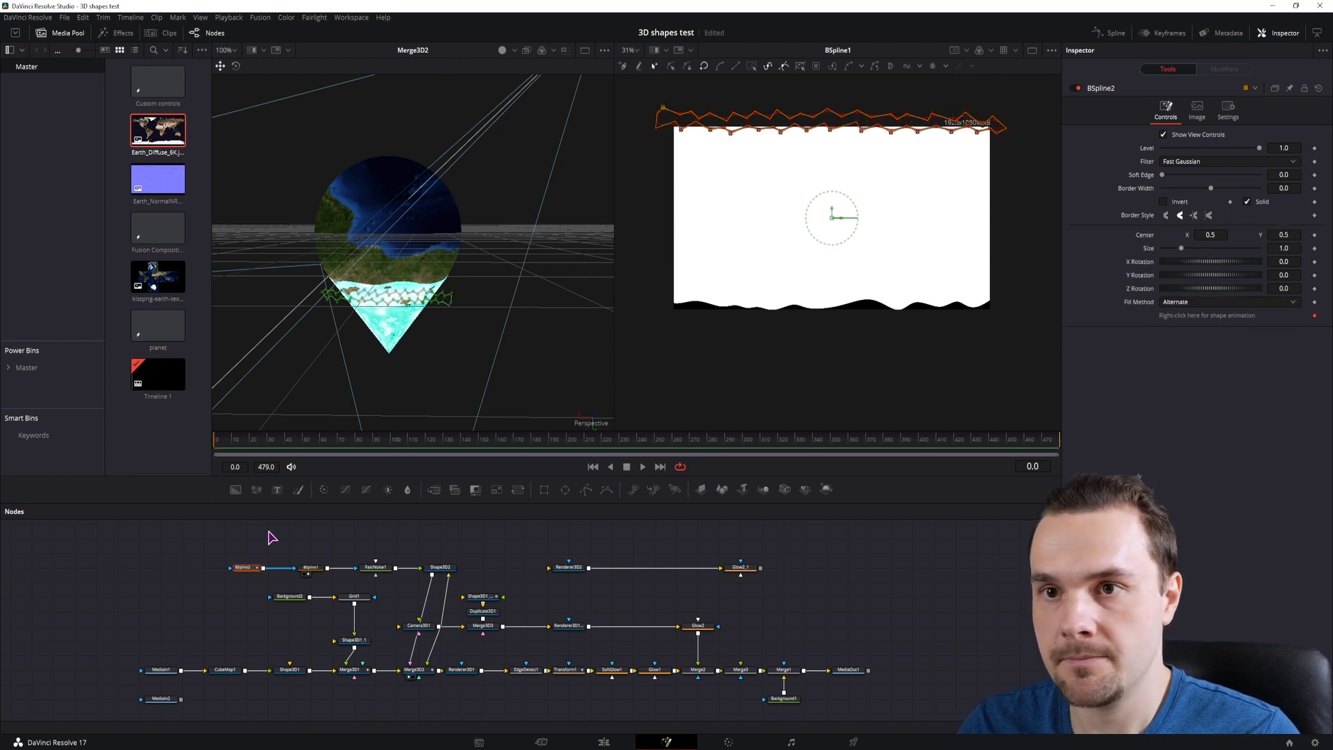
Add a shape keyframe for BSpline2 at frame 10 with the strip still at the upper edge
mouse_move(220, 445)
left_mouse_down()
mouse_move(238, 441)
mouse_move(217, 451)
left_mouse_up()
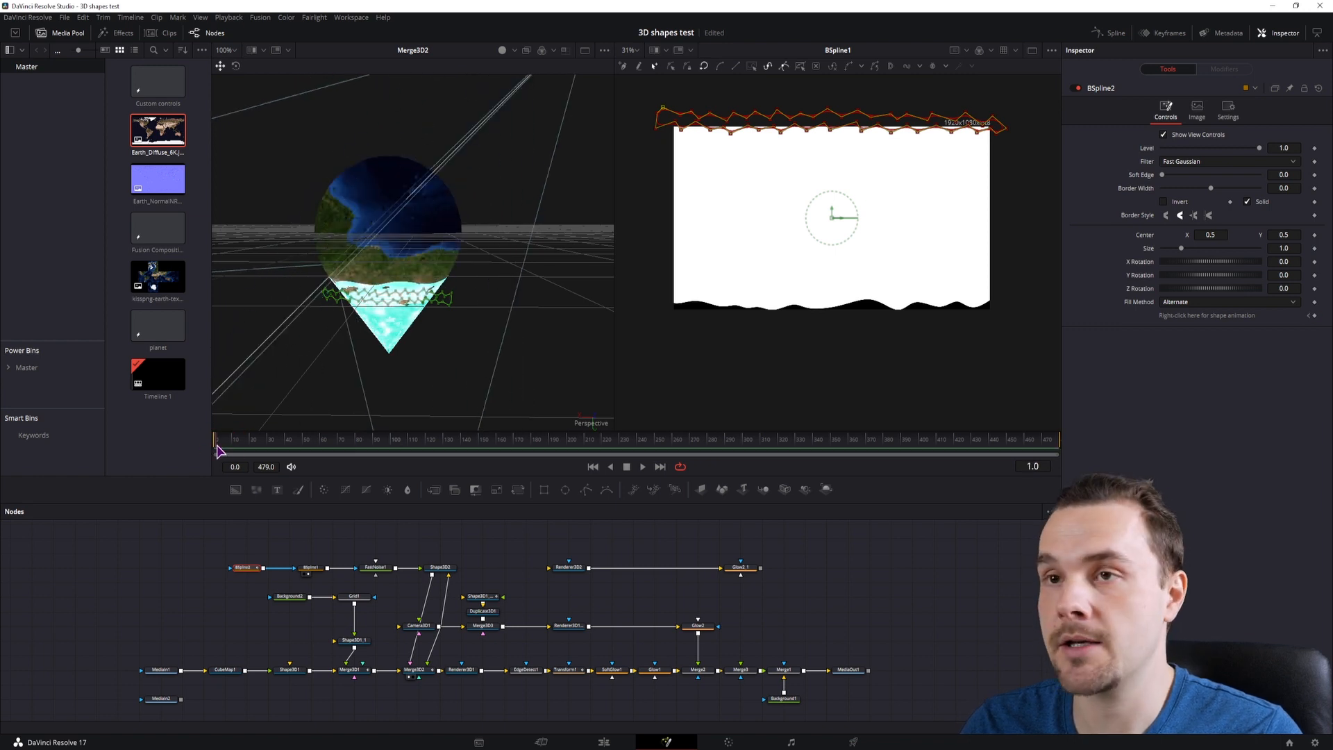
left_click(247, 567)
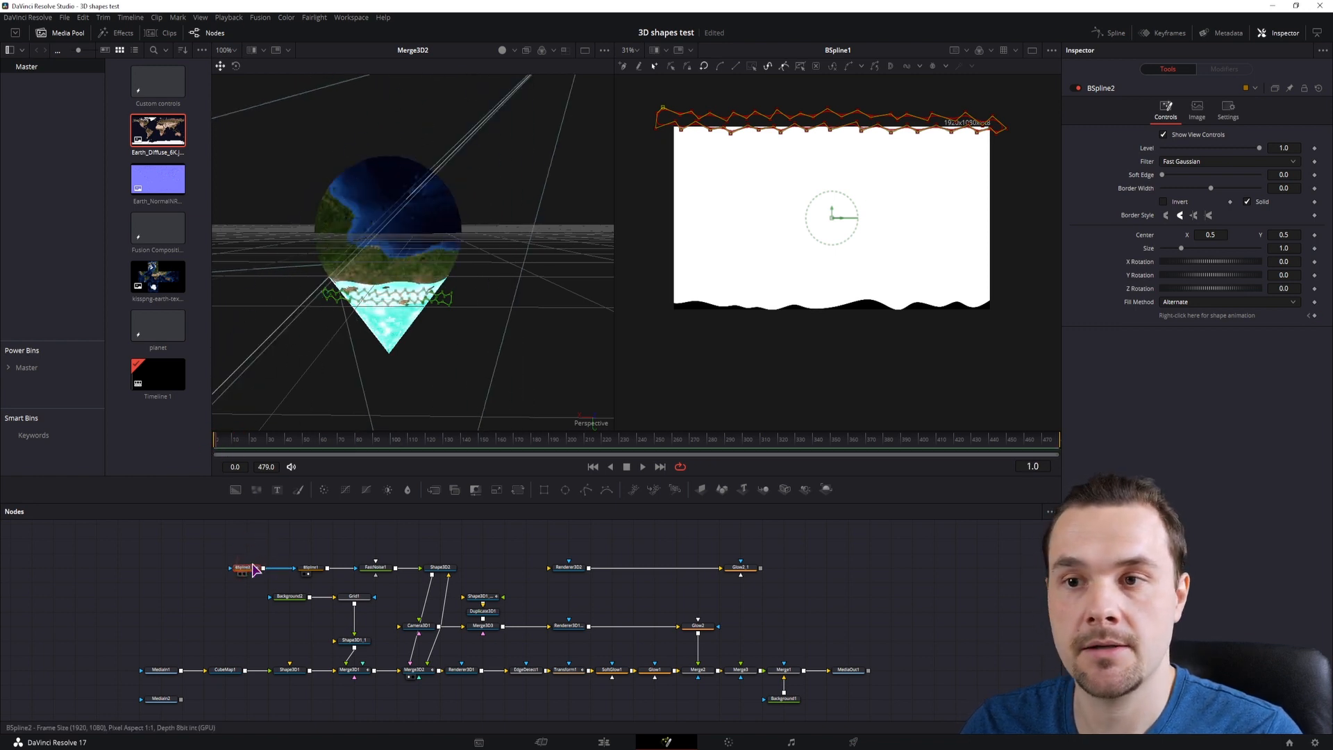
left_click(216, 443)
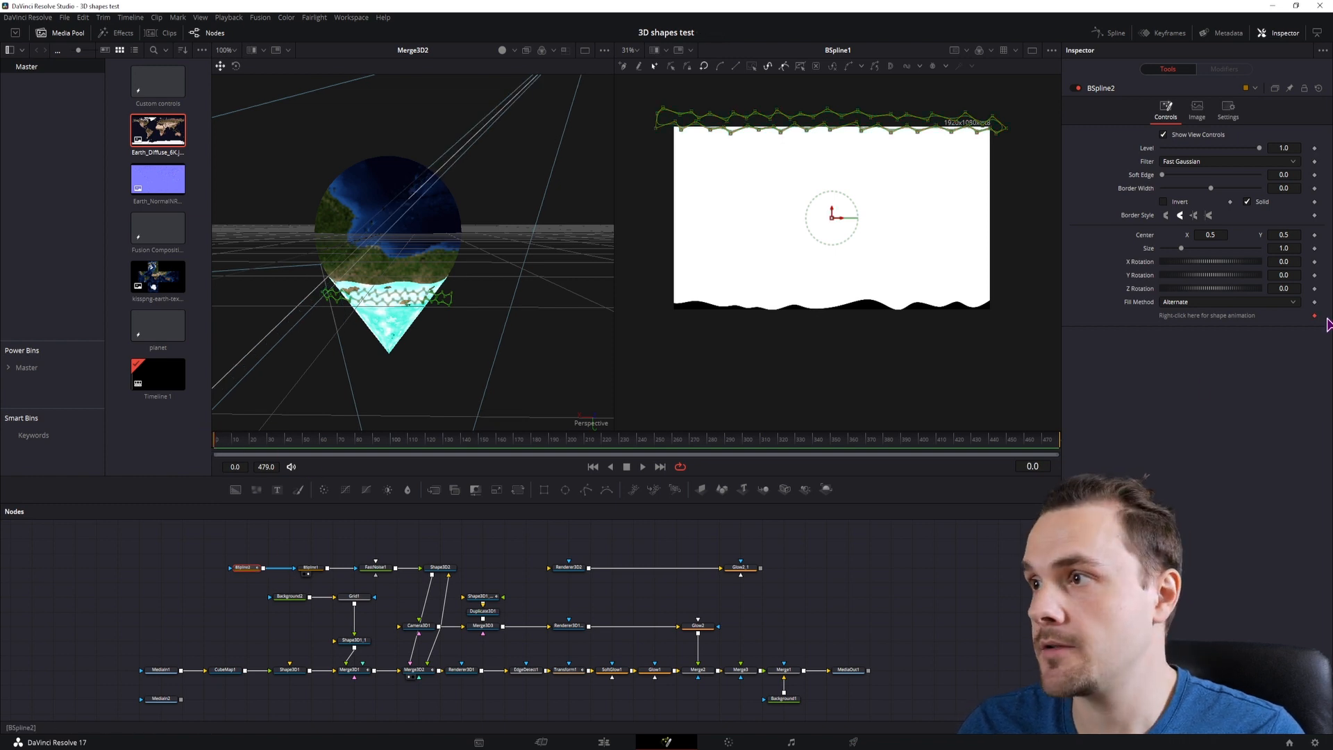
left_click(233, 443)
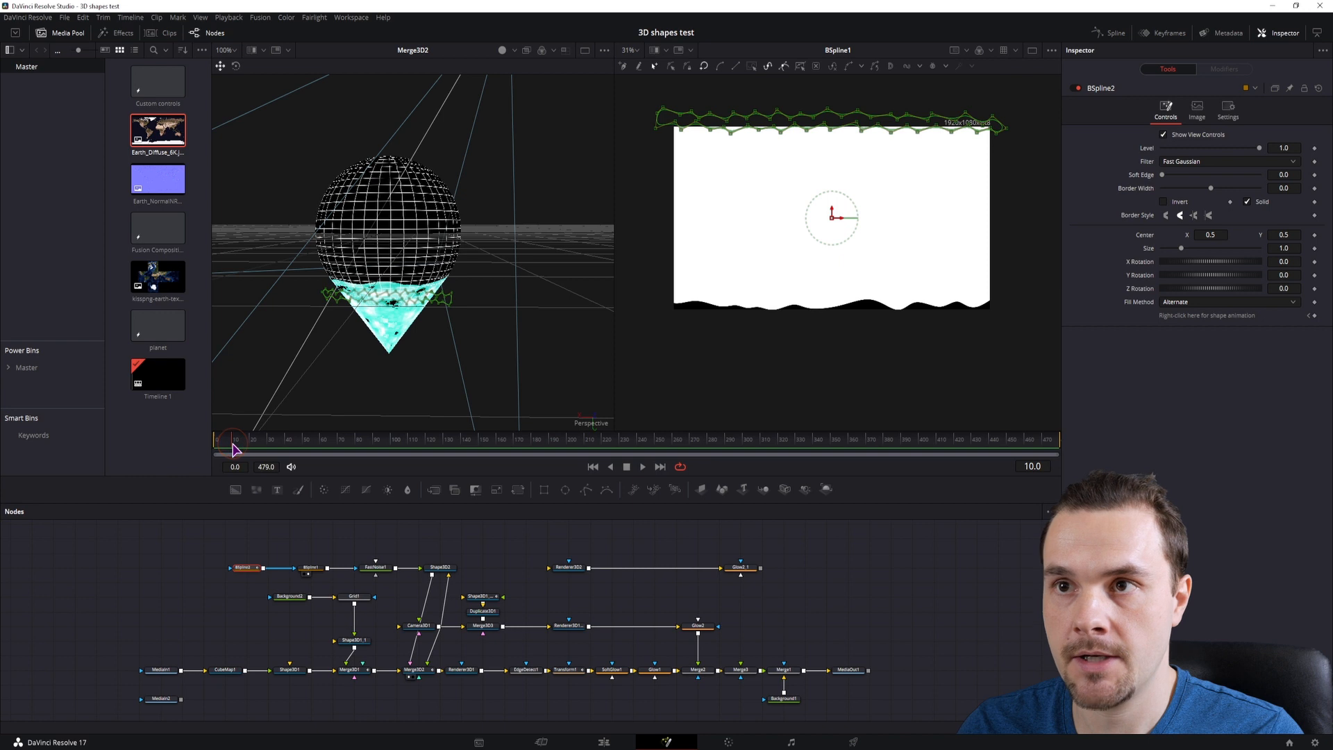
left_click(1314, 315)
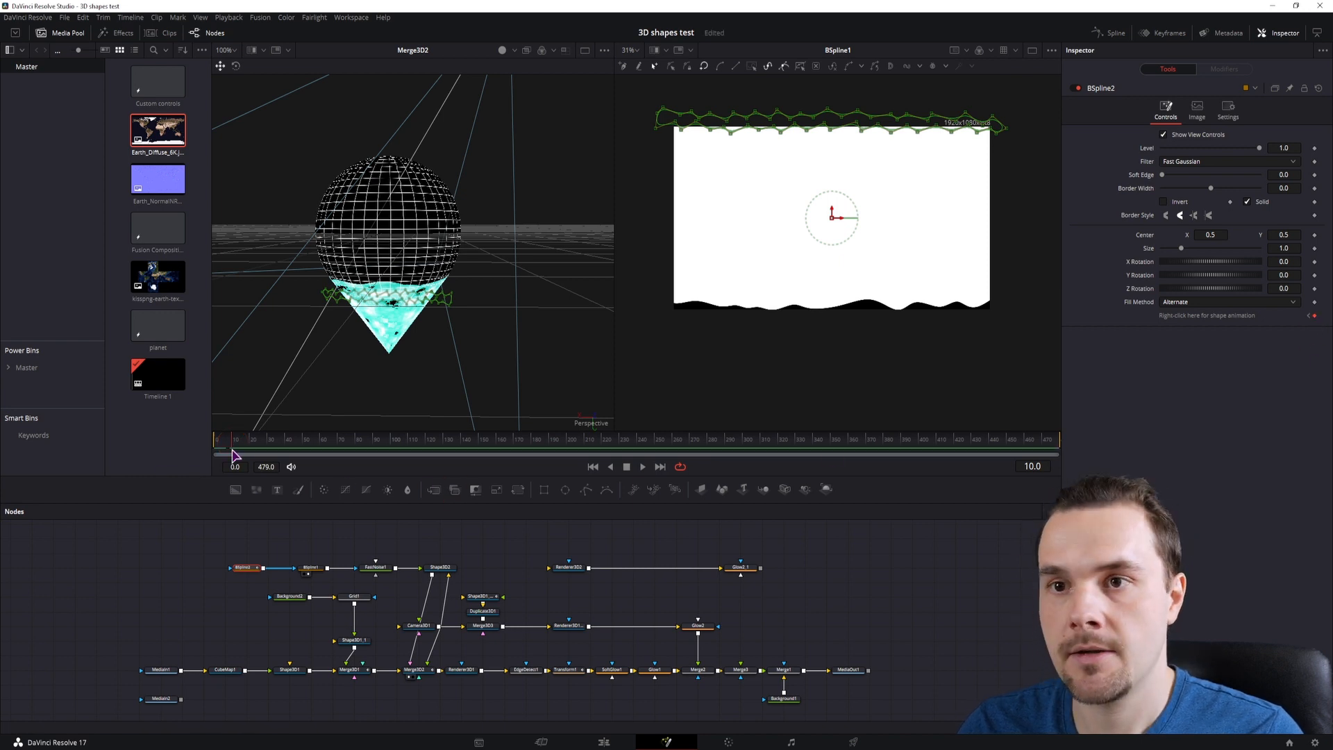
At frame 34, move all points of BSpline2's strip below the frame, and scrub back to check the animation
left_click_drag(239, 444, 275, 446)
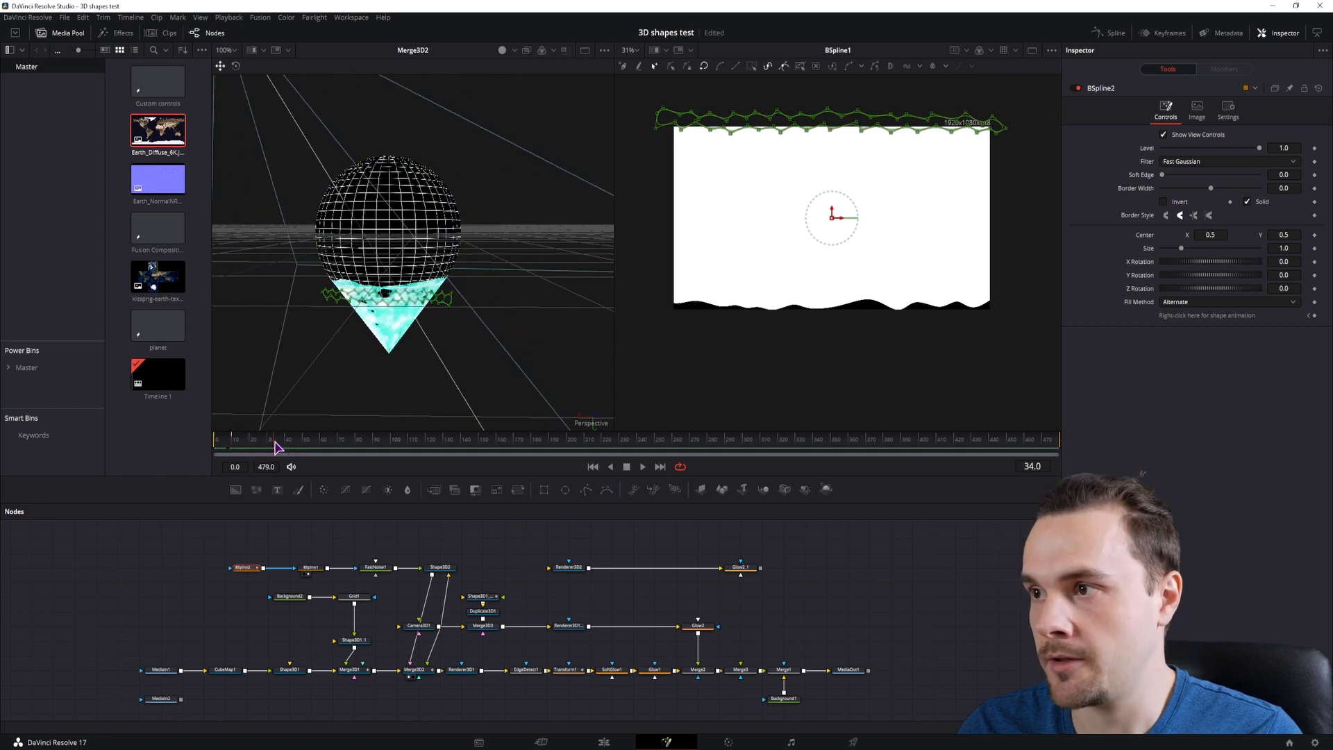
left_click_drag(1026, 164, 625, 89)
left_click_drag(831, 134, 799, 347)
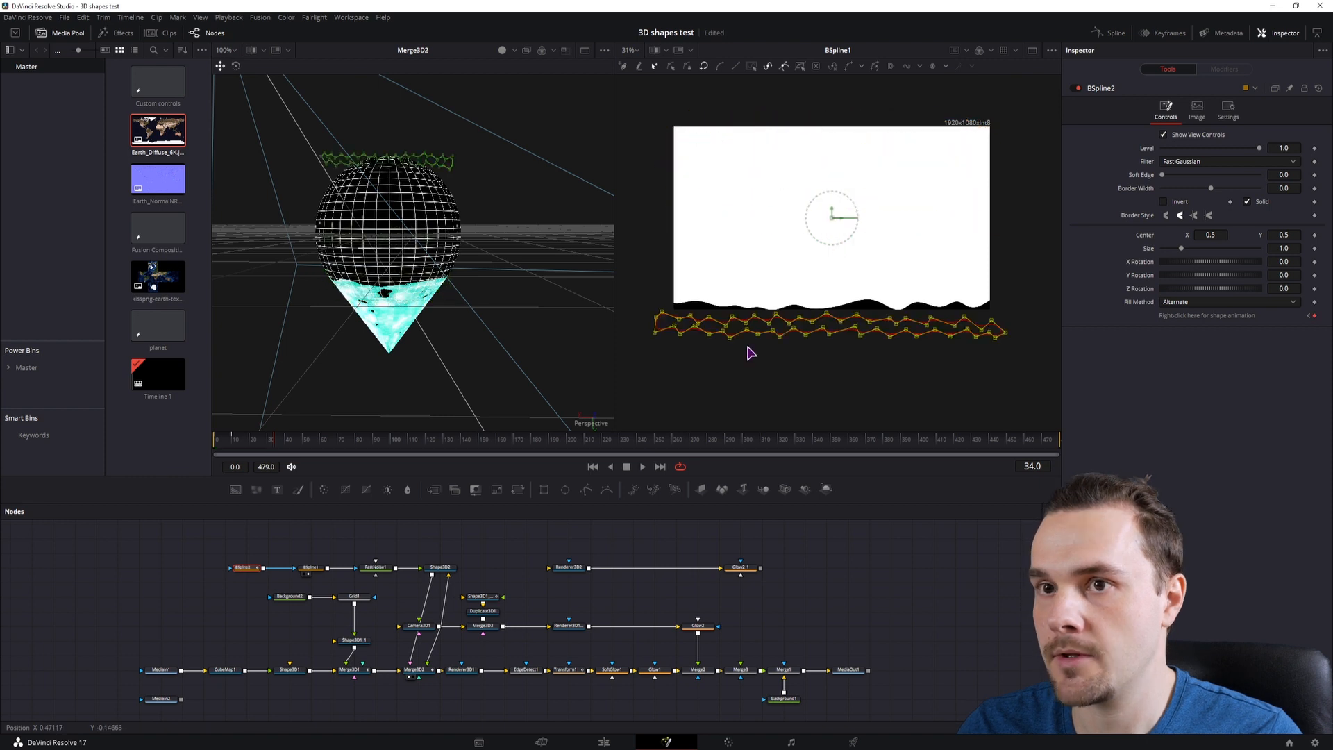
left_click_drag(272, 440, 255, 453)
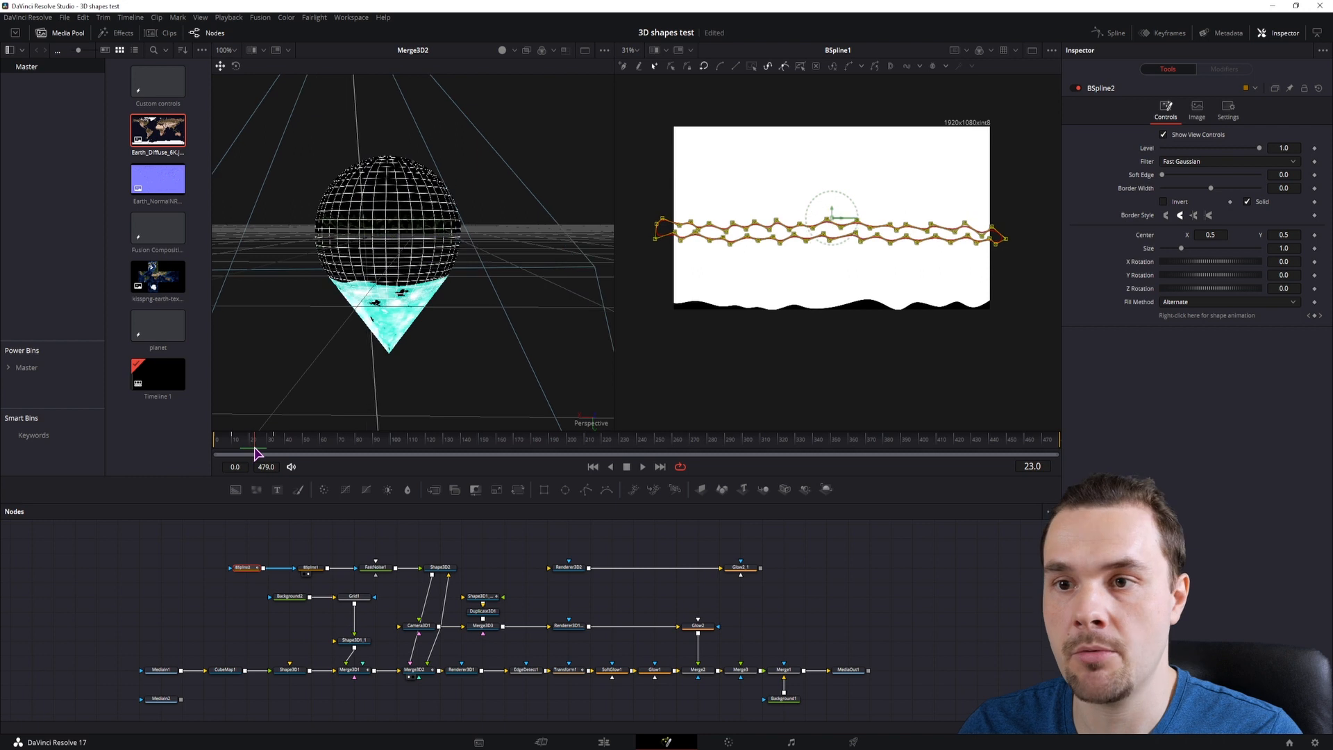
Reorder the mask nodes so that BSpline1 feeds BSpline2 and BSpline2 feeds FastNoise1
left_click(309, 567)
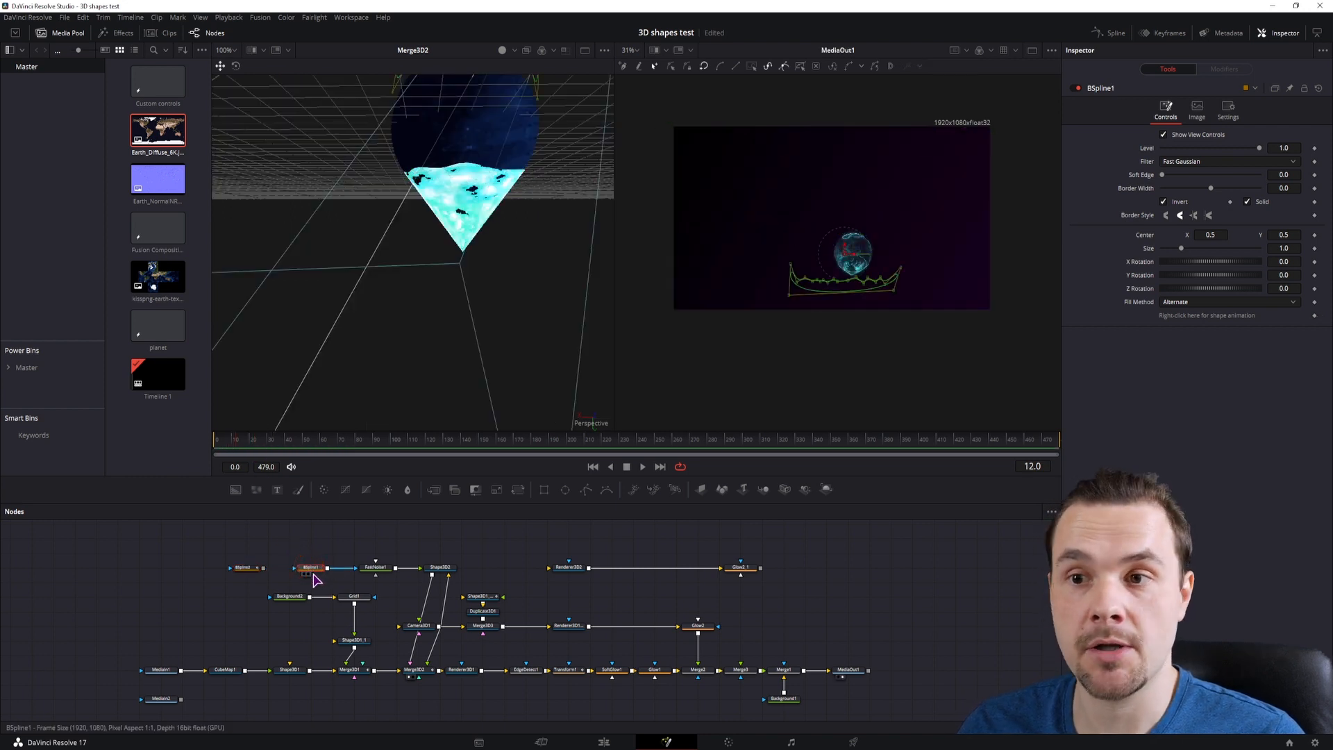
mouse_move(319, 575)
left_mouse_down()
mouse_move(247, 566)
mouse_move(338, 533)
mouse_move(322, 572)
left_mouse_up()
key("shift")
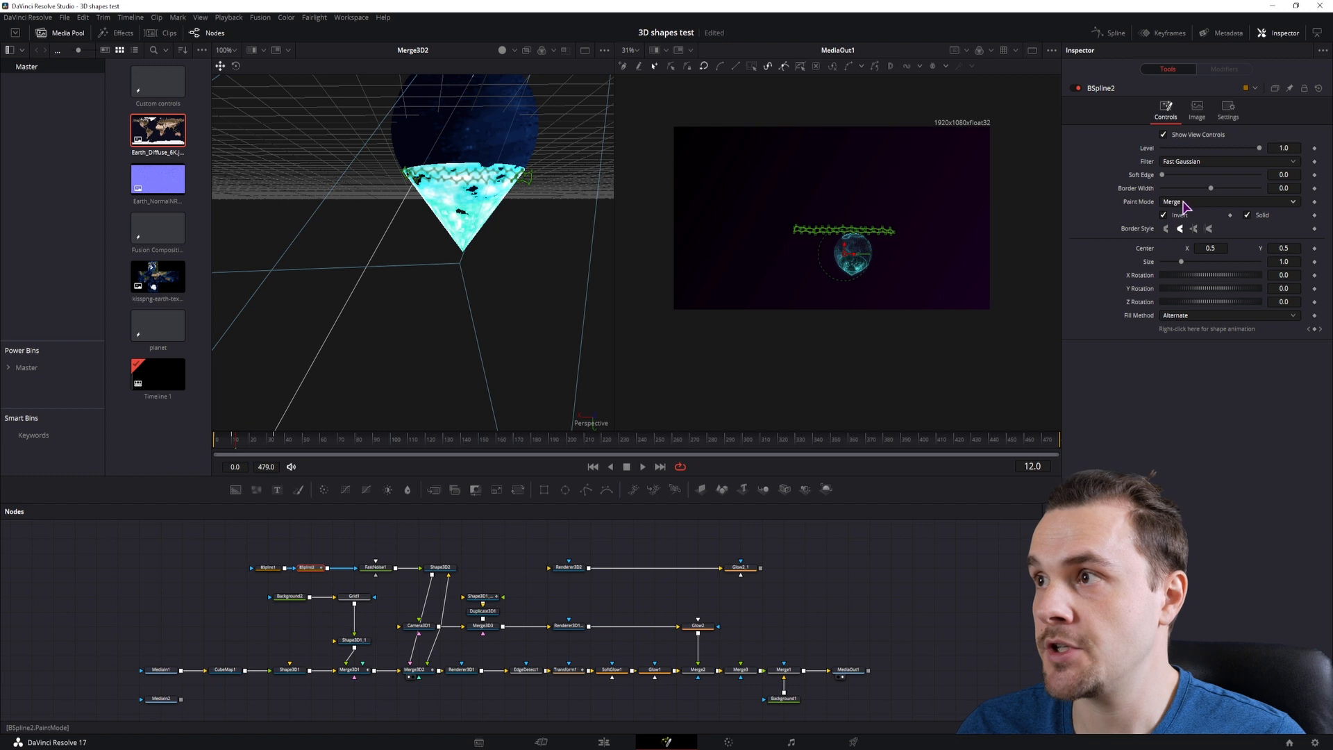
Set BSpline2's Paint Mode to Subtract, turn off its Invert, and scrub to frame 53 to check the sweep
left_click(1190, 203)
left_click(1191, 239)
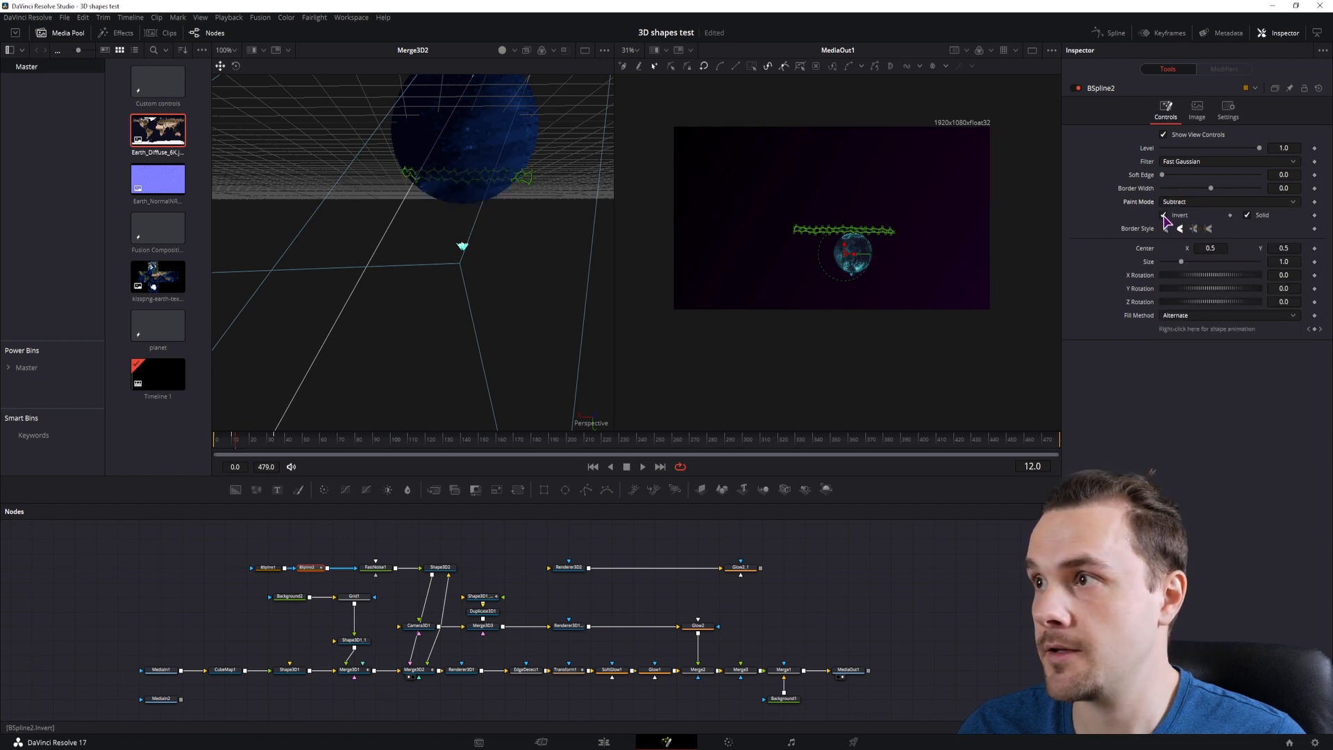
left_click(1164, 216)
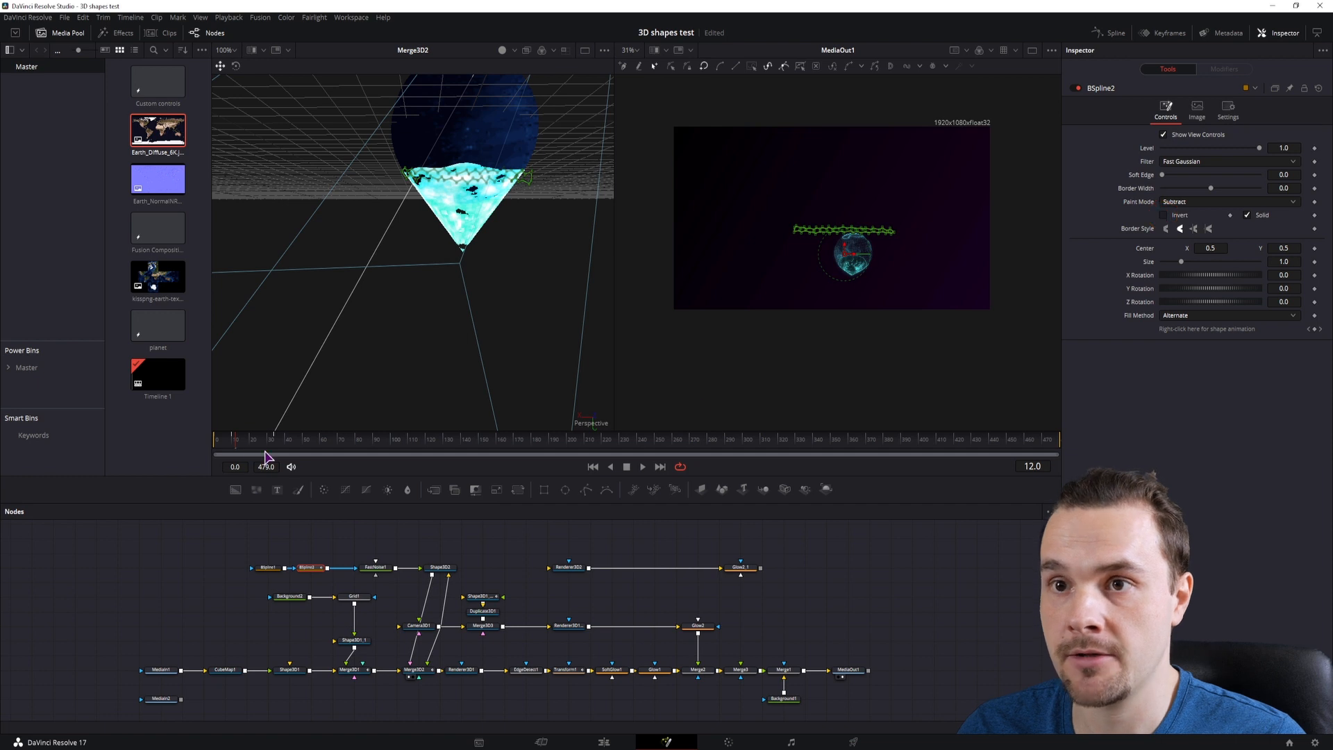
left_click(233, 440)
left_click_drag(234, 445, 311, 444)
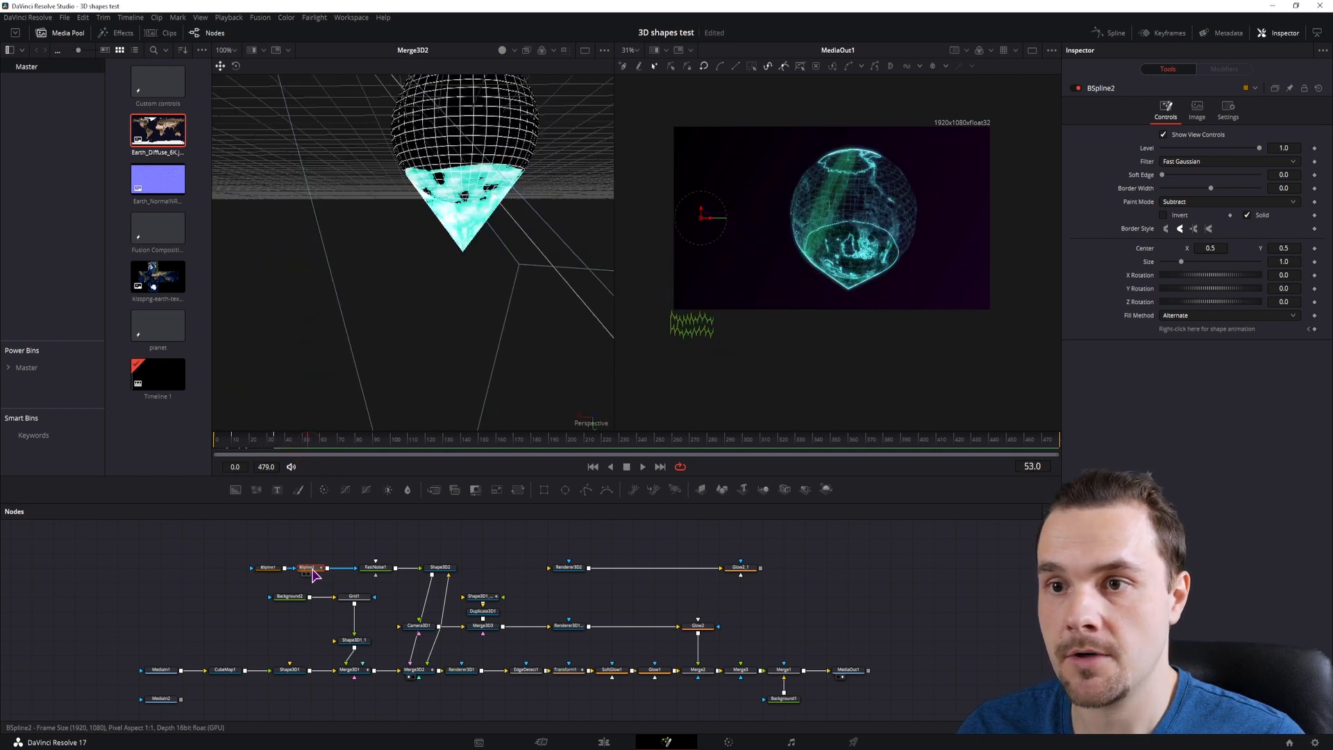
Loop BSpline2's shape keyframes in the spline editor, and scrub to frame 89 to check the repeating sweep
left_click(1111, 34)
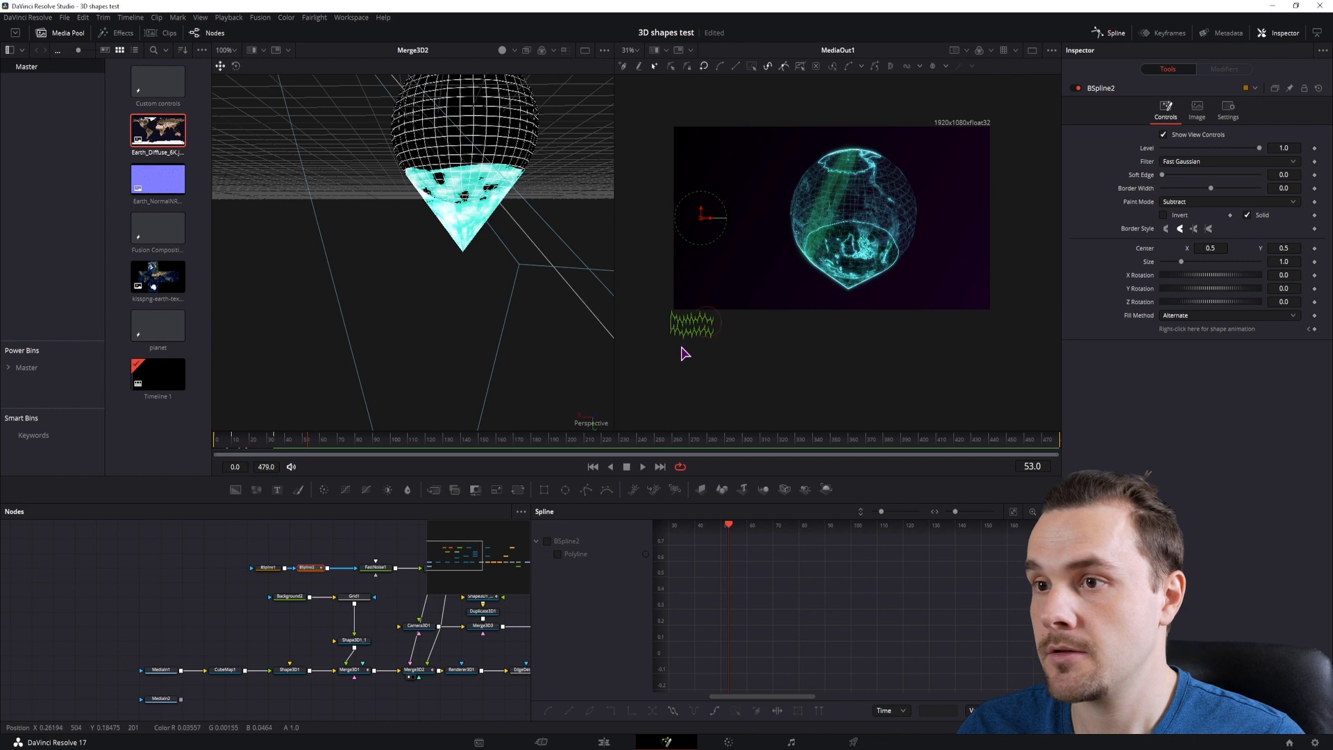
left_click(556, 554)
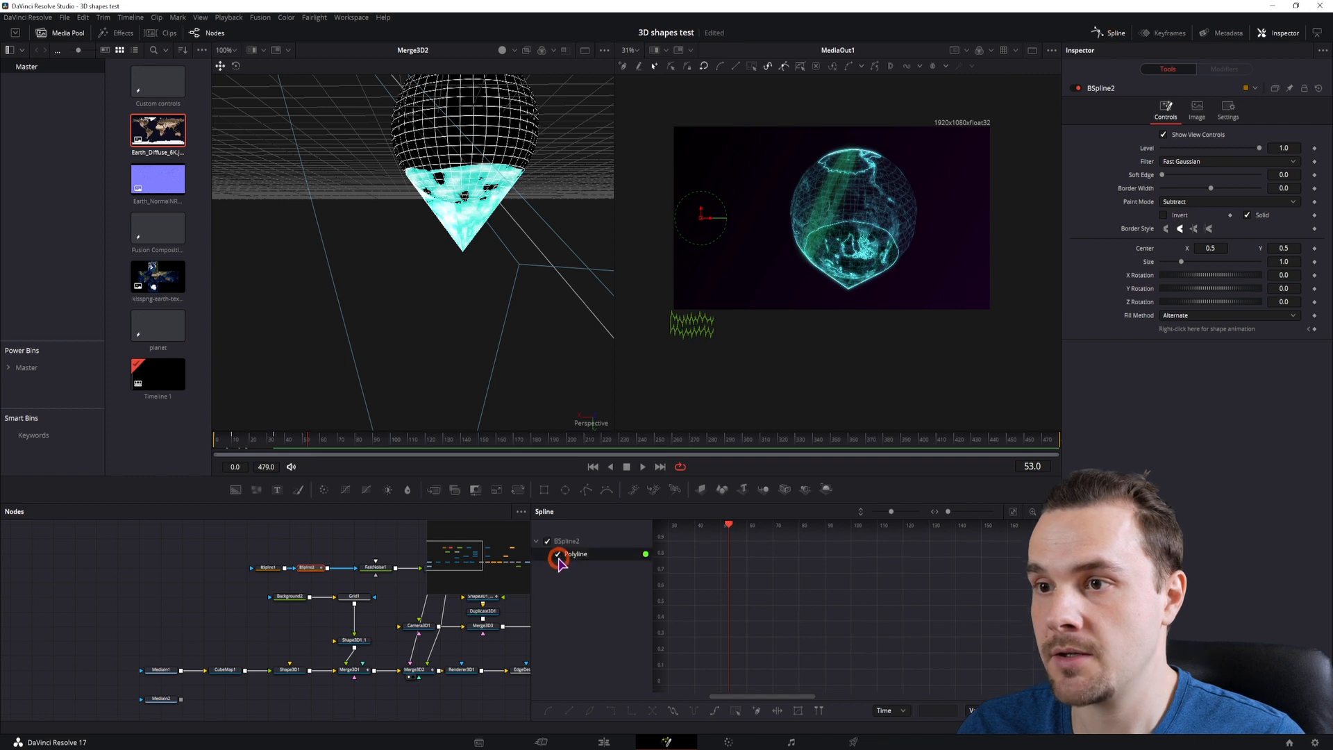
left_click(1013, 513)
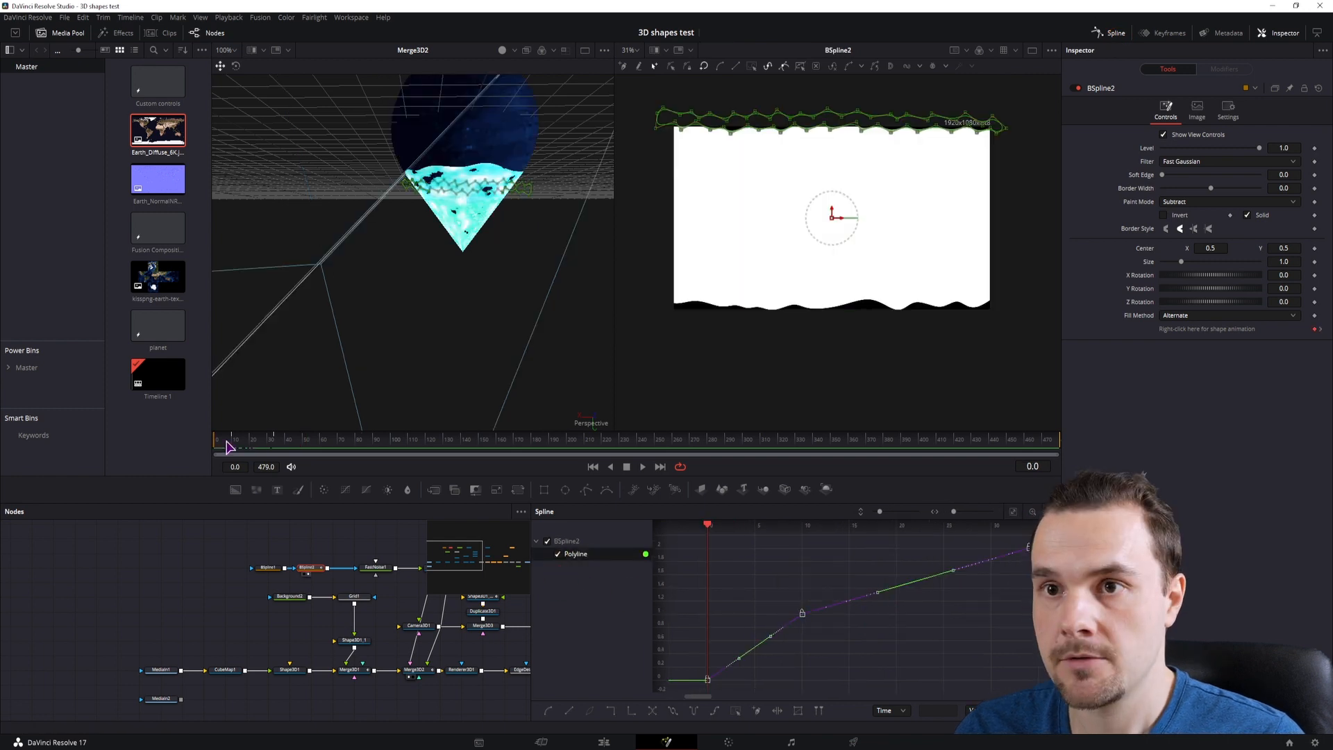
mouse_move(223, 443)
left_mouse_down()
mouse_move(283, 447)
mouse_move(219, 452)
mouse_move(235, 450)
left_mouse_up()
left_click(1012, 512)
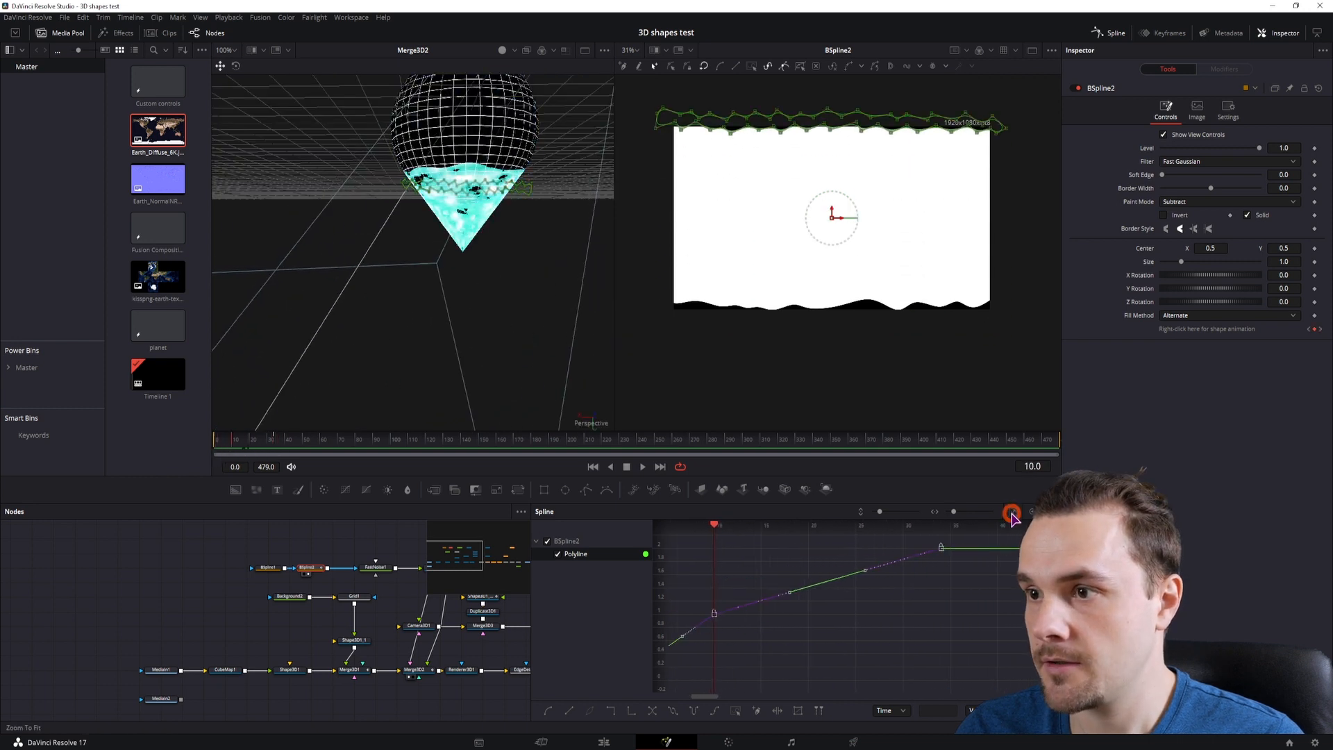
left_click_drag(1042, 539, 683, 688)
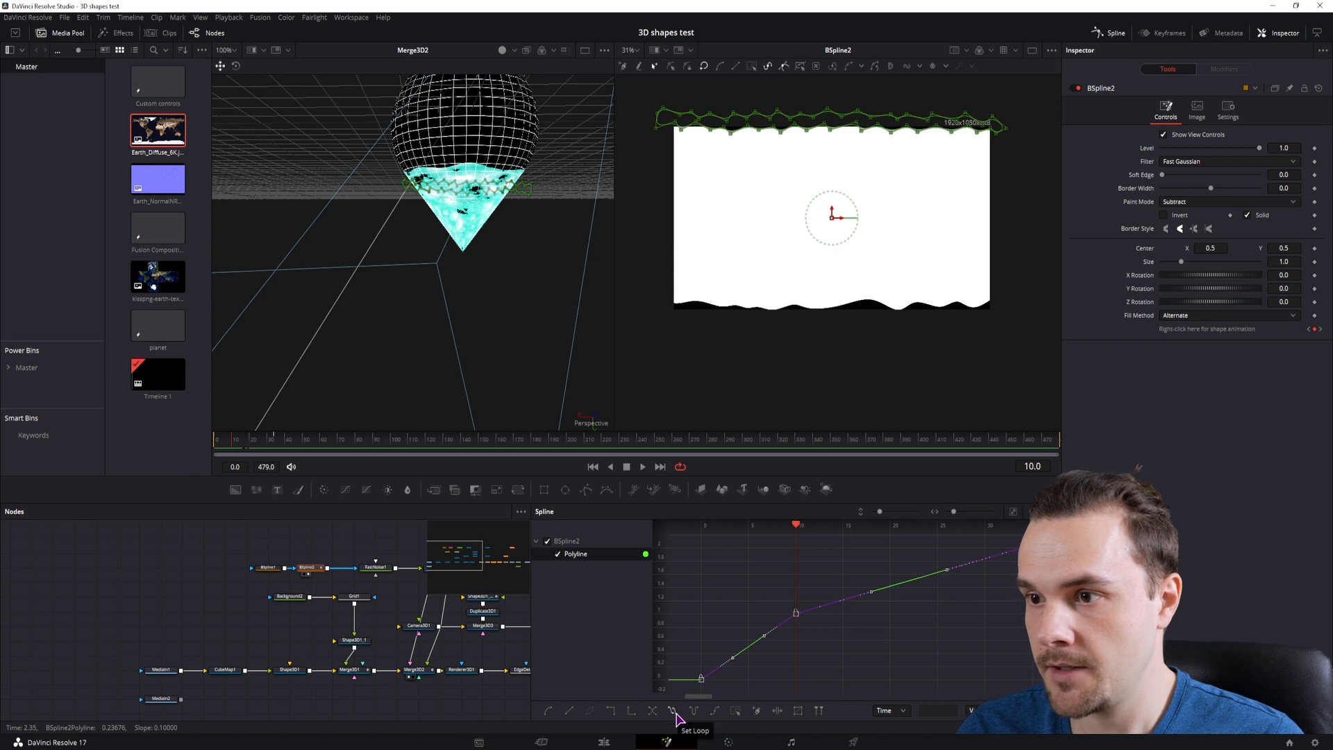
left_click(676, 715)
left_click_drag(263, 450, 352, 450)
left_click_drag(367, 448, 375, 445)
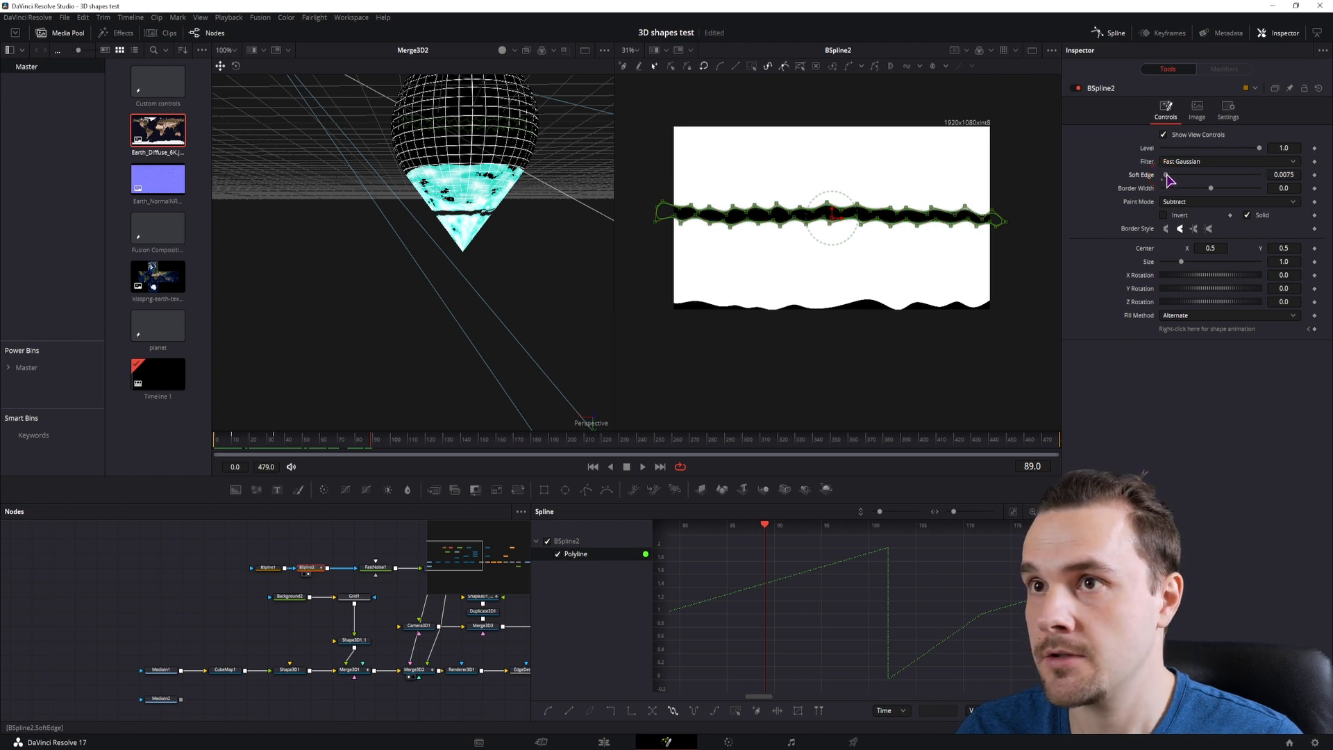
Give the BSpline1 mask a slight soft edge and check the masked cone in the final output
left_click(275, 571)
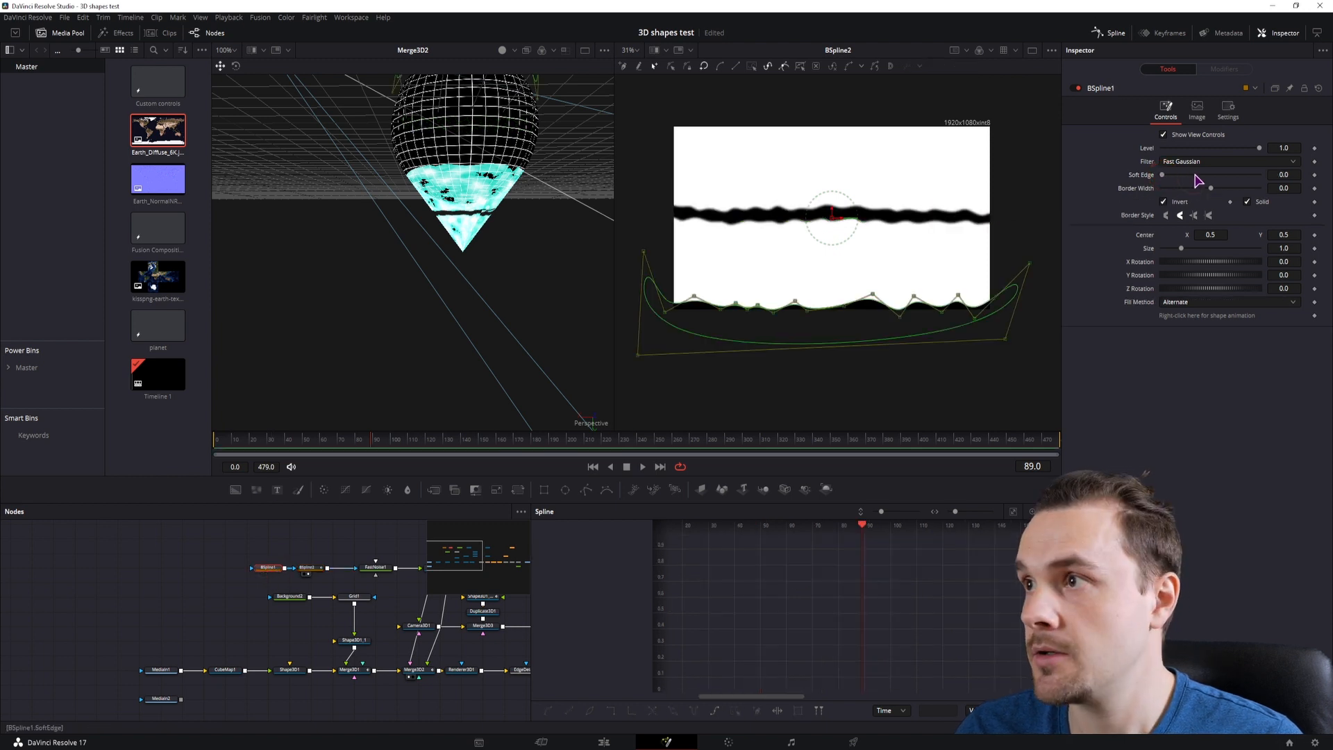
left_click_drag(1163, 175, 1172, 175)
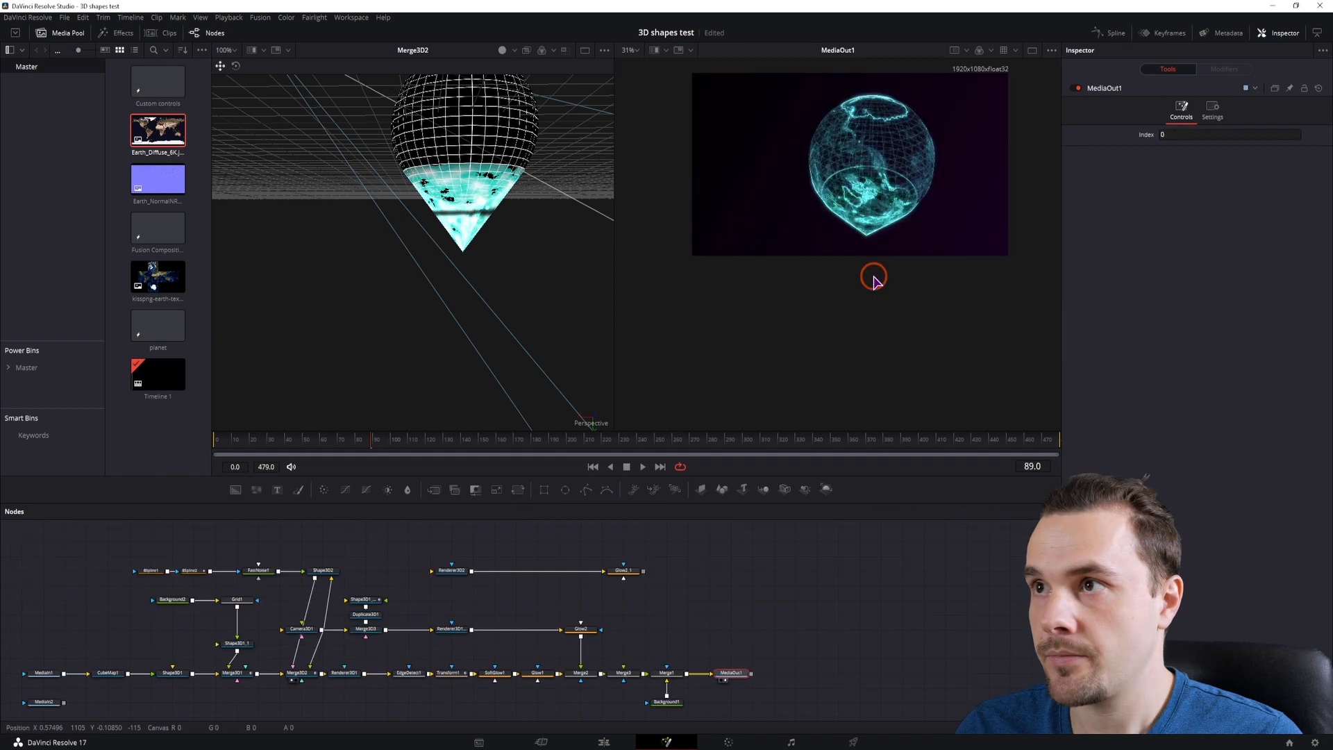
left_click_drag(874, 280, 867, 352)
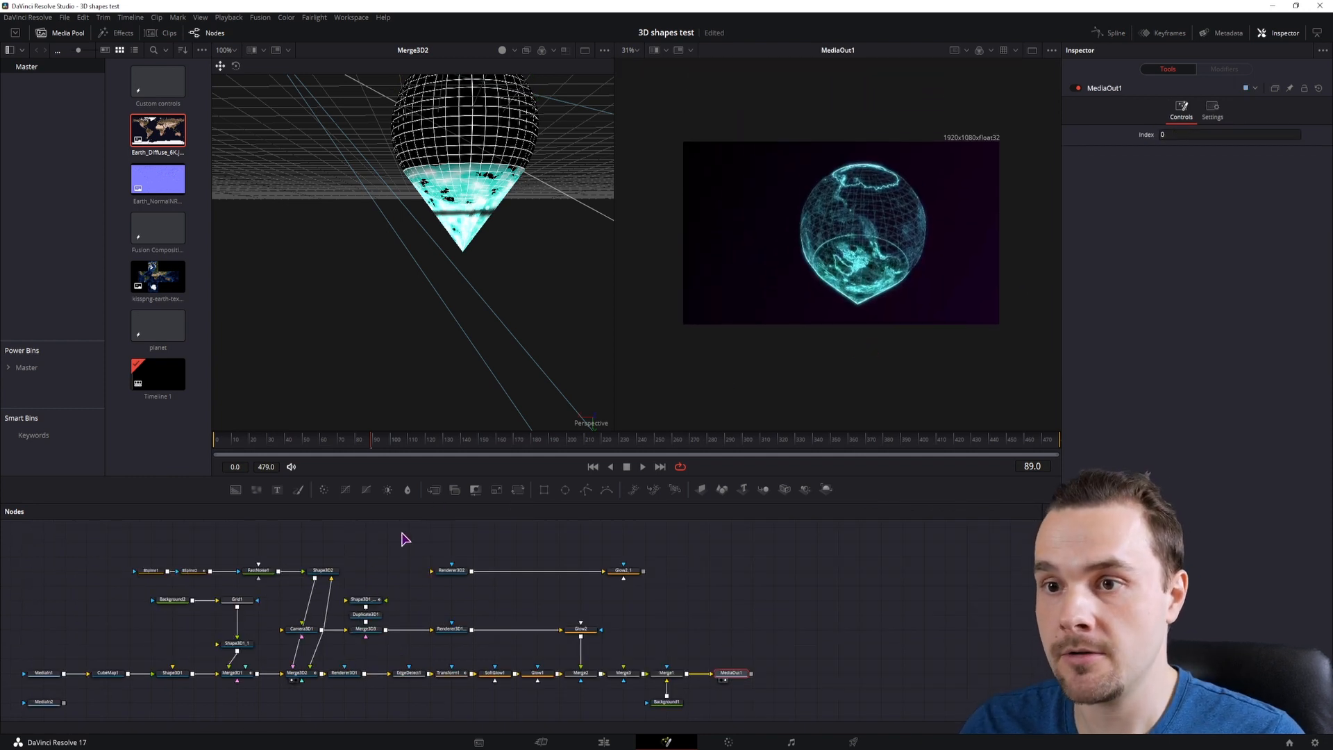
Reposition Camera3D1 level with the globe so it views the globe and cone straight on
left_click(303, 632)
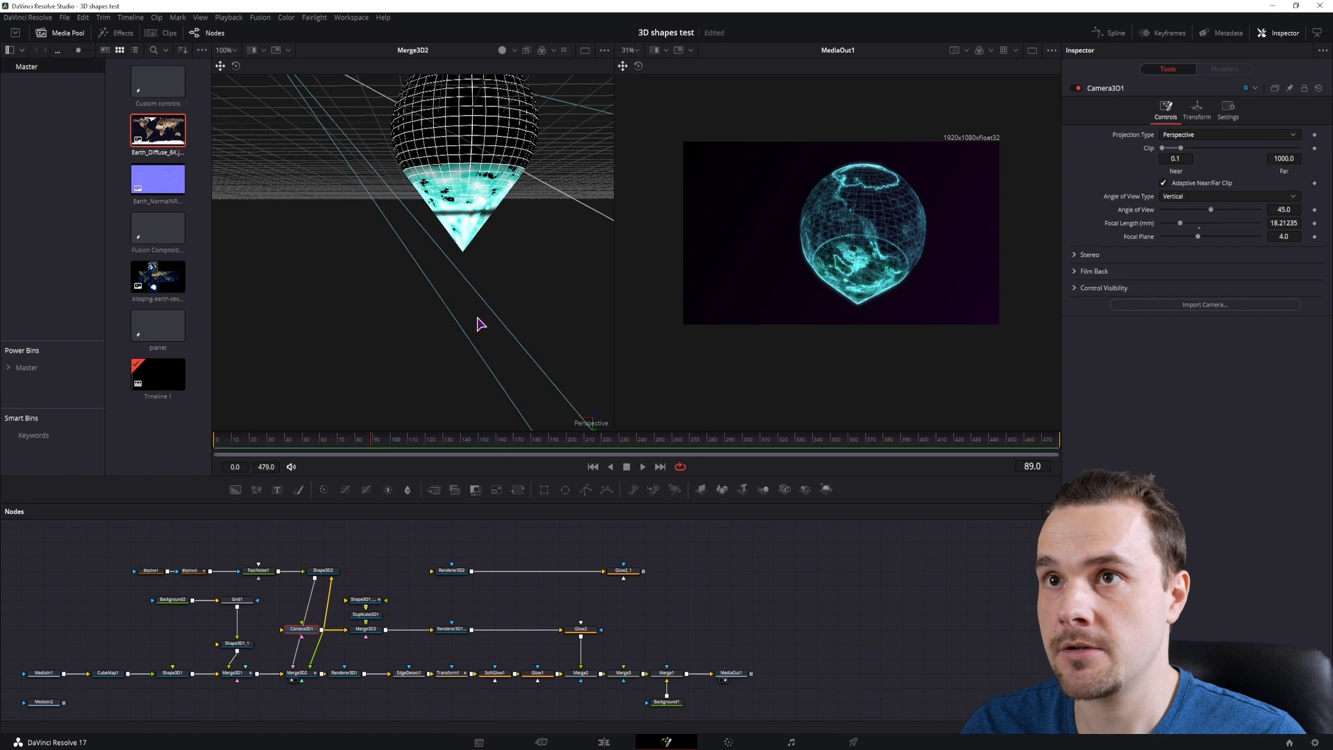
left_click_drag(478, 319, 497, 385)
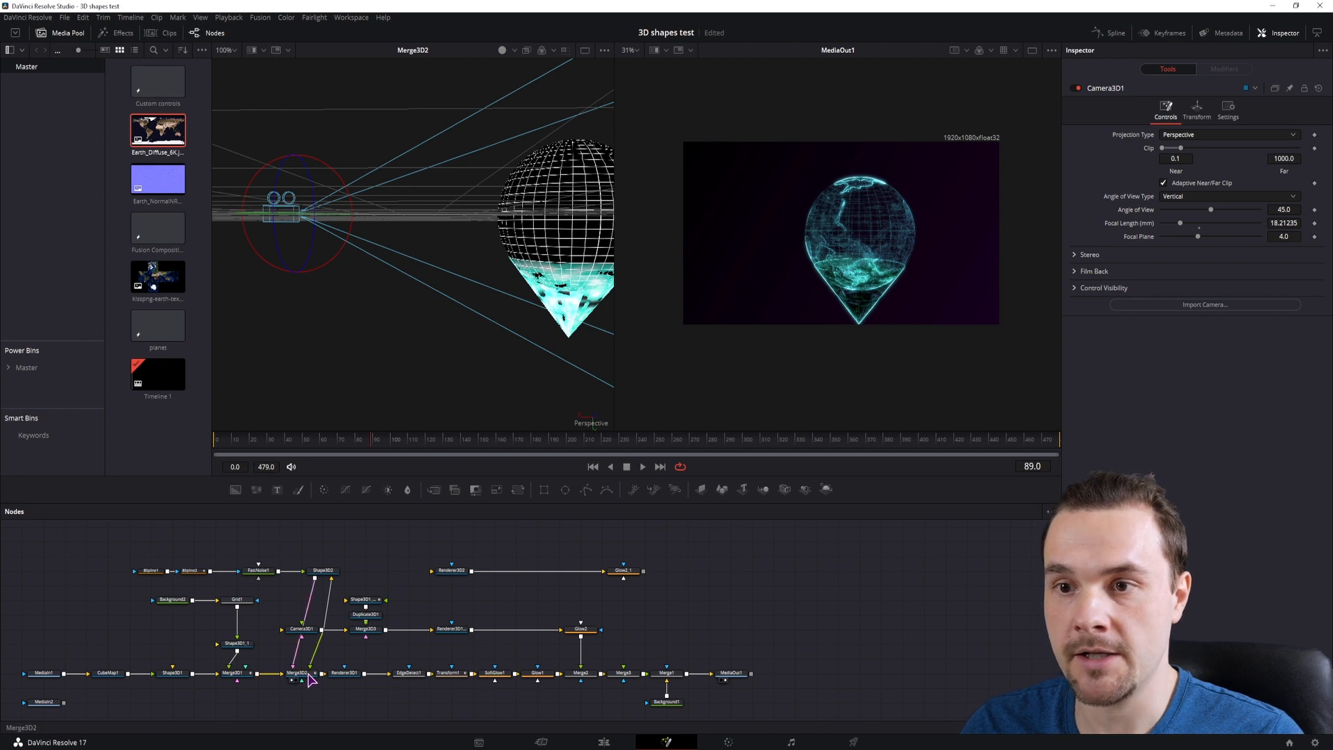
Reroute the cone Shape3D2 from Merge3D2 into Renderer3D2, and merge its Glow2_1 output over the globe composite
left_click_drag(293, 667, 408, 570)
left_click_drag(622, 571, 581, 571)
left_click_drag(602, 571, 625, 671)
left_click_drag(581, 571, 624, 570)
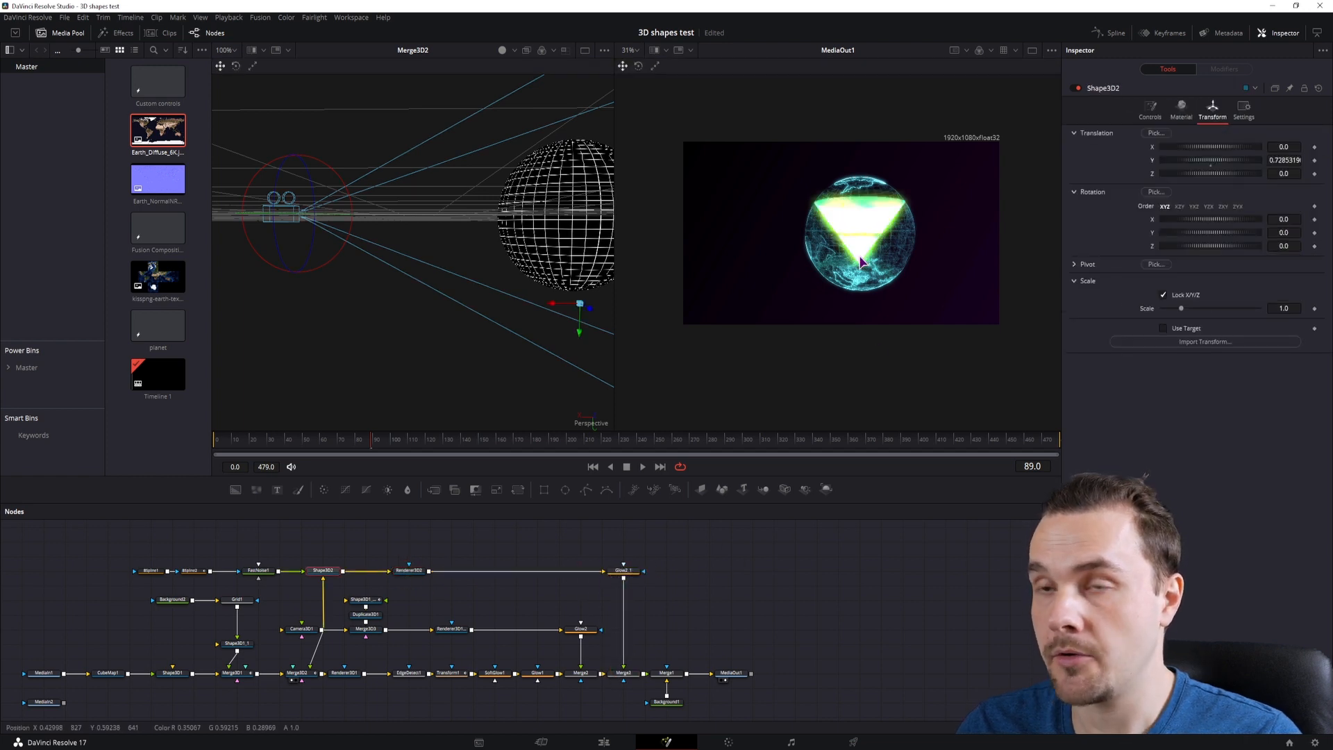
Insert a Transform node after Renderer3D2 and lower its Center Y to about 0.157 so the cone sits beneath the globe
left_click(410, 570)
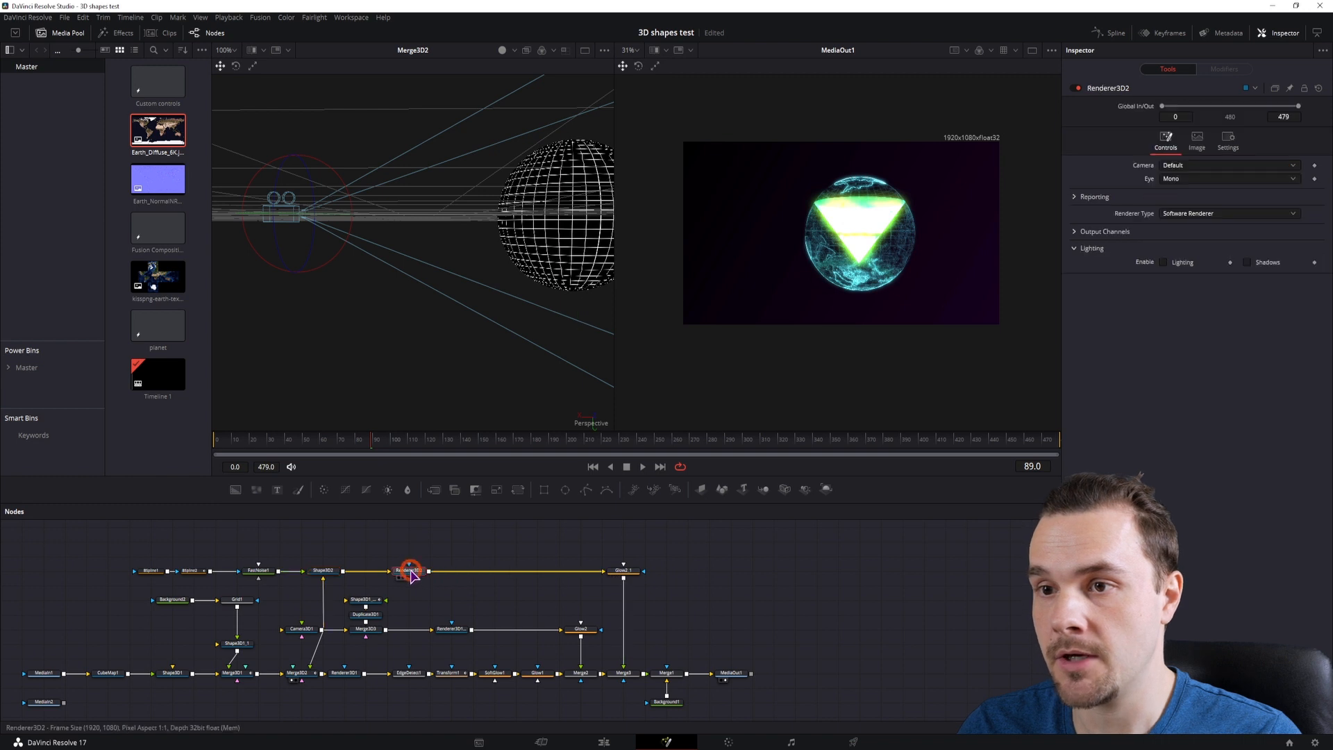
left_click_drag(517, 489, 486, 568)
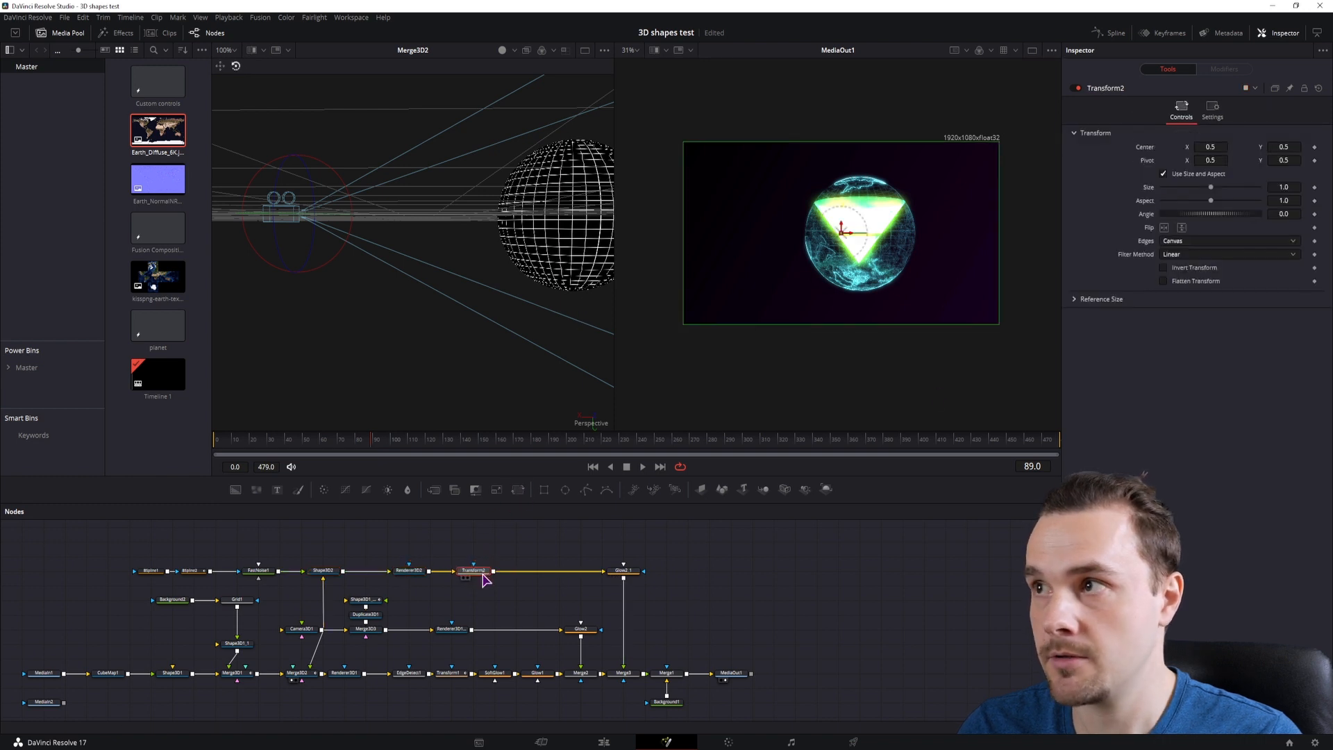
left_click_drag(1287, 145, 1253, 145)
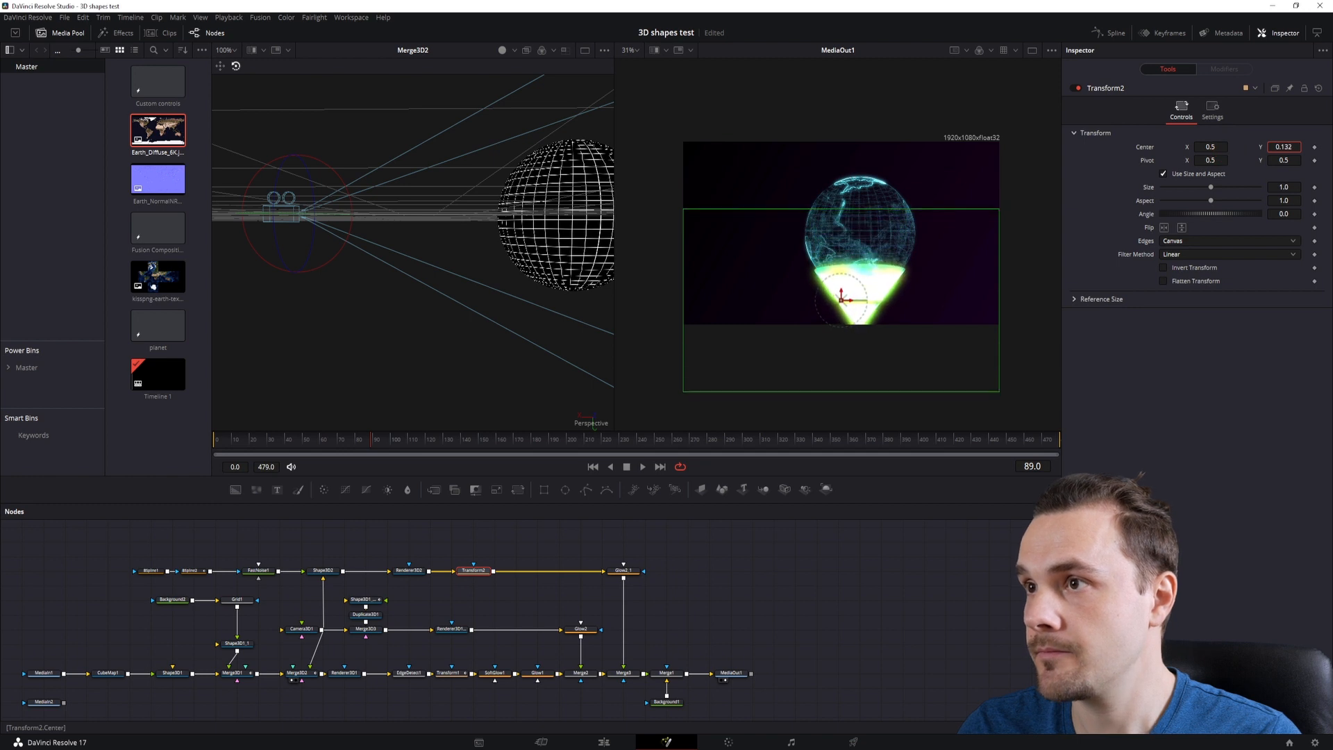
Set Glow2_1's Glow Size to 17.1, Glow to 0.059, Blend to 0.561 and all color scales to 1.0
left_click(622, 570)
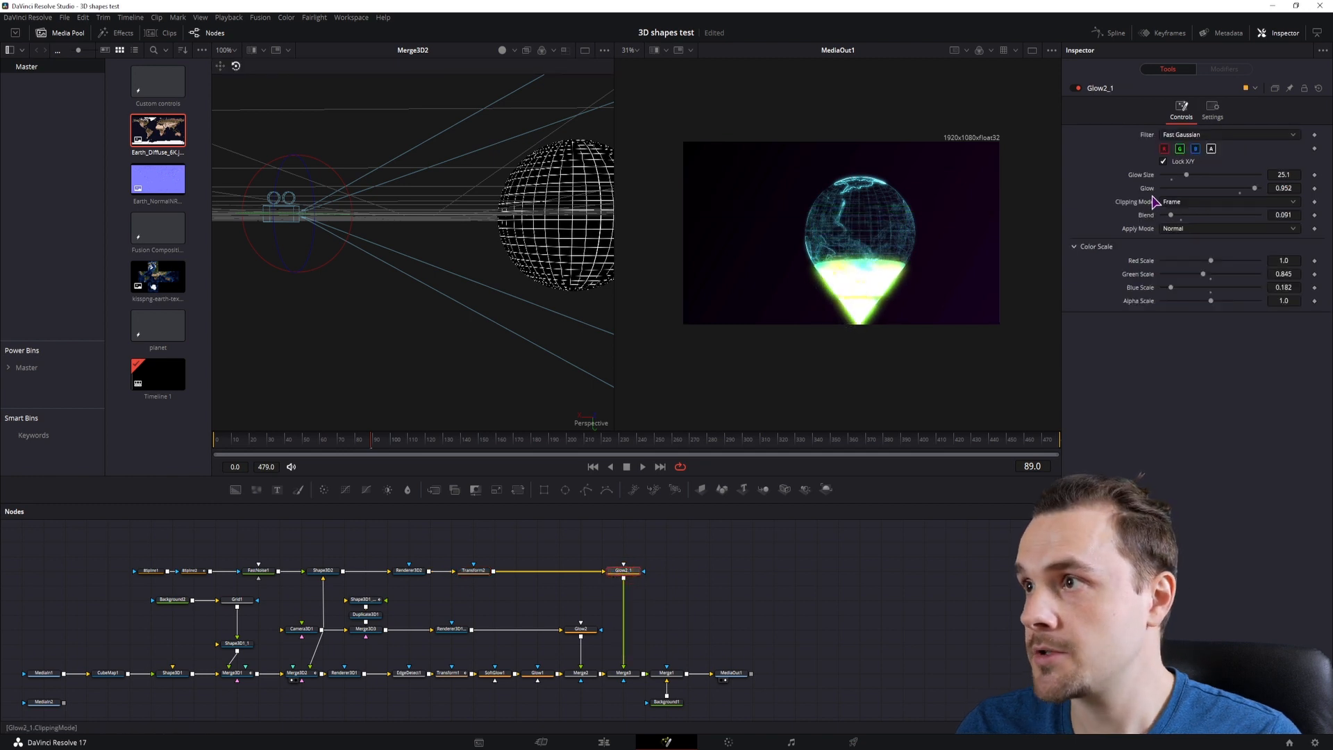
left_click(1172, 178)
left_click(1254, 193)
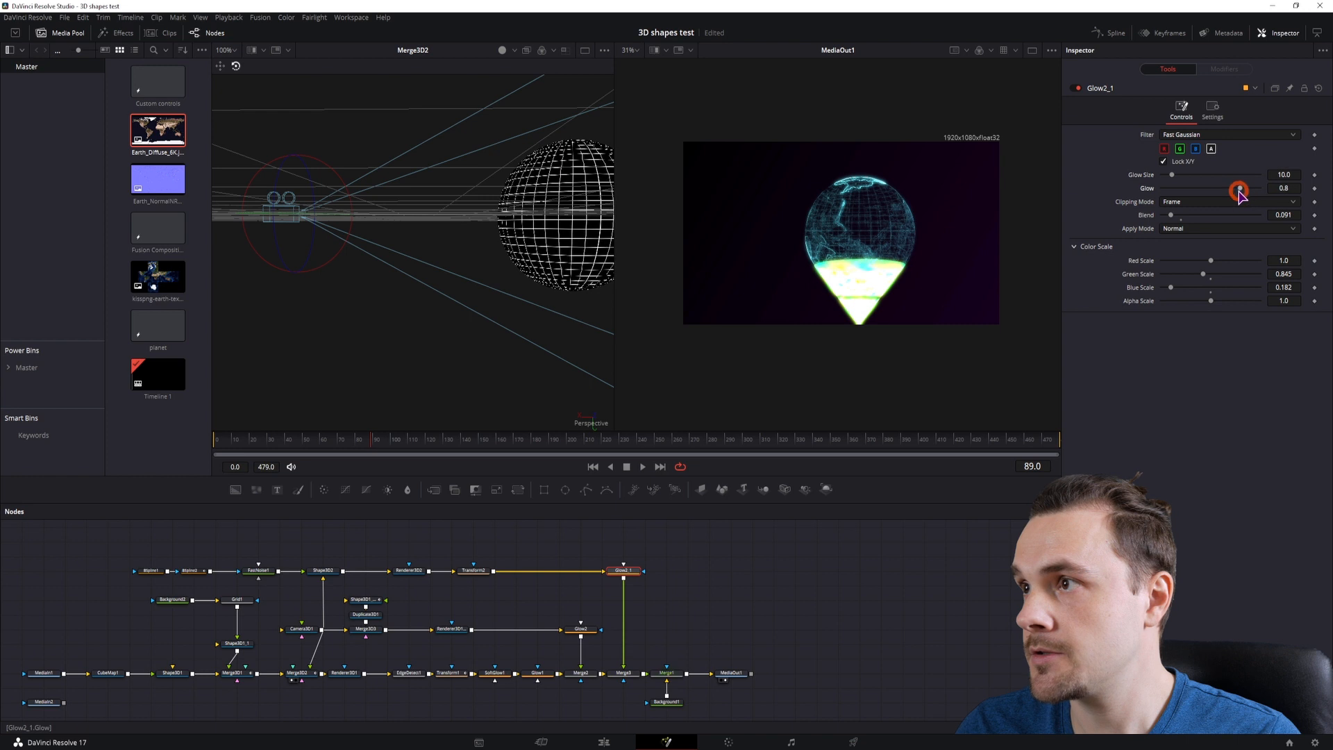
left_click(1239, 191)
left_click(1181, 224)
left_click(1181, 224)
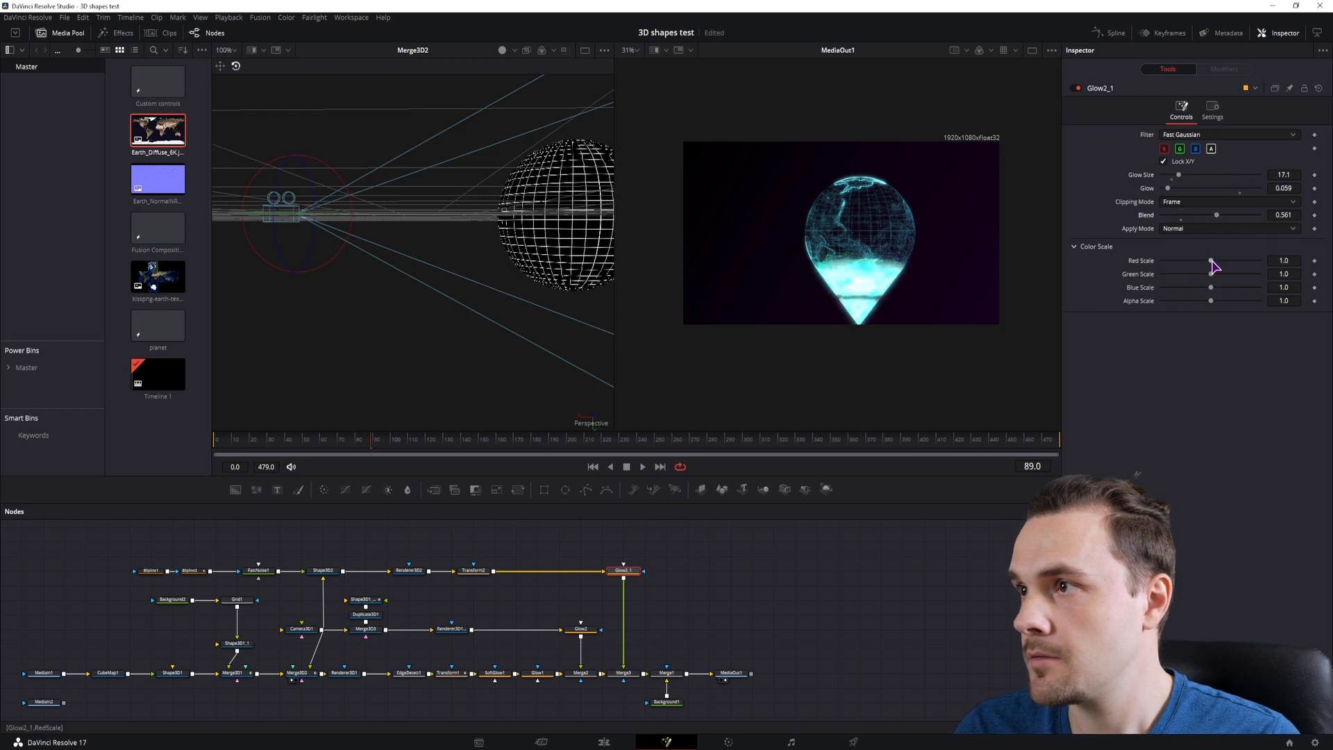
Adjust Shape3D2's Blend Mode by raising Subtractive/Additive and setting Alpha Gain to about 0.24
left_click(313, 574)
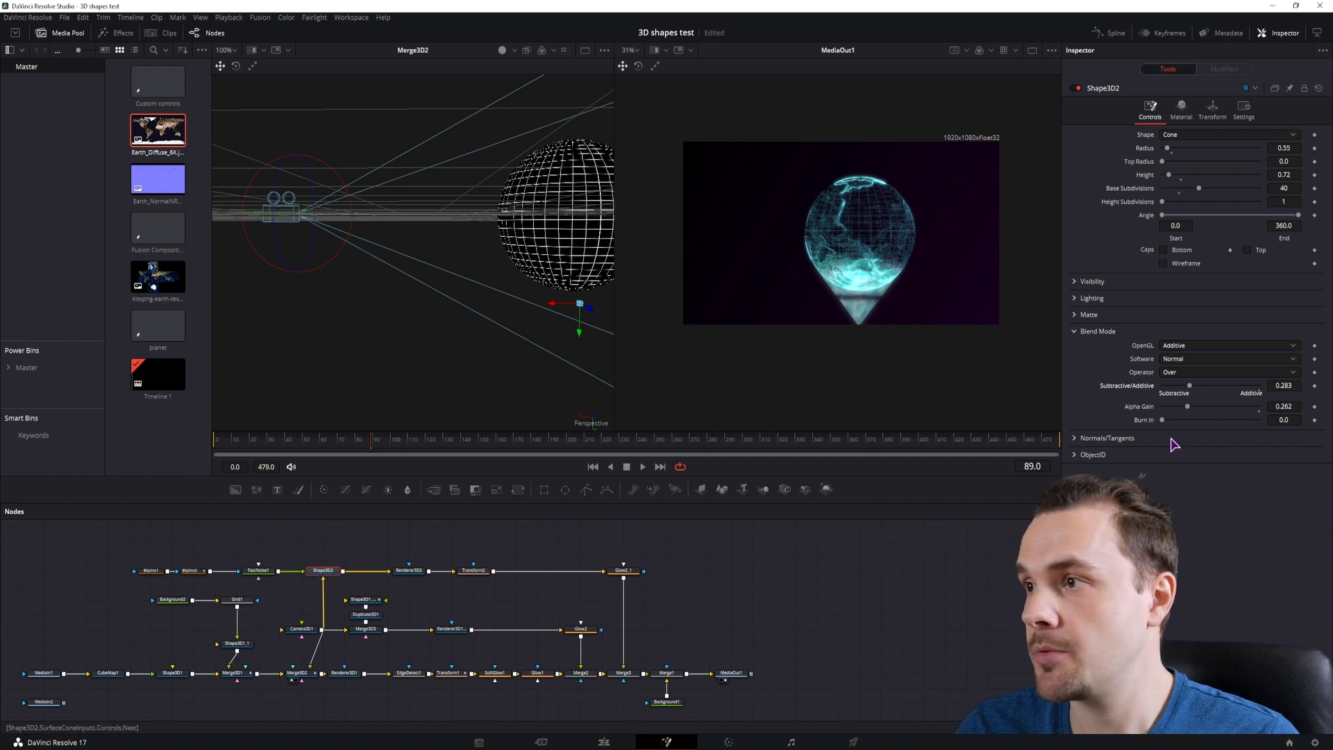
mouse_move(1185, 408)
left_mouse_down()
mouse_move(1192, 386)
mouse_move(1197, 404)
left_mouse_up()
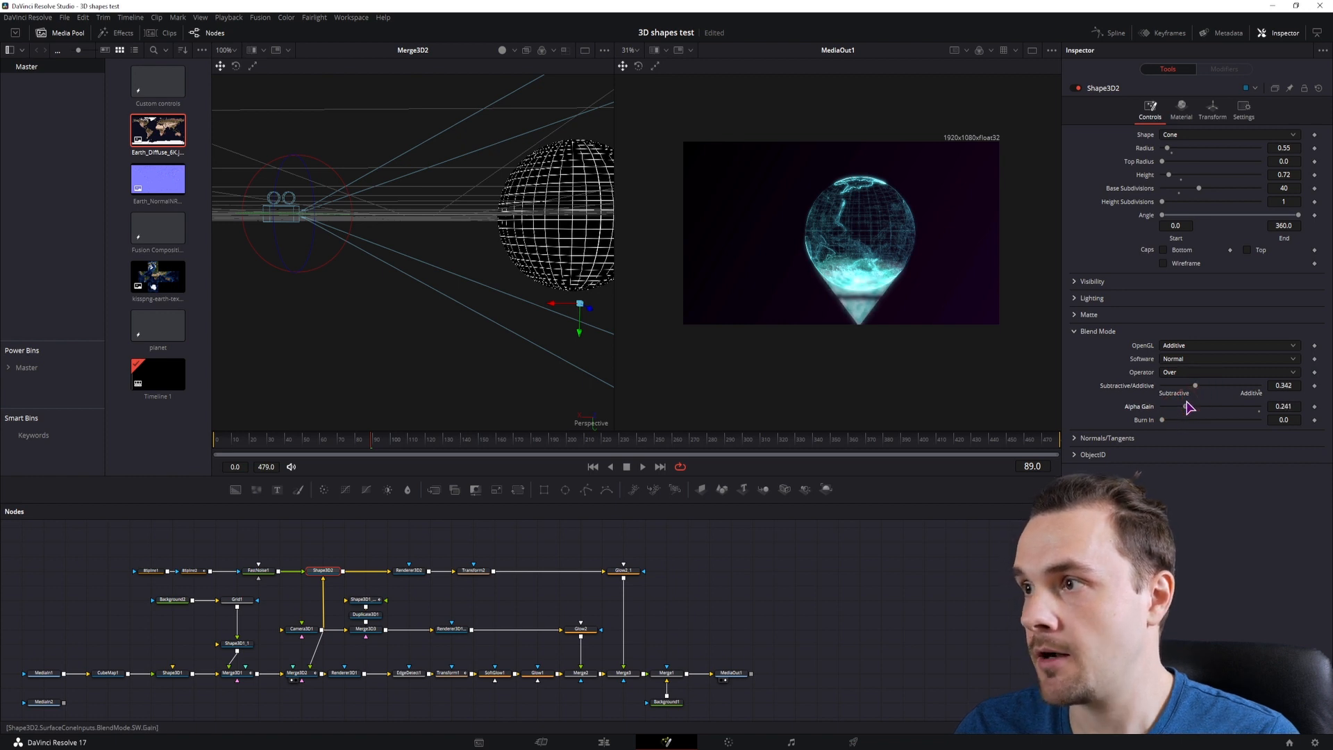
left_click_drag(1196, 393, 1239, 393)
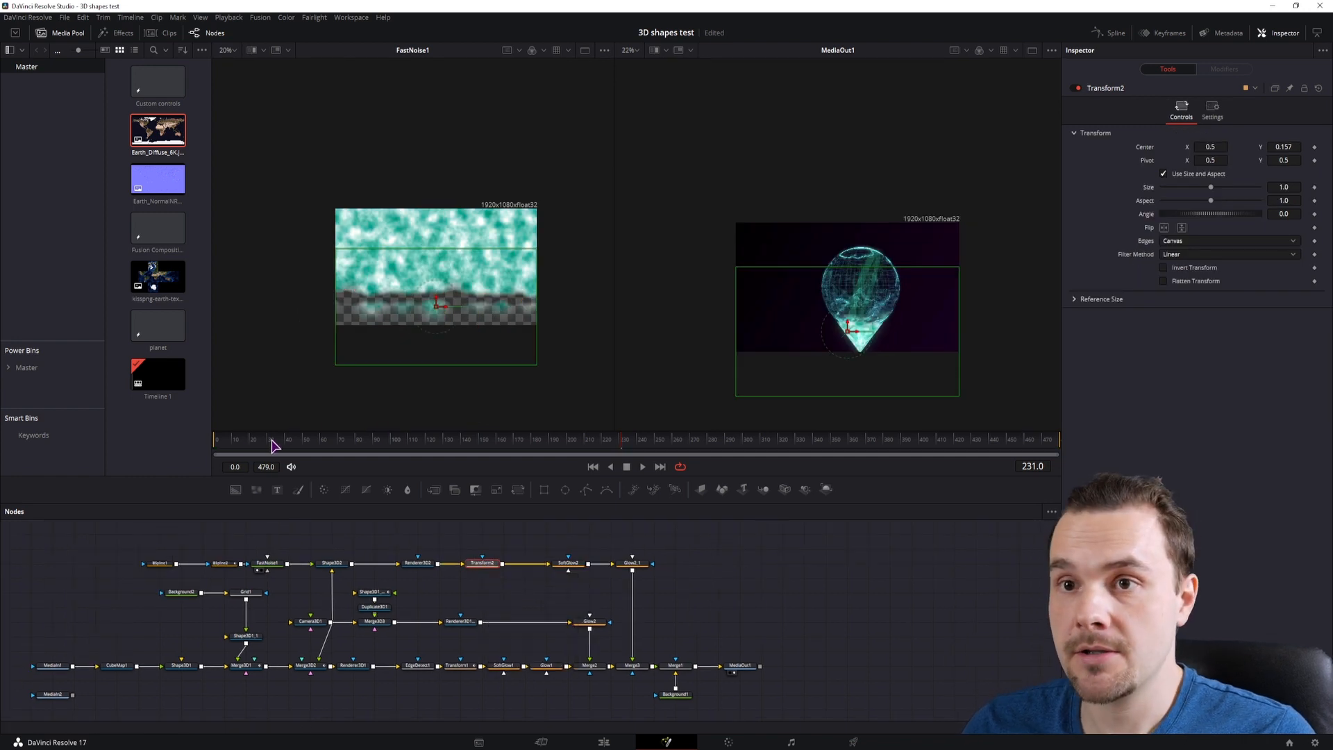
At frame 0, move Transform2's pivot to the cone's tip with X 0.558 and Y 0.331
left_click(216, 440)
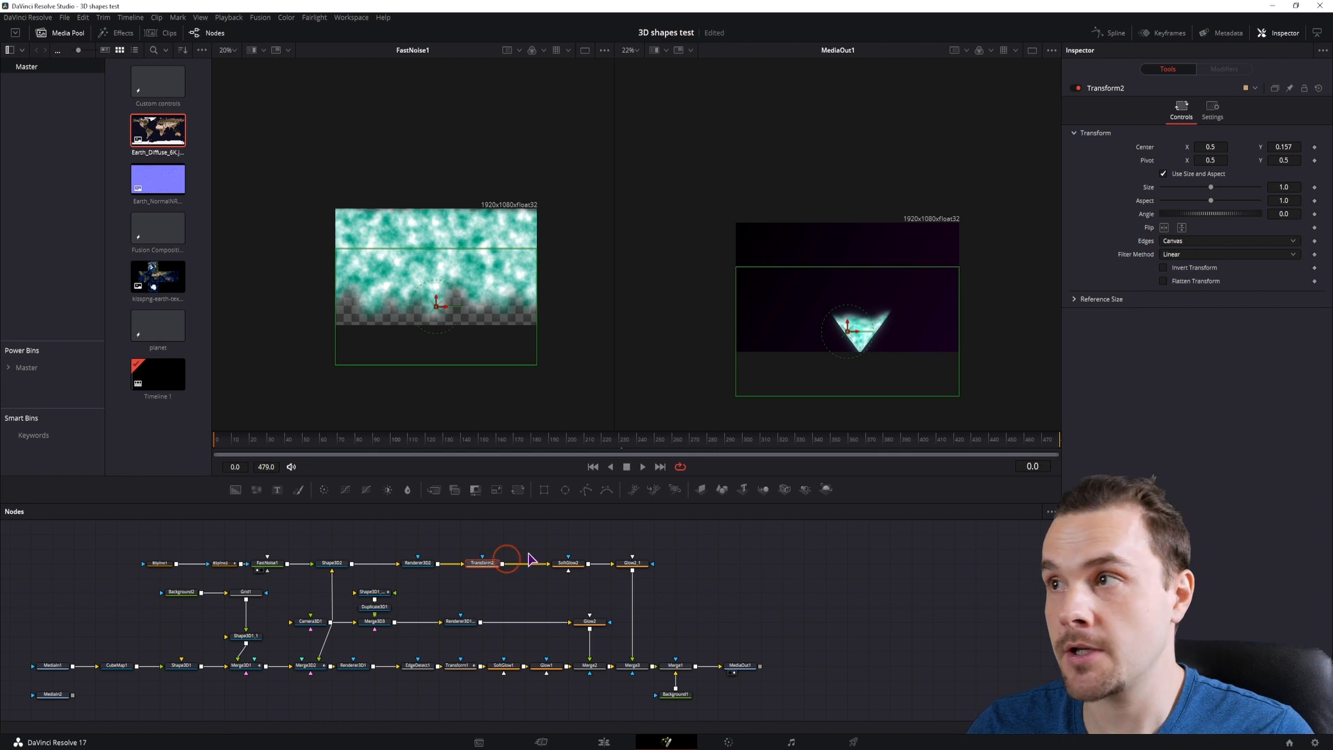
left_click_drag(1284, 160, 1267, 160)
scroll(901, 370, "up", 2)
scroll(829, 348, "up", 1)
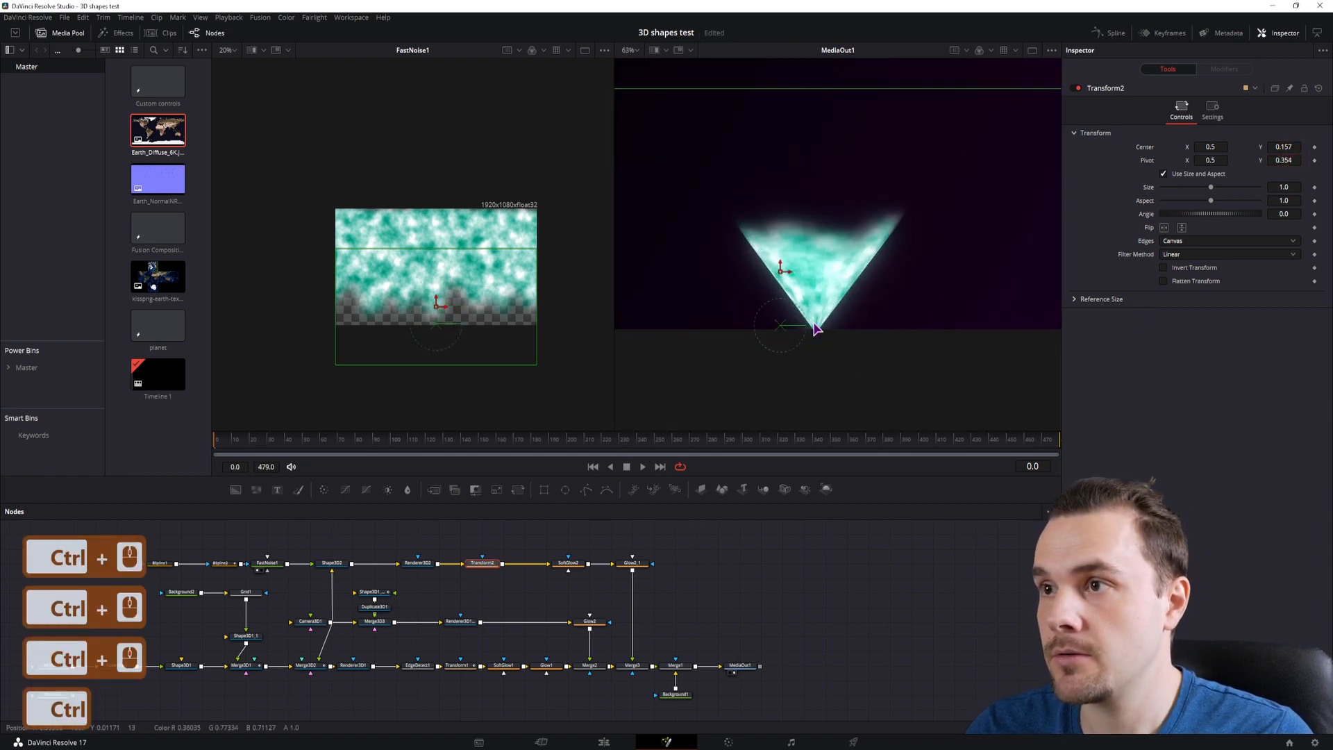
left_click_drag(1210, 159, 1236, 160)
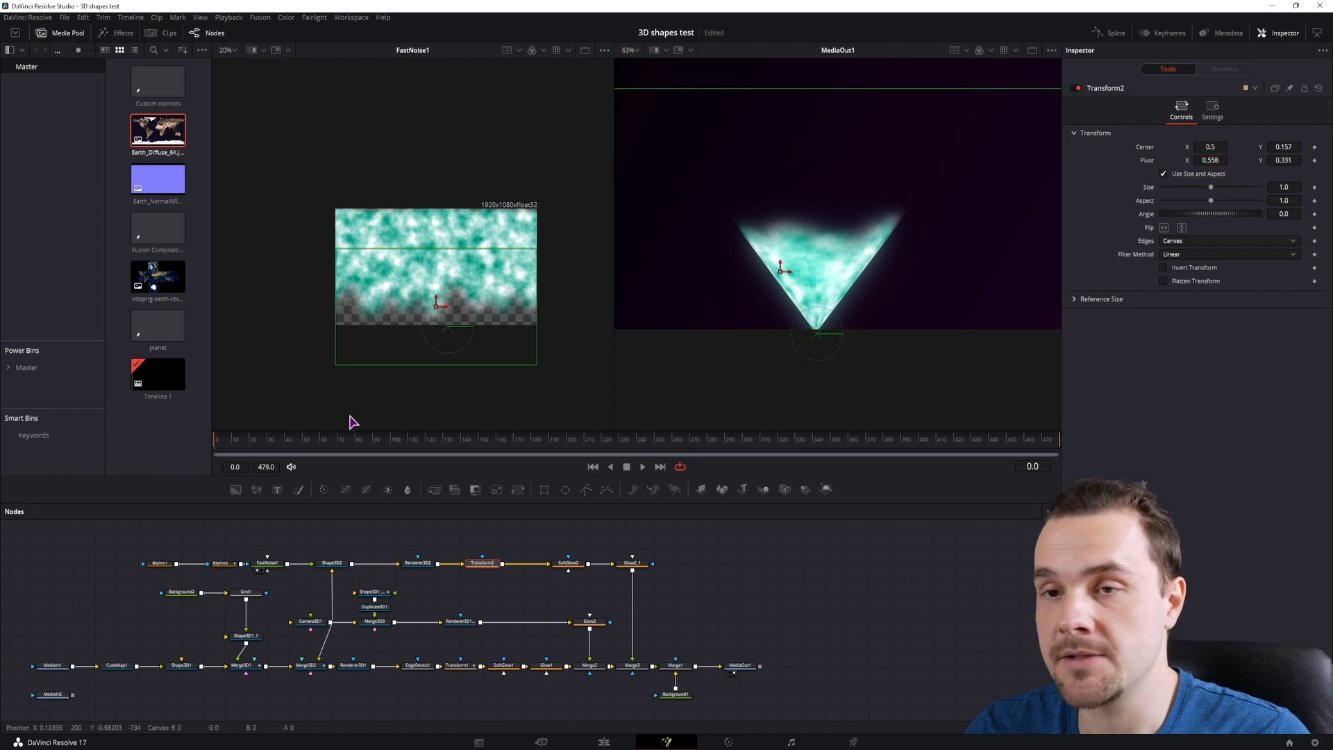
Keyframe Transform2's Size at 1.0 on frame 20 and at 0.0 on frame 14
left_click(251, 445)
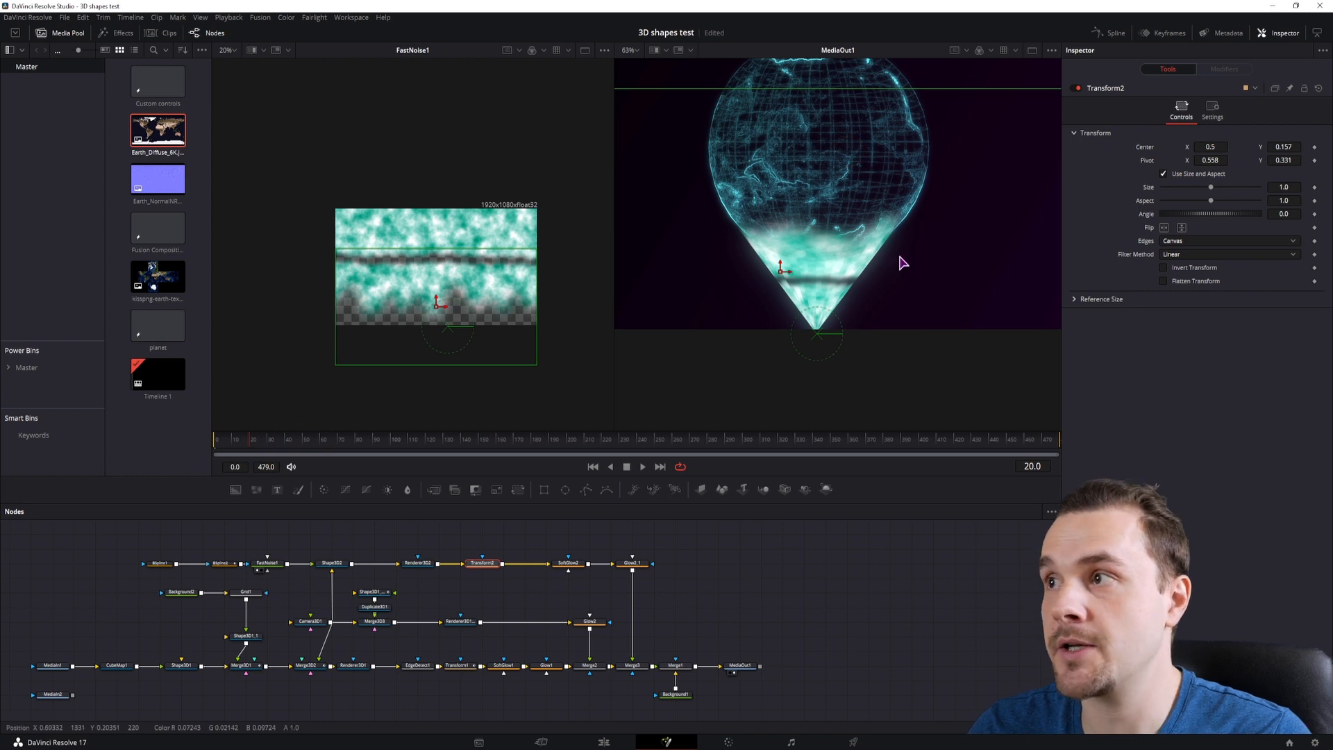
left_click(1314, 188)
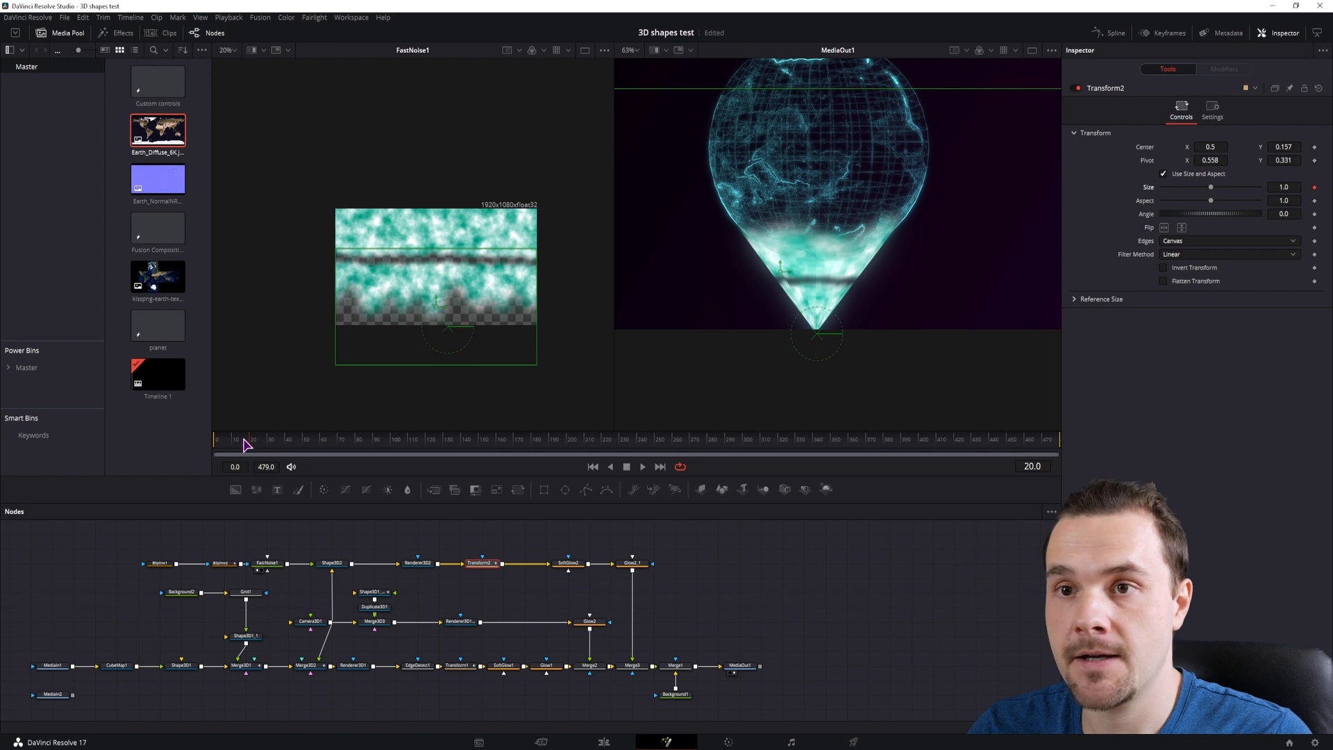
left_click_drag(246, 445, 239, 442)
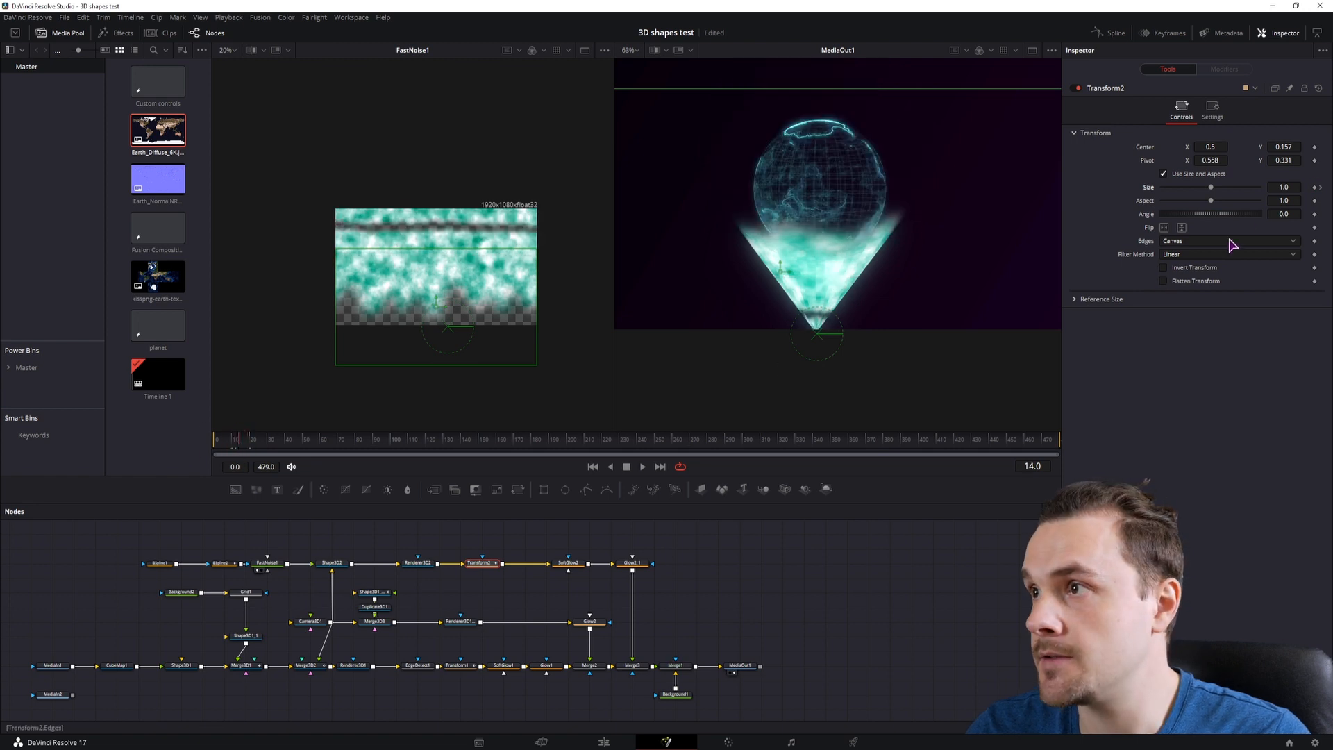
left_click_drag(1211, 189, 1149, 189)
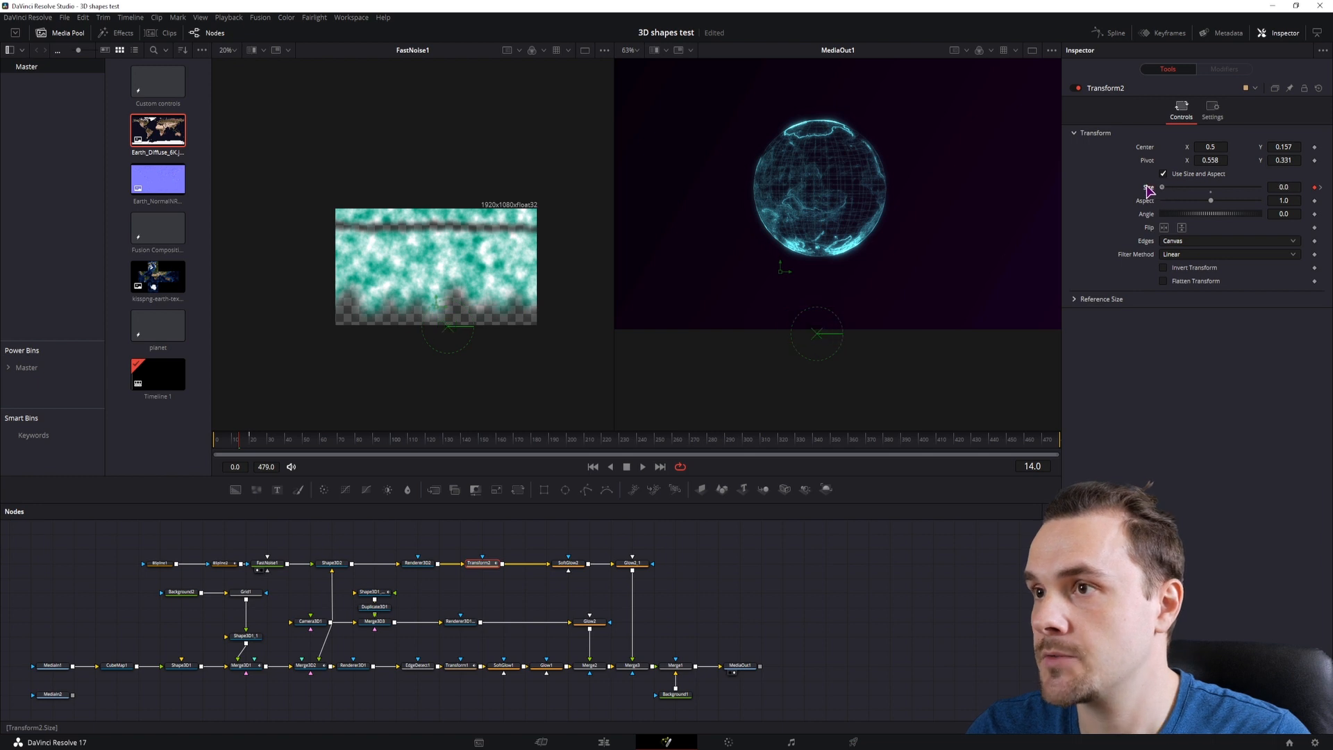
Add a Transform2 Size keyframe of 0.0 at frame 10 and remove the one at frame 14
left_click(237, 445)
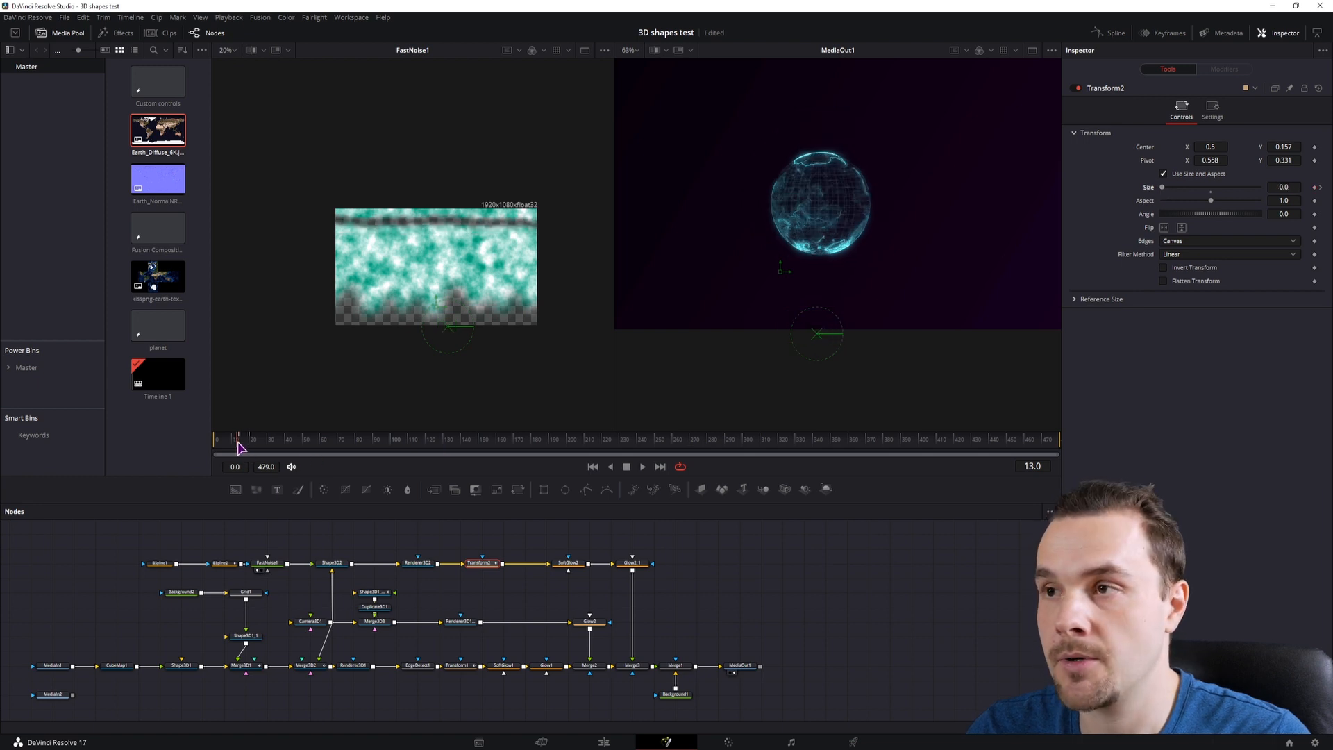
left_click_drag(237, 448, 238, 449)
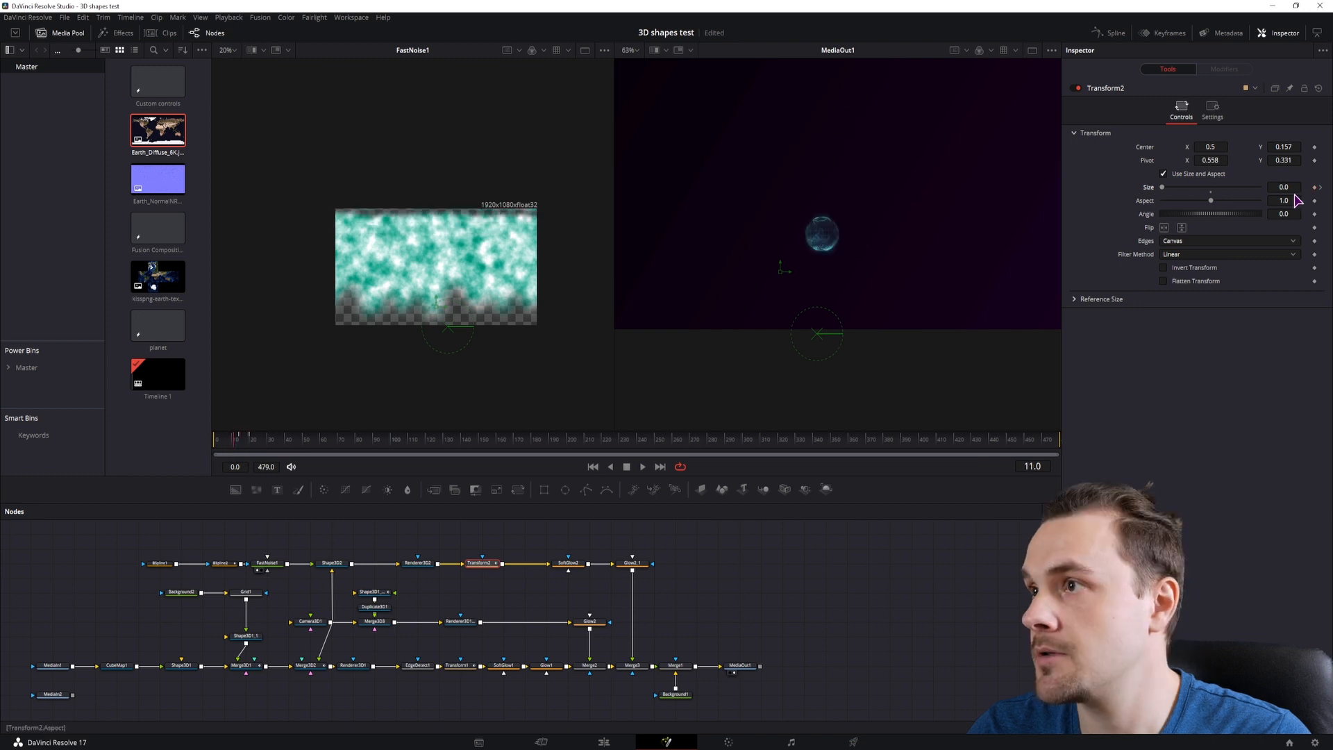
left_click(233, 440)
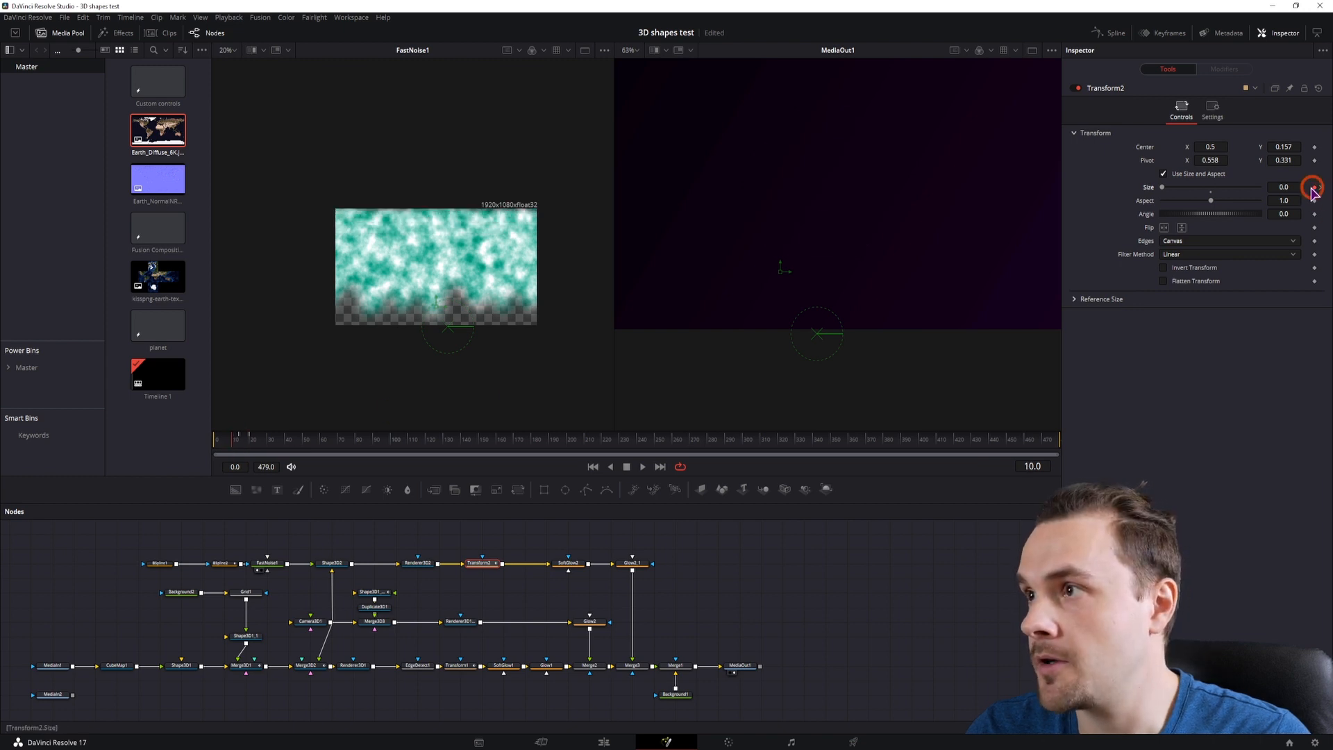
left_click_drag(239, 441, 297, 435)
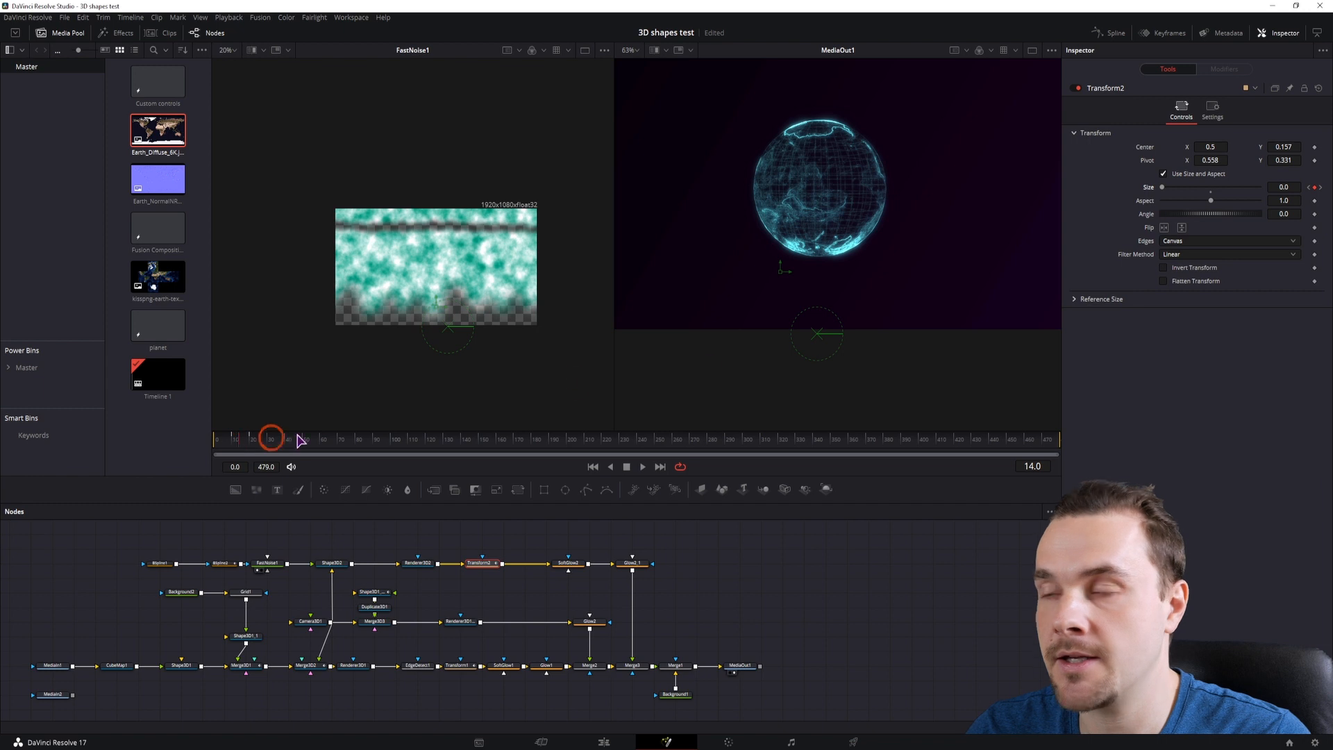
left_click(1312, 188)
Set Transform2's Size to 1.0 at frame 17 and scrub around it to check the cone's growth
mouse_move(249, 439)
left_mouse_down()
mouse_move(232, 437)
mouse_move(247, 439)
left_mouse_up()
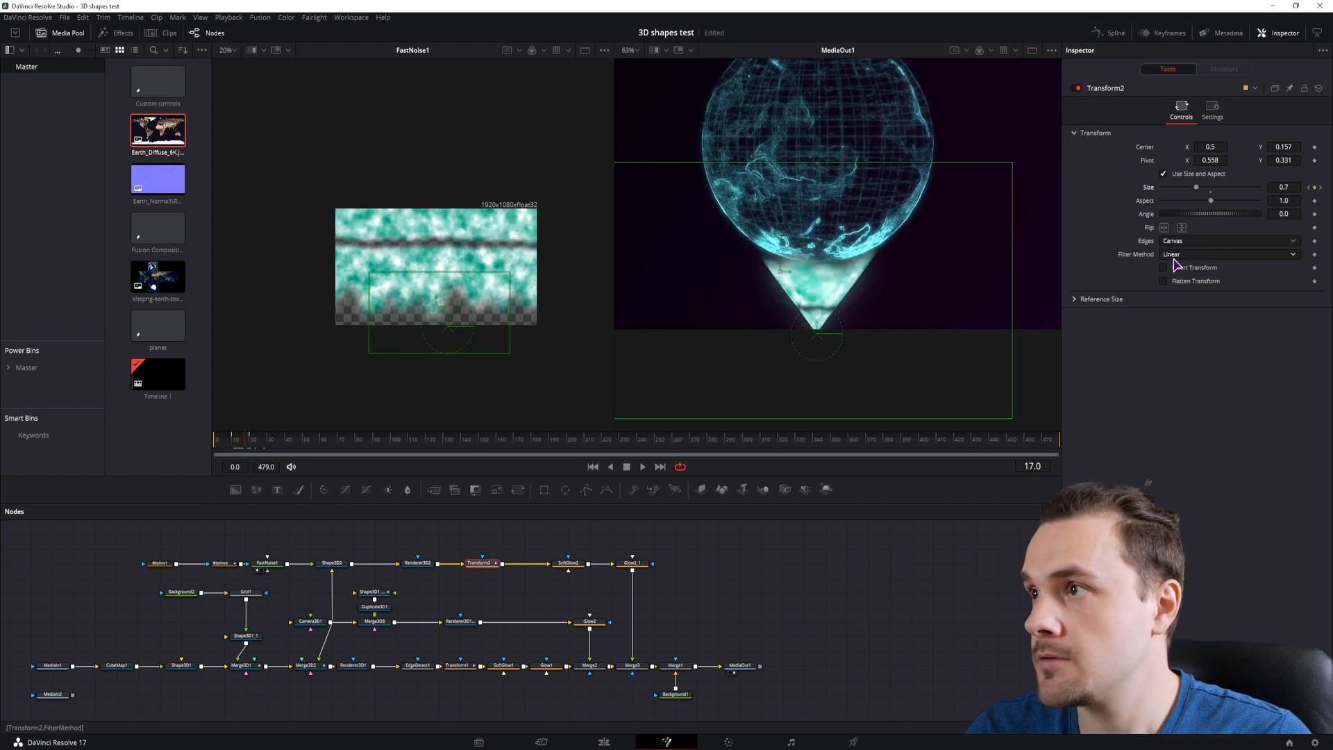
left_click(1212, 187)
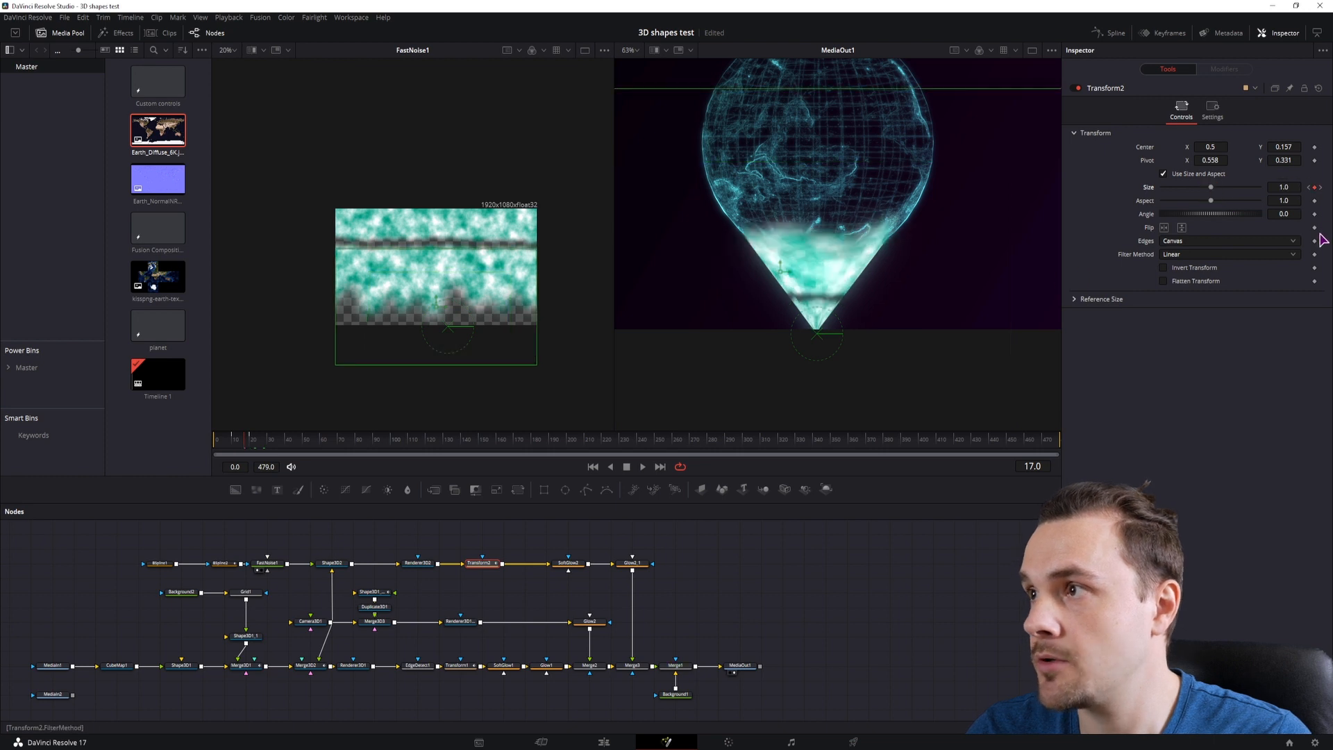
left_click_drag(247, 439, 253, 444)
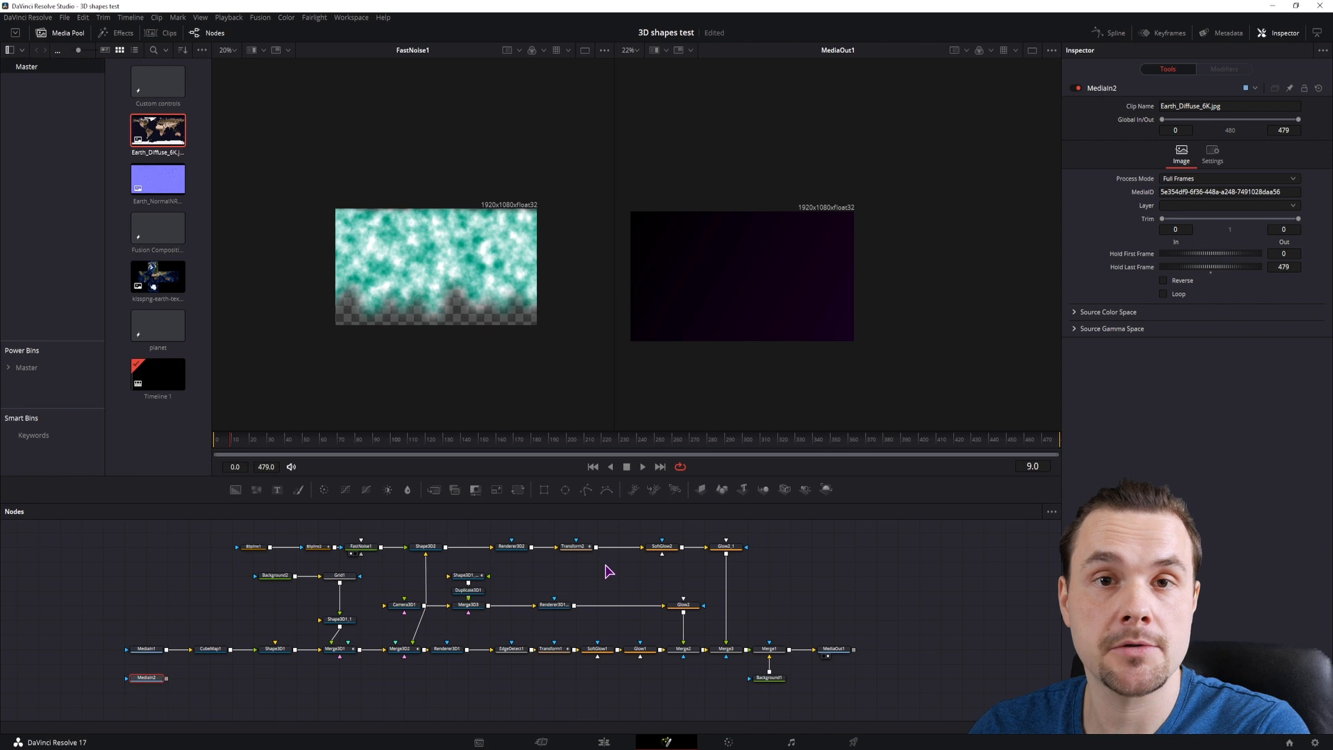
Delete the unused MediaIn2 node, then save the project from the Edit page and preview the planet clip
key("BackSpace")
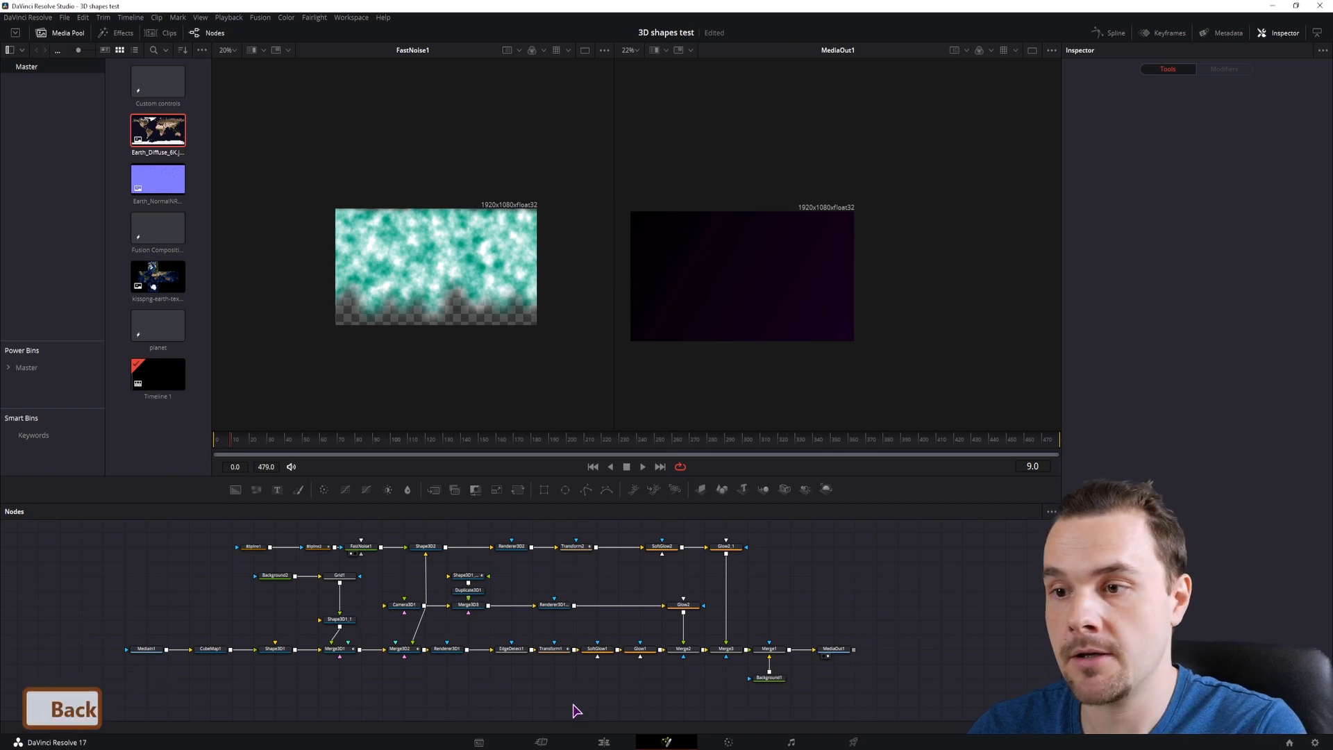
left_click(604, 742)
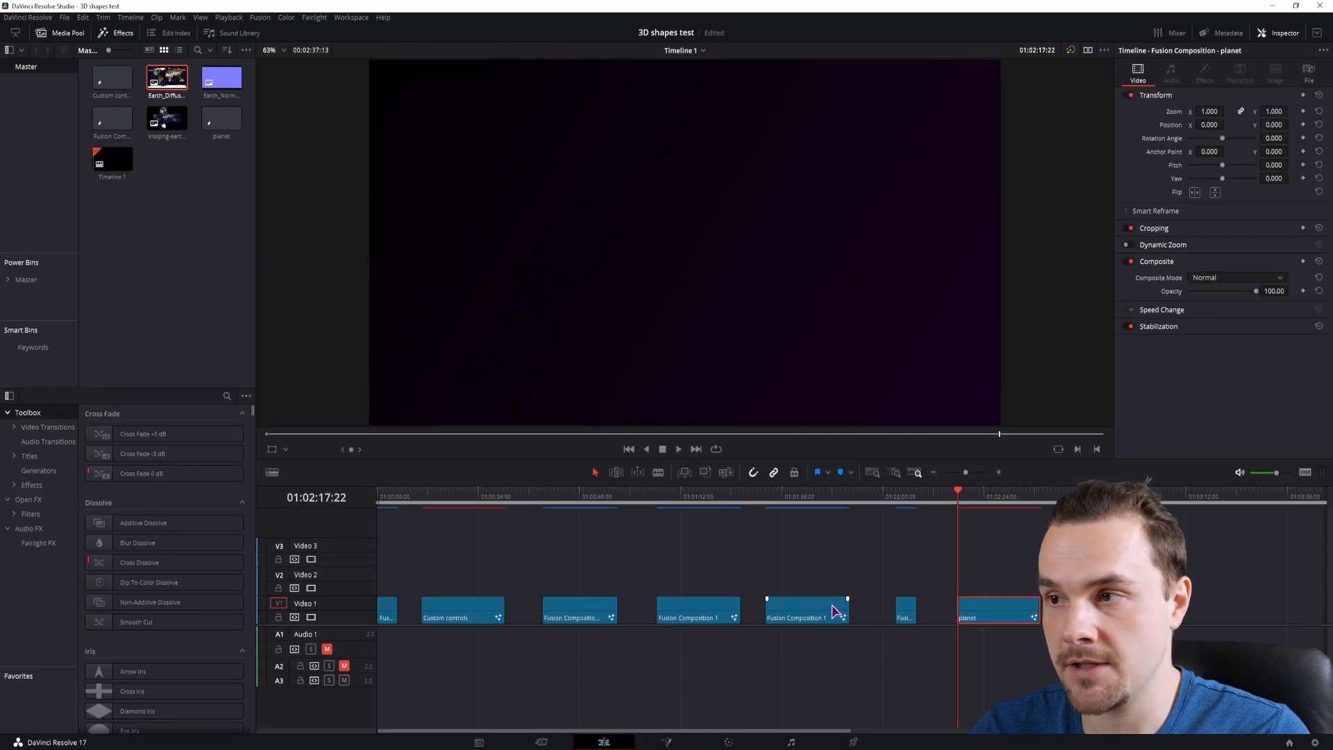
key("ctrl+s")
left_click(676, 558)
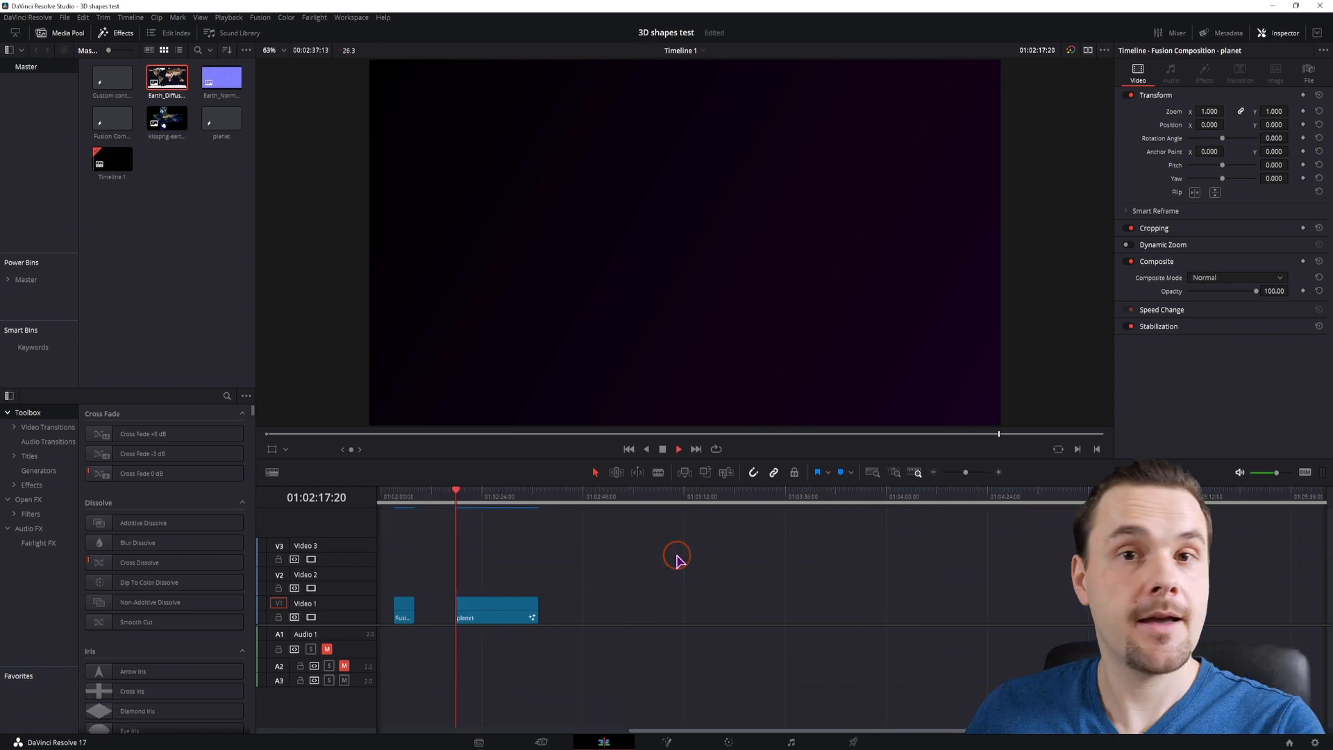